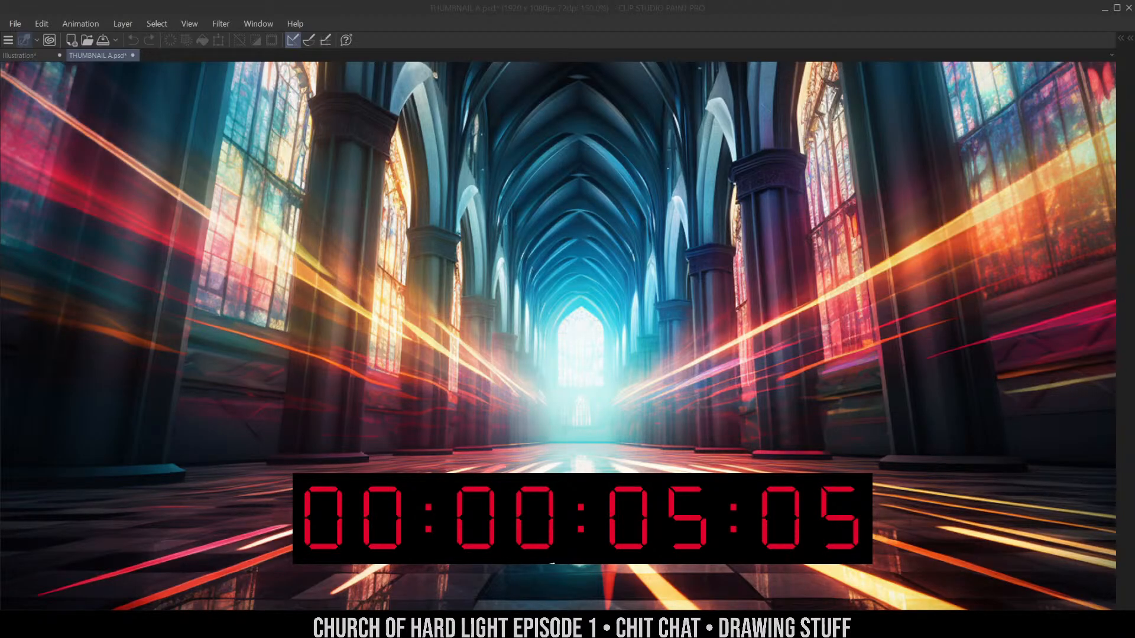
Save the blank grey Illustration canvas under the name EPISODE1 in Clip Studio format
left_click(27, 55)
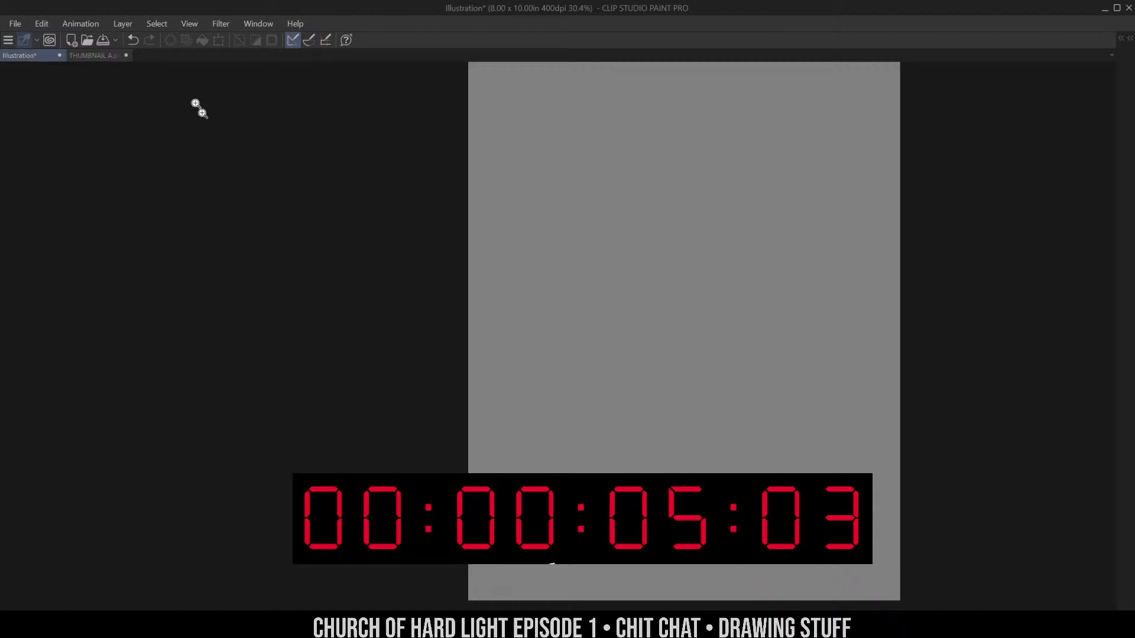
left_click(14, 25)
left_click(81, 131)
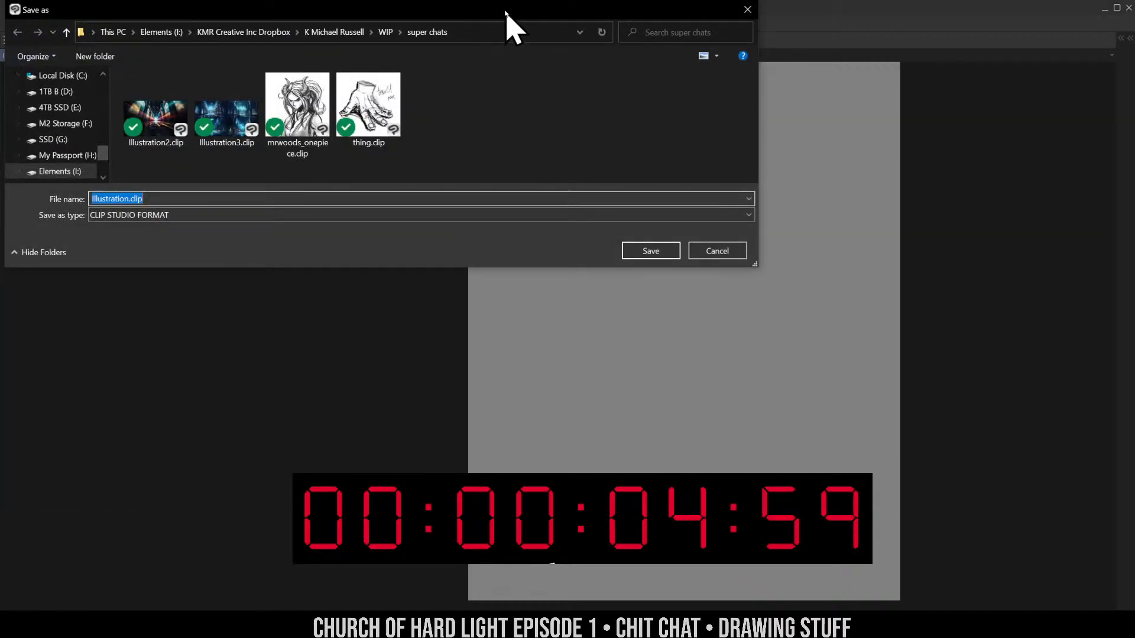
left_click_drag(506, 12, 1134, 533)
left_click_drag(1134, 222, 727, 207)
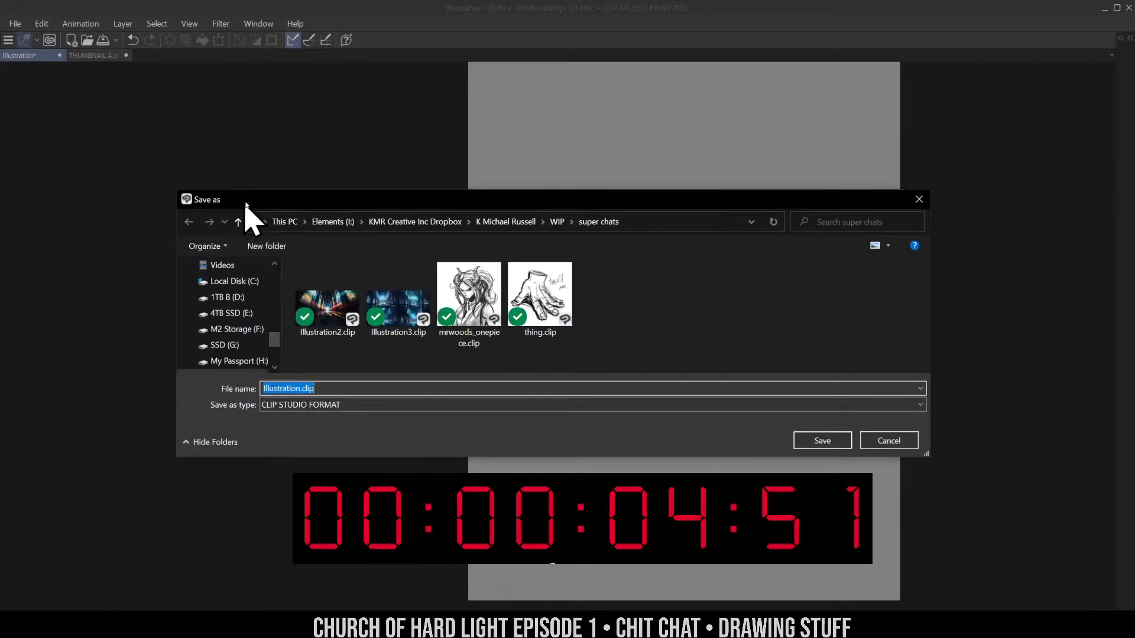
left_click_drag(241, 202, 1134, 203)
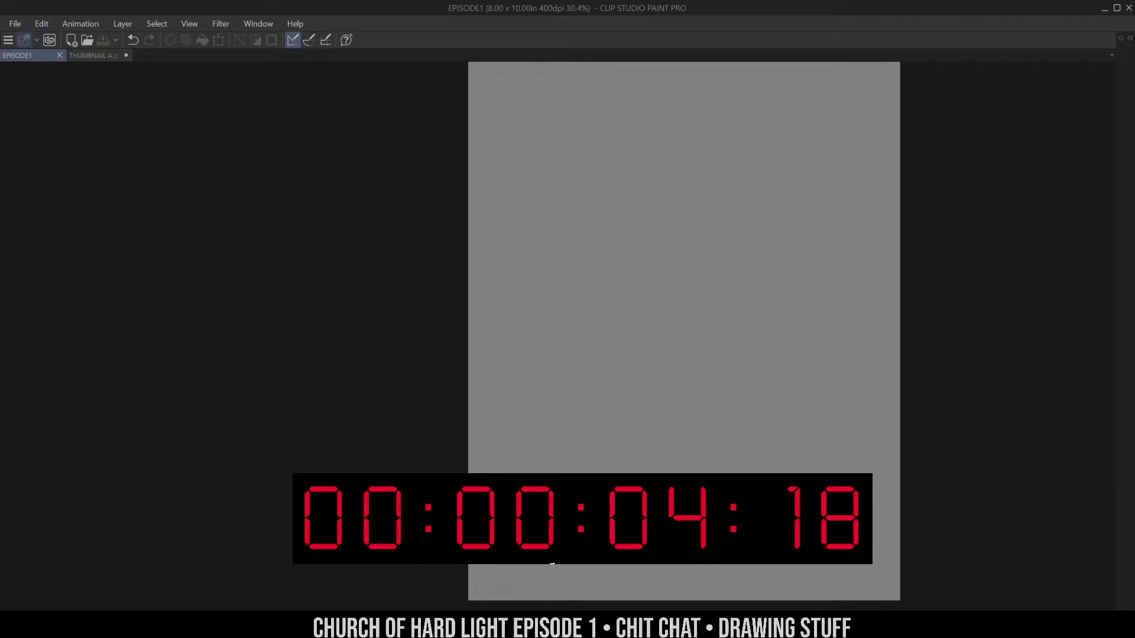
Switch to the THUMBNAIL A document and show the hidden palettes beside the canvas
left_click(102, 56)
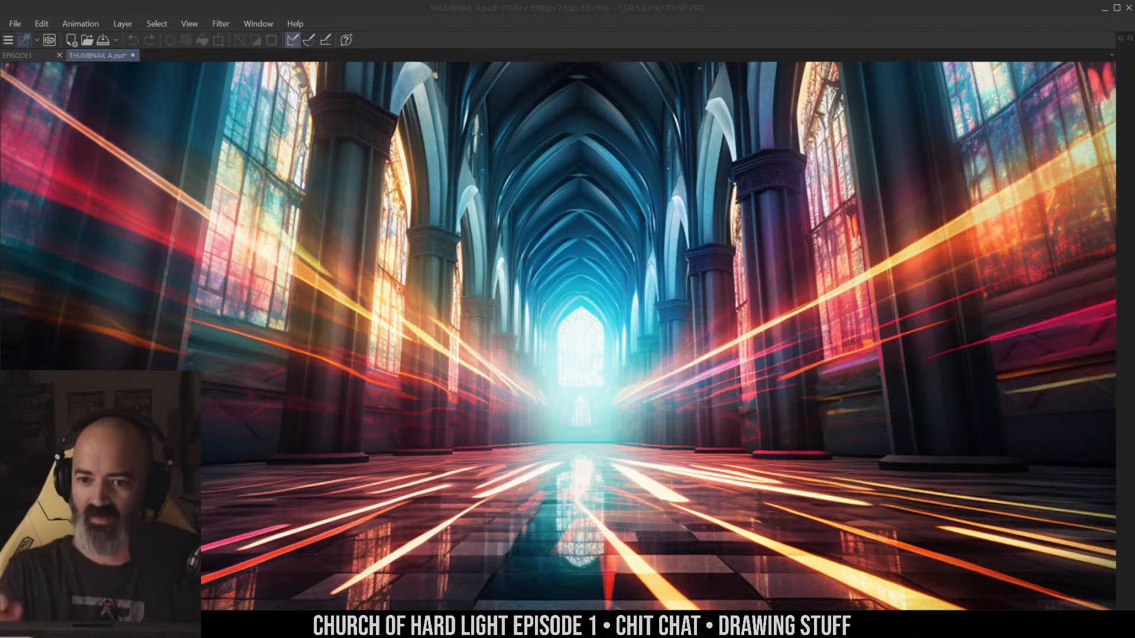
left_click(768, 157)
key("Tab")
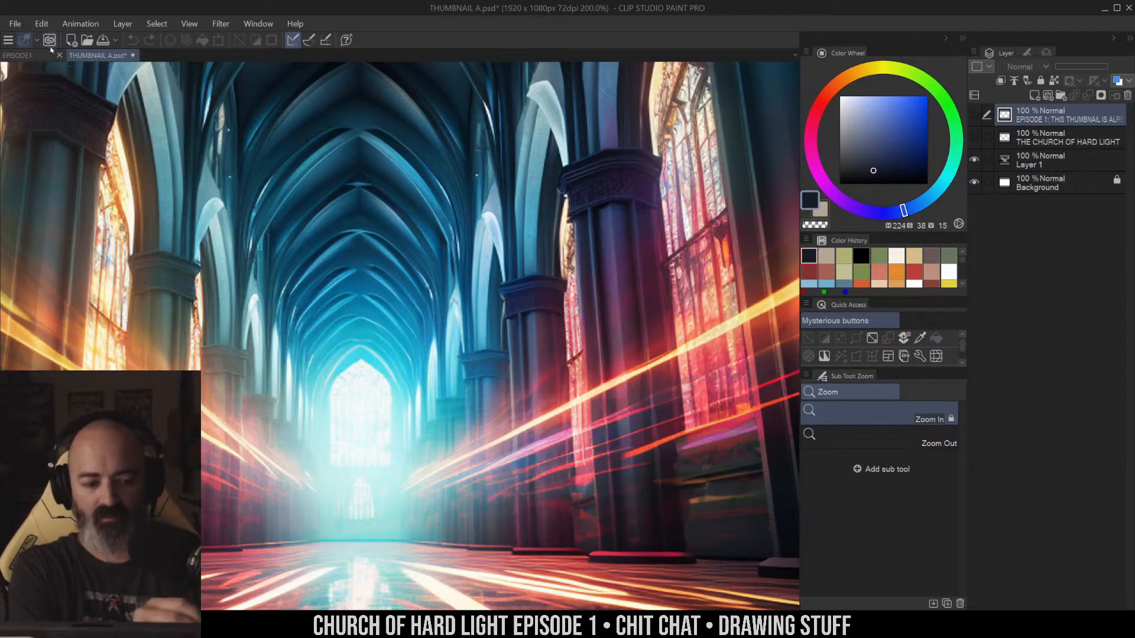
Return to the EPISODE1 canvas and set up Ron Chan's Side Pencil in black on Layer 1
left_click(18, 55)
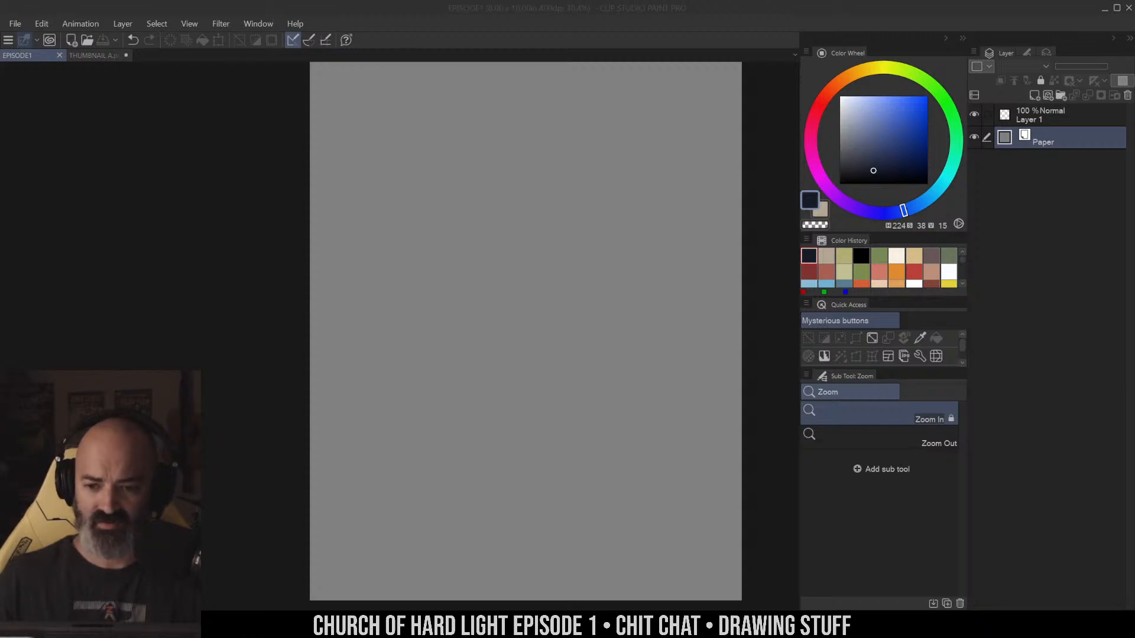
left_click(592, 248)
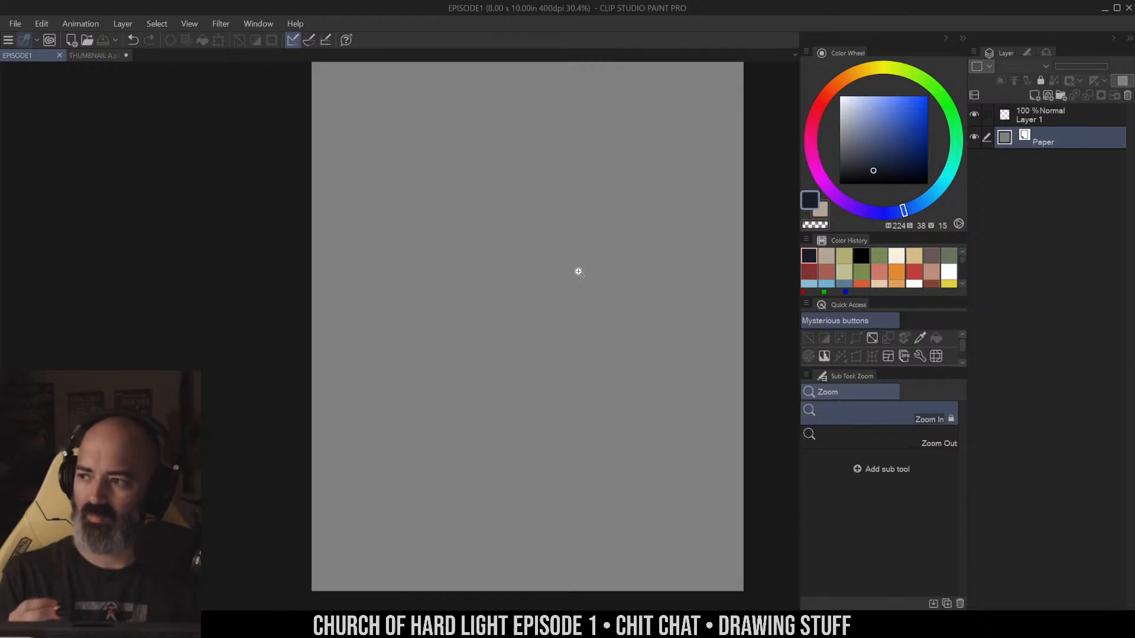
key("b")
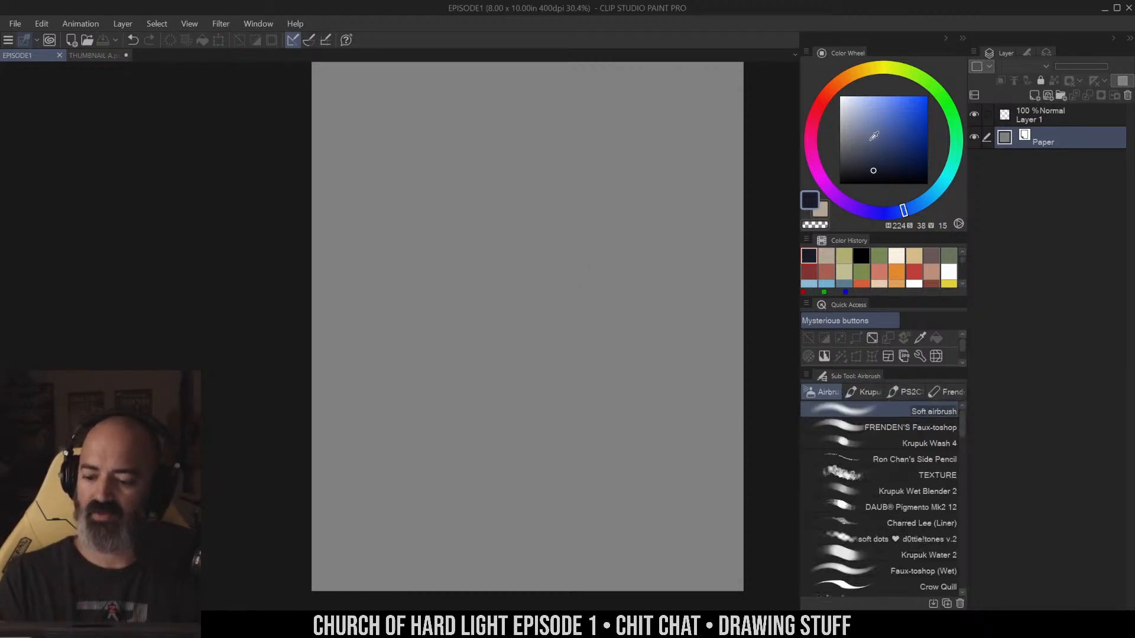
left_click(1043, 116)
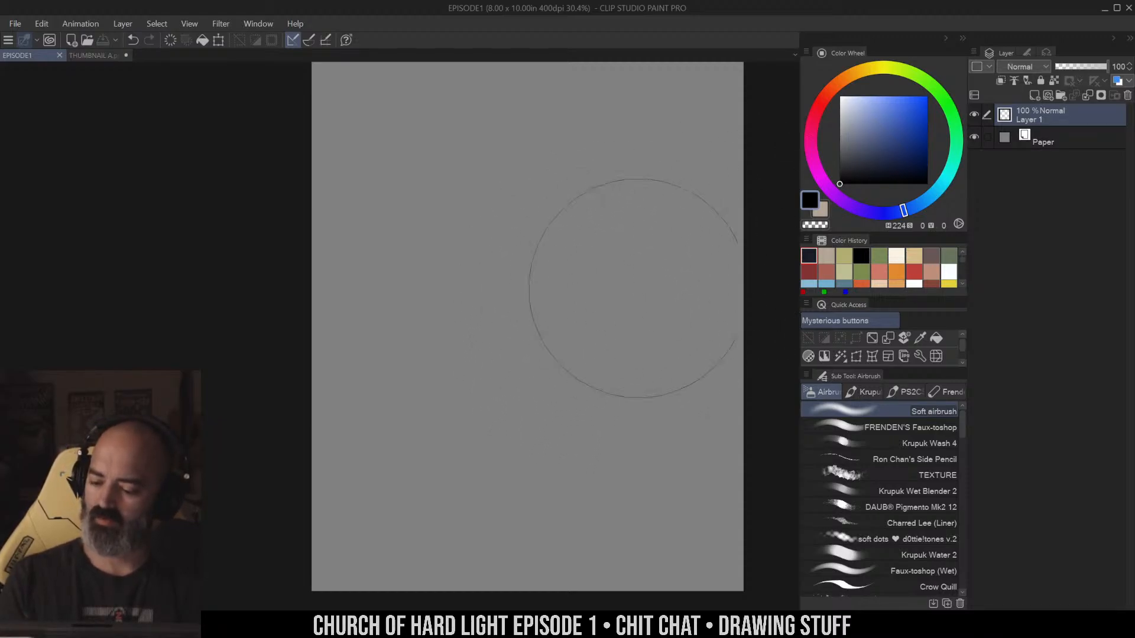
left_click(943, 457)
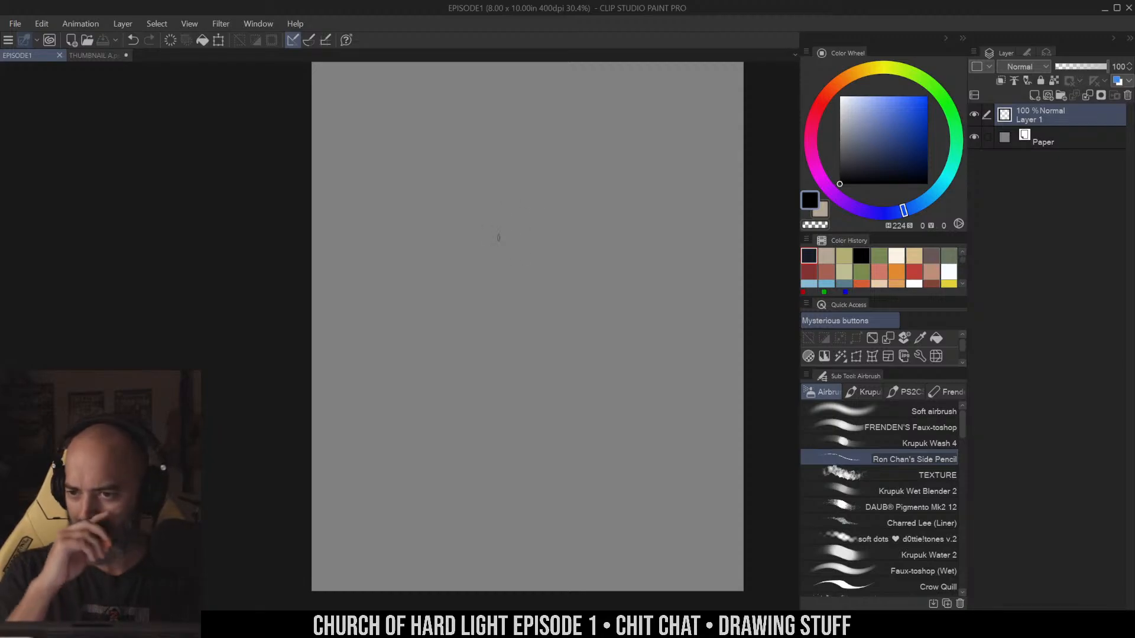
mouse_move(540, 185)
left_mouse_down()
mouse_move(484, 262)
mouse_move(520, 216)
mouse_move(496, 268)
mouse_move(531, 220)
mouse_move(511, 248)
left_mouse_up()
key("ctrl+z")
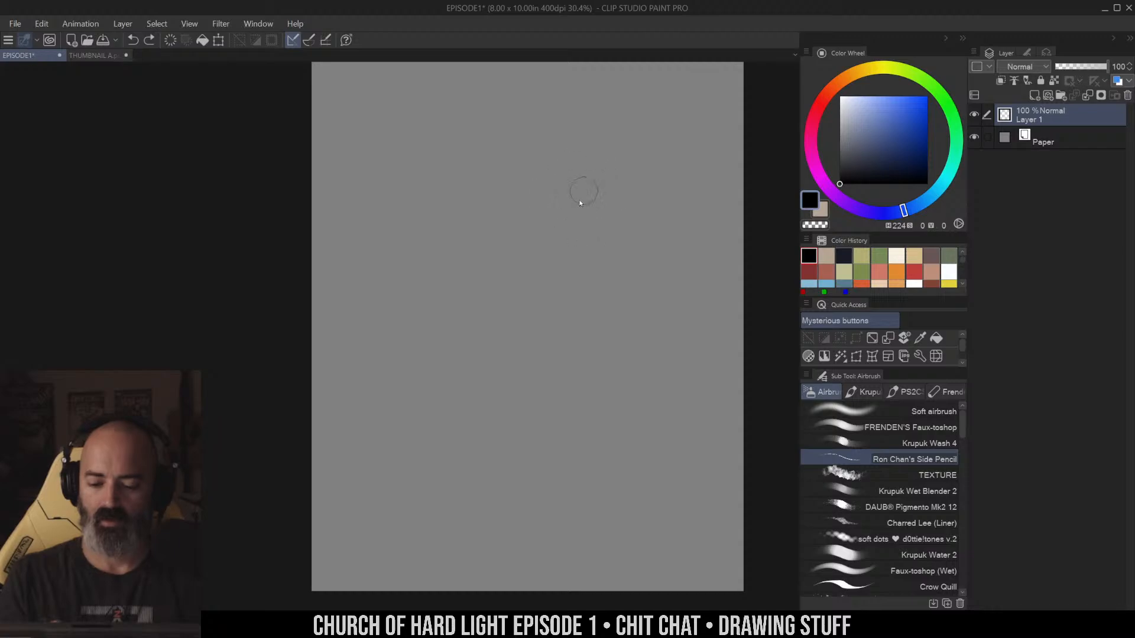
mouse_move(586, 199)
left_mouse_down()
mouse_move(598, 170)
mouse_move(594, 211)
mouse_move(609, 205)
mouse_move(581, 269)
left_mouse_up()
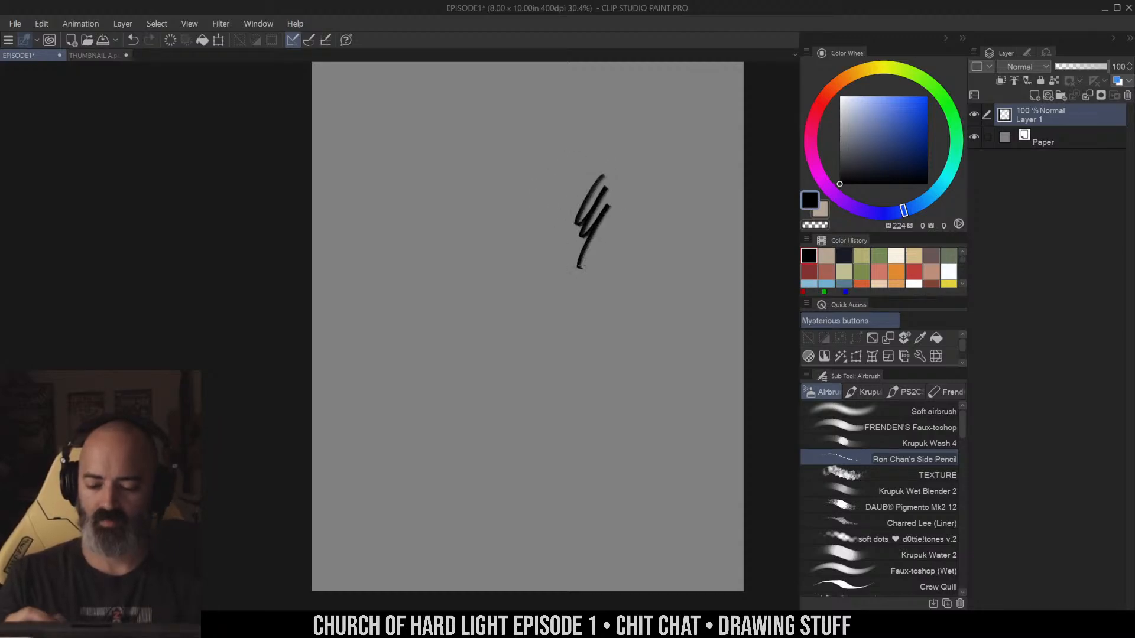
key("ctrl+z")
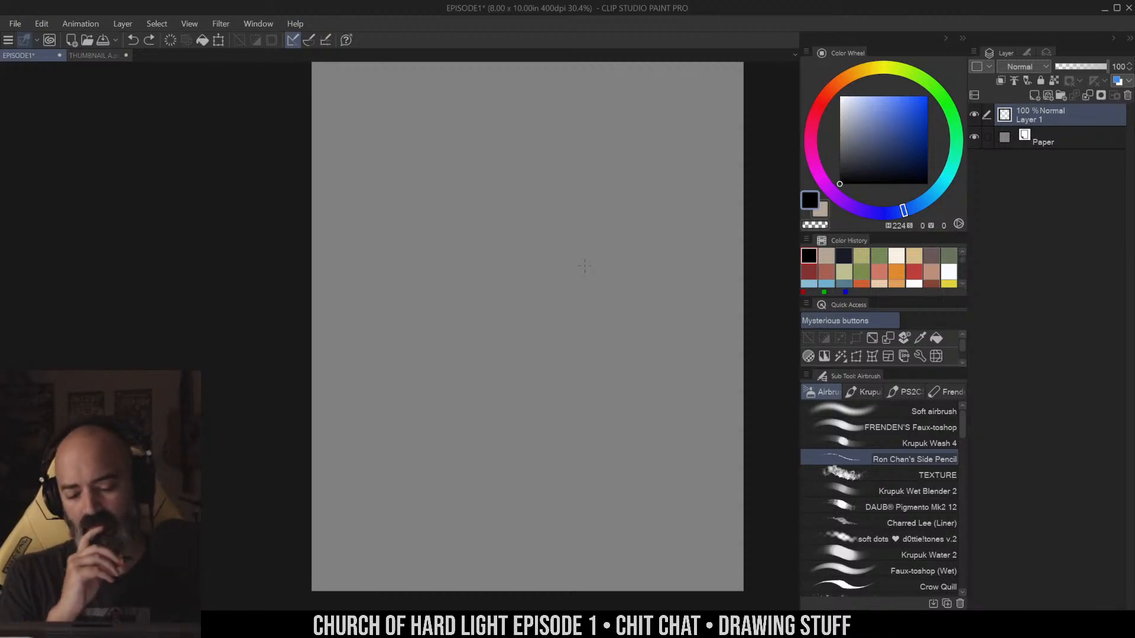
left_click_drag(632, 274, 635, 248)
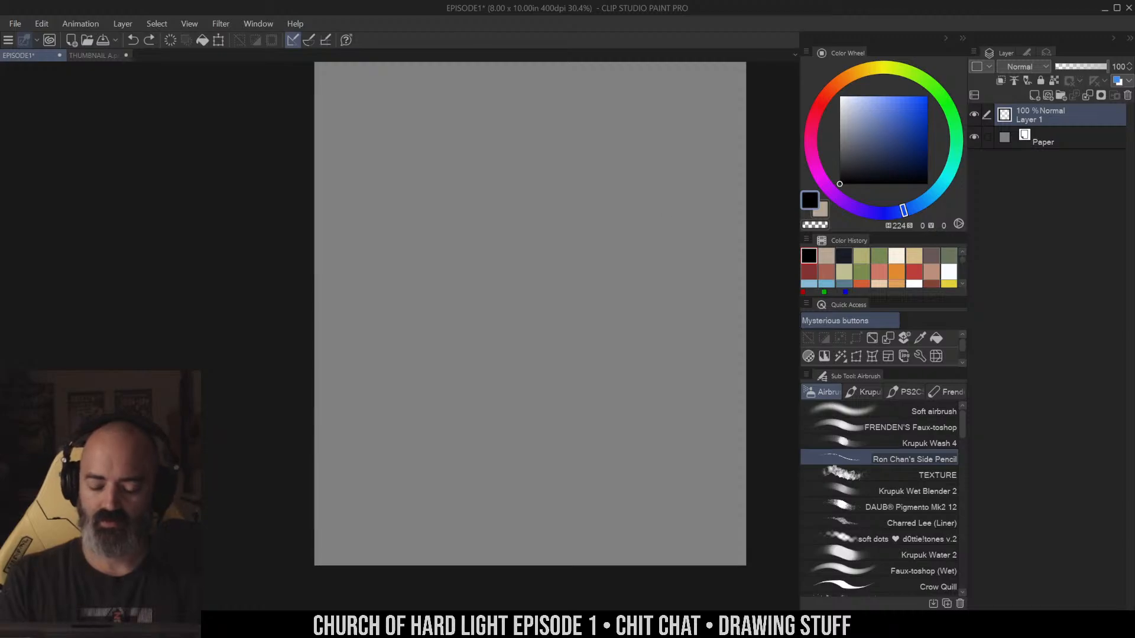
left_click_drag(689, 284, 702, 306)
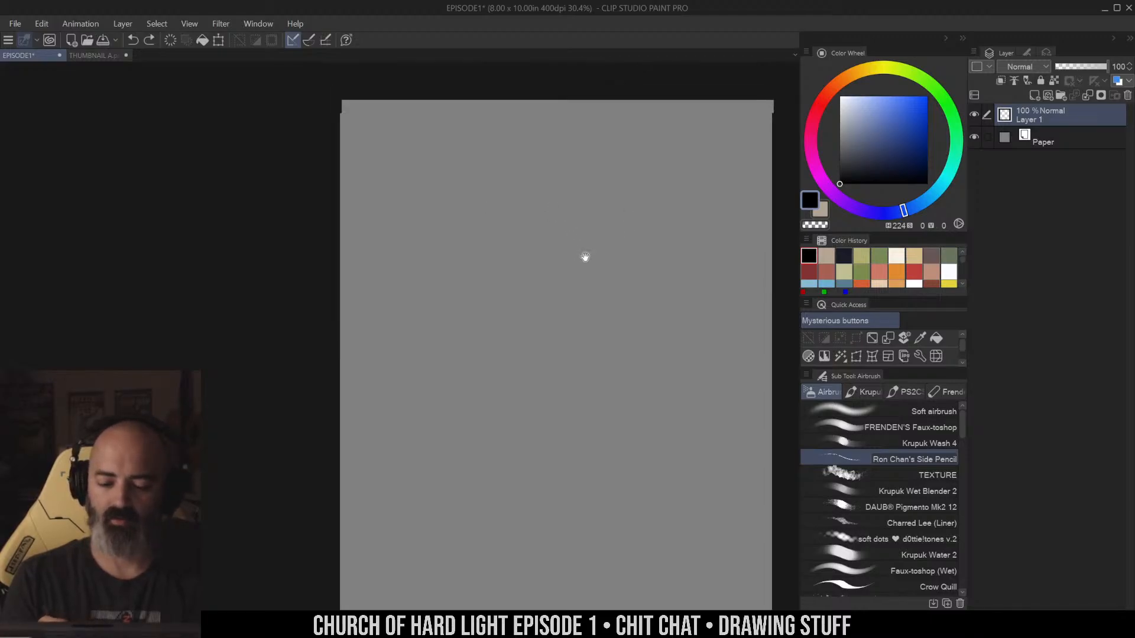
key("ctrl+space")
left_click_drag(491, 221, 641, 245)
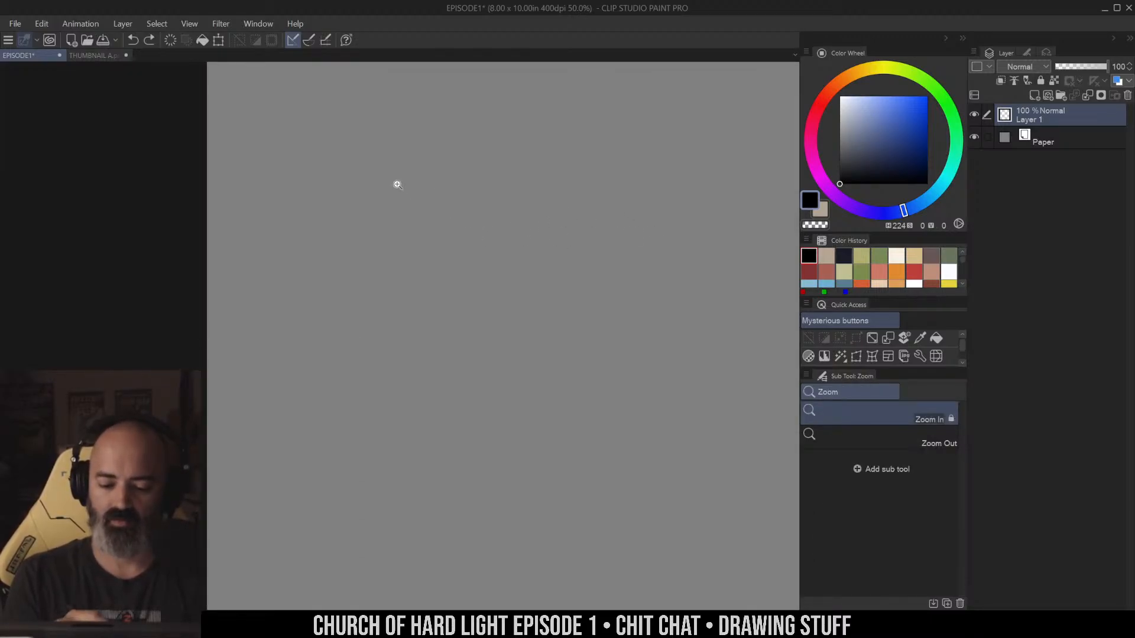
left_click_drag(372, 152, 362, 260)
key("ctrl+z")
left_click_drag(603, 187, 562, 233)
Sketch a side-view outline of a lower leg and foot in black, with the toes pointing right
key("ctrl+space")
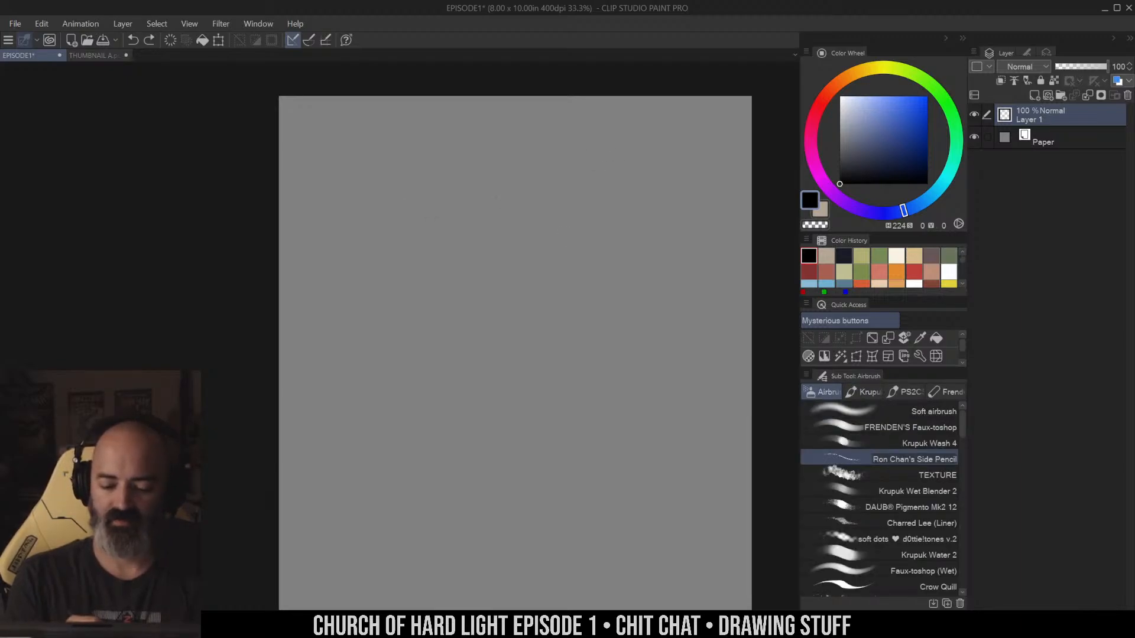
mouse_move(407, 175)
left_mouse_down()
mouse_move(387, 223)
mouse_move(393, 355)
left_mouse_up()
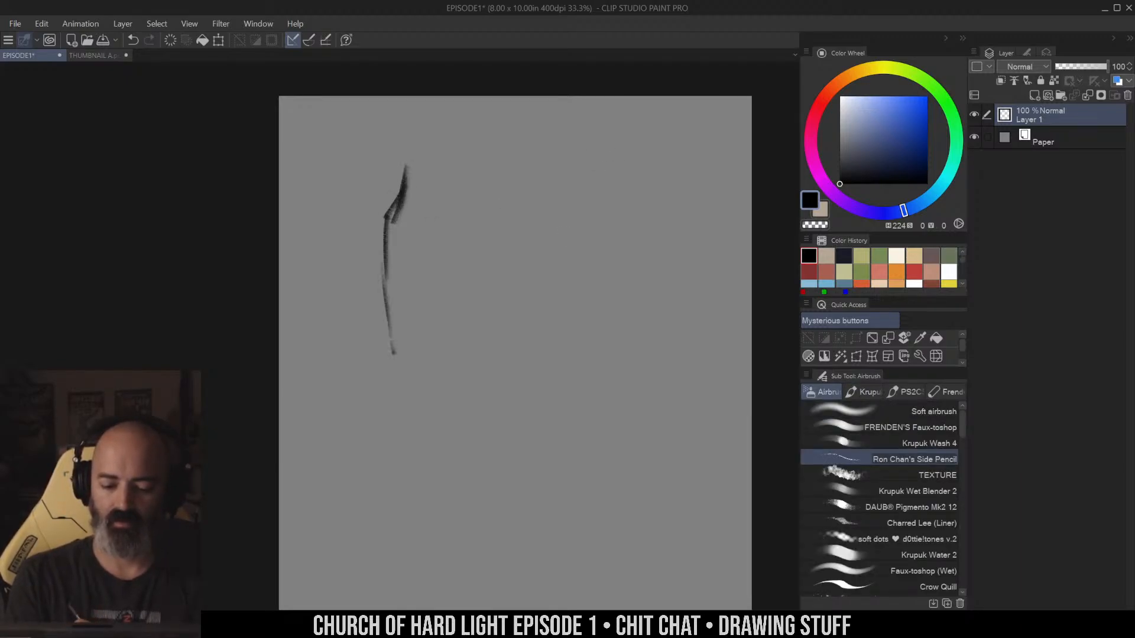
left_click_drag(390, 289, 395, 358)
mouse_move(409, 180)
left_mouse_down()
mouse_move(384, 243)
mouse_move(402, 393)
left_mouse_up()
left_click_drag(453, 166, 430, 290)
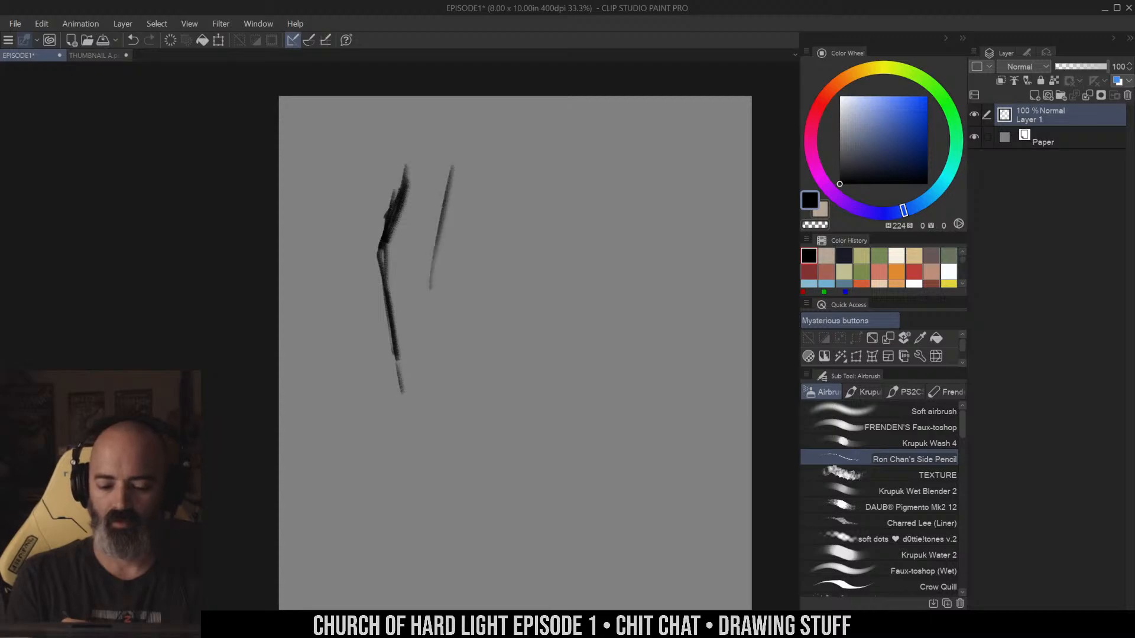
left_click_drag(448, 212, 437, 308)
mouse_move(449, 154)
left_mouse_down()
mouse_move(454, 204)
mouse_move(434, 323)
left_mouse_up()
mouse_move(446, 272)
left_mouse_down()
mouse_move(444, 388)
mouse_move(439, 377)
mouse_move(485, 422)
left_mouse_up()
mouse_move(402, 385)
left_mouse_down()
mouse_move(424, 424)
mouse_move(396, 424)
mouse_move(393, 448)
mouse_move(469, 456)
mouse_move(498, 435)
mouse_move(535, 442)
mouse_move(521, 460)
left_mouse_up()
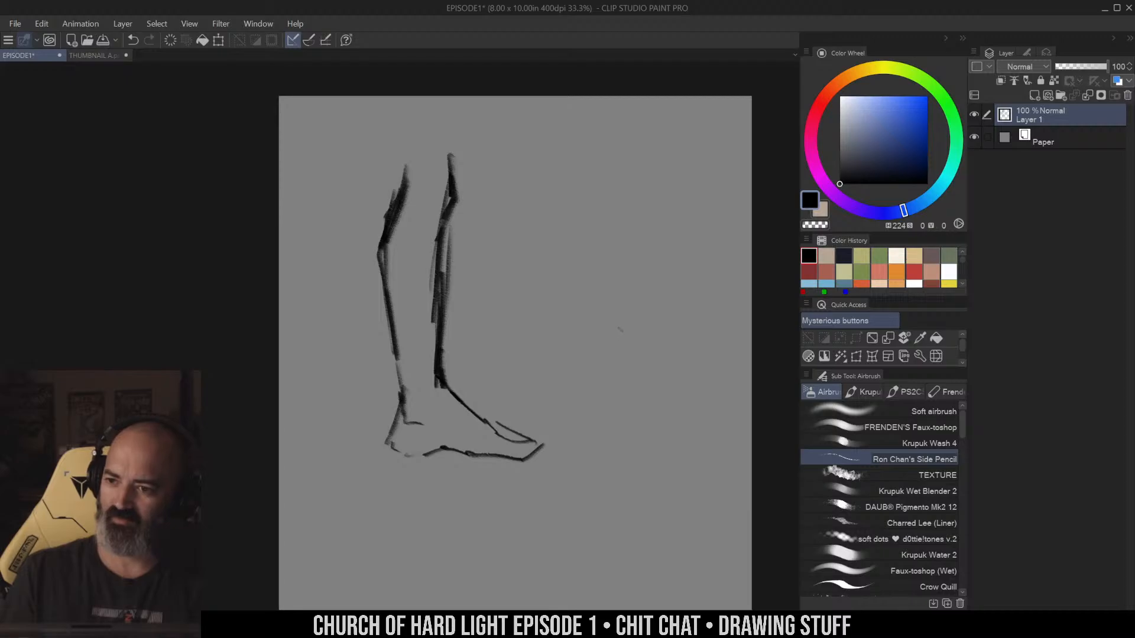
Reinforce the back of the calf and the ankle lines, and add the inner contour of the calf muscle
mouse_move(403, 168)
left_mouse_down()
mouse_move(376, 260)
mouse_move(399, 322)
left_mouse_up()
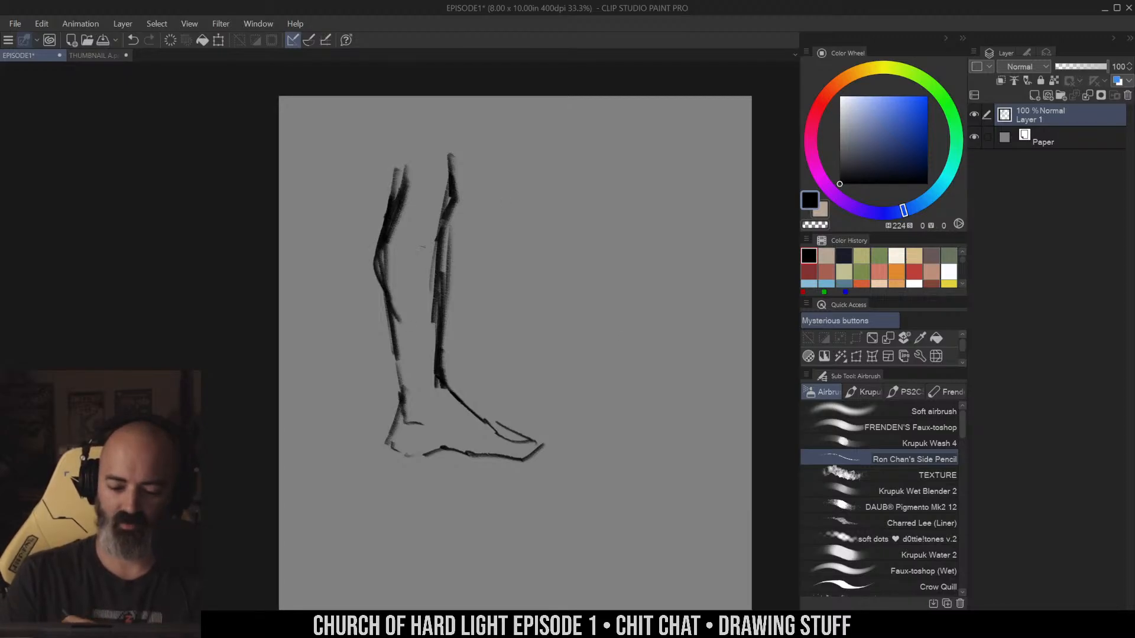
mouse_move(424, 232)
left_mouse_down()
mouse_move(408, 312)
mouse_move(418, 309)
mouse_move(396, 362)
left_mouse_up()
left_click_drag(390, 313, 403, 407)
mouse_move(439, 279)
left_mouse_down()
mouse_move(436, 361)
mouse_move(467, 410)
left_mouse_up()
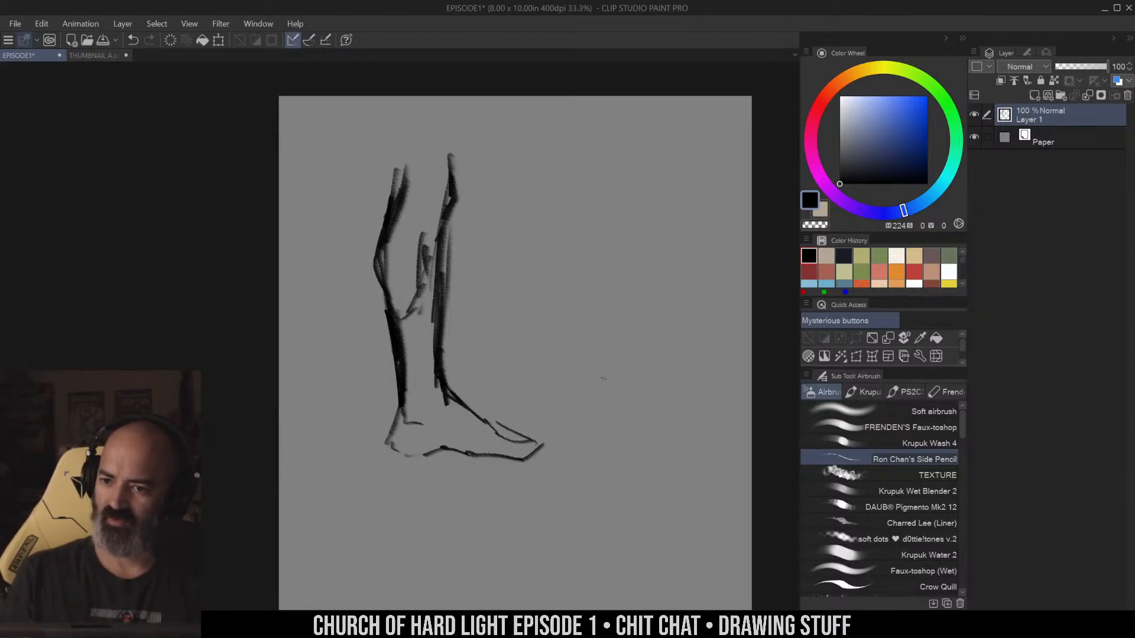
Rework the foot's heel and sole into a firmer, flatter outline, undoing the unwanted strokes under the arch
scroll(576, 295, "down", 2)
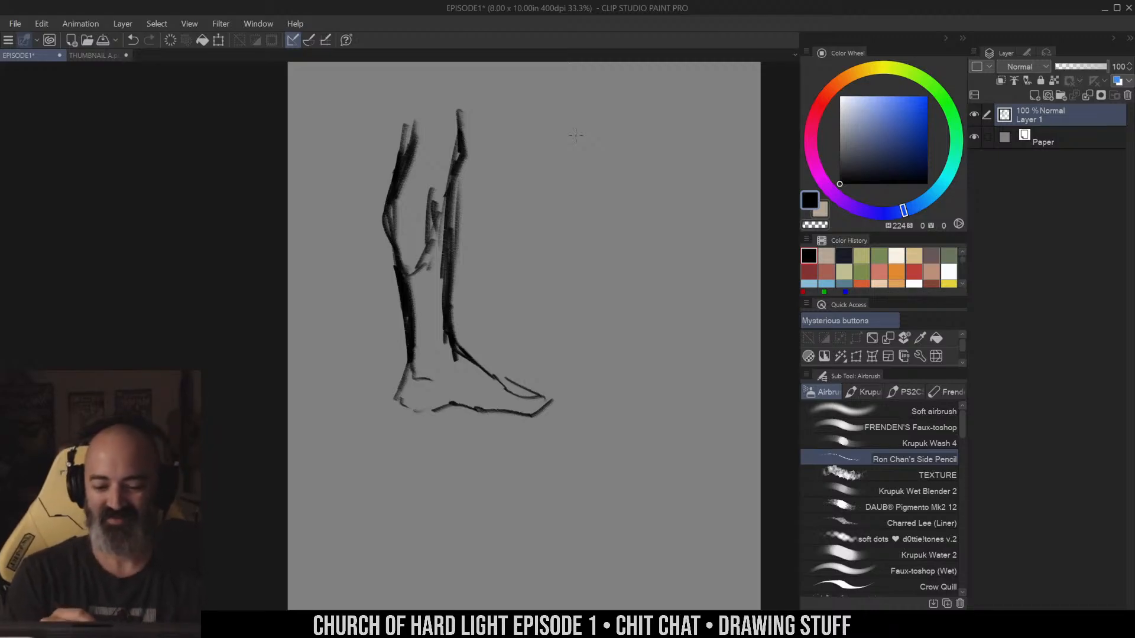
left_click_drag(560, 240, 563, 275)
mouse_move(418, 402)
left_mouse_down()
mouse_move(397, 428)
mouse_move(410, 441)
mouse_move(459, 439)
mouse_move(447, 430)
mouse_move(483, 444)
left_mouse_up()
left_click_drag(444, 431, 477, 442)
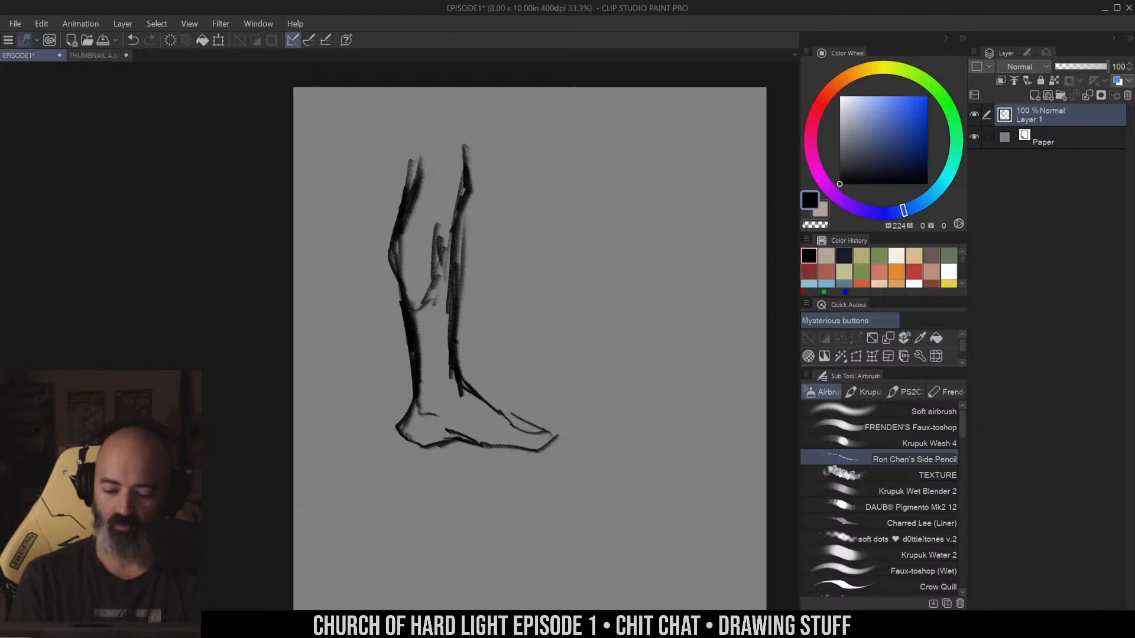
key("ctrl+z")
key("ctrl+z")
key("ctrl+z")
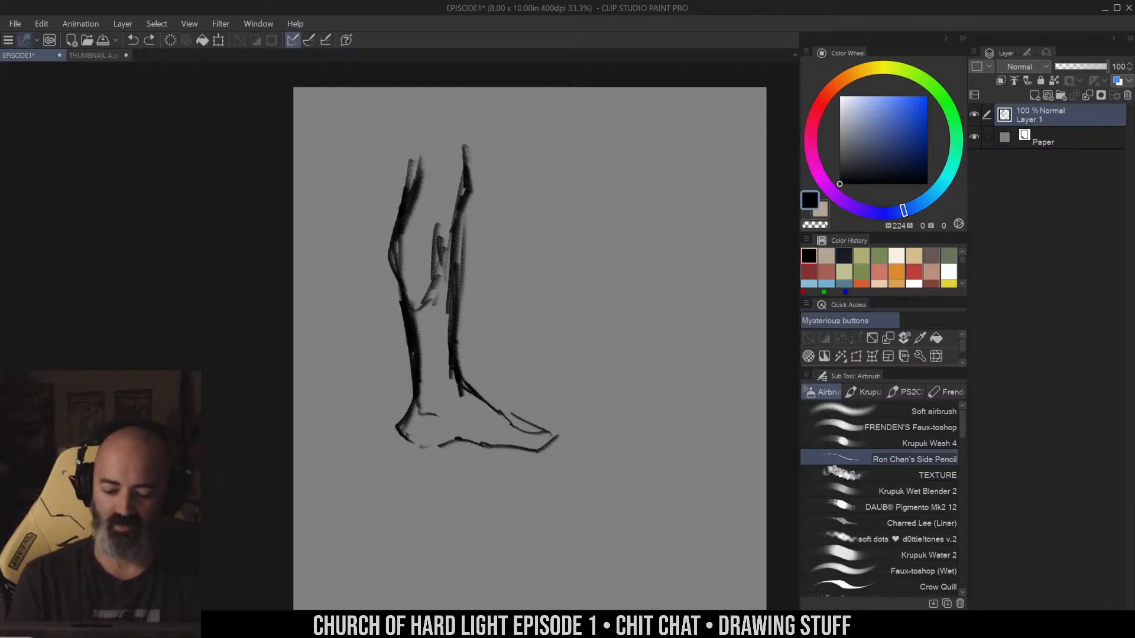
mouse_move(406, 436)
left_mouse_down()
mouse_move(455, 442)
mouse_move(507, 421)
mouse_move(558, 435)
left_mouse_up()
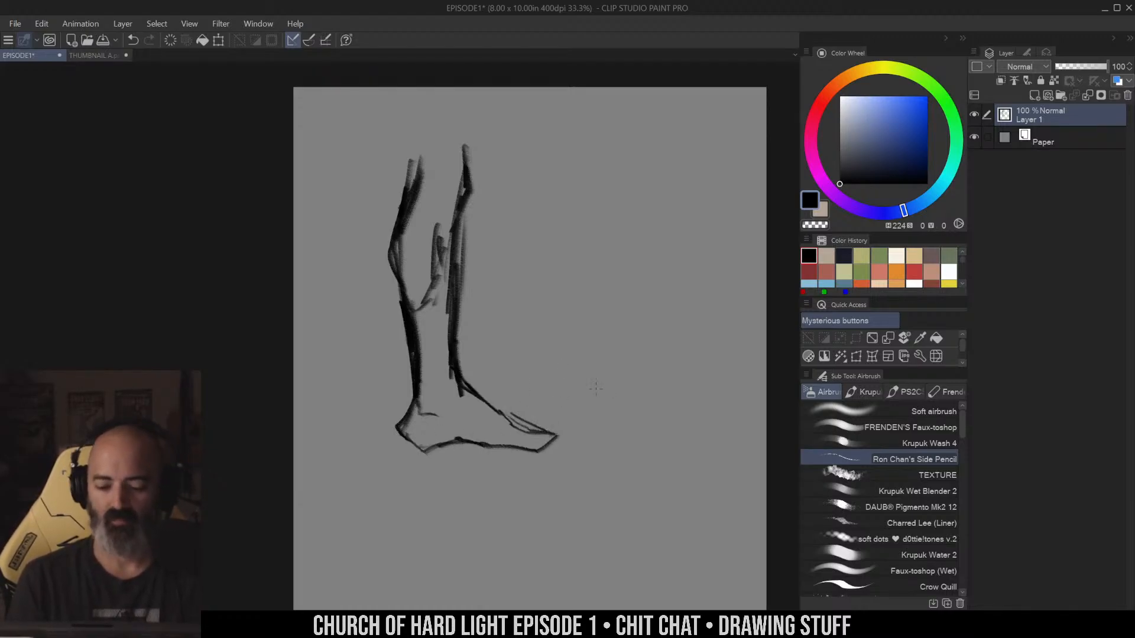
mouse_move(399, 420)
left_mouse_down()
mouse_move(415, 444)
mouse_move(508, 447)
left_mouse_up()
mouse_move(496, 446)
left_mouse_down()
mouse_move(418, 450)
mouse_move(540, 451)
left_mouse_up()
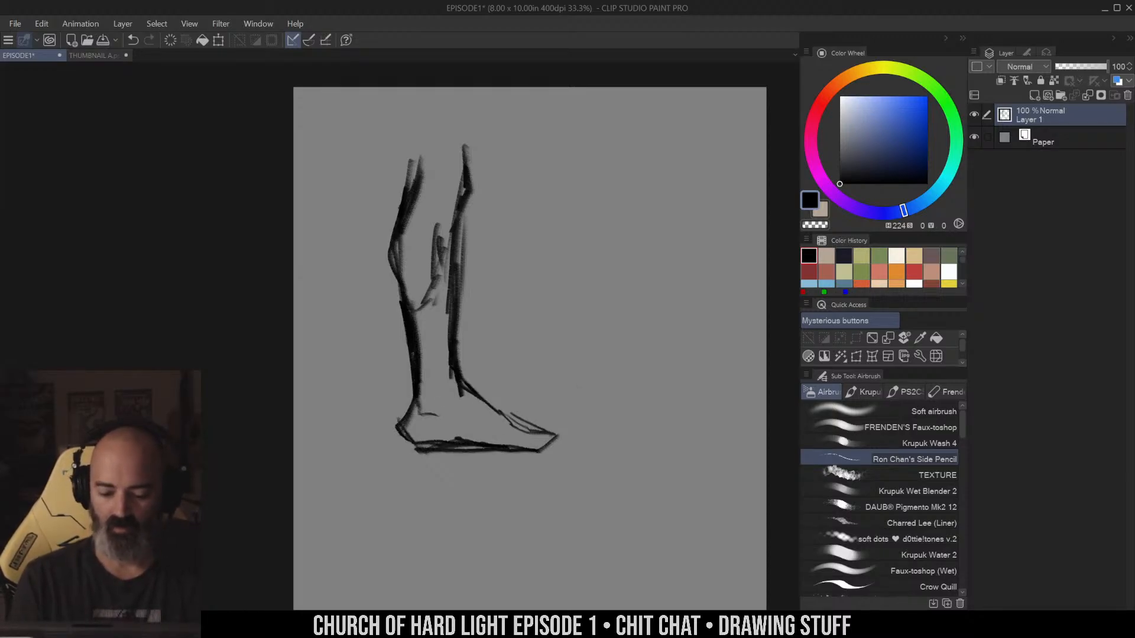
Add a new layer above the leg sketch and set the drawing colour to white
left_click(1034, 95)
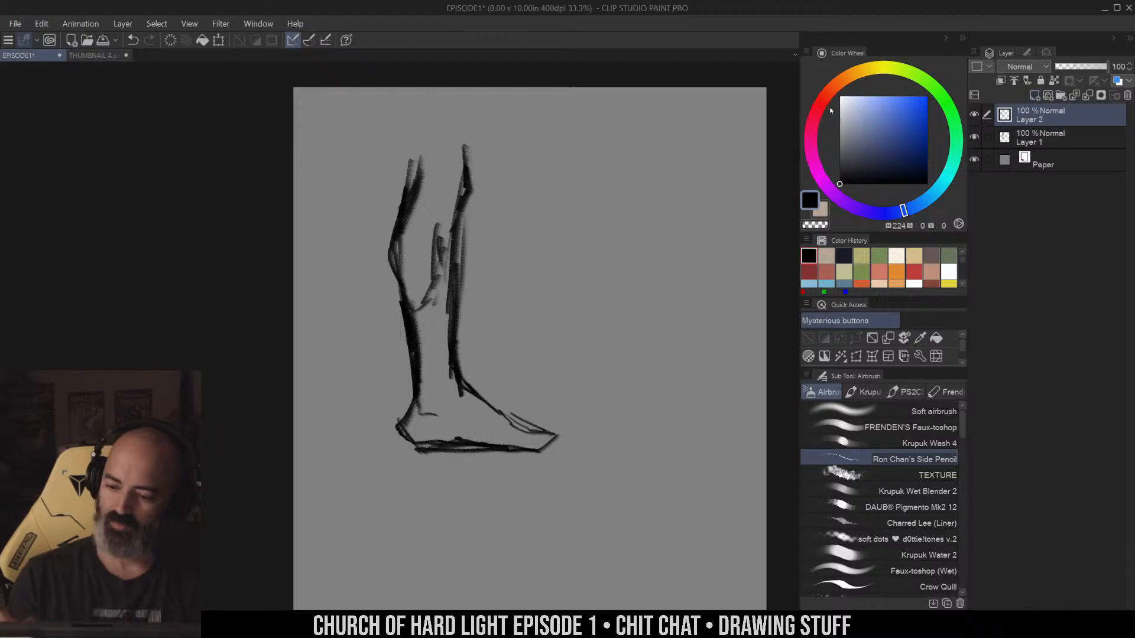
left_click(819, 104)
left_click_drag(892, 110, 908, 117)
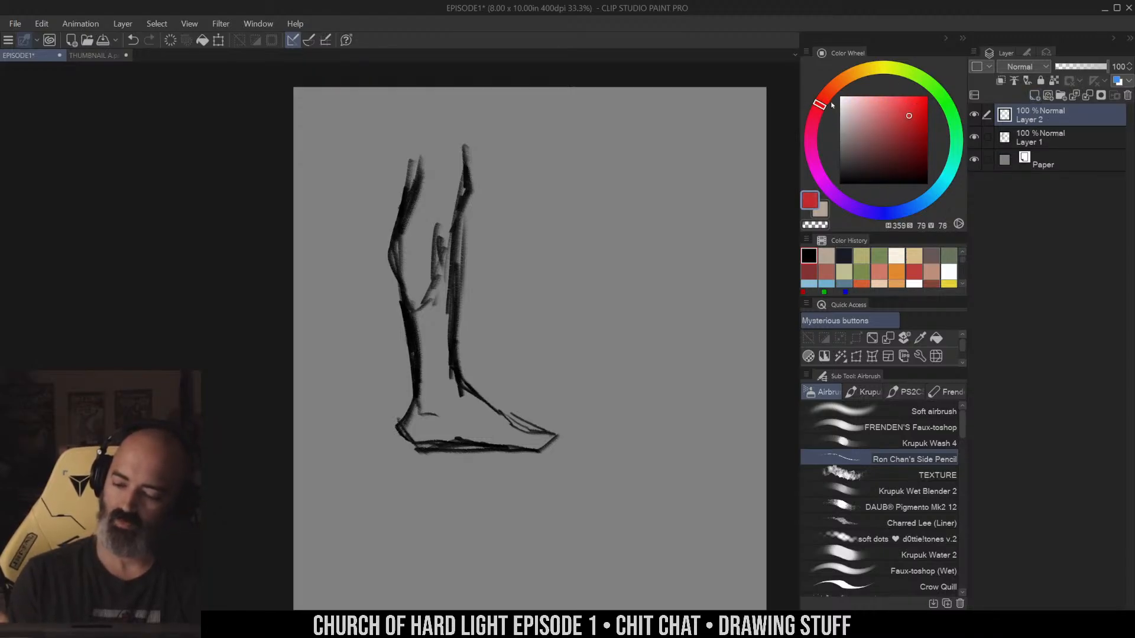
left_click(821, 101)
left_click(911, 116)
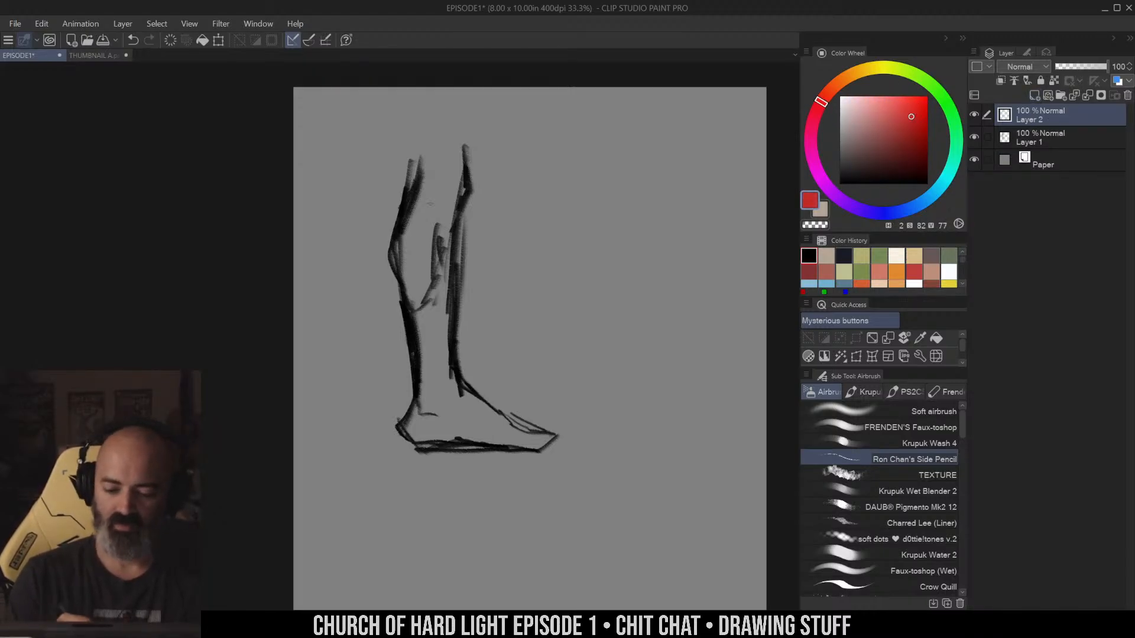
left_click(840, 96)
left_click_drag(437, 175, 438, 187)
key("ctrl+z")
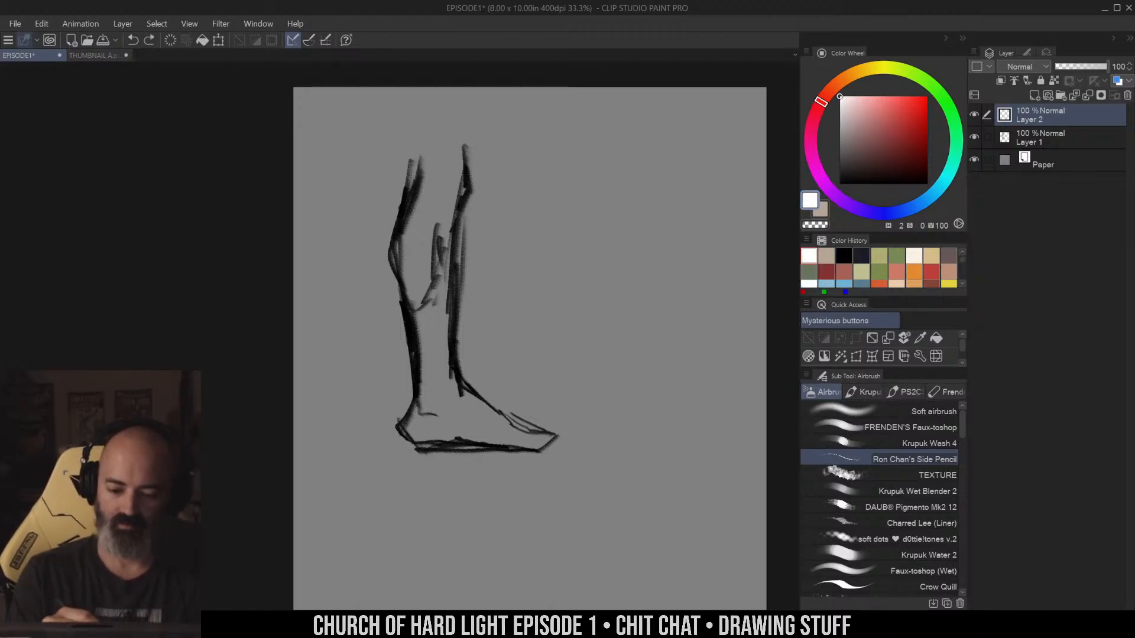
Paint white bone shapes over the leg for the knee joint, upper shin, lower shin at the ankle, and foot
left_click_drag(443, 127, 441, 275)
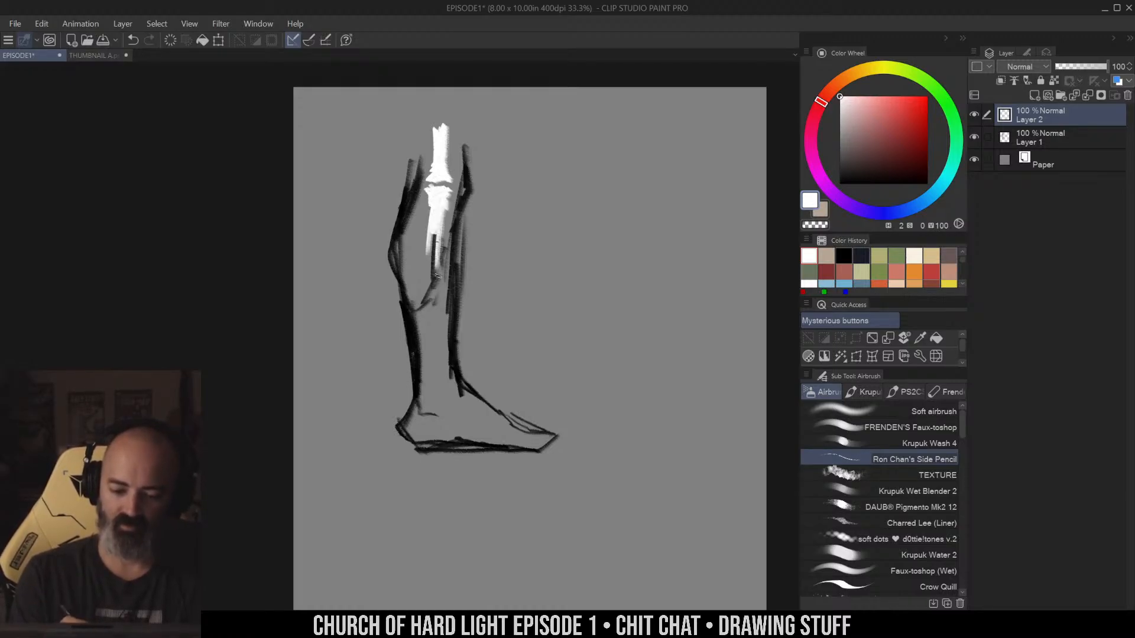
mouse_move(443, 211)
left_mouse_down()
mouse_move(443, 262)
mouse_move(431, 260)
left_mouse_up()
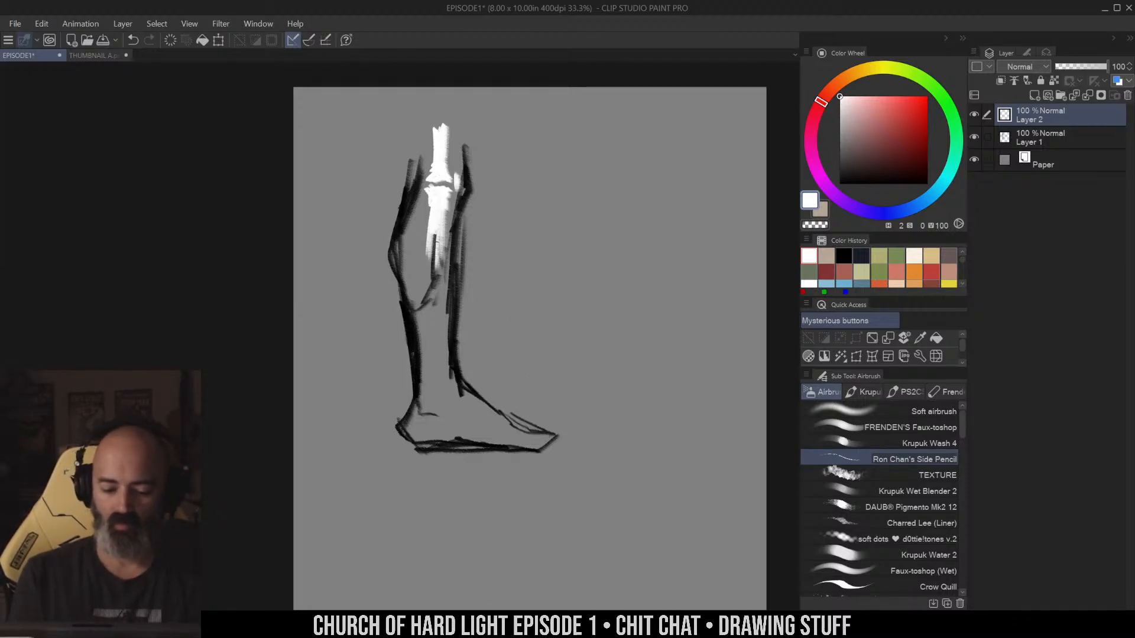
left_click_drag(437, 378, 436, 412)
left_click_drag(438, 364, 441, 410)
mouse_move(435, 401)
left_mouse_down()
mouse_move(443, 412)
mouse_move(423, 430)
mouse_move(475, 412)
mouse_move(474, 423)
mouse_move(530, 440)
mouse_move(500, 434)
left_mouse_up()
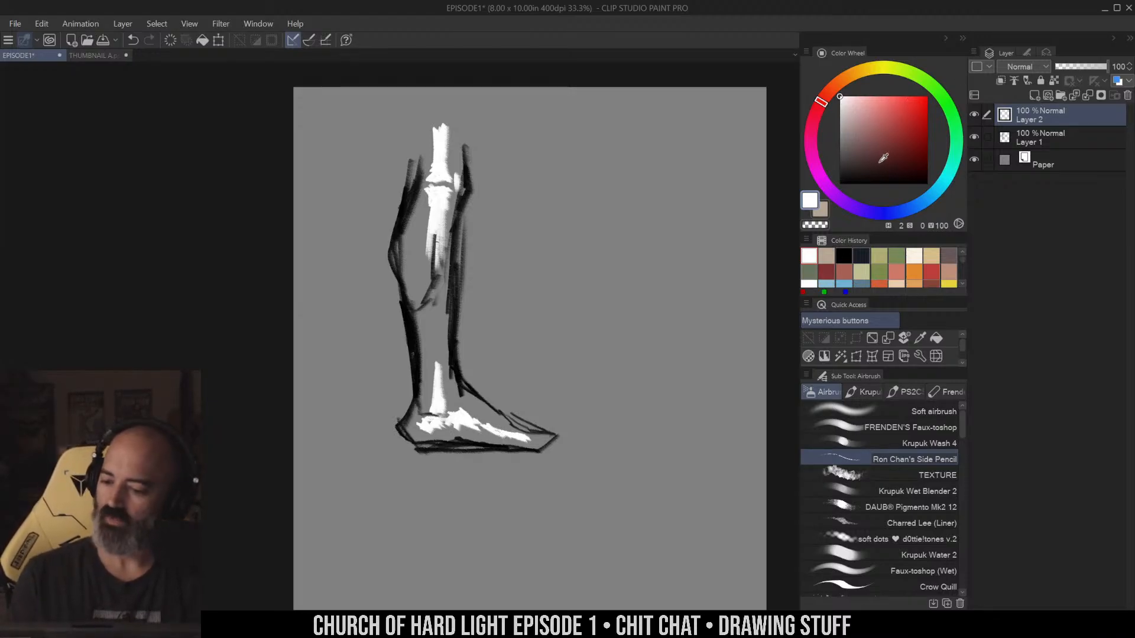
Set the drawing colour to red and add a new layer above the white bones layer
left_click(905, 122)
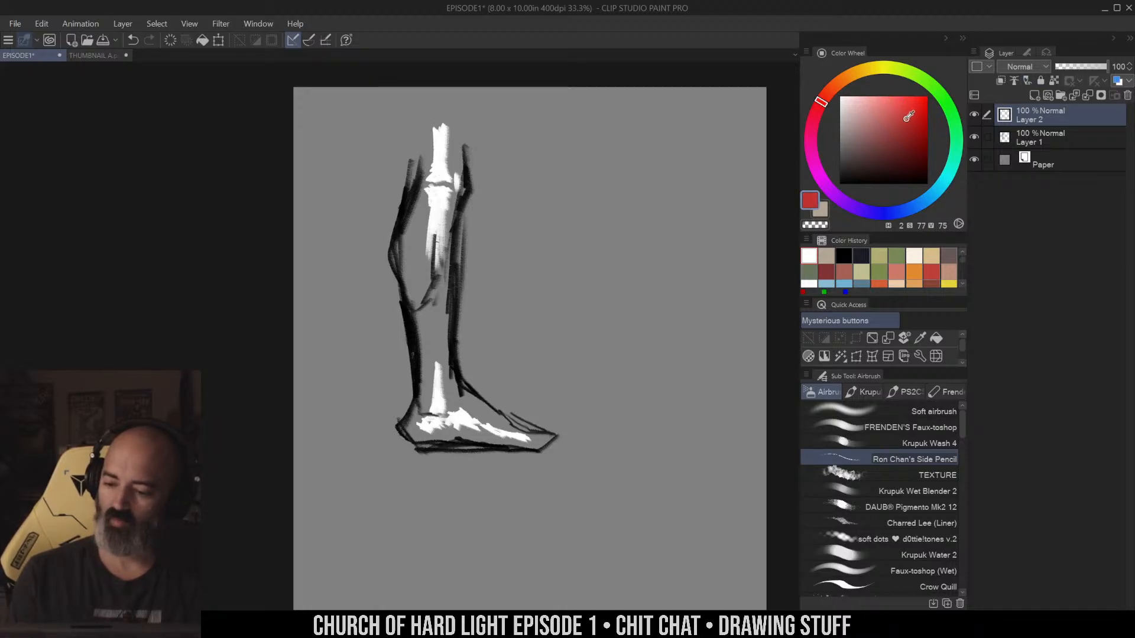
left_click(1034, 96)
left_click_drag(528, 234, 534, 231)
left_click_drag(446, 319, 441, 422)
key("ctrl+z")
Try clustered red strokes converging on the back of the heel
left_click_drag(382, 390, 408, 416)
left_click_drag(383, 399, 409, 417)
left_click_drag(351, 402, 406, 416)
left_click_drag(346, 427, 407, 419)
mouse_move(342, 391)
left_mouse_down()
mouse_move(375, 388)
mouse_move(369, 431)
mouse_move(408, 423)
left_mouse_up()
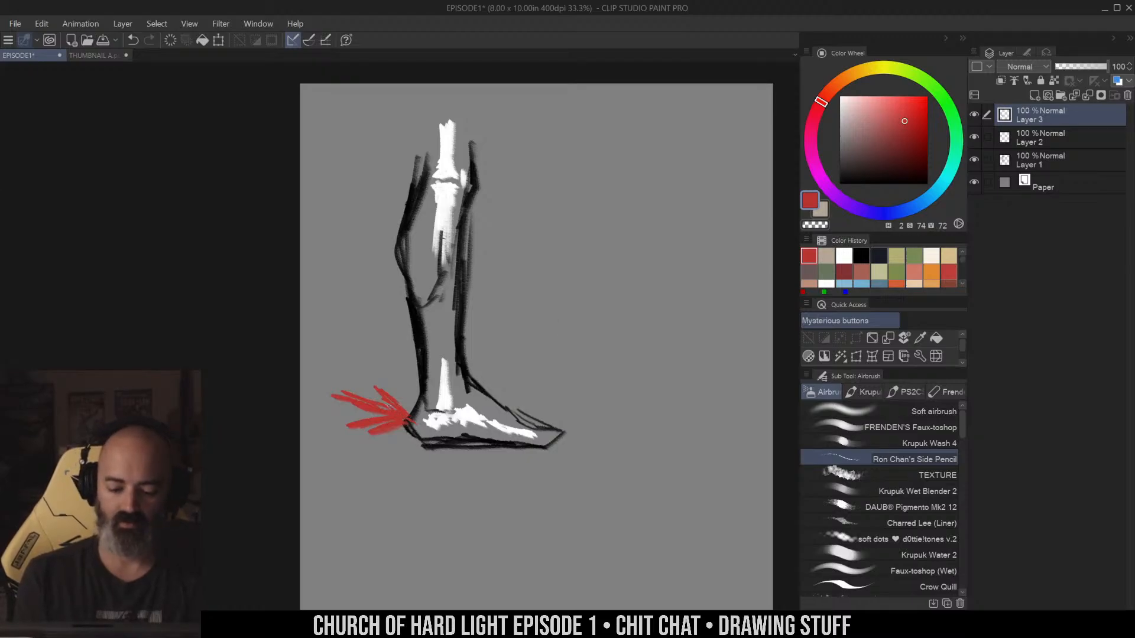
left_click_drag(376, 396, 405, 414)
mouse_move(349, 428)
left_mouse_down()
mouse_move(405, 419)
mouse_move(435, 439)
mouse_move(470, 438)
left_mouse_up()
Undo all the red strokes behind the heel
key("ctrl+z")
key("ctrl+z")
key("ctrl+z")
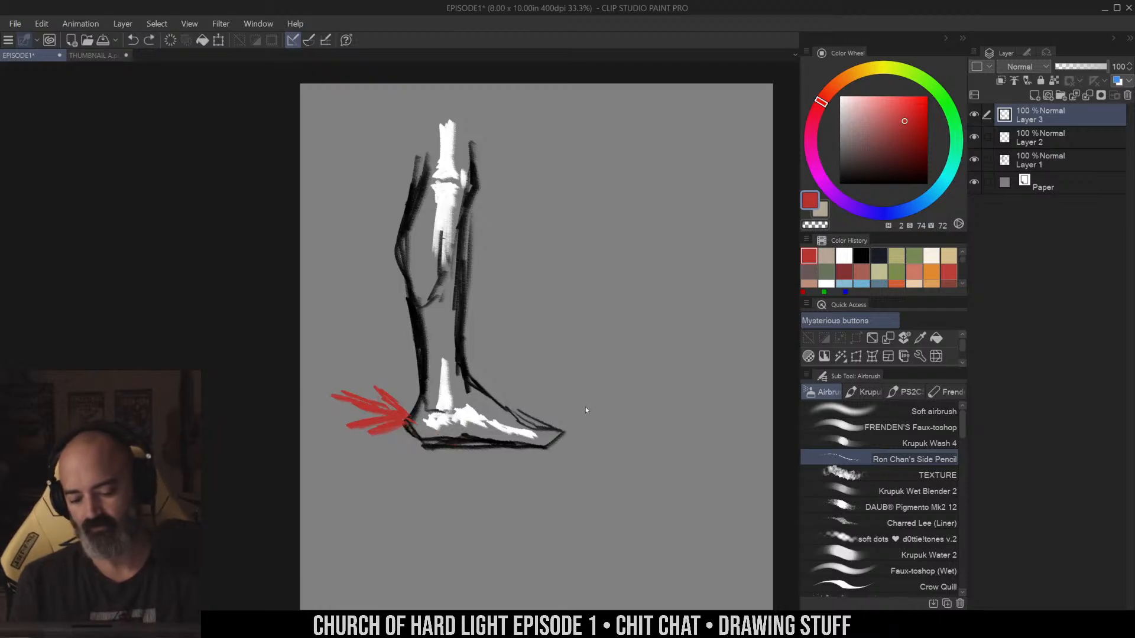
key("ctrl+z")
key("ctrl+z")
key("ctrl+z")
key("ctrl+z")
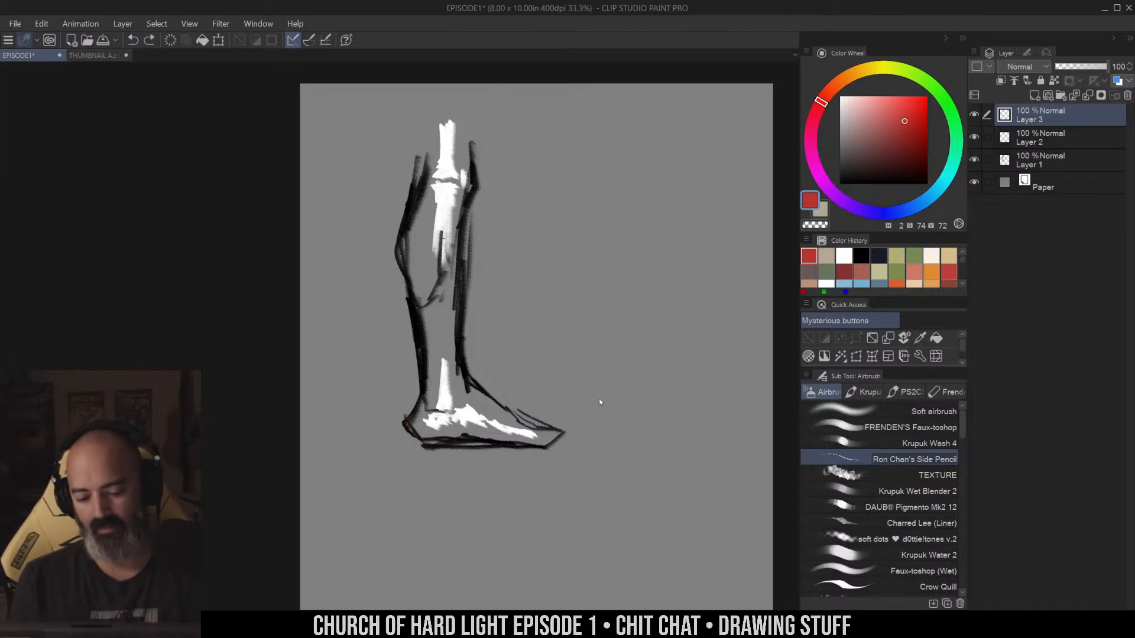
Draw short red accent marks behind the heel and above the instep, and fill the area under the heel with red
left_click_drag(489, 250, 501, 298)
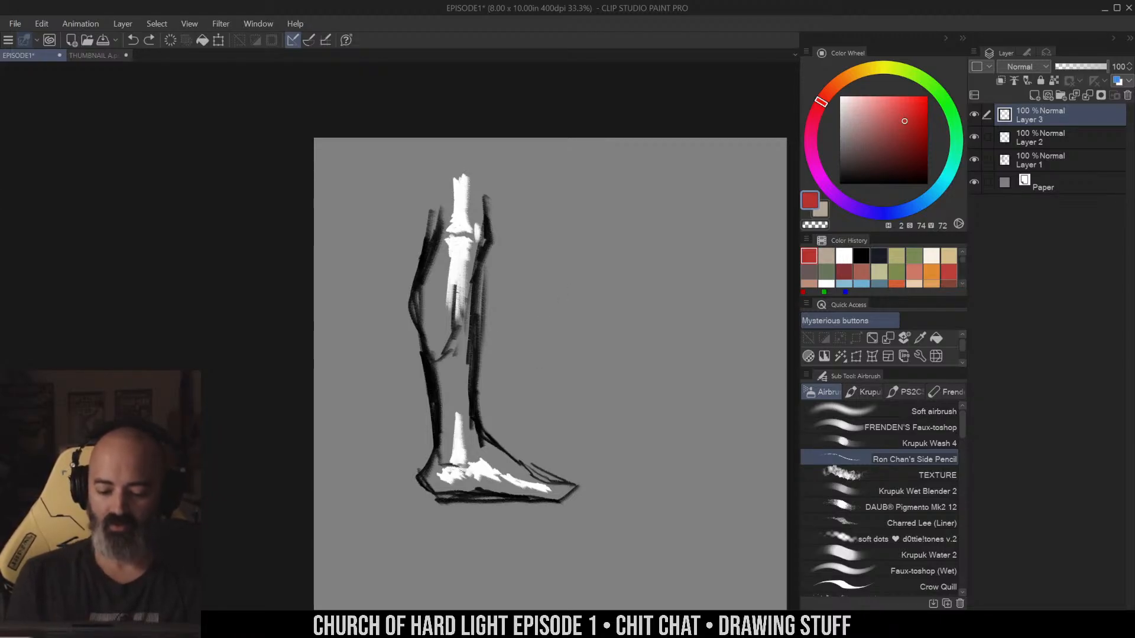
mouse_move(416, 474)
left_mouse_down()
mouse_move(387, 462)
mouse_move(399, 422)
left_mouse_up()
left_click_drag(423, 443, 416, 421)
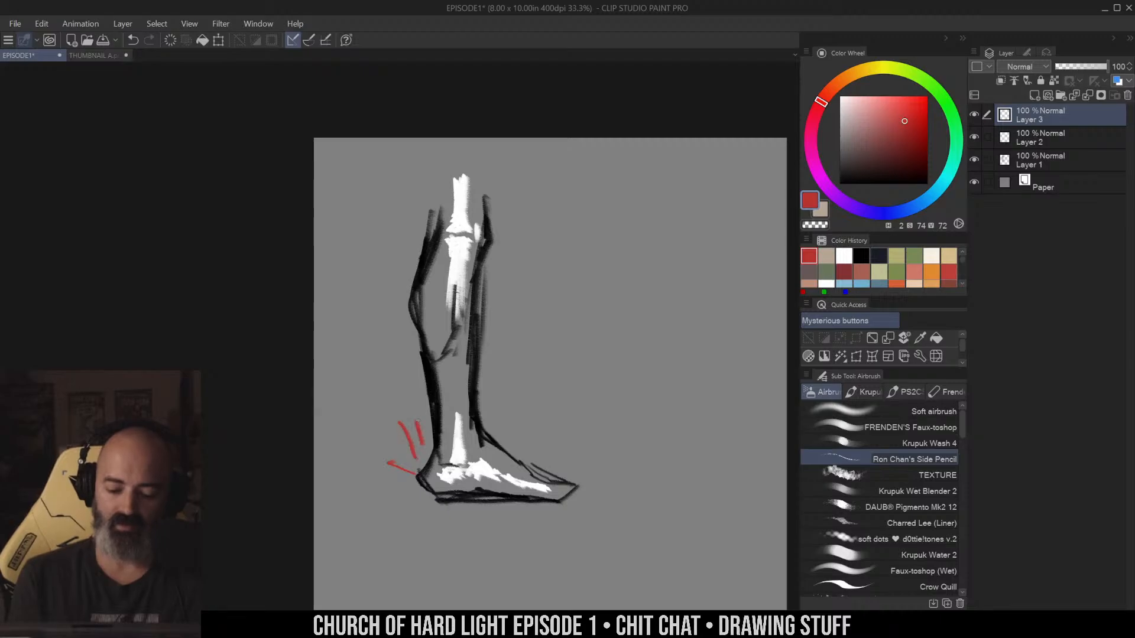
left_click_drag(494, 446, 515, 417)
left_click_drag(513, 438, 556, 415)
left_click_drag(517, 453, 576, 424)
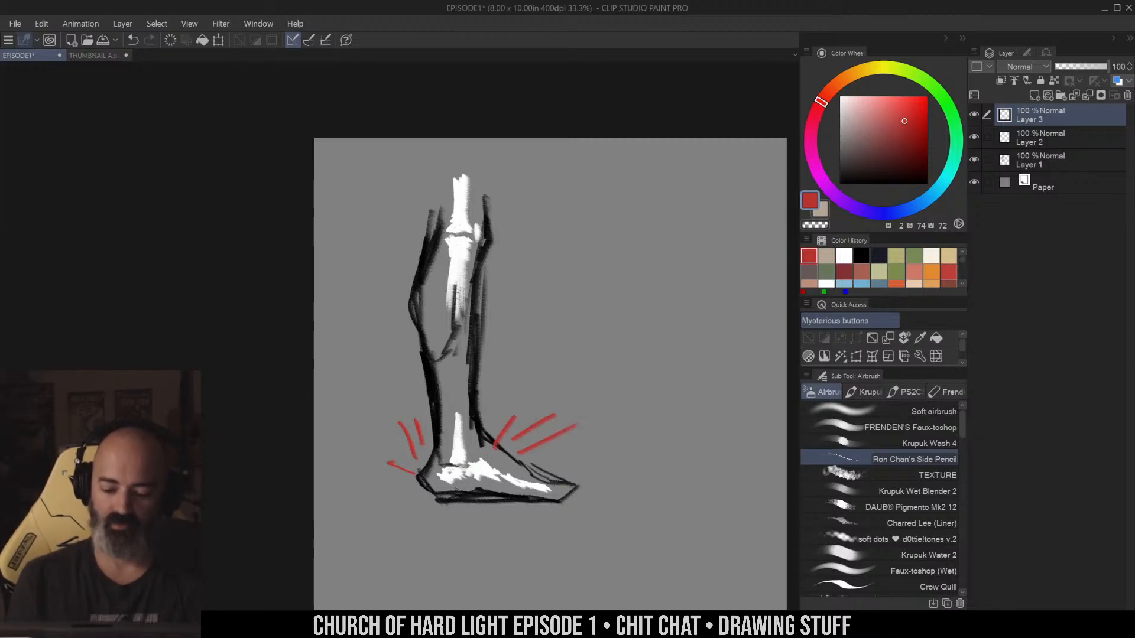
left_click_drag(438, 493, 475, 496)
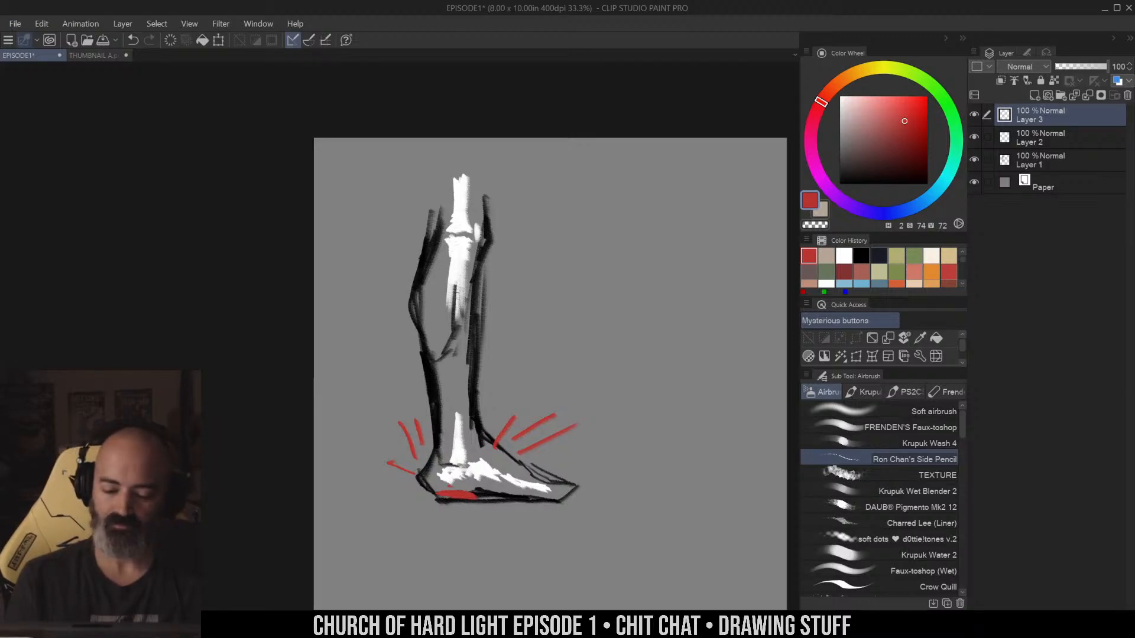
Try two curved red lines along the shin from the knee to the ankle, undoing the unwanted strokes
mouse_move(460, 250)
left_mouse_down()
mouse_move(458, 434)
mouse_move(448, 324)
left_mouse_up()
key("ctrl+z")
key("ctrl+z")
left_click_drag(456, 286, 457, 445)
left_click_drag(467, 263, 458, 444)
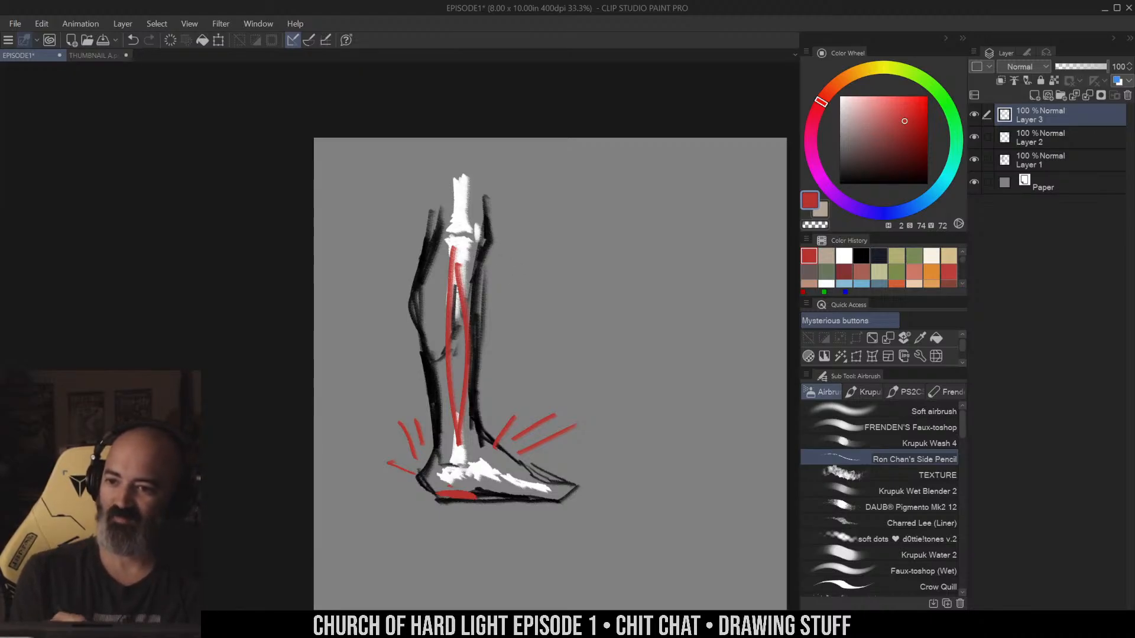
key("ctrl+z")
key("ctrl+z")
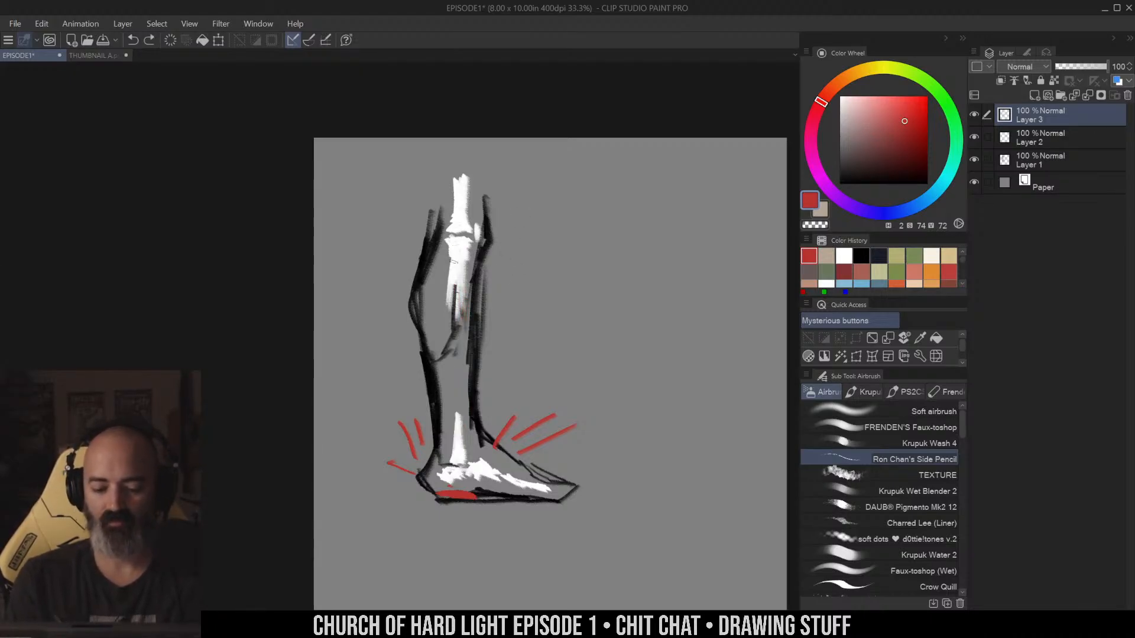
Draw two red lines along the shin for the lower leg bones and a thick red thigh bone line above the knee
left_click_drag(450, 256, 460, 441)
left_click_drag(466, 248, 471, 461)
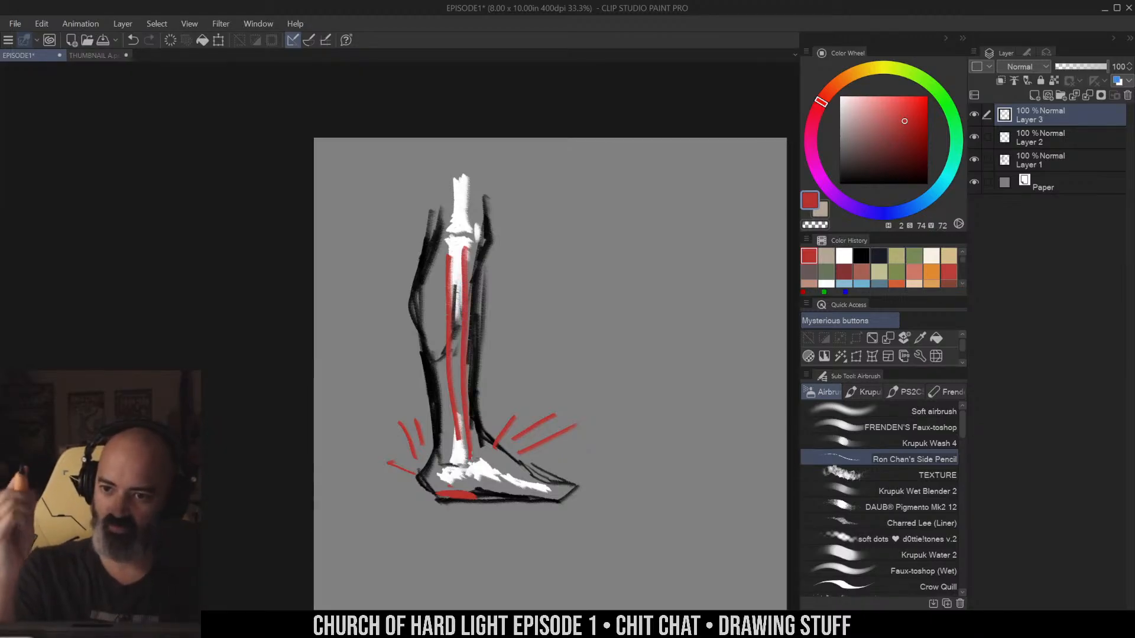
left_click_drag(503, 227, 510, 323)
mouse_move(463, 236)
left_mouse_down()
mouse_move(467, 325)
mouse_move(486, 207)
left_mouse_up()
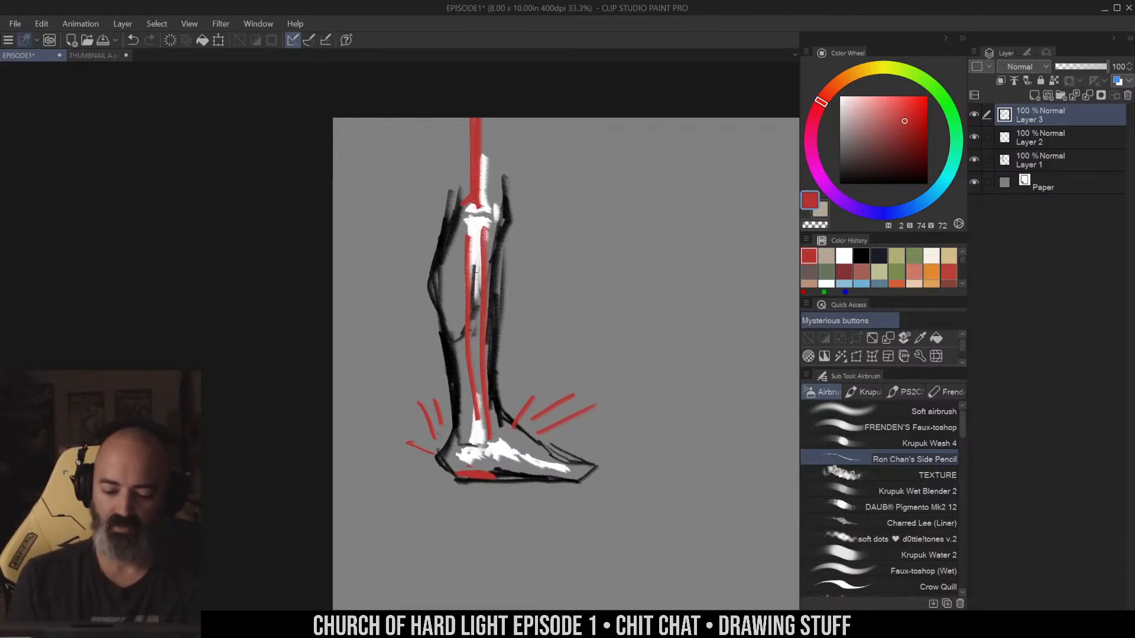
Add more red accent marks behind the heel and above the toes
left_click_drag(402, 427, 423, 438)
left_click_drag(395, 459, 425, 450)
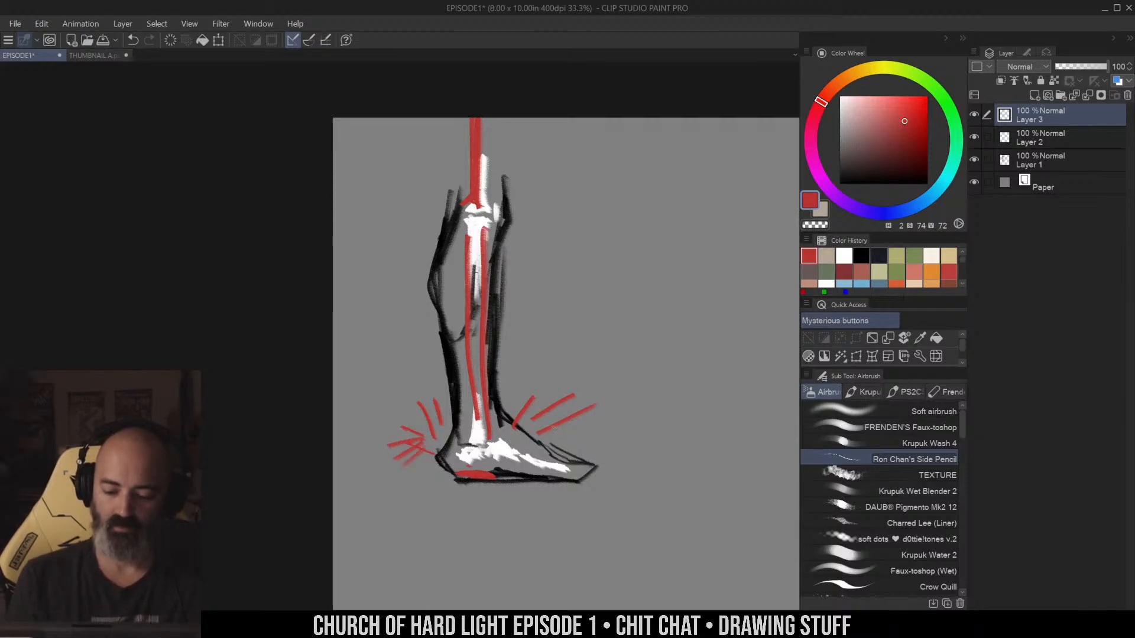
mouse_move(552, 427)
left_mouse_down()
mouse_move(588, 425)
mouse_move(600, 449)
left_mouse_up()
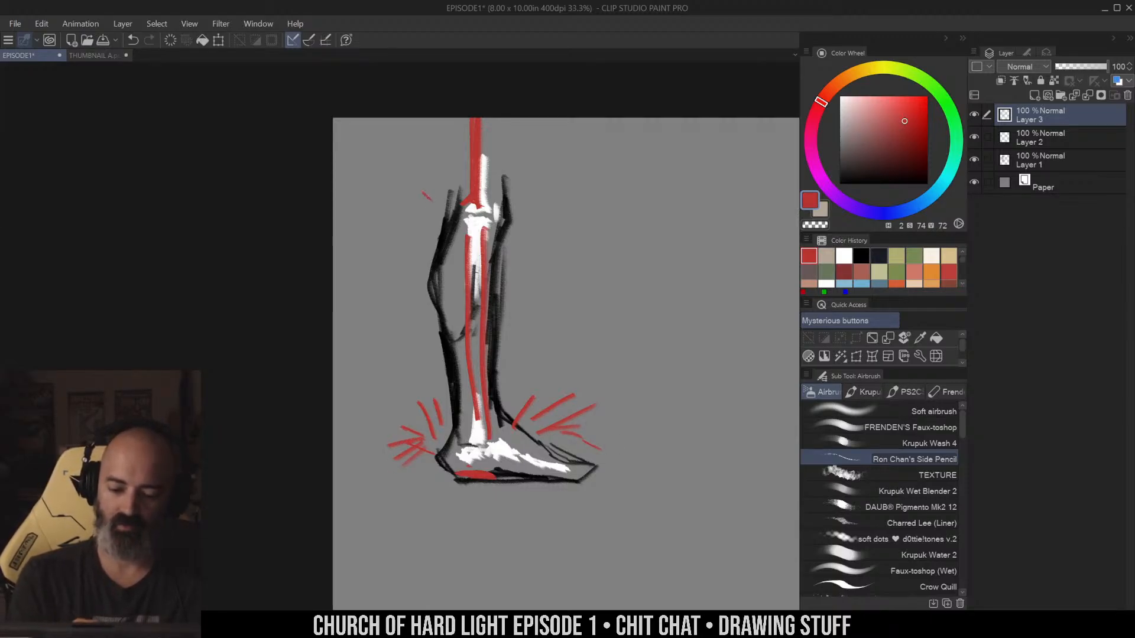
Draw short red accent marks radiating from the back and front of the knee
left_click_drag(412, 185, 427, 199)
left_click_drag(404, 203, 424, 207)
mouse_move(398, 226)
left_mouse_down()
mouse_move(424, 211)
mouse_move(424, 223)
left_mouse_up()
left_click_drag(518, 198, 542, 185)
left_click_drag(525, 204, 543, 210)
left_click_drag(530, 221, 546, 231)
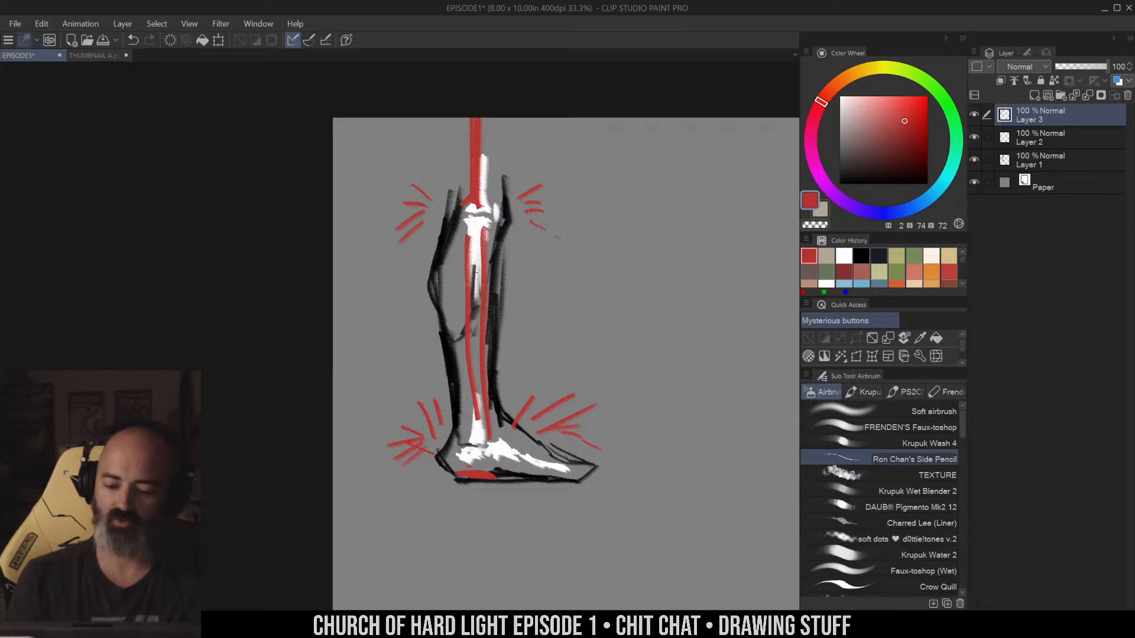
left_click_drag(622, 253, 545, 243)
key("m")
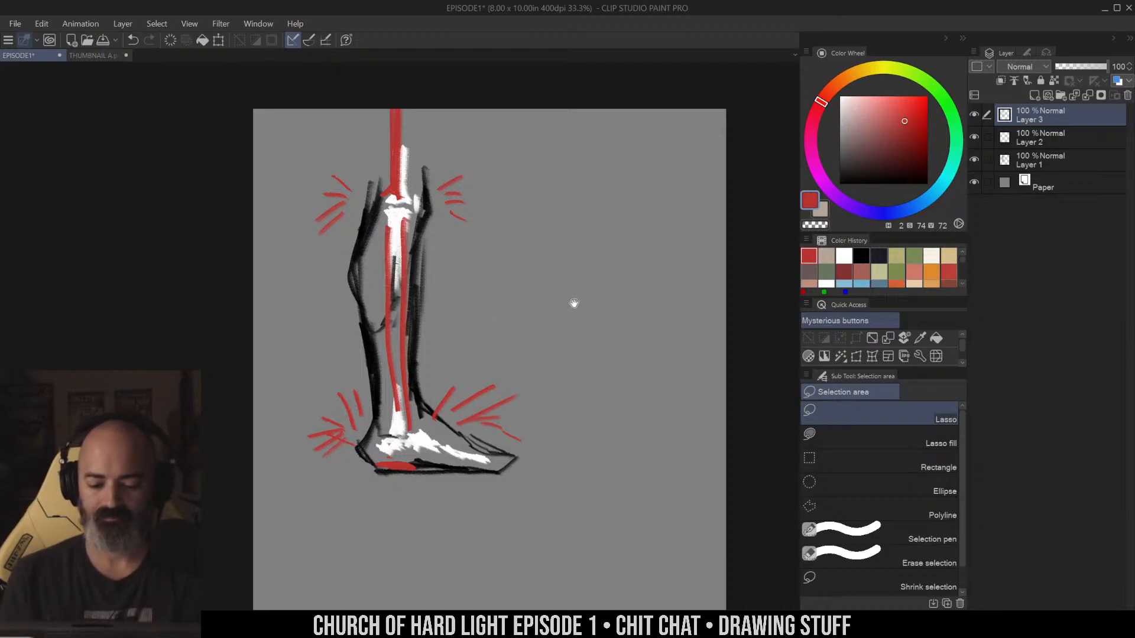
mouse_move(572, 304)
left_mouse_down()
mouse_move(532, 337)
mouse_move(527, 236)
left_mouse_up()
key("ctrl+space")
left_click(416, 303, "alt")
key("ctrl+t")
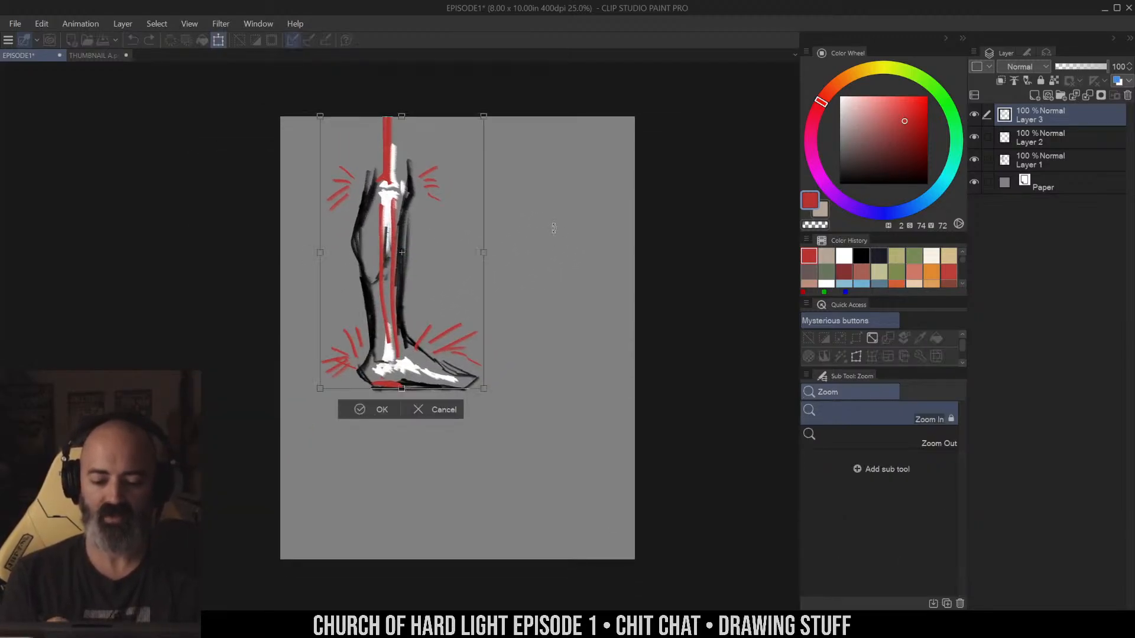
mouse_move(441, 266)
left_mouse_down()
mouse_move(431, 416)
mouse_move(423, 264)
left_mouse_up()
left_click(1050, 144)
left_click(627, 237)
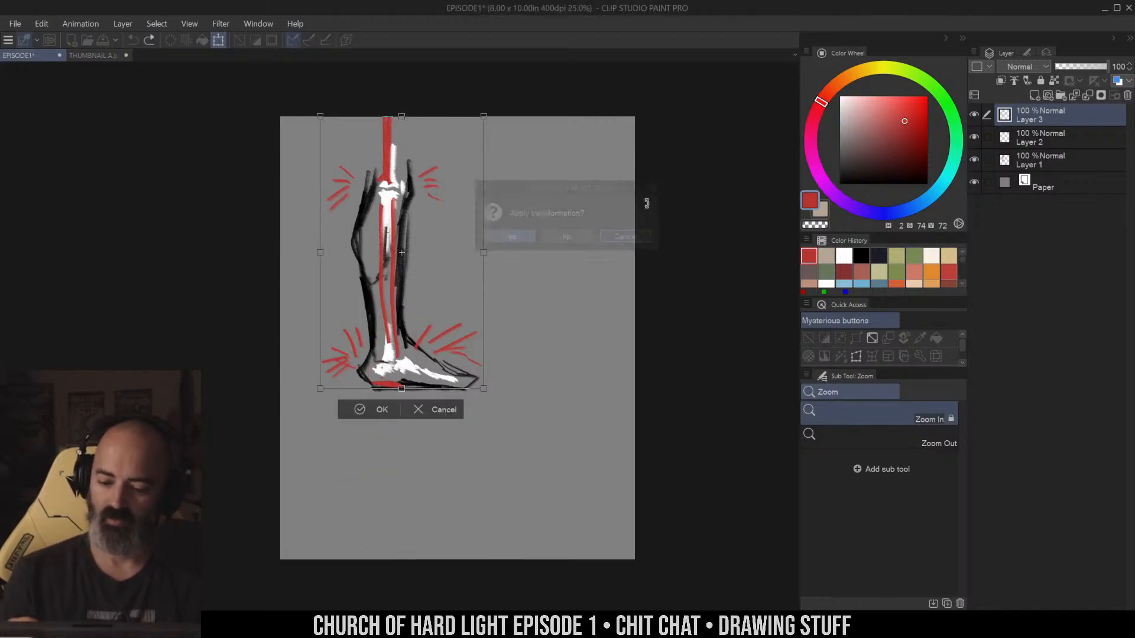
left_click(1050, 160)
left_click(509, 237)
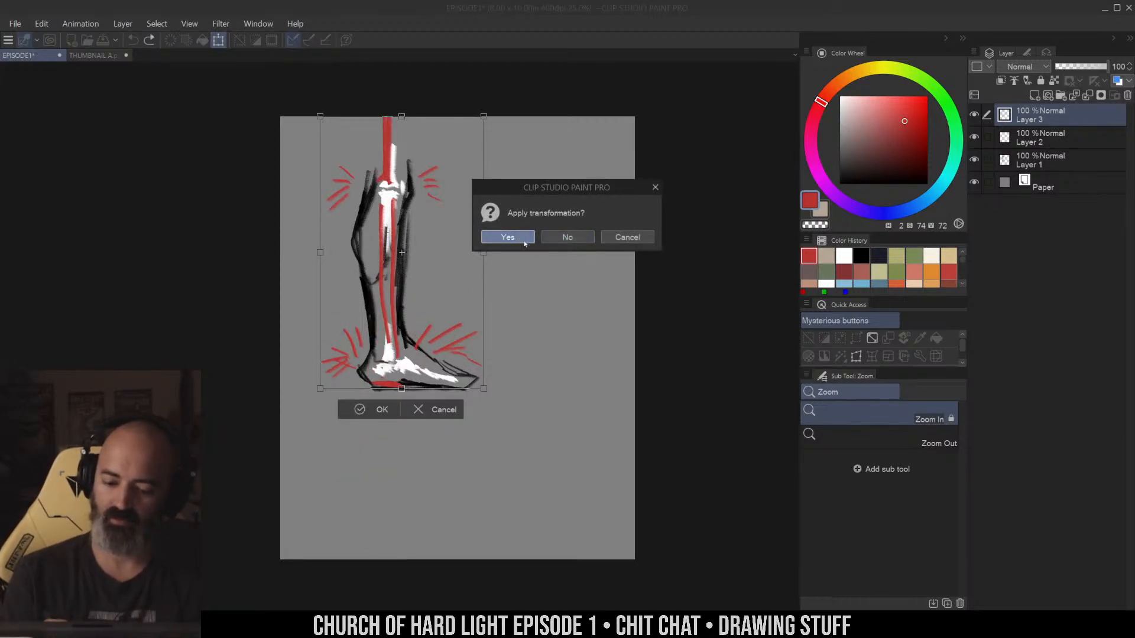
Transform Layer 1, Layer 2 and Layer 3 together, scaling the leg down and moving it to the lower part of the canvas
left_click(1072, 146, "ctrl")
key("ctrl+t")
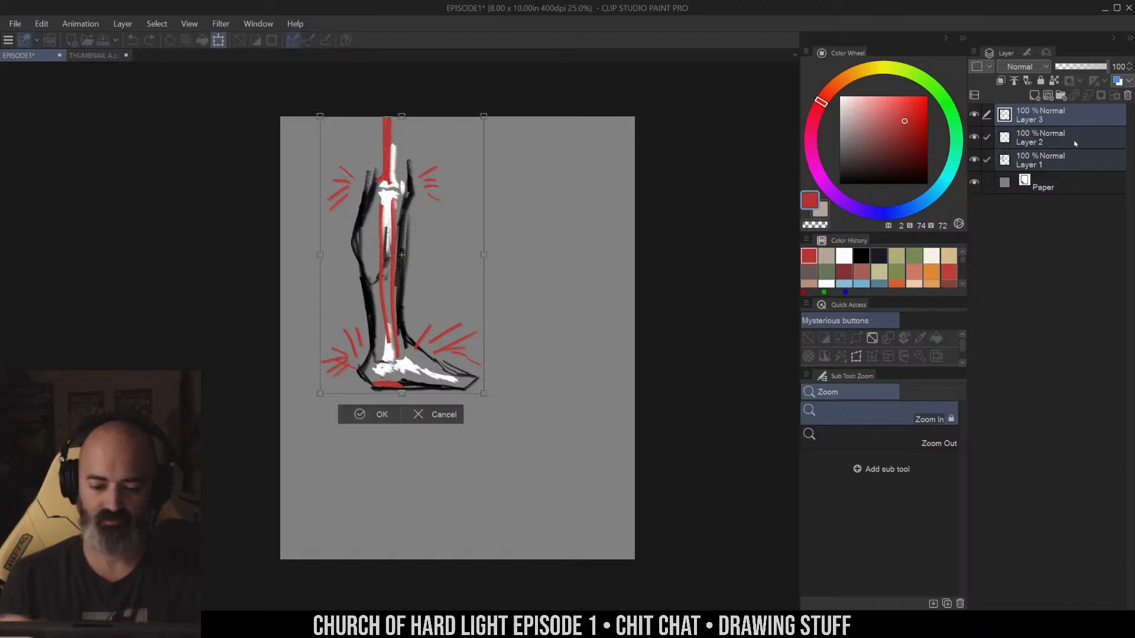
left_click_drag(431, 298, 439, 405)
left_click_drag(487, 226, 451, 294)
left_click_drag(418, 388, 429, 396)
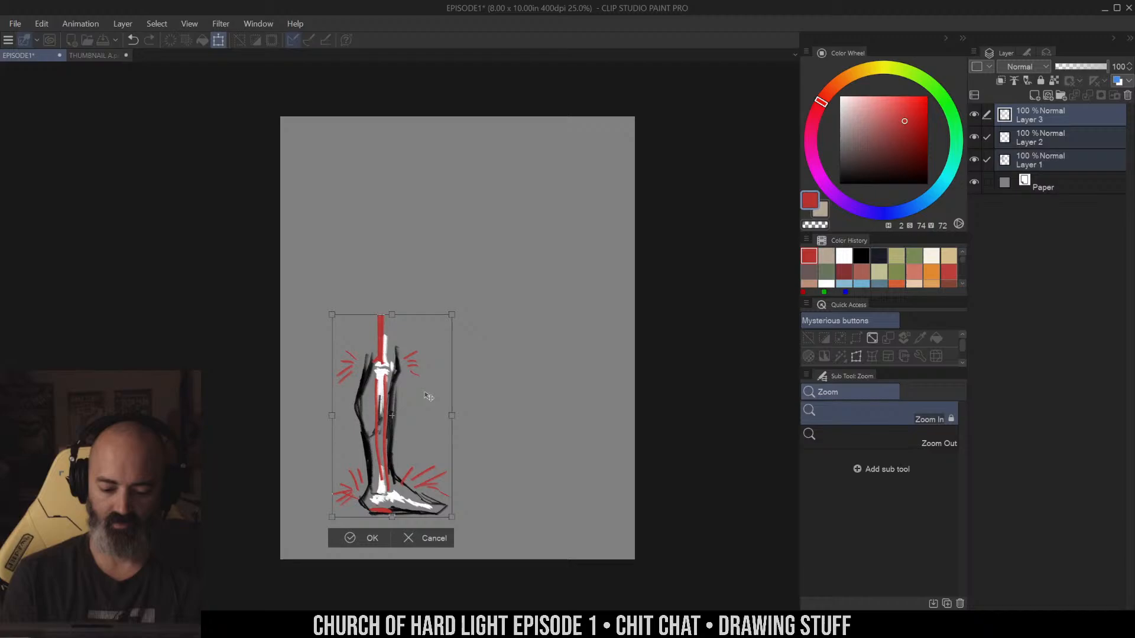
left_click(370, 538)
Set the drawing colour to black and extend the back and front contours of the leg above the knee
left_click_drag(674, 309, 749, 294)
left_click(585, 328, "ctrl")
key("b")
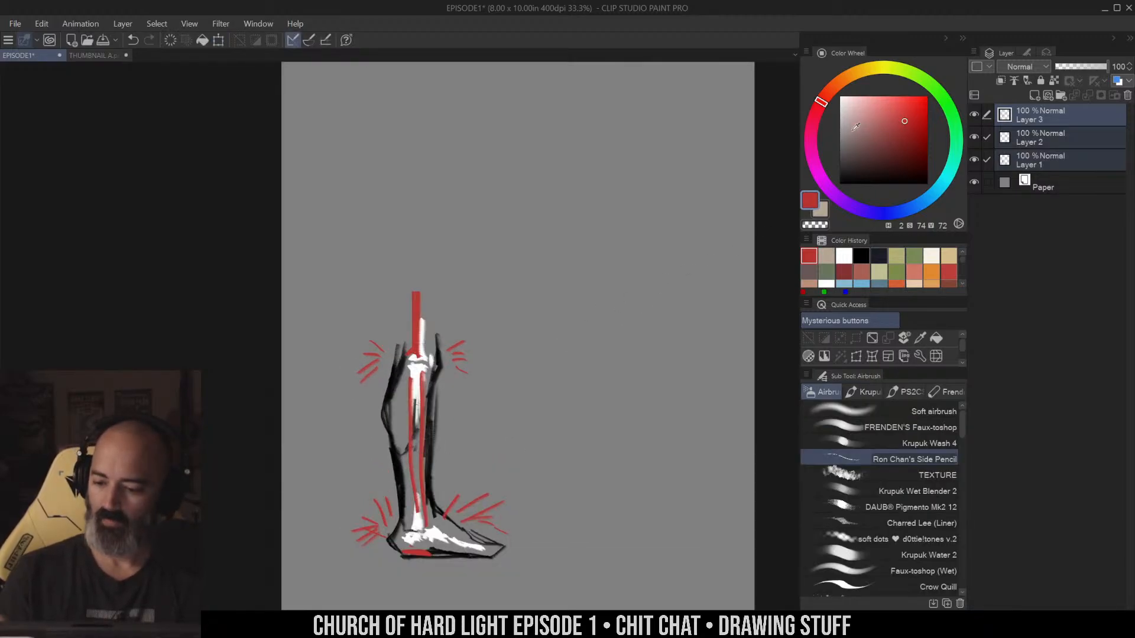
left_click_drag(406, 324, 401, 348)
left_click_drag(431, 269, 426, 334)
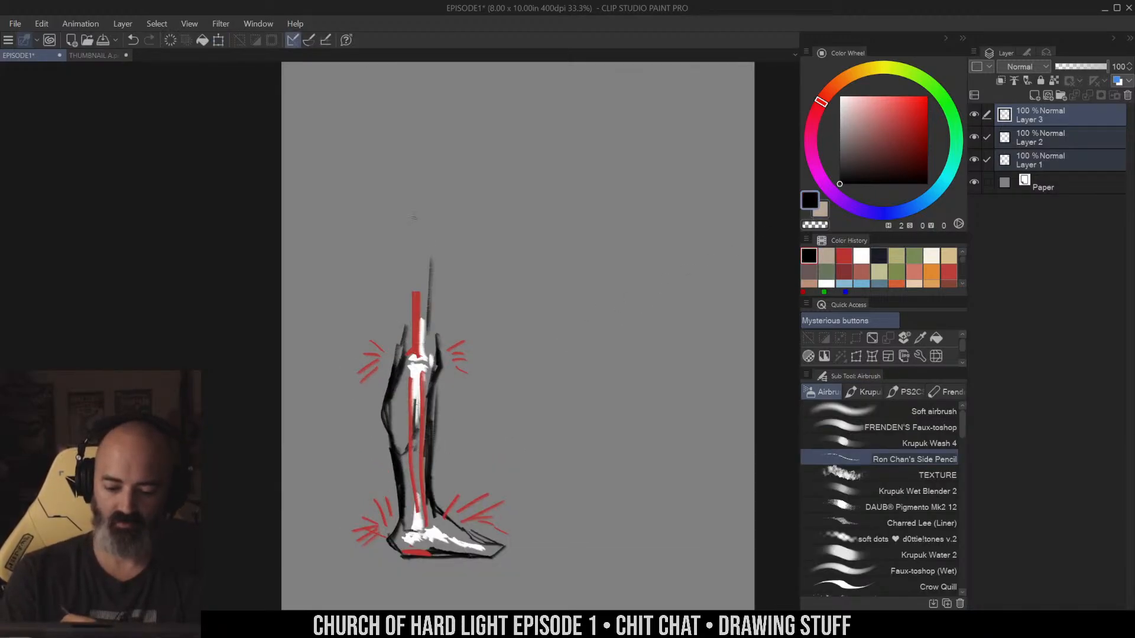
Try a small black mark above the thigh, undo it, and toggle Layer 3 and Layer 2 to check their contents
left_click_drag(415, 212, 416, 212)
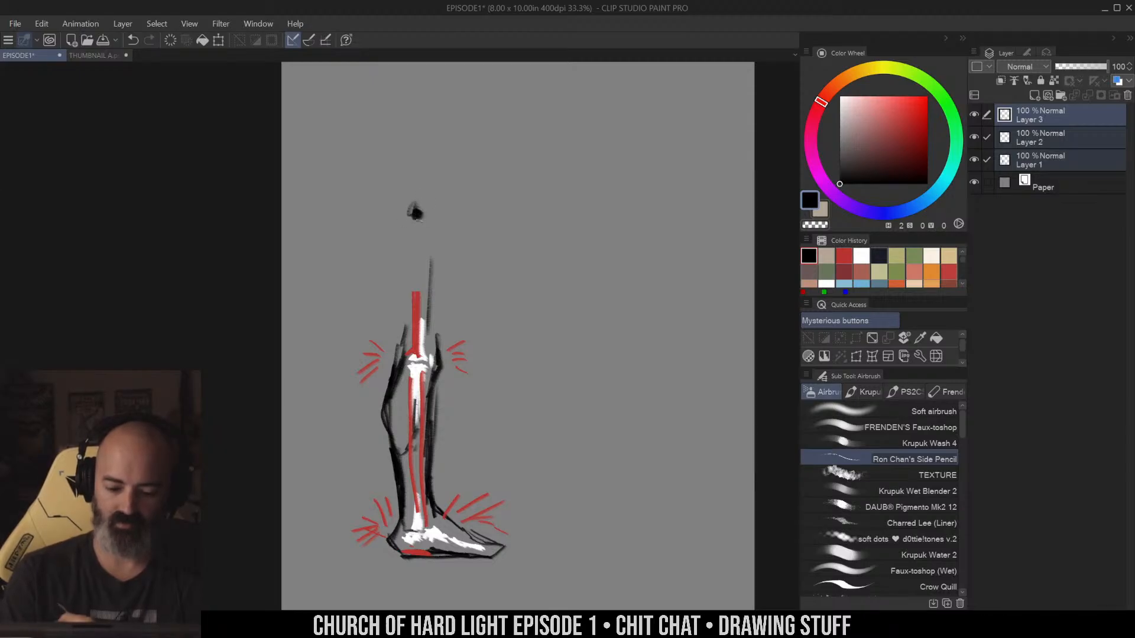
left_click(1064, 115)
left_click(974, 115)
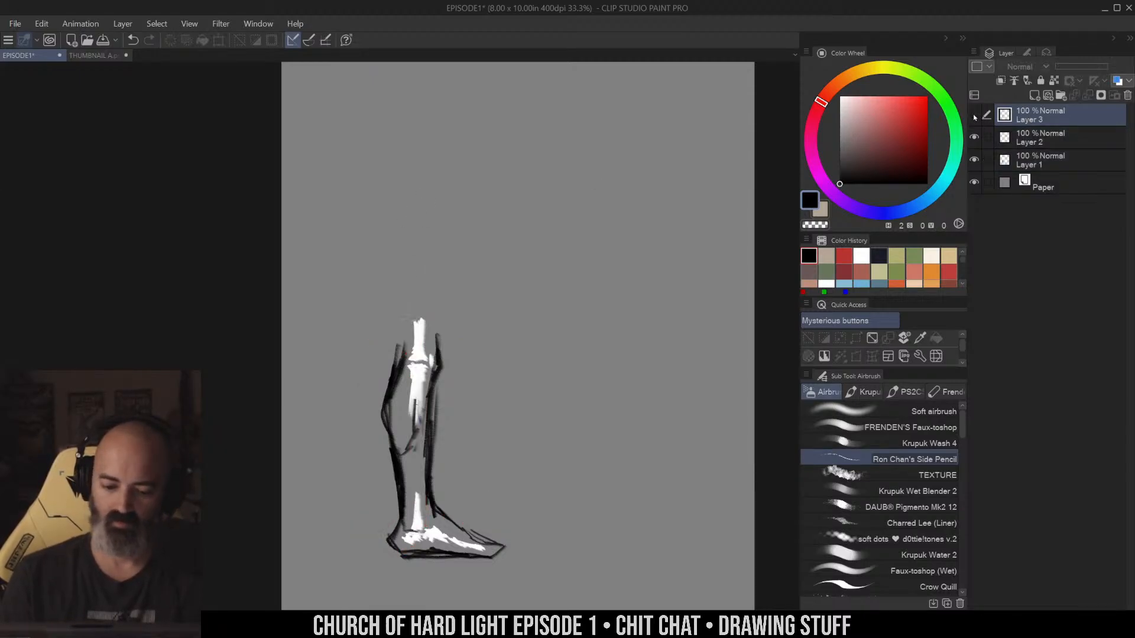
key("ctrl+z")
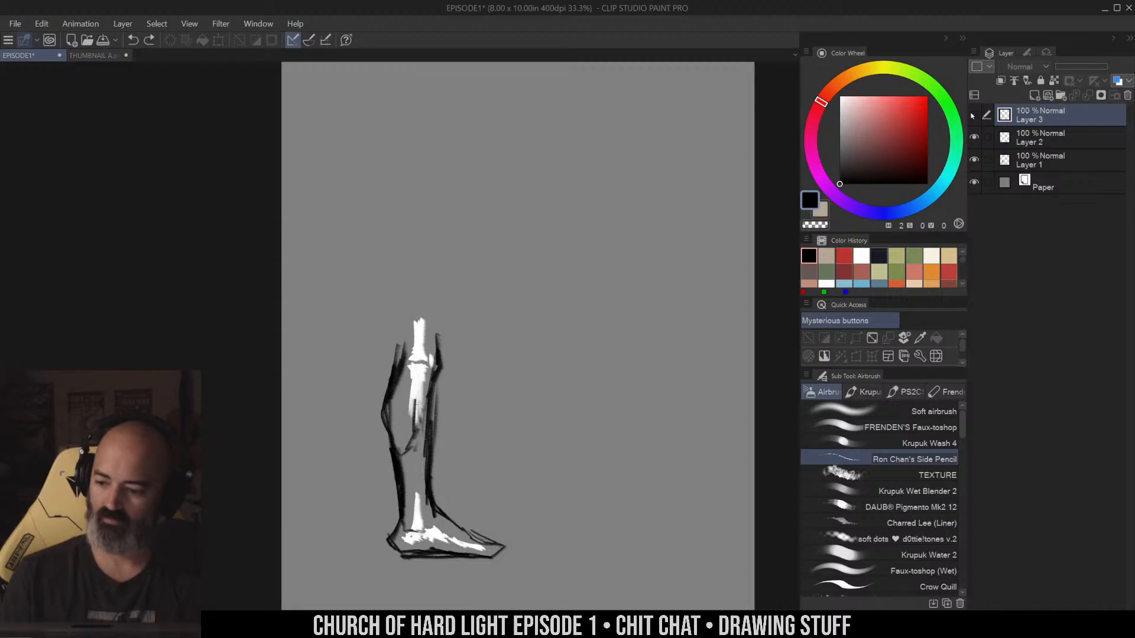
left_click(974, 115)
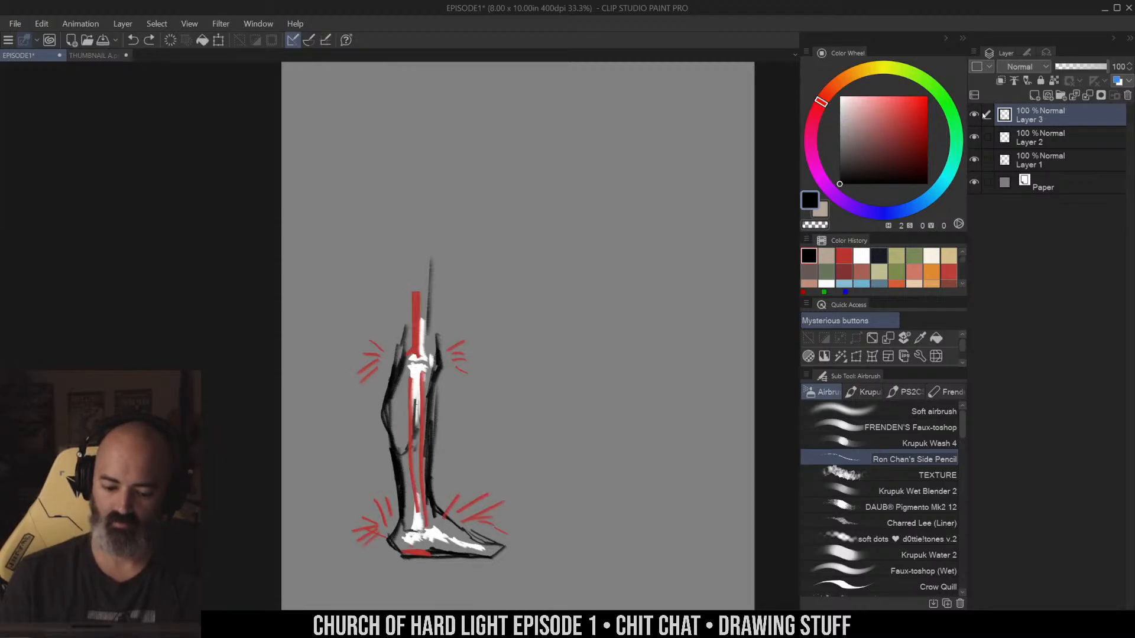
left_click(974, 138)
left_click(974, 137)
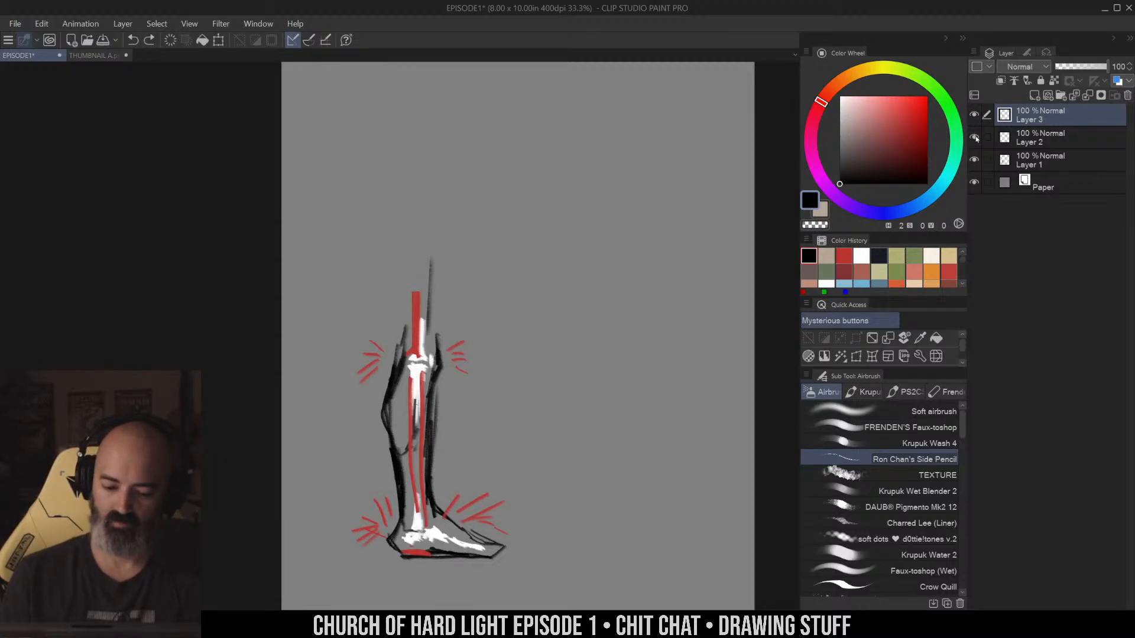
Rename Layer 2 as BONES and Layer 1 as DRAWING
double_click(1029, 139)
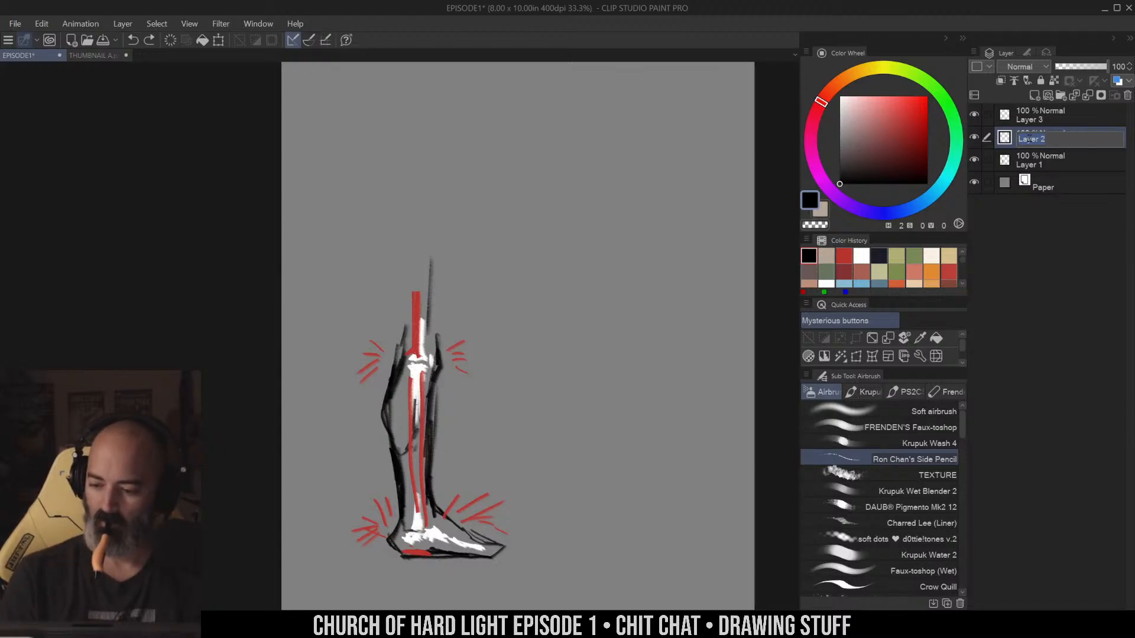
type("BONES")
key("Return")
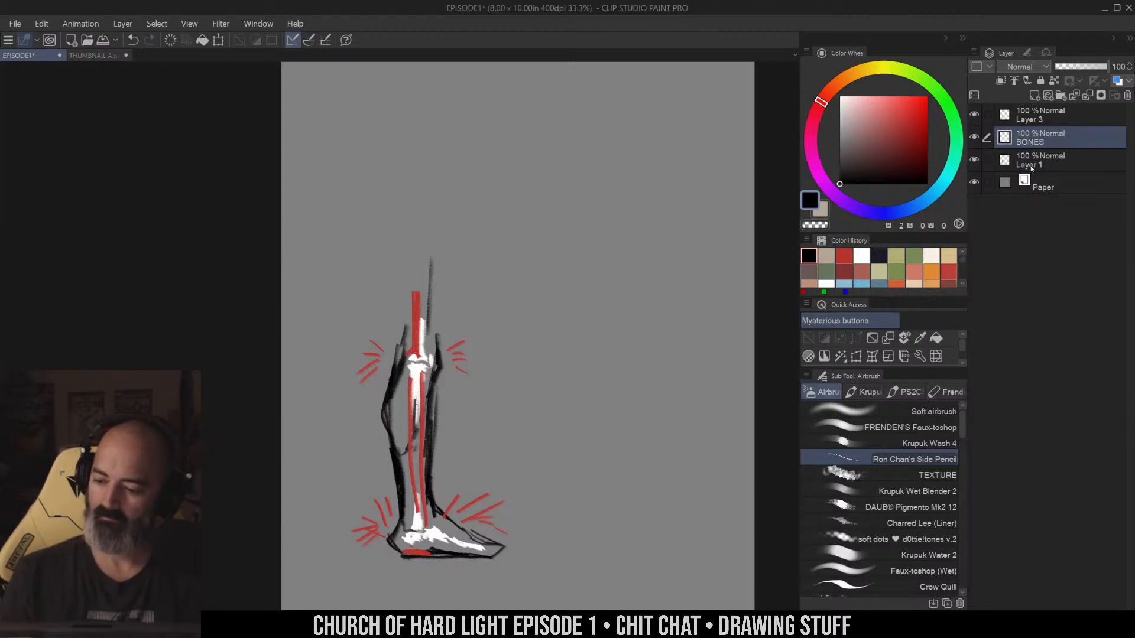
double_click(1032, 165)
type("DRAWING")
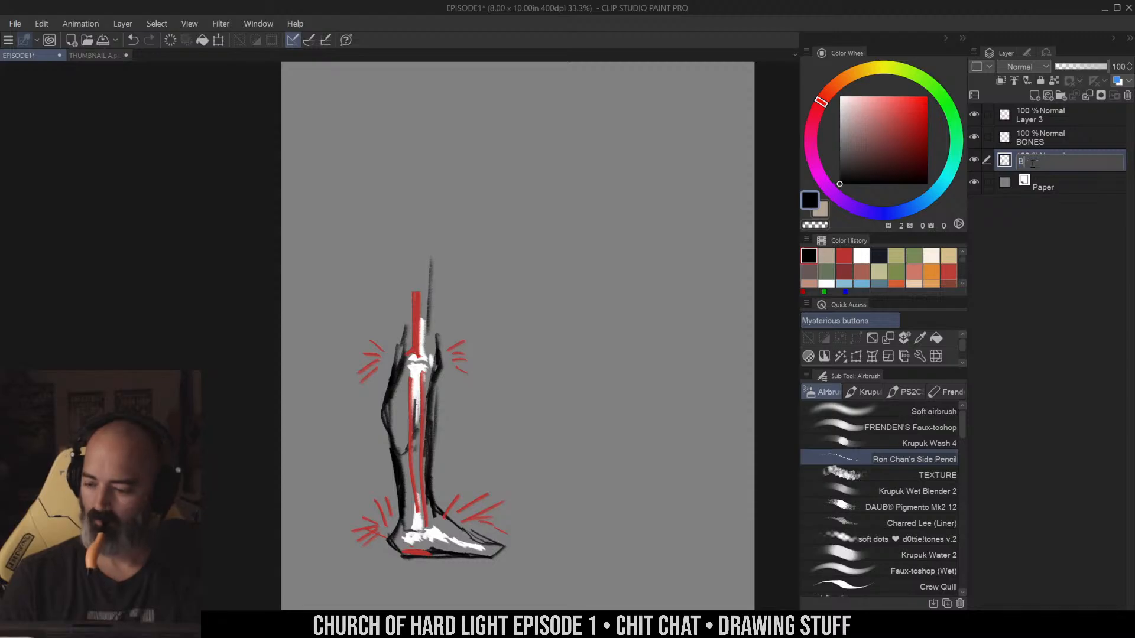
key("Return")
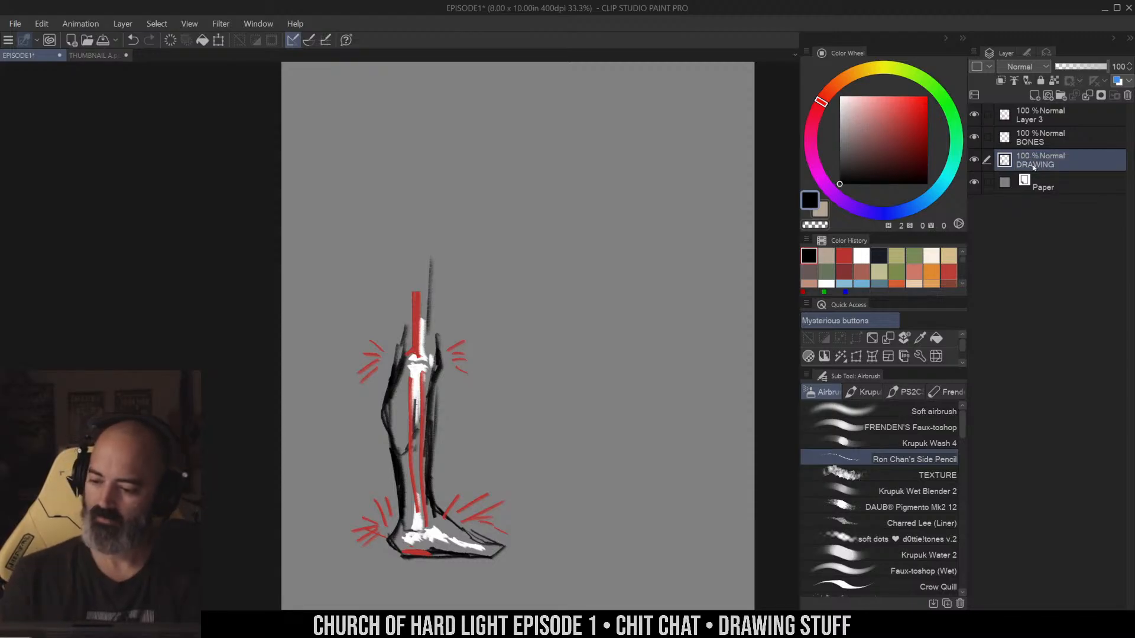
Rename Layer 3, which holds the red marks, as RED
double_click(1032, 119)
type("RE")
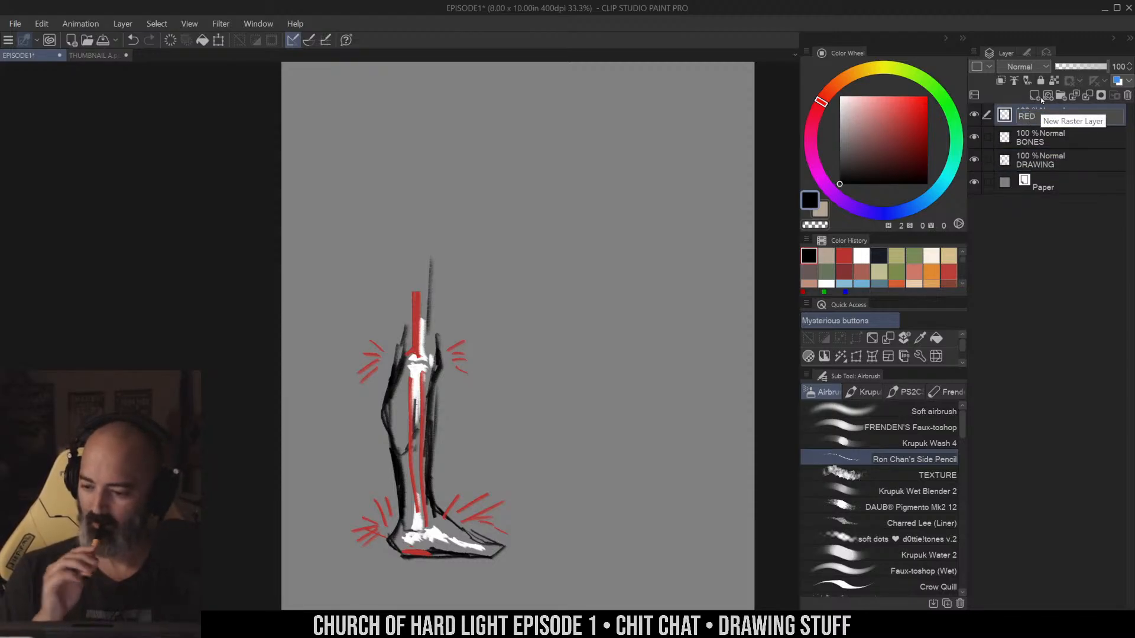
type("D")
key("Return")
Paint a thin red line extending the thigh upward and a white hip bone with a red joint spot above it, using colours sampled from the sketch
key("m")
left_click_drag(603, 278, 616, 271)
key("b")
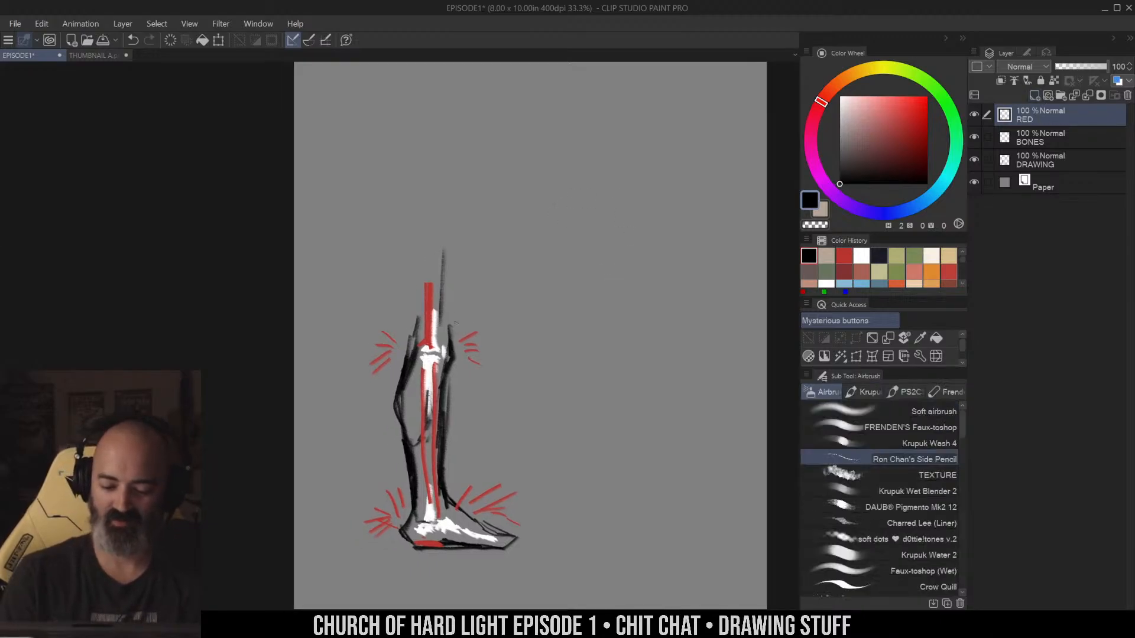
left_click(434, 319, "alt")
left_click(428, 313, "alt")
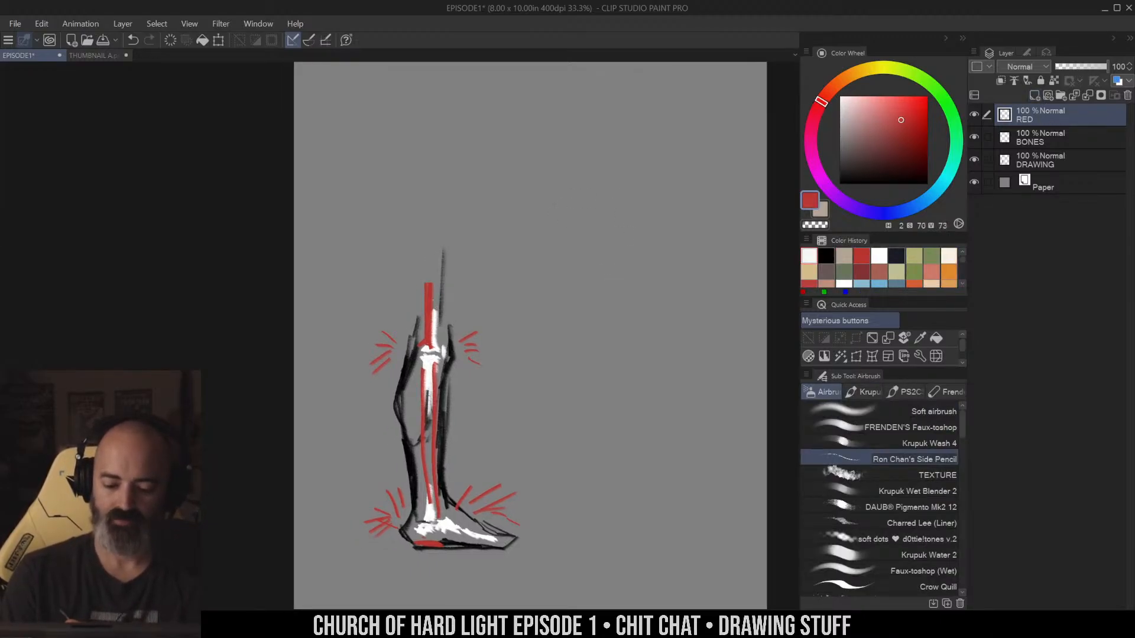
mouse_move(430, 216)
left_mouse_down()
mouse_move(431, 338)
mouse_move(432, 216)
mouse_move(443, 222)
mouse_move(435, 207)
mouse_move(421, 216)
mouse_move(422, 195)
mouse_move(451, 223)
left_mouse_up()
left_click(433, 322, "alt")
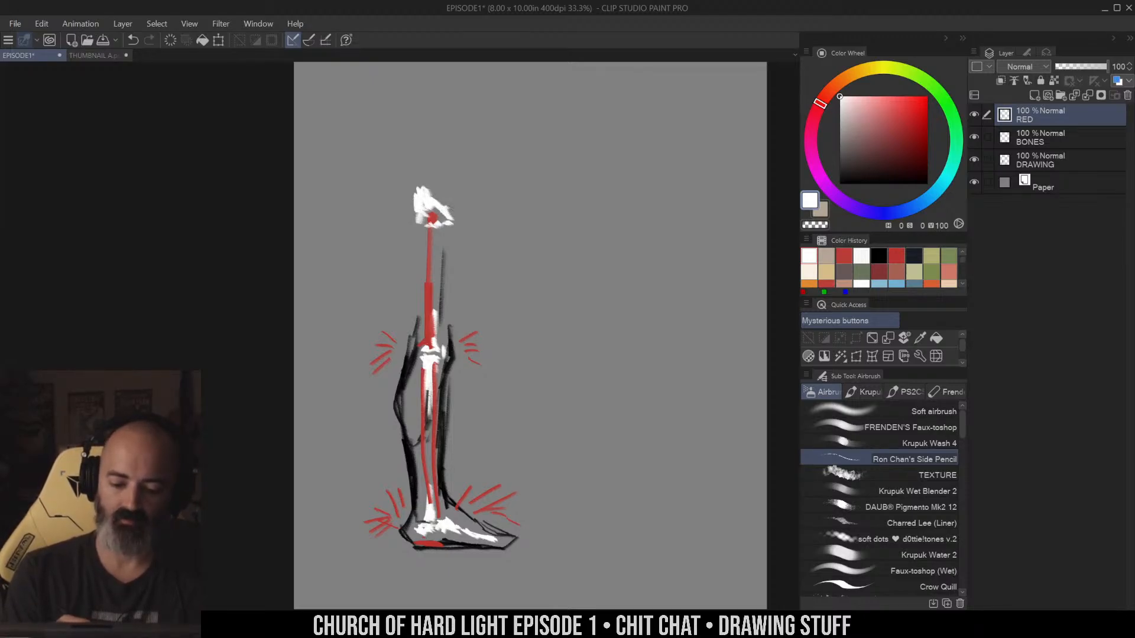
Sample the red of the hip joint and add short accent marks on both sides of the hip
left_click(431, 220, "alt")
left_click_drag(409, 224, 390, 240)
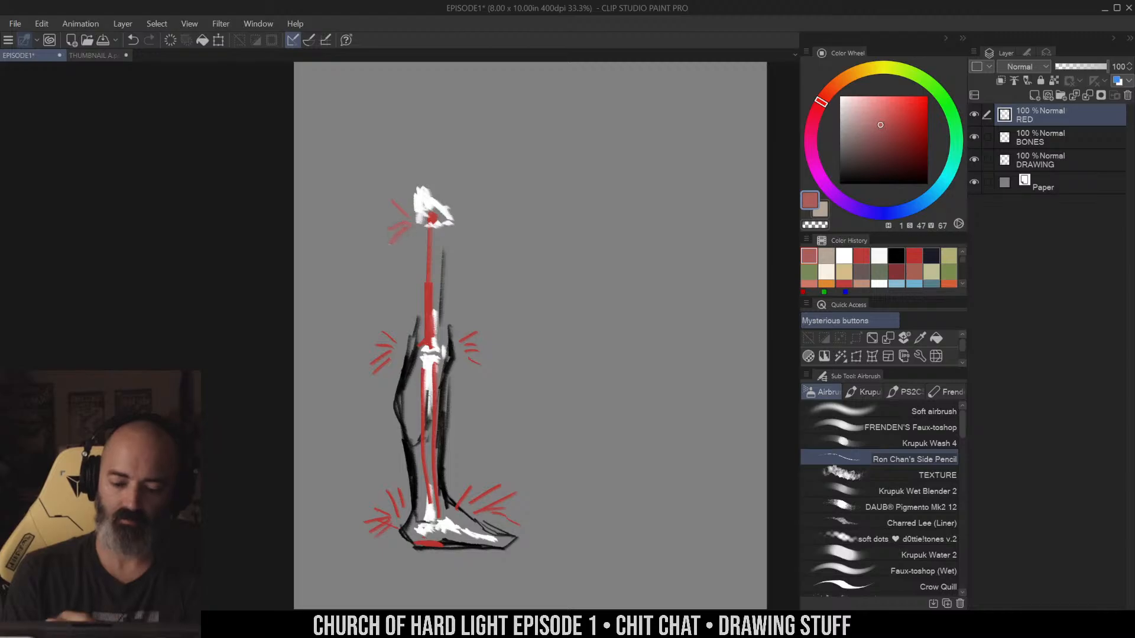
left_click_drag(476, 207, 473, 226)
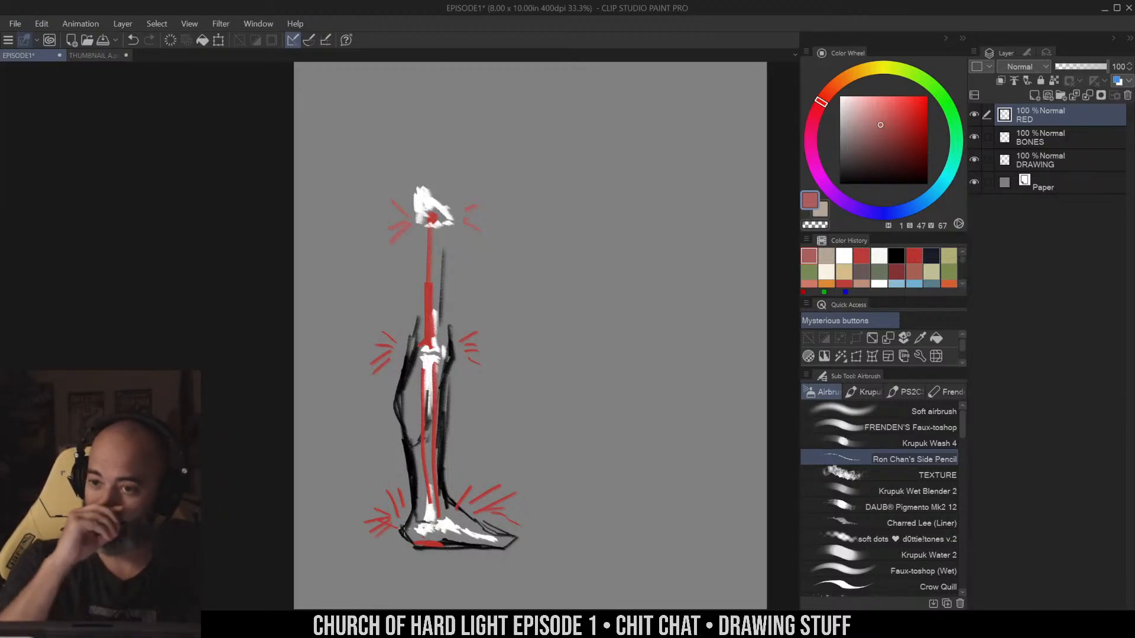
Set the drawing colour to black
left_click_drag(564, 342, 545, 332)
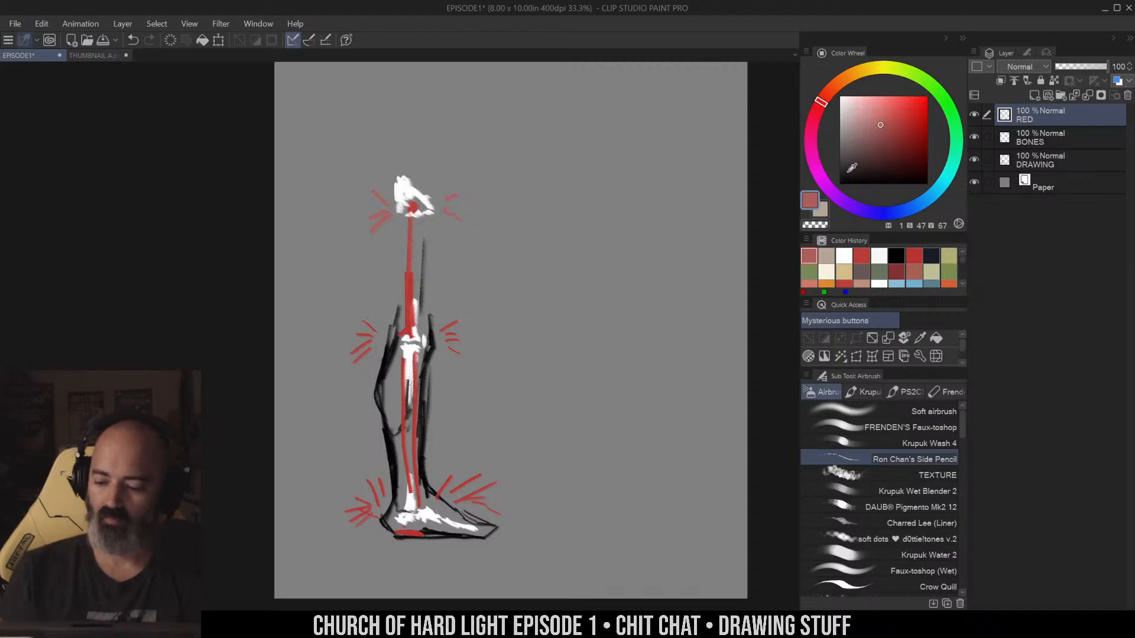
left_click_drag(621, 277, 613, 242)
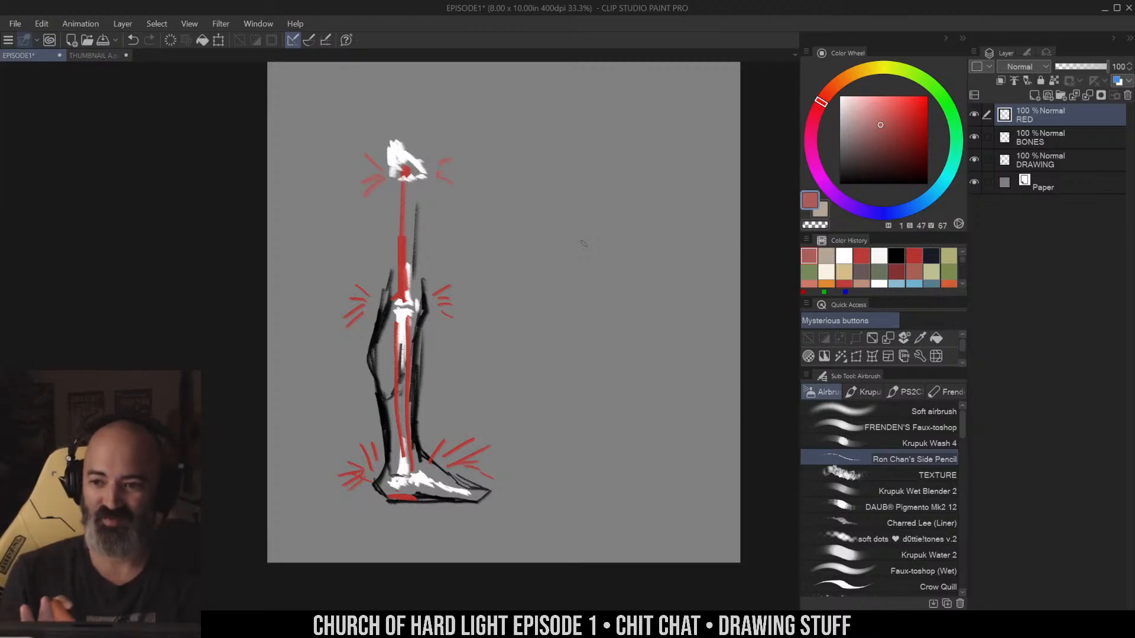
left_click(839, 180)
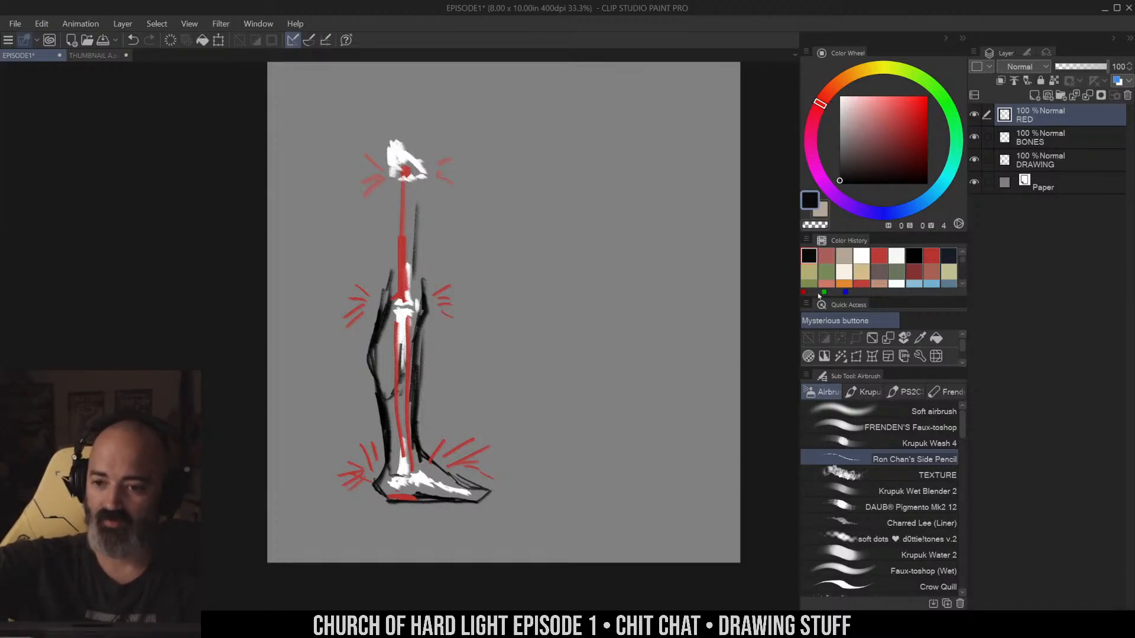
left_click_drag(612, 234, 615, 225)
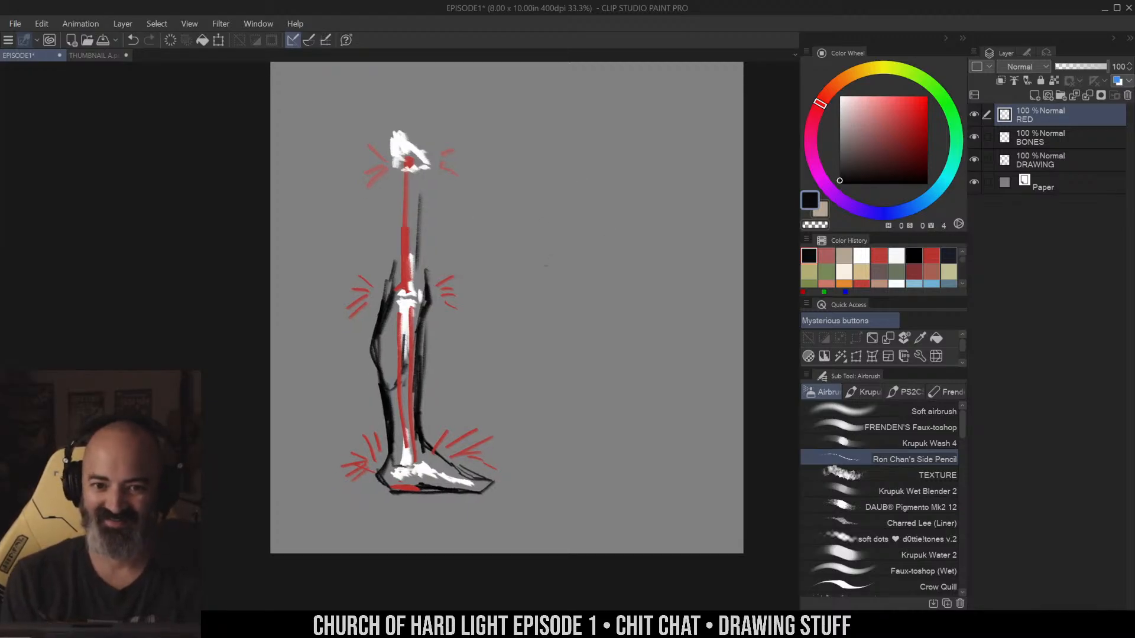
left_click(428, 293, "alt")
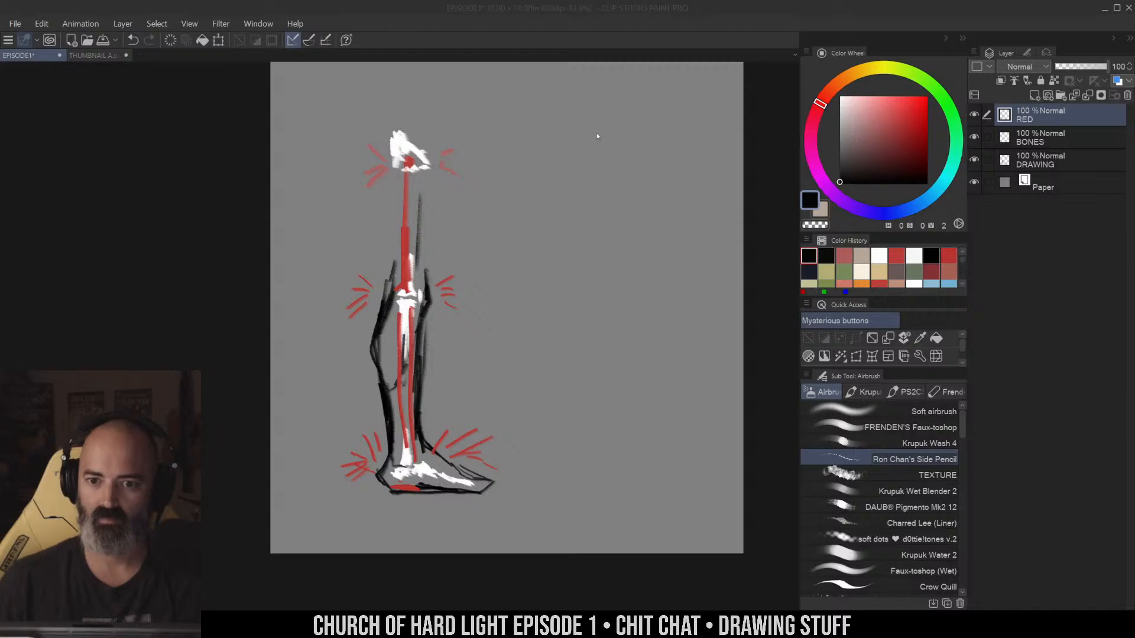
Create a new canvas from the kitten photo on the clipboard
left_click(15, 23)
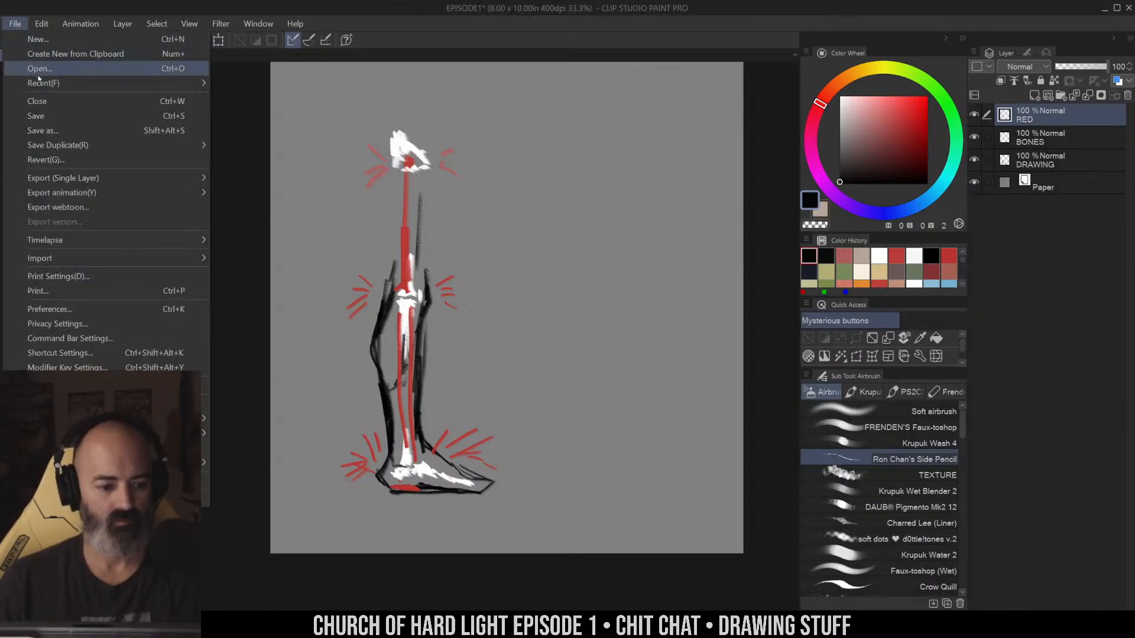
left_click(42, 54)
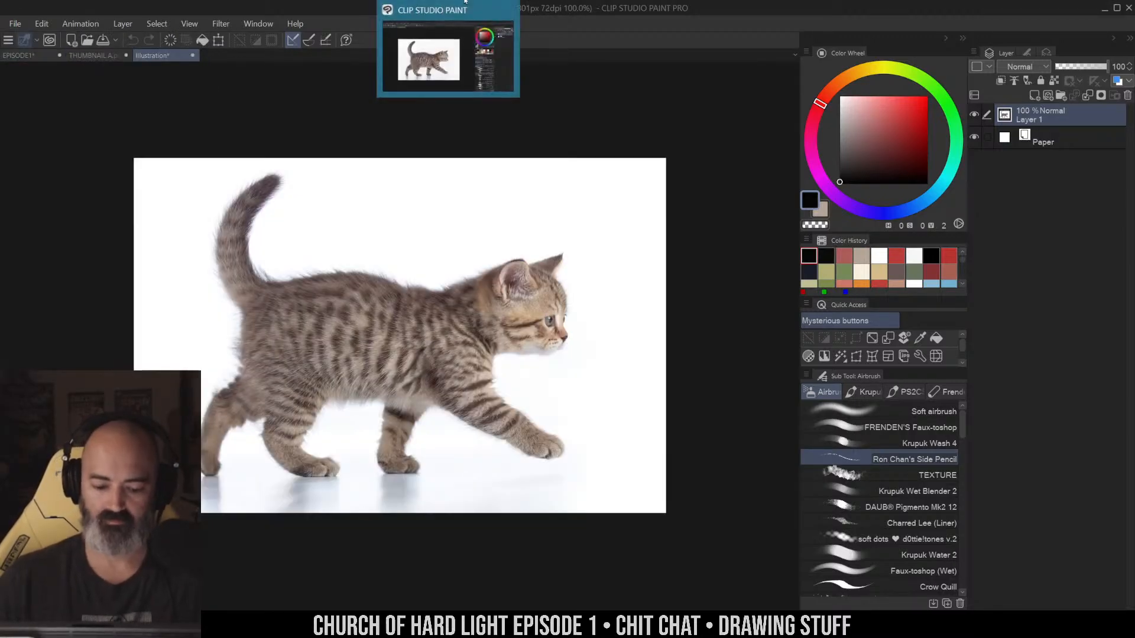
Examine the kitten's body, head and hind legs up close
key("ctrl+space")
left_click(428, 324)
left_click_drag(321, 436, 512, 336)
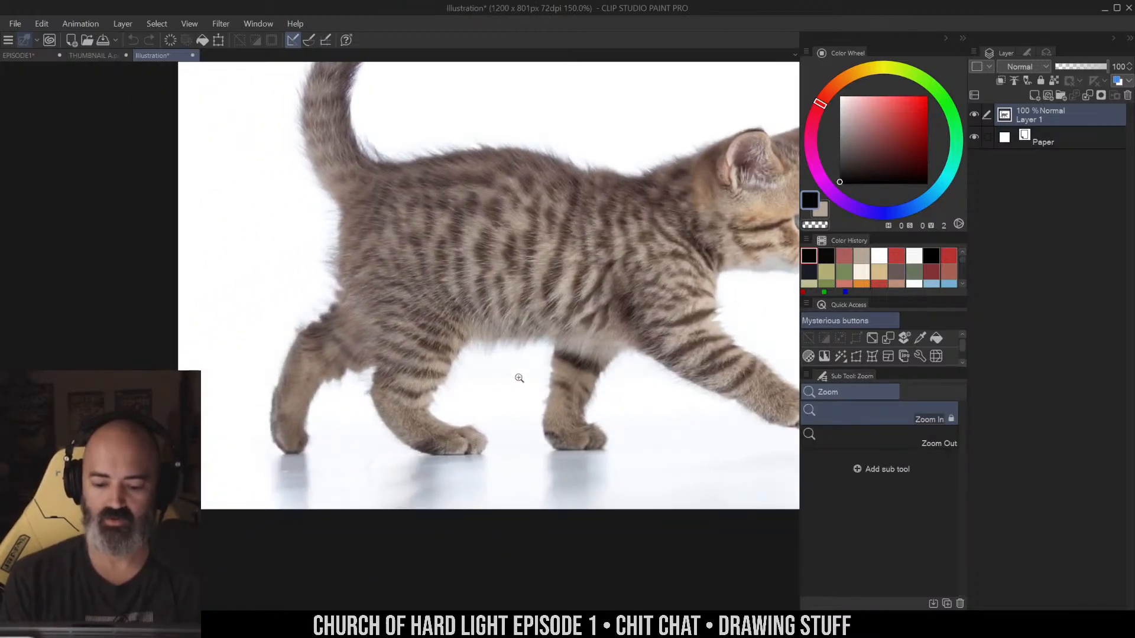
left_click(481, 374)
left_click_drag(464, 379, 289, 420)
left_click_drag(660, 307, 515, 364)
left_click(516, 363)
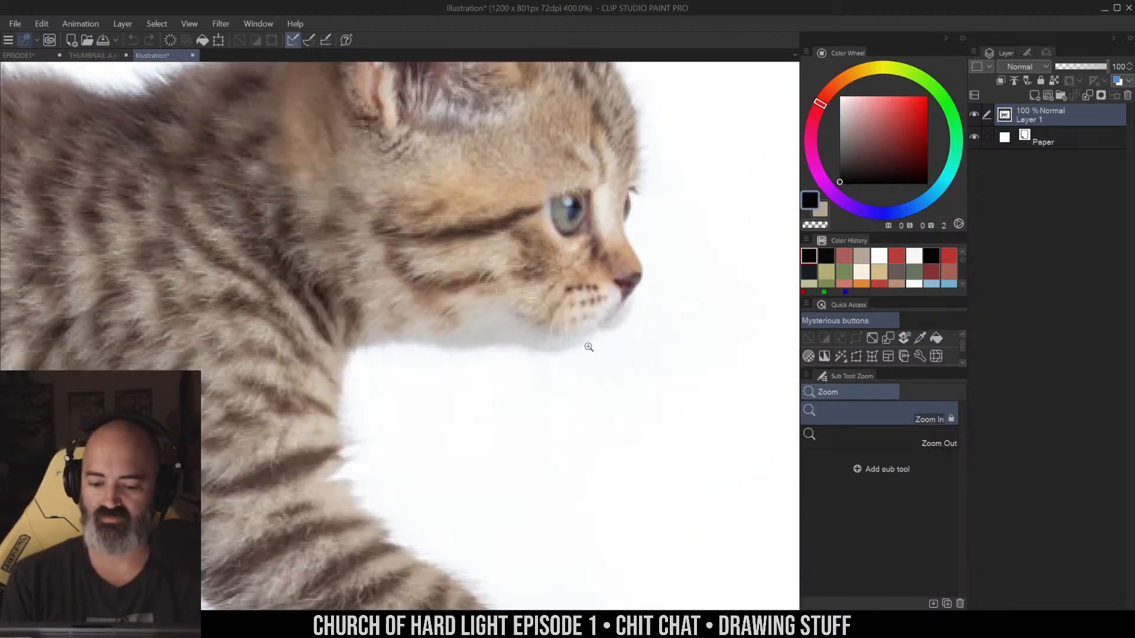
left_click_drag(587, 313, 1017, 111)
left_click_drag(379, 402, 794, 201)
left_click_drag(534, 341, 765, 314)
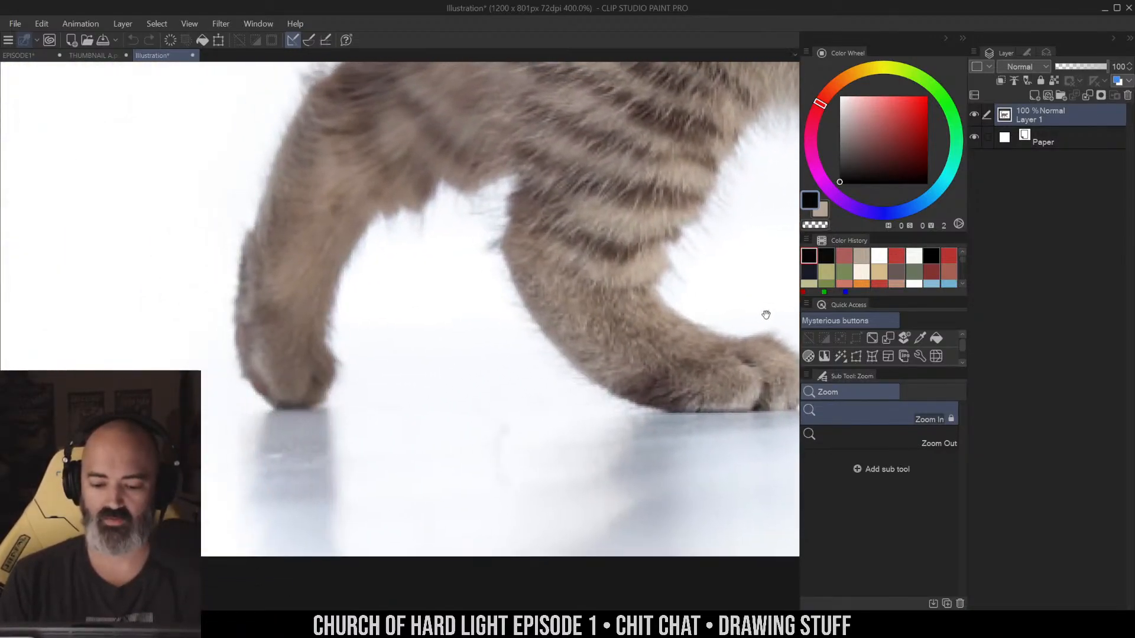
left_click_drag(624, 322, 449, 360)
left_click(560, 327, "alt")
left_click_drag(613, 298, 651, 350)
Add a new raster layer above the photo and paint the rearmost hind leg's lower-leg bone and heel in white
key("b")
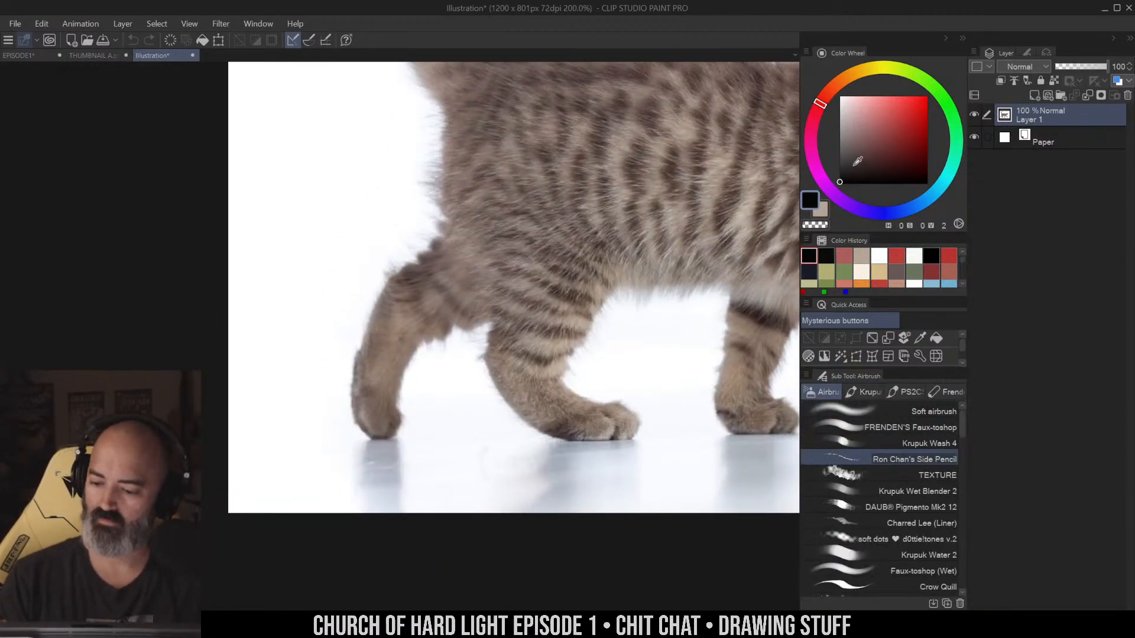
key("ctrl+shift+n")
left_click_drag(699, 185, 660, 187)
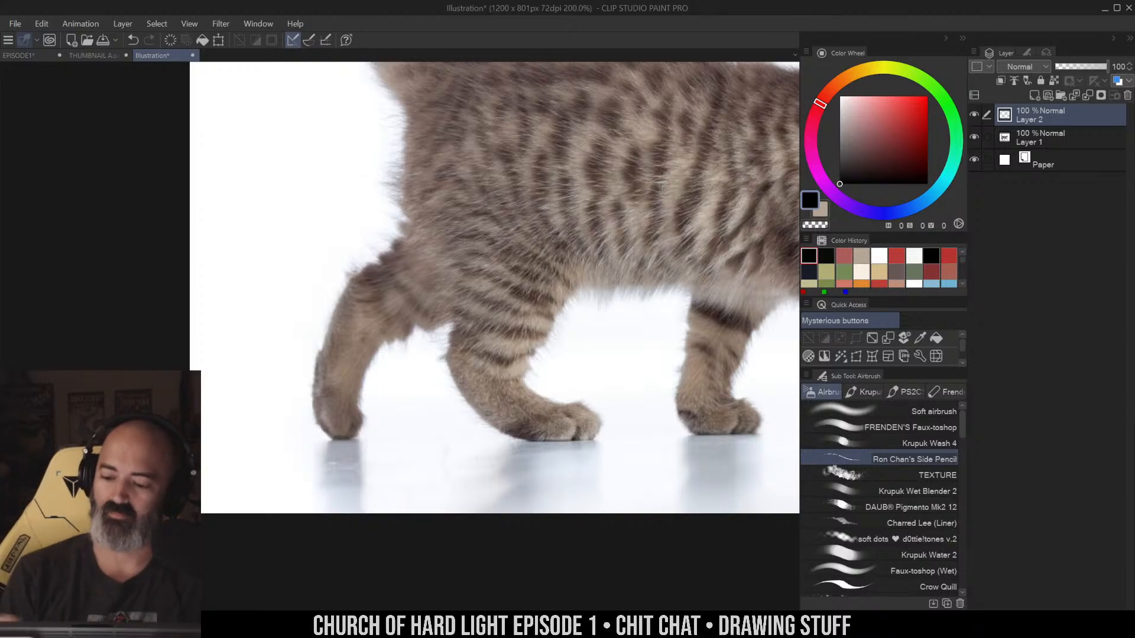
left_click(841, 97)
mouse_move(504, 184)
left_mouse_down("ctrl+alt")
mouse_move(487, 242)
mouse_move(489, 201)
mouse_move(386, 298)
left_mouse_up("ctrl+alt")
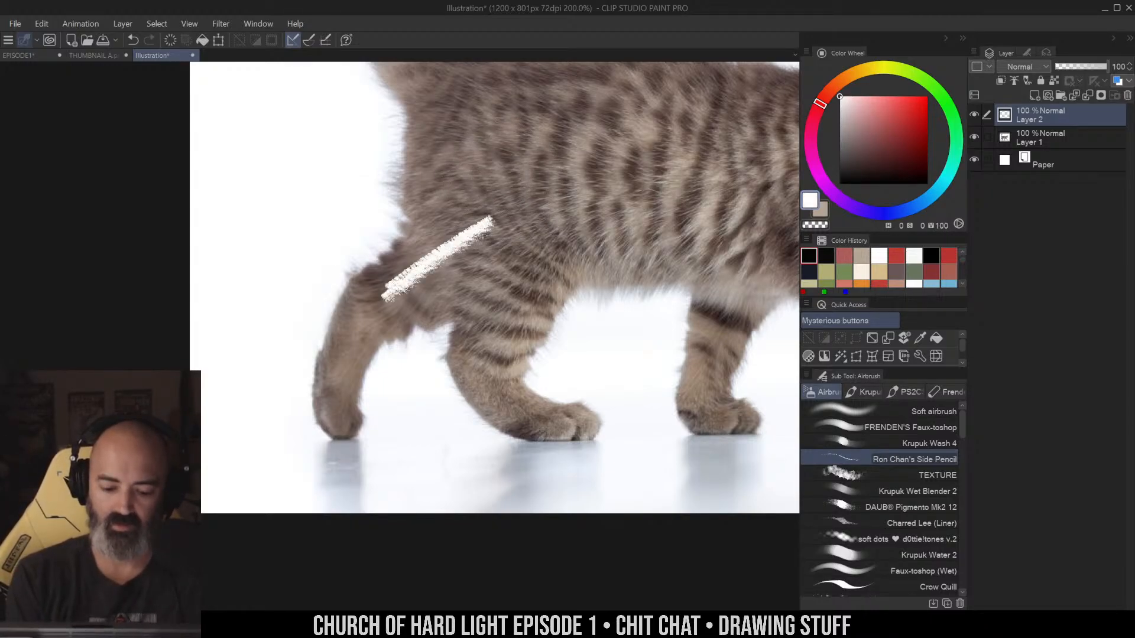
mouse_move(456, 248)
left_mouse_down()
mouse_move(378, 300)
mouse_move(358, 284)
mouse_move(375, 295)
left_mouse_up()
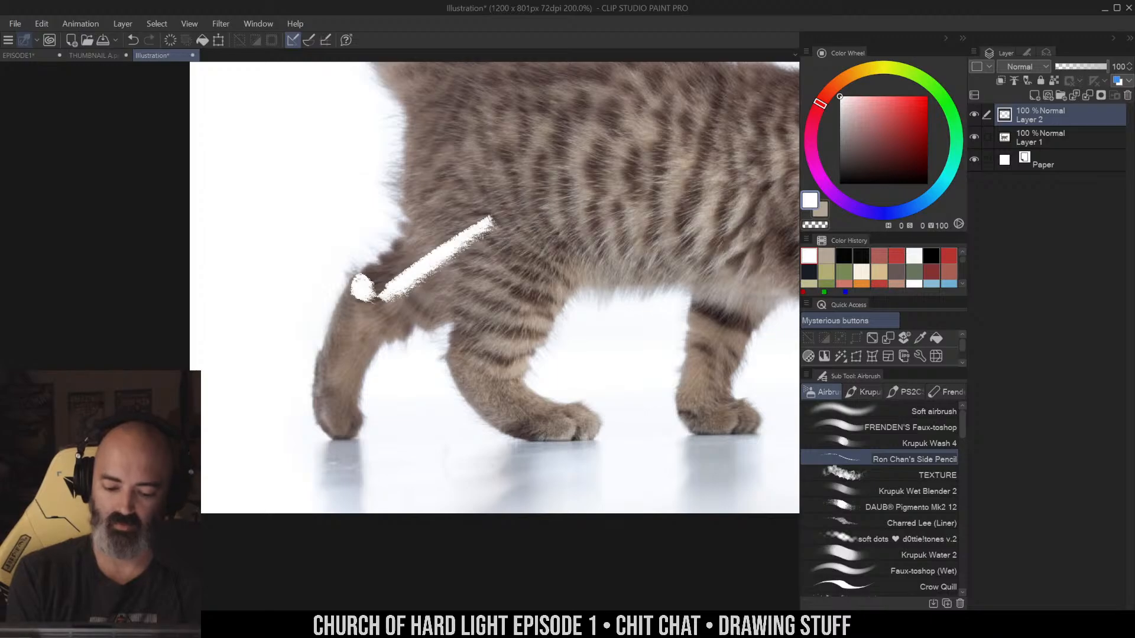
left_click_drag(381, 285, 467, 231)
mouse_move(381, 290)
left_mouse_down()
mouse_move(510, 263)
mouse_move(567, 168)
left_mouse_up()
key("ctrl+z")
left_click_drag(467, 245, 441, 261)
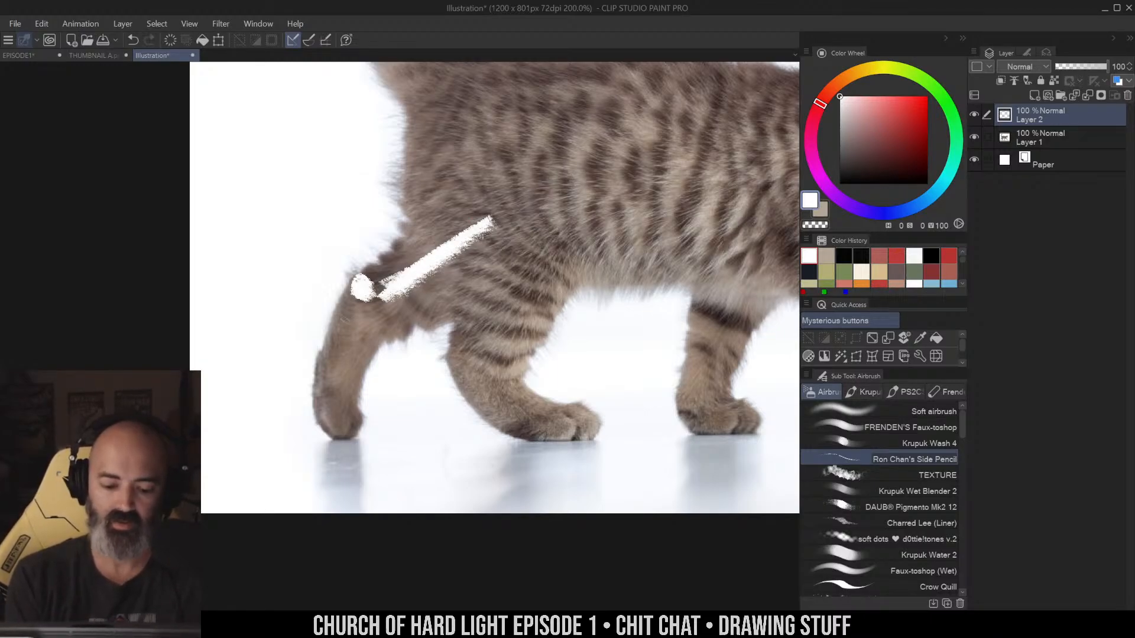
Paint white foot and toe bones on the rearmost leg, and lower-leg and foot bones on the nearer hind leg
mouse_move(355, 275)
left_mouse_down()
mouse_move(361, 293)
mouse_move(324, 393)
left_mouse_up()
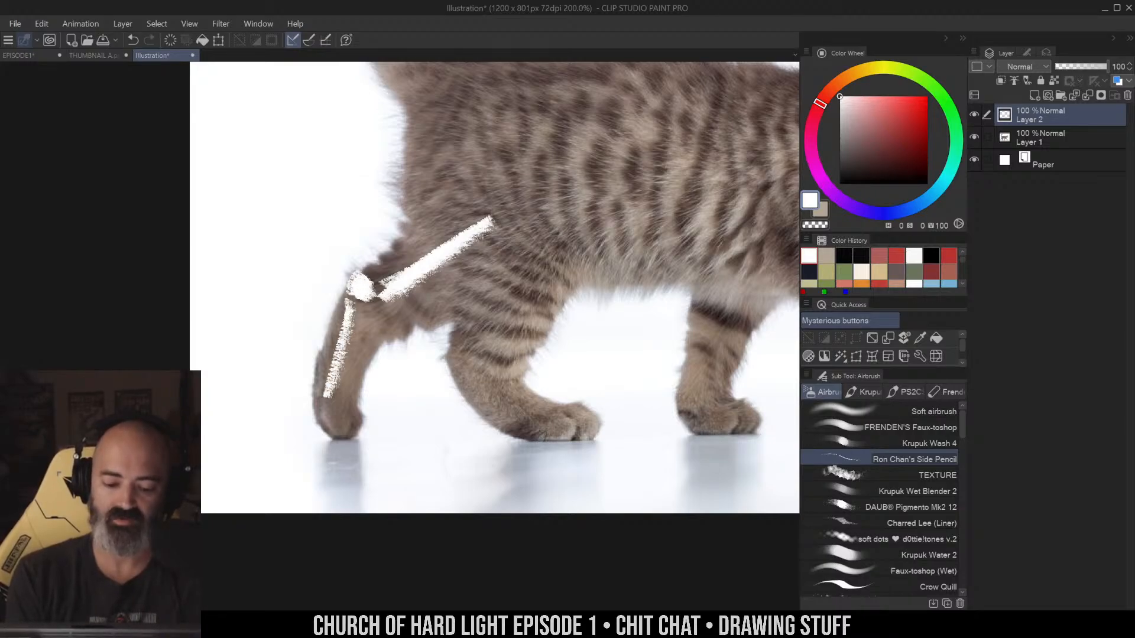
mouse_move(351, 303)
left_mouse_down()
mouse_move(327, 401)
mouse_move(364, 434)
left_mouse_up()
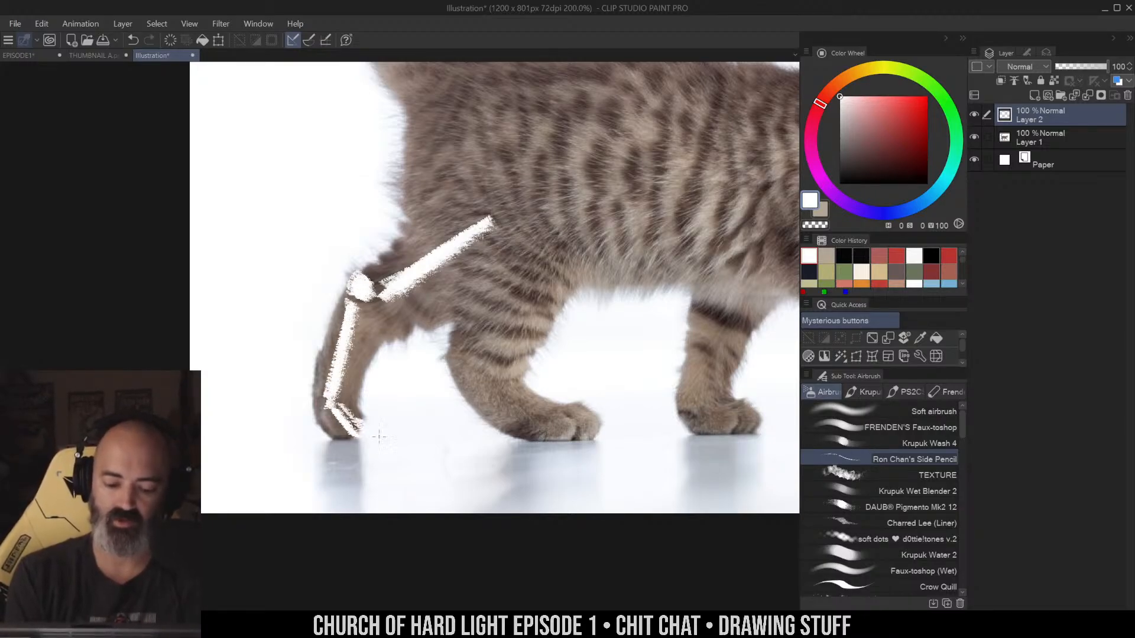
mouse_move(521, 245)
left_mouse_down()
mouse_move(464, 371)
mouse_move(571, 433)
left_mouse_up()
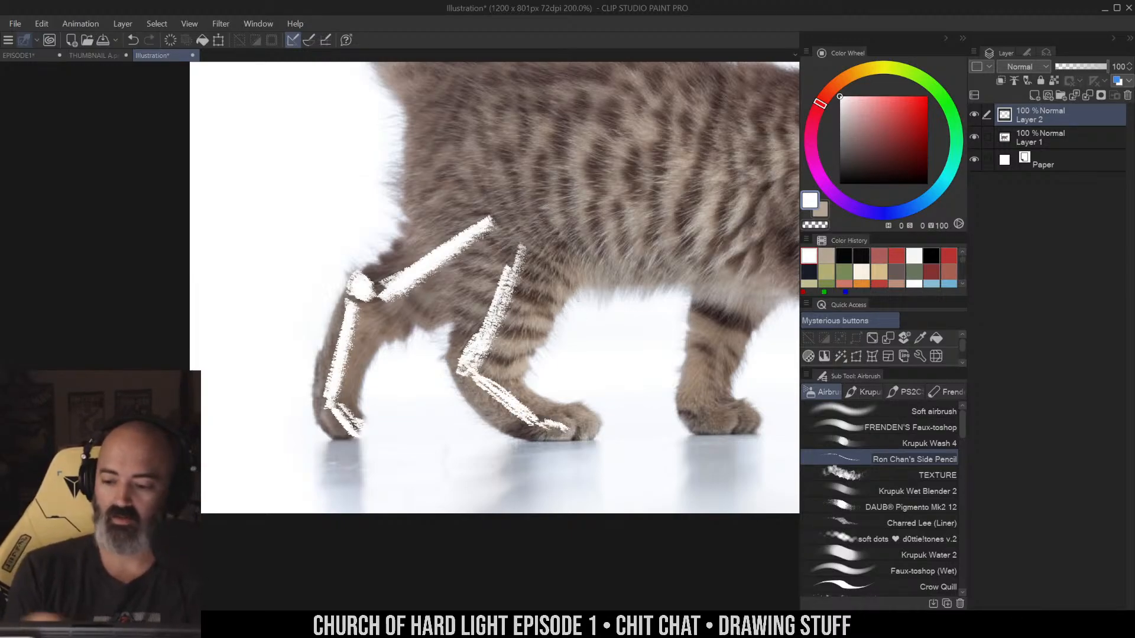
Set the drawing colour to bright red and add short accent marks behind the heels of both hind legs
left_click(926, 99)
mouse_move(340, 226)
left_mouse_down()
mouse_move(354, 249)
mouse_move(336, 262)
left_mouse_up()
mouse_move(309, 273)
left_mouse_down()
mouse_move(334, 278)
mouse_move(313, 299)
left_mouse_up()
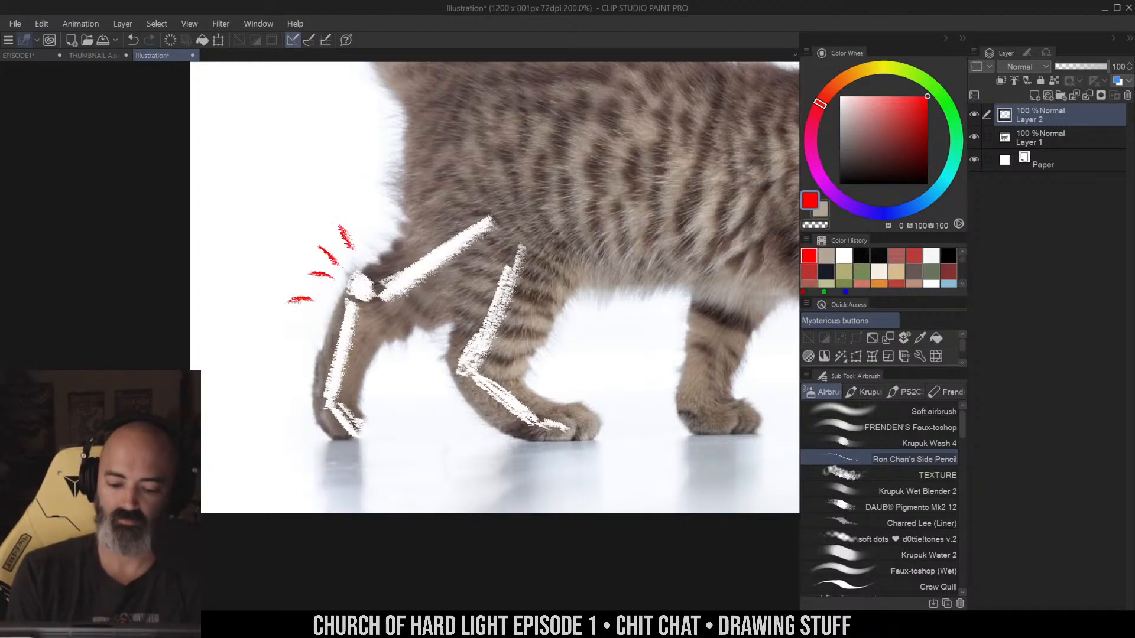
left_click_drag(438, 338, 455, 346)
mouse_move(433, 360)
left_mouse_down()
mouse_move(448, 363)
mouse_move(443, 374)
left_mouse_up()
left_click_drag(435, 393, 448, 384)
Paint red strokes along the rearmost leg's lower-leg and foot bones and from the nearer hind leg's heel up to the belly
key("ctrl+space")
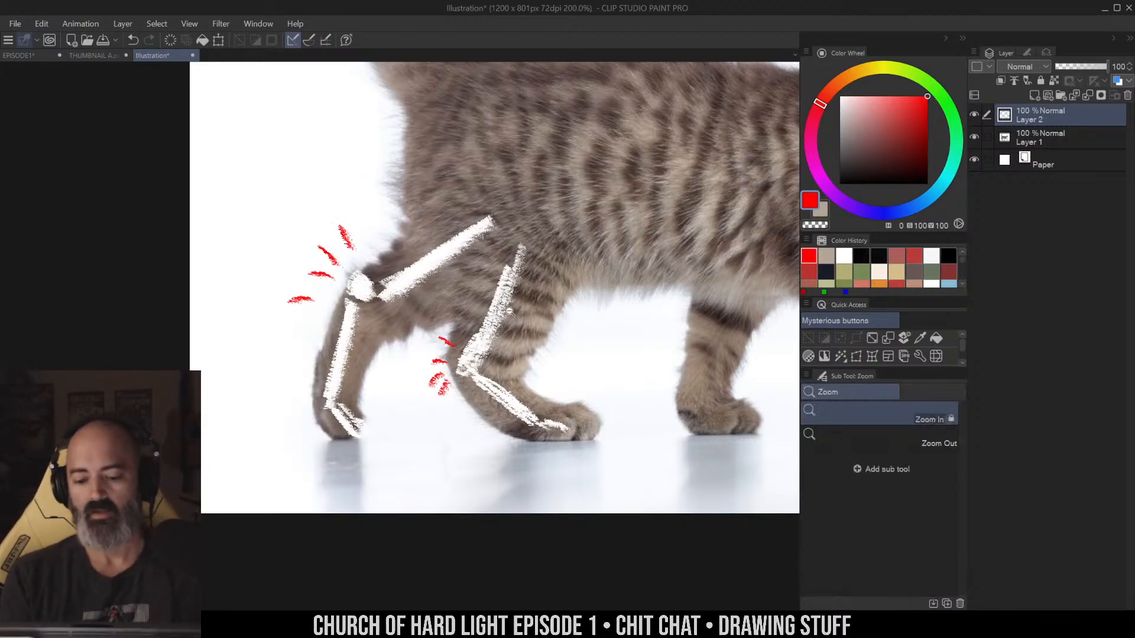
left_click_drag(675, 321, 576, 289)
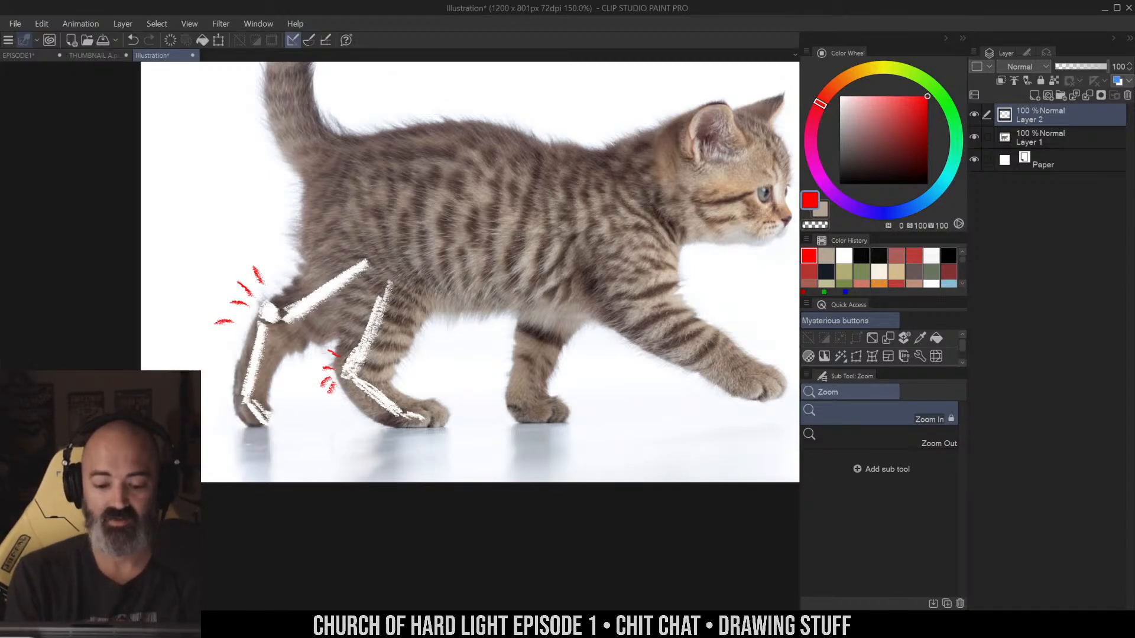
key("b")
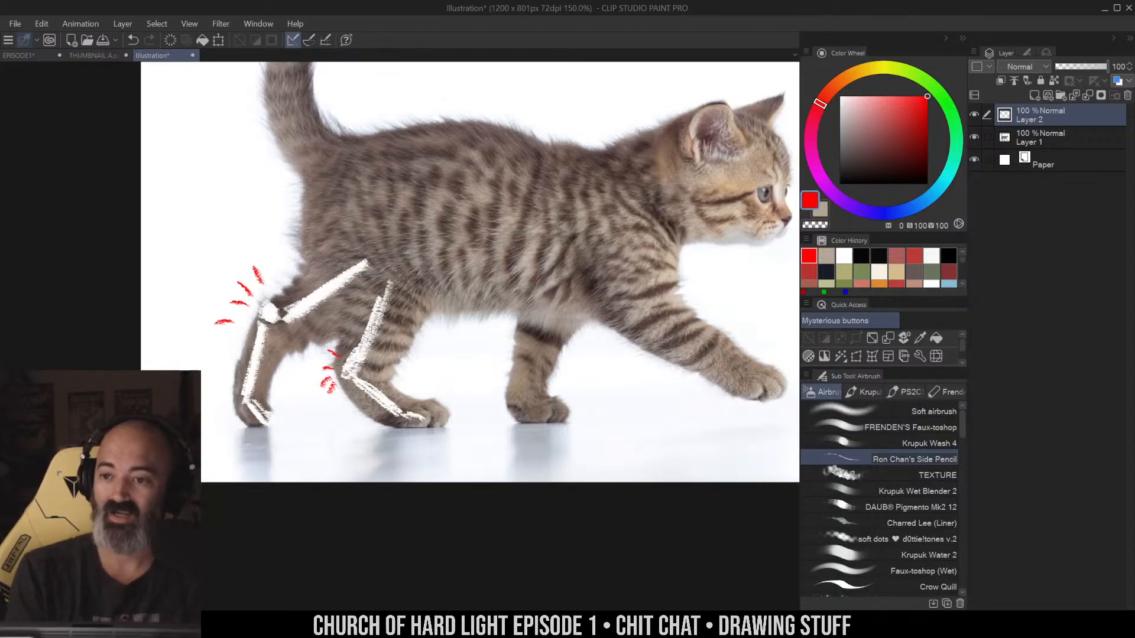
left_click_drag(516, 253, 551, 243)
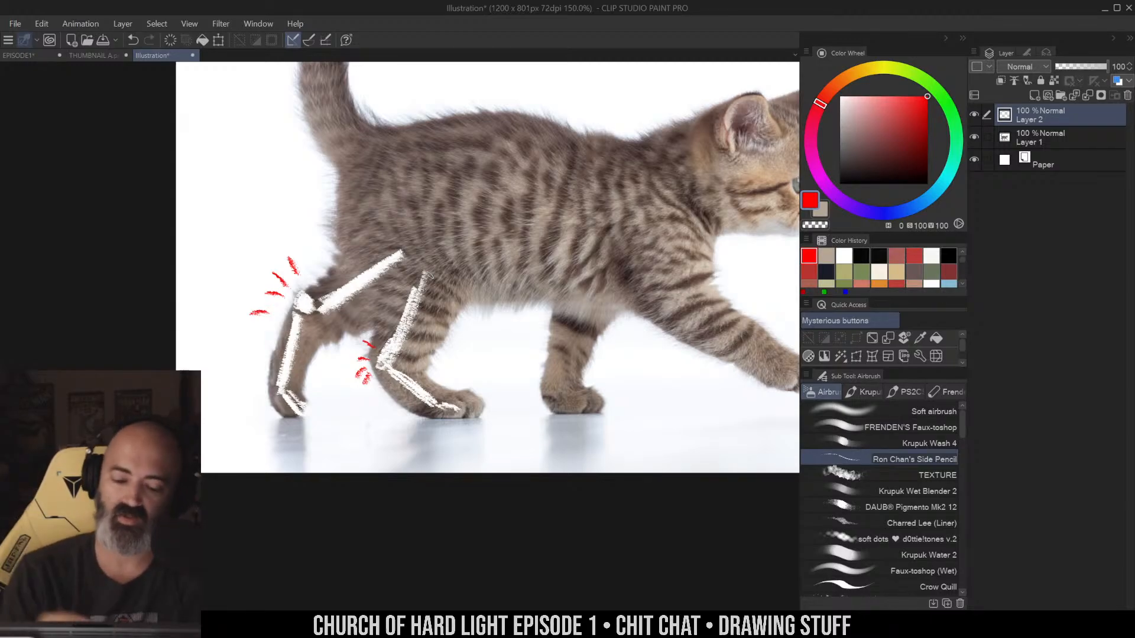
key("m")
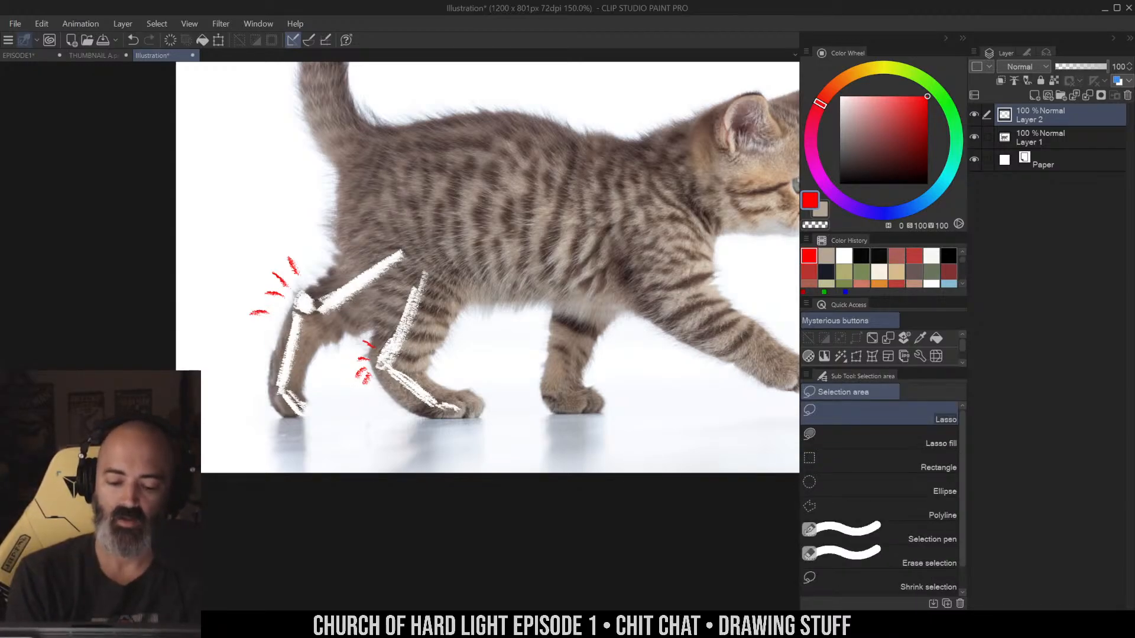
key("b")
left_click_drag(405, 222, 310, 300)
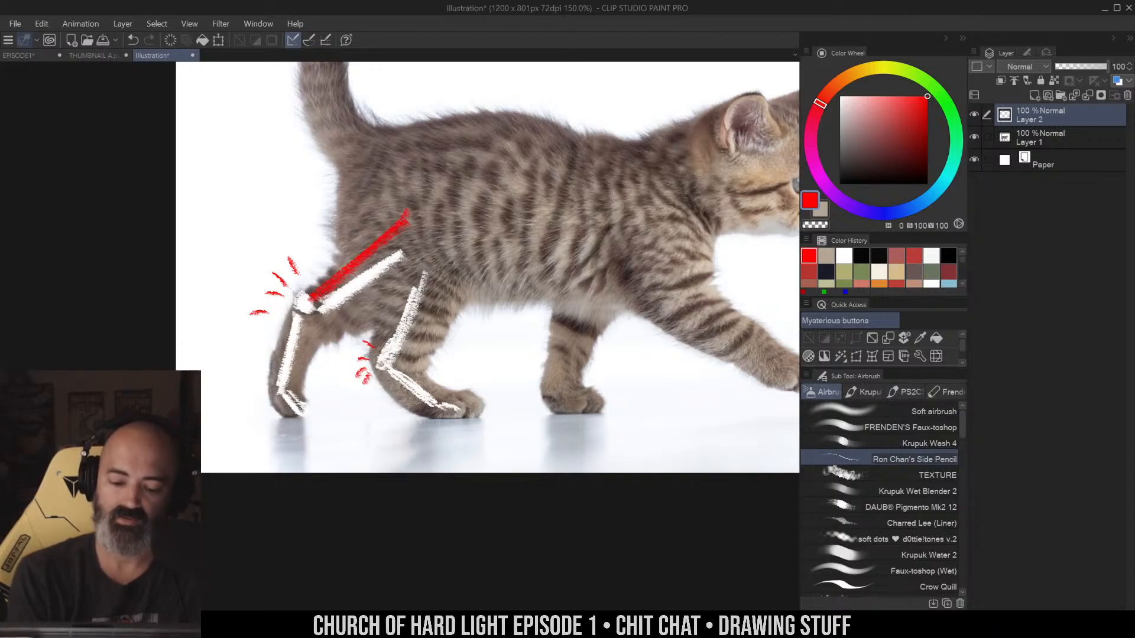
mouse_move(436, 240)
left_mouse_down()
mouse_move(317, 307)
mouse_move(326, 315)
mouse_move(329, 298)
mouse_move(291, 384)
left_mouse_up()
left_click_drag(463, 226, 393, 340)
left_click_drag(506, 227, 387, 346)
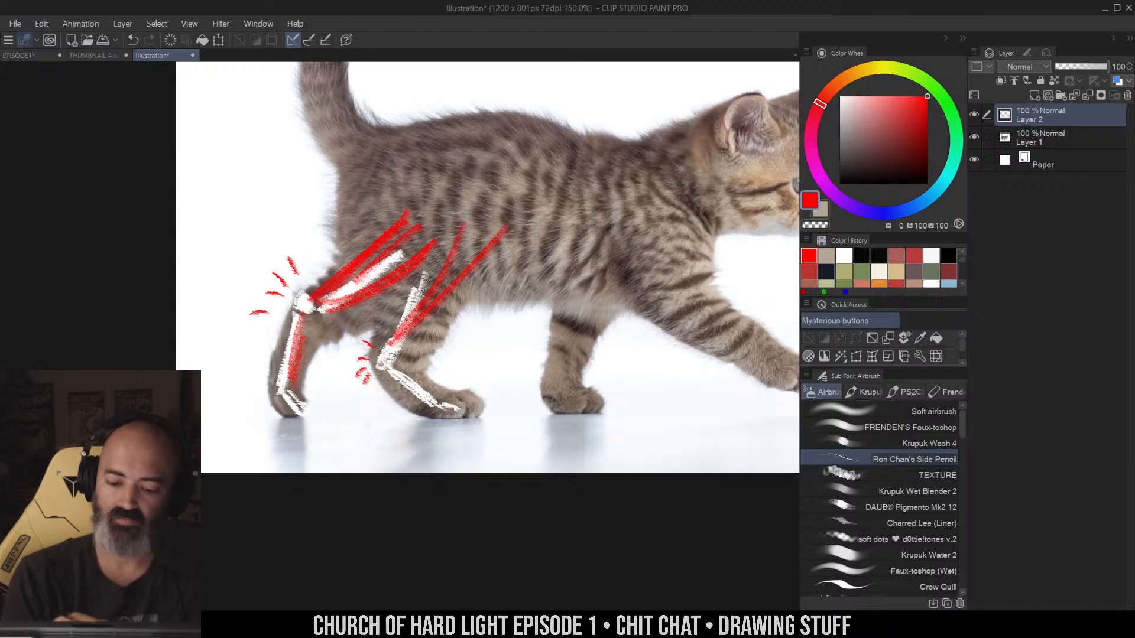
Extend the red strokes from the hind legs in long curves up to the kitten's back and shoulders
left_click_drag(500, 123, 408, 219)
left_click_drag(586, 121, 407, 228)
left_click_drag(647, 135, 458, 255)
left_click_drag(623, 115, 485, 259)
Paint red curves around the kitten's shoulder and from the back down to behind the front leg
left_click(701, 272)
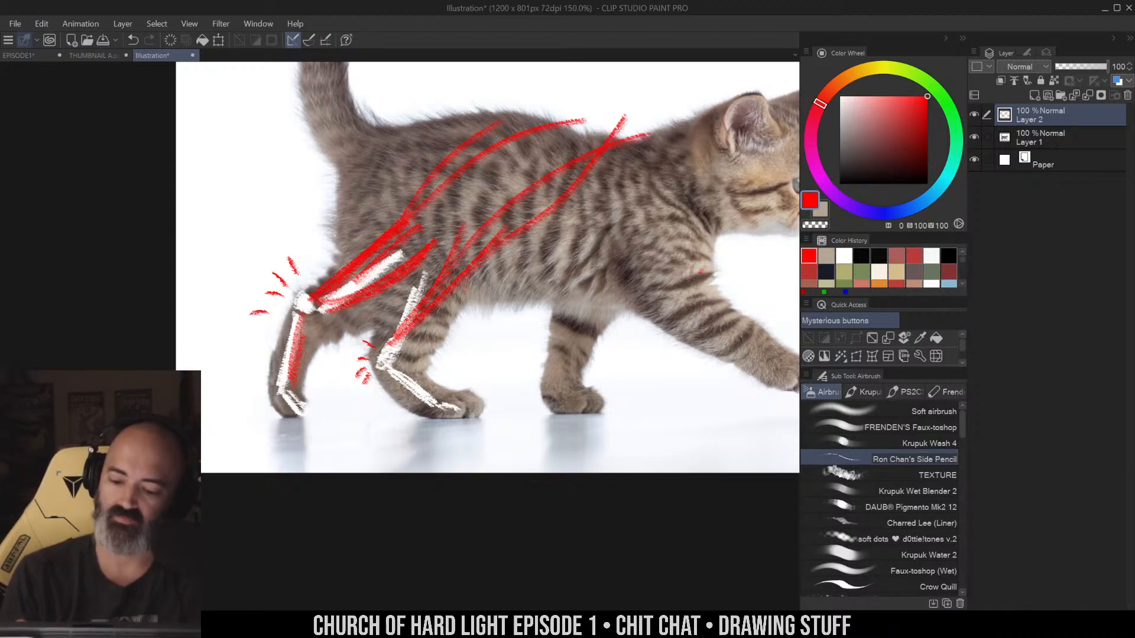
left_click_drag(591, 137, 703, 269)
left_click_drag(668, 193, 621, 255)
left_click_drag(472, 138, 615, 255)
left_click_drag(556, 211, 603, 269)
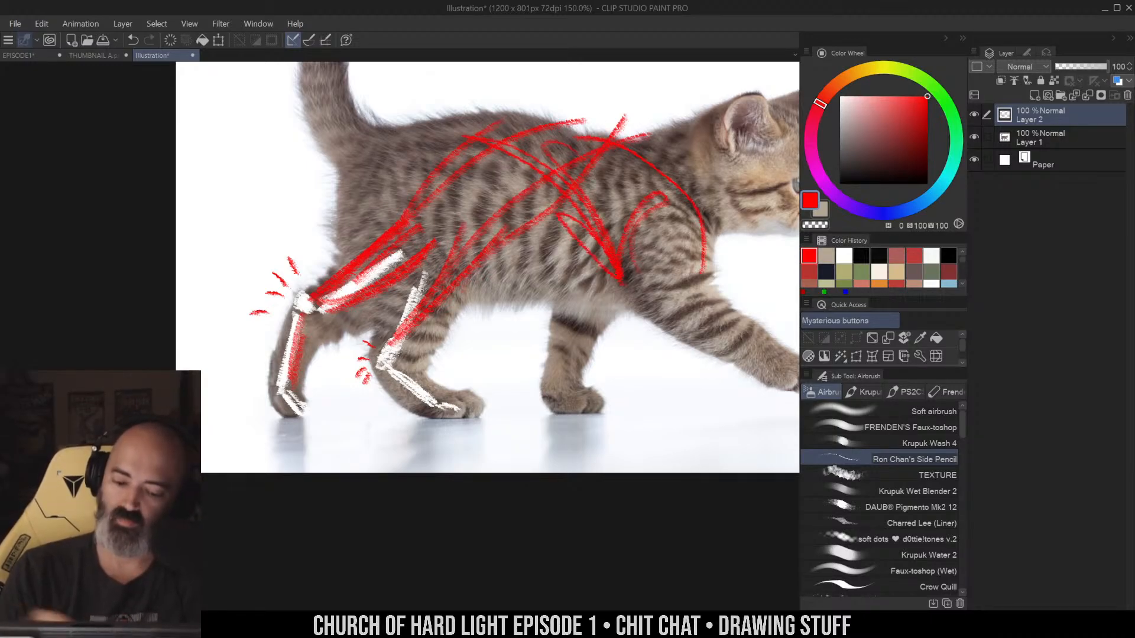
Paint the bones of the kitten's extended front leg in sampled white, and return to the EPISODE1 canvas
left_click(739, 277, "alt")
left_click_drag(652, 233, 706, 314)
mouse_move(668, 260)
left_mouse_down()
mouse_move(701, 315)
mouse_move(760, 357)
left_mouse_up()
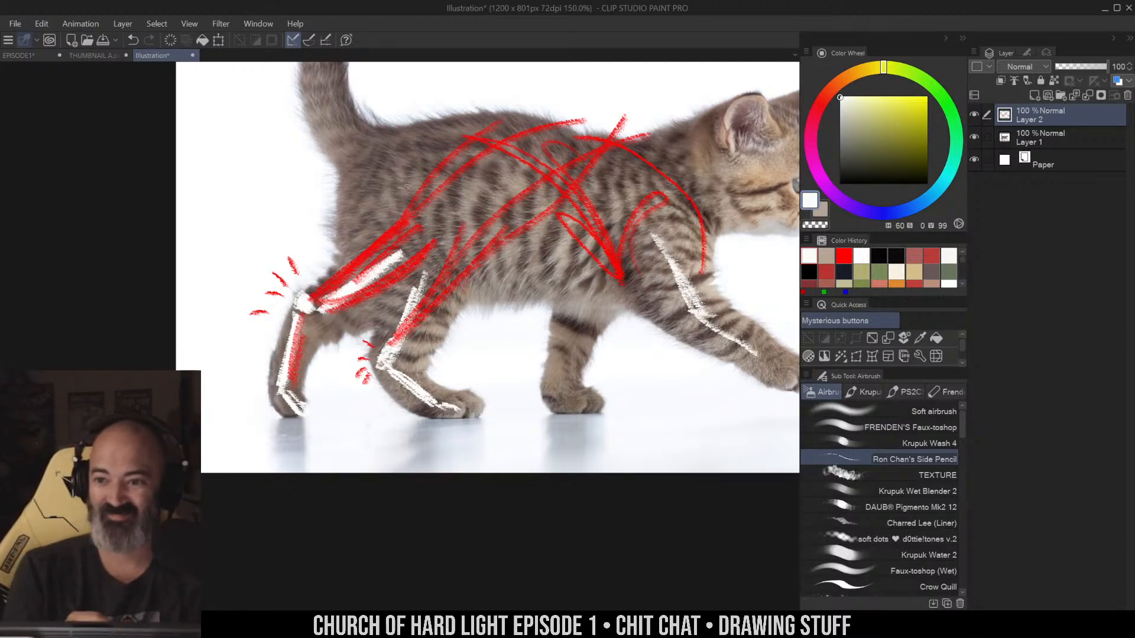
left_click(30, 55)
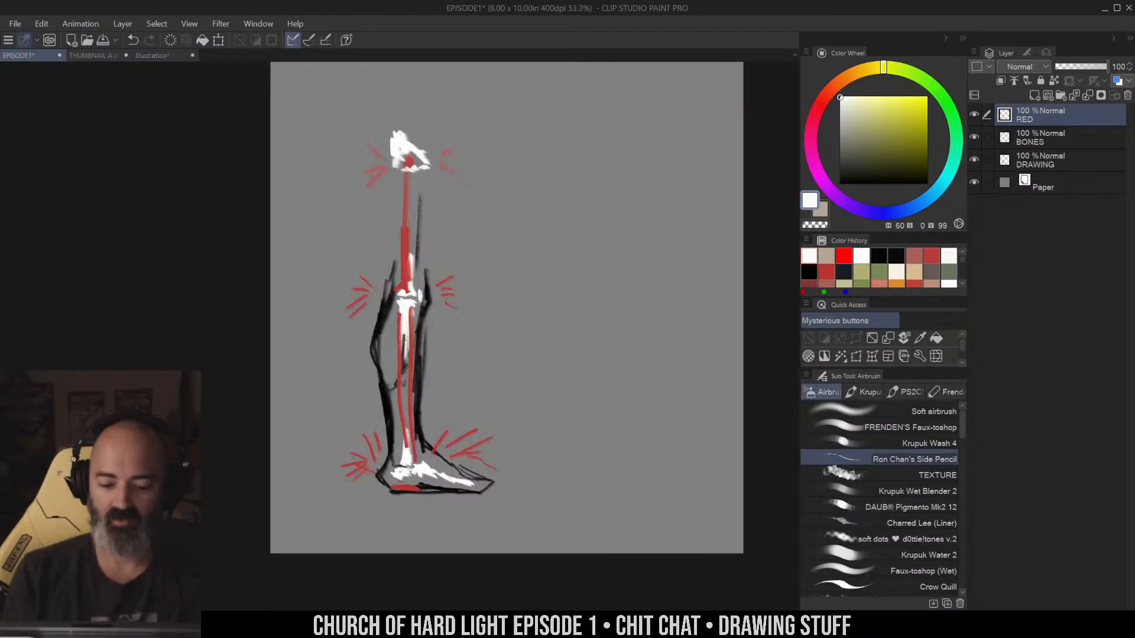
Choose black and sketch the back contour of a second, bent lower leg from calf to heel, beside the straight leg
left_click_drag(540, 282, 540, 267)
left_click(417, 343, "alt")
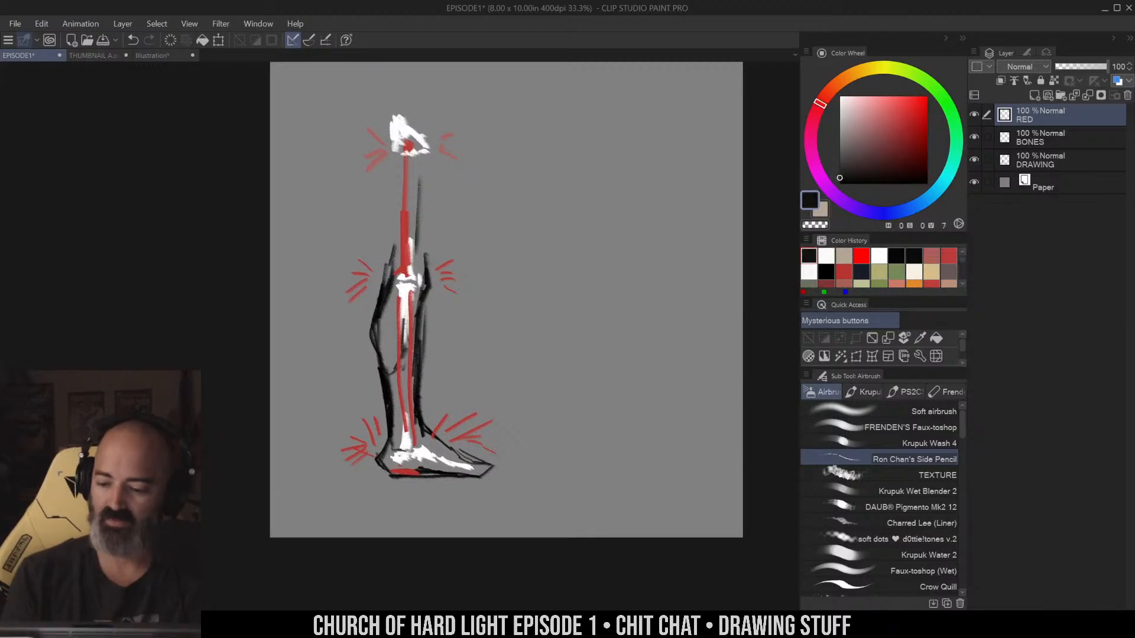
left_click_drag(876, 142, 792, 220)
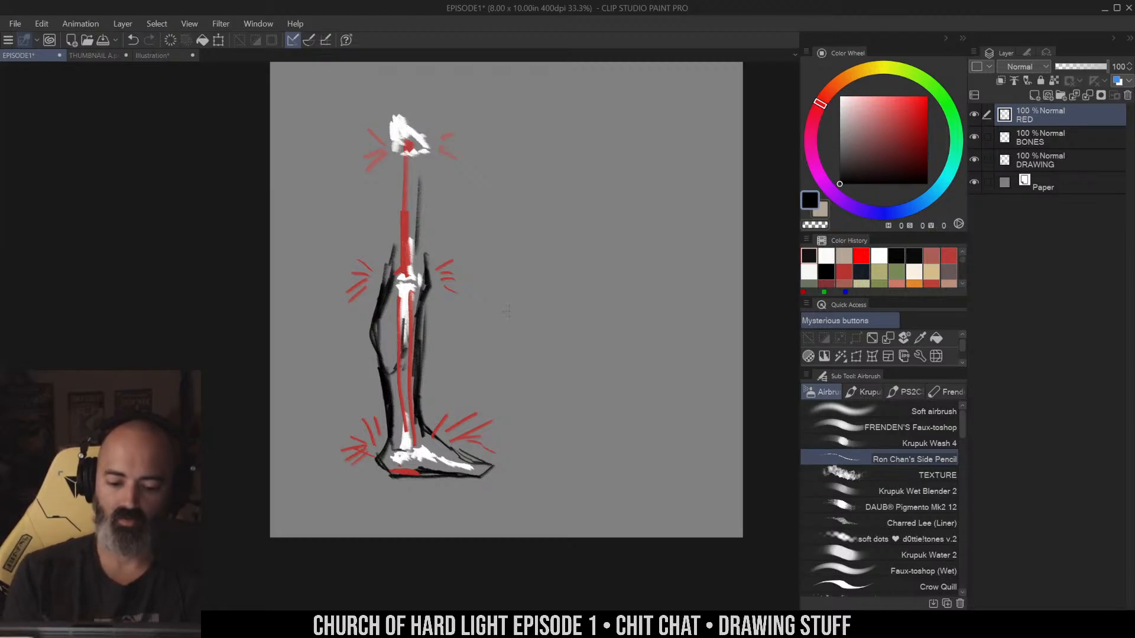
left_click_drag(598, 263, 563, 342)
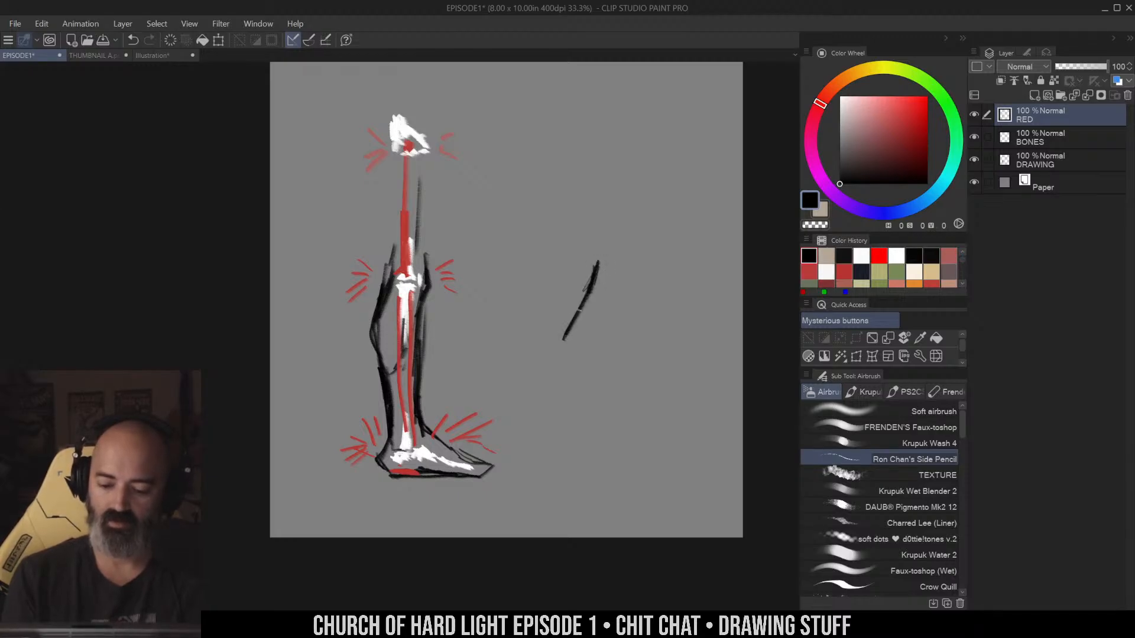
mouse_move(592, 285)
left_mouse_down()
mouse_move(563, 350)
mouse_move(561, 402)
left_mouse_up()
mouse_move(597, 263)
left_mouse_down()
mouse_move(564, 328)
mouse_move(559, 396)
left_mouse_up()
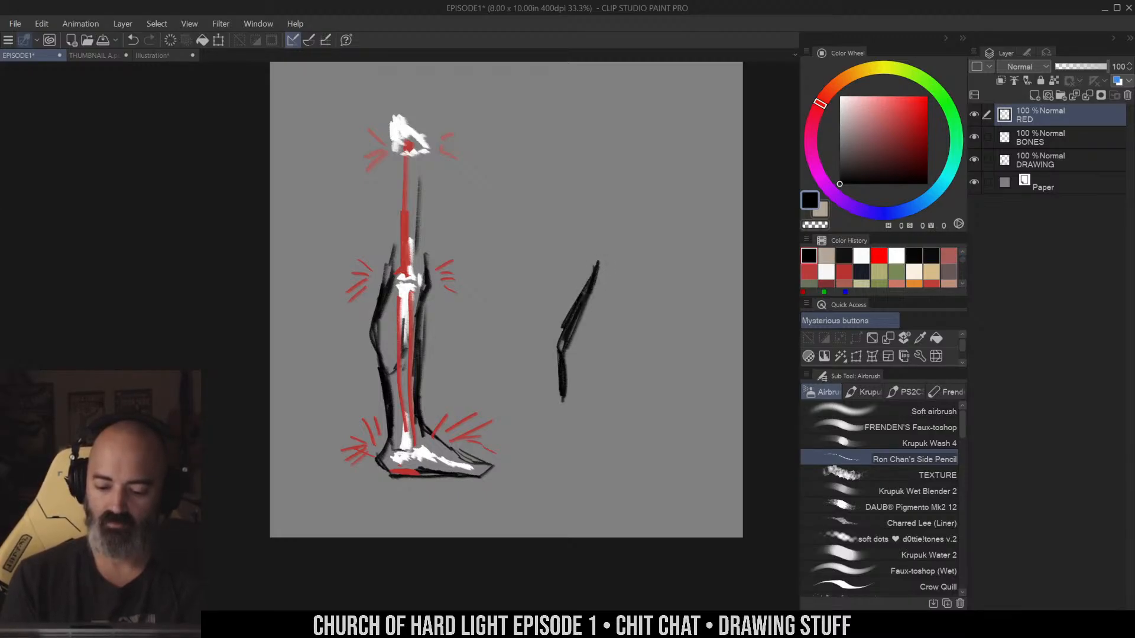
left_click_drag(572, 353, 553, 444)
Draw the second leg's shin line and the outline of its foot with the heel raised
left_click_drag(640, 276, 615, 361)
left_click_drag(630, 311, 591, 418)
mouse_move(614, 344)
left_mouse_down()
mouse_move(587, 423)
mouse_move(616, 440)
left_mouse_up()
mouse_move(627, 395)
left_mouse_down()
mouse_move(624, 328)
mouse_move(625, 382)
mouse_move(641, 390)
left_mouse_up()
mouse_move(555, 365)
left_mouse_down()
mouse_move(540, 389)
mouse_move(603, 403)
mouse_move(649, 398)
left_mouse_up()
mouse_move(620, 385)
left_mouse_down()
mouse_move(655, 390)
mouse_move(649, 406)
left_mouse_up()
Thicken the second leg's calf contour in black and trim its back edge with the transparent colour
mouse_move(565, 335)
left_mouse_down()
mouse_move(556, 373)
mouse_move(565, 376)
left_mouse_up()
left_click_drag(580, 327, 569, 353)
left_click_drag(571, 292, 561, 357)
mouse_move(600, 193)
left_mouse_down()
mouse_move(573, 245)
mouse_move(557, 355)
left_mouse_up()
left_click(815, 225)
key("c")
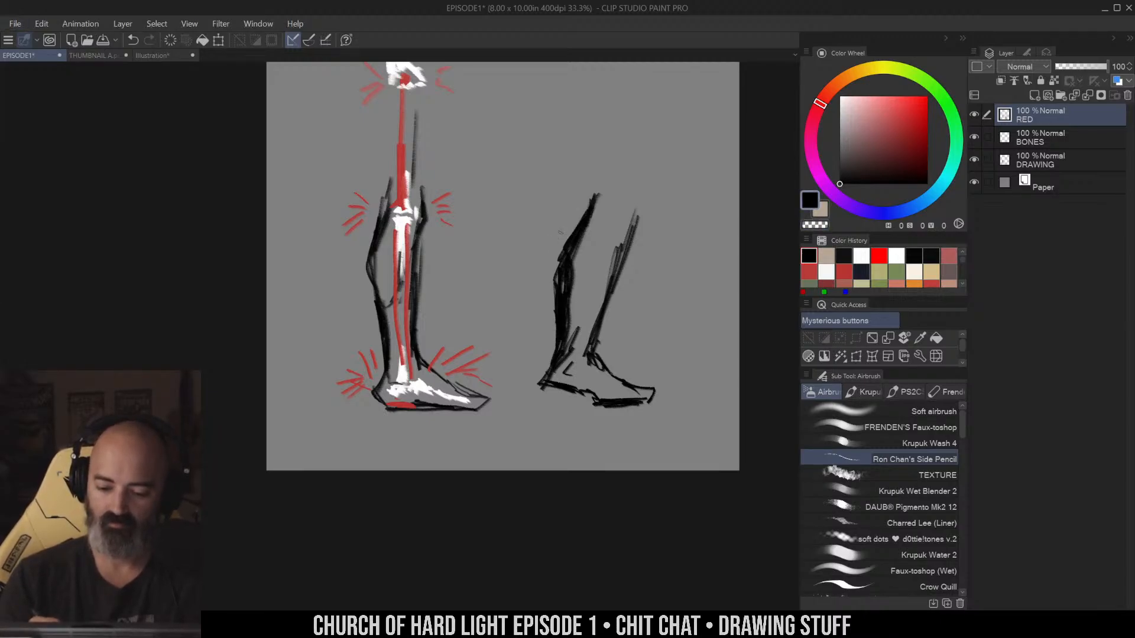
left_click_drag(555, 236, 555, 310)
key("c")
left_click_drag(560, 236, 559, 308)
mouse_move(559, 260)
left_mouse_down()
mouse_move(555, 346)
mouse_move(560, 327)
left_mouse_up()
left_click_drag(657, 232, 608, 291)
Draw the back of the second leg's knee and extend the contour up along the rear of the thigh
key("c")
mouse_move(544, 248)
left_mouse_down()
mouse_move(538, 289)
mouse_move(576, 286)
mouse_move(587, 269)
left_mouse_up()
mouse_move(591, 266)
left_mouse_down()
mouse_move(572, 336)
mouse_move(493, 242)
left_mouse_up()
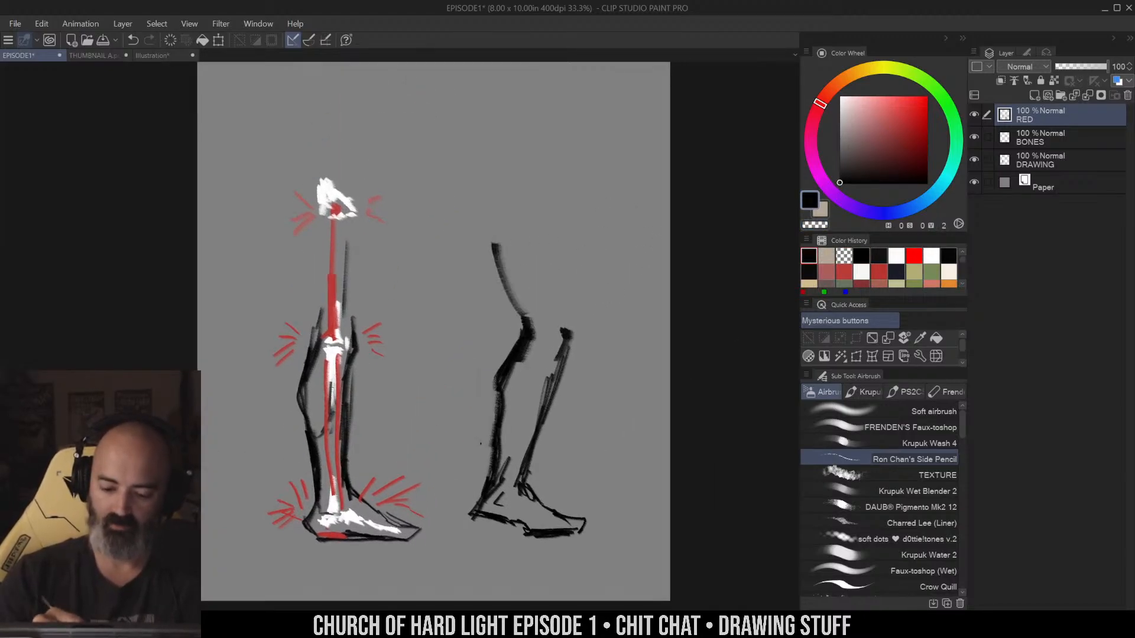
left_click_drag(532, 322, 494, 253)
left_click_drag(522, 299, 464, 218)
left_click_drag(521, 325, 515, 296)
Draw the front of the second leg's thigh and a thick buttock curve, and darken the sole under its toes
left_click_drag(531, 201, 570, 333)
mouse_move(474, 173)
left_mouse_down()
mouse_move(482, 245)
mouse_move(465, 222)
mouse_move(488, 251)
left_mouse_up()
mouse_move(471, 171)
left_mouse_down()
mouse_move(458, 219)
mouse_move(483, 251)
mouse_move(454, 227)
mouse_move(486, 251)
left_mouse_up()
left_click_drag(620, 278, 635, 203)
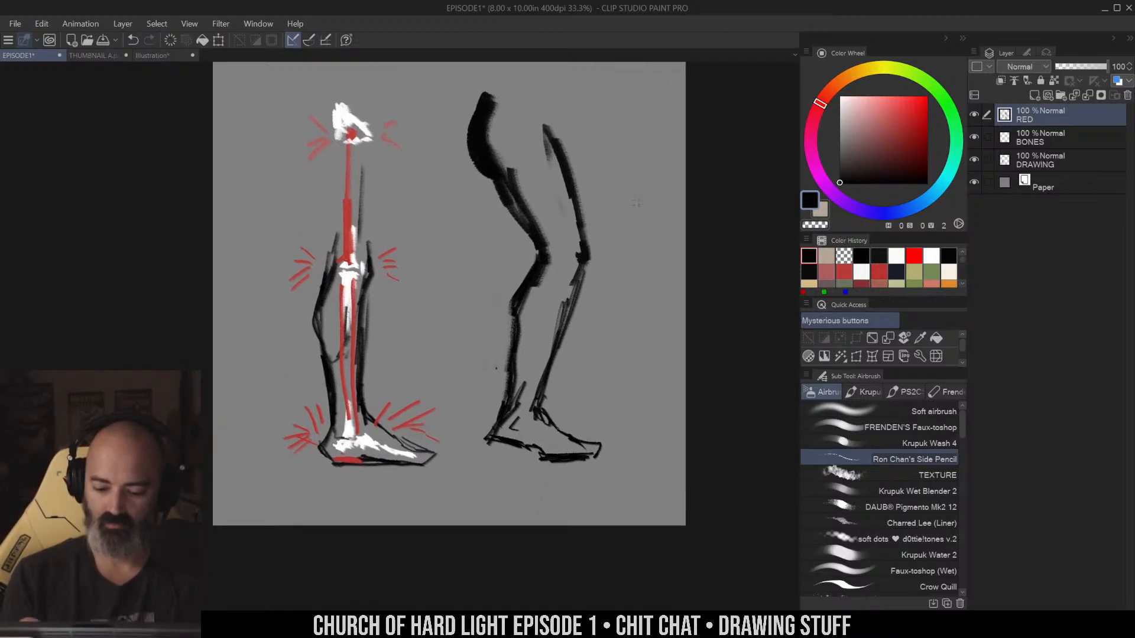
left_click_drag(547, 419, 589, 458)
left_click_drag(555, 462, 599, 462)
left_click_drag(625, 187, 620, 206)
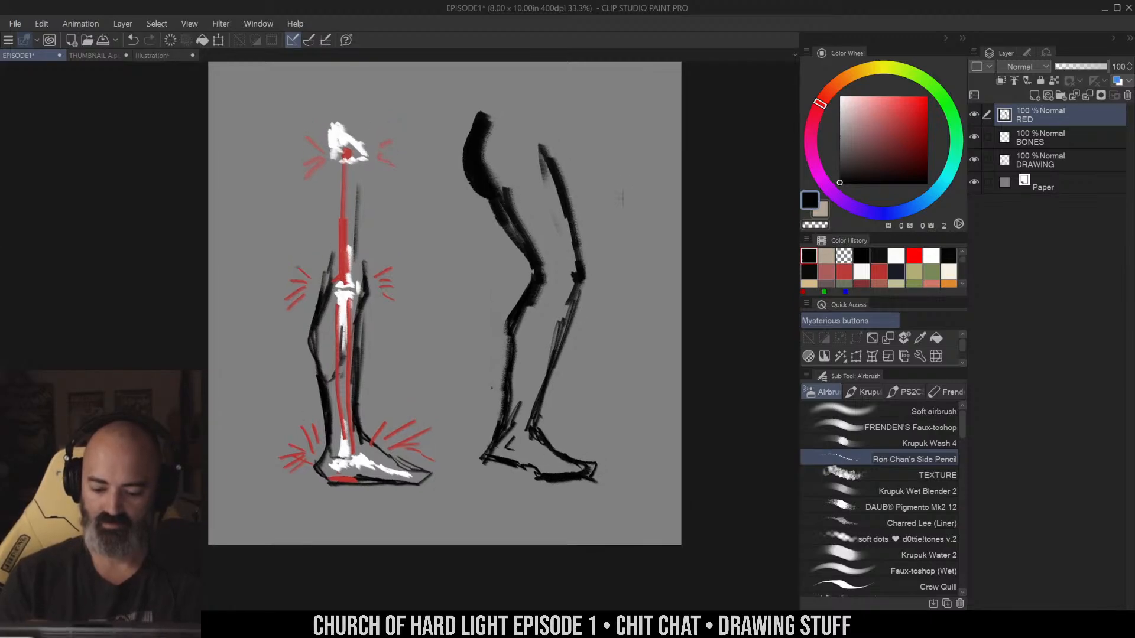
Lasso the second leg above the ankle and transform it, tilting it slightly forward over the foot
key("m")
mouse_move(557, 428)
left_mouse_down()
mouse_move(482, 414)
mouse_move(618, 278)
mouse_move(620, 311)
left_mouse_up()
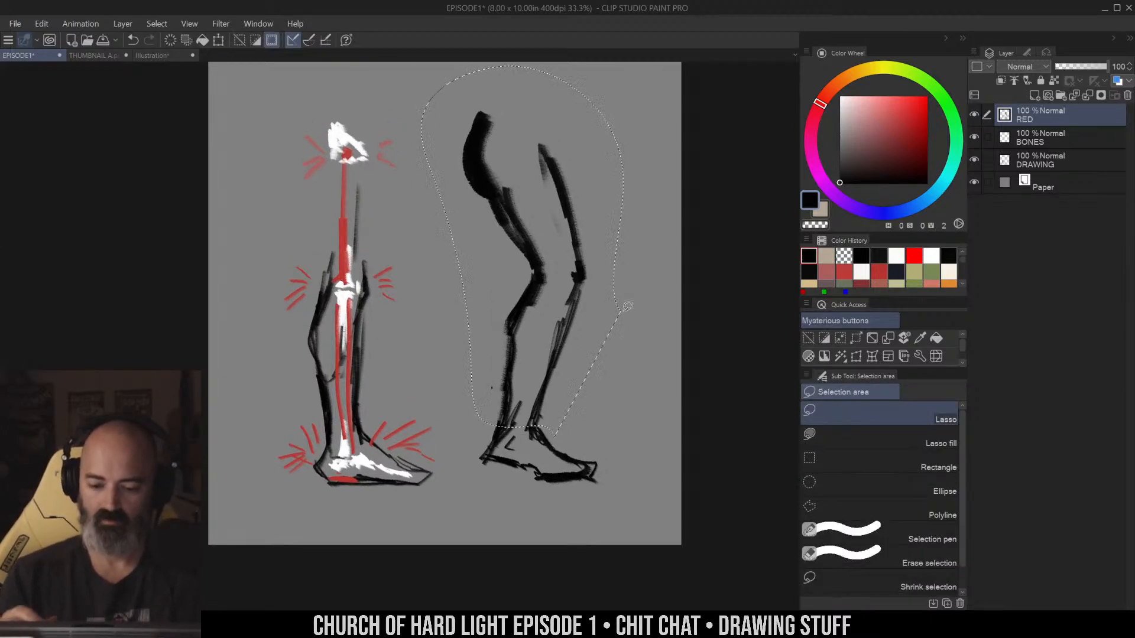
key("ctrl+t")
mouse_move(598, 169)
left_mouse_down()
mouse_move(597, 183)
mouse_move(615, 181)
left_mouse_up()
left_click_drag(599, 230, 609, 237)
left_click_drag(687, 100, 687, 86)
mouse_move(611, 177)
left_mouse_down()
mouse_move(600, 168)
mouse_move(615, 174)
left_mouse_up()
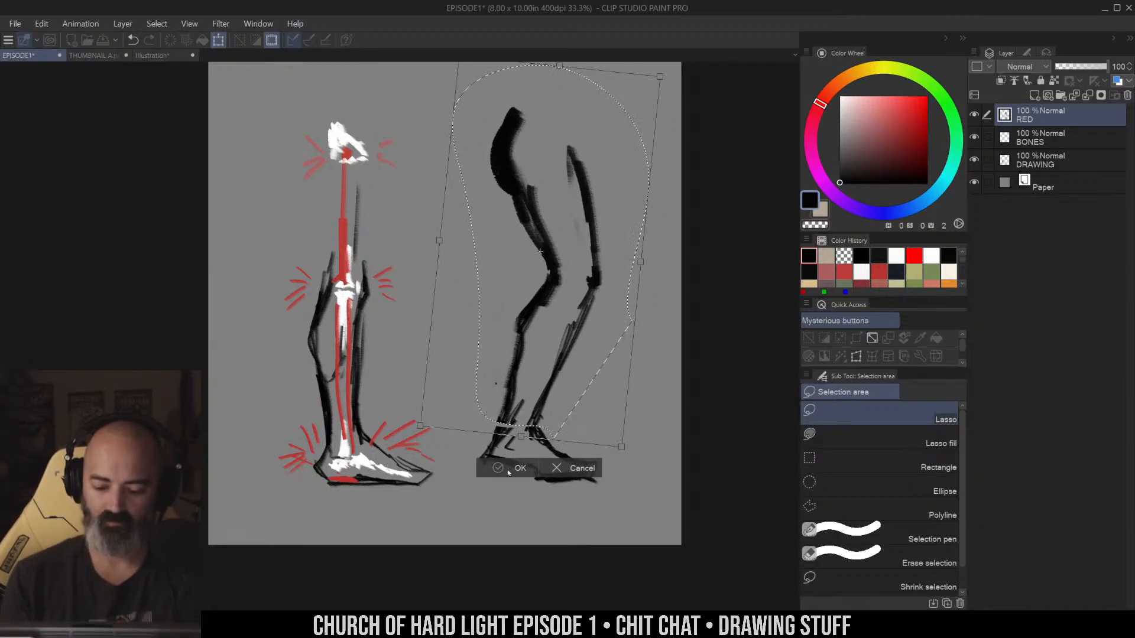
key("Return")
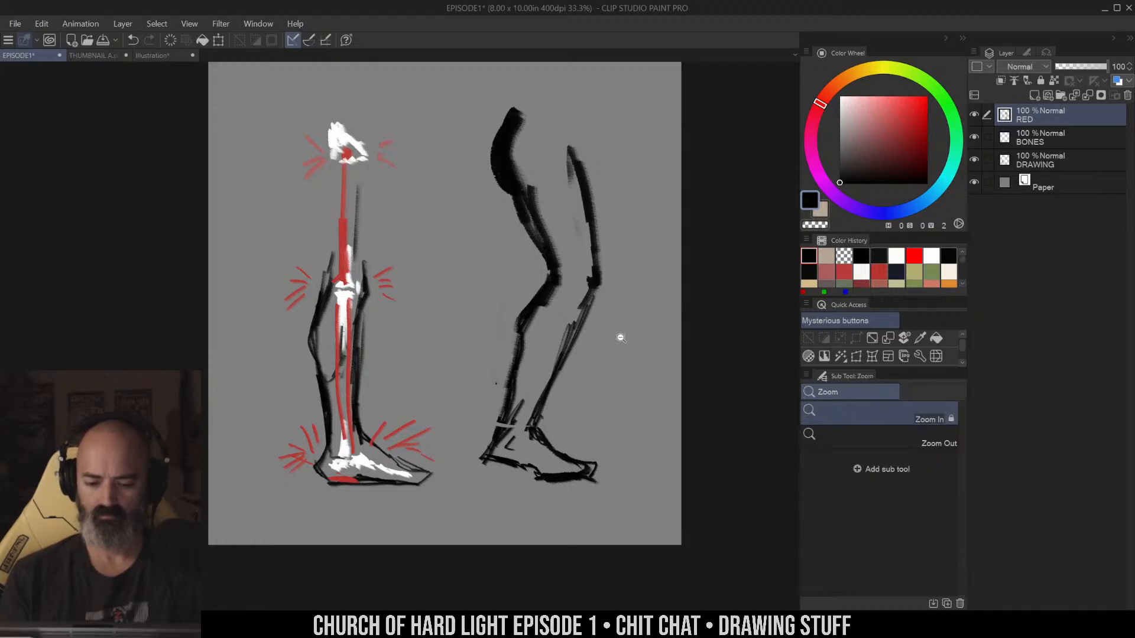
Paint a thick upward arrow in sampled red under the straight leg's heel and a small arrowhead under the raised heel
left_click(619, 335, "ctrl+alt")
left_click(617, 374)
mouse_move(637, 362)
left_mouse_down()
mouse_move(652, 309)
mouse_move(686, 358)
left_mouse_up()
left_click(574, 382)
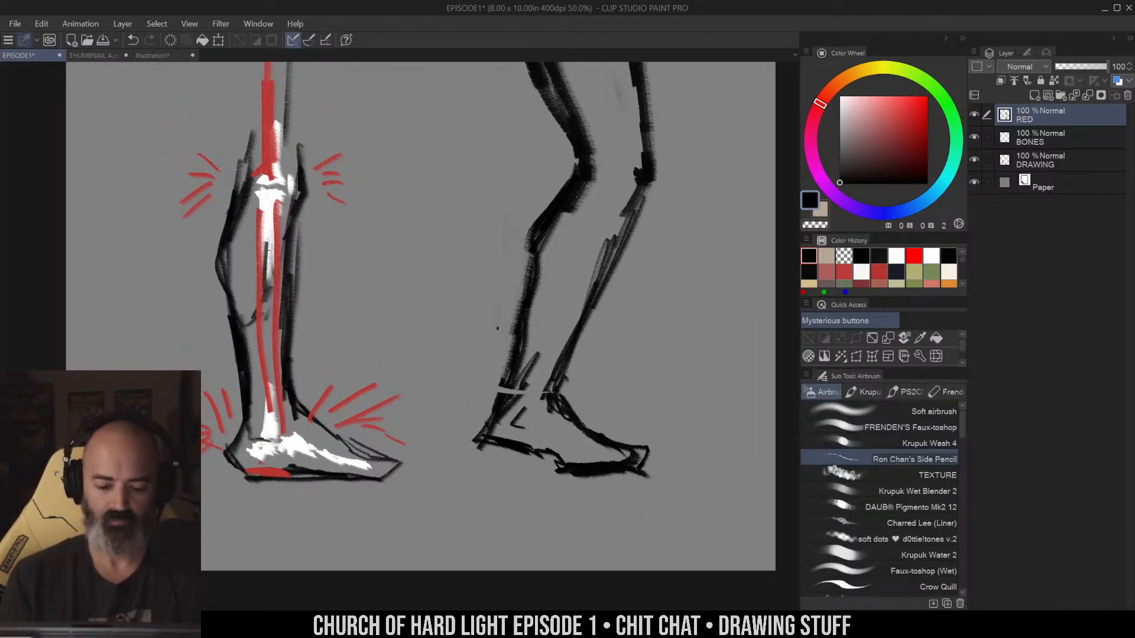
left_click(277, 372, "alt")
mouse_move(663, 278)
left_mouse_down()
mouse_move(663, 226)
mouse_move(698, 190)
left_mouse_up()
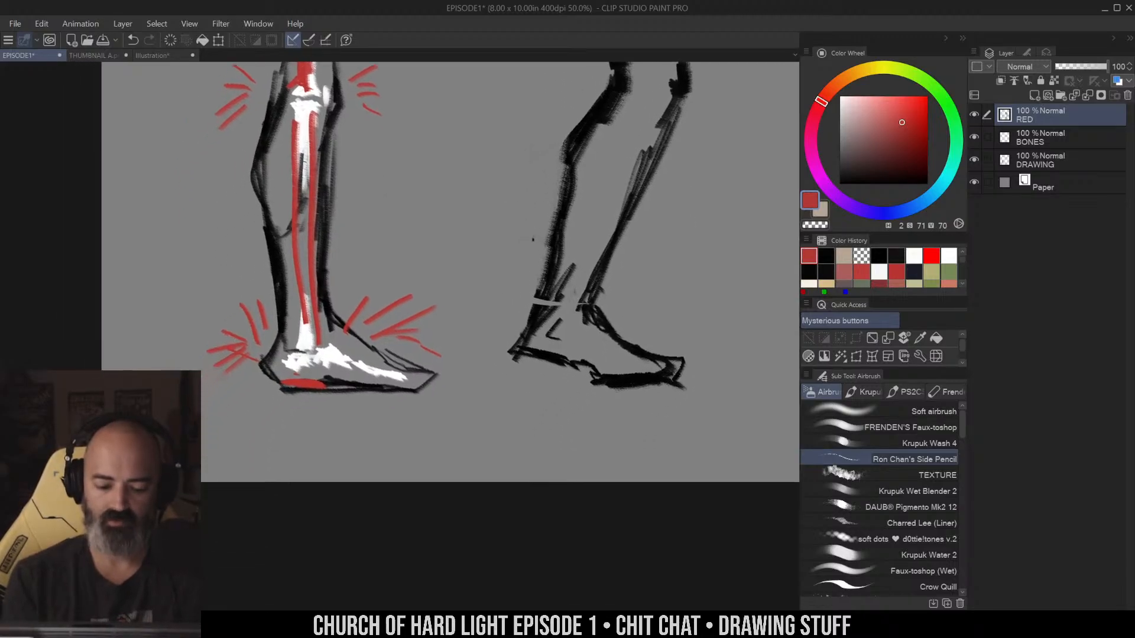
left_click_drag(302, 395, 329, 405)
mouse_move(306, 390)
left_mouse_down()
mouse_move(292, 410)
mouse_move(311, 455)
left_mouse_up()
left_click_drag(317, 402, 315, 461)
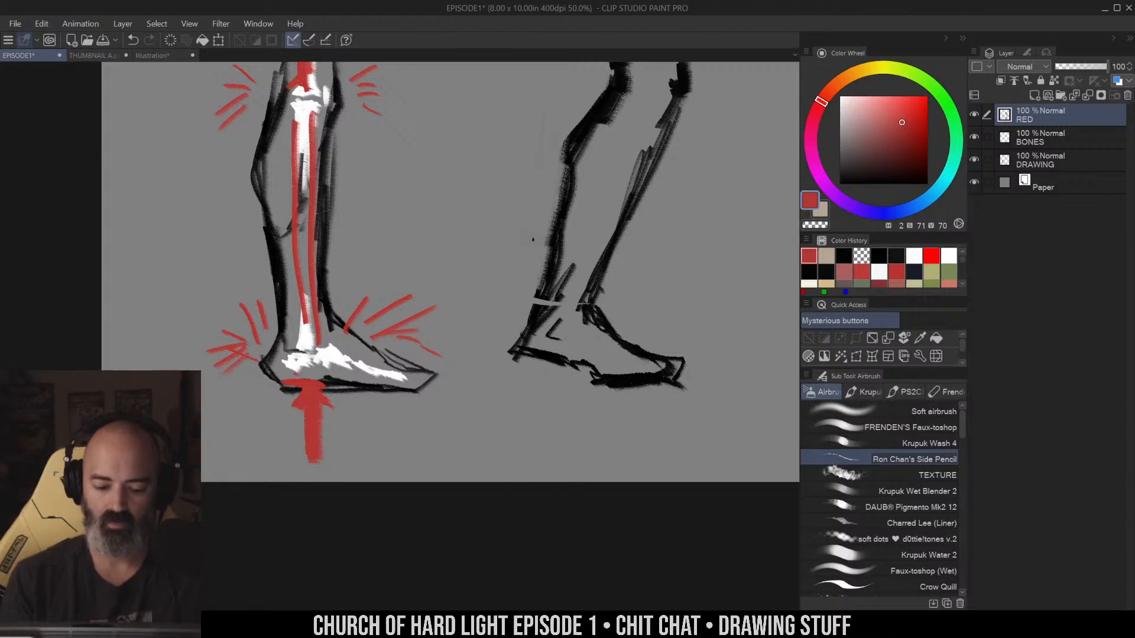
mouse_move(549, 395)
left_mouse_down()
mouse_move(559, 388)
mouse_move(553, 405)
mouse_move(578, 397)
left_mouse_up()
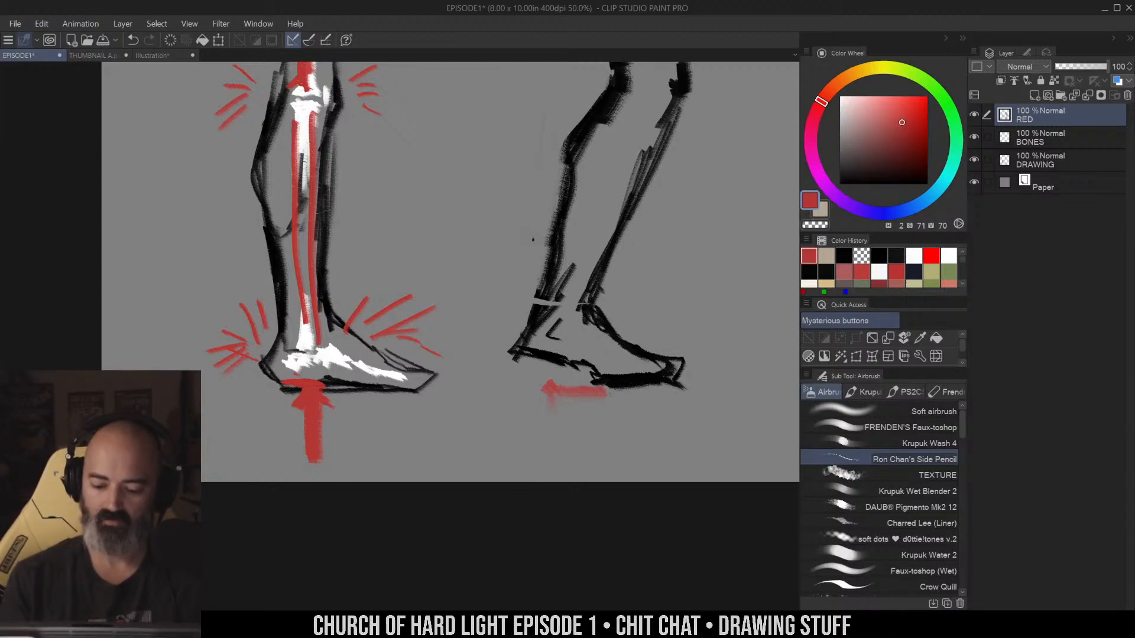
key("ctrl+z")
Thicken the sole of the raised foot from heel to toes in sampled dark tones
left_click(538, 358, "alt")
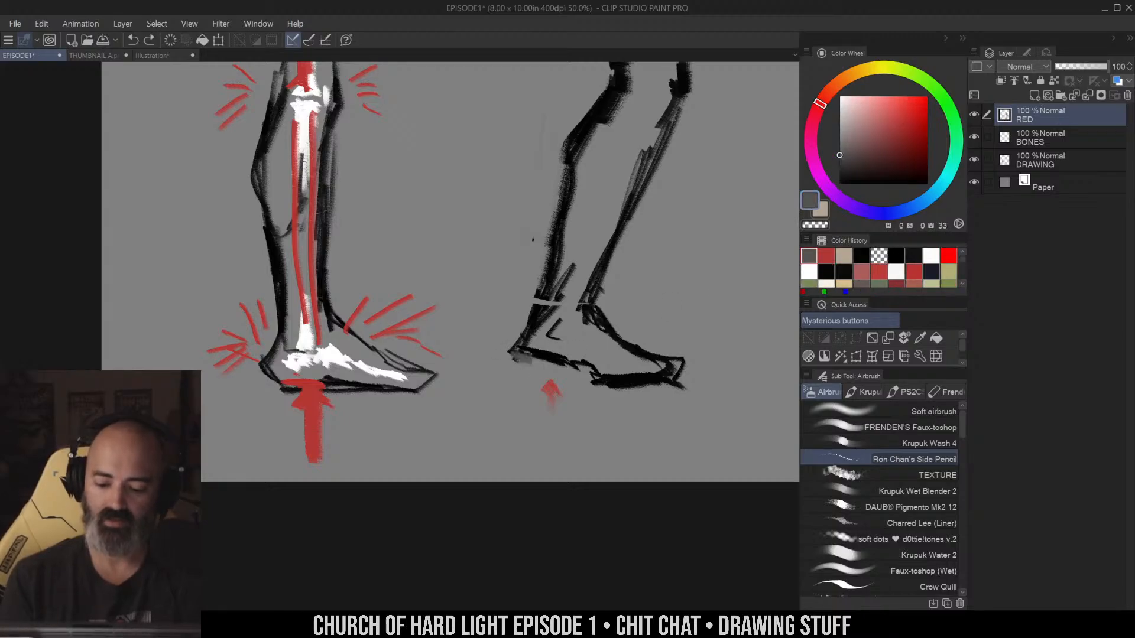
left_click_drag(514, 355, 575, 368)
left_click(551, 350, "alt")
mouse_move(509, 354)
left_mouse_down()
mouse_move(616, 384)
mouse_move(675, 370)
mouse_move(648, 378)
mouse_move(683, 381)
left_mouse_up()
Paint an upward arrow and a contact patch in sampled red under the ball of the raised foot
left_click(551, 392, "alt")
key("ctrl+z")
key("ctrl+z")
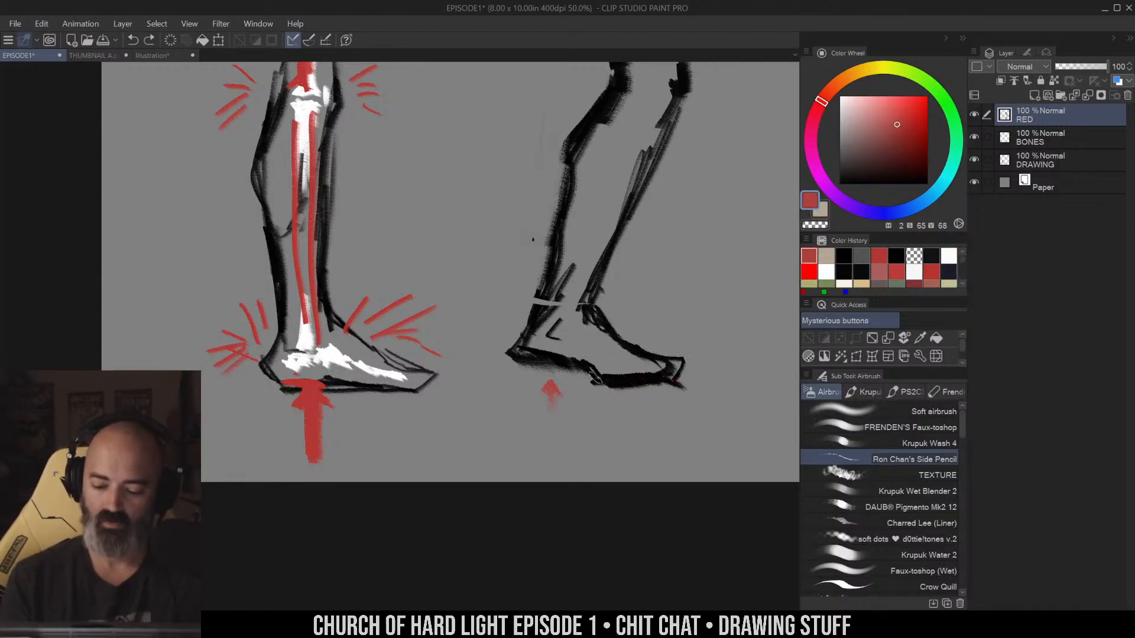
mouse_move(589, 371)
left_mouse_down()
mouse_move(591, 443)
mouse_move(575, 408)
mouse_move(615, 420)
mouse_move(596, 466)
mouse_move(647, 384)
left_mouse_up()
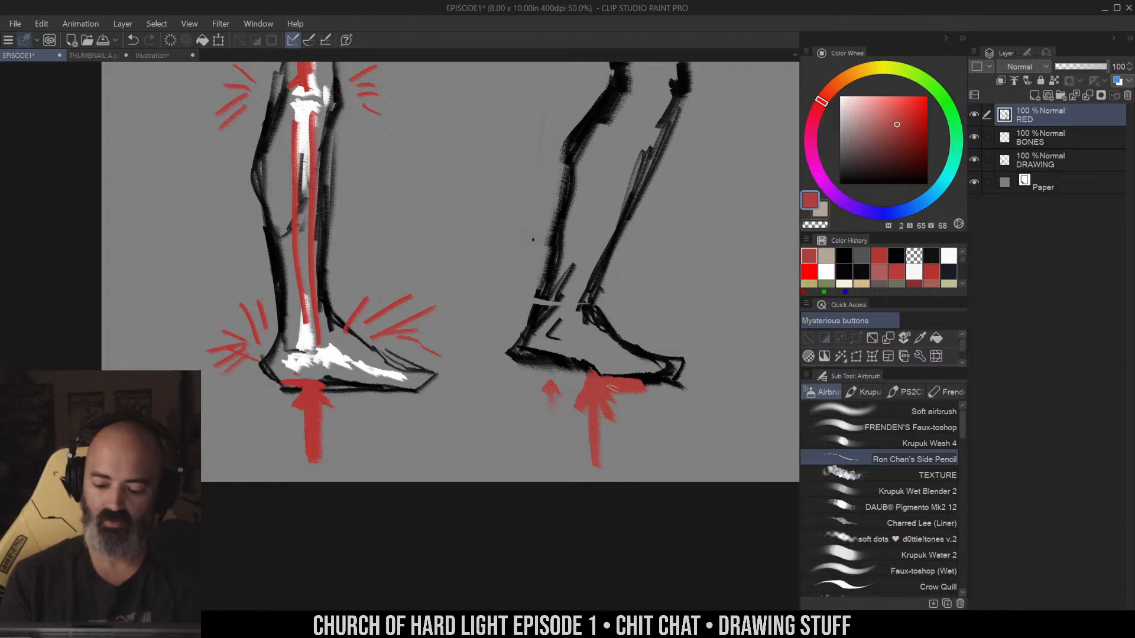
Choose white and mark the contact point at the tip of the red arrow under the ball of the foot
left_click_drag(843, 100, 836, 78)
left_click_drag(598, 378, 593, 402)
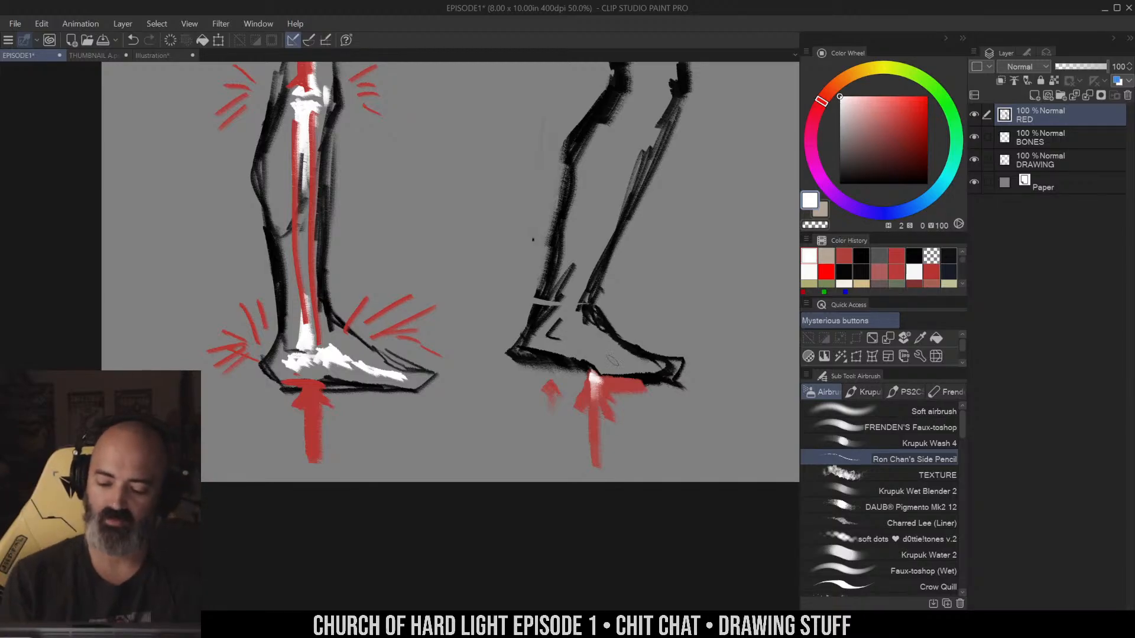
mouse_move(597, 375)
left_mouse_down()
mouse_move(626, 363)
mouse_move(627, 351)
left_mouse_up()
key("ctrl+z")
key("ctrl+z")
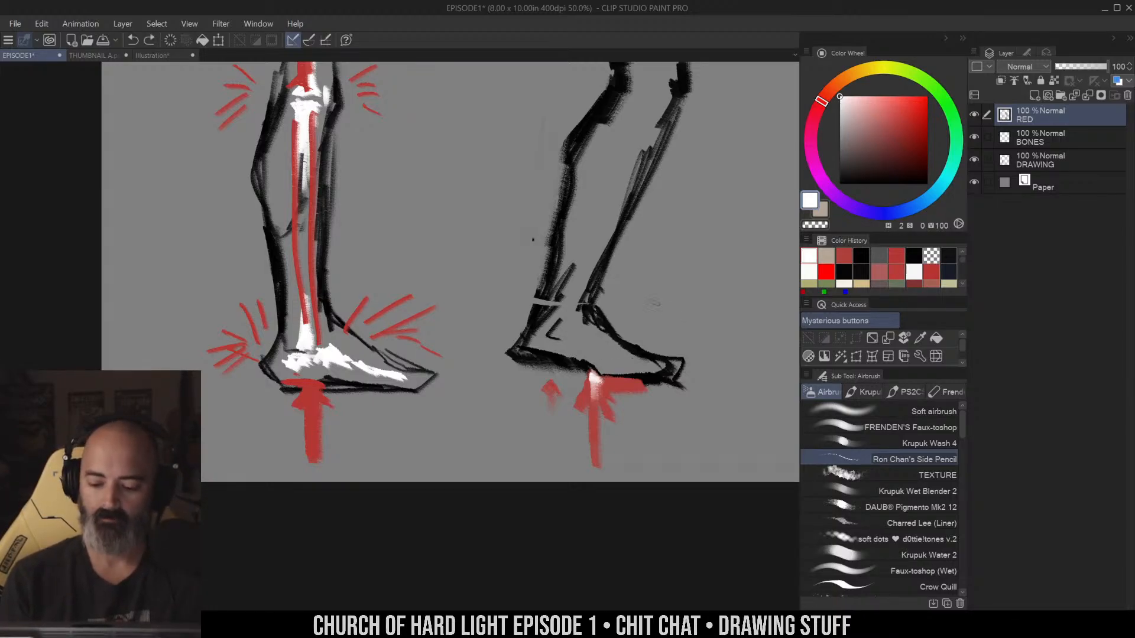
Paint the heel and midfoot bones of the raised foot in white
left_click(576, 368, "alt")
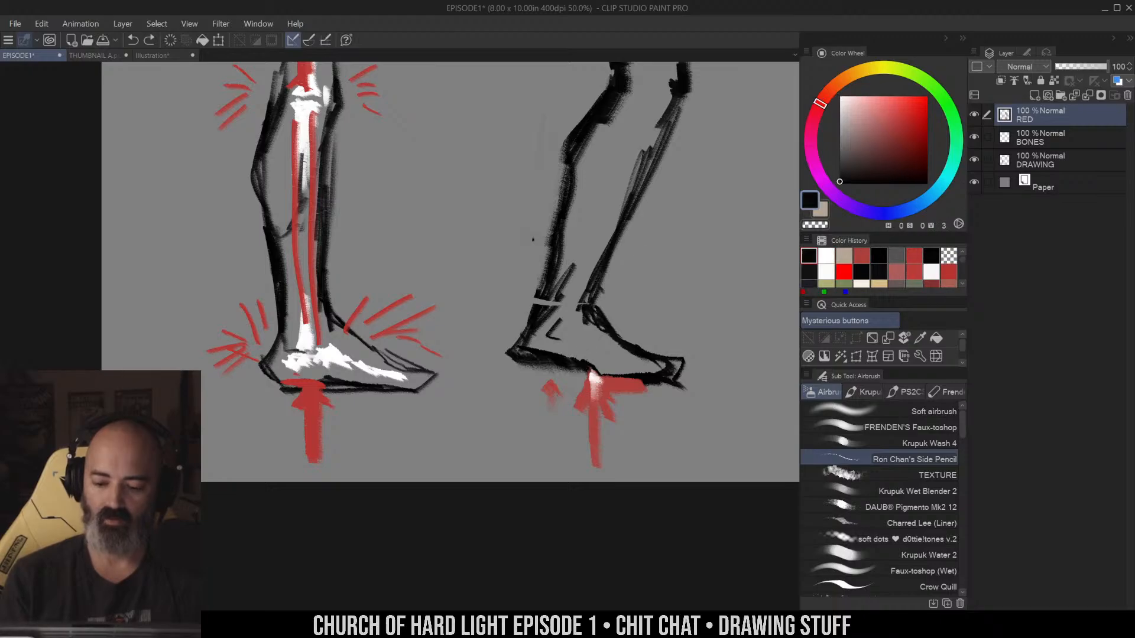
left_click_drag(634, 251, 612, 336)
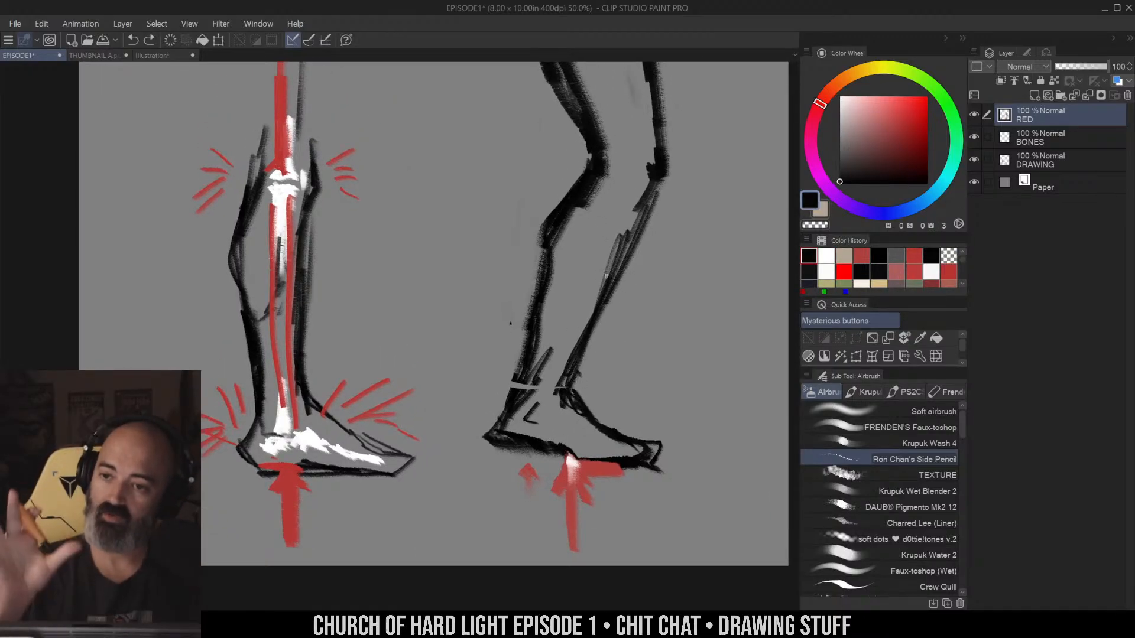
key("m")
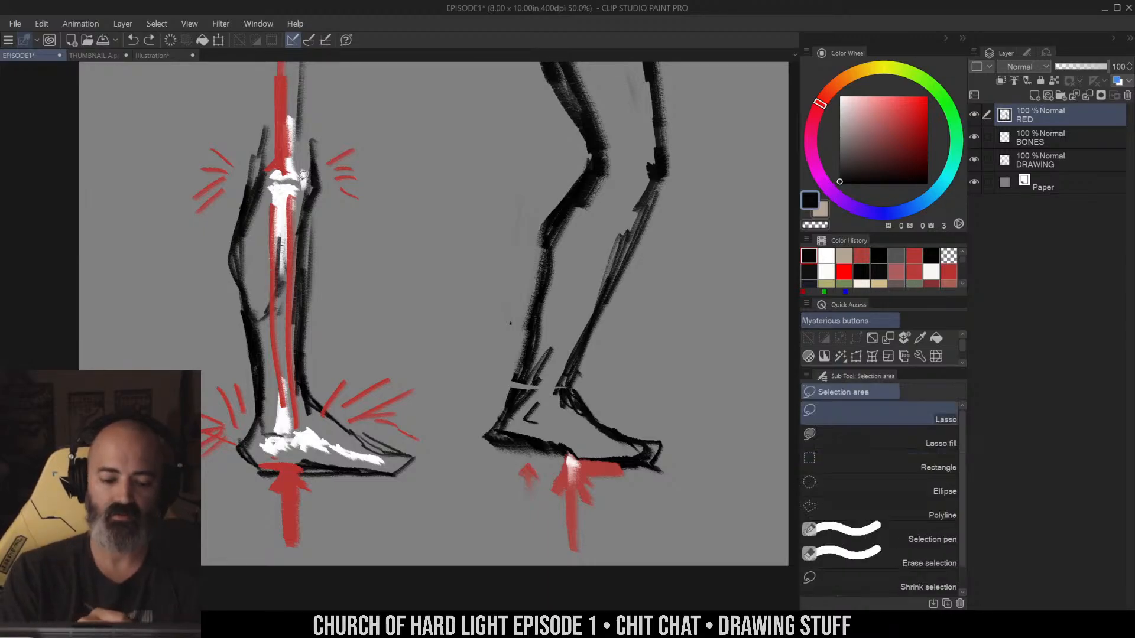
key("b")
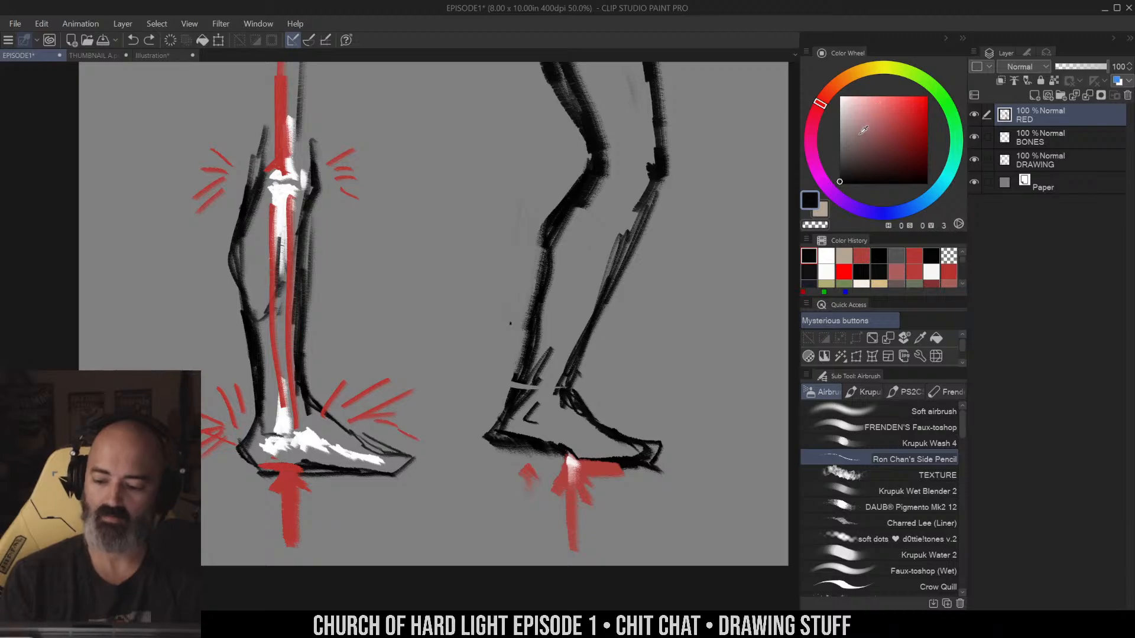
left_click(840, 97)
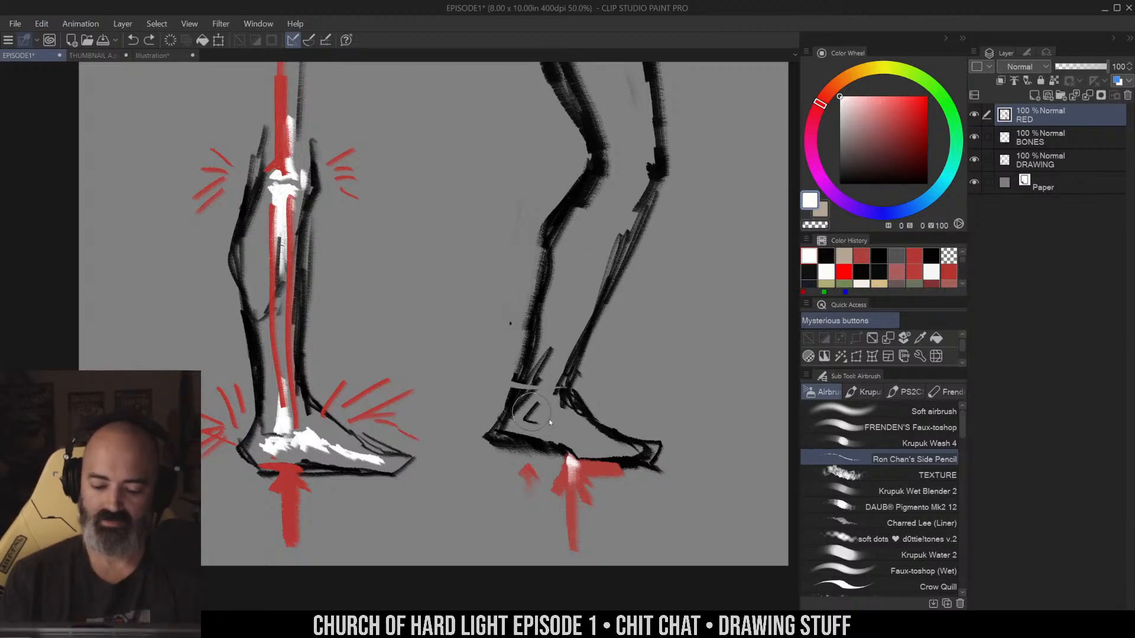
mouse_move(530, 412)
left_mouse_down()
mouse_move(541, 427)
mouse_move(514, 428)
mouse_move(570, 440)
left_mouse_up()
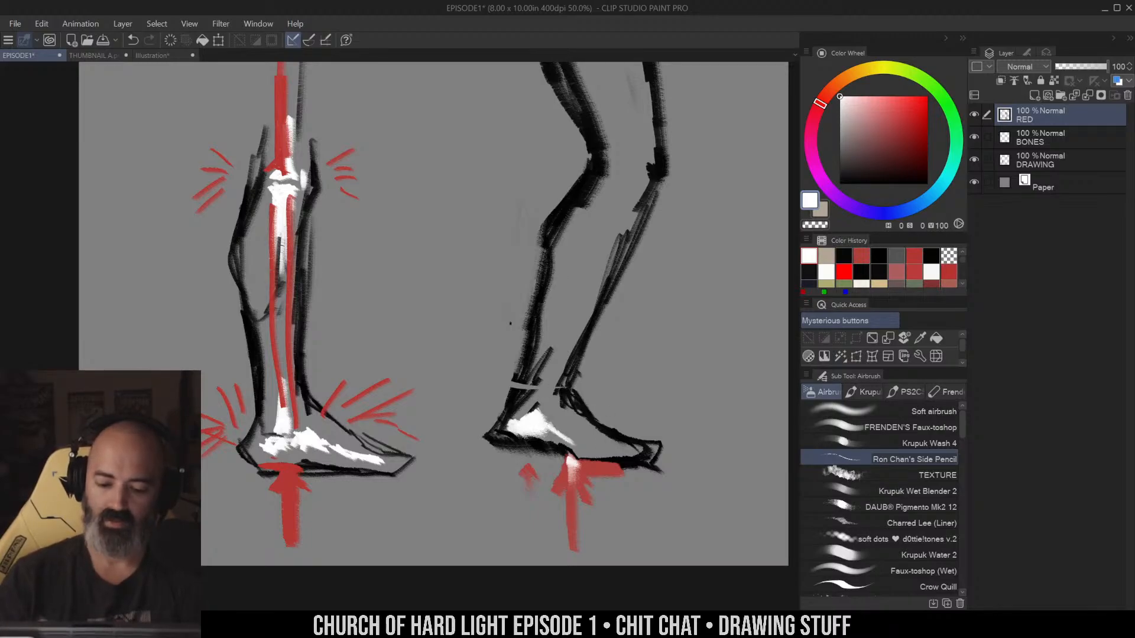
Paint the bent leg's shin bone from ankle to knee and its thigh bone up from the knee in white
mouse_move(615, 157)
left_mouse_down()
mouse_move(533, 403)
mouse_move(554, 400)
mouse_move(548, 367)
mouse_move(628, 178)
left_mouse_up()
key("ctrl+z")
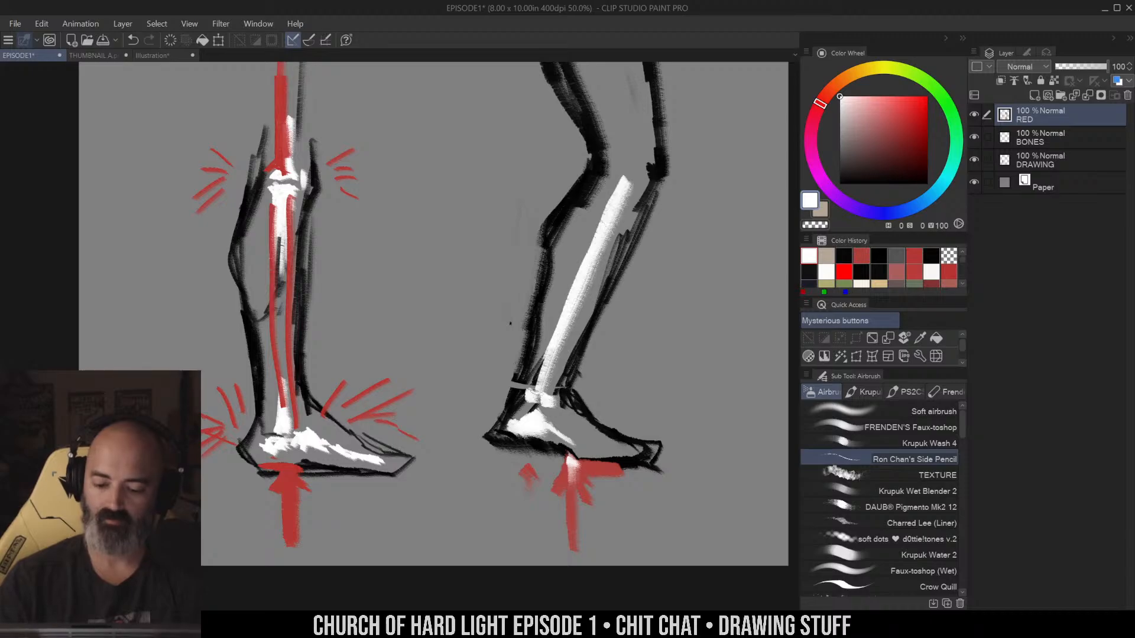
mouse_move(547, 372)
left_mouse_down()
mouse_move(644, 181)
mouse_move(547, 387)
left_mouse_up()
mouse_move(623, 180)
left_mouse_down()
mouse_move(647, 171)
mouse_move(584, 287)
left_mouse_up()
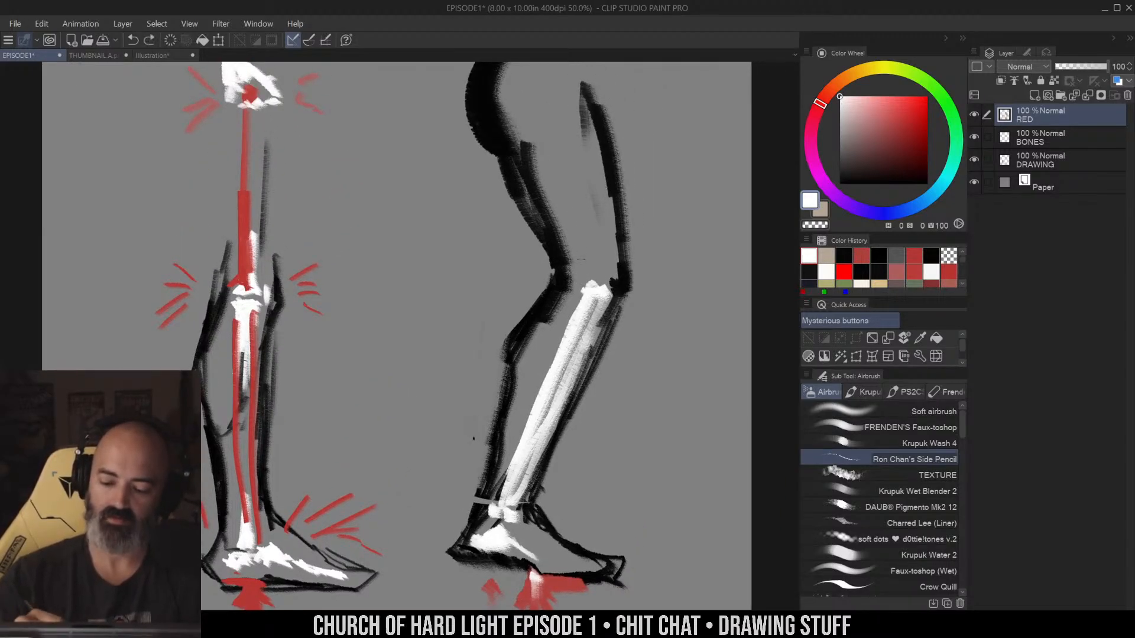
left_click_drag(525, 99, 592, 264)
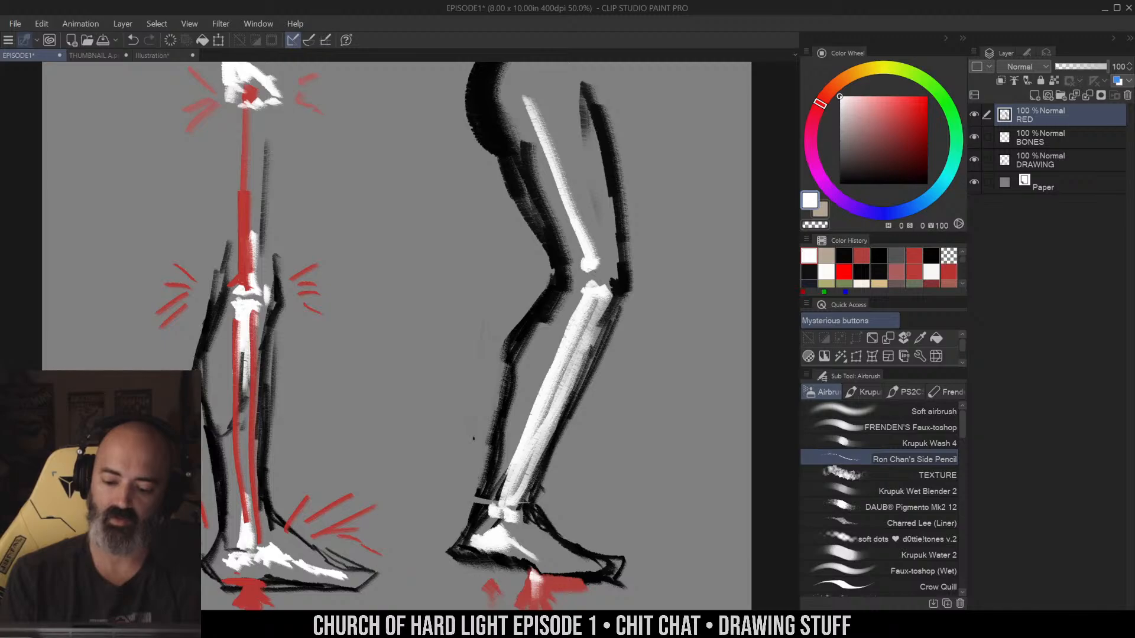
Draw short radiating emphasis marks in sampled black on both sides of the bent leg's knee
left_click(563, 274, "alt")
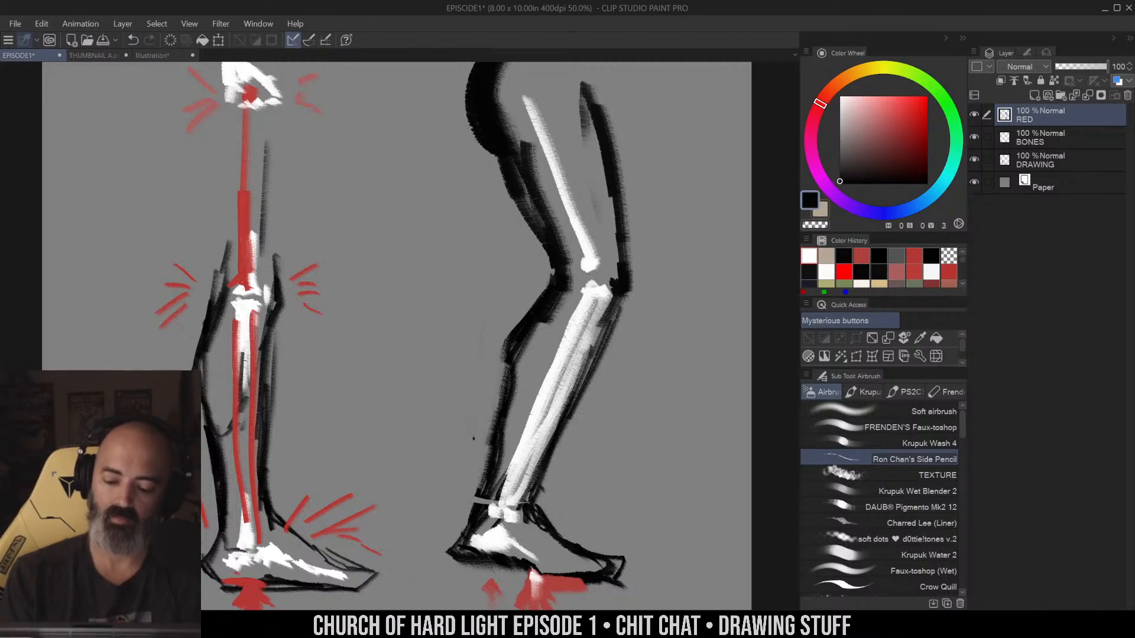
left_click_drag(543, 269, 515, 249)
mouse_move(527, 280)
left_mouse_down()
mouse_move(493, 289)
mouse_move(525, 305)
left_mouse_up()
left_click_drag(645, 253, 674, 236)
mouse_move(652, 272)
left_mouse_down()
mouse_move(680, 283)
mouse_move(675, 315)
left_mouse_up()
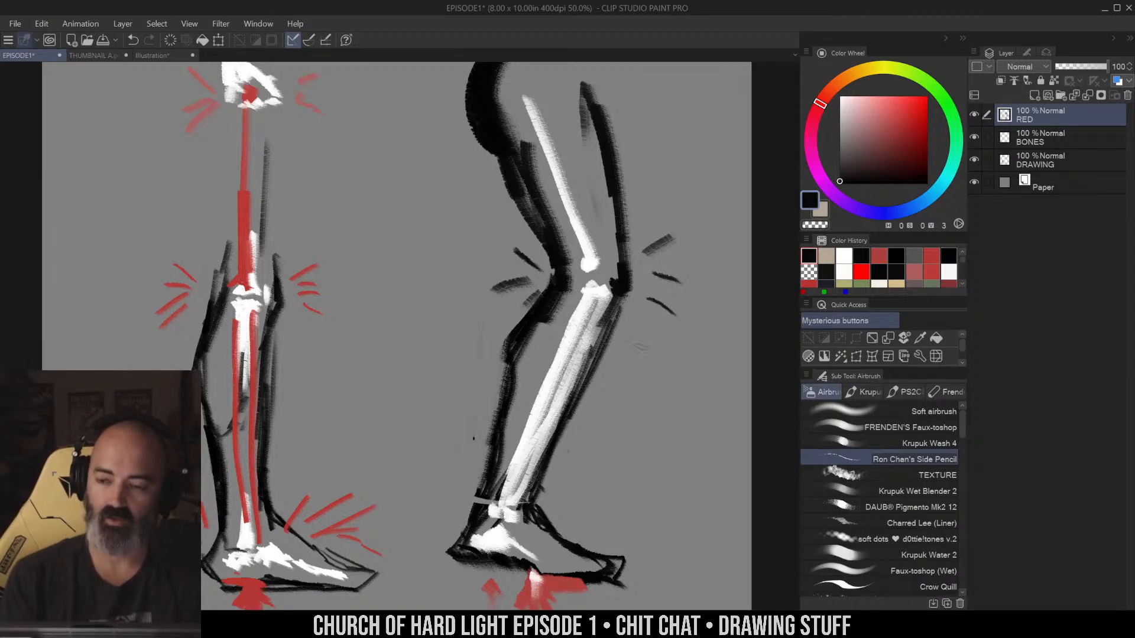
left_click_drag(646, 175, 648, 321)
Paint the head of the bent leg's thigh bone and the pelvis above it in sampled white
left_click(532, 254, "alt")
left_click_drag(525, 232, 529, 239)
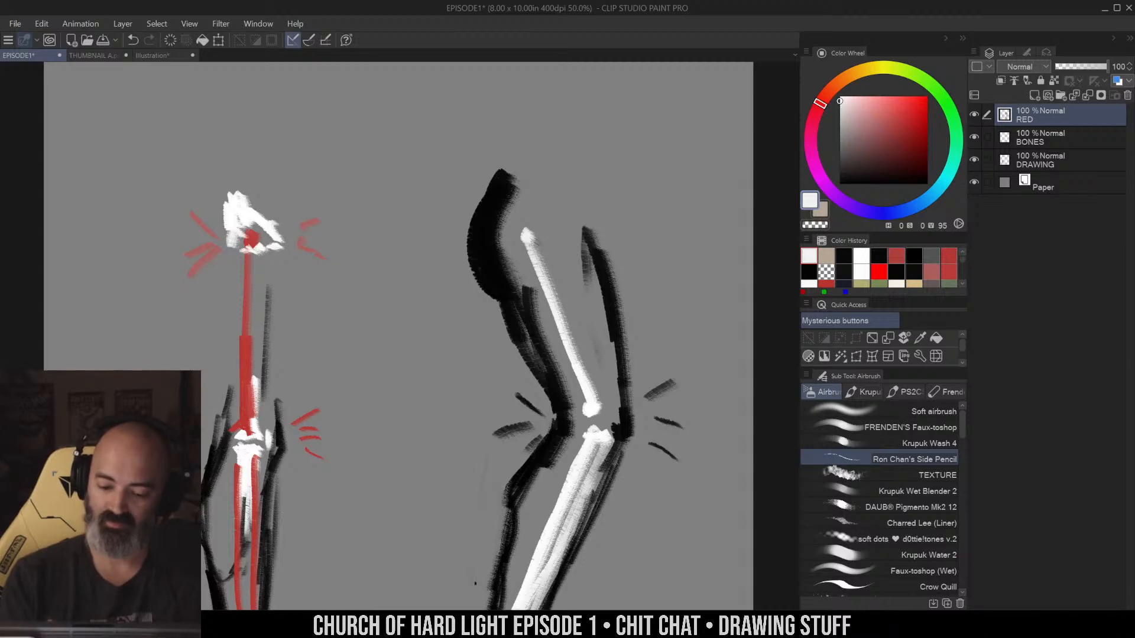
left_click(255, 205, "alt")
mouse_move(506, 211)
left_mouse_down()
mouse_move(536, 218)
mouse_move(553, 246)
mouse_move(503, 211)
mouse_move(555, 200)
mouse_move(526, 191)
mouse_move(567, 270)
mouse_move(506, 205)
mouse_move(495, 224)
left_mouse_up()
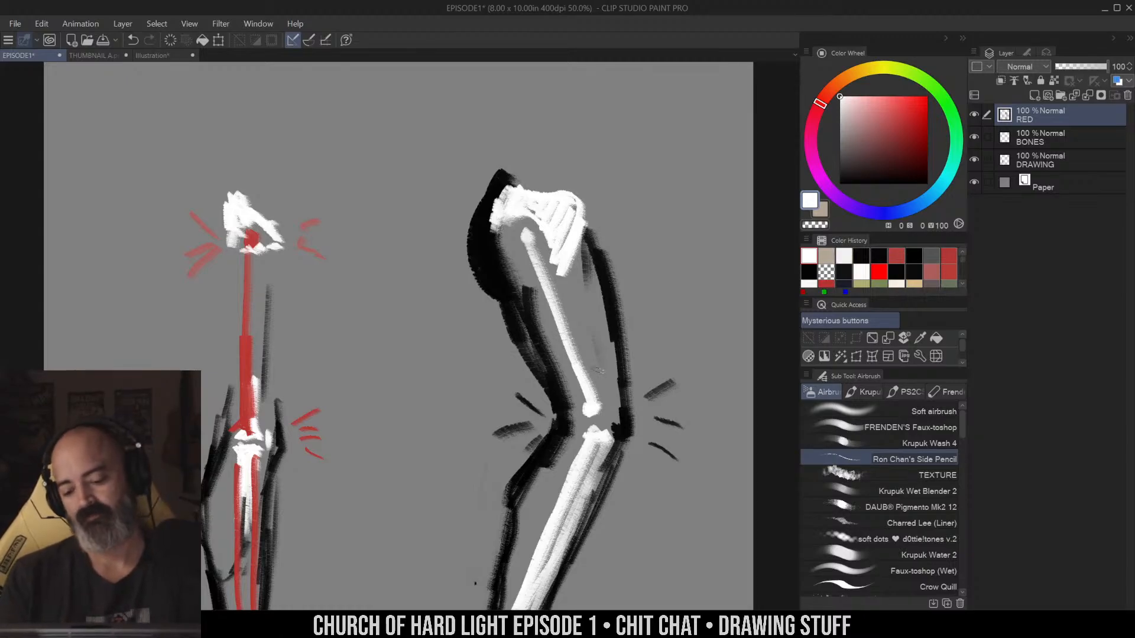
left_click_drag(576, 266, 558, 201)
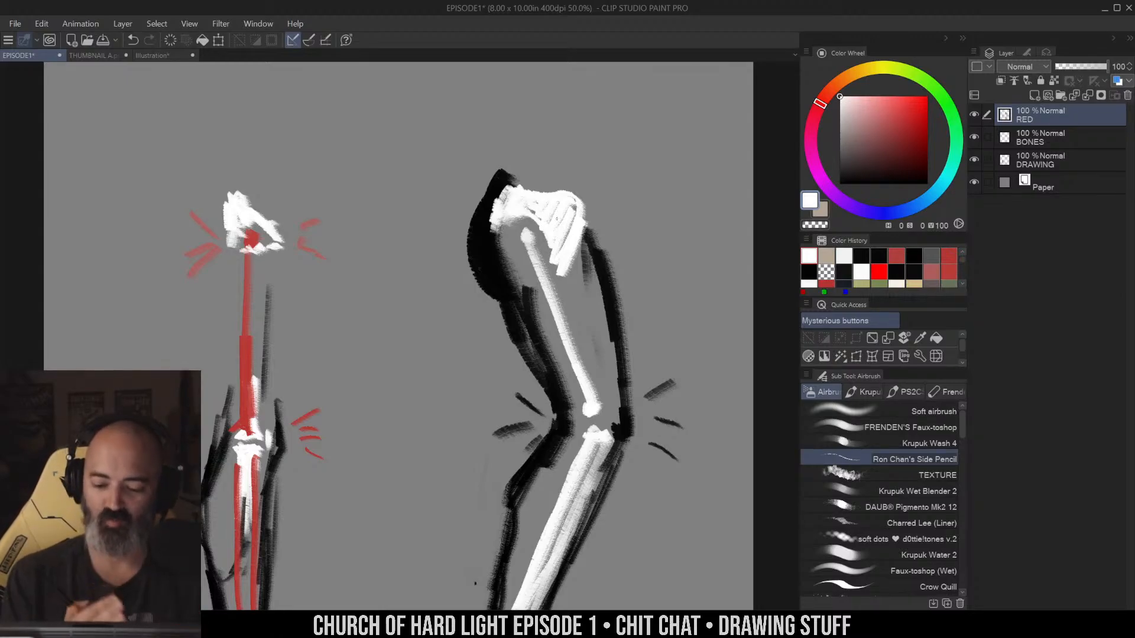
key("/")
left_click(573, 295, "alt")
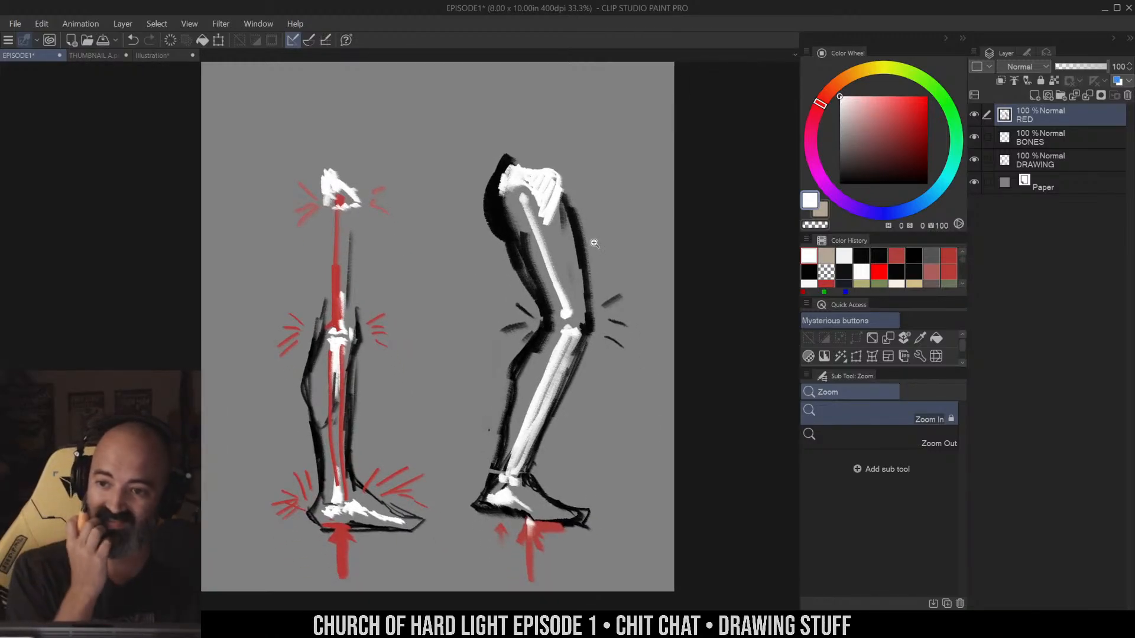
Draw curved strokes across the bent leg's thigh from back to front down to the knee, using red sampled from the straight leg
left_click(545, 365)
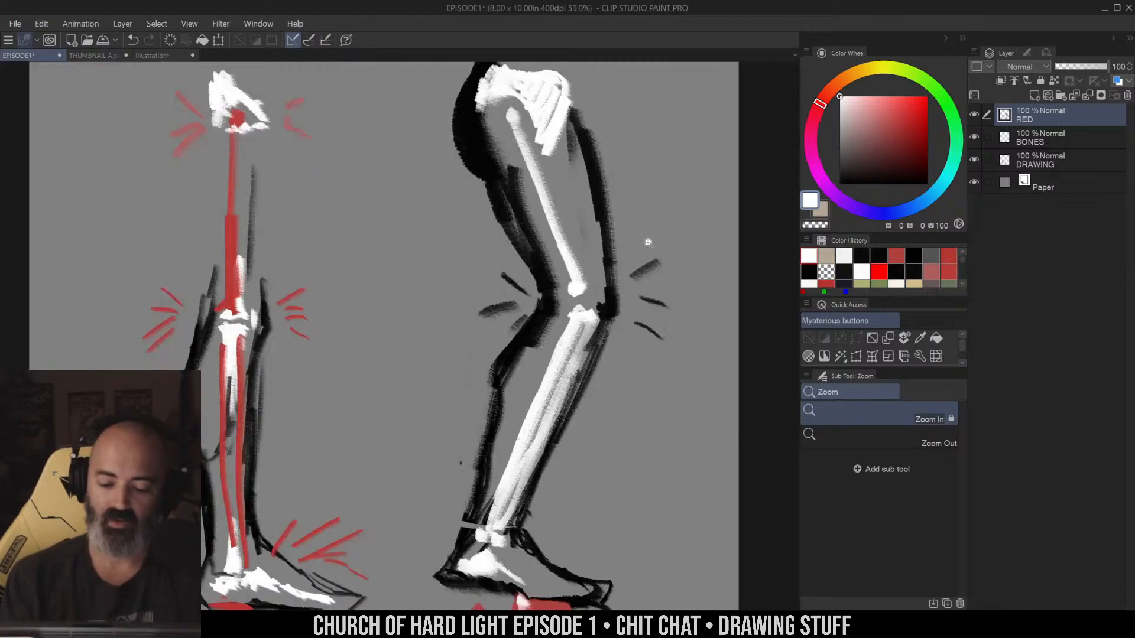
key("m")
left_click(235, 241, "alt")
key("b")
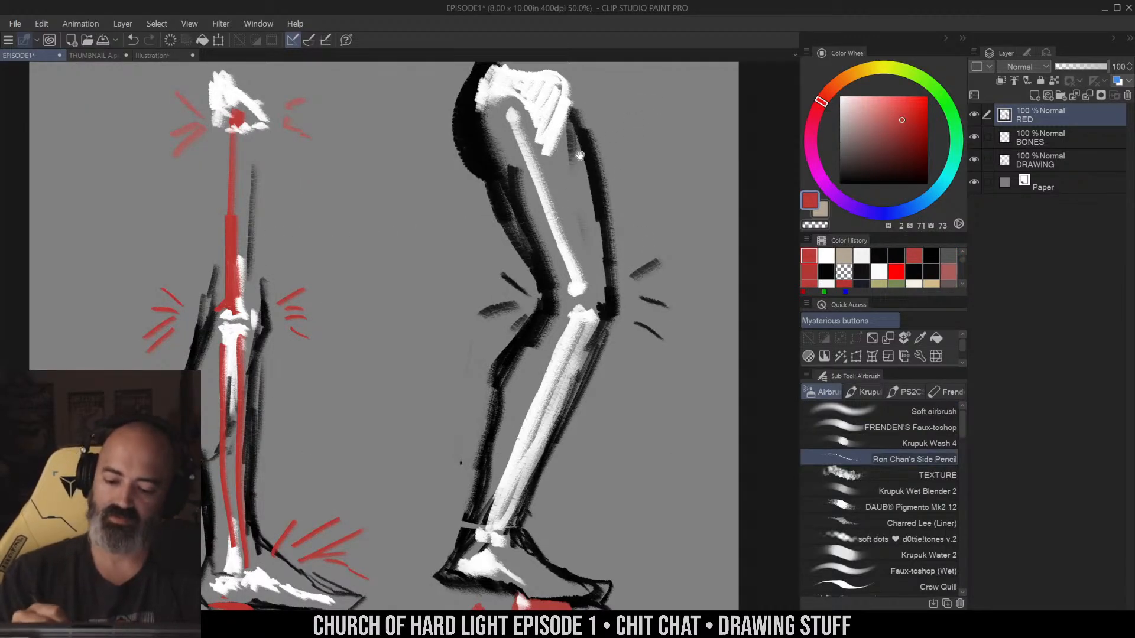
left_click_drag(467, 85, 588, 167)
mouse_move(458, 150)
left_mouse_down()
mouse_move(585, 204)
mouse_move(606, 233)
left_mouse_up()
left_click_drag(491, 189, 615, 266)
left_click_drag(508, 239, 622, 322)
Draw red strokes across the back of the bent leg's knee and down the calf to the ankle
mouse_move(535, 289)
left_mouse_down()
mouse_move(598, 340)
mouse_move(594, 349)
left_mouse_up()
mouse_move(591, 307)
left_mouse_down()
mouse_move(544, 352)
mouse_move(532, 398)
left_mouse_up()
mouse_move(549, 331)
left_mouse_down()
mouse_move(570, 422)
mouse_move(521, 458)
left_mouse_up()
left_click_drag(523, 363, 499, 532)
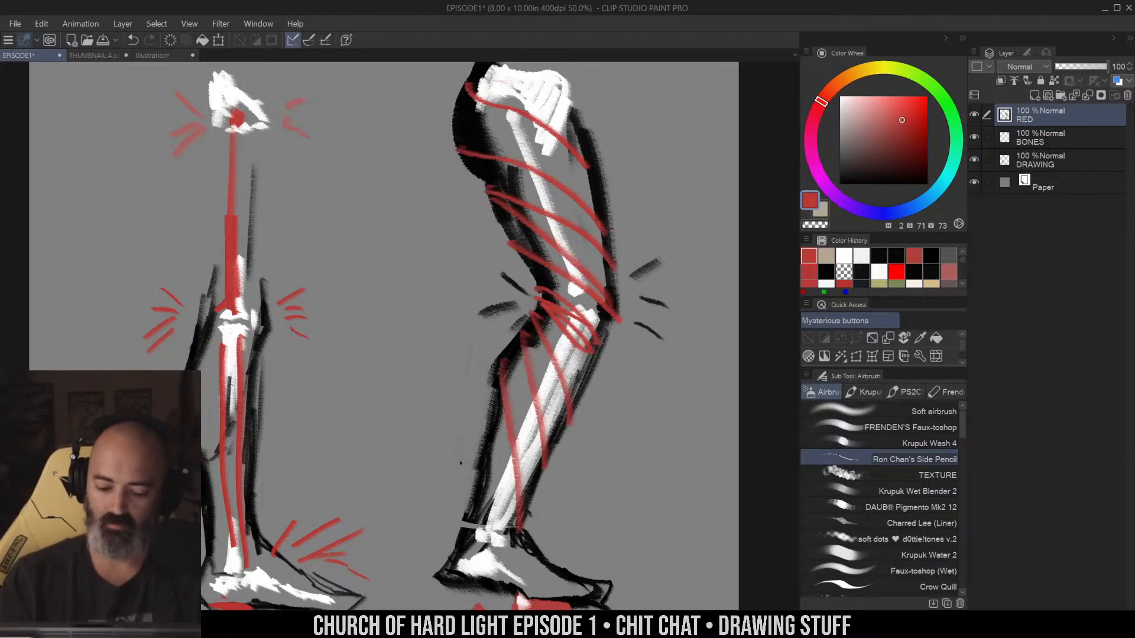
left_click_drag(503, 402, 490, 541)
key("ctrl+space")
left_click(526, 373, "alt")
left_click_drag(616, 334, 609, 317)
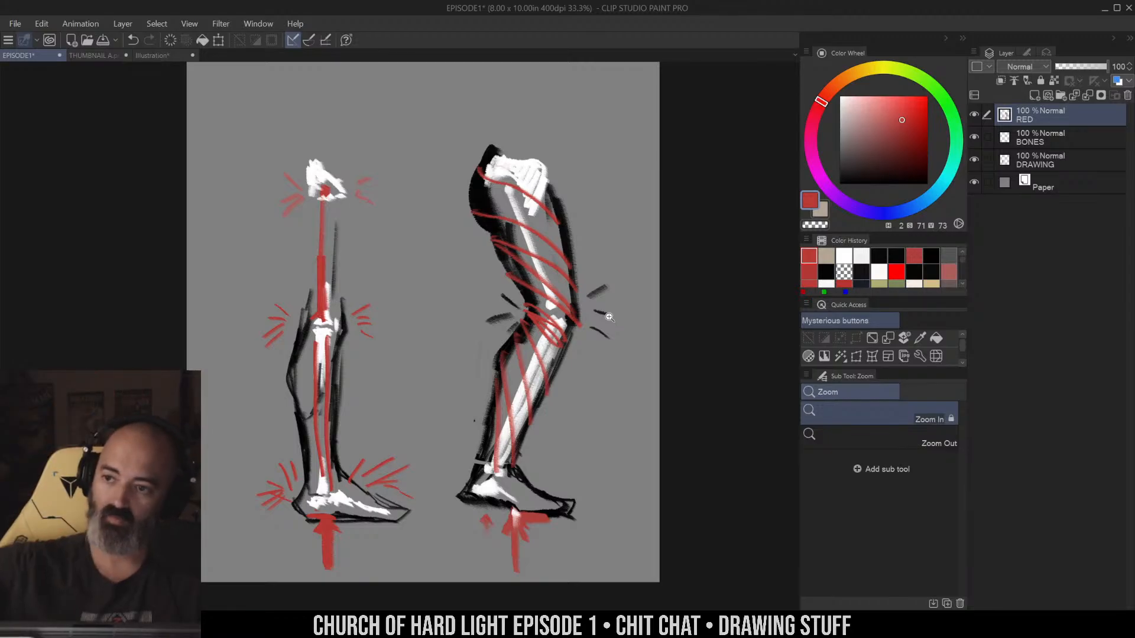
Try a sampled light grey stroke down the bent leg's thigh bone and a black stroke under its heel, undoing both
left_click(513, 520, "alt")
left_click(620, 361, "ctrl+alt")
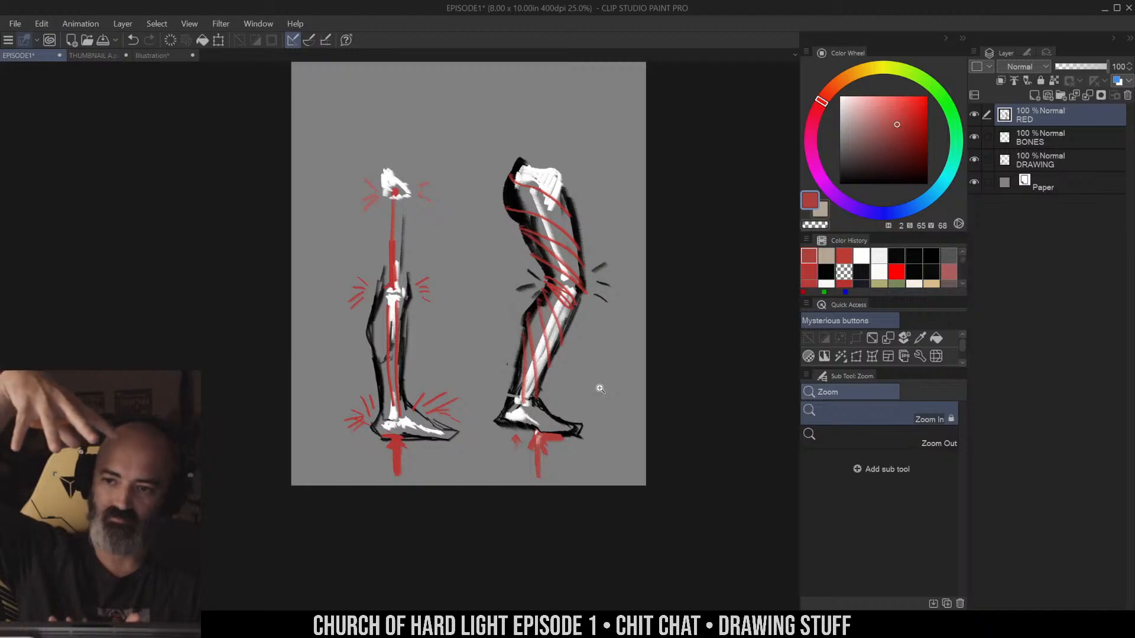
right_click(539, 193)
key("b")
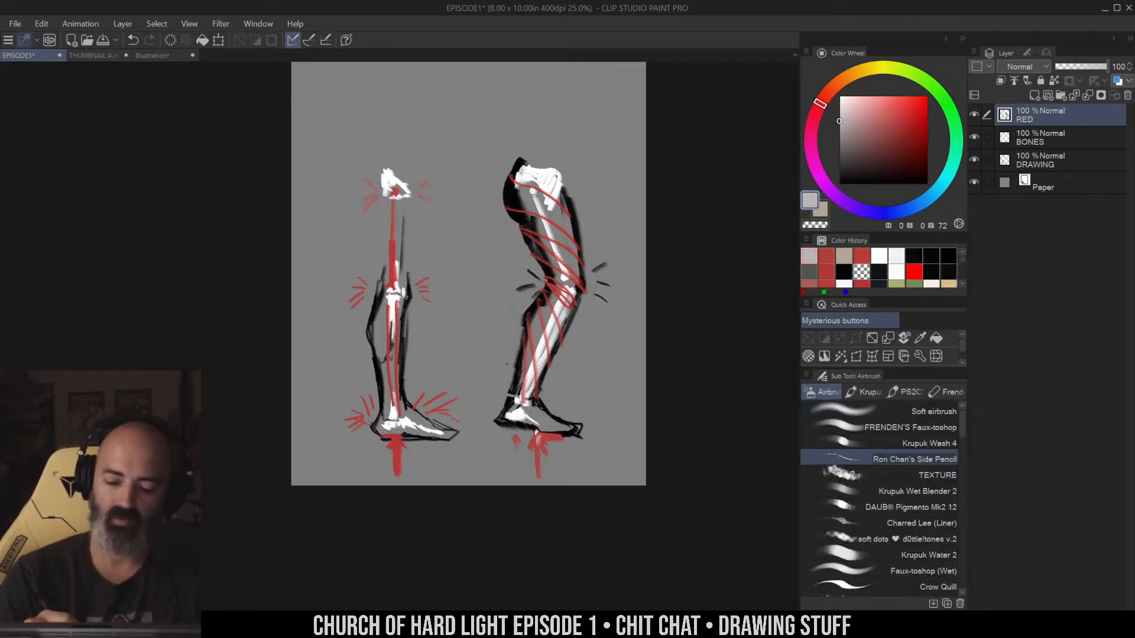
left_click_drag(536, 194, 563, 284)
key("ctrl+z")
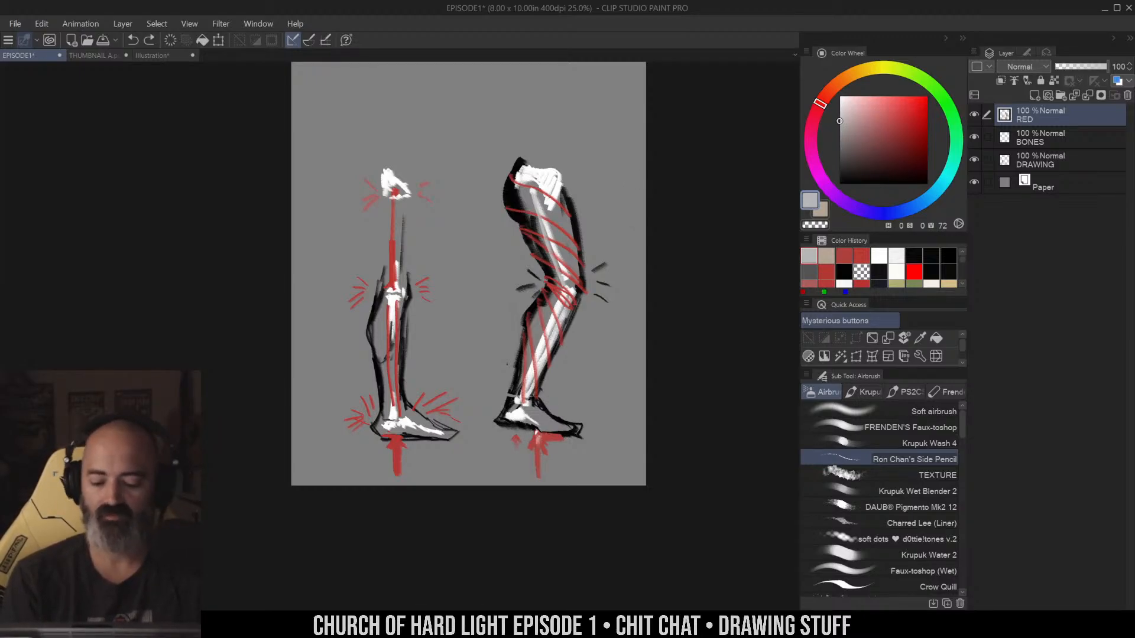
left_click(502, 422, "alt")
left_click_drag(501, 428, 521, 432)
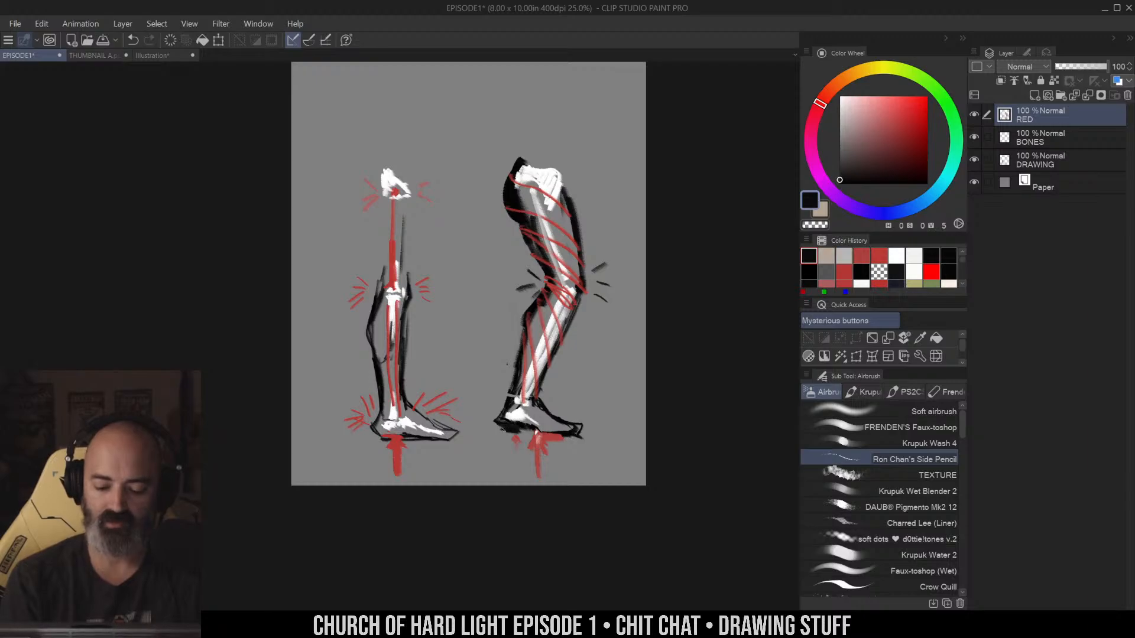
key("ctrl+z")
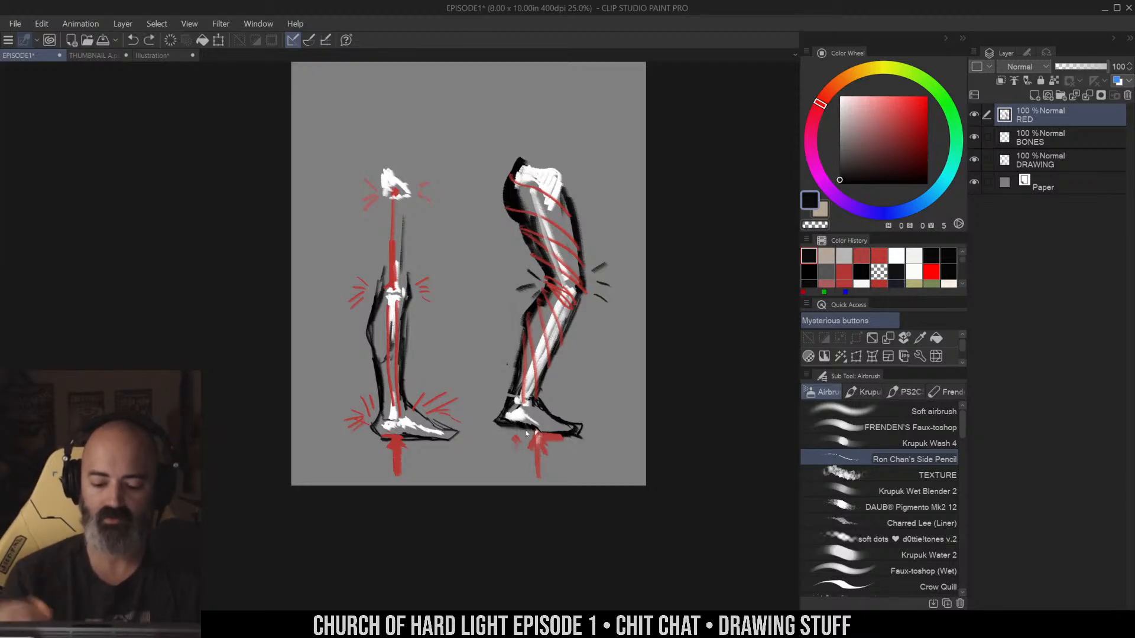
left_click(513, 427)
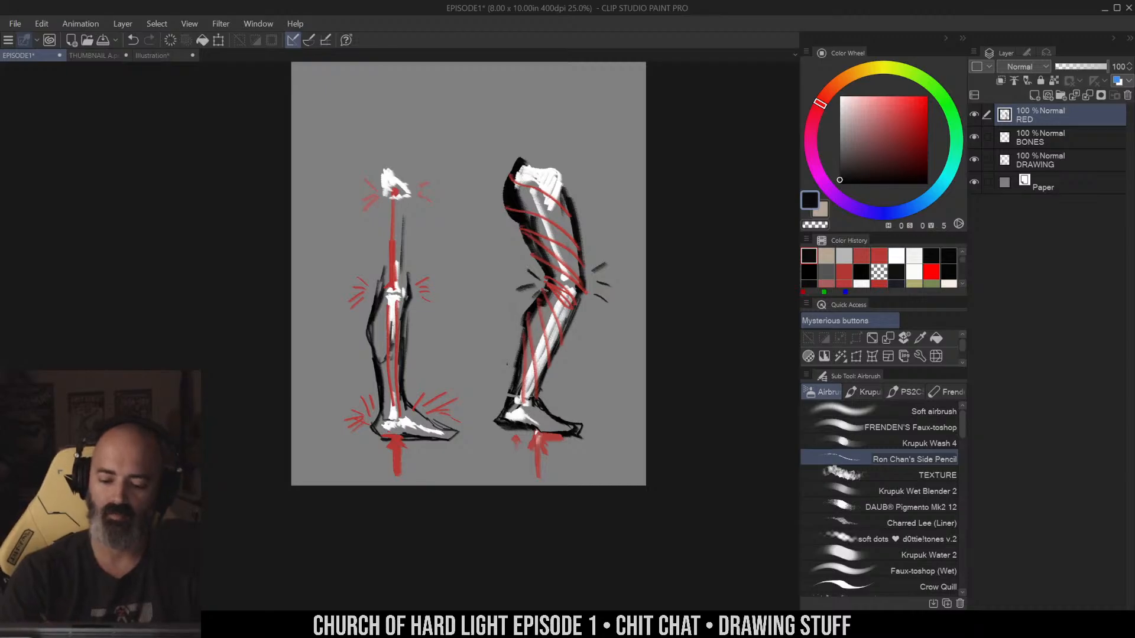
Draw a thin black line along the bent leg's thigh bone
mouse_move(536, 207)
left_mouse_down()
mouse_move(543, 240)
mouse_move(568, 258)
left_mouse_up()
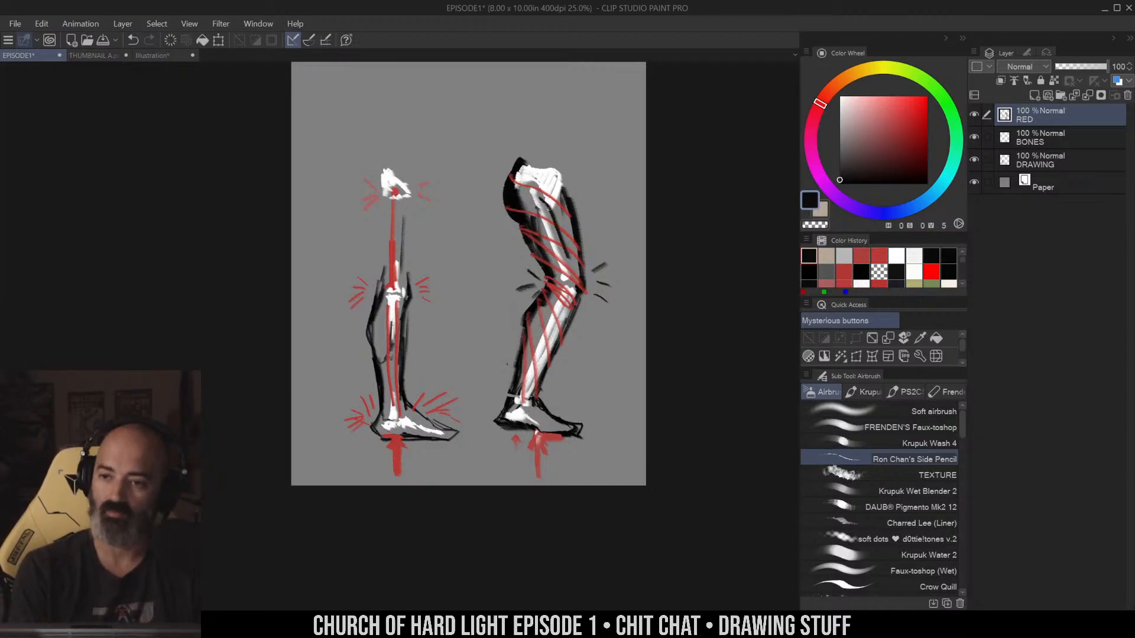
key("super+x")
left_click(684, 233)
key("ctrl+z")
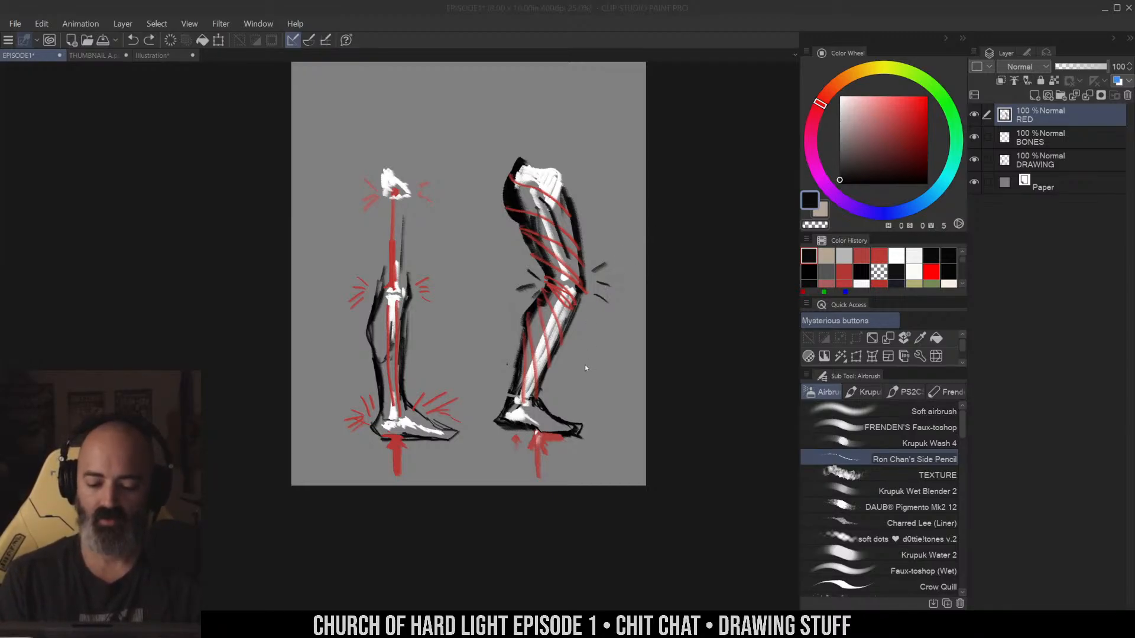
left_click(568, 436)
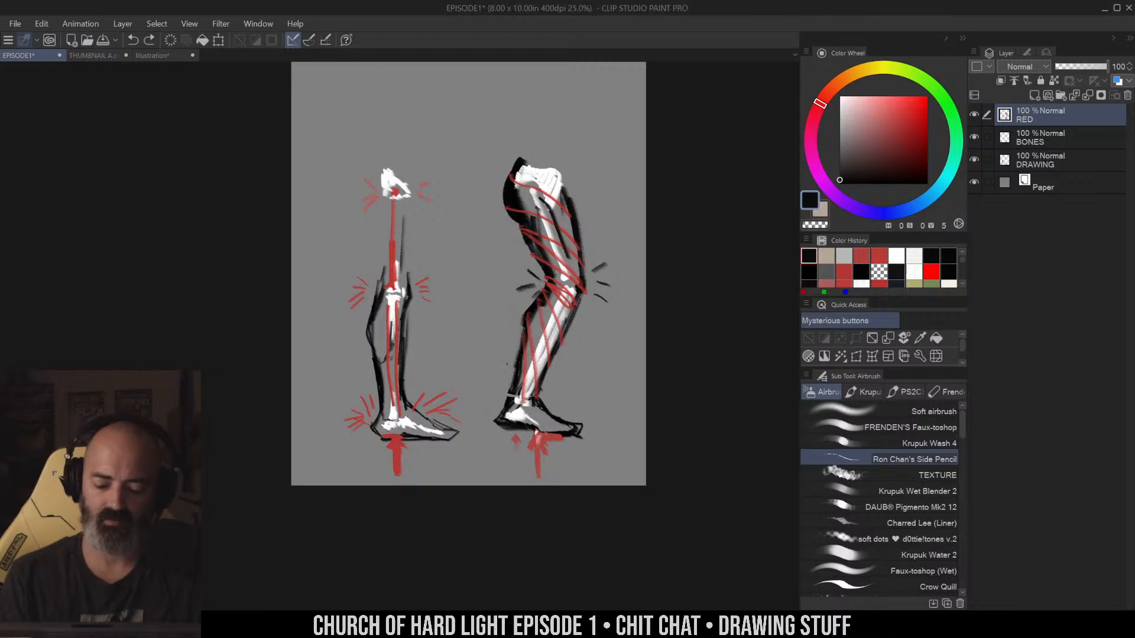
mouse_move(551, 437)
left_mouse_down()
mouse_move(535, 433)
mouse_move(547, 432)
left_mouse_up()
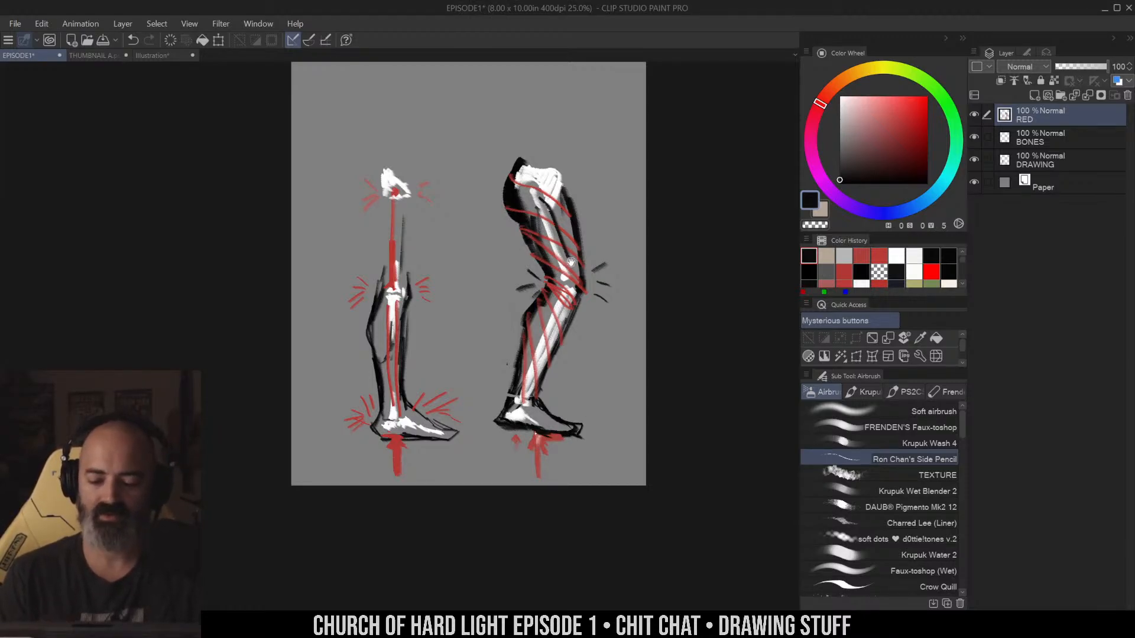
Try a sampled red loop around the straight leg with an upward arrow and a second inner loop, undoing all of them
left_click_drag(572, 260, 614, 302)
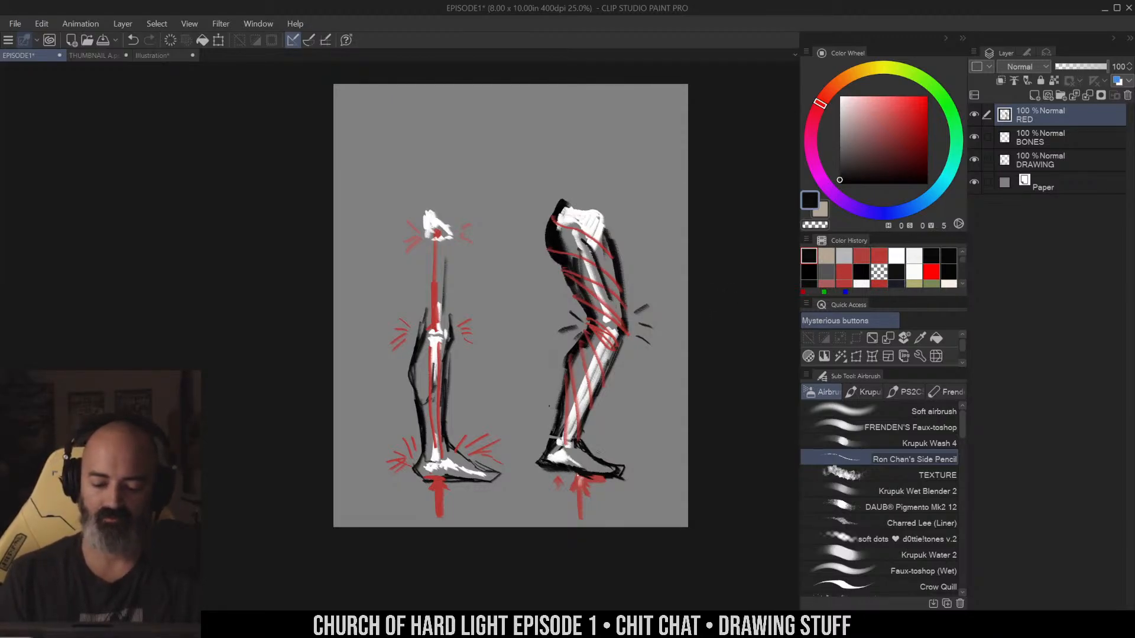
key("m")
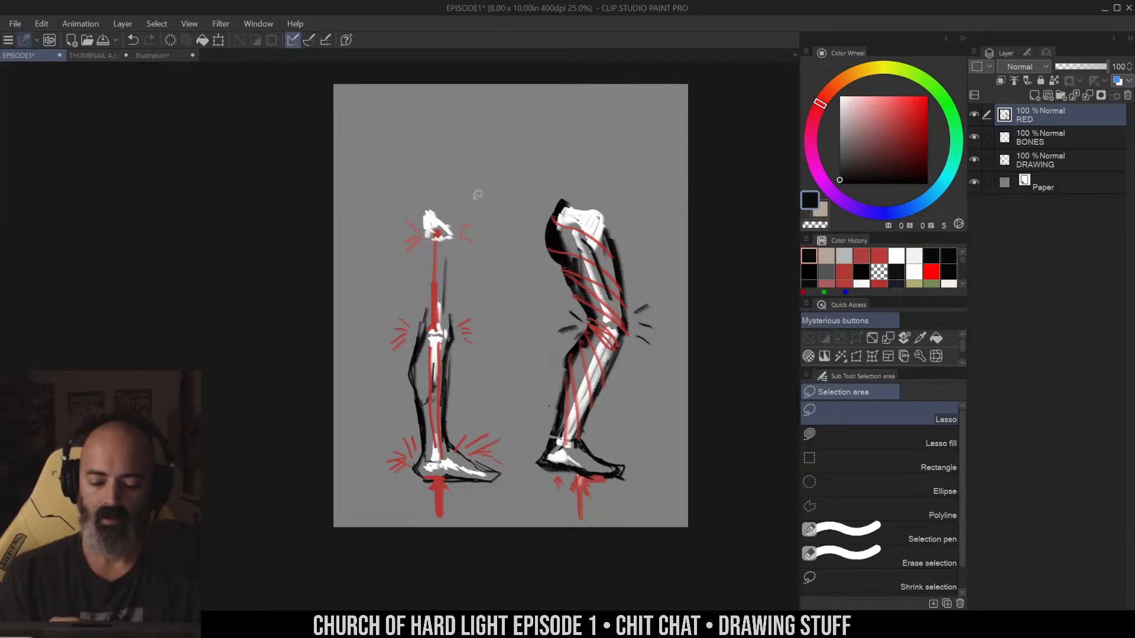
key("b")
left_click(408, 236, "alt")
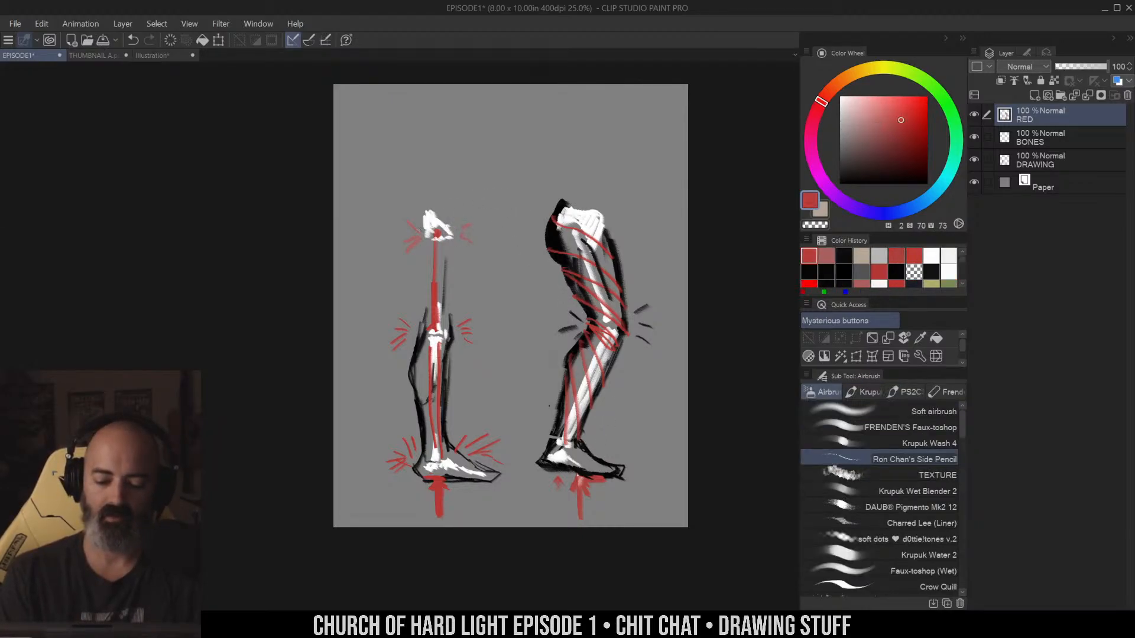
mouse_move(468, 248)
left_mouse_down()
mouse_move(464, 204)
mouse_move(367, 454)
mouse_move(498, 360)
mouse_move(456, 195)
left_mouse_up()
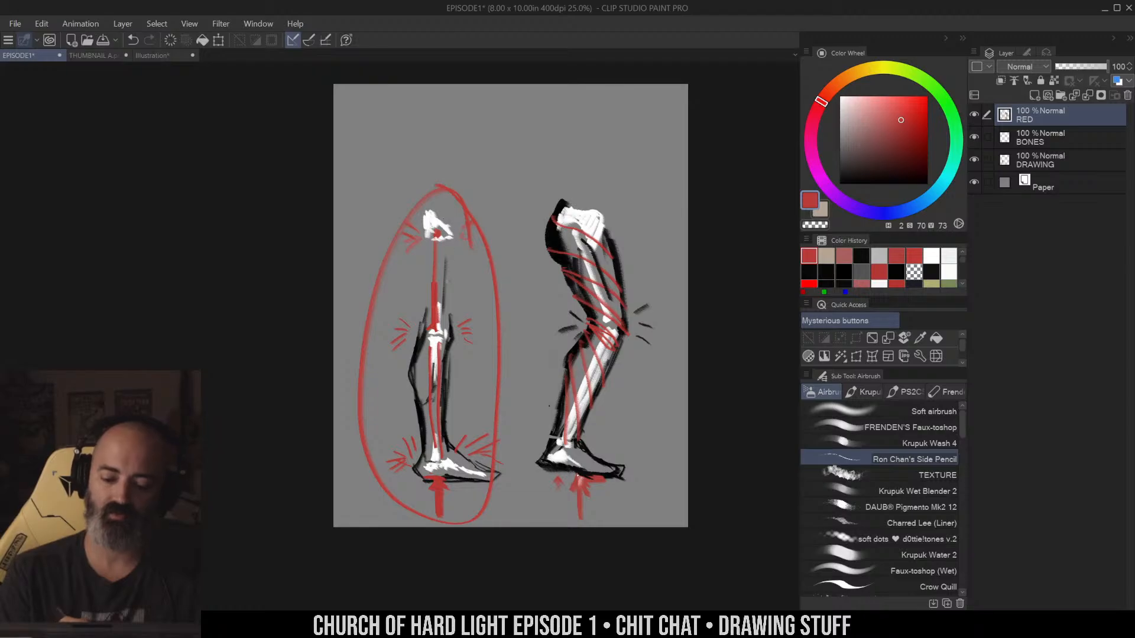
left_click_drag(467, 266, 428, 163)
left_click_drag(462, 124, 484, 160)
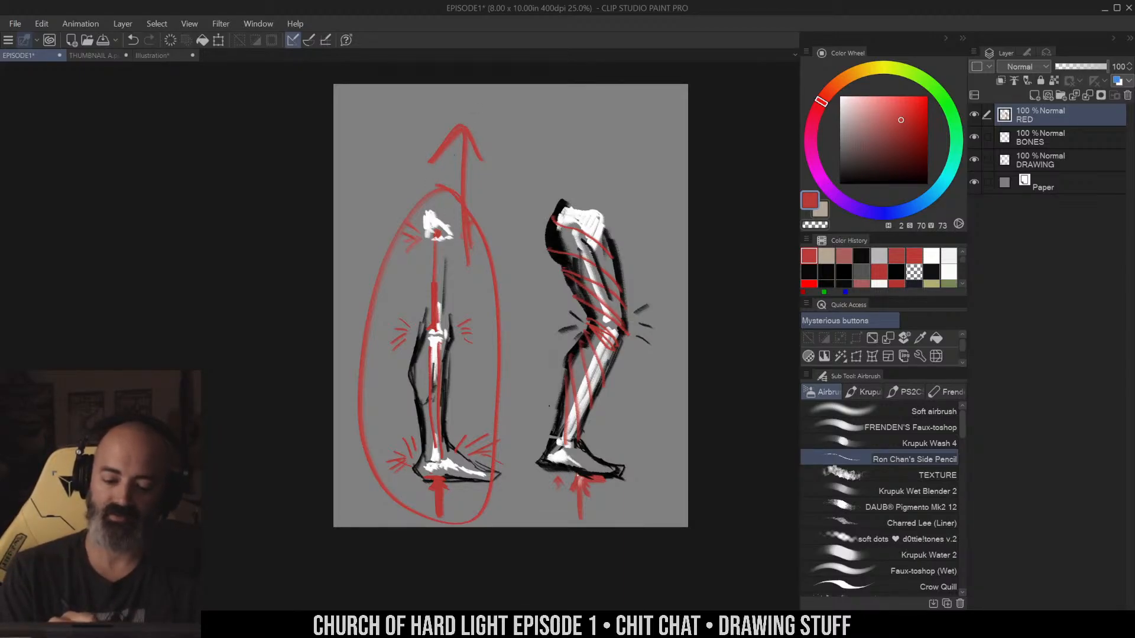
key("ctrl+z")
key("ctrl+z")
mouse_move(488, 484)
left_mouse_down()
mouse_move(454, 494)
mouse_move(456, 467)
left_mouse_up()
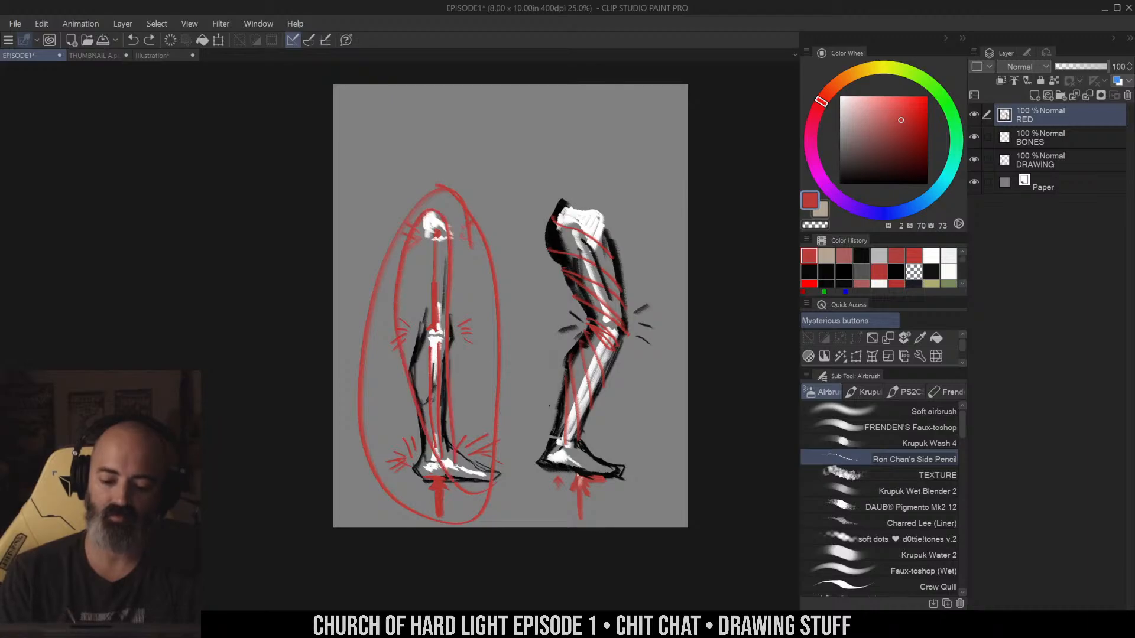
key("ctrl+z")
key("ctrl+z")
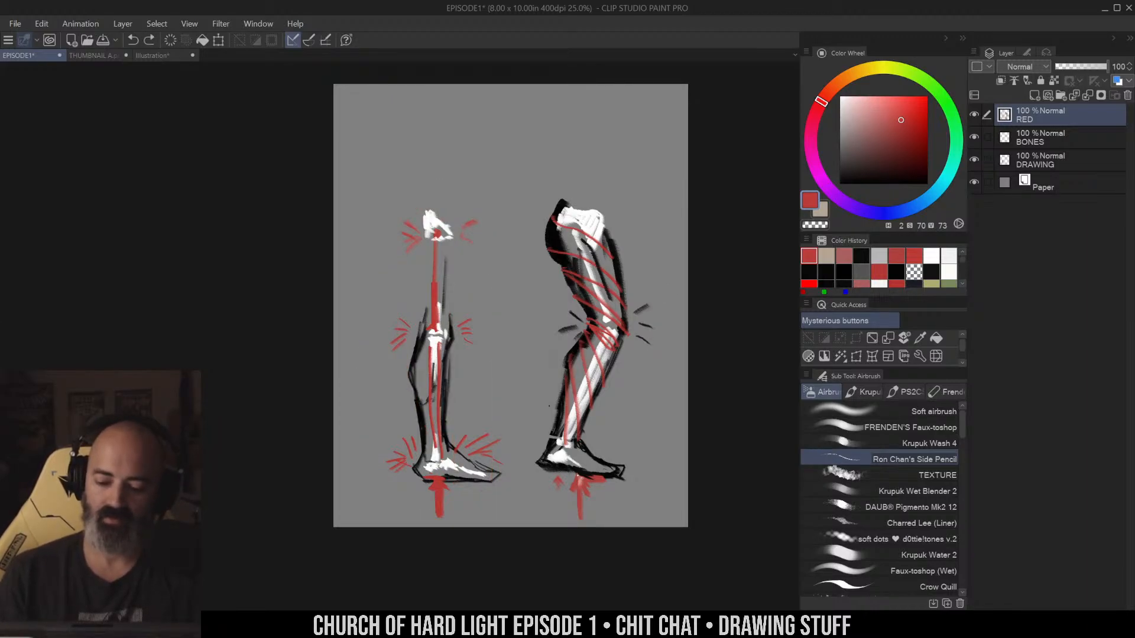
Try a large red loop around the whole bent leg and undo it
mouse_move(615, 481)
left_mouse_down()
mouse_move(645, 307)
mouse_move(600, 527)
left_mouse_up()
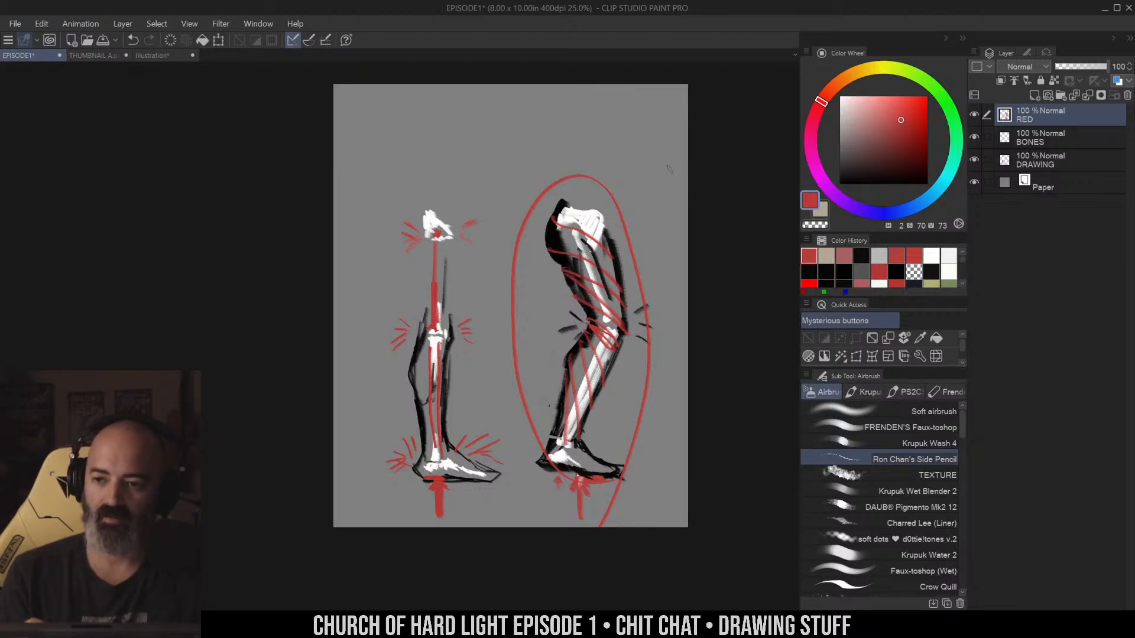
key("m")
left_click_drag(675, 281, 656, 271)
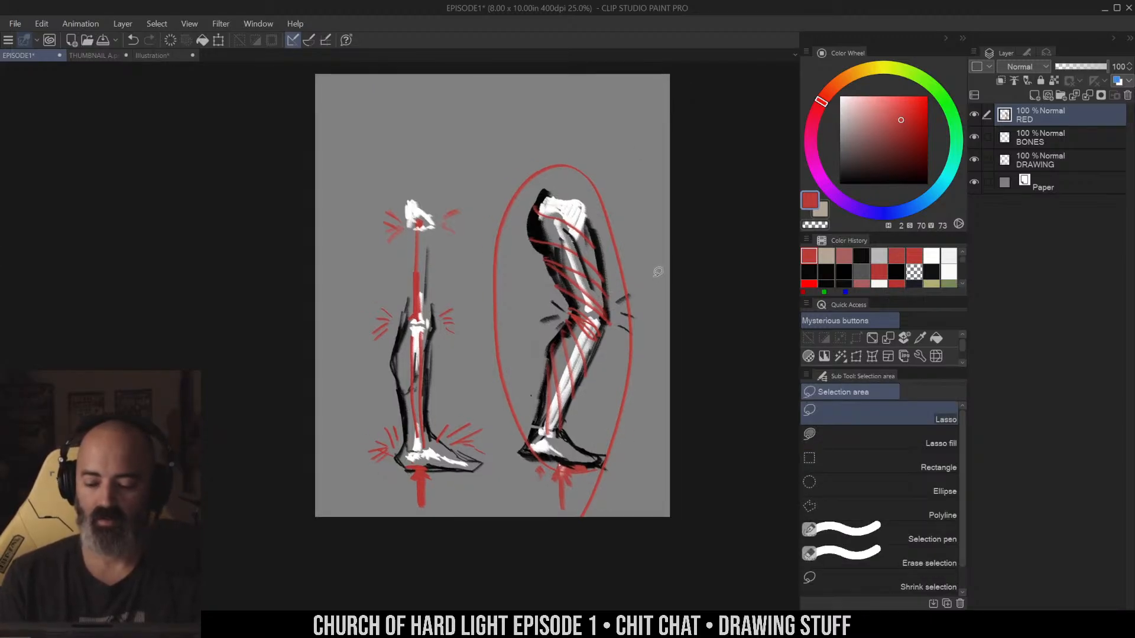
key("ctrl+z")
left_click_drag(578, 318, 586, 319)
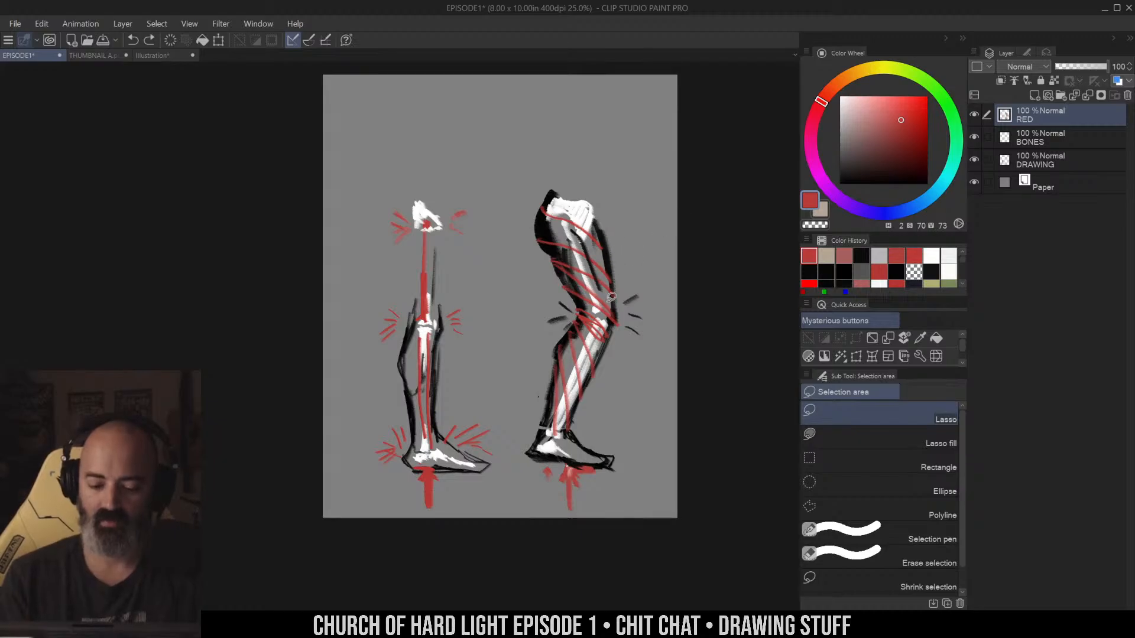
key("ctrl+t")
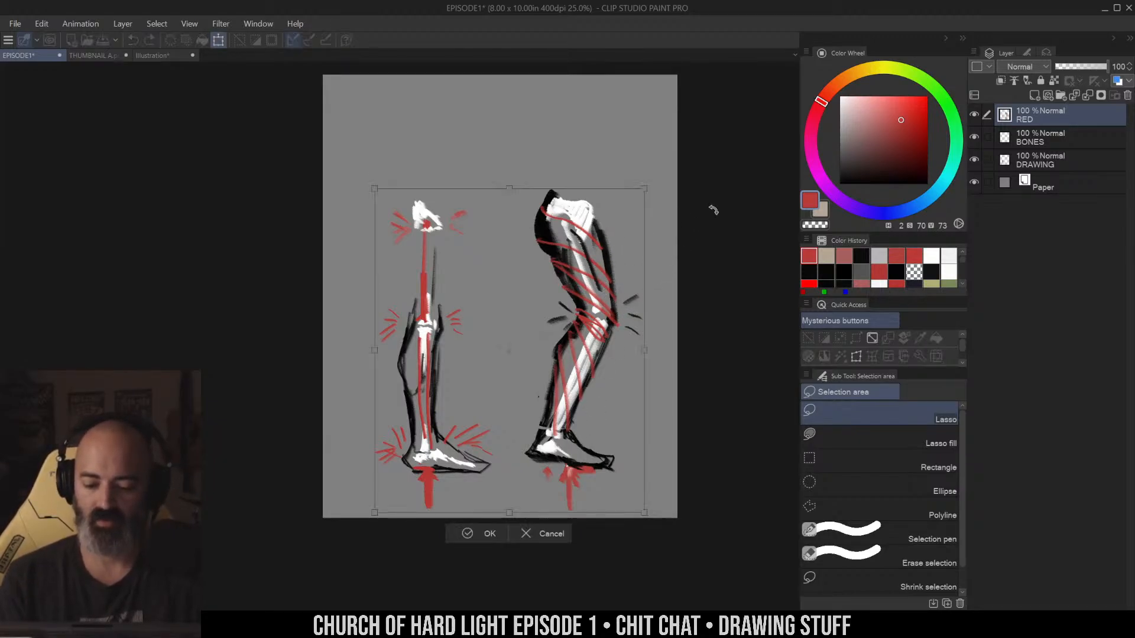
left_click_drag(589, 317, 590, 269)
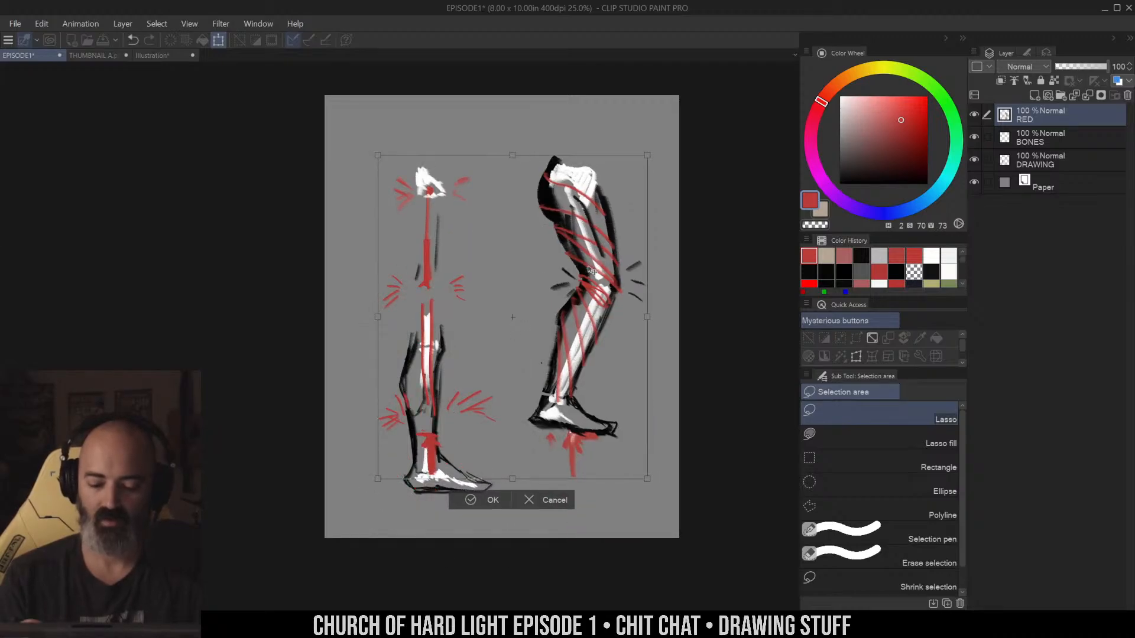
key("ctrl+z")
left_click(552, 551)
Select the RED, BONES and DRAWING layers together and move both leg studies slightly up the canvas
left_click(1041, 137, "ctrl")
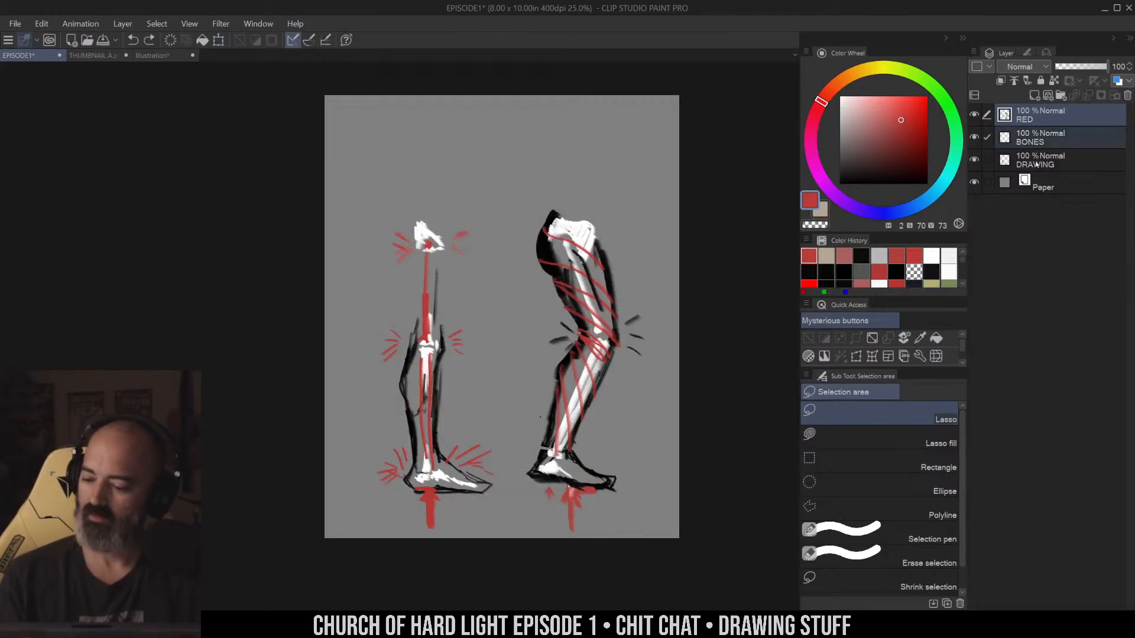
left_click(1041, 160, "ctrl")
key("ctrl+t")
left_click_drag(580, 309, 576, 267)
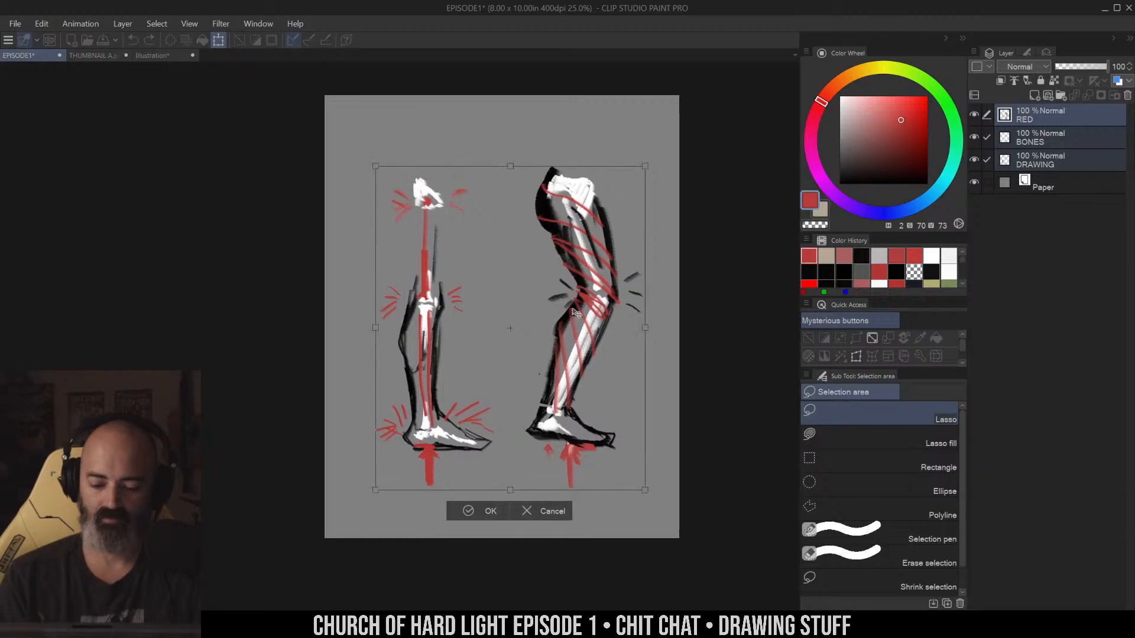
left_click(489, 508)
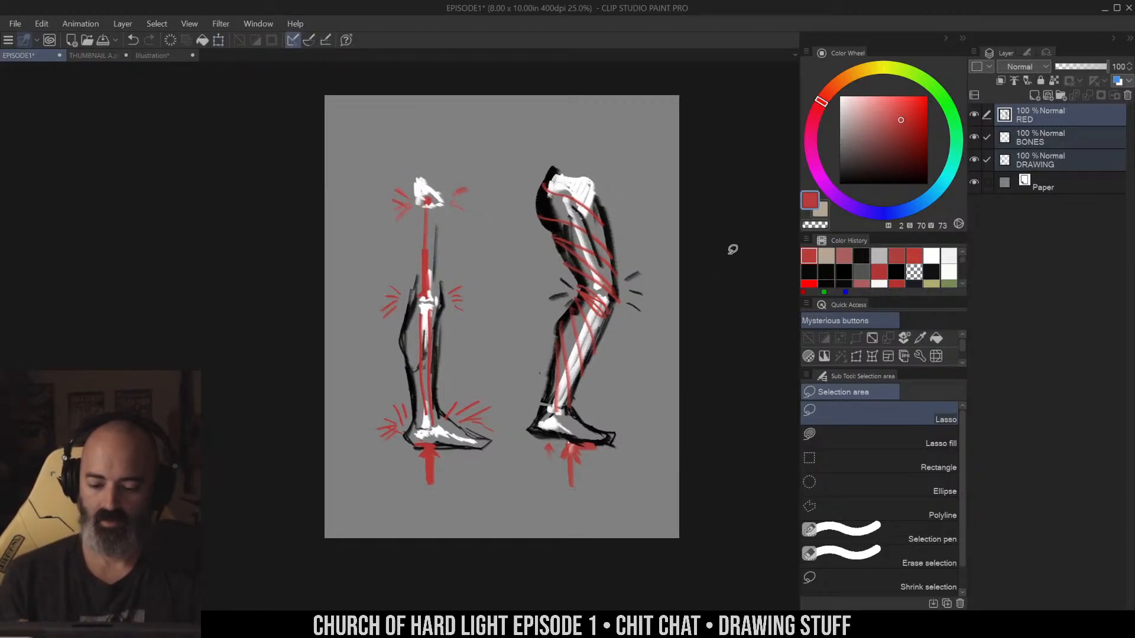
Group the RED, BONES and DRAWING layers in a folder named ANKLES KNEES HIPS and rename that folder FEET
right_click(1041, 117)
left_click(1059, 184)
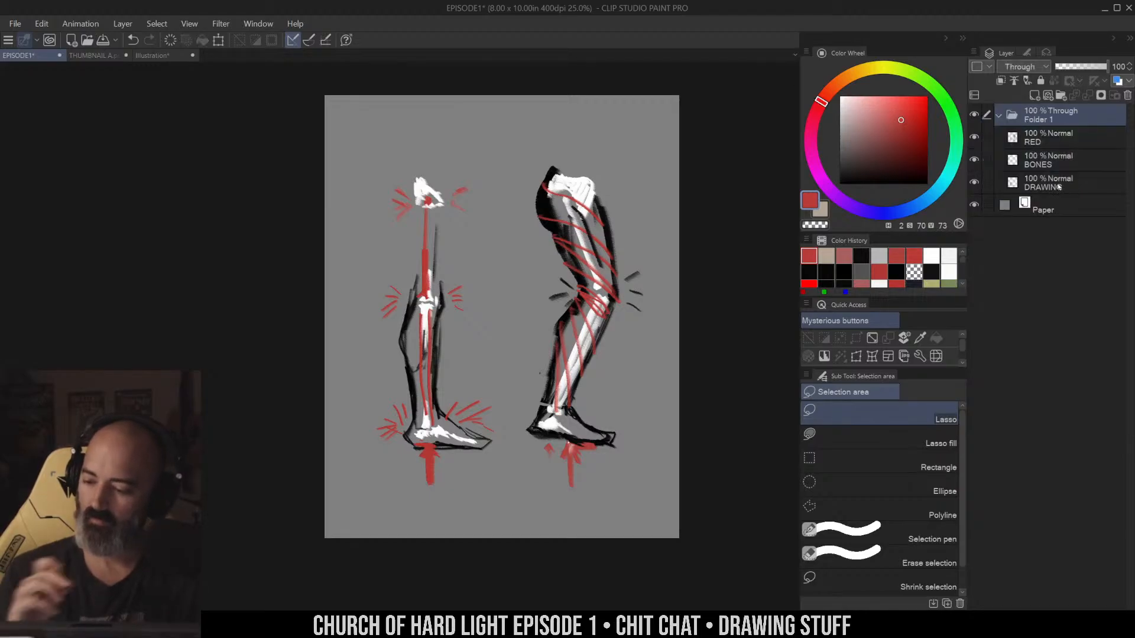
double_click(1035, 112)
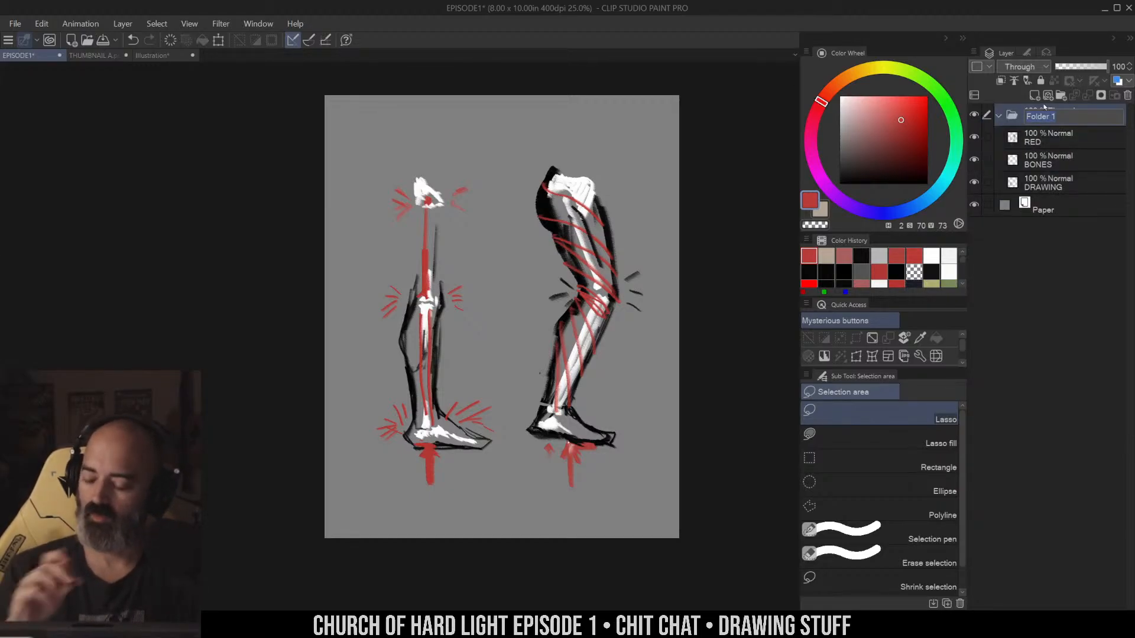
type("ANKLES")
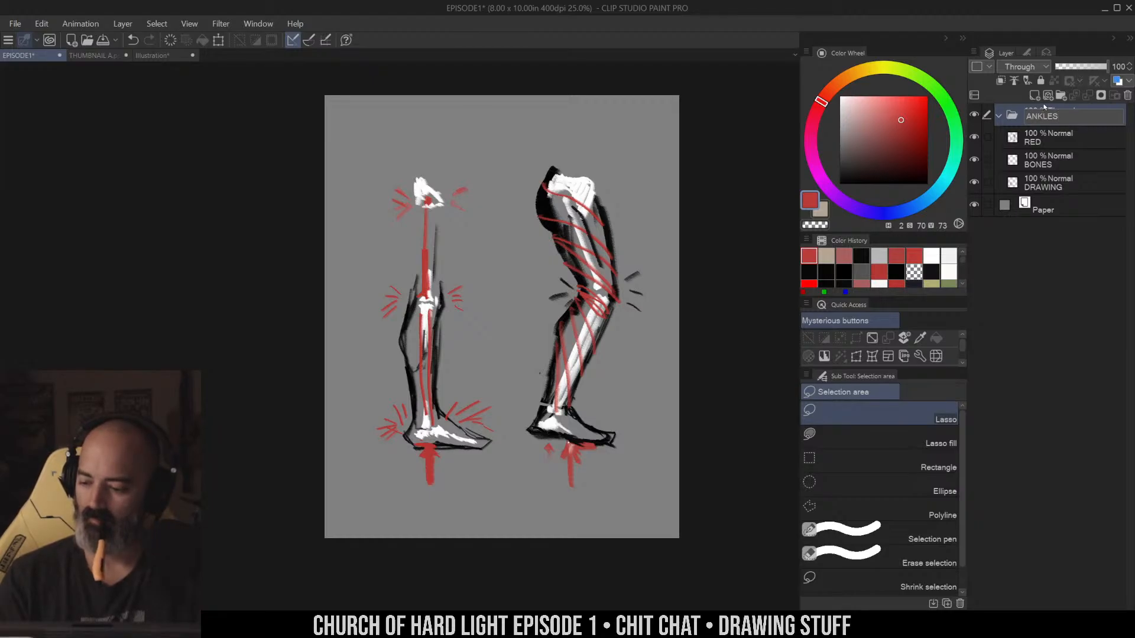
type(" KNEES HIP")
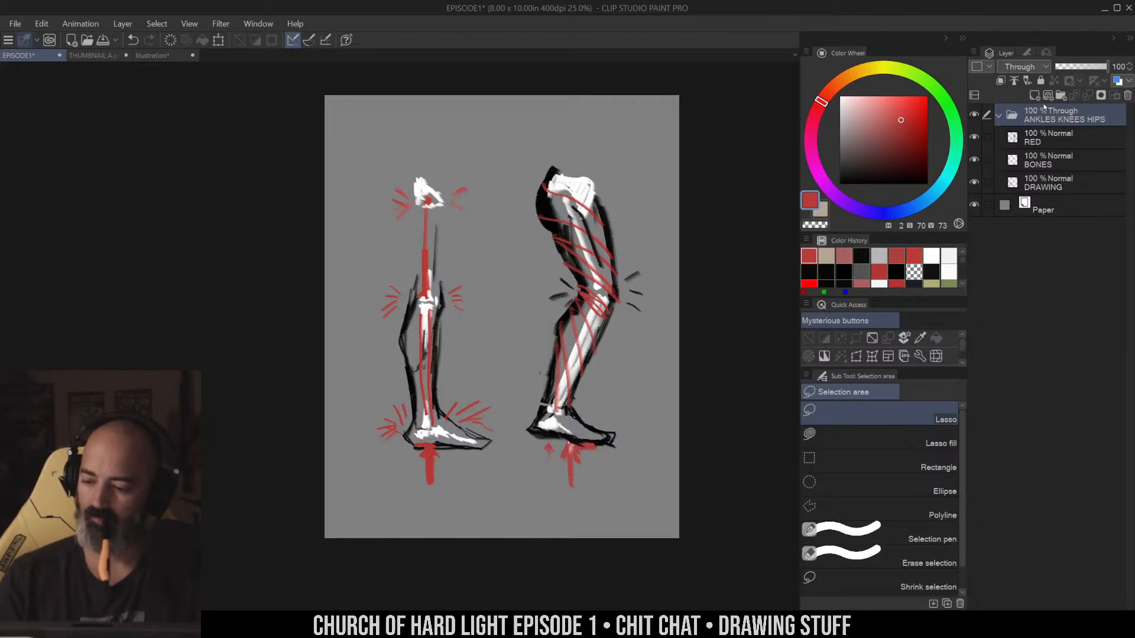
type("S")
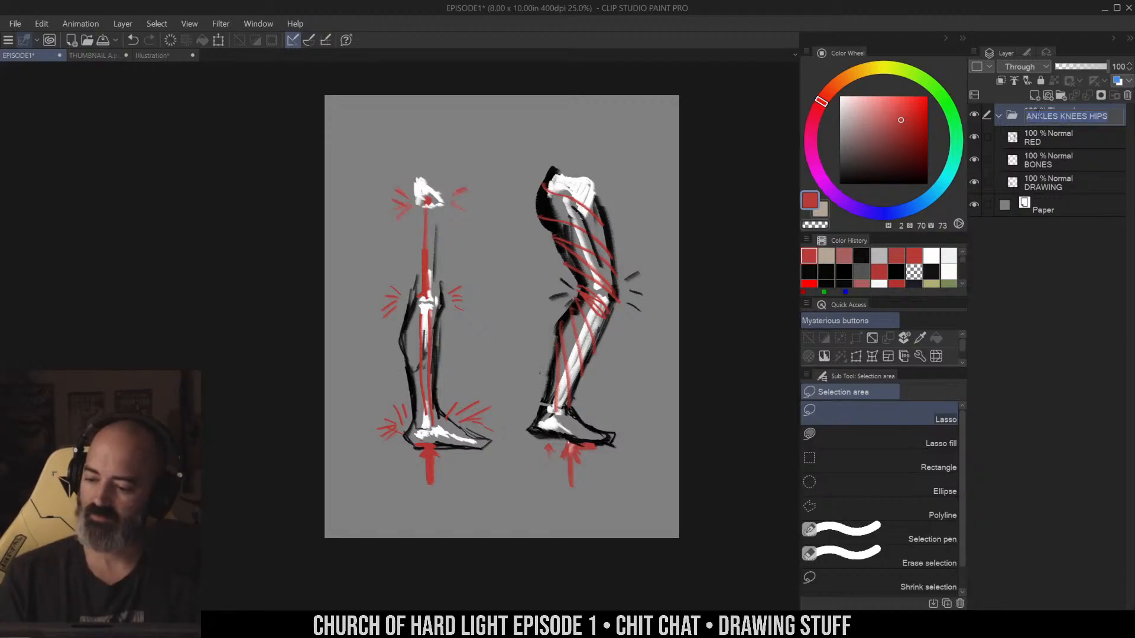
key("Return")
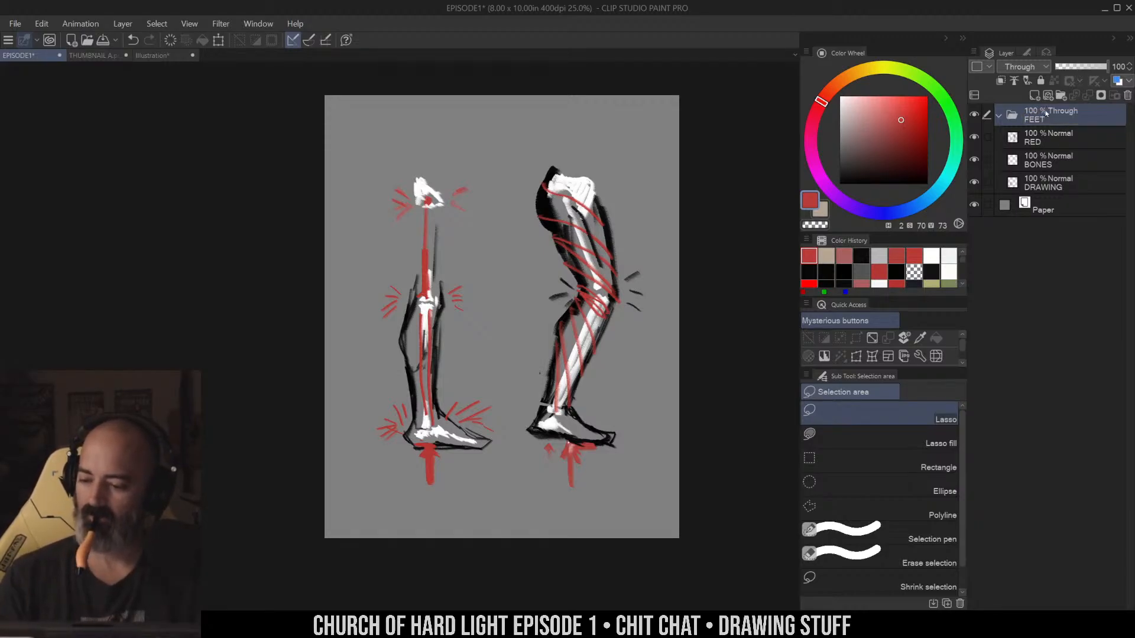
Scale the FEET folder's two leg studies down to about two thirds and move them to the lower-left part of the canvas
left_click(998, 116)
left_click(998, 116)
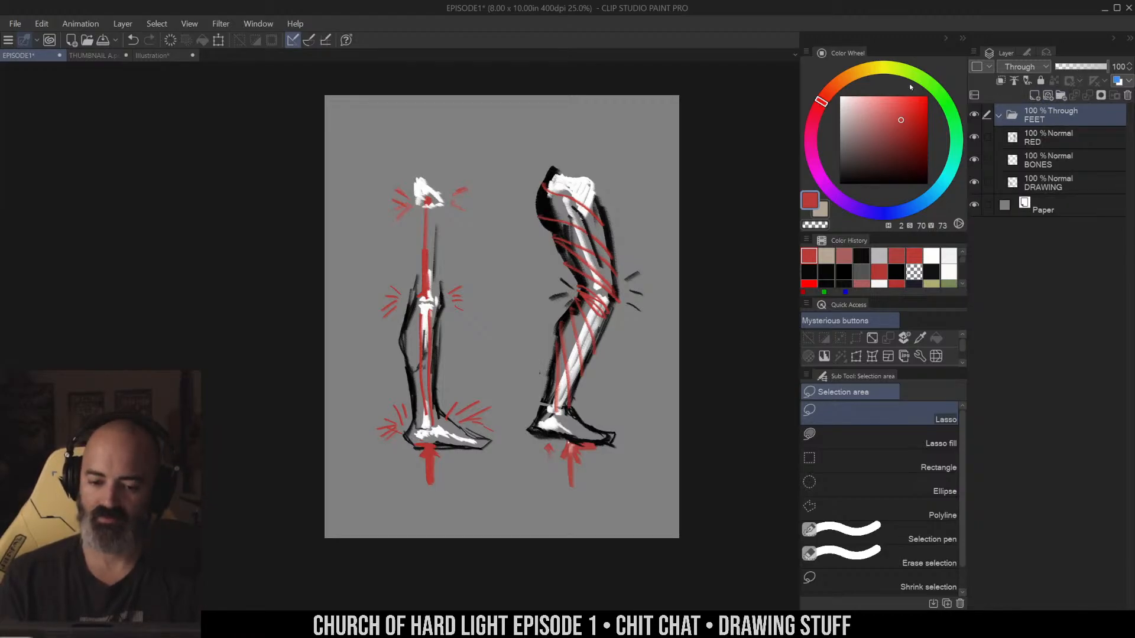
left_click(1034, 133)
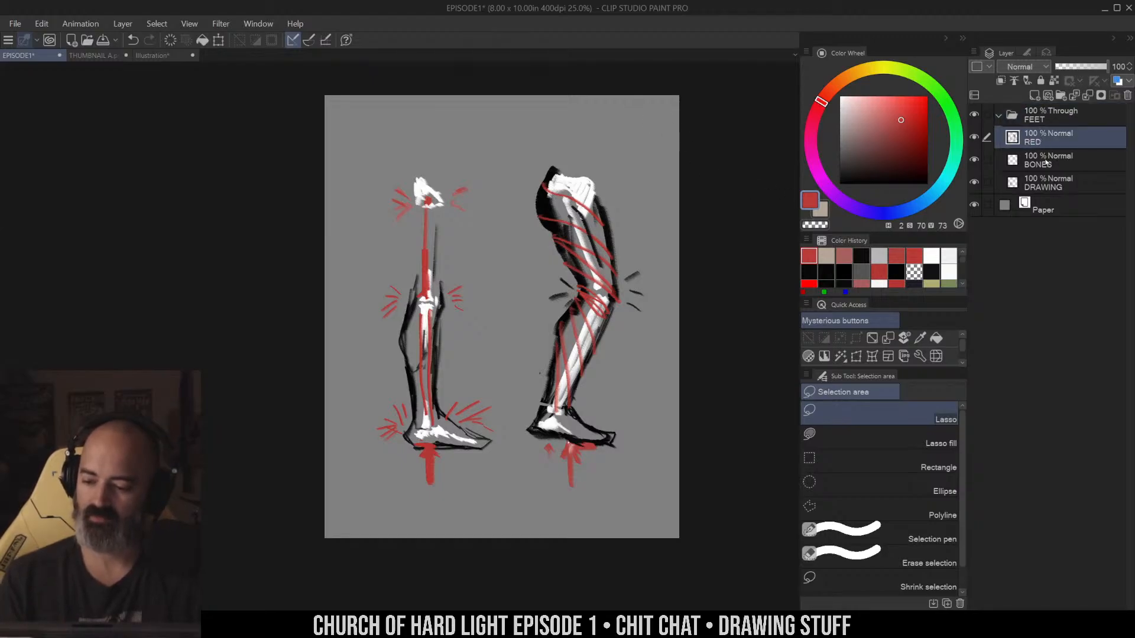
left_click(1078, 117)
key("ctrl+t")
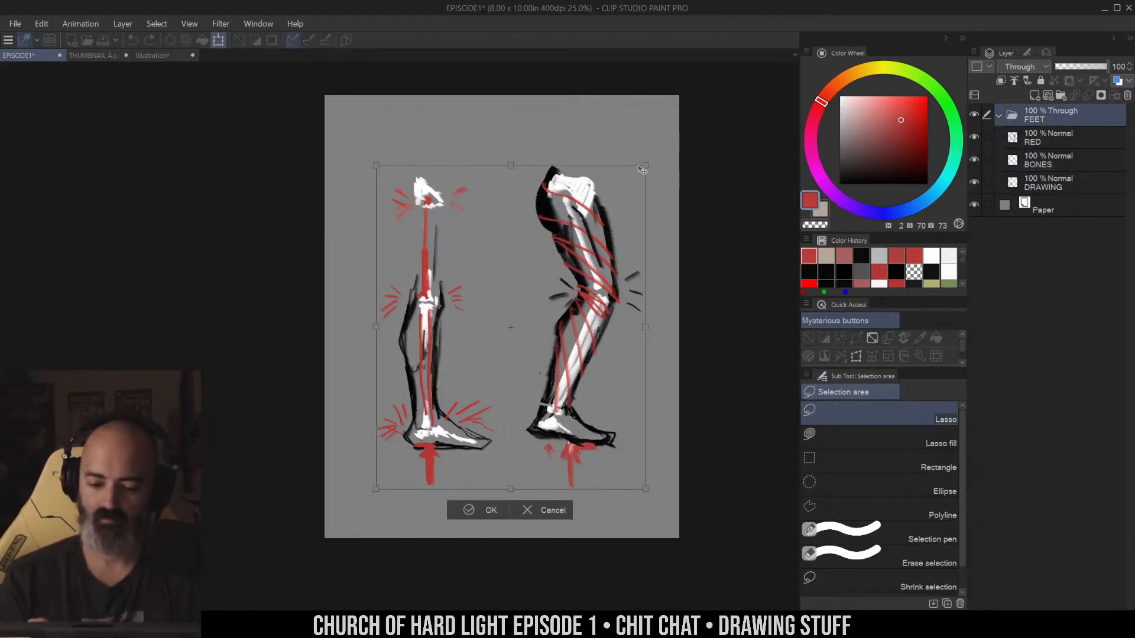
left_click_drag(643, 170, 580, 265)
left_click_drag(528, 381, 514, 418)
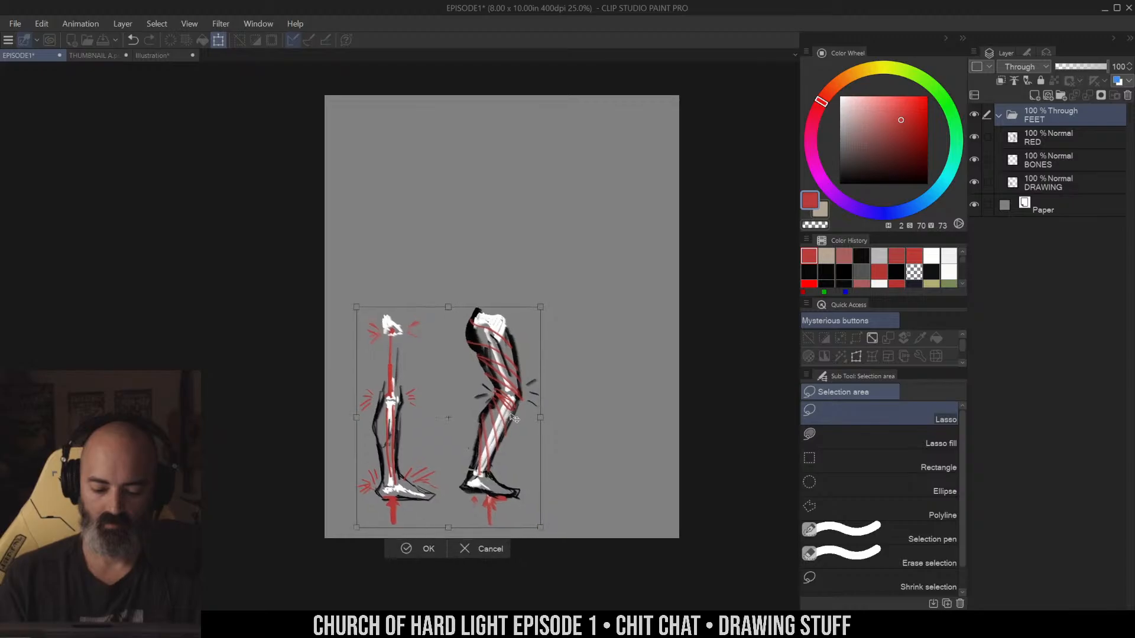
left_click(408, 548)
Switch to Ron Chan's Side Pencil and set the drawing colour to black
left_click(532, 222)
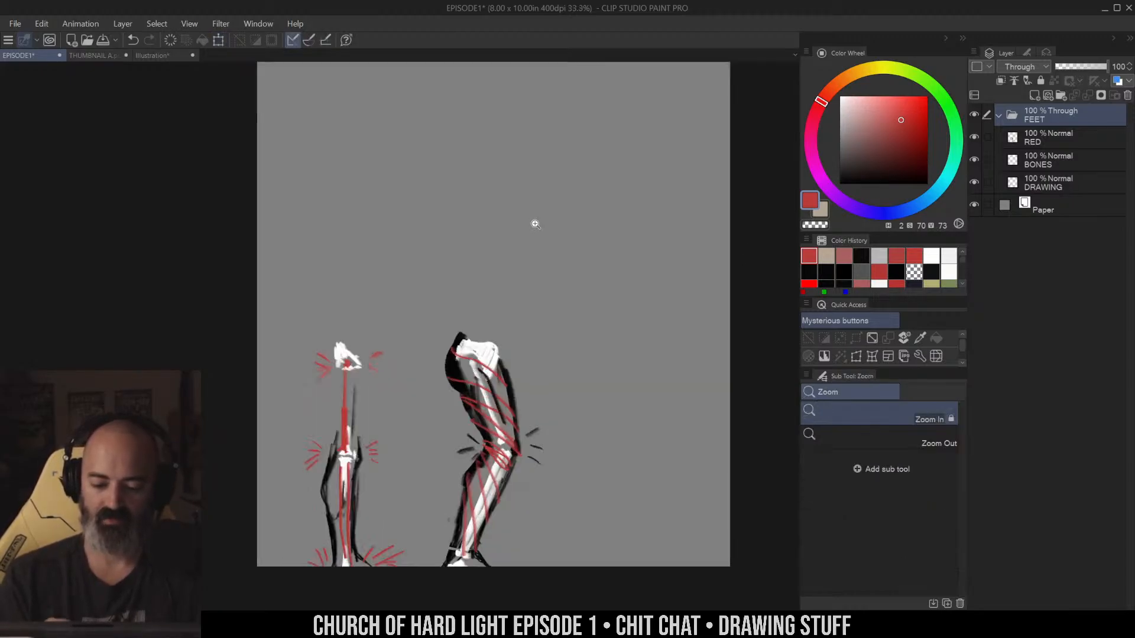
mouse_move(532, 222)
left_mouse_down()
mouse_move(600, 278)
mouse_move(603, 304)
left_mouse_up()
left_click(600, 278)
key("b")
left_click_drag(858, 158, 839, 185)
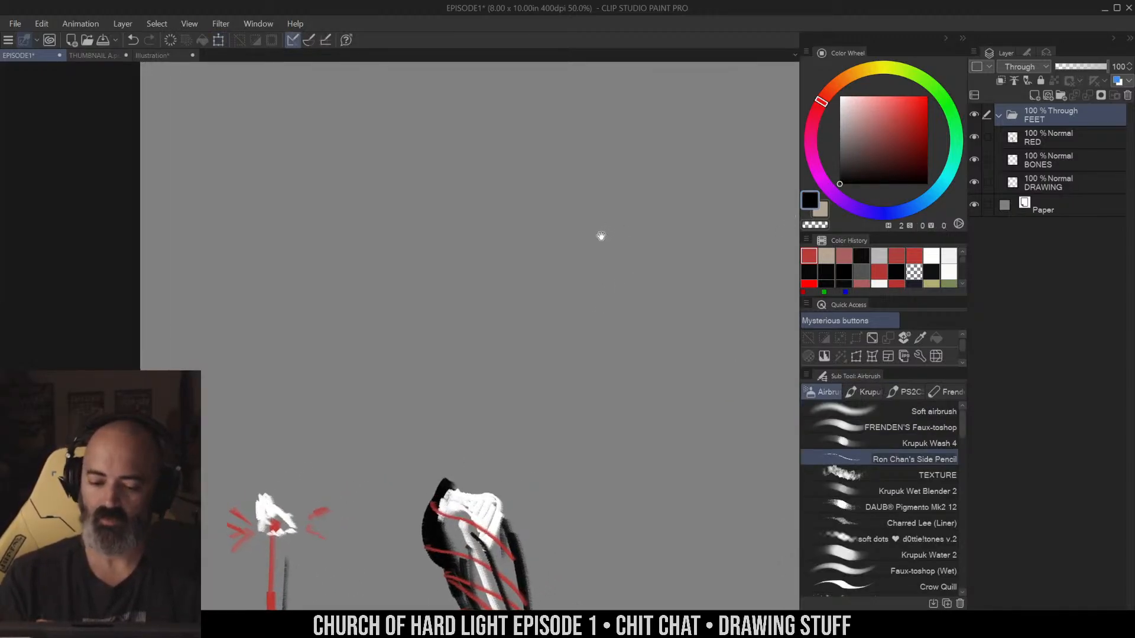
left_click_drag(600, 235, 629, 228)
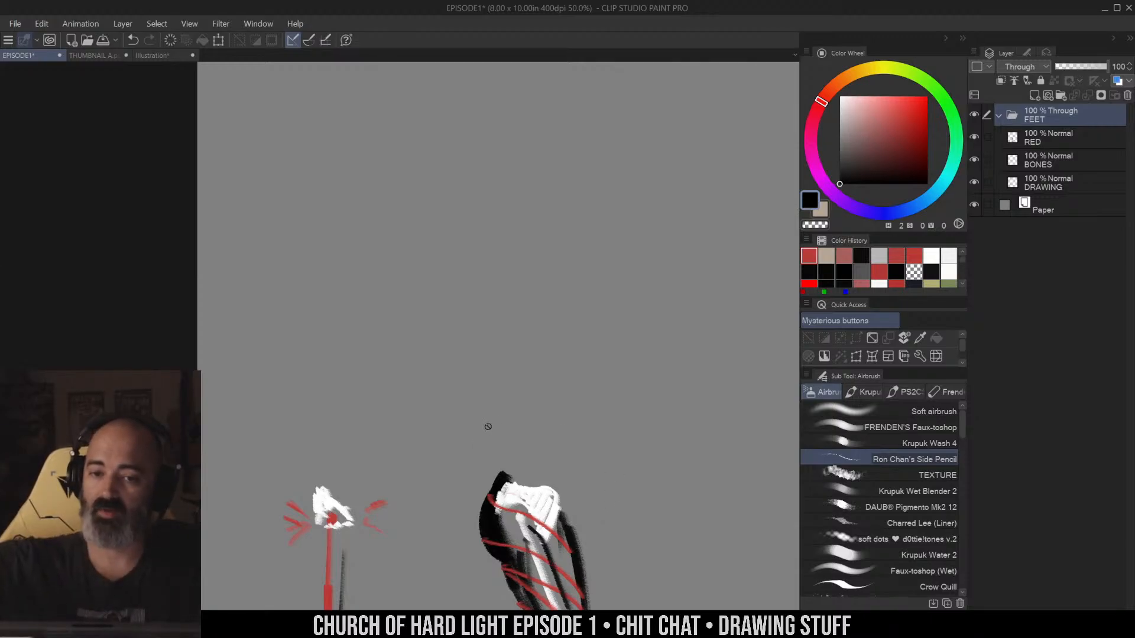
left_click_drag(601, 284, 613, 305)
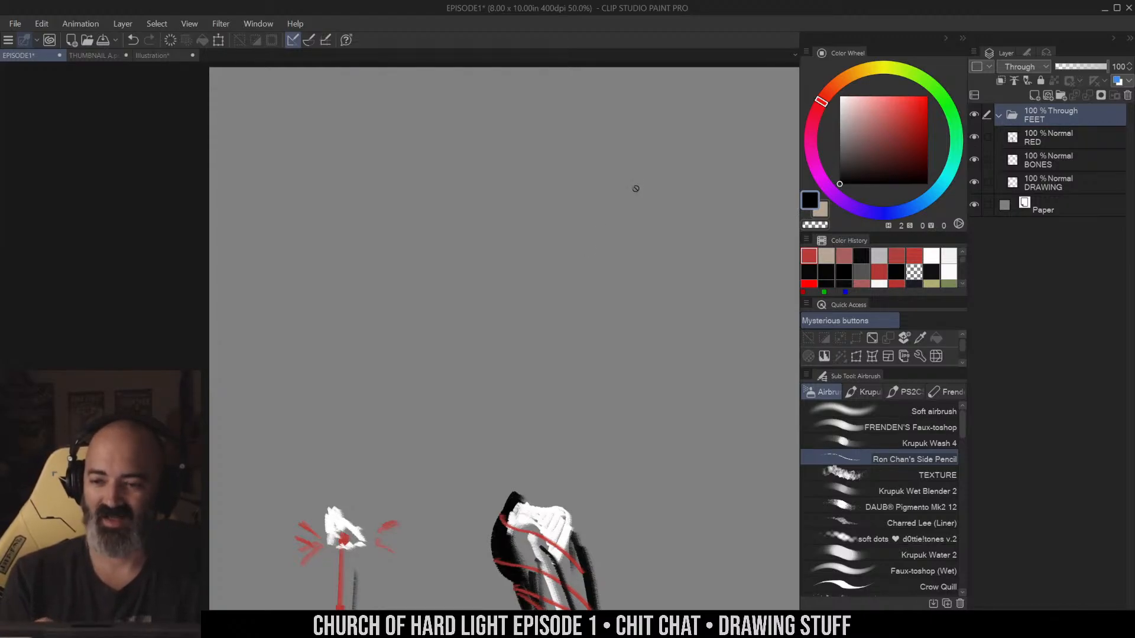
Add a new layer above the FEET folder
left_click(1039, 142)
left_click(1044, 183)
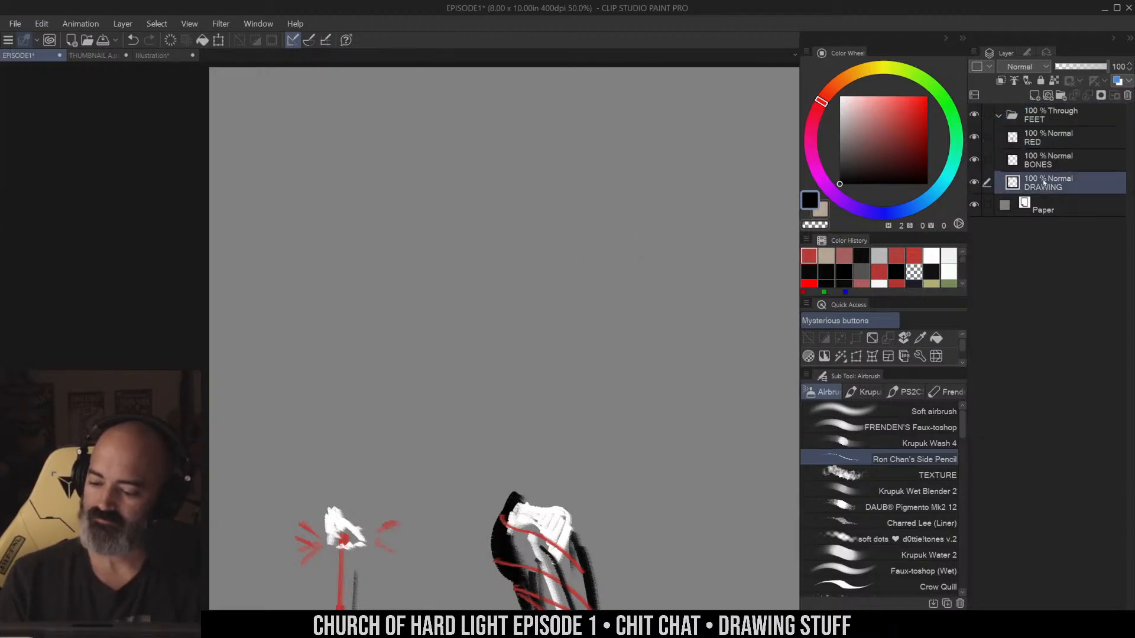
left_click(1028, 116)
left_click(1034, 95)
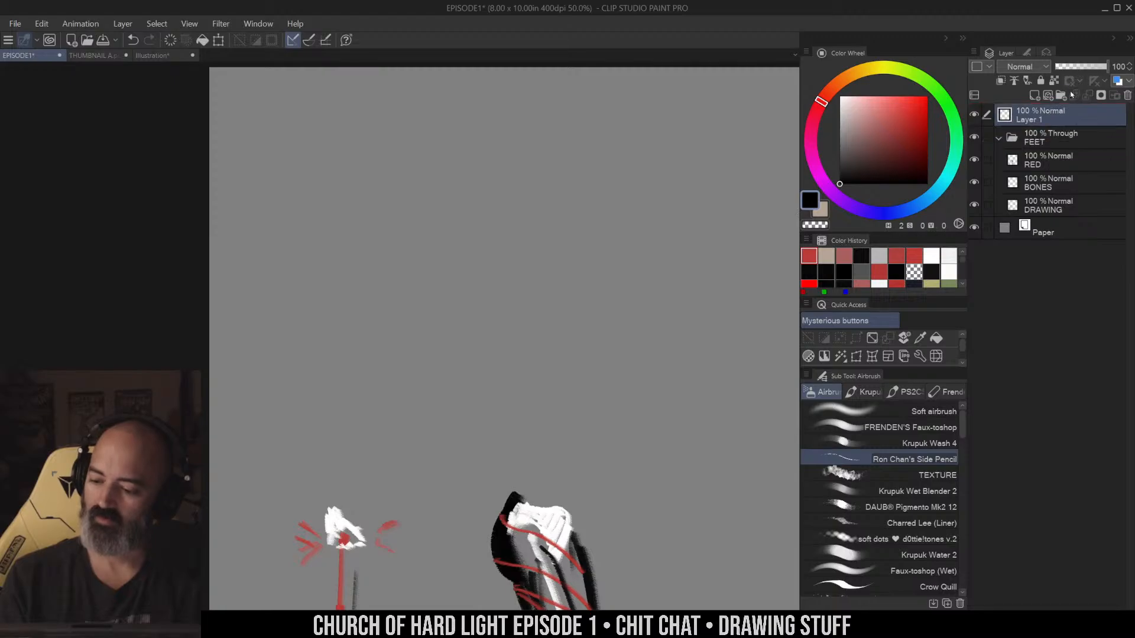
Try a short shaded mark and a first thigh stroke in the empty upper canvas, undoing each
left_click_drag(489, 228, 585, 266)
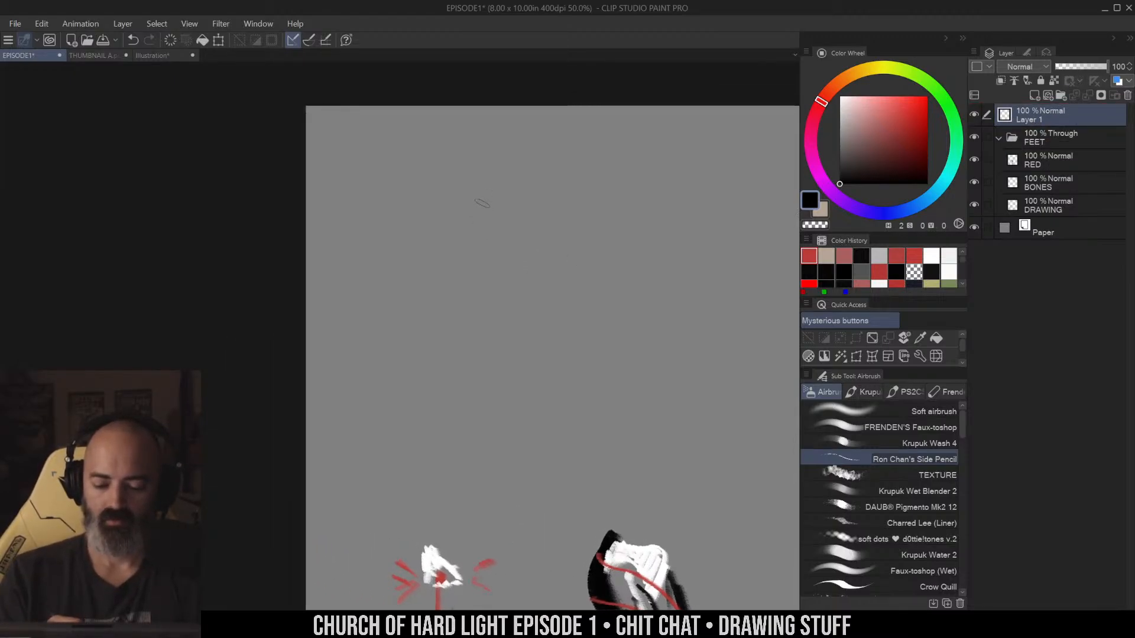
left_click(499, 210, "ctrl")
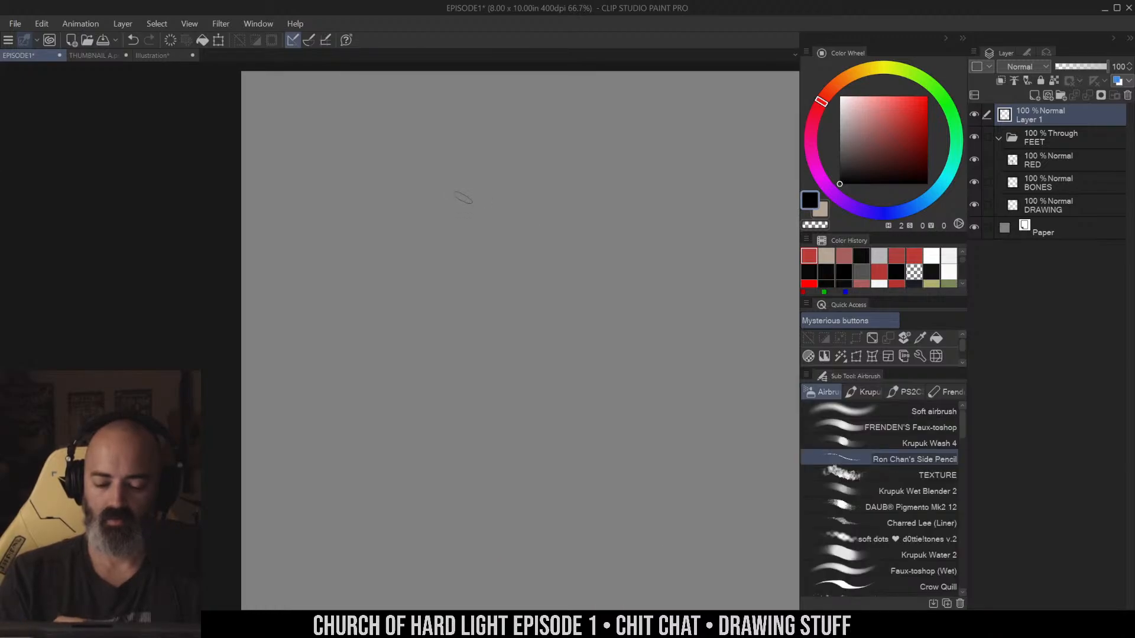
left_click_drag(516, 207, 542, 220)
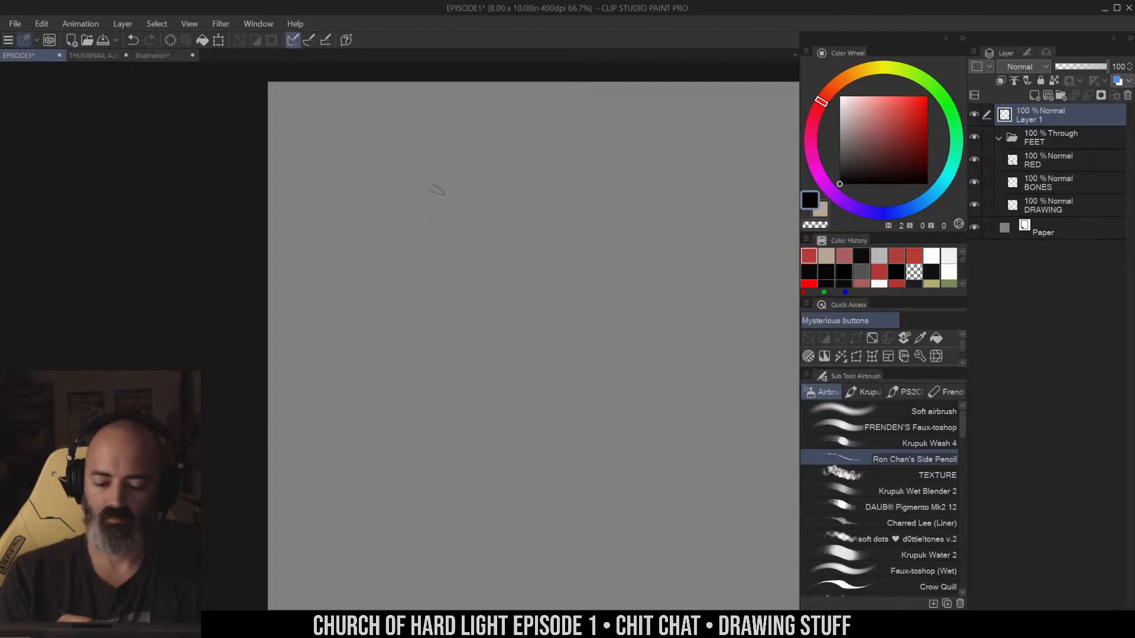
left_click_drag(425, 173, 429, 216)
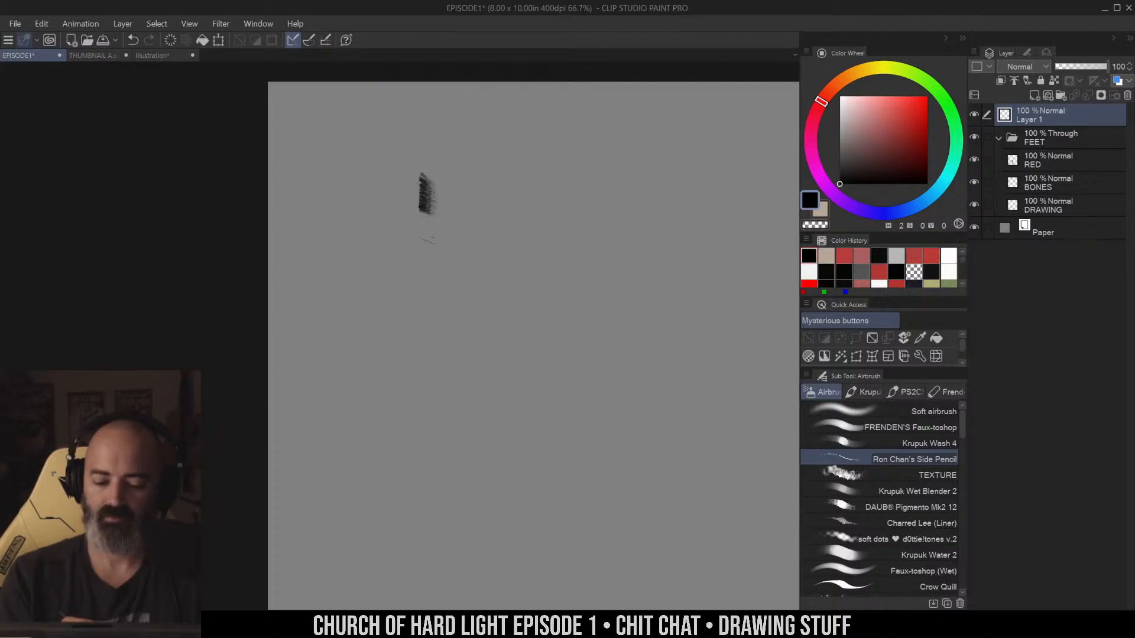
key("ctrl+z")
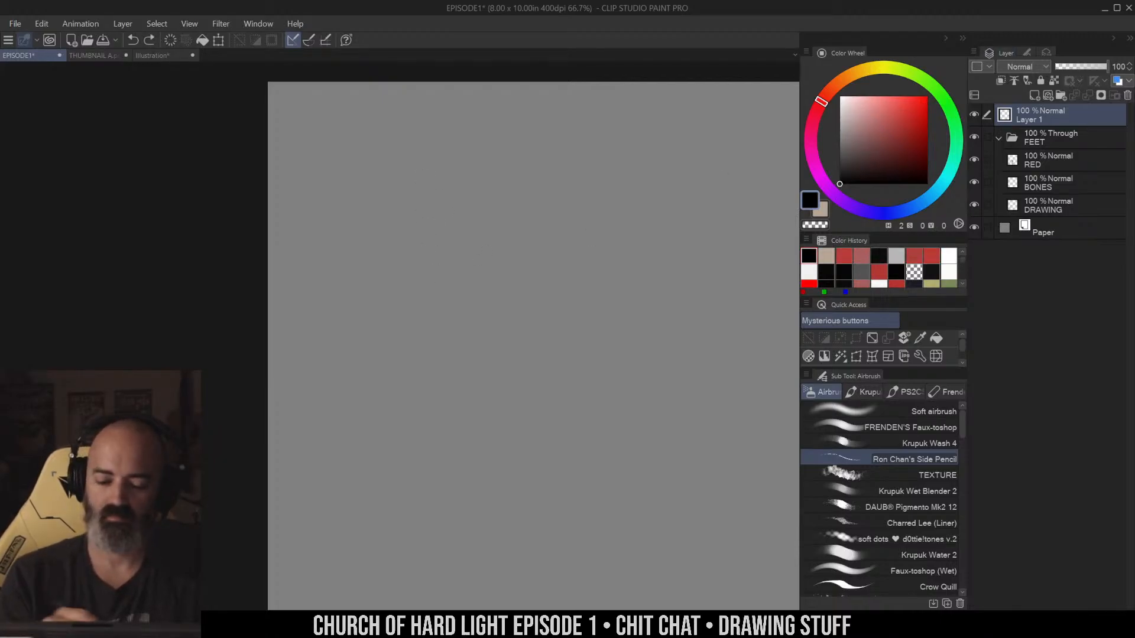
mouse_move(412, 164)
left_mouse_down()
mouse_move(419, 208)
mouse_move(370, 304)
left_mouse_up()
key("ctrl+z")
Sketch the outer and inner thigh contours of a slanted front-view leg, tapering down to the knee in the upper-left canvas area
left_click_drag(417, 190, 371, 311)
mouse_move(392, 224)
left_mouse_down()
mouse_move(359, 351)
mouse_move(366, 373)
left_mouse_up()
mouse_move(471, 218)
left_mouse_down()
mouse_move(464, 260)
mouse_move(414, 343)
left_mouse_up()
left_click_drag(473, 218, 401, 372)
left_click_drag(483, 335, 515, 240)
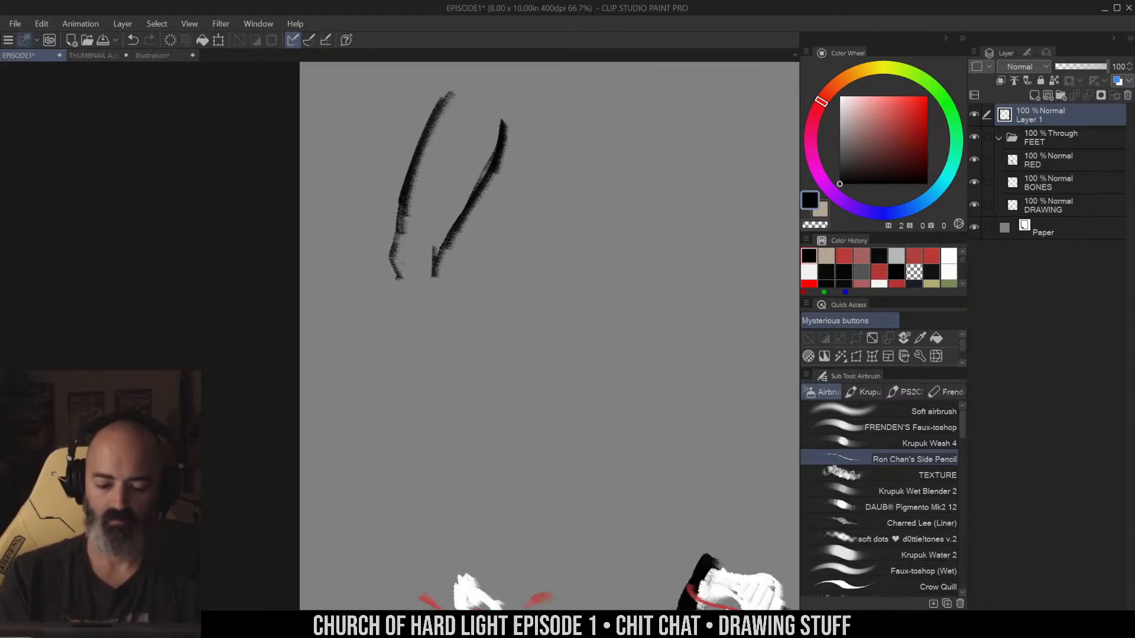
mouse_move(405, 232)
left_mouse_down()
mouse_move(395, 279)
mouse_move(390, 270)
mouse_move(421, 279)
mouse_move(436, 313)
mouse_move(420, 378)
left_mouse_up()
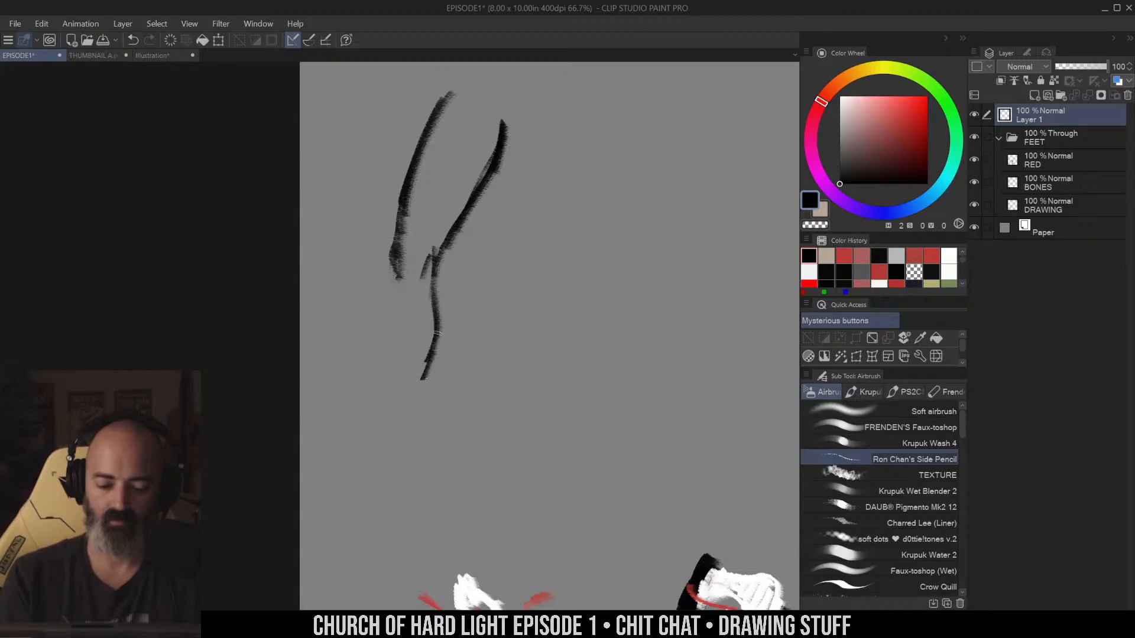
Sketch the shin and calf contours below the knee, the ankle, and a flat-soled foot pointing left
left_click_drag(435, 279, 412, 423)
mouse_move(396, 266)
left_mouse_down()
mouse_move(377, 295)
mouse_move(375, 387)
left_mouse_up()
mouse_move(375, 298)
left_mouse_down()
mouse_move(383, 437)
mouse_move(425, 448)
left_mouse_up()
mouse_move(414, 404)
left_mouse_down()
mouse_move(429, 451)
mouse_move(408, 461)
left_mouse_up()
mouse_move(417, 431)
left_mouse_down()
mouse_move(408, 459)
mouse_move(377, 445)
mouse_move(343, 464)
mouse_move(369, 483)
left_mouse_up()
left_click_drag(331, 494, 418, 483)
left_click_drag(402, 440, 328, 484)
left_click_drag(358, 480, 431, 488)
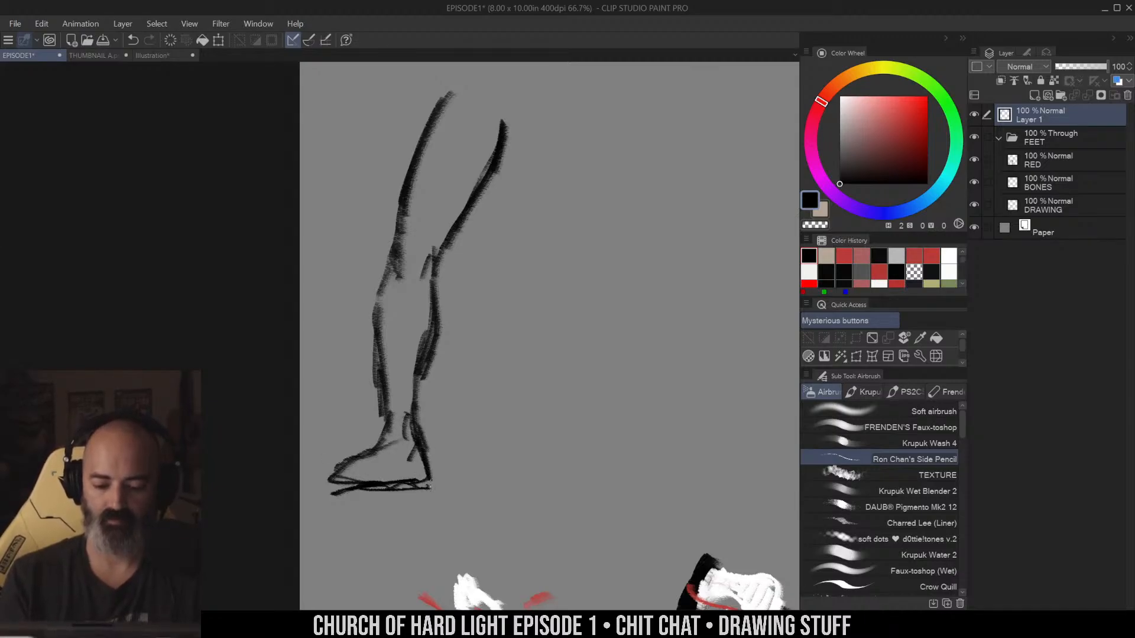
Refine the new leg sketch with darker knee shading and a thin inner line running up the thigh
key("slash")
left_click(532, 328, "alt")
left_click(589, 178)
key("m")
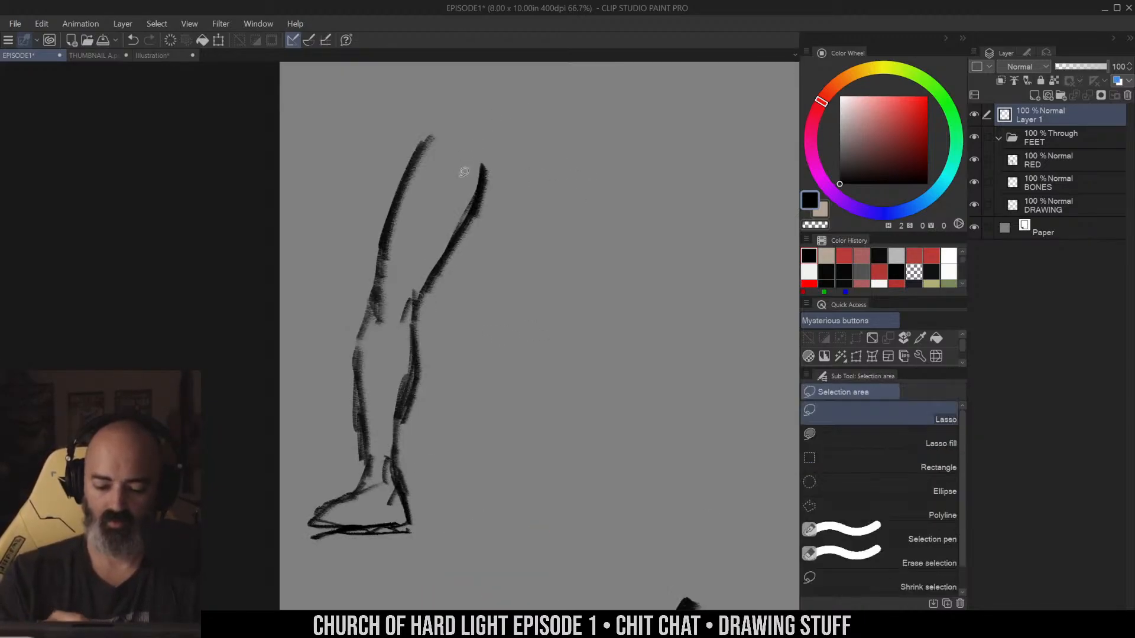
key("slash")
left_click(562, 252, "alt")
left_click(562, 252, "alt")
left_click(562, 252)
key("b")
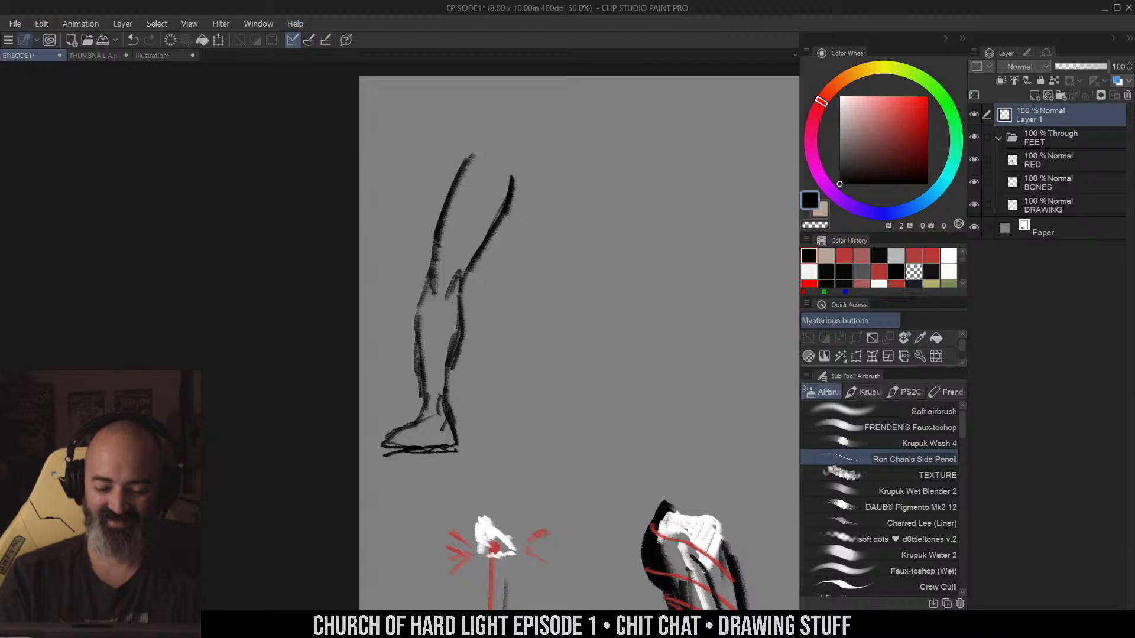
key("slash")
left_click(540, 270, "alt")
left_click(502, 256)
key("b")
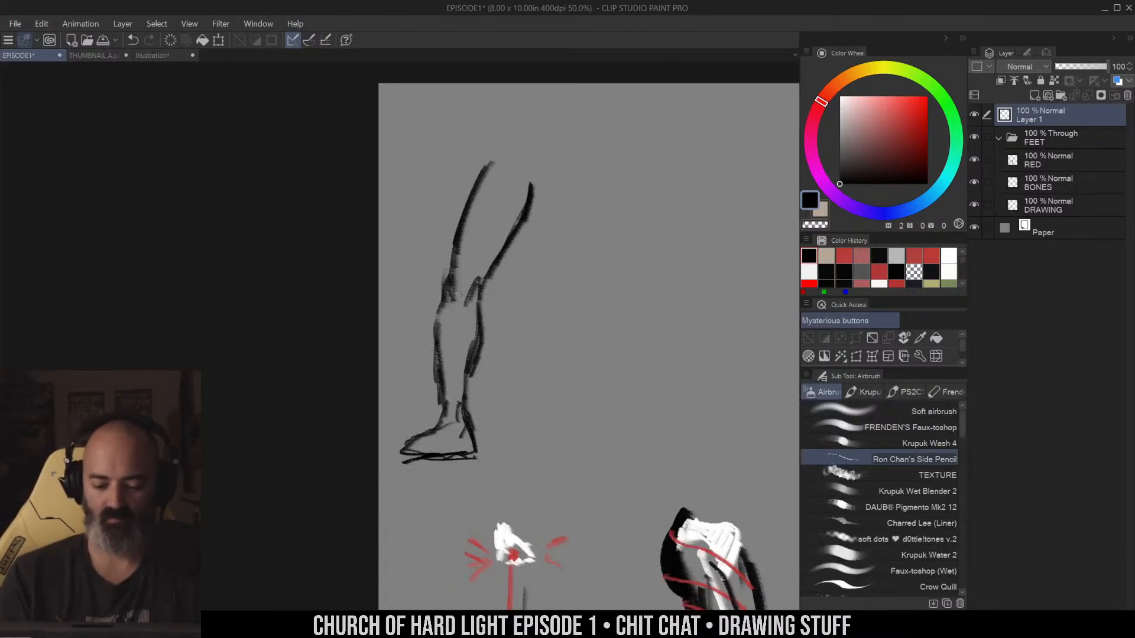
key("slash")
left_click(574, 260, "alt")
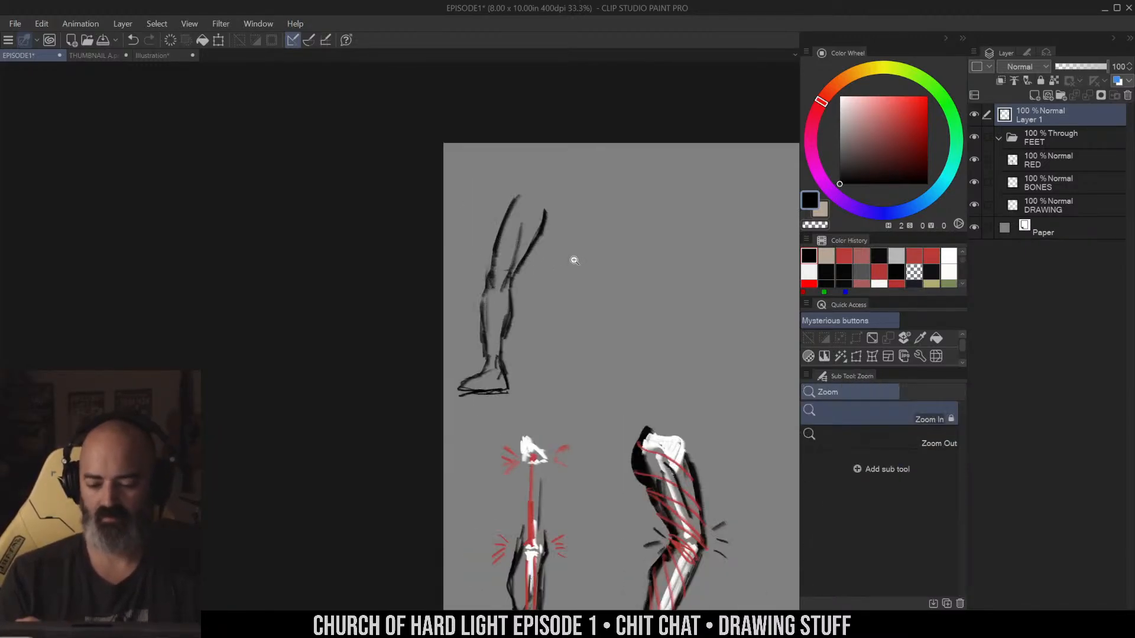
Lasso the whole new leg sketch and paste a copy of it onto its own layer
left_click(573, 261)
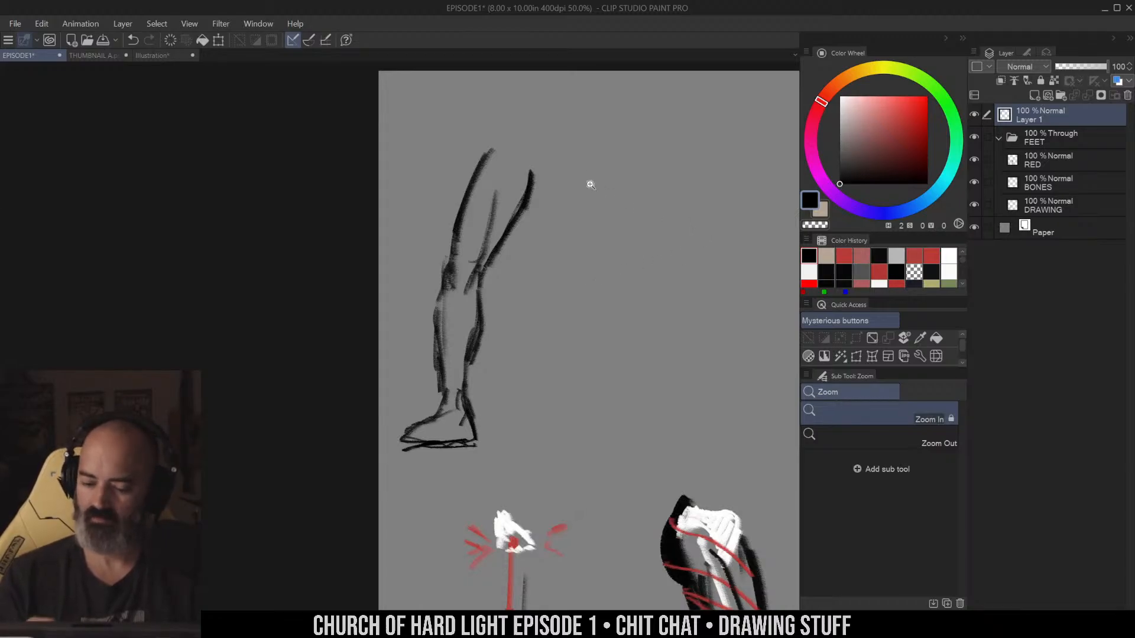
key("m")
mouse_move(560, 228)
left_mouse_down()
mouse_move(539, 109)
mouse_move(494, 477)
mouse_move(582, 219)
left_mouse_up()
key("ctrl+t")
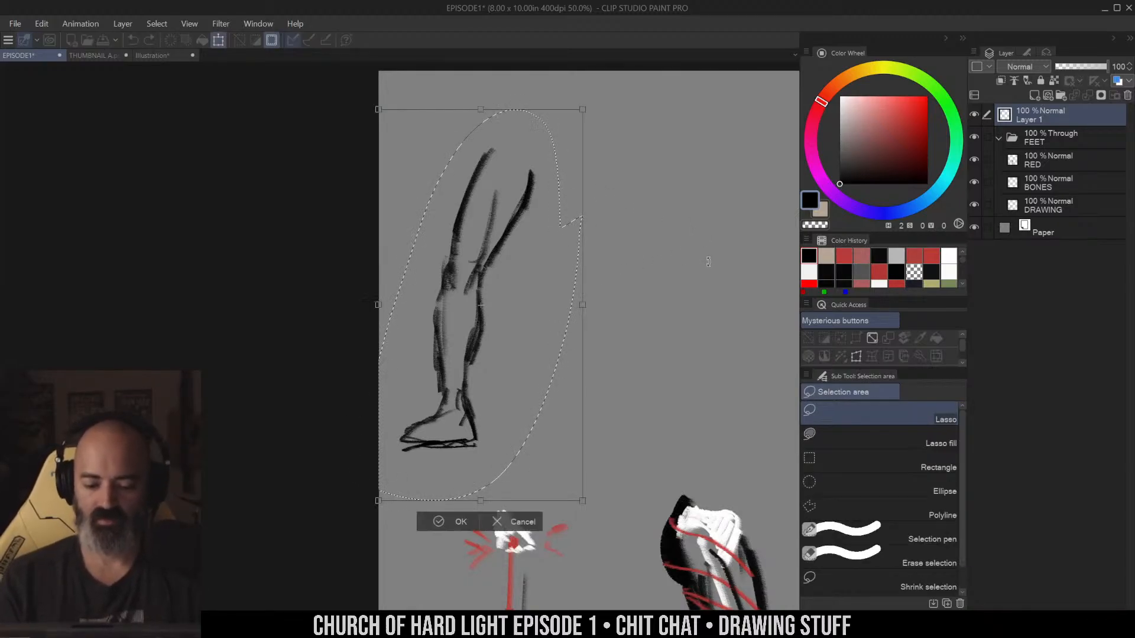
key("Escape")
key("ctrl+c")
key("ctrl+v")
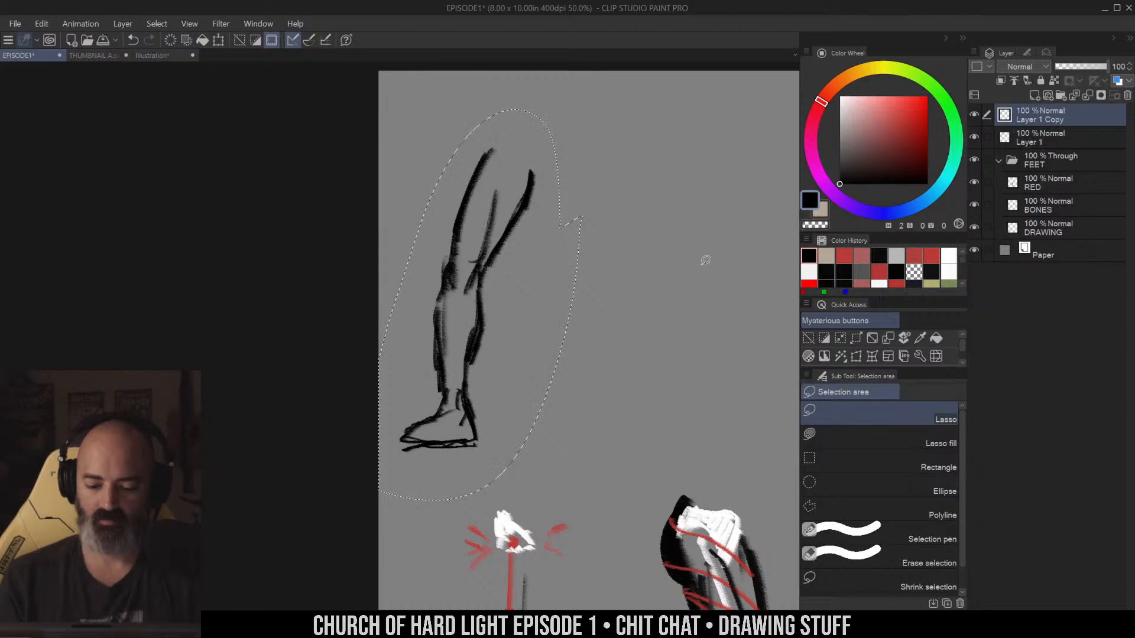
Flip the copied leg horizontally, place it beside the original as a mirrored pair, and clear the selection
key("ctrl+t")
right_click(540, 295)
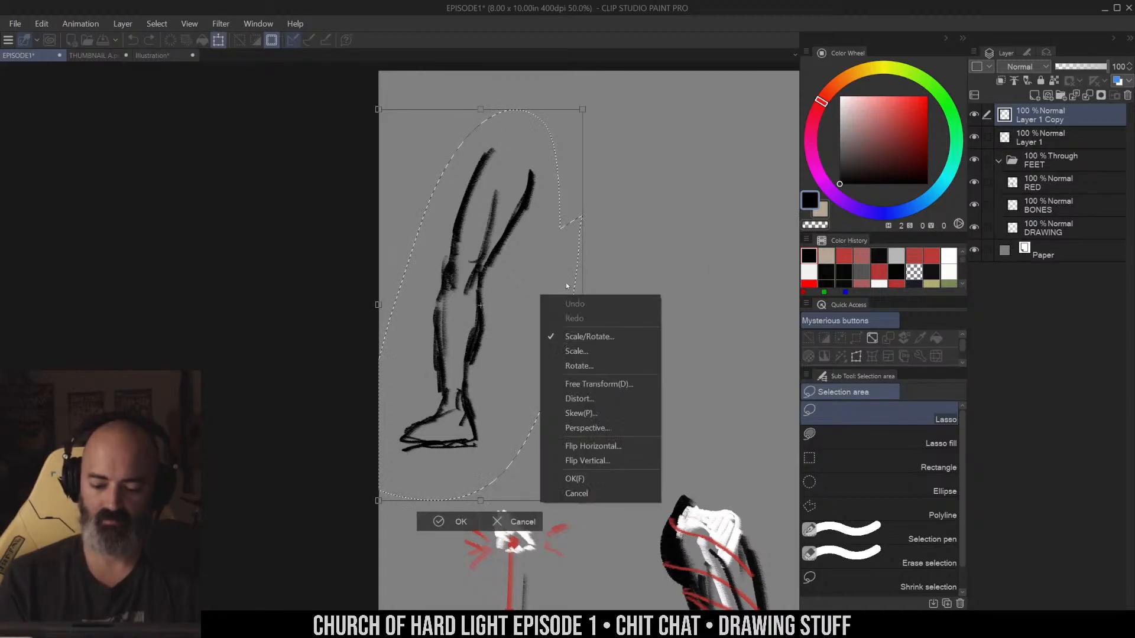
left_click(612, 448)
left_click_drag(531, 333, 647, 339)
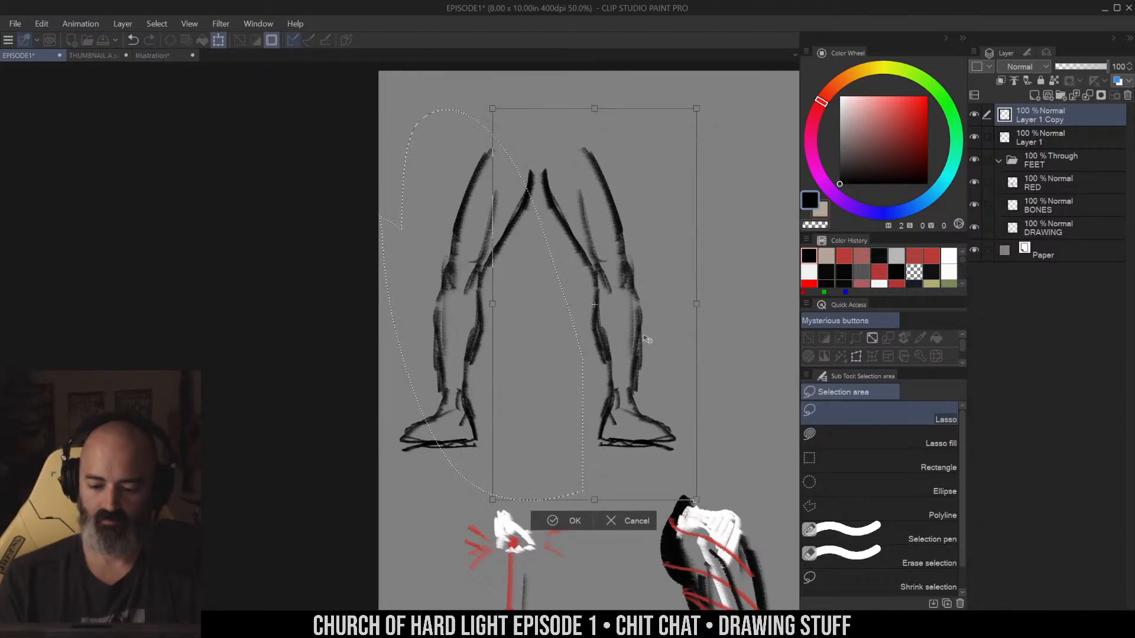
left_click(562, 520)
key("ctrl+d")
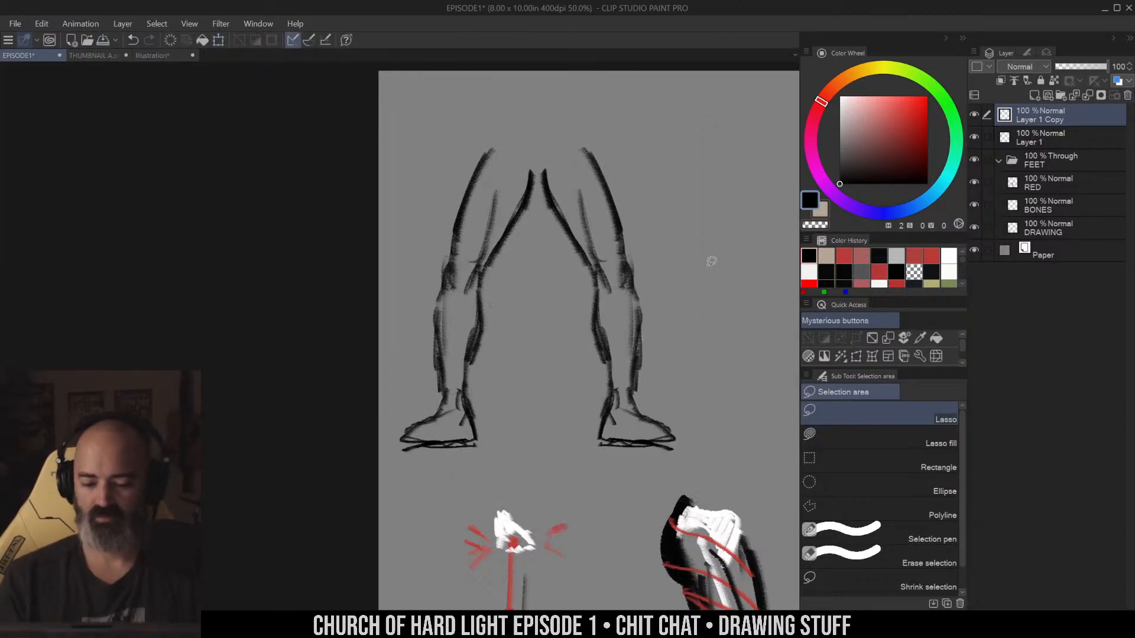
Sample the sketch's dark line colour and reinforce the ankle, instep and toe lines of the original leg's foot
mouse_move(727, 246)
left_mouse_down()
mouse_move(661, 307)
mouse_move(570, 278)
mouse_move(671, 284)
mouse_move(689, 264)
mouse_move(658, 239)
left_mouse_up()
key("b")
left_click(433, 307, "alt")
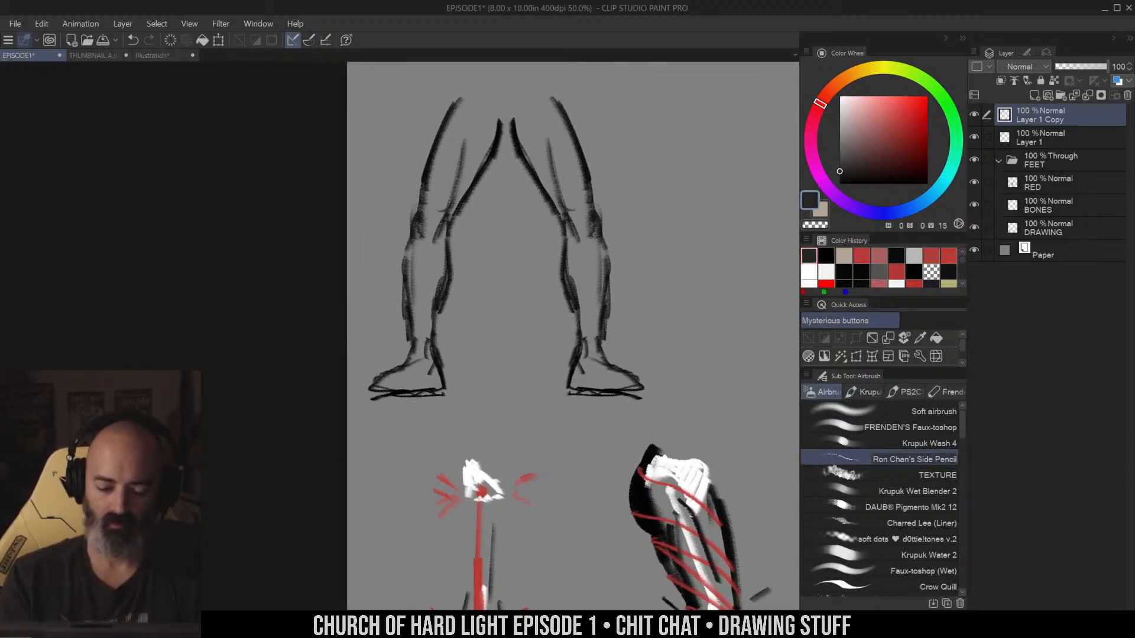
left_click_drag(431, 318, 444, 391)
left_click_drag(411, 342, 378, 384)
left_click_drag(370, 397, 395, 394)
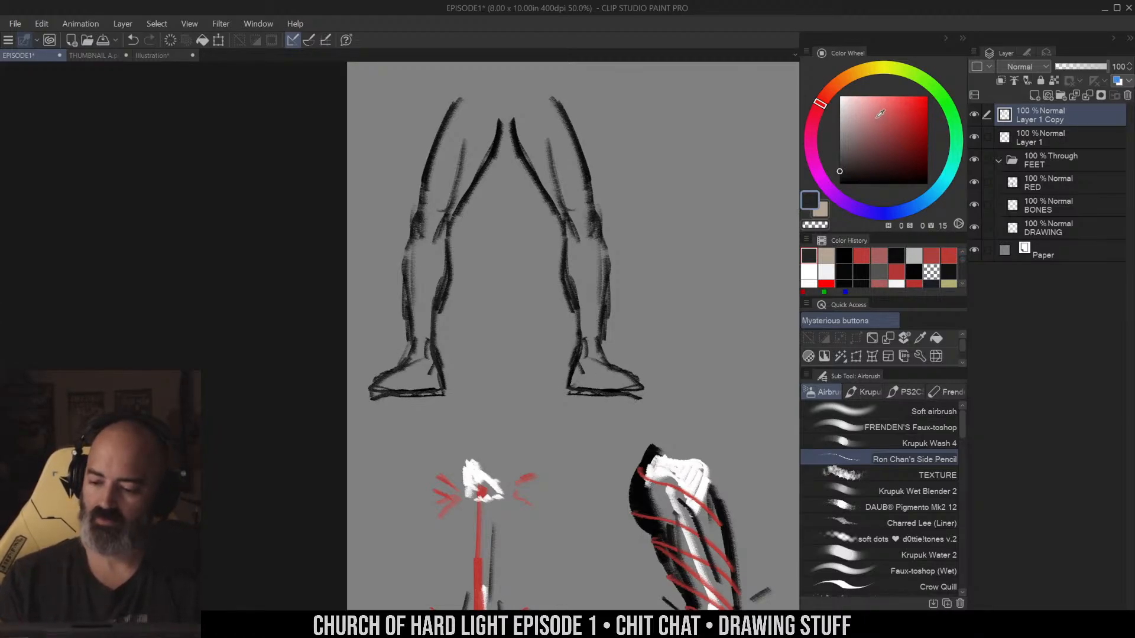
Lasso the straight side-view leg on the DRAWING layer and paste a copy of its outline onto a new layer
mouse_move(702, 345)
left_mouse_down()
mouse_move(656, 157)
mouse_move(526, 68)
left_mouse_up()
left_click_drag(522, 349, 597, 282)
key("m")
left_click(1027, 220)
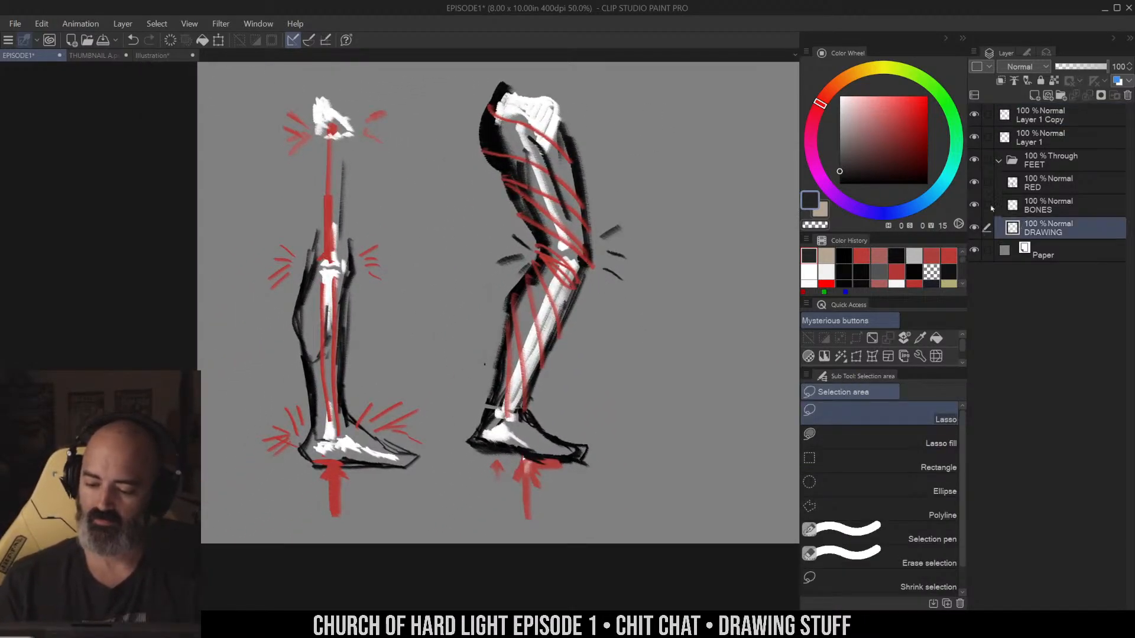
mouse_move(271, 278)
left_mouse_down()
mouse_move(393, 379)
mouse_move(279, 258)
left_mouse_up()
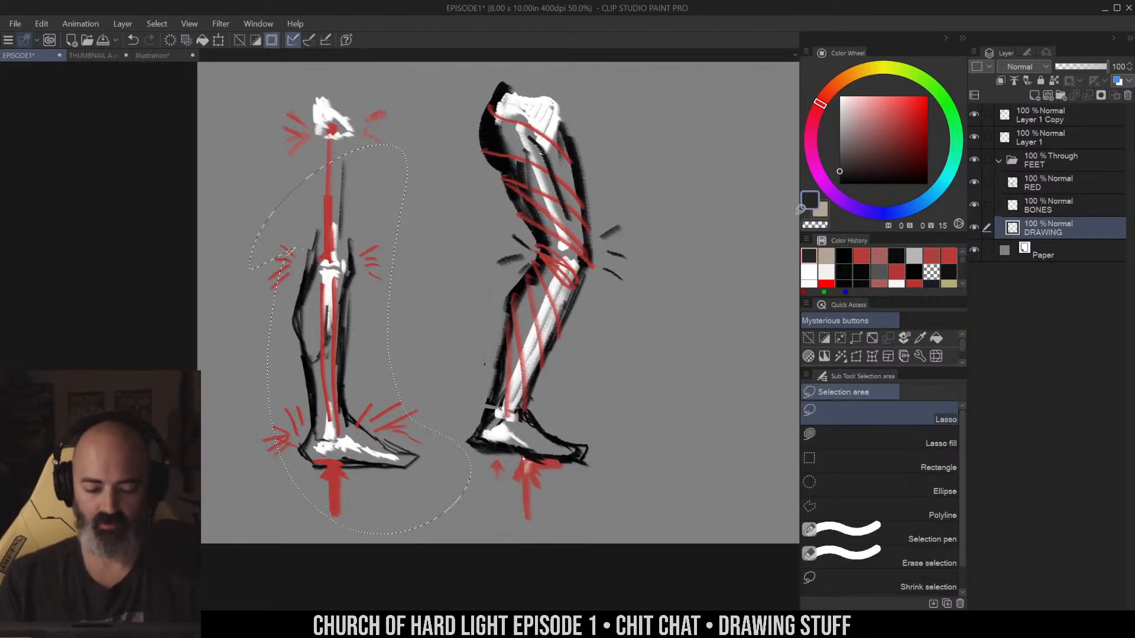
left_click_drag(621, 155, 539, 538)
key("ctrl+v")
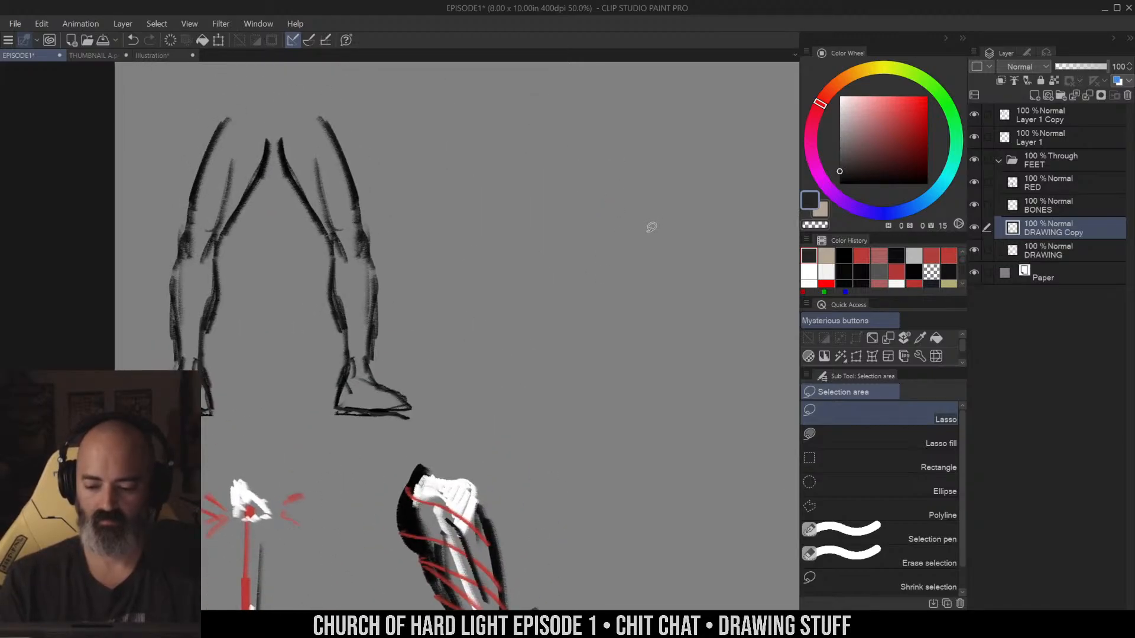
key("ctrl+t")
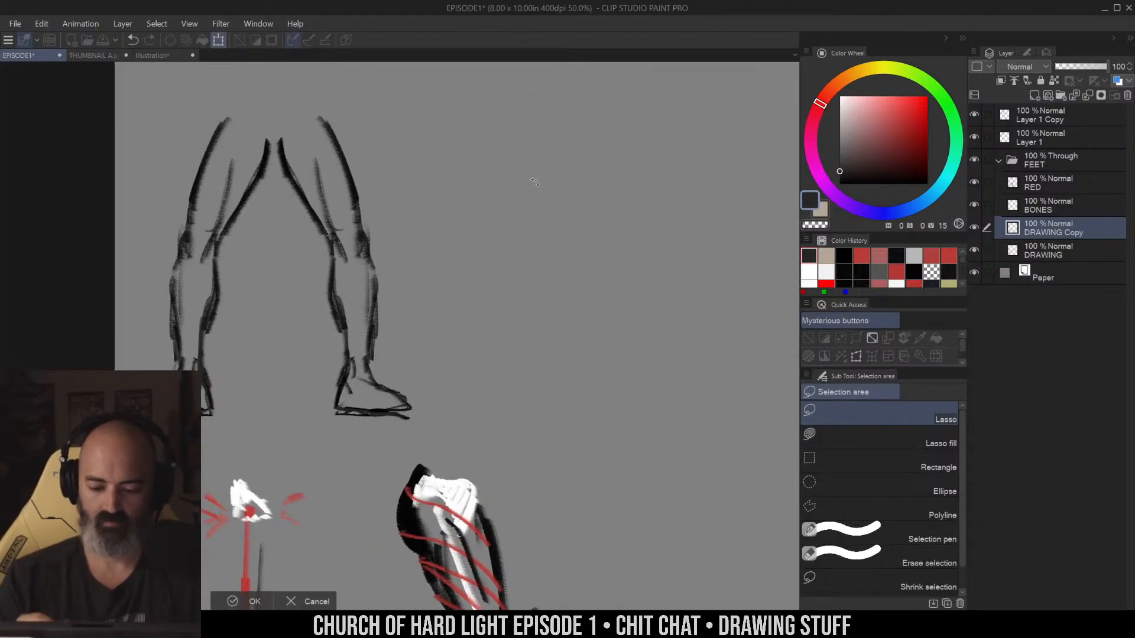
key("Return")
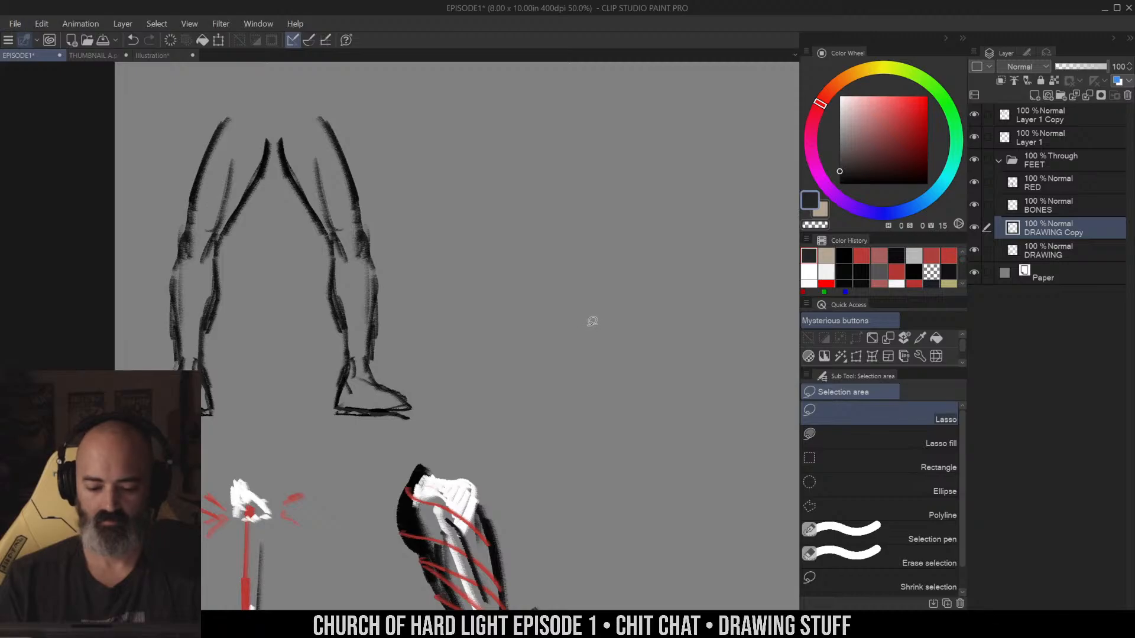
Move the pasted straight-leg outline to the empty area beside the front-view legs
left_click_drag(594, 370, 640, 90)
left_click(613, 260, "ctrl+alt")
left_click_drag(644, 255, 599, 355)
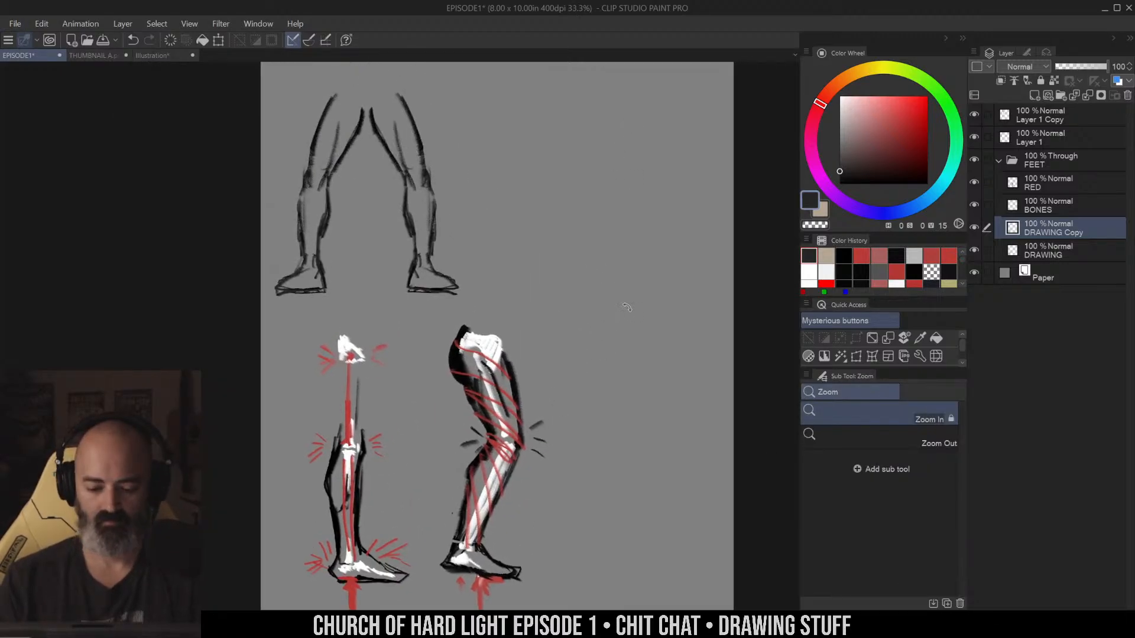
key("ctrl+t")
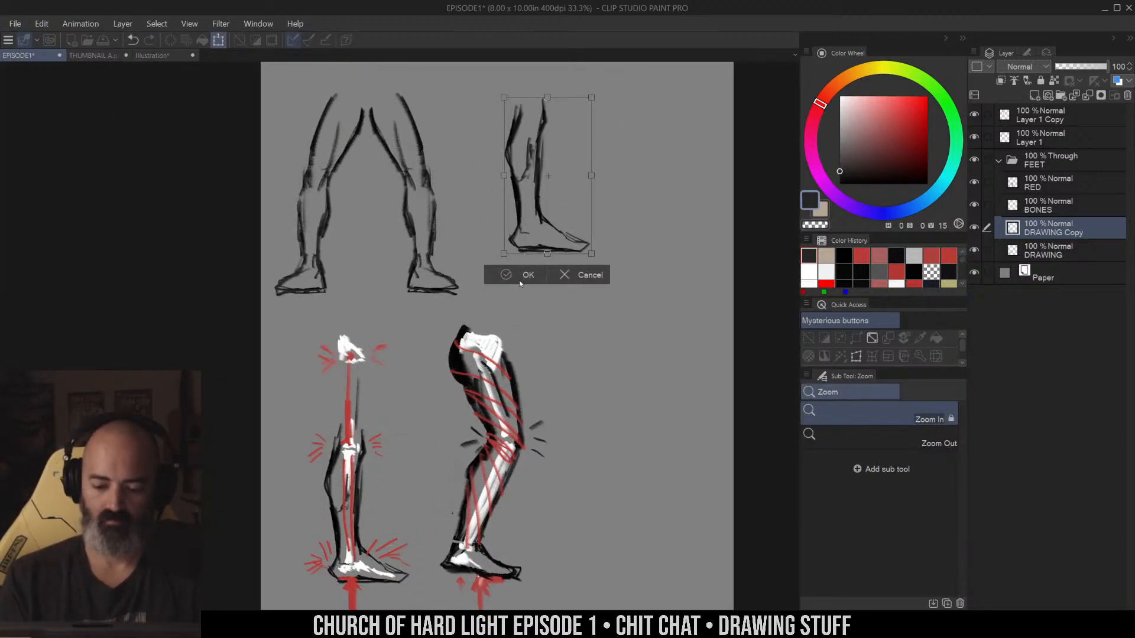
left_click(519, 280)
Lasso the copied leg outline, move it down beside the bent-leg study, and clear the selection
scroll(519, 280, "up", 2)
left_click_drag(644, 325, 608, 283)
left_click(624, 305)
left_click_drag(575, 348, 618, 117)
left_click(631, 162, "alt")
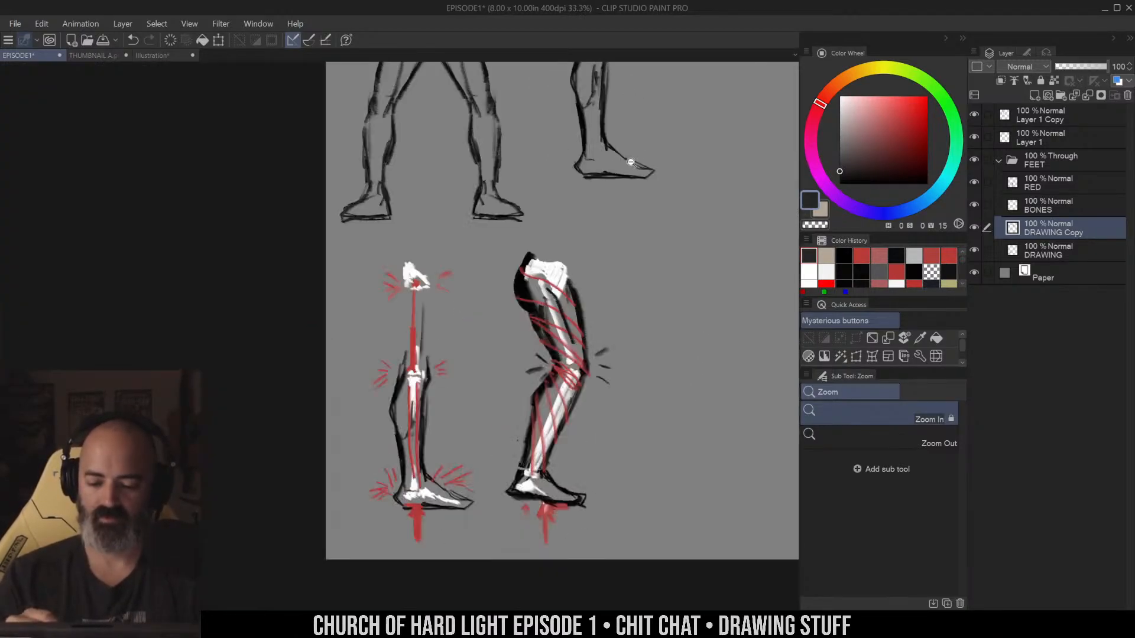
left_click_drag(662, 148, 636, 213)
key("m")
mouse_move(618, 124)
left_mouse_down()
mouse_move(504, 153)
mouse_move(634, 116)
left_mouse_up()
key("ctrl+t")
mouse_move(616, 194)
left_mouse_down()
mouse_move(675, 485)
mouse_move(707, 498)
mouse_move(709, 515)
mouse_move(699, 510)
left_mouse_up()
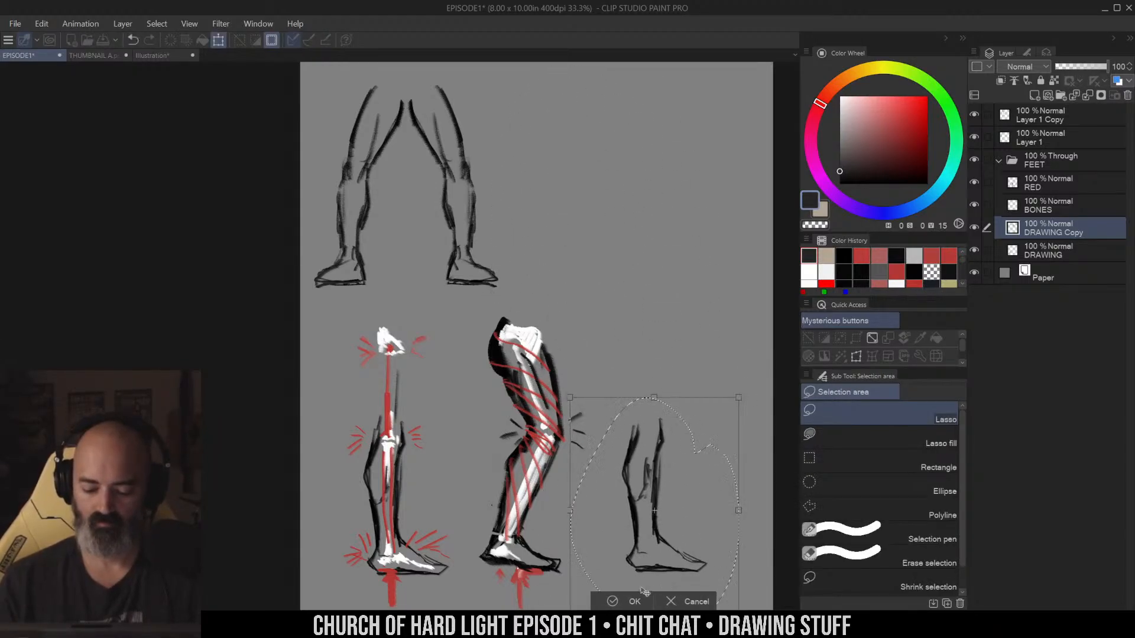
left_click(616, 601)
key("ctrl+d")
left_click_drag(682, 403, 685, 245)
key("slash")
left_click(646, 370)
left_click(646, 370)
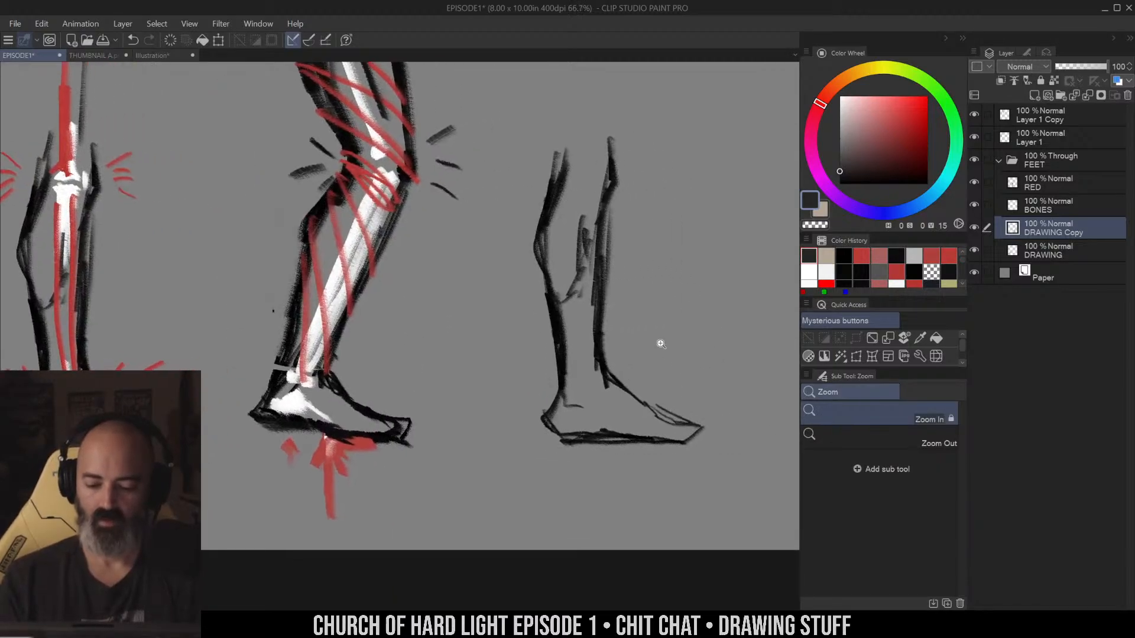
left_click_drag(653, 279, 744, 300)
key("b")
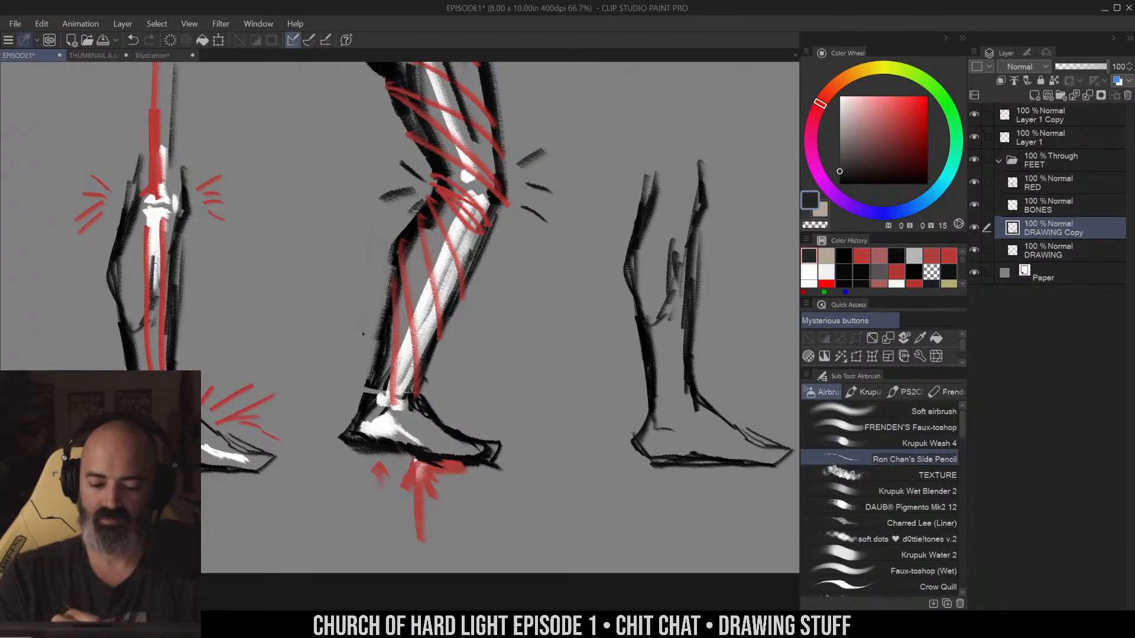
left_click_drag(432, 234, 407, 402)
mouse_move(705, 354)
left_mouse_down()
mouse_move(654, 317)
mouse_move(639, 285)
left_mouse_up()
key("slash")
left_click_drag(598, 370, 590, 353)
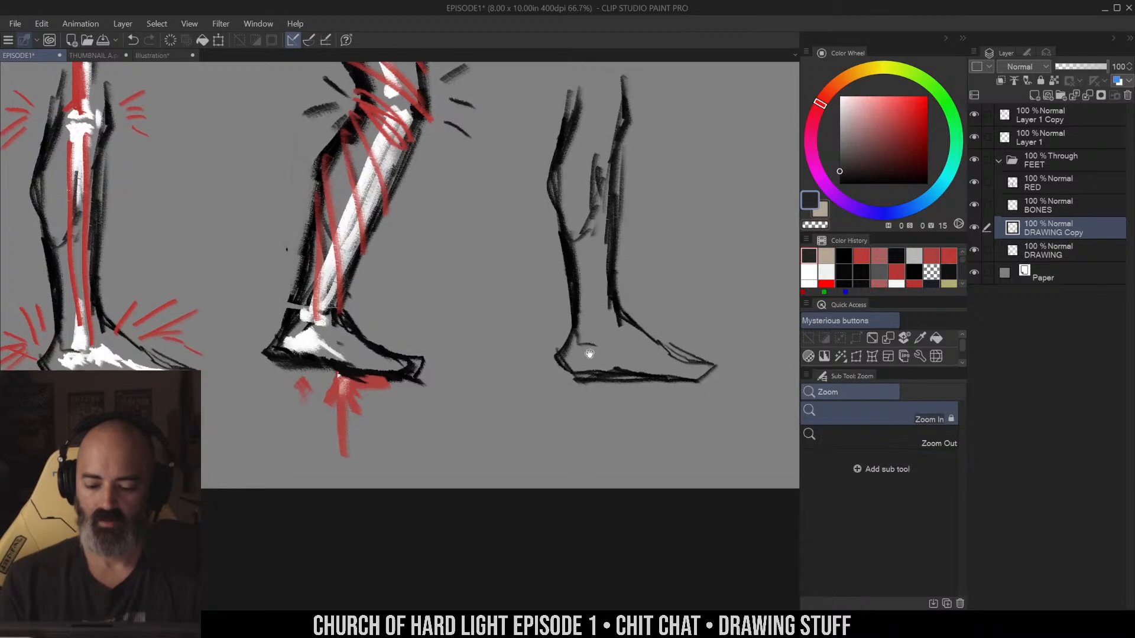
left_click_drag(281, 373, 437, 341)
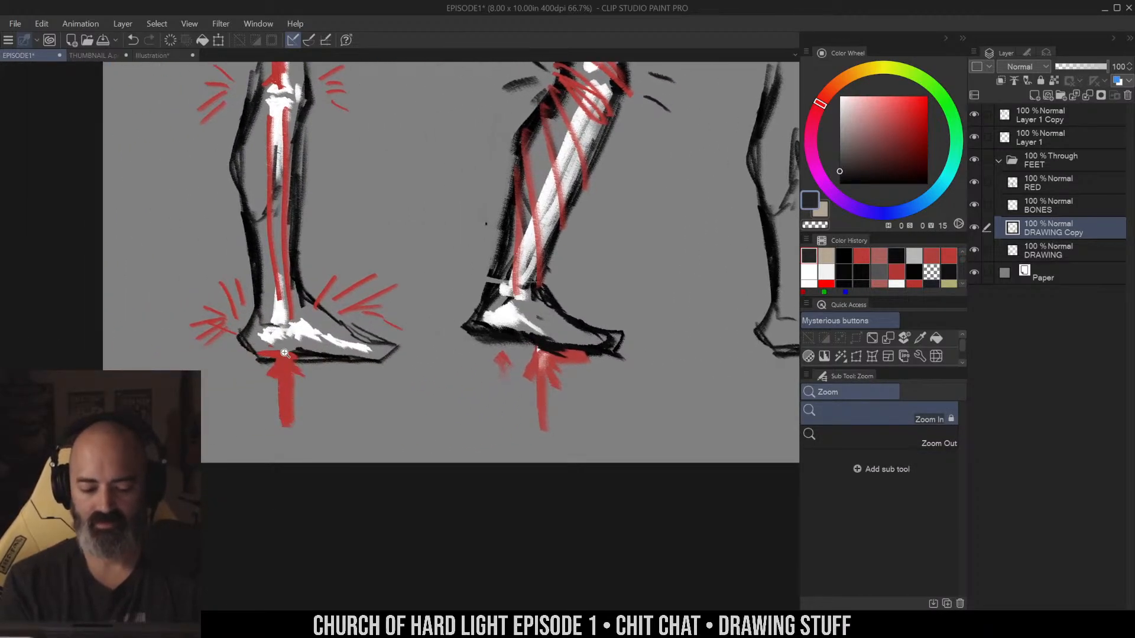
left_click(493, 341)
left_click_drag(634, 357, 456, 360)
left_click(459, 358, "alt")
left_click_drag(568, 357, 530, 369)
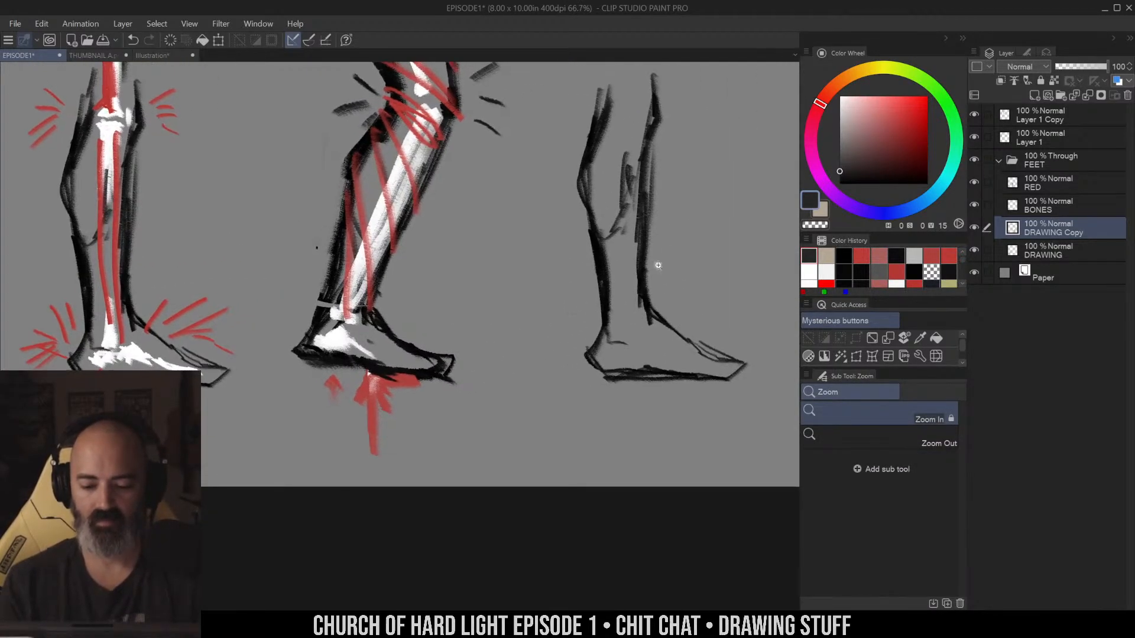
Try a loose pencil loop around the bent leg's foot and undo it
key("b")
left_click_drag(461, 137, 474, 172)
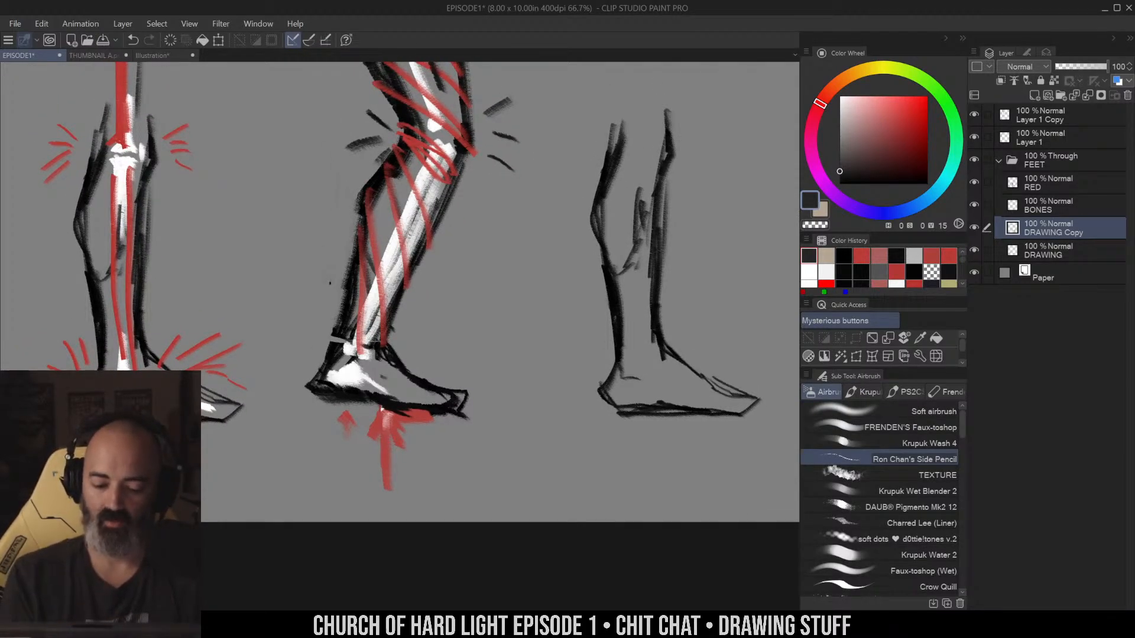
left_click_drag(320, 334, 413, 343)
key("ctrl+z")
key("m")
key("b")
left_click_drag(334, 338, 434, 418)
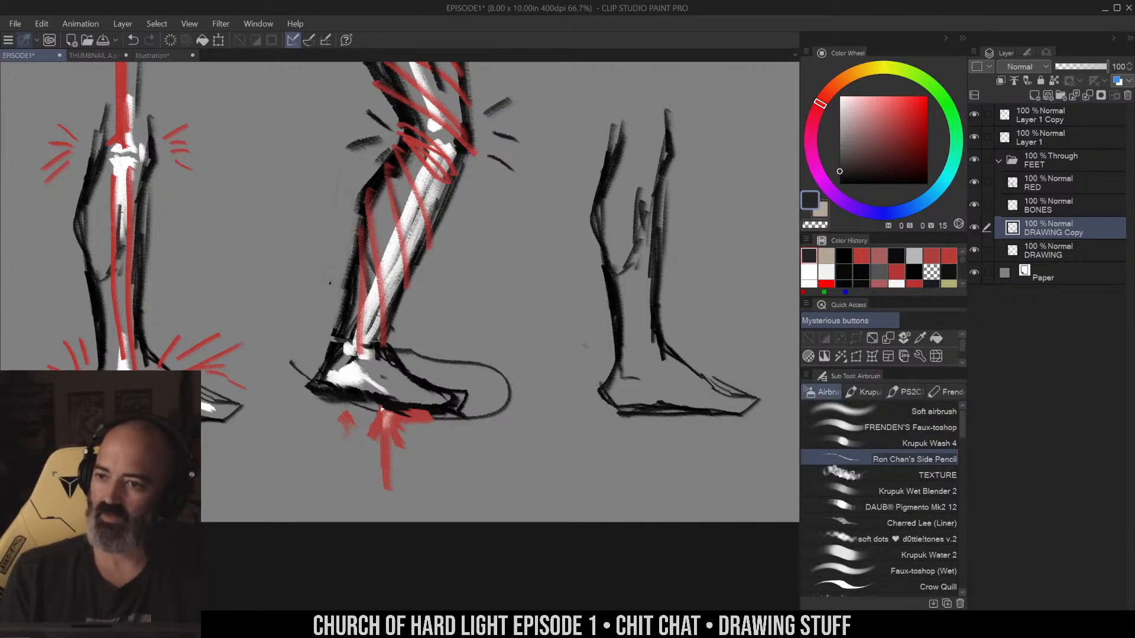
key("ctrl+z")
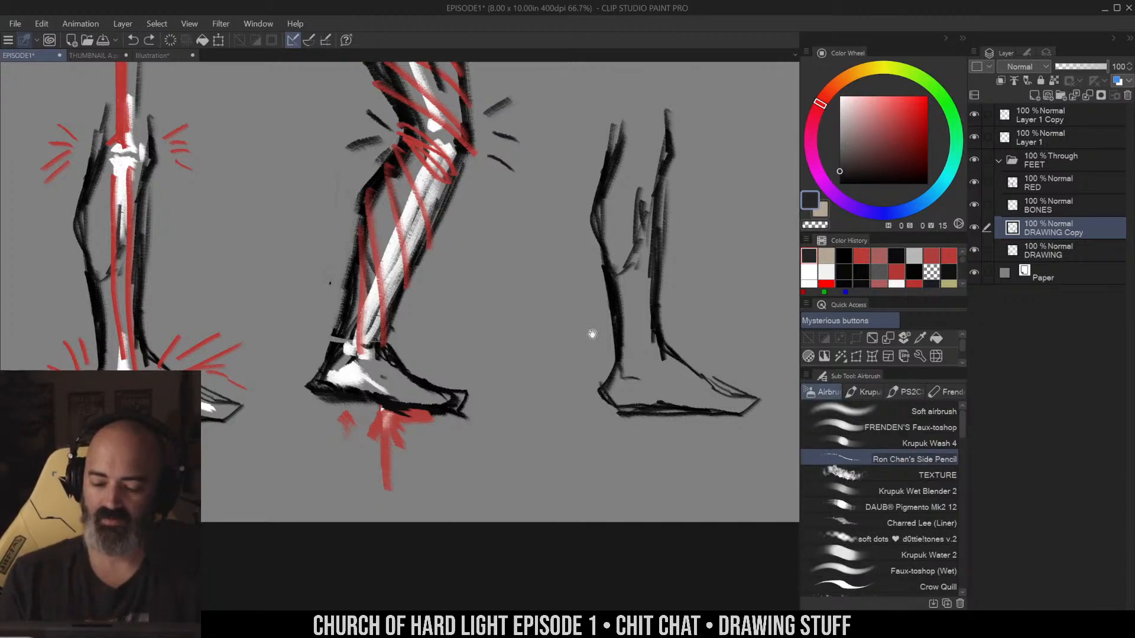
Lasso the copied leg outline, paste a second copy onto its own layer, and place it beside the first
left_click_drag(592, 334, 497, 245)
left_click(465, 141, "alt")
key("m")
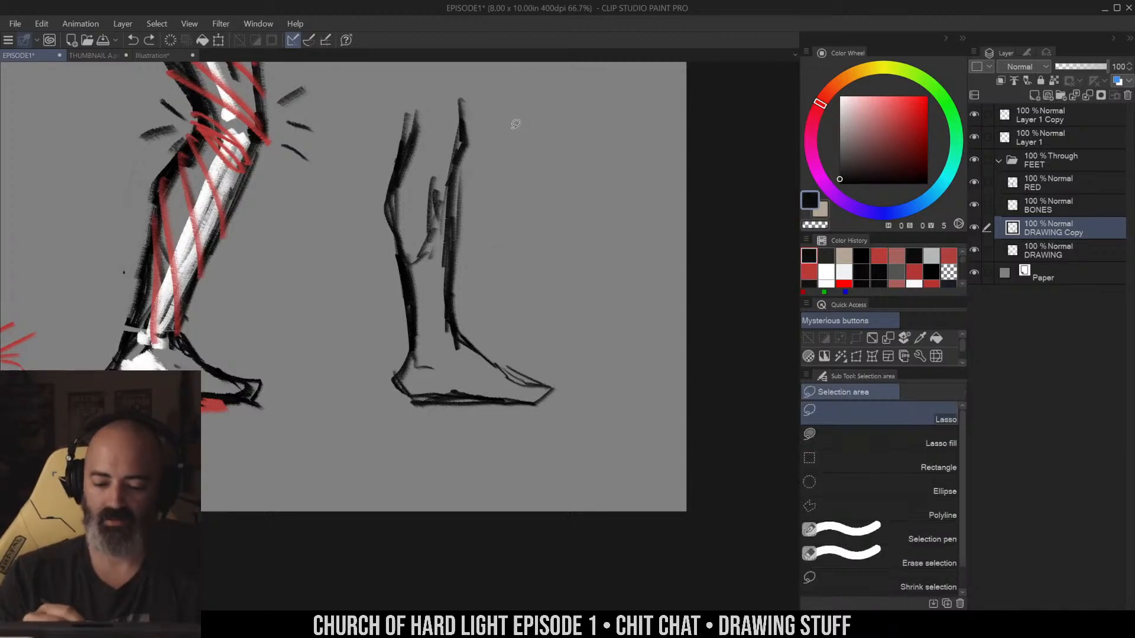
mouse_move(443, 73)
left_mouse_down()
mouse_move(344, 294)
mouse_move(542, 457)
mouse_move(516, 257)
left_mouse_up()
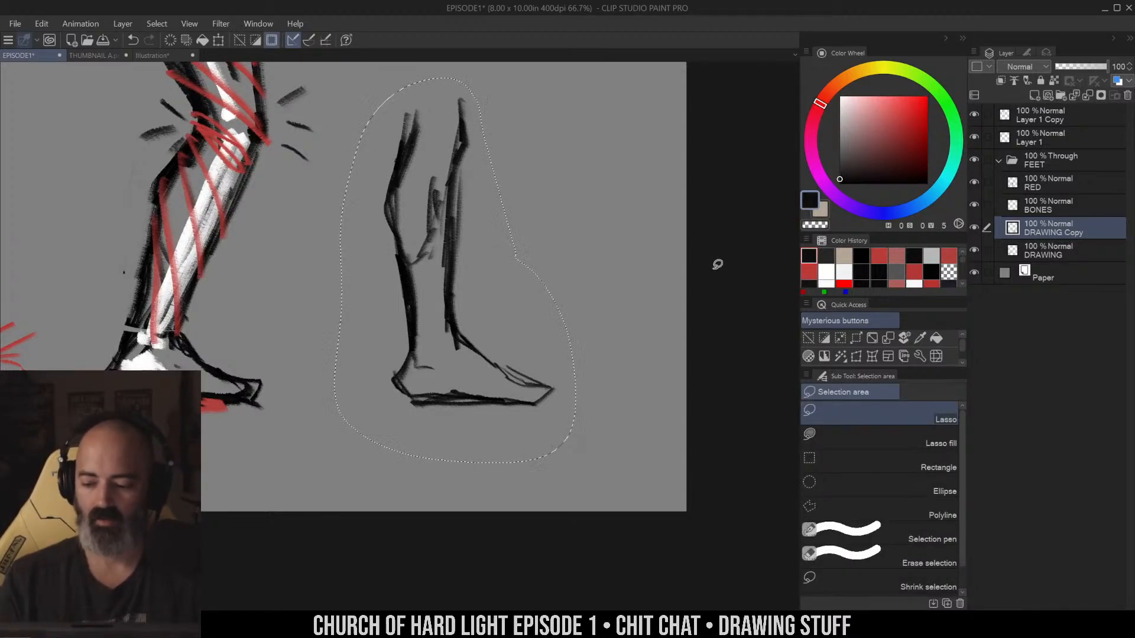
key("ctrl+c")
key("ctrl+v")
key("ctrl+t")
mouse_move(501, 318)
left_mouse_down()
mouse_move(662, 320)
mouse_move(695, 266)
mouse_move(371, 104)
mouse_move(749, 309)
mouse_move(697, 307)
left_mouse_up()
key("Return")
Try shifting the second leg copy closer to the first and reducing its size
key("ctrl+t")
left_click_drag(622, 304, 565, 304)
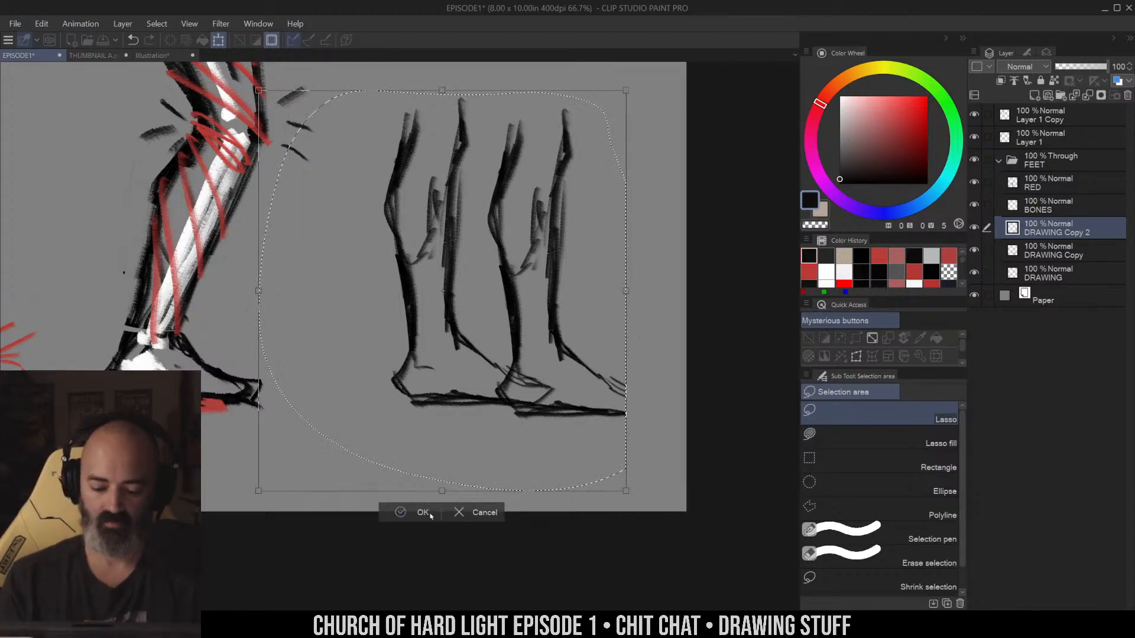
key("Return")
key("ctrl+d")
key("ctrl+z")
key("ctrl+z")
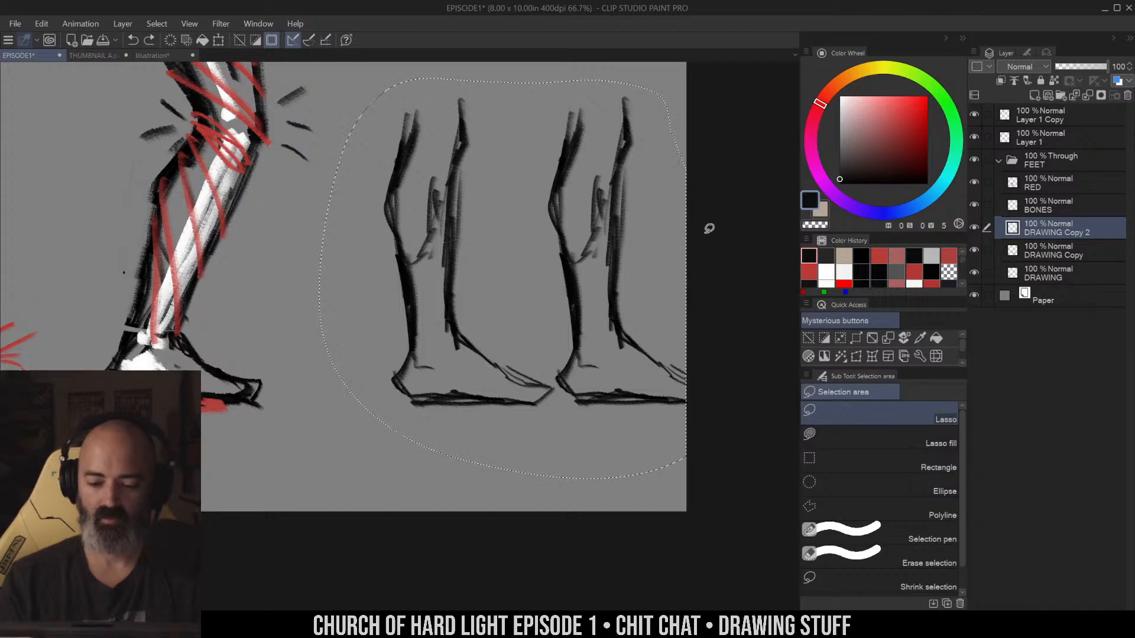
key("ctrl+d")
mouse_move(706, 203)
left_mouse_down()
mouse_move(428, 74)
mouse_move(747, 304)
mouse_move(709, 246)
left_mouse_up()
key("ctrl+t")
left_click_drag(685, 69, 646, 114)
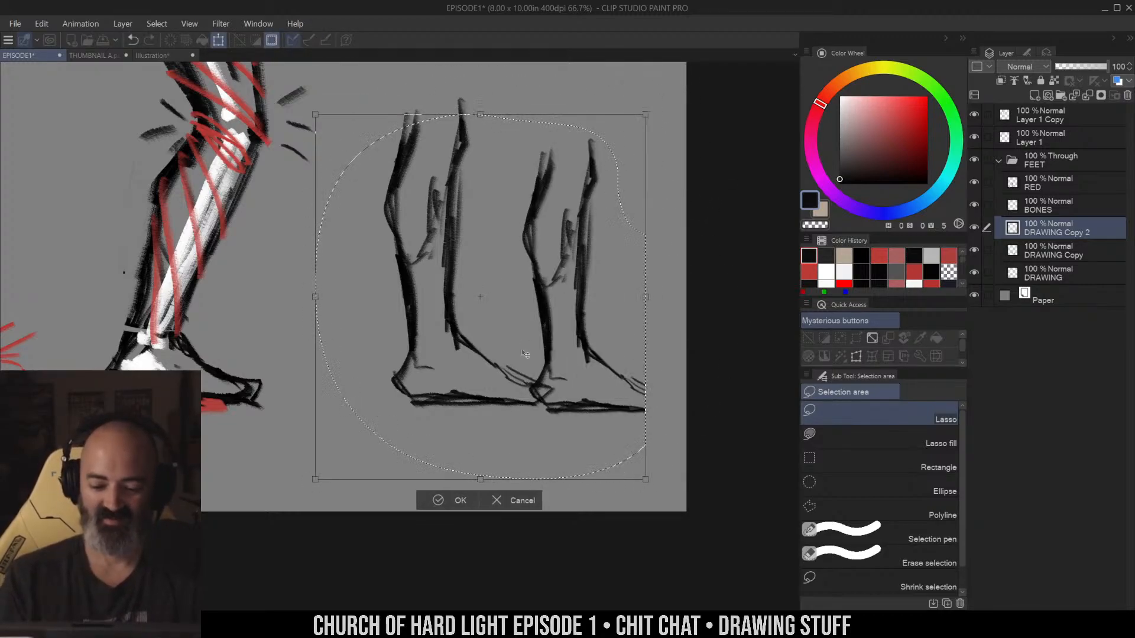
left_click(531, 500)
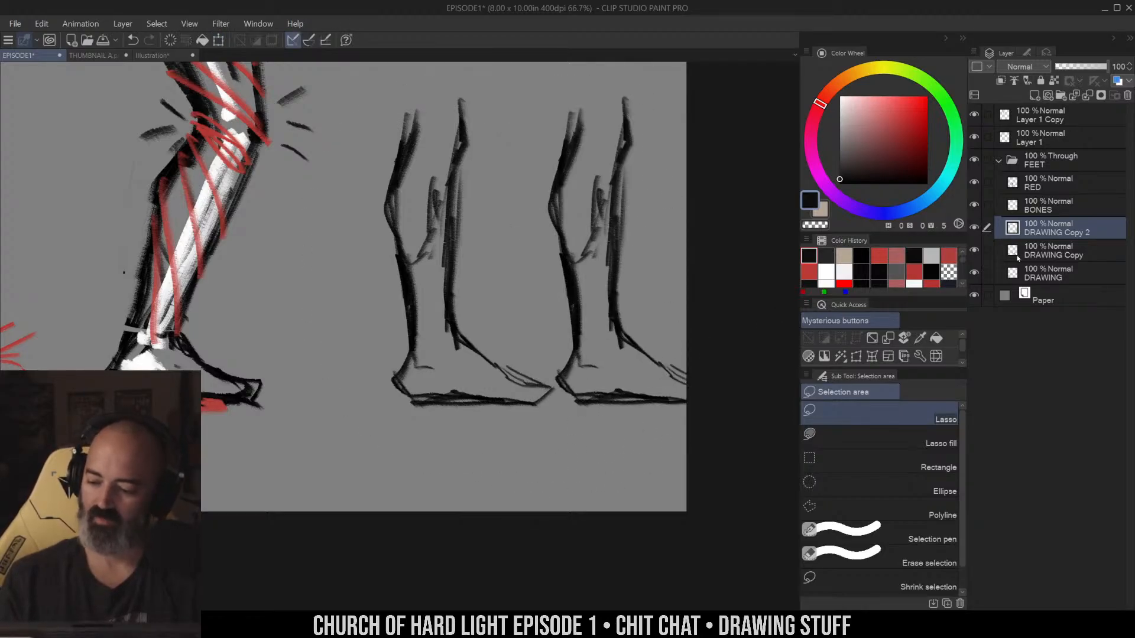
Select both the DRAWING Copy and DRAWING Copy 2 layers and move the two legs together closer to the bent-leg study
left_click(1047, 246, "ctrl")
key("ctrl+t")
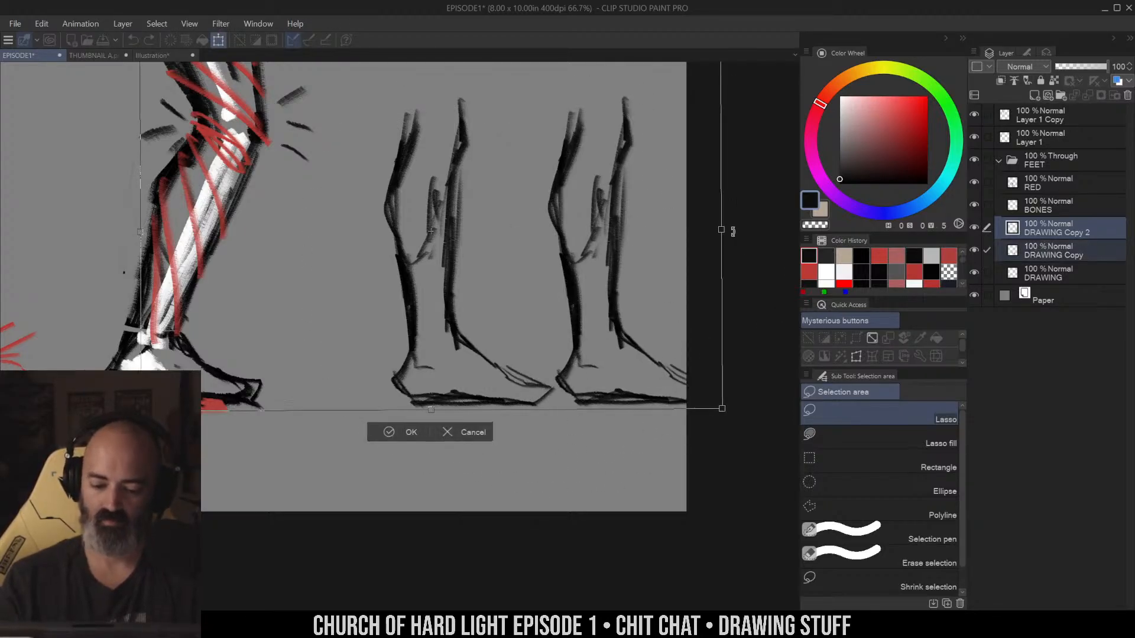
left_click(480, 433)
mouse_move(567, 443)
left_mouse_down()
mouse_move(685, 293)
mouse_move(405, 94)
mouse_move(587, 454)
mouse_move(576, 453)
left_mouse_up()
key("ctrl+t")
mouse_move(606, 302)
left_mouse_down()
mouse_move(535, 337)
mouse_move(534, 351)
left_mouse_up()
left_click(395, 528)
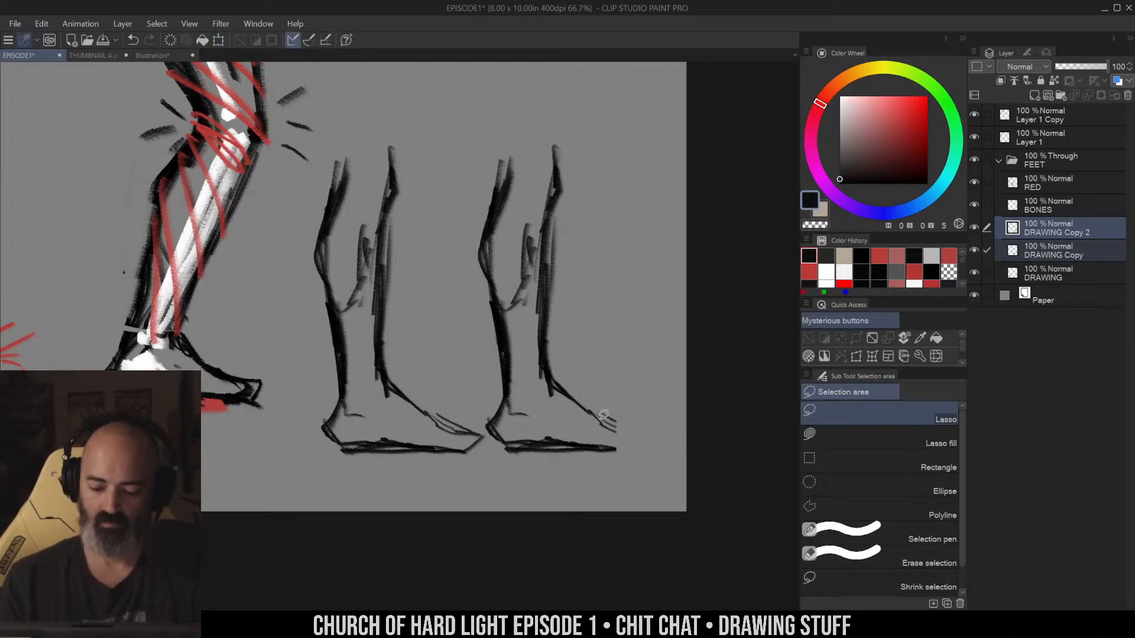
Draw the missing toe outline on the second leg copy's cut-off foot
key("p")
mouse_move(600, 416)
left_mouse_down()
mouse_move(644, 430)
mouse_move(630, 444)
left_mouse_up()
left_click_drag(637, 445, 620, 453)
Lasso the second leg copy's foot, rotate it so the toes point downward, and touch up the lines with sampled canvas grey
key("m")
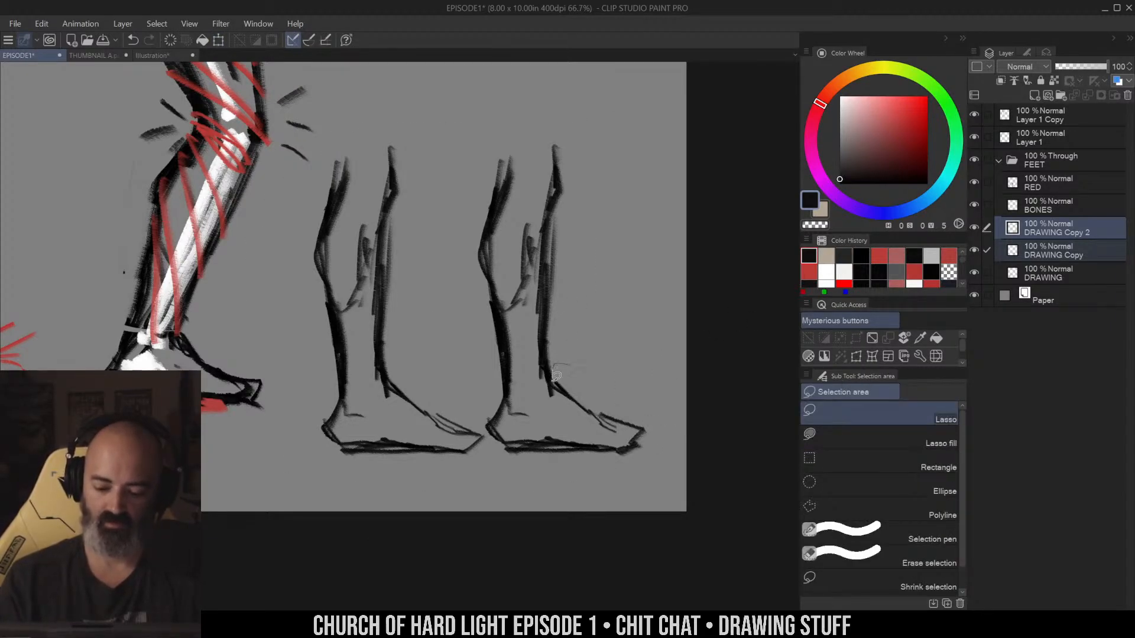
mouse_move(482, 401)
left_mouse_down()
mouse_move(562, 473)
mouse_move(632, 381)
mouse_move(643, 424)
mouse_move(622, 449)
mouse_move(615, 442)
left_mouse_up()
key("ctrl+t")
left_click(520, 544)
left_click_drag(655, 257, 725, 230)
key("b")
left_click(438, 178, "alt")
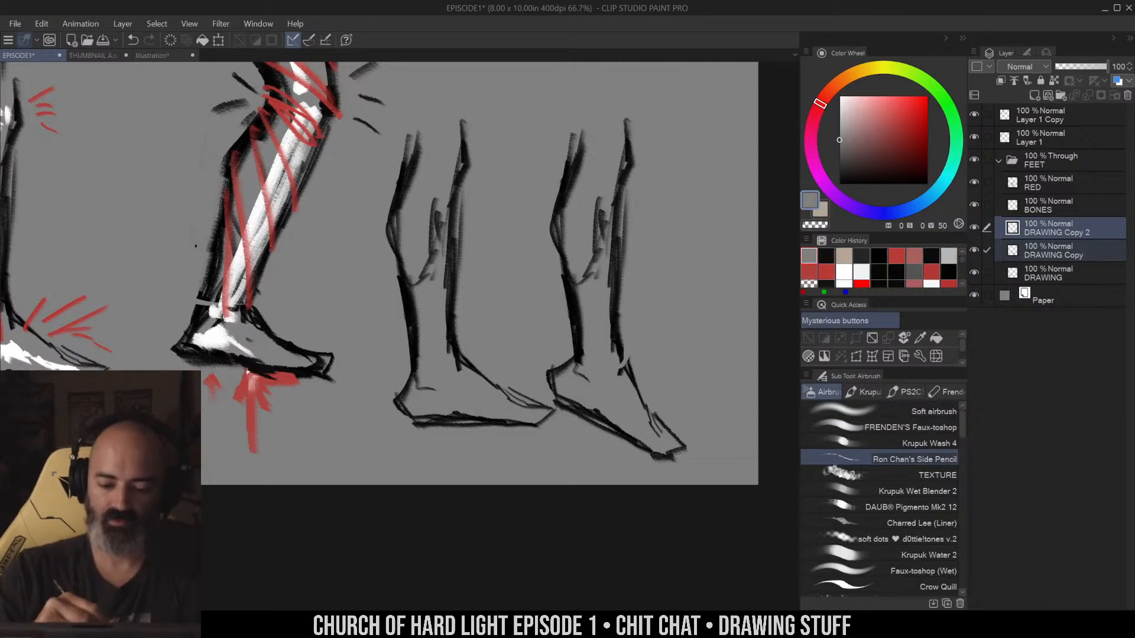
left_click_drag(456, 182, 414, 154)
Collapse the FEET folder, sample the red annotation colour, and make Layer 1 the drawing layer
left_click(328, 92, "alt")
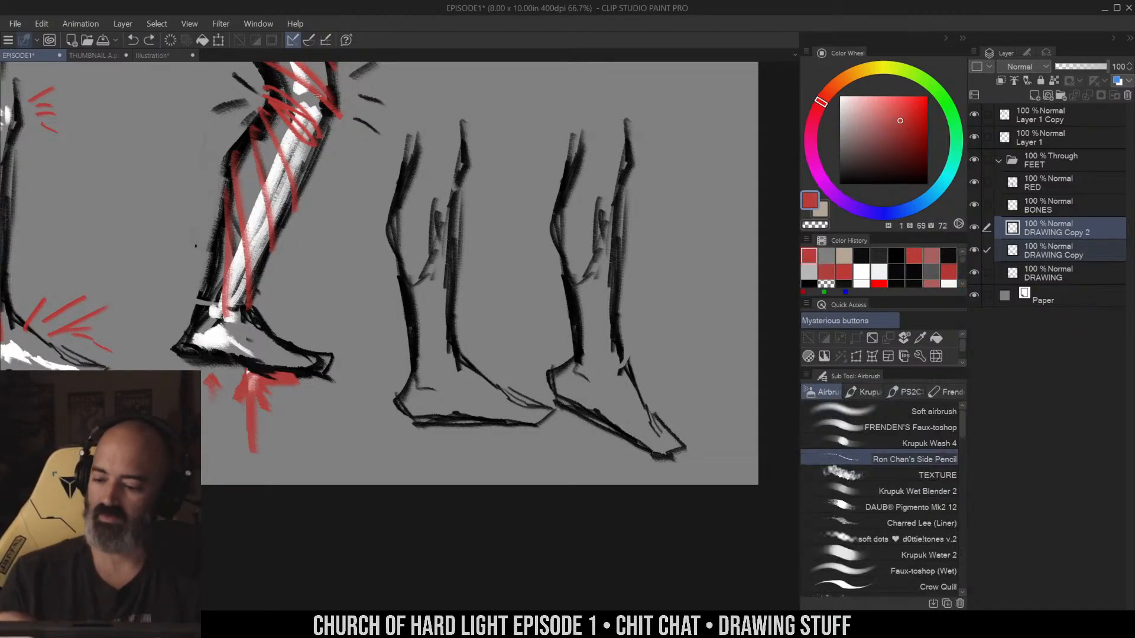
left_click(1040, 160)
left_click(999, 160)
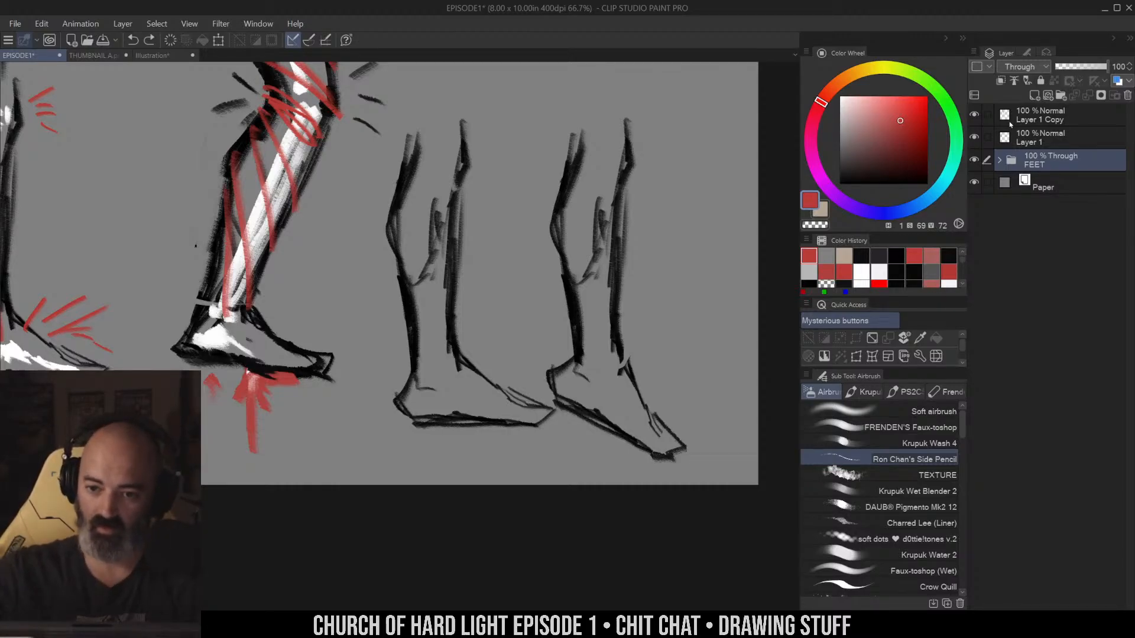
left_click_drag(666, 207, 673, 201)
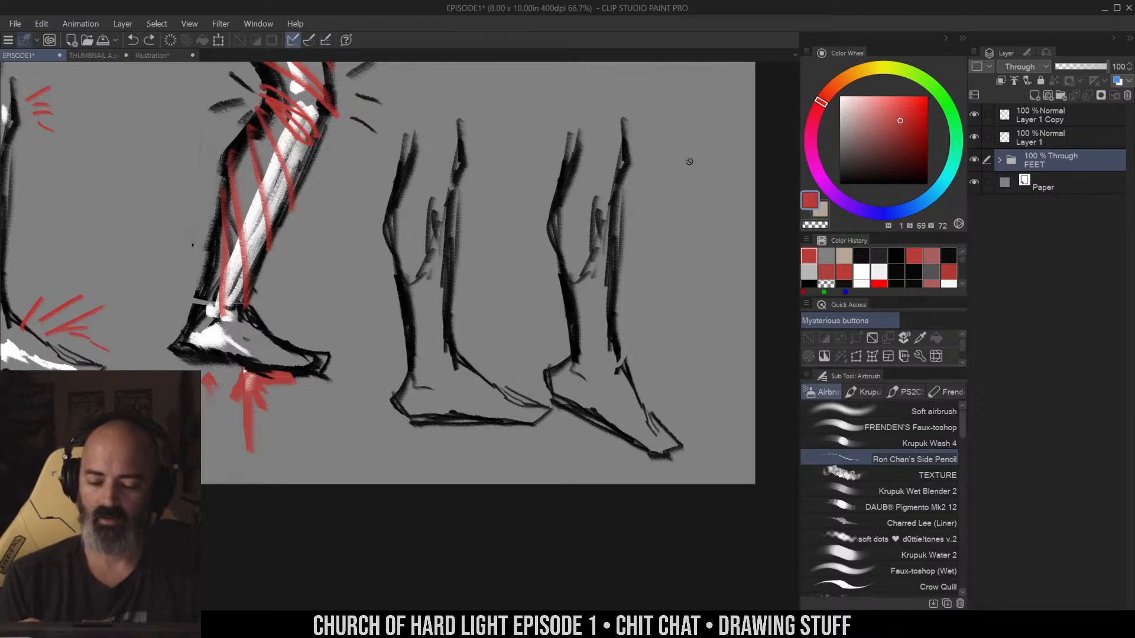
left_click(326, 95, "alt")
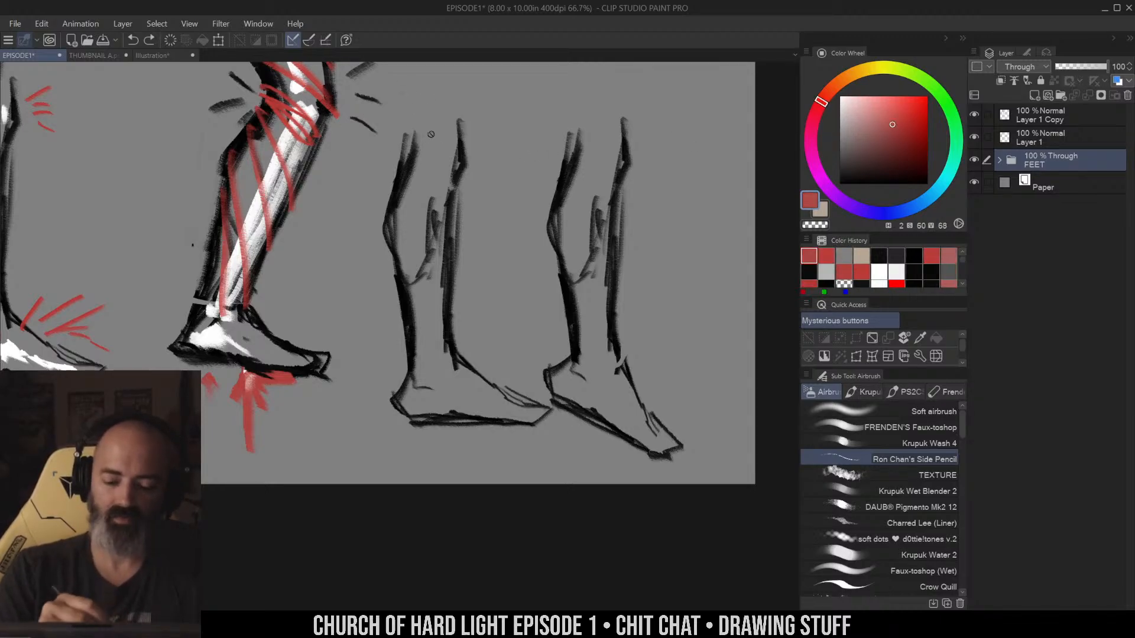
left_click(1050, 140)
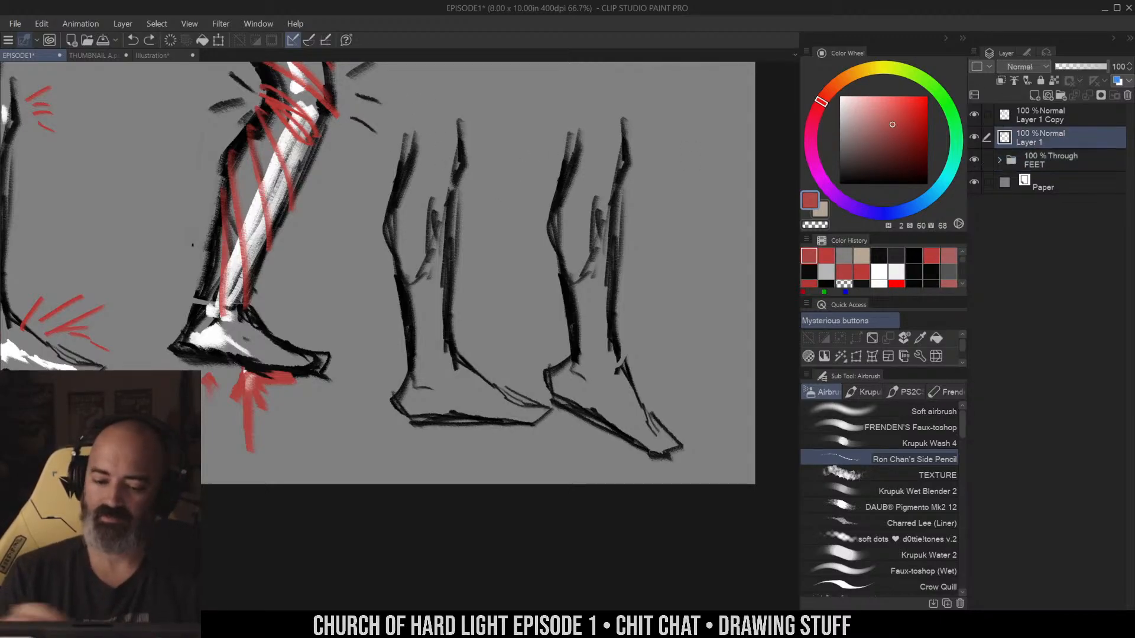
Draw red diagonal contour lines across the flat-footed leg from calf to ankle, undoing the excess ankle stroke
left_click_drag(405, 137, 453, 190)
left_click_drag(402, 159, 453, 222)
left_click_drag(388, 184, 451, 268)
left_click_drag(385, 224, 451, 311)
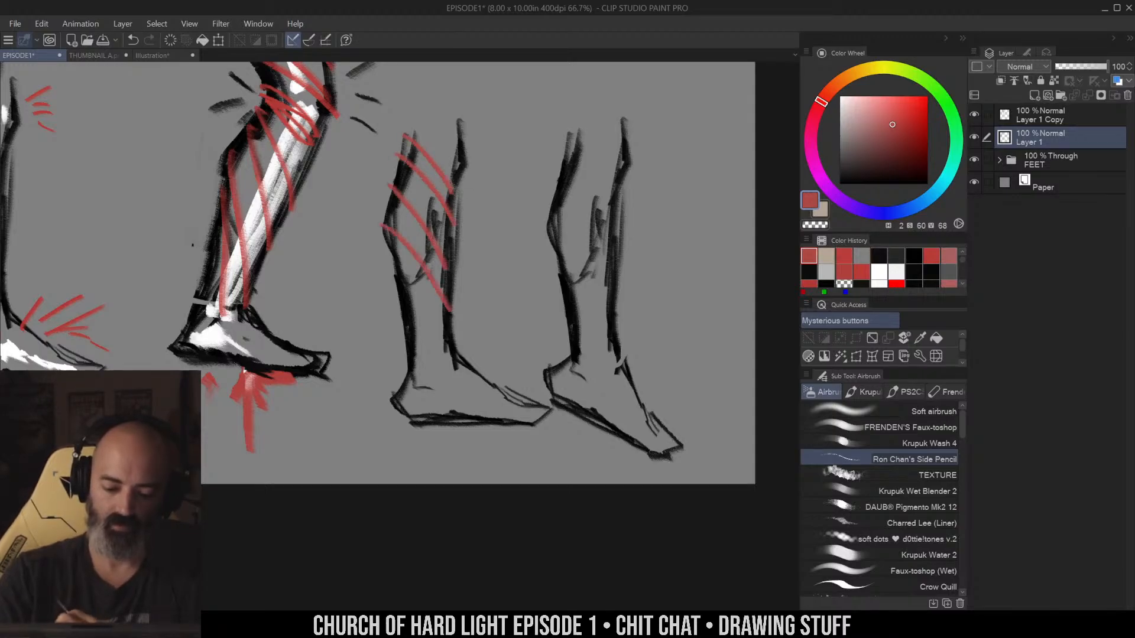
left_click_drag(396, 269, 456, 349)
left_click_drag(391, 296, 455, 351)
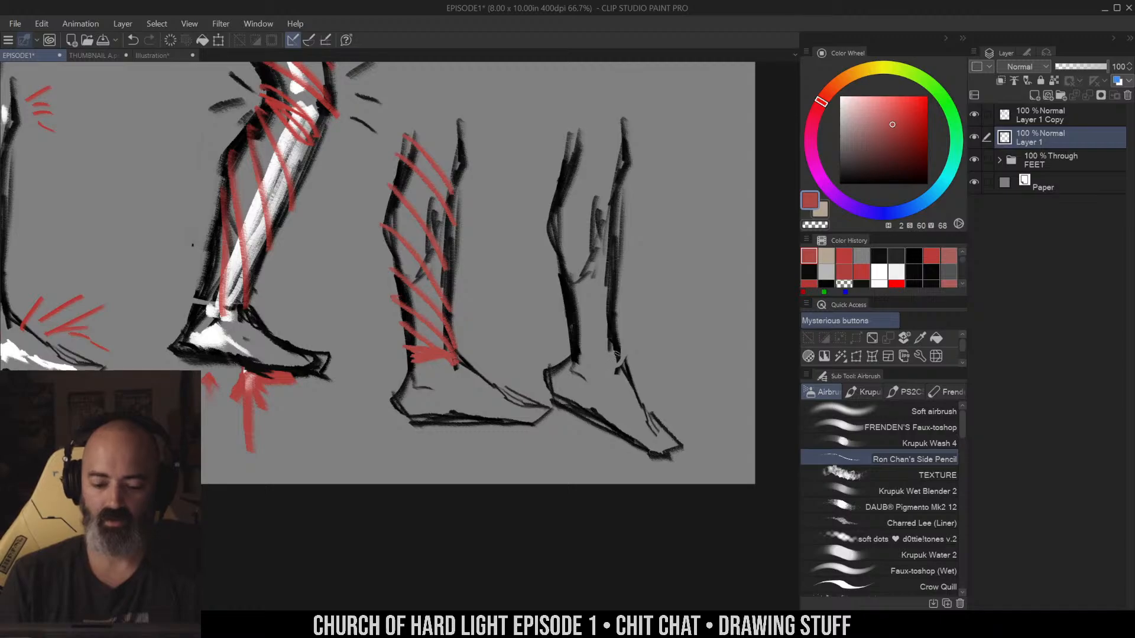
key("ctrl+z")
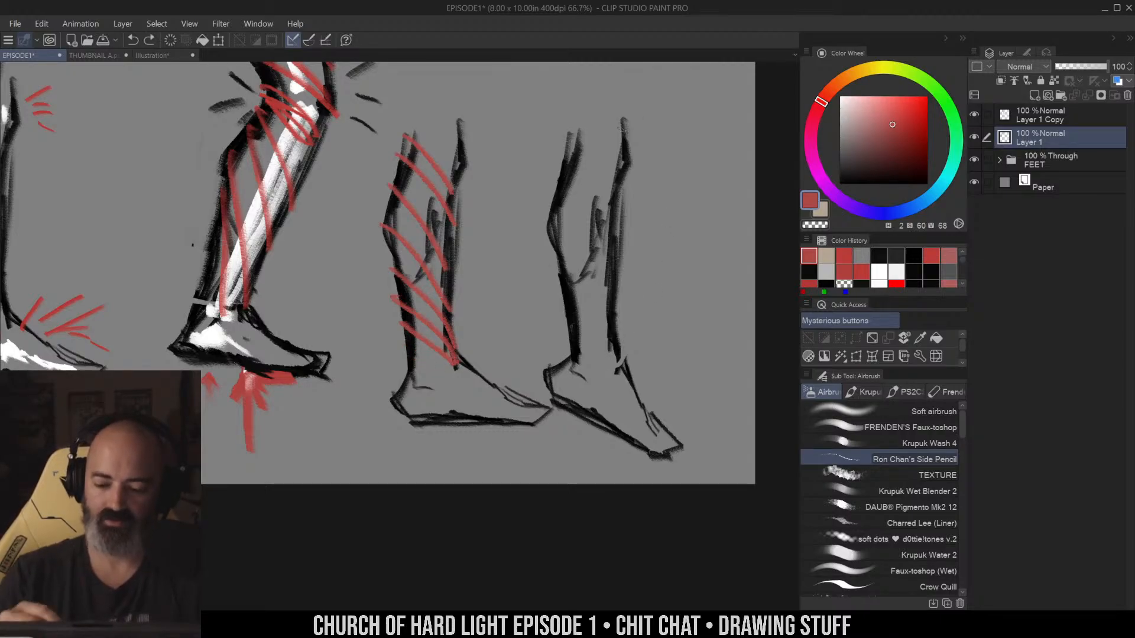
Try red contour lines on the pointed-foot leg in the same diagonal direction, and undo them all
left_click_drag(583, 125, 612, 190)
left_click_drag(566, 162, 605, 225)
mouse_move(555, 197)
left_mouse_down()
mouse_move(594, 235)
mouse_move(581, 260)
left_mouse_up()
left_click_drag(577, 262, 625, 350)
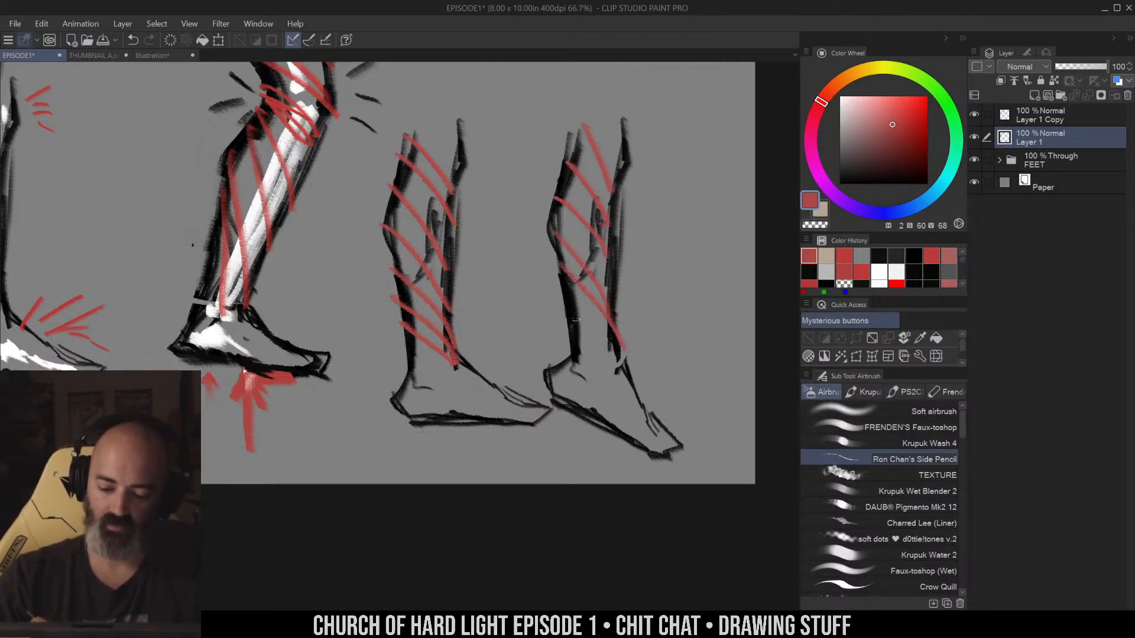
left_click_drag(569, 319, 630, 381)
mouse_move(569, 344)
left_mouse_down()
mouse_move(607, 429)
mouse_move(613, 420)
left_mouse_up()
key("ctrl+z")
key("ctrl+z")
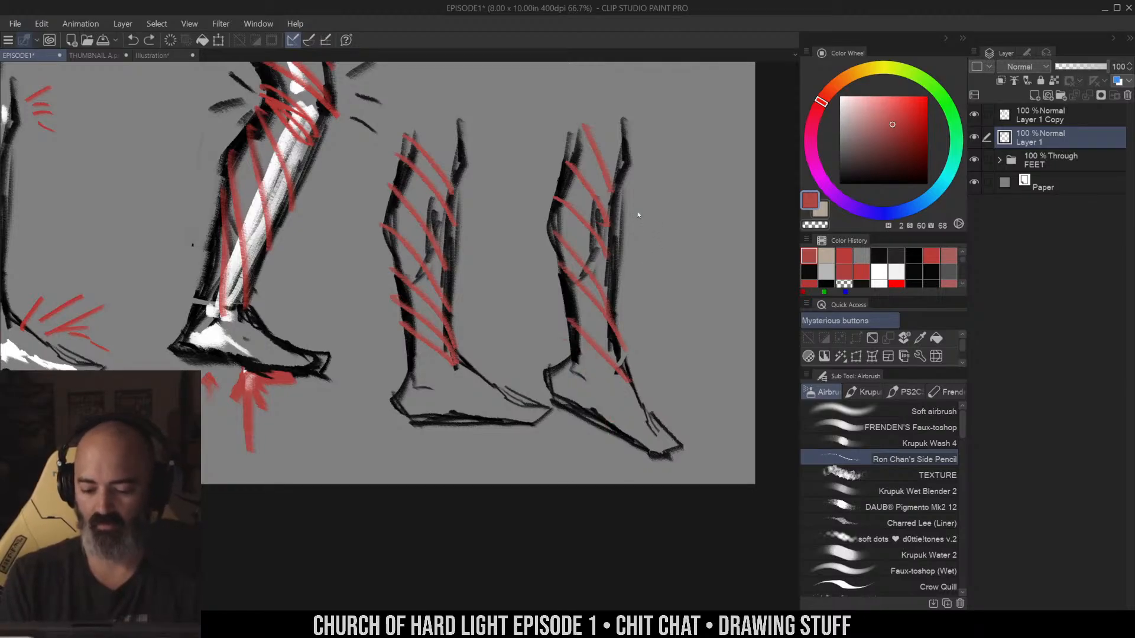
key("ctrl+z")
key("ctrl+z")
key("ctrl+z")
key("ctrl+z")
key("ctrl+z")
key("ctrl+z")
Draw red contour lines on the pointed-foot leg, slanting the opposite way on the calf and wrapping across the ankle and foot
left_click_drag(611, 141, 562, 230)
left_click_drag(608, 176, 572, 250)
left_click_drag(608, 221, 580, 302)
left_click_drag(567, 350, 618, 335)
mouse_move(571, 357)
left_mouse_down()
mouse_move(606, 353)
mouse_move(626, 386)
left_mouse_up()
left_click_drag(569, 394, 644, 404)
left_click_drag(618, 438, 648, 419)
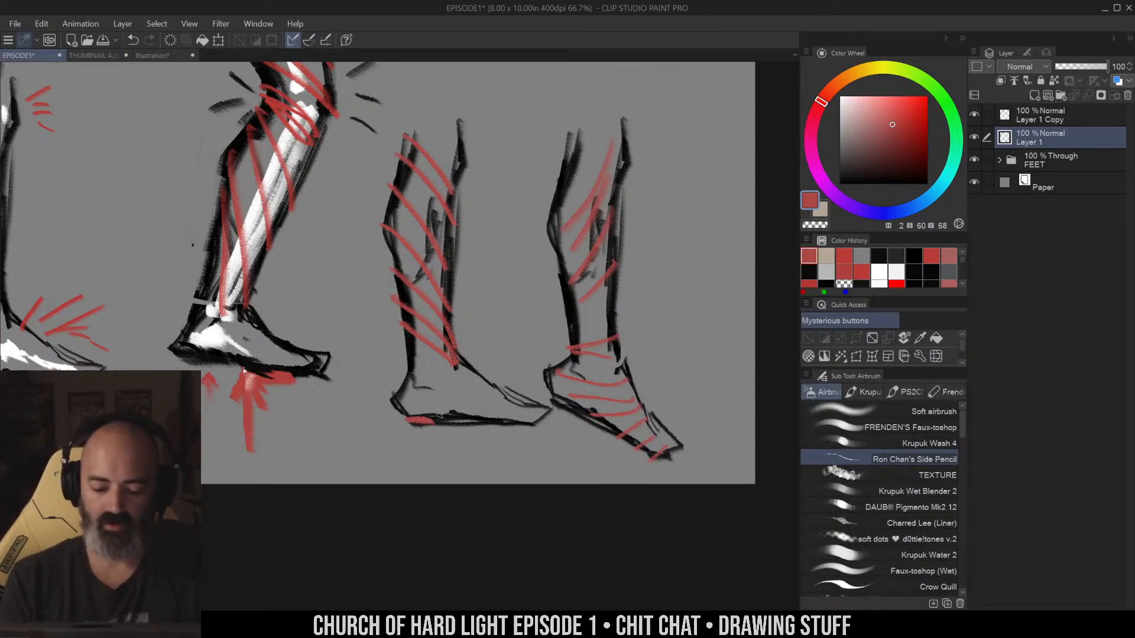
Cover the flat foot's sole line with sampled canvas grey and redraw the heel and sole in sampled black
left_click(441, 418, "alt")
left_click_drag(408, 420, 447, 419)
left_click(416, 420, "alt")
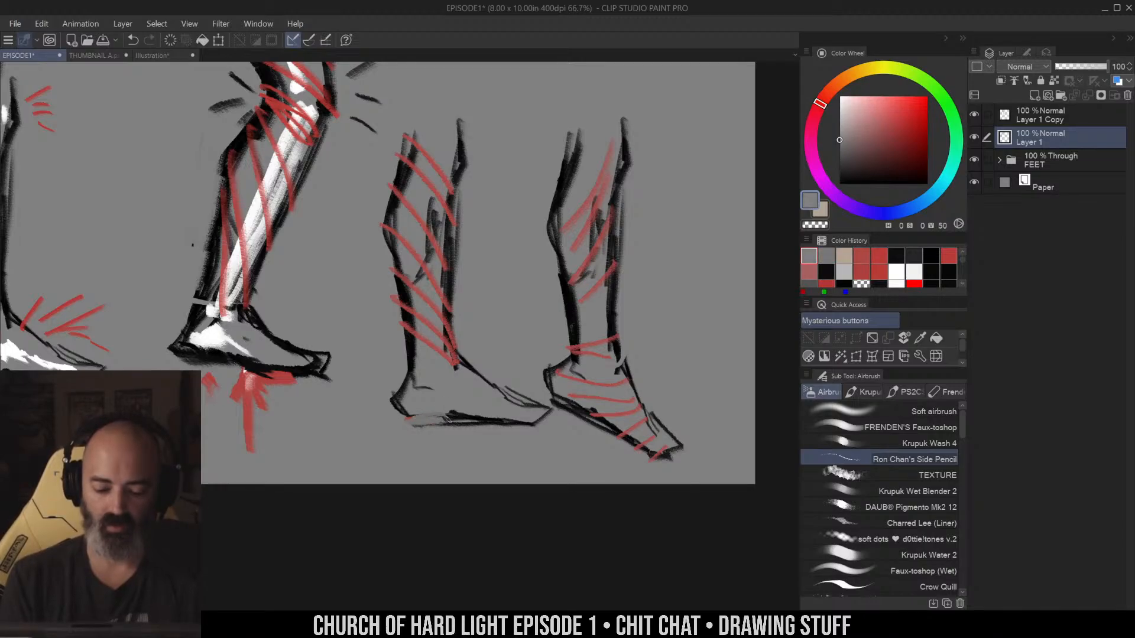
left_click(414, 417, "alt")
mouse_move(392, 382)
left_mouse_down()
mouse_move(411, 432)
mouse_move(447, 419)
left_mouse_up()
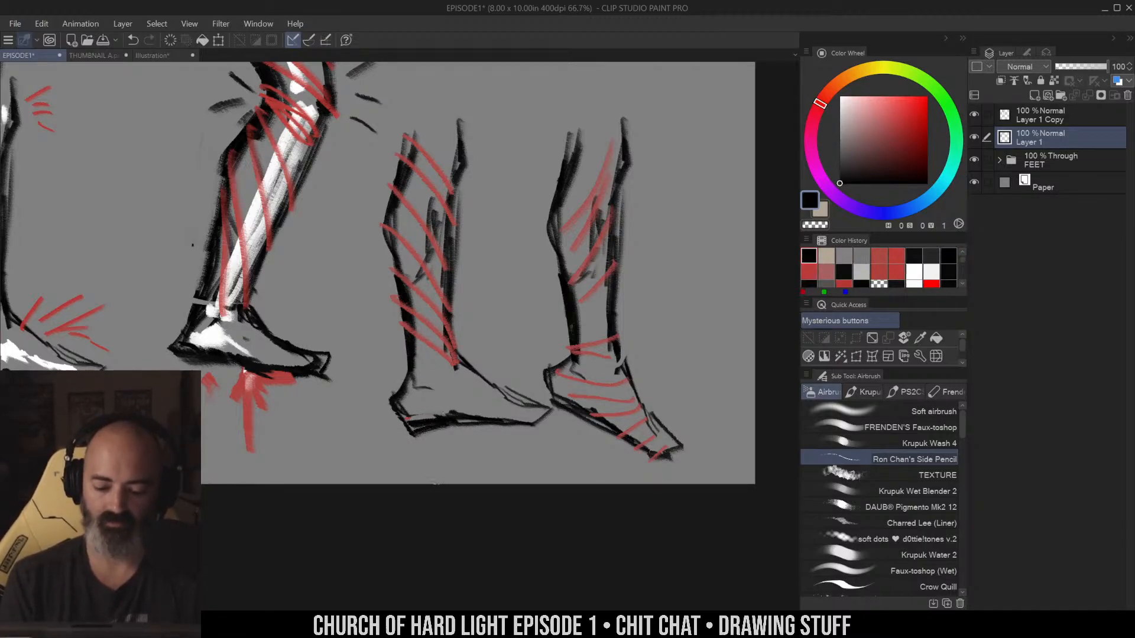
Undo the flat foot's sole redraw and the red contour lines on both side-view leg copies
key("ctrl+z")
key("ctrl+z")
key("ctrl+z")
key("ctrl+z")
key("ctrl+z")
left_click(452, 409, "alt")
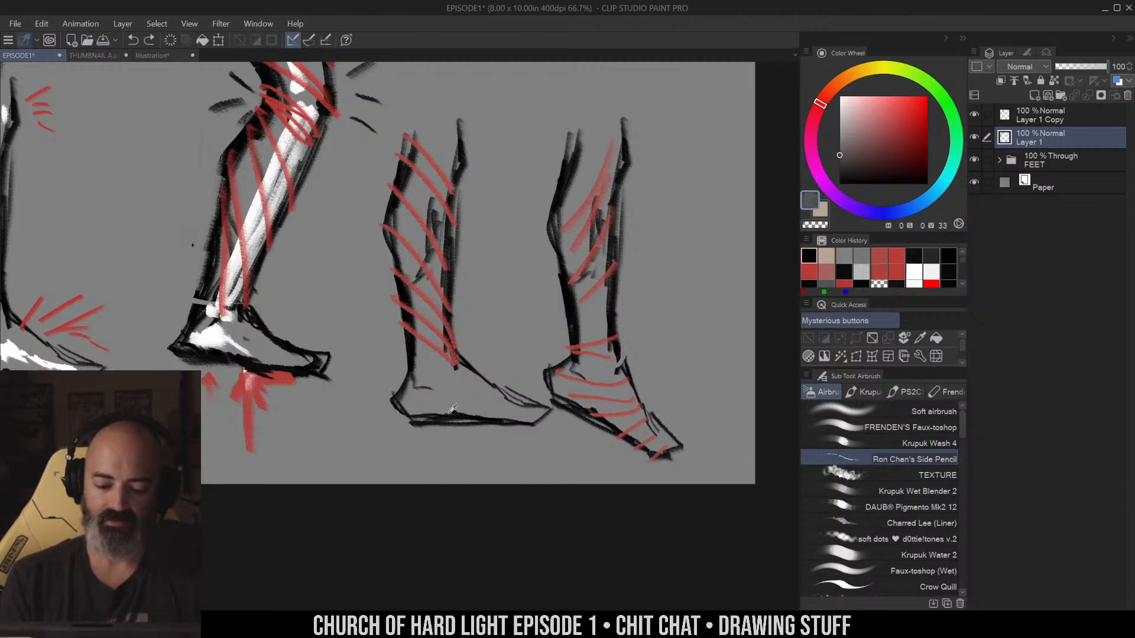
key("ctrl+z")
key("ctrl+z")
key("ctrl+z")
key("ctrl+z")
key("ctrl+z")
key("ctrl+z")
key("ctrl+z")
key("ctrl+z")
key("ctrl+z")
key("ctrl+z")
key("ctrl+z")
key("ctrl+z")
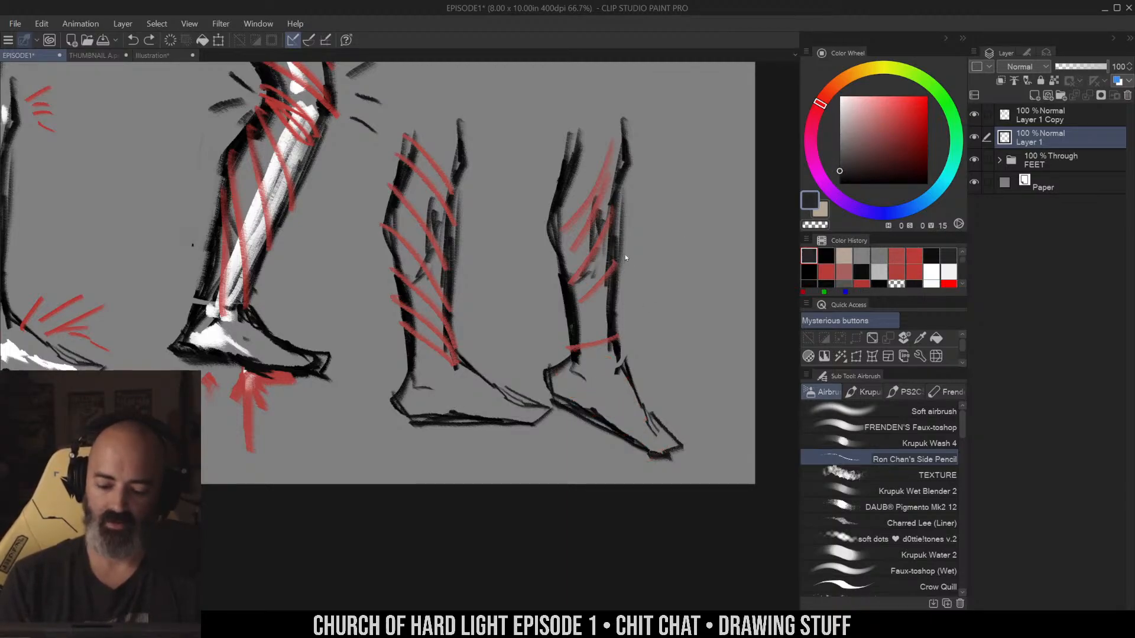
key("ctrl+z")
key("ctrl+z")
key("ctrl+z")
key("ctrl+z")
key("ctrl+z")
key("ctrl+z")
key("ctrl+z")
key("ctrl+z")
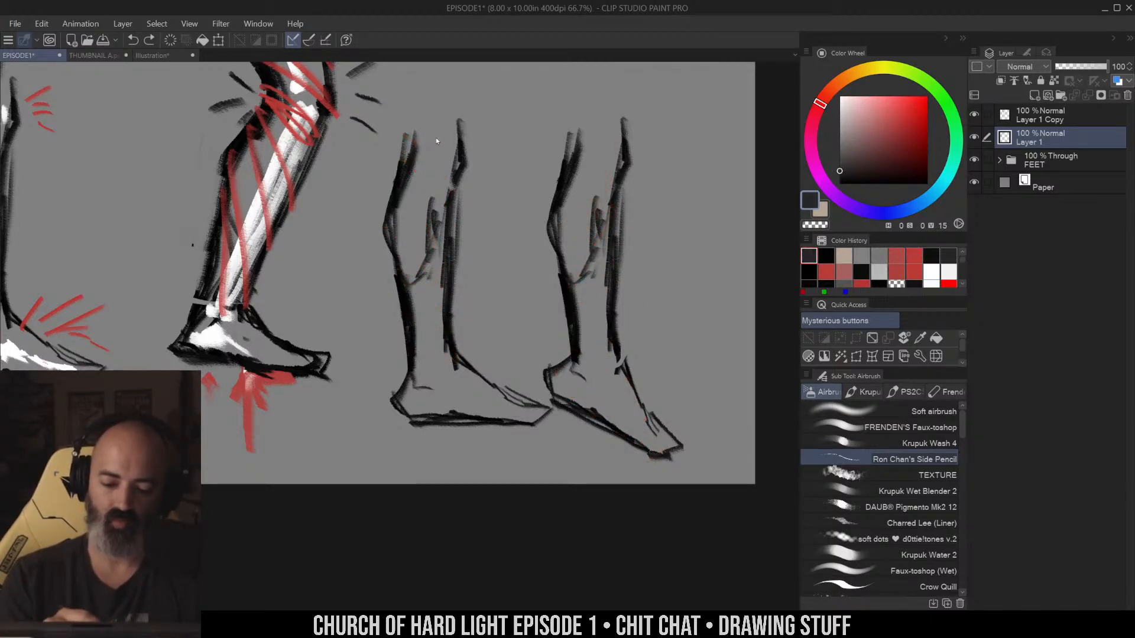
Draw red diagonal contours down the flat-footed leg, radiating strokes around the ankle and thin lines along the foot, undoing a dark trial line first
mouse_move(433, 141)
left_mouse_down()
mouse_move(430, 251)
mouse_move(452, 402)
mouse_move(573, 427)
left_mouse_up()
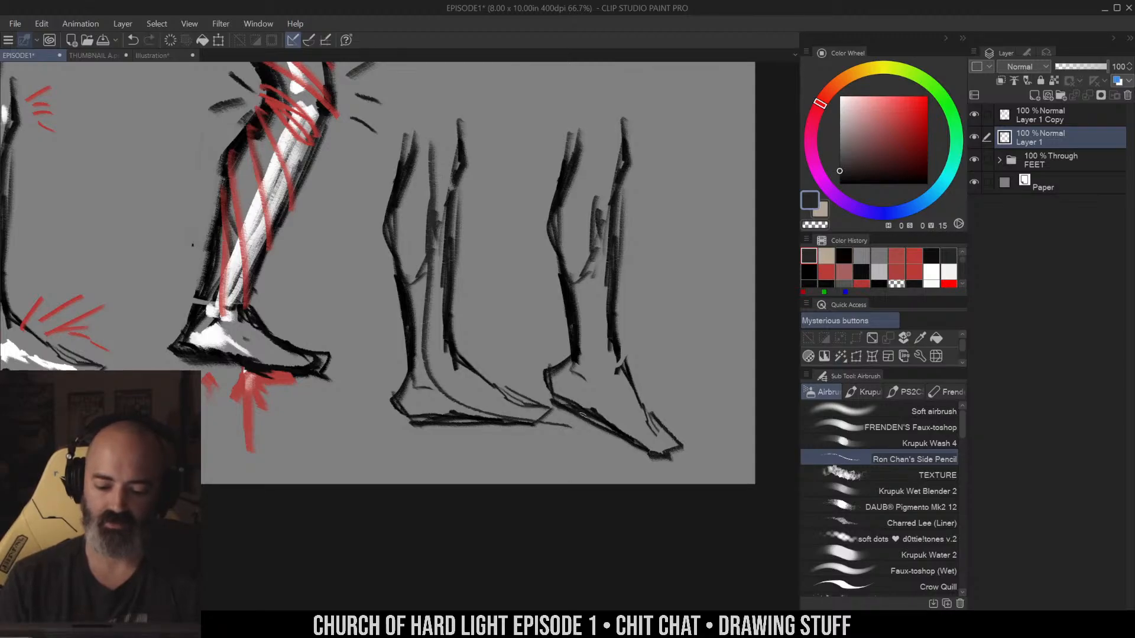
key("ctrl+z")
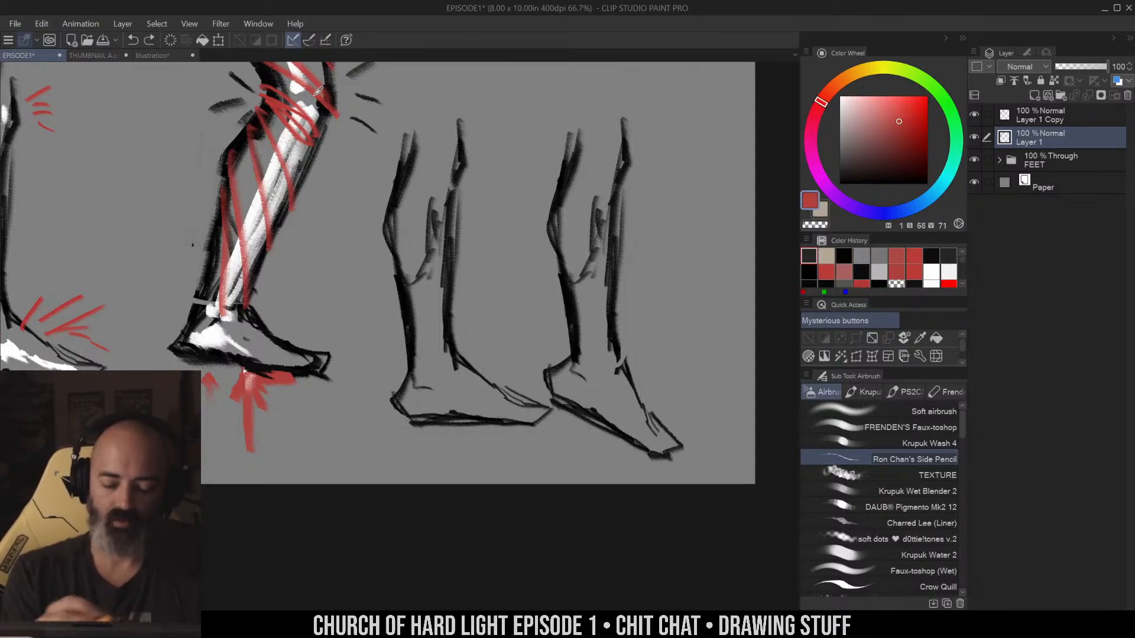
left_click_drag(403, 134, 453, 198)
mouse_move(393, 206)
left_mouse_down()
mouse_move(452, 232)
mouse_move(448, 269)
left_mouse_up()
mouse_move(399, 277)
left_mouse_down()
mouse_move(449, 304)
mouse_move(449, 362)
left_mouse_up()
mouse_move(394, 378)
left_mouse_down()
mouse_move(448, 352)
mouse_move(437, 366)
left_mouse_up()
left_click_drag(408, 422, 454, 363)
left_click_drag(443, 419, 452, 364)
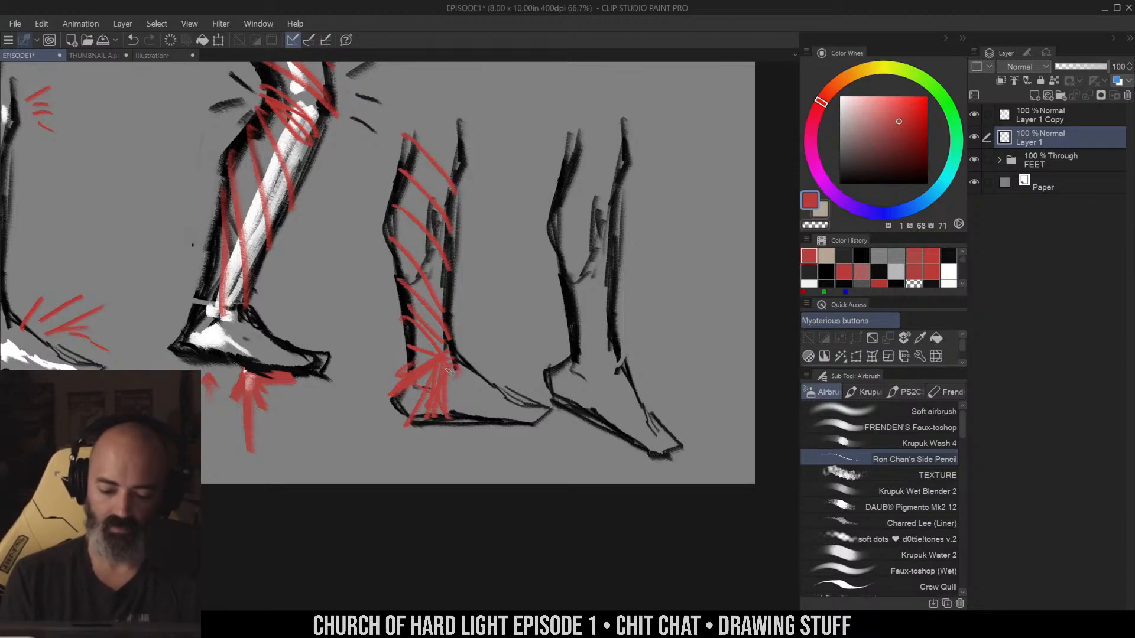
left_click_drag(455, 393, 523, 416)
left_click_drag(483, 423, 525, 427)
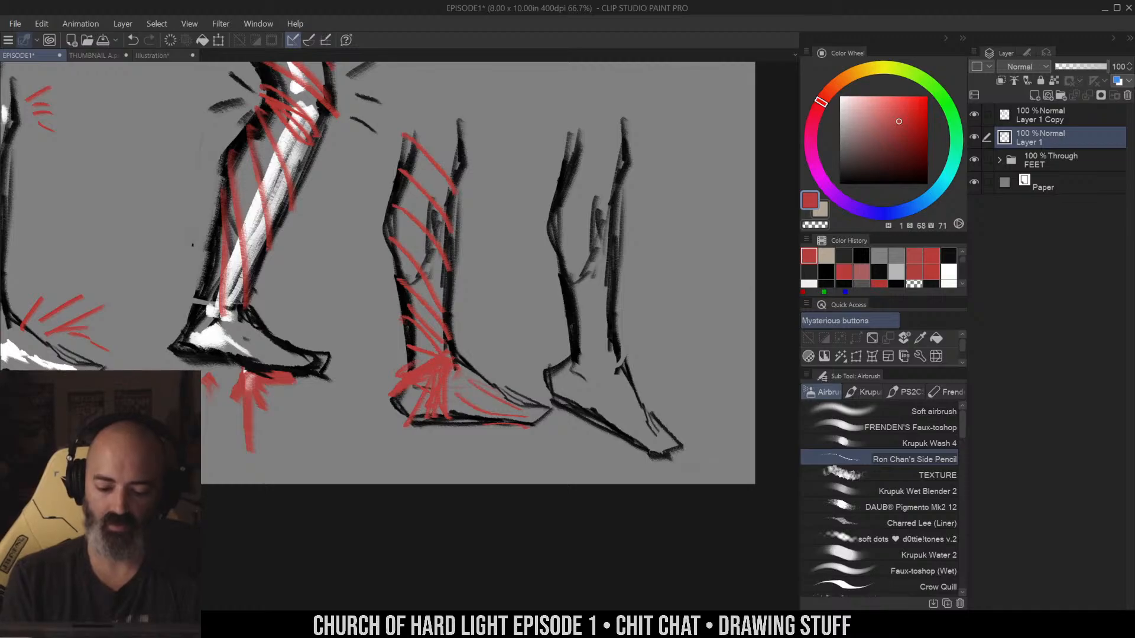
Draw a band across the flat-footed leg's ankle in sampled white, undoing the excess stroke
key("c")
left_click(218, 336, "alt")
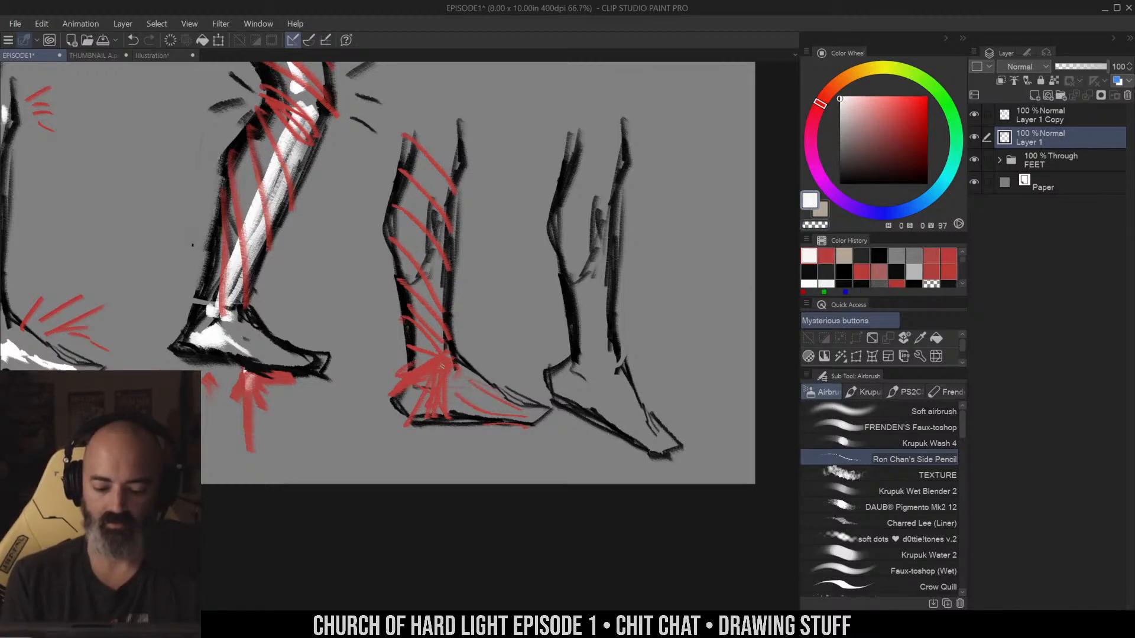
left_click_drag(447, 361, 406, 370)
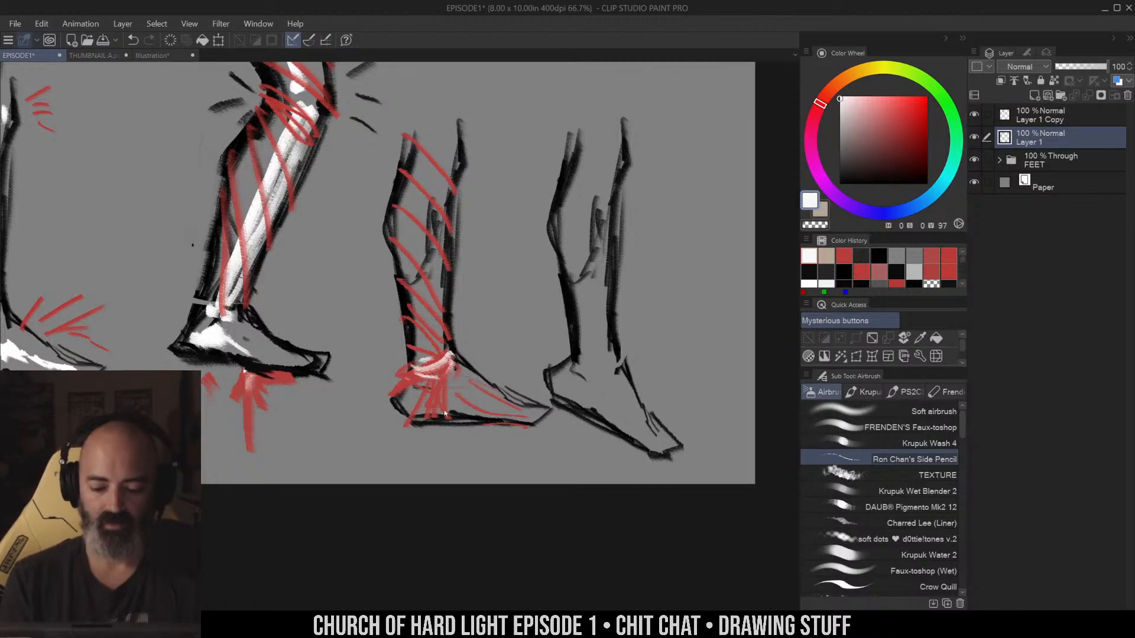
key("ctrl+z")
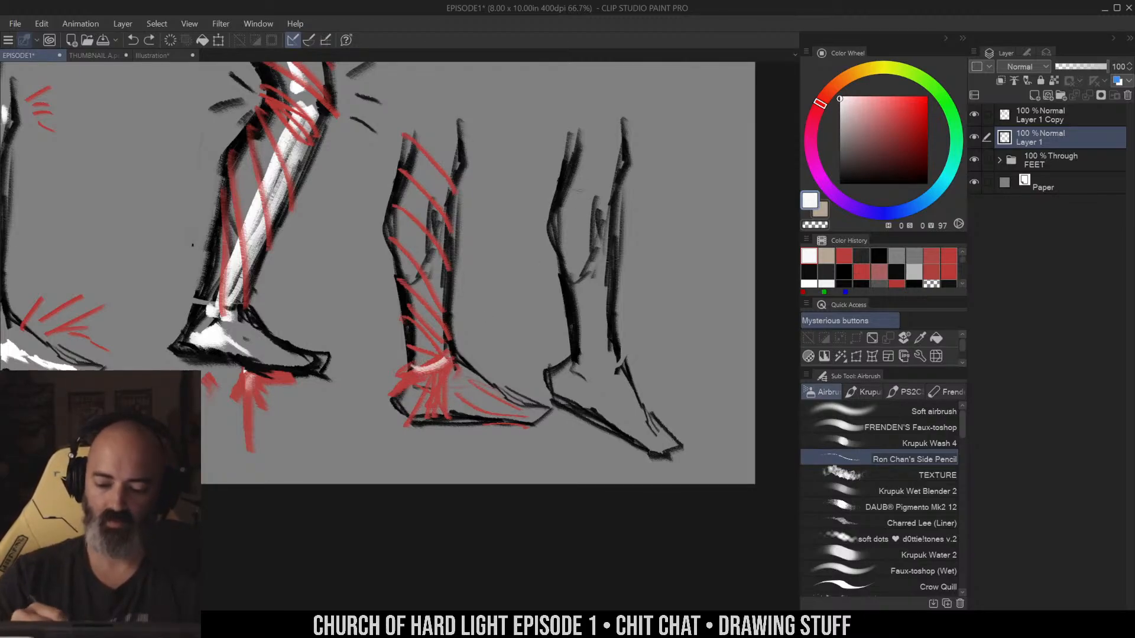
Draw red contour lines across the pointed-foot leg from calf to toes, replacing the dark trial strokes on the calf
left_click(565, 171, "alt")
mouse_move(579, 159)
left_mouse_down()
mouse_move(612, 206)
mouse_move(590, 251)
left_mouse_up()
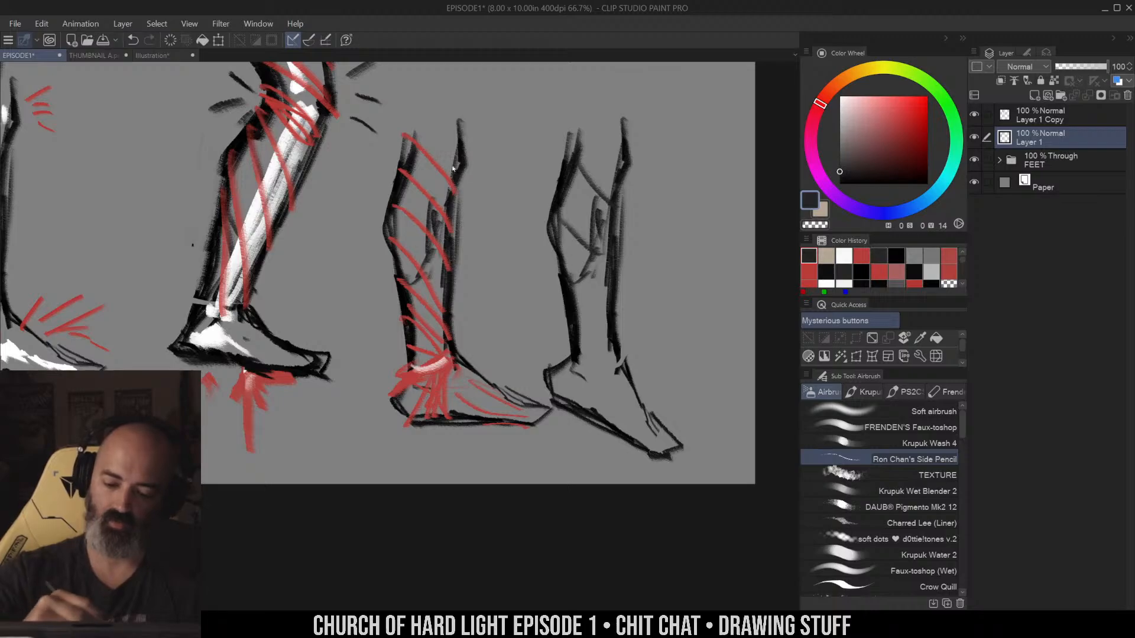
left_click(440, 164, "alt")
mouse_move(571, 164)
left_mouse_down()
mouse_move(611, 212)
mouse_move(603, 255)
left_mouse_up()
mouse_move(564, 282)
left_mouse_down()
mouse_move(614, 316)
mouse_move(607, 344)
left_mouse_up()
left_click_drag(577, 365, 619, 379)
mouse_move(558, 379)
left_mouse_down()
mouse_move(624, 402)
mouse_move(645, 425)
left_mouse_up()
left_click_drag(628, 425, 665, 439)
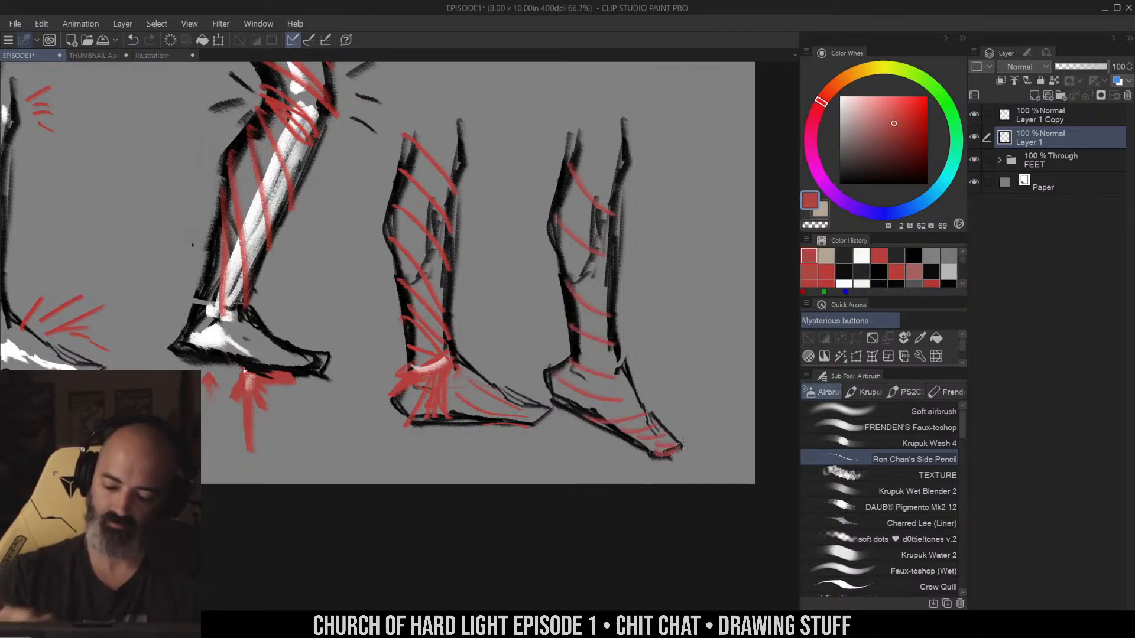
Sample pale pink from the ankle and draw a long curve from the pointed-foot leg's calf out past its toes
left_click(443, 362, "alt")
left_click_drag(367, 317, 674, 305)
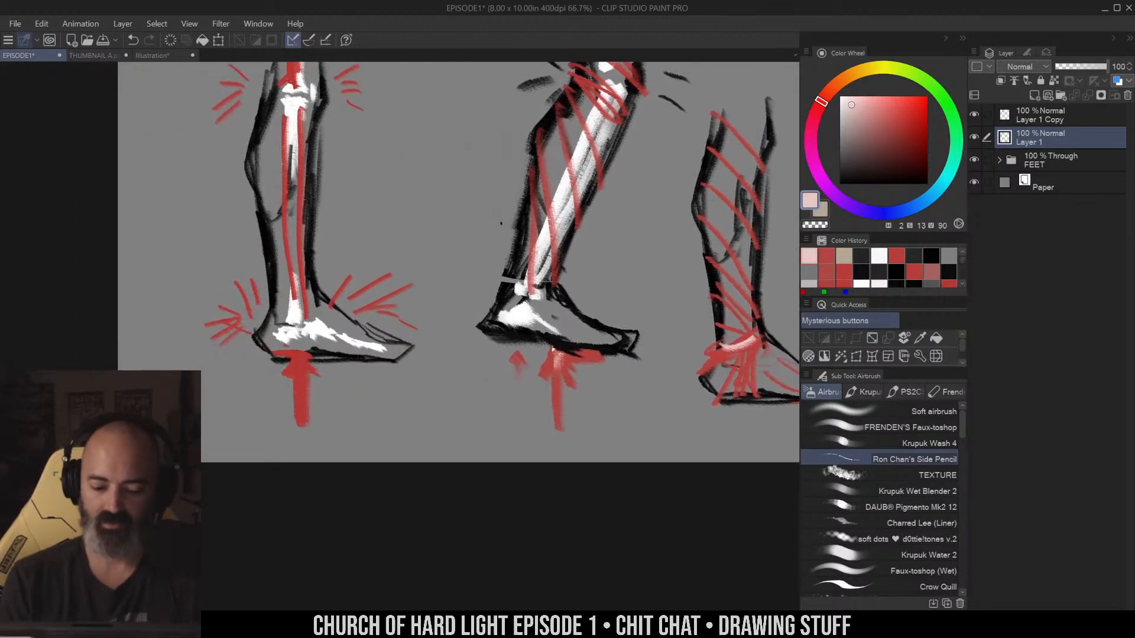
left_click_drag(532, 266, 381, 228)
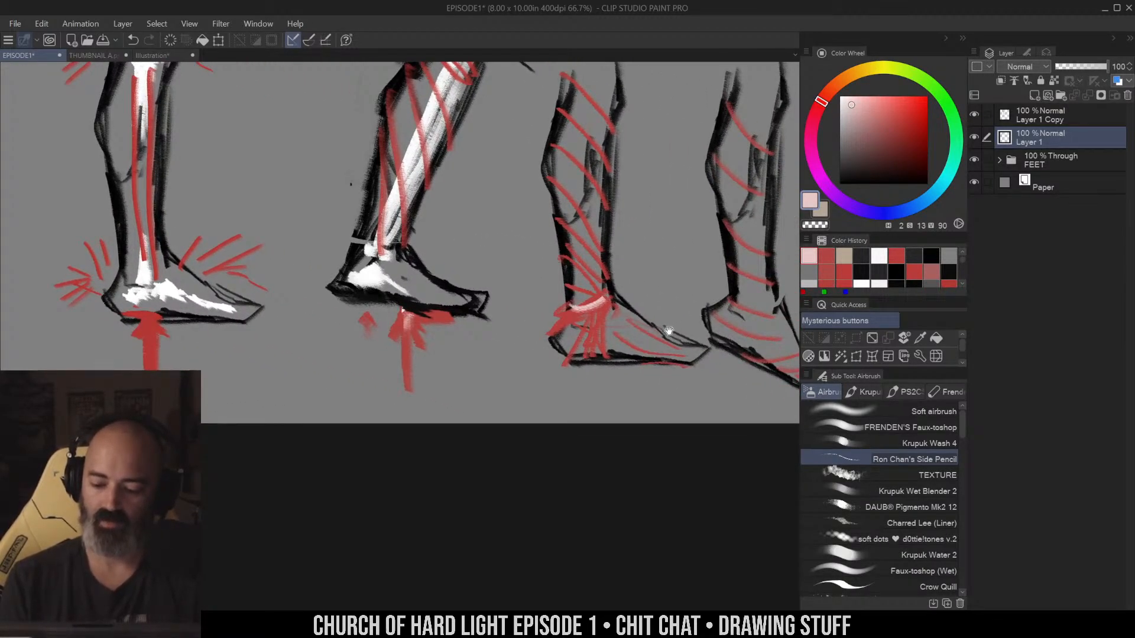
left_click_drag(669, 330, 500, 326)
left_click_drag(559, 147, 695, 417)
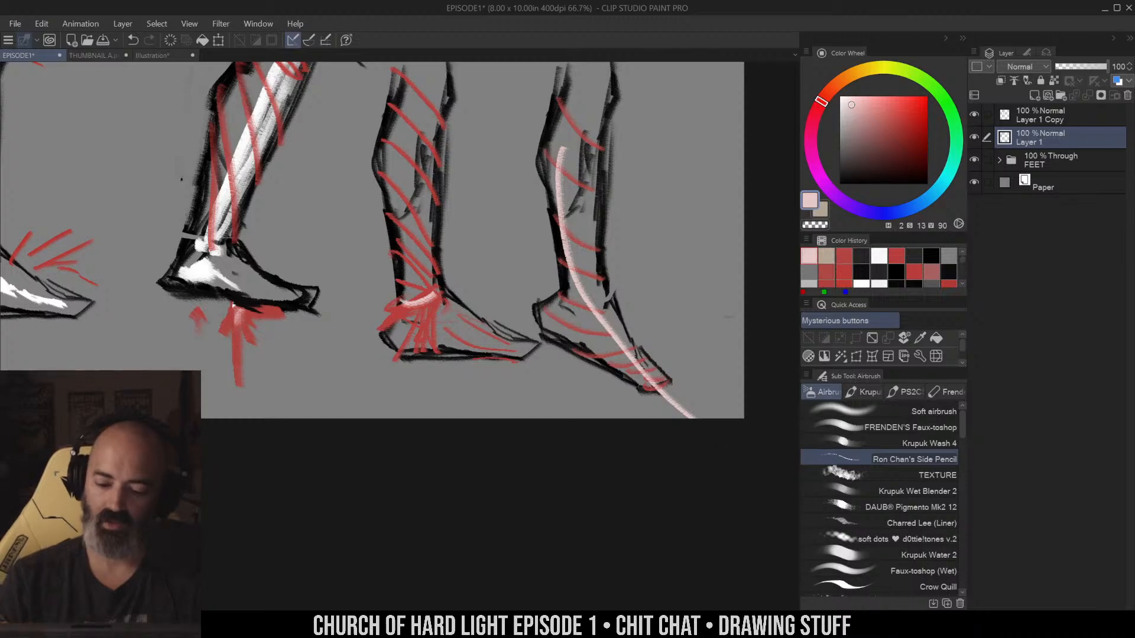
Draw pale pink strokes down both sides of the flat-footed leg's lower shin, converging at the heel and spreading into the foot
left_click_drag(385, 192, 412, 326)
left_click_drag(399, 246, 419, 349)
left_click_drag(439, 198, 421, 354)
left_click_drag(375, 192, 416, 353)
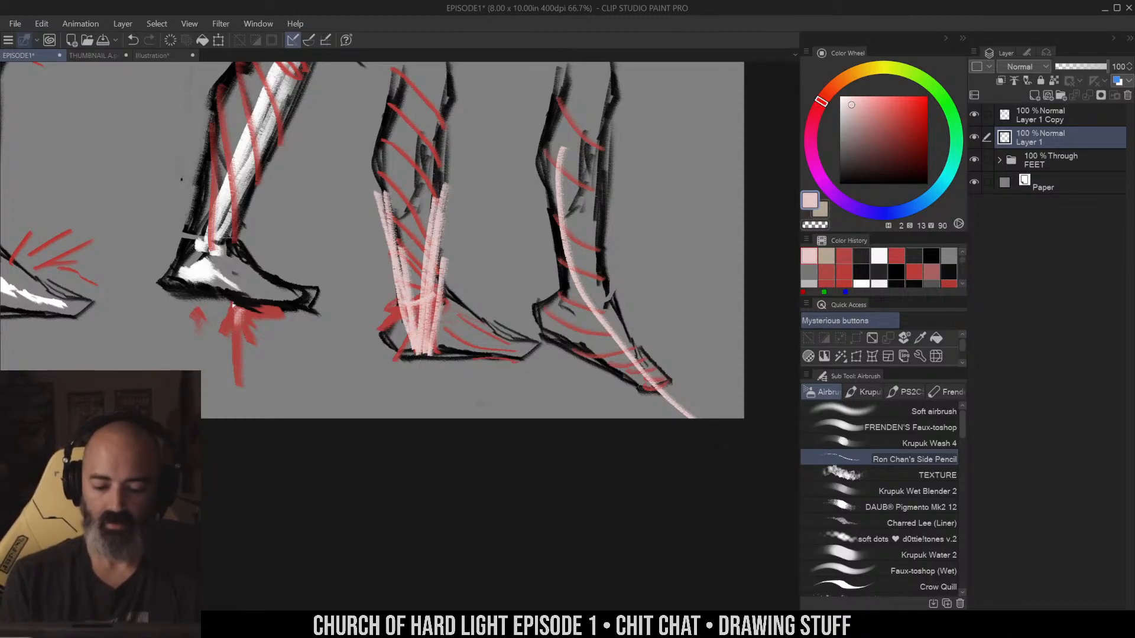
left_click_drag(414, 287, 453, 358)
left_click_drag(431, 319, 464, 355)
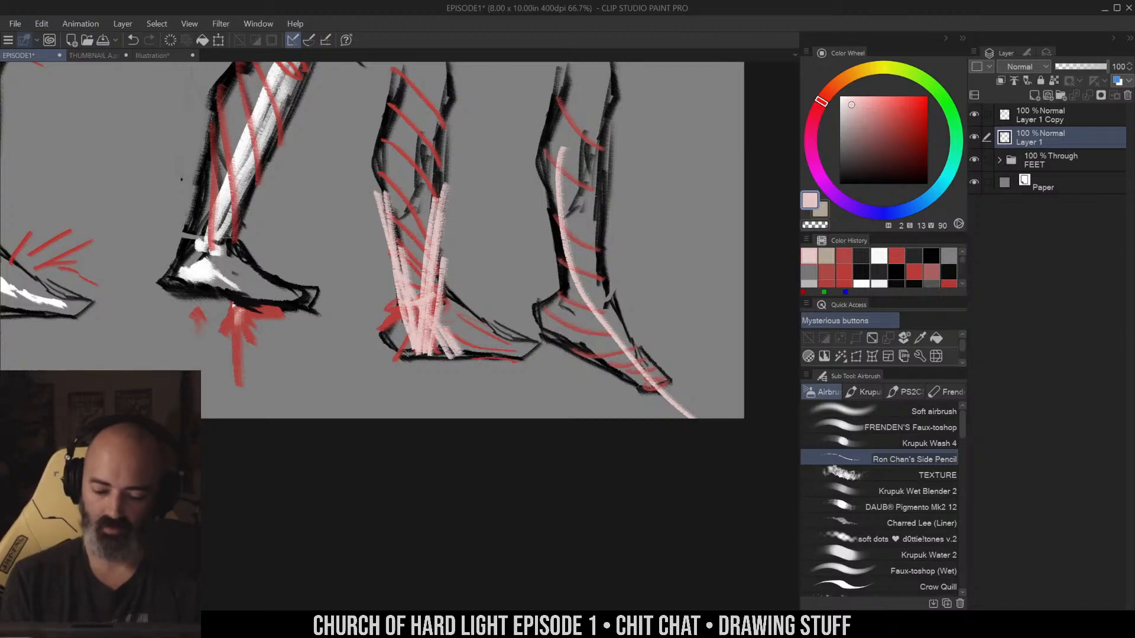
Try pale pink strokes along the flat foot's sole out to the toes, and undo them
left_click_drag(390, 358, 511, 353)
left_click_drag(434, 349, 482, 363)
key("ctrl+z")
mouse_move(422, 340)
left_mouse_down()
mouse_move(506, 362)
mouse_move(446, 347)
mouse_move(519, 361)
mouse_move(528, 344)
left_mouse_up()
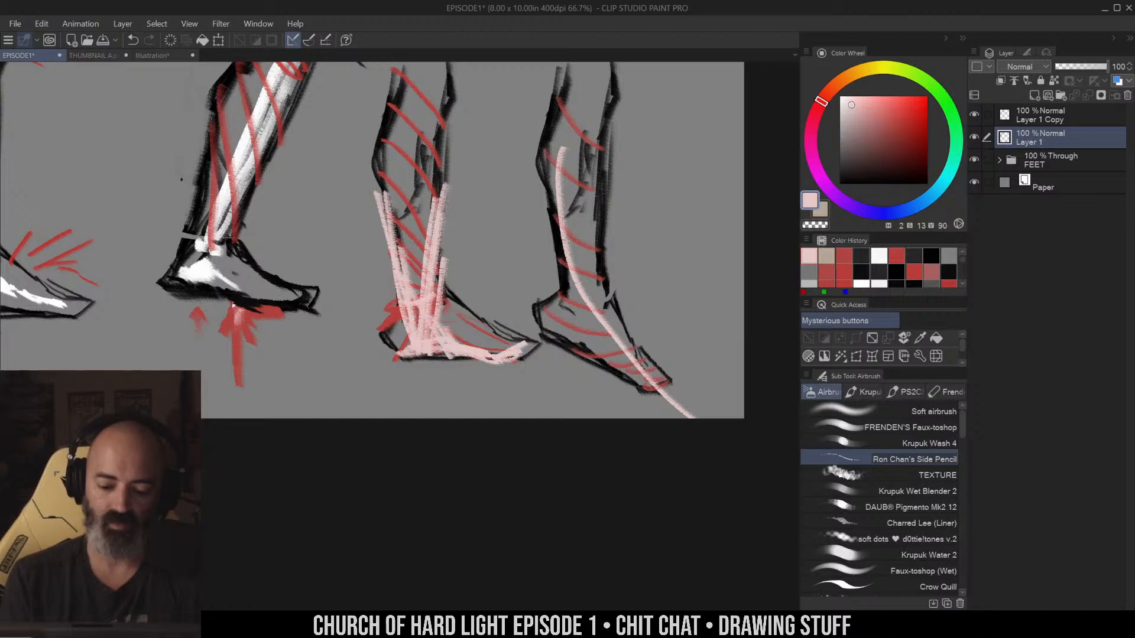
left_click_drag(398, 357, 443, 343)
key("ctrl+z")
key("ctrl+z")
Draw pale pink diagonal contour lines across the flat-footed leg from above the knee to the calf
scroll(470, 357, "up", 5)
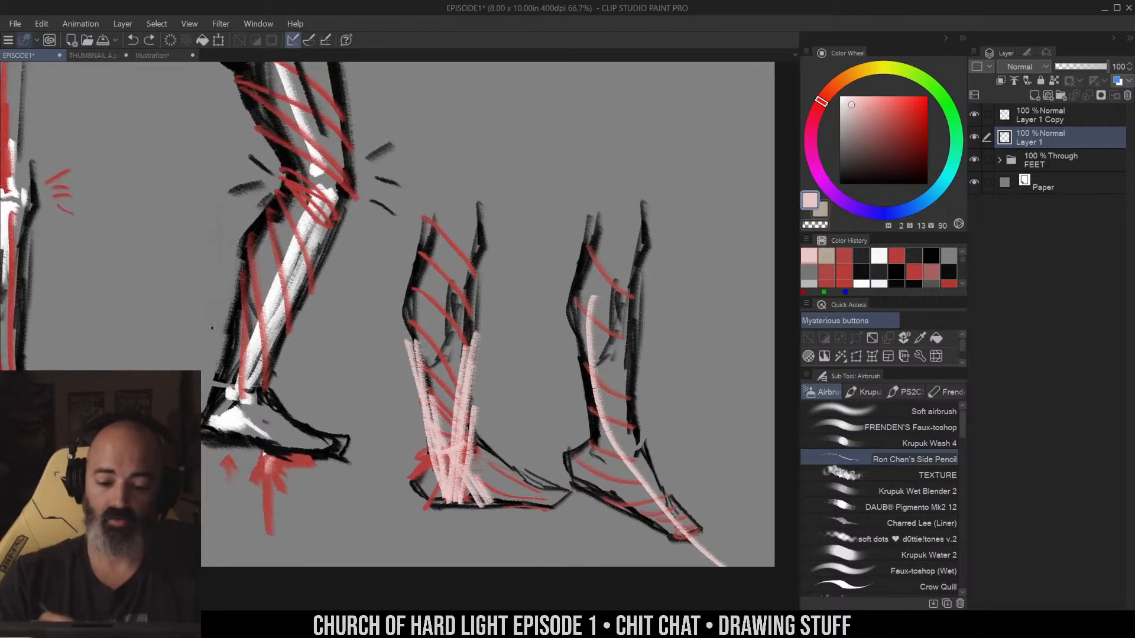
left_click_drag(423, 158, 476, 272)
left_click_drag(413, 234, 486, 329)
mouse_move(404, 304)
left_mouse_down()
mouse_move(449, 372)
mouse_move(525, 230)
left_mouse_up()
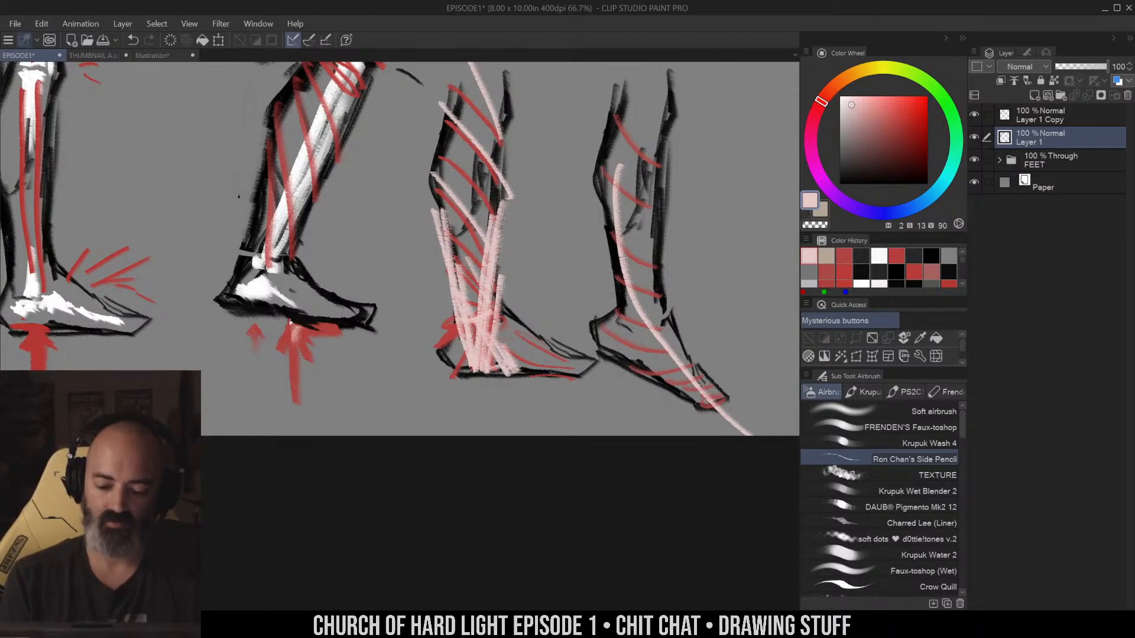
Draw pale pink strokes around the pointed-foot leg's ankle and heel, with short cross lines along the foot
left_click_drag(665, 416, 565, 392)
left_click_drag(523, 147, 554, 323)
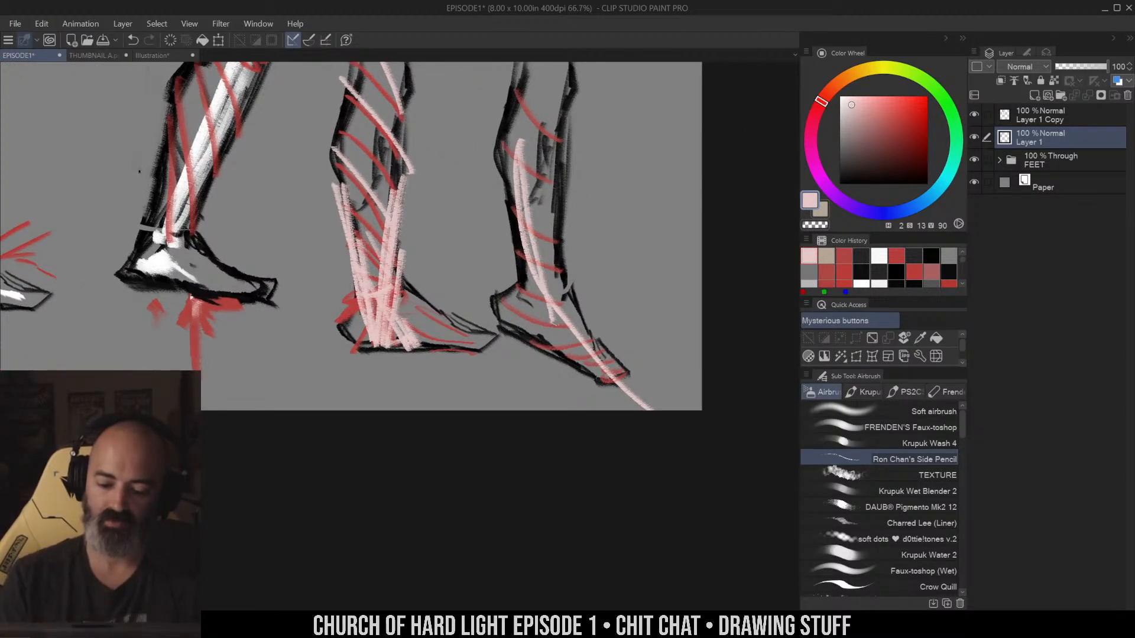
mouse_move(501, 297)
left_mouse_down()
mouse_move(560, 279)
mouse_move(533, 338)
left_mouse_up()
left_click_drag(565, 317, 554, 353)
left_click_drag(581, 340, 575, 364)
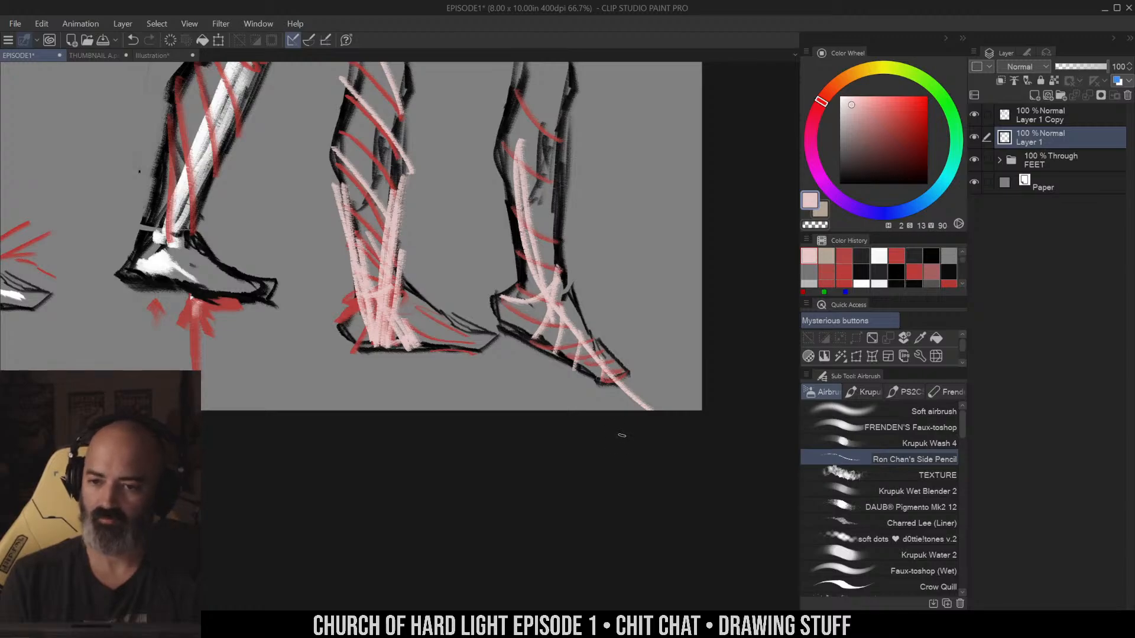
Draw pale pink strokes from both sides converging at the heel of the straight standing leg study with bones
left_click_drag(530, 232, 767, 285)
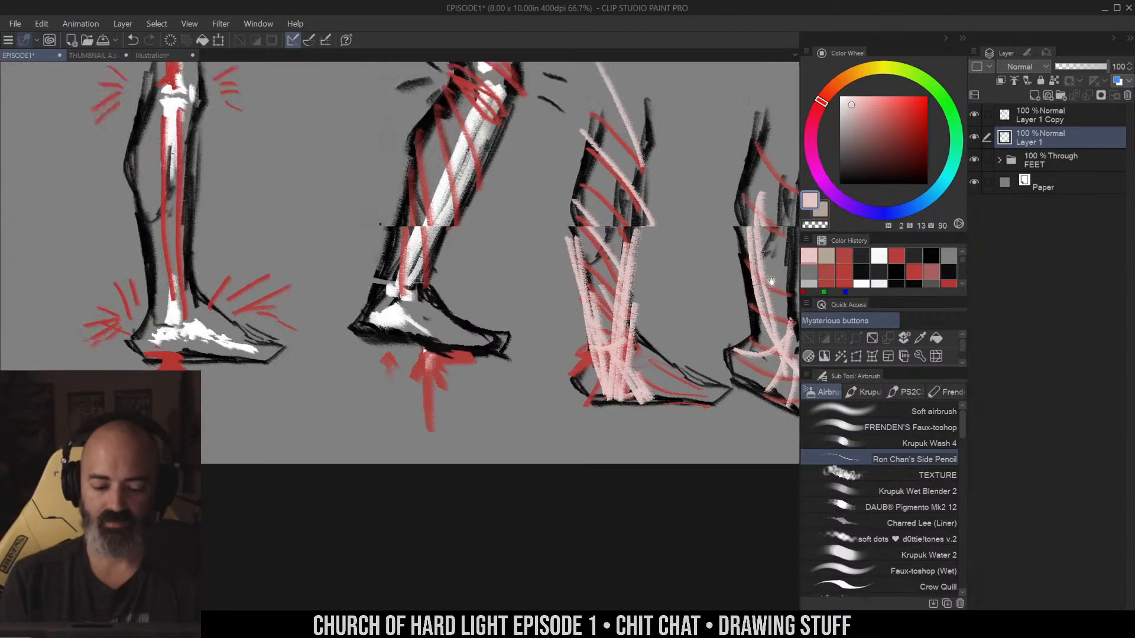
left_click_drag(507, 296, 717, 271)
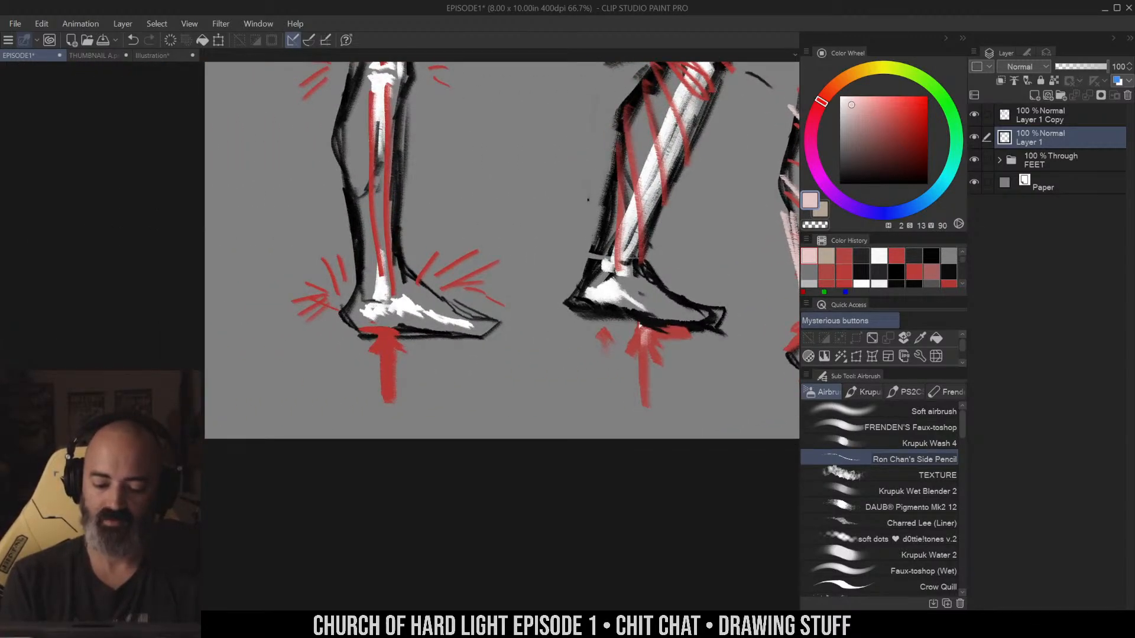
left_click_drag(328, 202, 374, 340)
left_click_drag(430, 214, 380, 351)
left_click_drag(518, 177, 367, 363)
left_click_drag(303, 207, 383, 331)
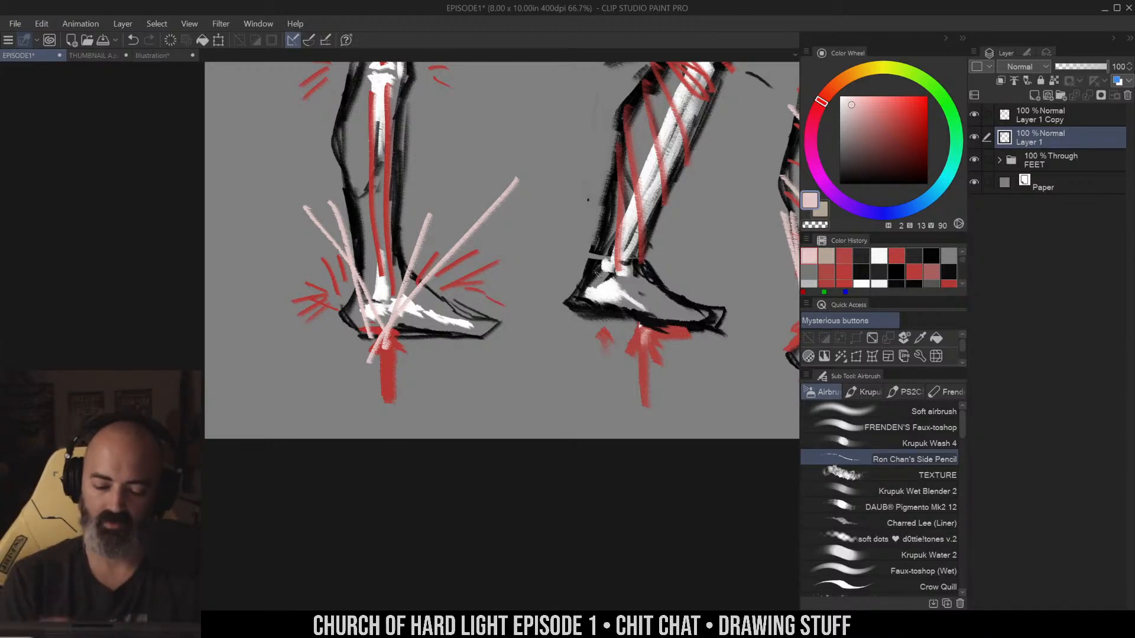
Hatch pale pink lines across the flat-footed copy's shin and ankle, and add strokes along its sole
mouse_move(634, 235)
left_mouse_down()
mouse_move(362, 248)
mouse_move(285, 239)
left_mouse_up()
left_click_drag(440, 238, 497, 380)
mouse_move(484, 278)
left_mouse_down()
mouse_move(471, 349)
mouse_move(494, 240)
left_mouse_up()
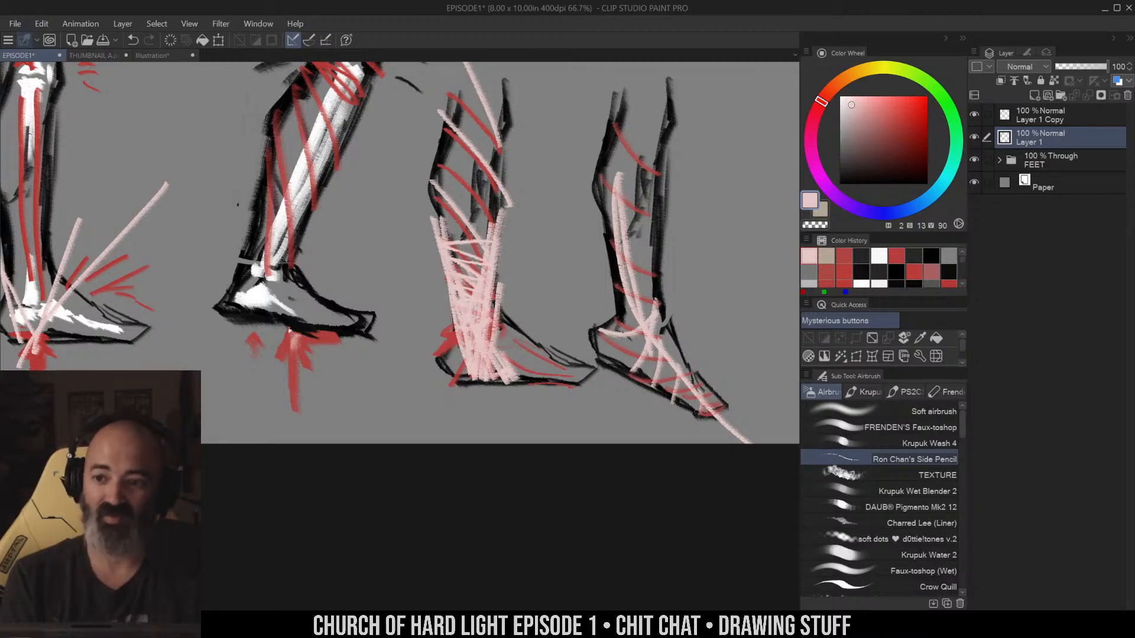
left_click_drag(662, 325, 640, 302)
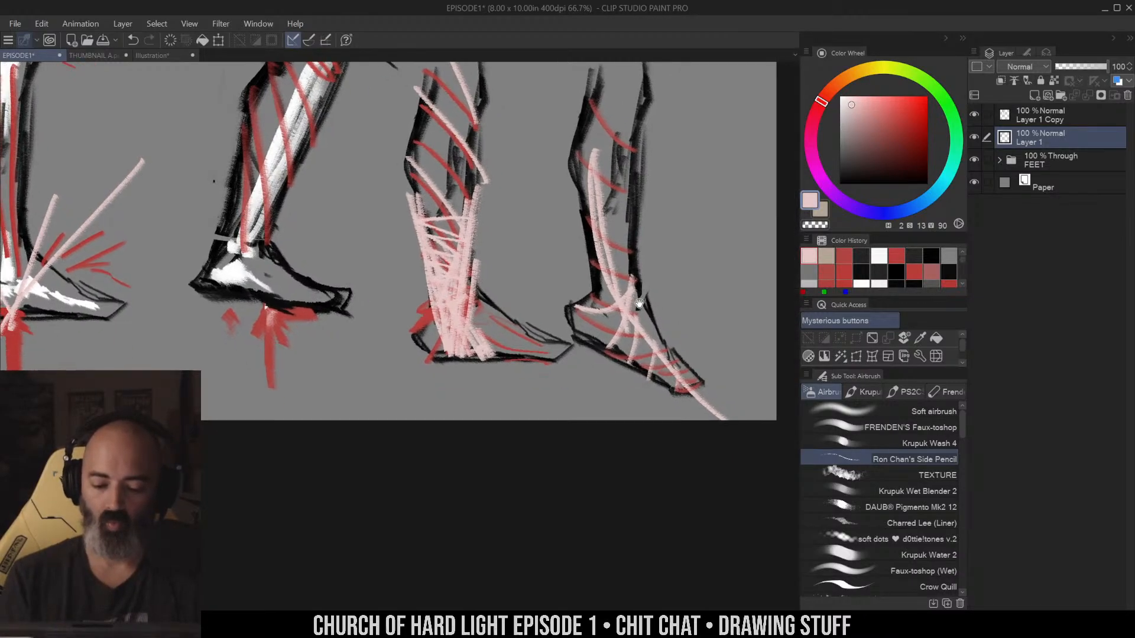
left_click_drag(419, 346, 508, 365)
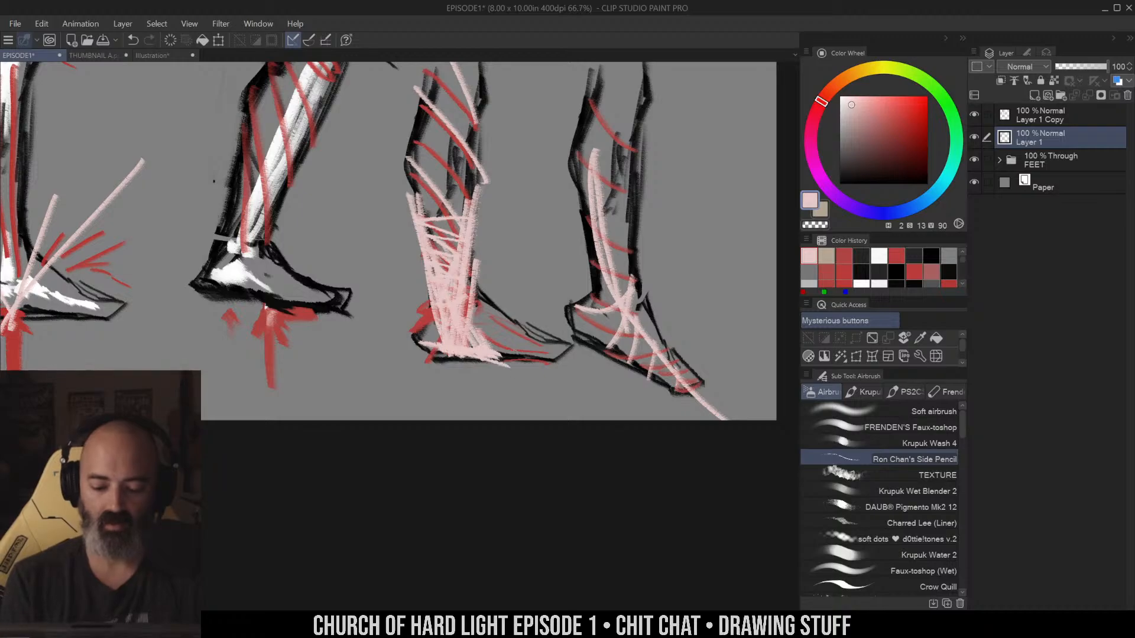
Layer pale pink curves down the pointed-foot leg through the toes, with extra strokes running down beneath the foot
left_click_drag(591, 170, 682, 389)
left_click_drag(586, 245, 680, 387)
left_click_drag(593, 169, 712, 417)
mouse_move(618, 282)
left_mouse_down()
mouse_move(714, 419)
mouse_move(633, 317)
left_mouse_up()
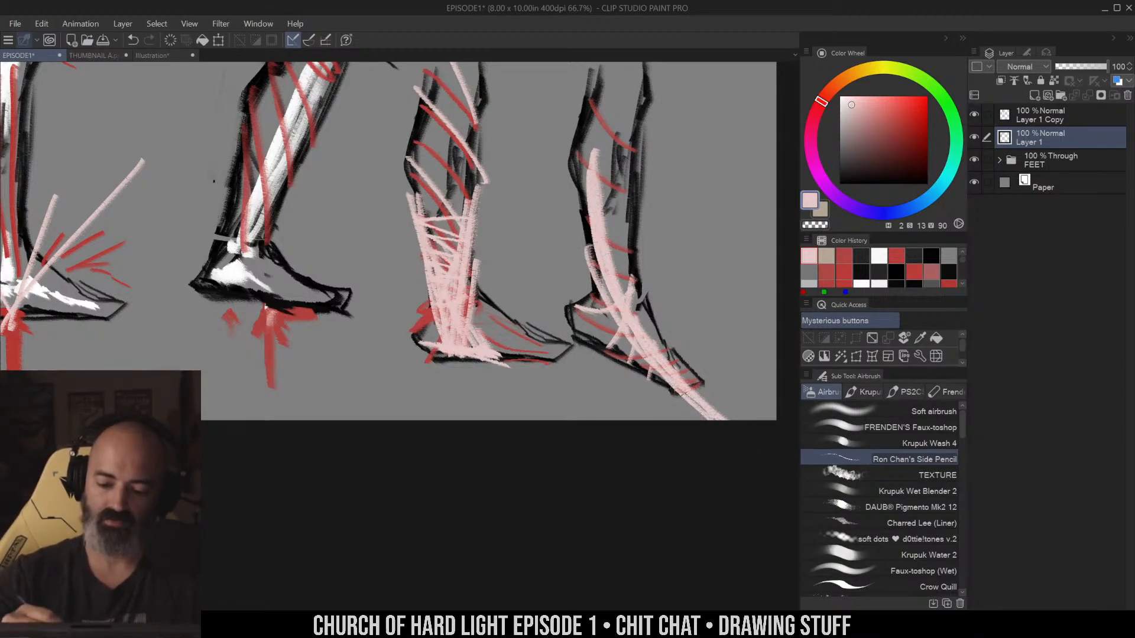
left_click_drag(584, 139, 708, 418)
mouse_move(609, 74)
left_mouse_down()
mouse_move(621, 275)
mouse_move(650, 341)
left_mouse_up()
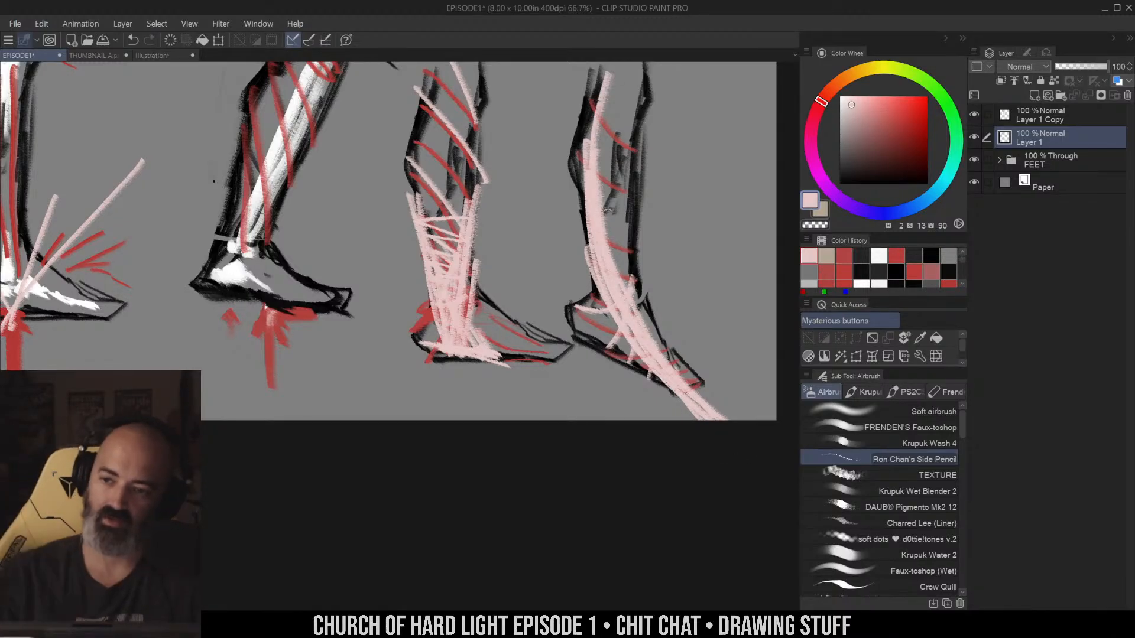
mouse_move(642, 358)
left_mouse_down()
mouse_move(637, 421)
mouse_move(647, 422)
left_mouse_up()
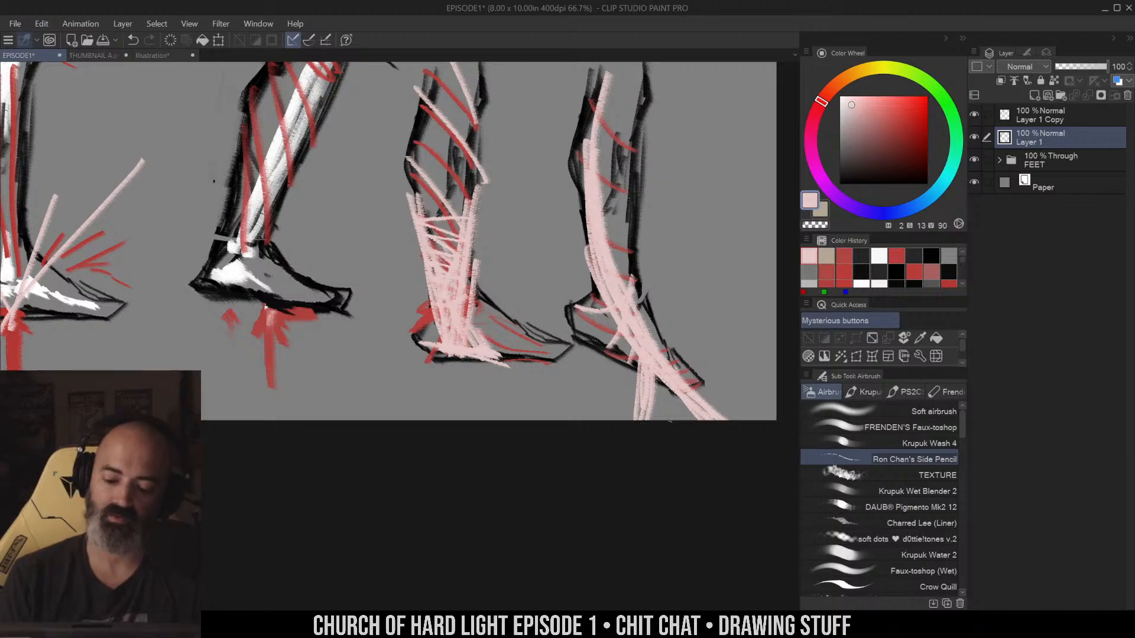
Undo the latest pale pink strokes on the pointed-foot leg, the flat-footed leg's hatching and the standing leg's heel
key("ctrl+z")
key("ctrl+z")
key("ctrl+z")
key("ctrl+z")
key("ctrl+z")
key("ctrl+z")
key("ctrl+z")
key("ctrl+z")
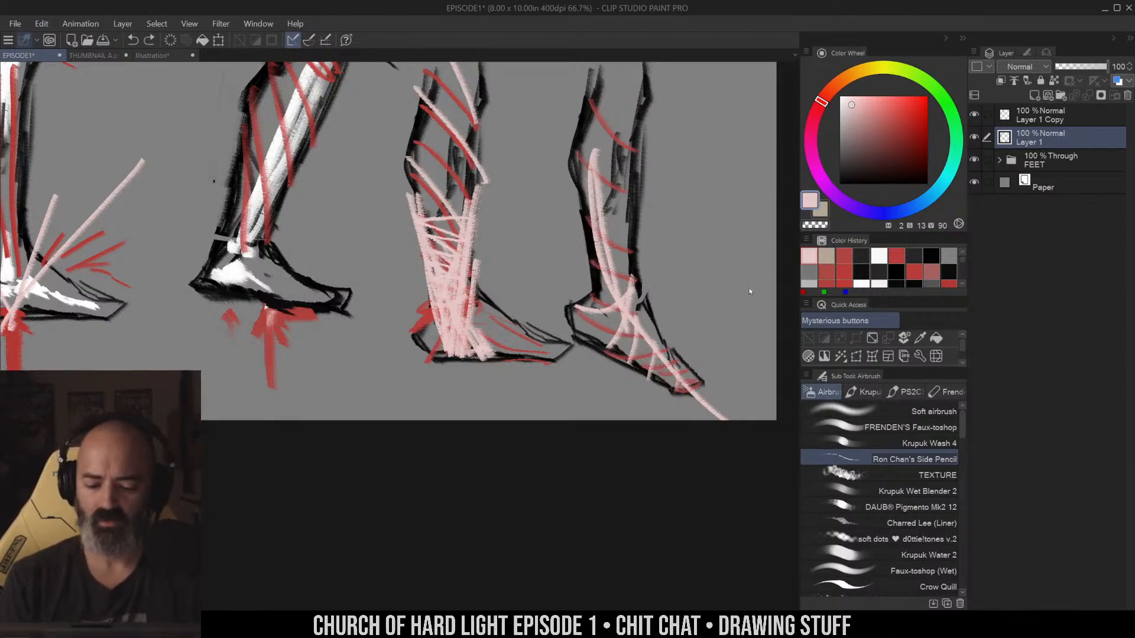
key("ctrl+z")
key("ctrl+z")
key("ctrl+z")
key("ctrl+z")
Lasso the two side-view leg copies, try transforming them, cancel the transform and clear the selection
key("ctrl+space")
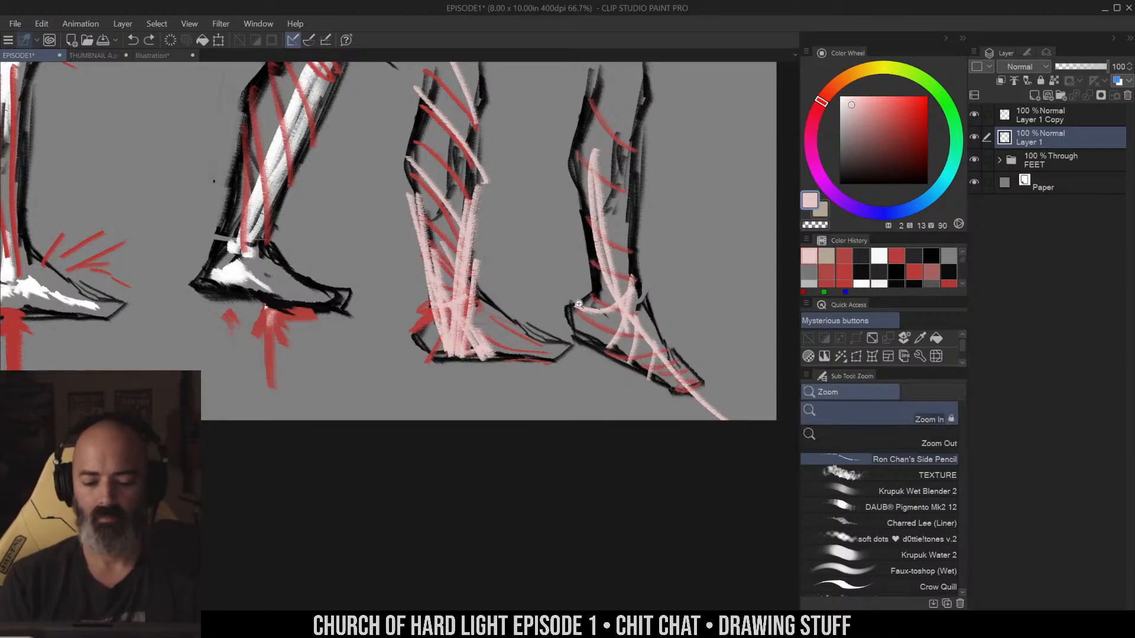
left_click_drag(585, 303, 526, 304)
mouse_move(620, 203)
left_mouse_down()
mouse_move(540, 237)
mouse_move(515, 338)
mouse_move(515, 438)
mouse_move(698, 515)
mouse_move(681, 264)
left_mouse_up()
key("m")
key("ctrl+t")
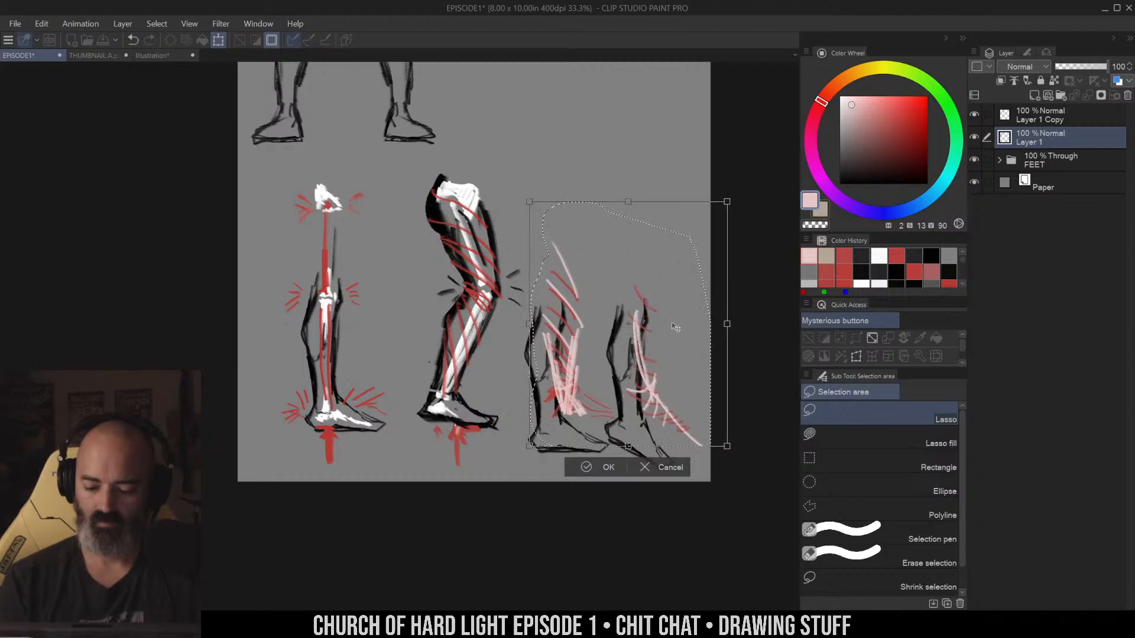
left_click(663, 497)
key("ctrl+d")
left_click_drag(729, 206, 746, 382)
left_click_drag(686, 299, 775, 320)
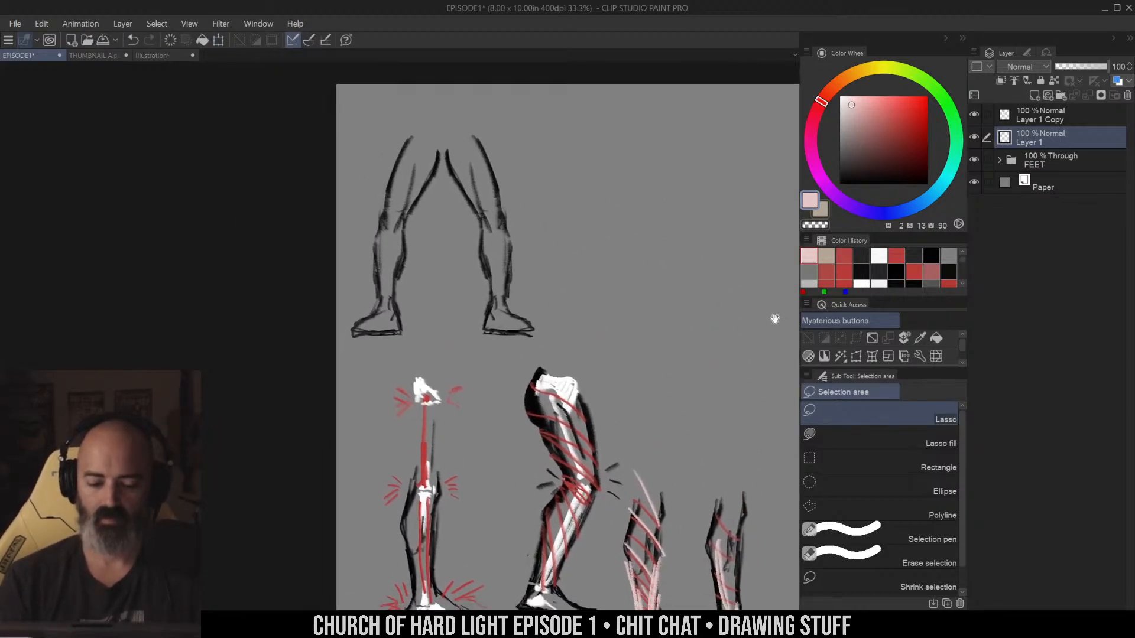
Redraw the feet of the upper front-view leg pair with near-black pencil strokes, rounding the insteps and thickening the soles
left_click(533, 279, "ctrl")
left_click_drag(530, 255, 685, 282)
left_click_drag(626, 325, 595, 351)
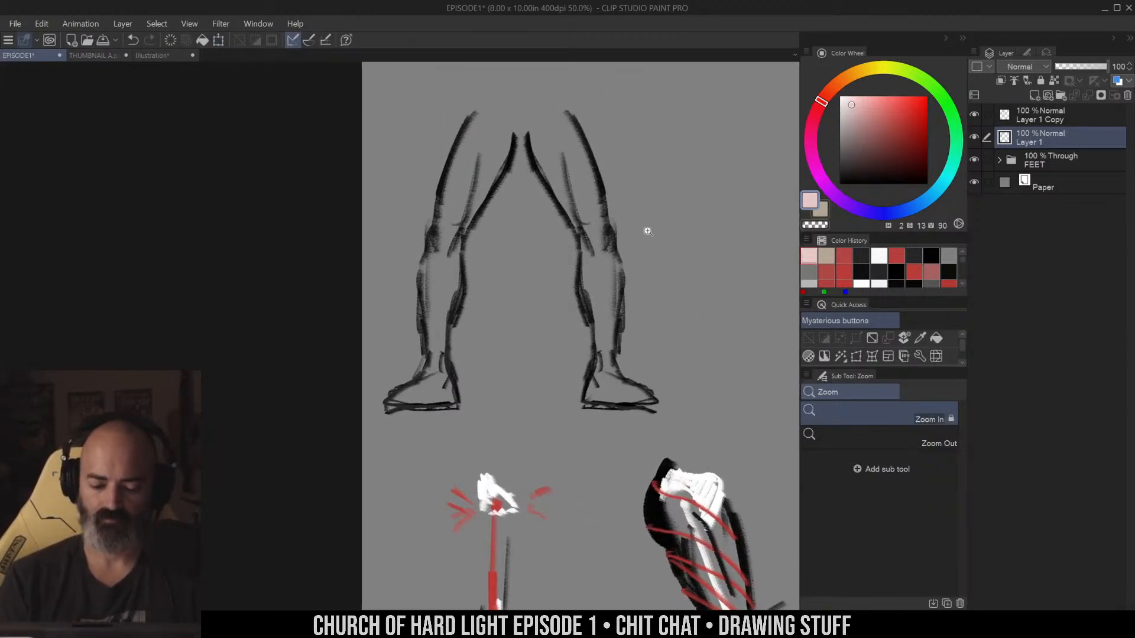
key("b")
left_click_drag(693, 276, 715, 260)
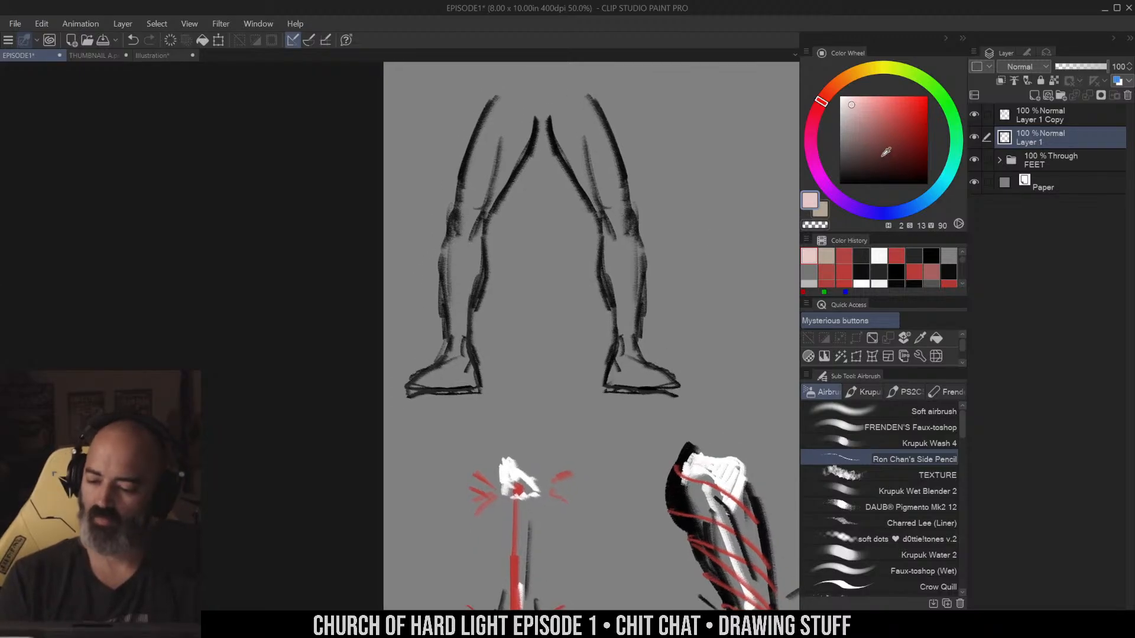
left_click_drag(884, 152, 827, 195)
left_click(839, 176)
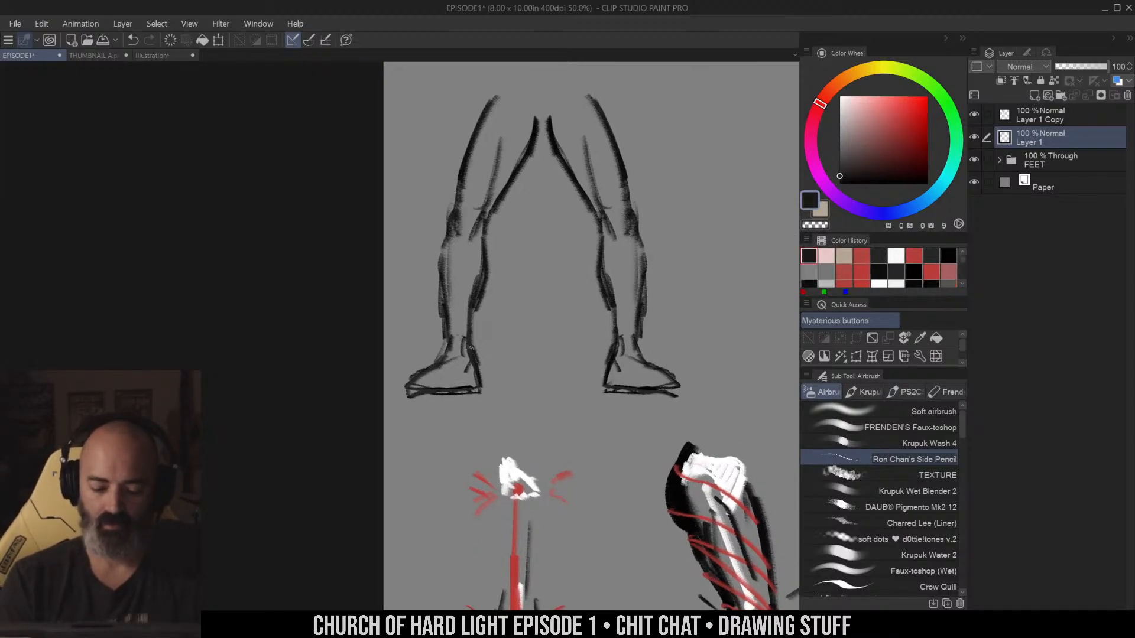
mouse_move(440, 383)
left_mouse_down()
mouse_move(464, 369)
mouse_move(471, 385)
mouse_move(408, 387)
mouse_move(432, 396)
left_mouse_up()
left_click_drag(639, 364, 619, 382)
left_click_drag(601, 387, 676, 388)
left_click_drag(618, 392, 679, 385)
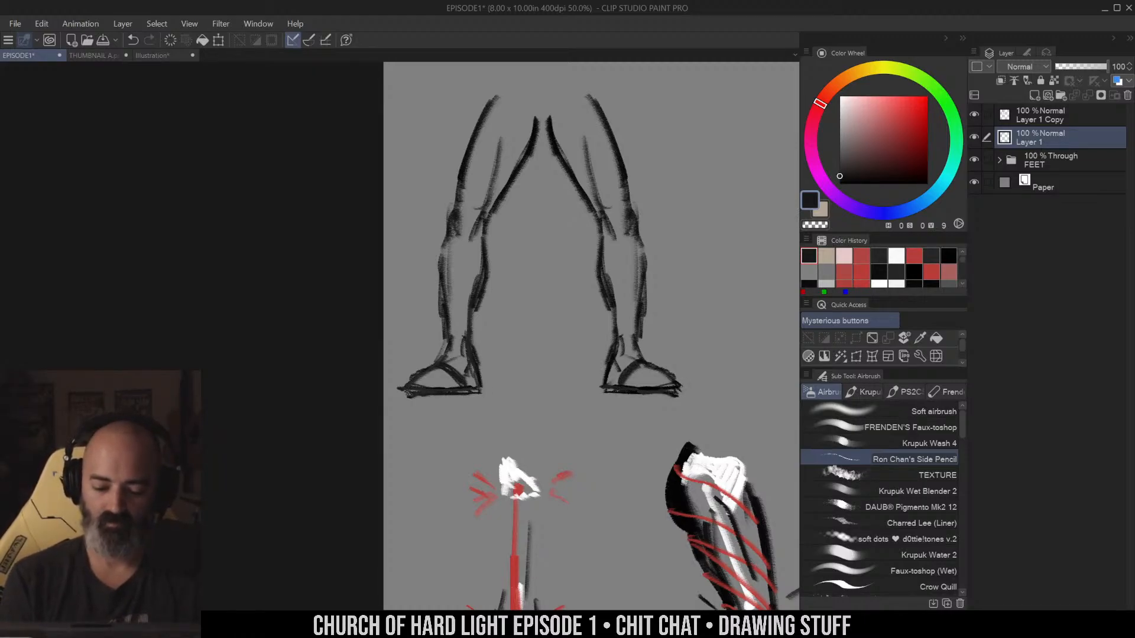
left_click_drag(417, 397, 464, 399)
mouse_move(601, 393)
left_mouse_down()
mouse_move(671, 386)
mouse_move(667, 395)
left_mouse_up()
left_click(670, 395, "alt")
key("m")
key("ctrl+minus")
left_click_drag(708, 324, 658, 337)
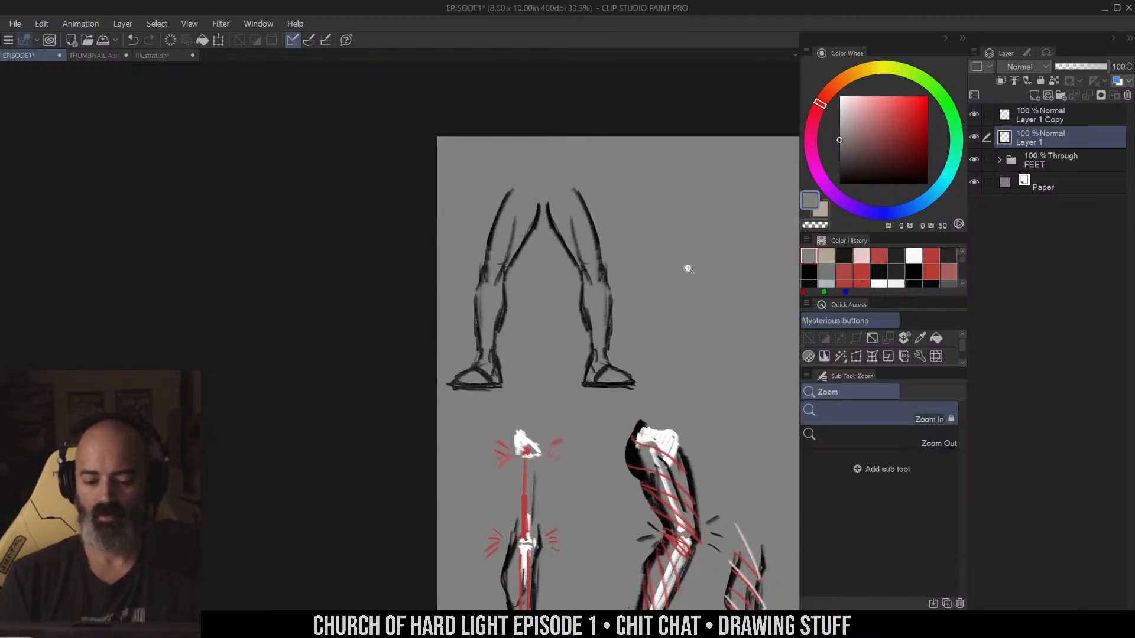
key("ctrl+plus")
left_click(597, 465, "alt")
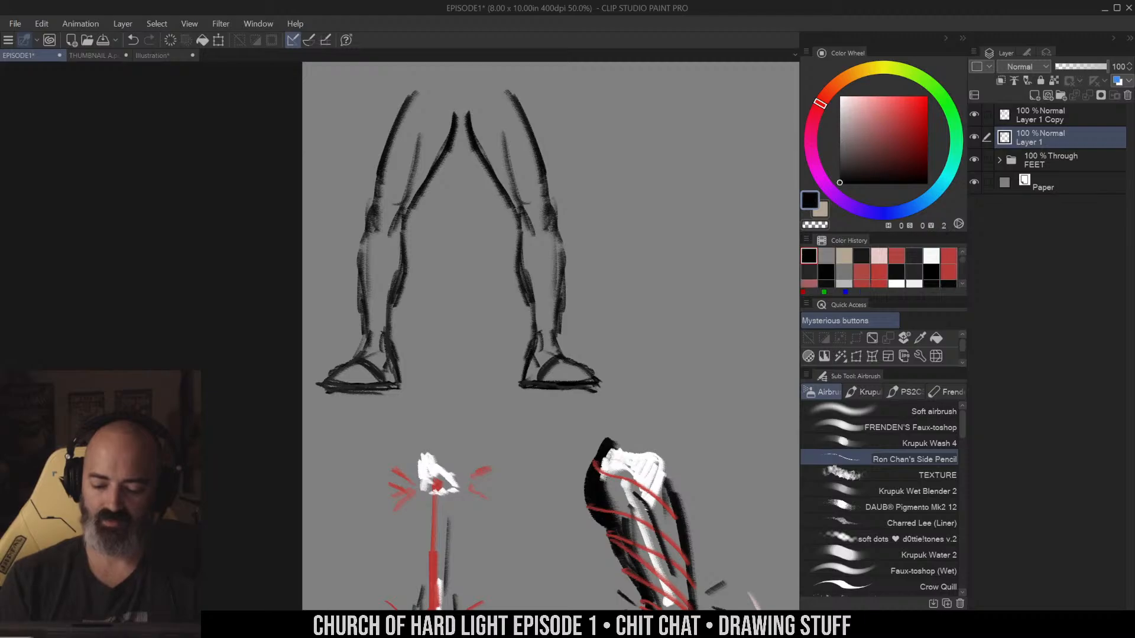
key("m")
left_click(653, 195)
left_click_drag(686, 196, 660, 179)
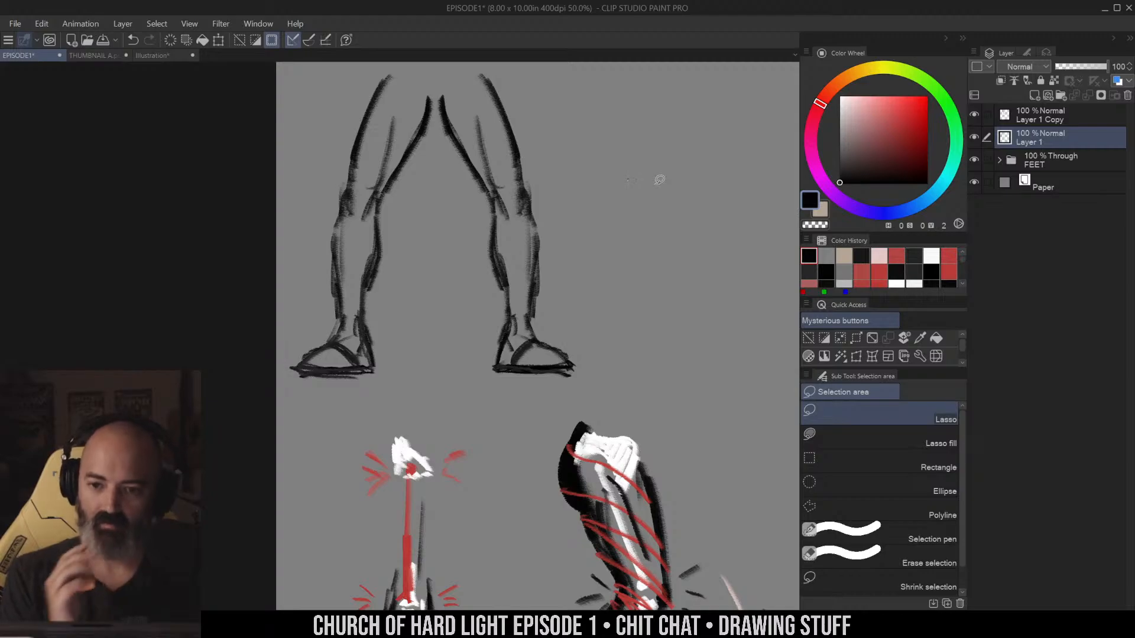
left_click_drag(560, 195, 633, 246)
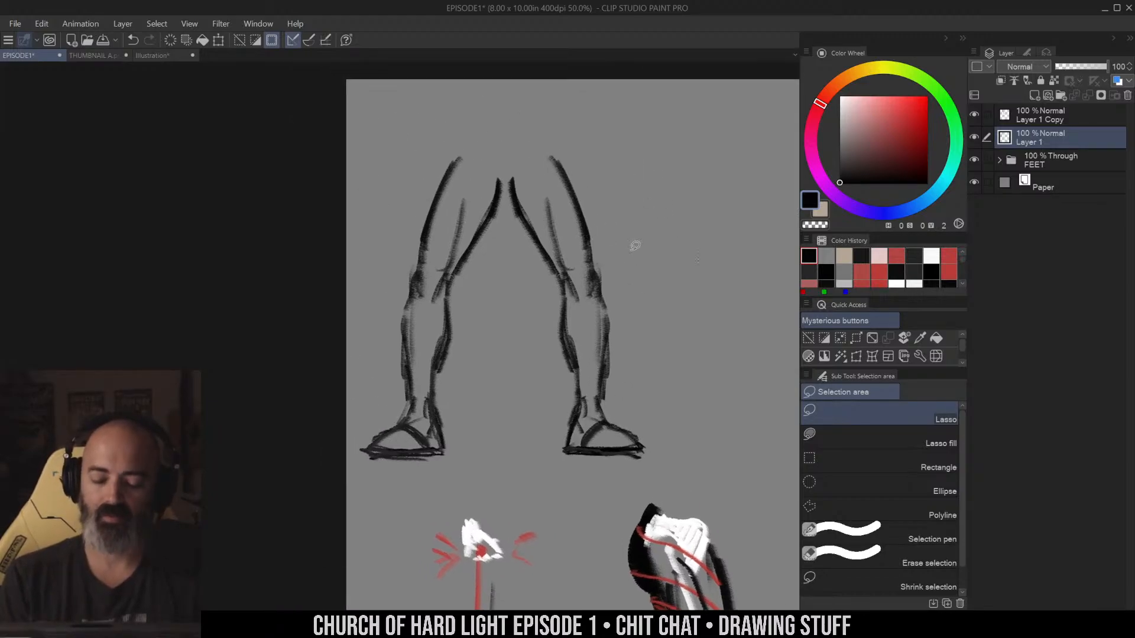
key("b")
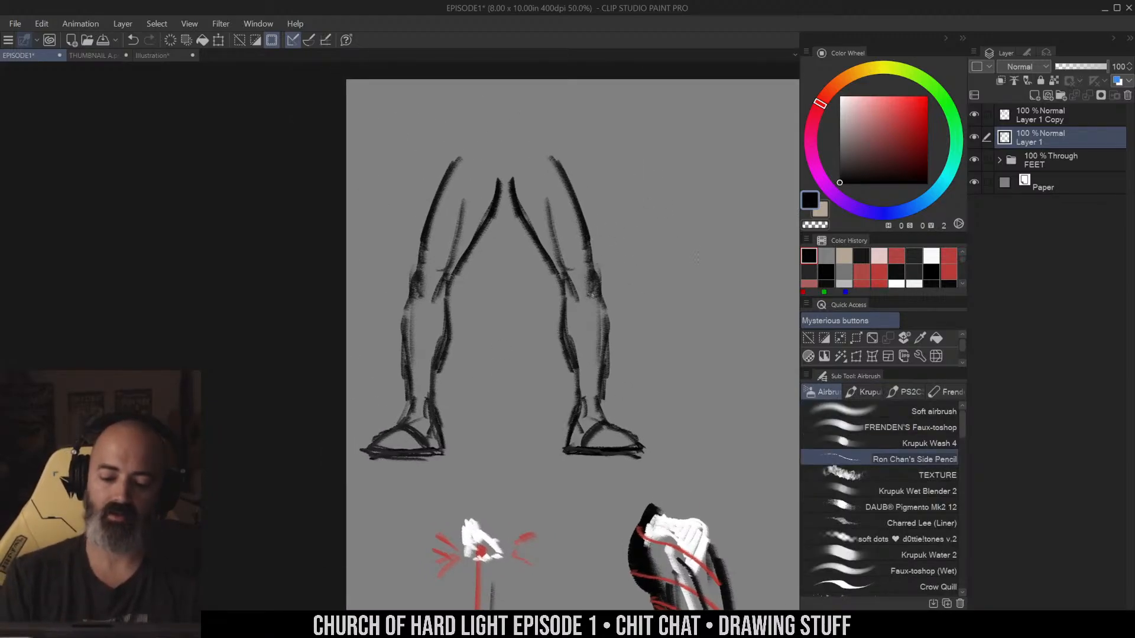
left_click_drag(738, 453, 616, 108)
left_click_drag(644, 371, 600, 395)
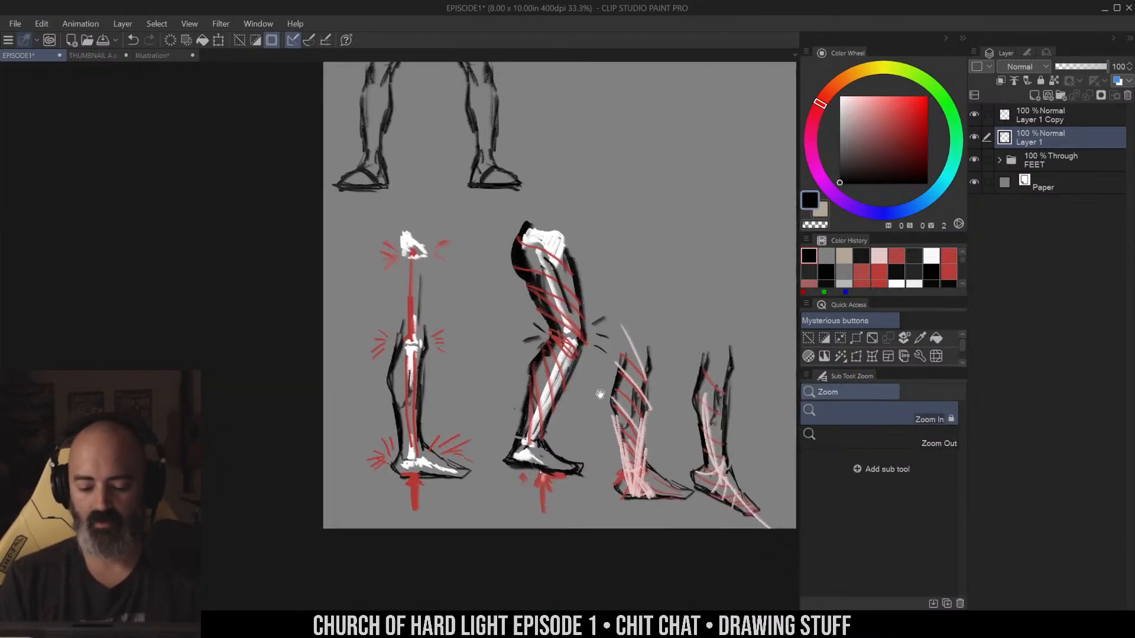
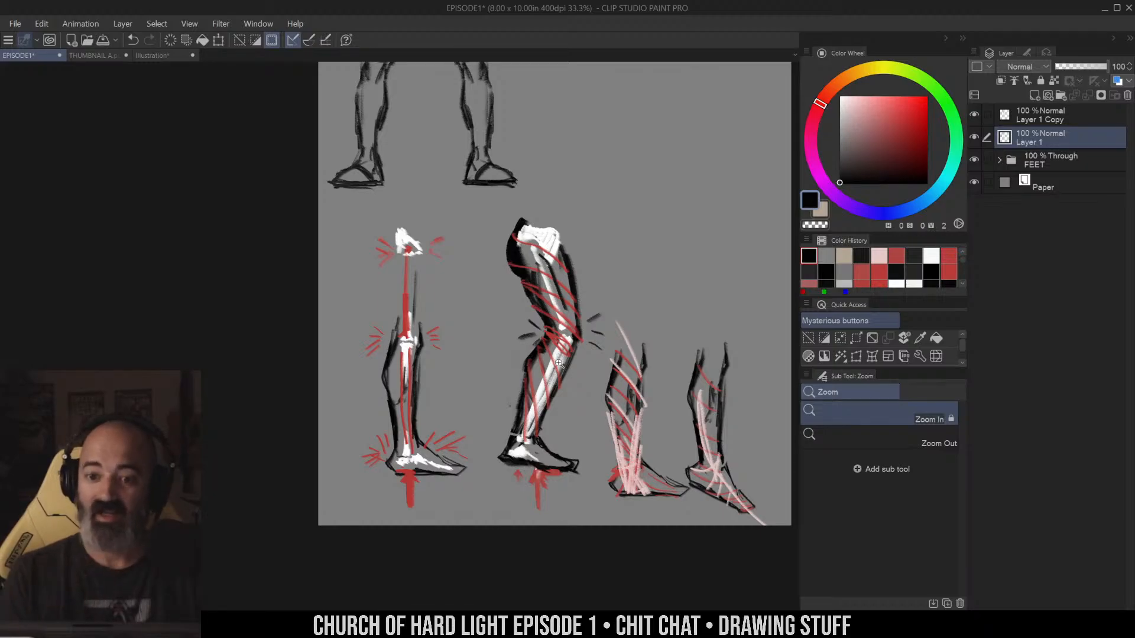
key("m")
mouse_move(547, 126)
left_mouse_down()
mouse_move(611, 327)
mouse_move(653, 337)
mouse_move(608, 308)
left_mouse_up()
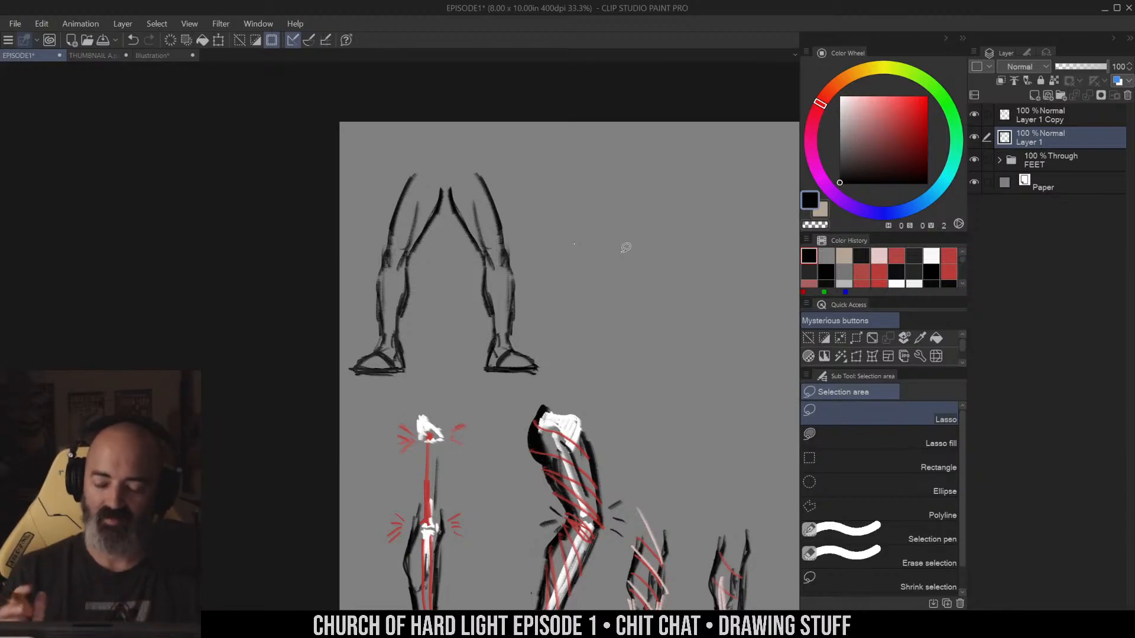
Clear the stray selection and draw a small black oval head in the empty area beside the front-view leg pair
mouse_move(626, 247)
left_mouse_down()
mouse_move(519, 223)
mouse_move(672, 227)
left_mouse_up()
key("b")
key("/")
left_click(513, 276)
left_click_drag(581, 179, 466, 220)
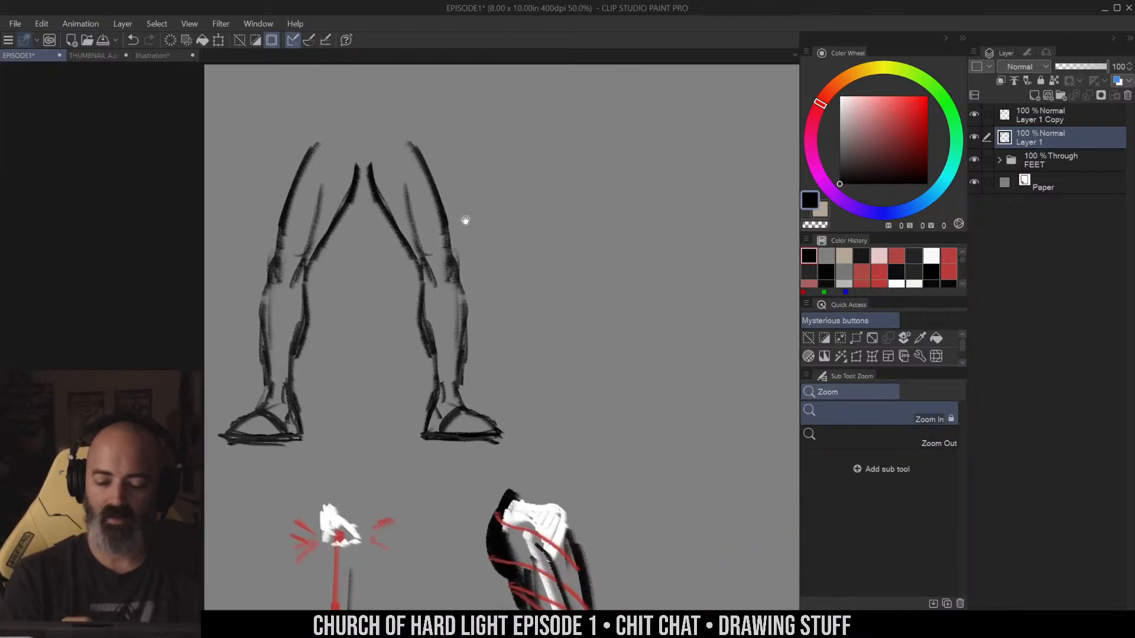
left_click_drag(553, 247, 467, 259)
key("b")
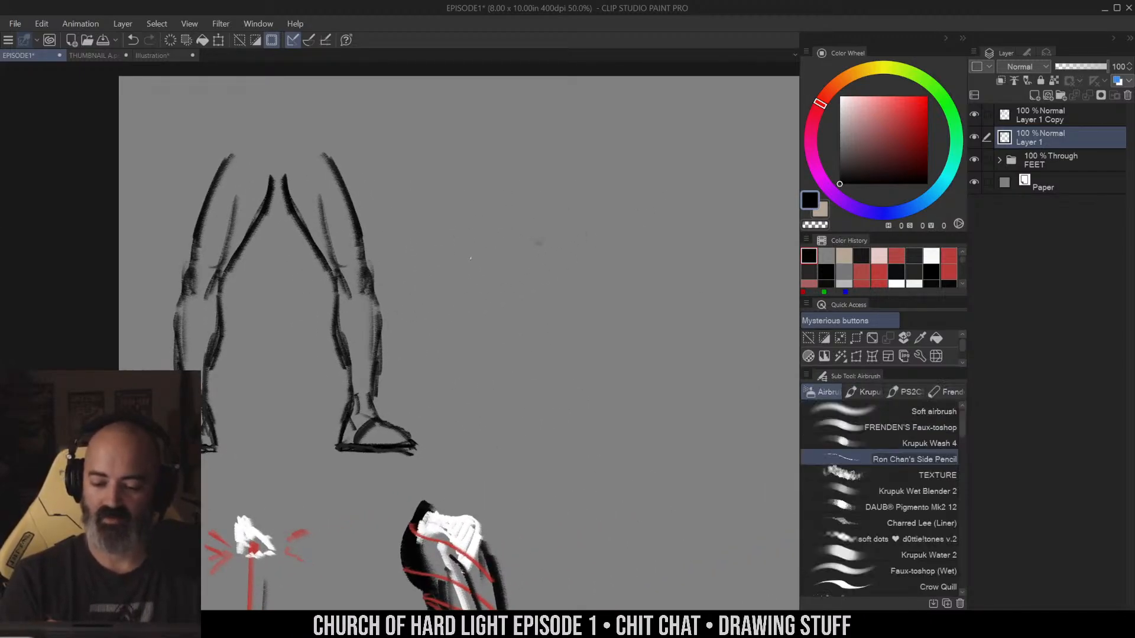
key("m")
left_click(568, 216)
key("b")
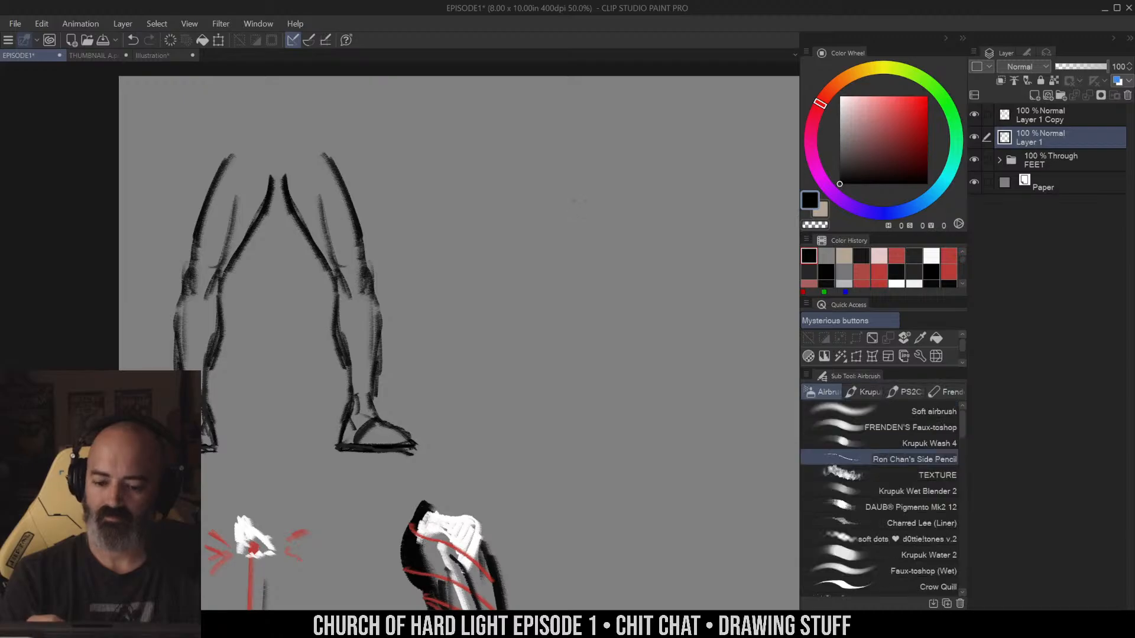
mouse_move(587, 170)
left_mouse_down()
mouse_move(598, 180)
mouse_move(576, 163)
left_mouse_up()
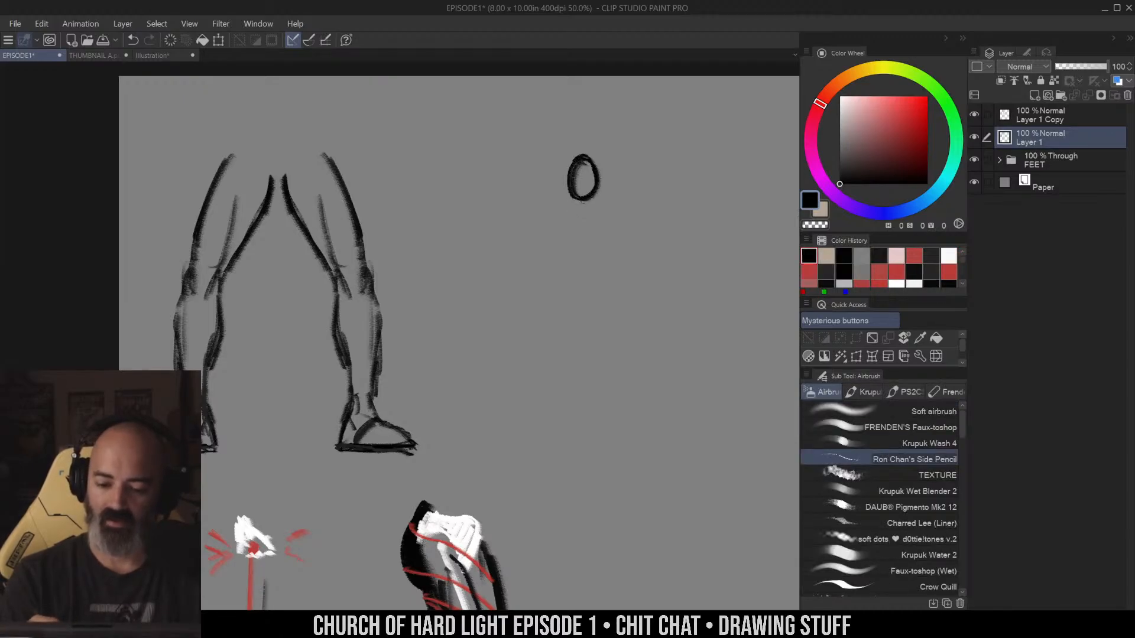
Sketch a simple standing figure below the oval head in black, with a boxy torso, straight legs and small feet
mouse_move(581, 201)
left_mouse_down()
mouse_move(604, 208)
mouse_move(574, 257)
mouse_move(602, 209)
mouse_move(602, 259)
left_mouse_up()
mouse_move(565, 265)
left_mouse_down()
mouse_move(594, 270)
mouse_move(562, 290)
mouse_move(599, 298)
mouse_move(560, 302)
mouse_move(569, 358)
left_mouse_up()
left_click(560, 301)
left_click_drag(597, 299, 567, 426)
mouse_move(594, 359)
left_mouse_down()
mouse_move(588, 431)
mouse_move(617, 425)
left_mouse_up()
Mark the standing figure's waist with black lines and draw light red bands across its waist, hips and upper thighs
mouse_move(559, 235)
left_mouse_down()
mouse_move(598, 242)
mouse_move(561, 248)
mouse_move(598, 245)
mouse_move(599, 292)
left_mouse_up()
left_click(886, 96)
left_click_drag(559, 310, 600, 306)
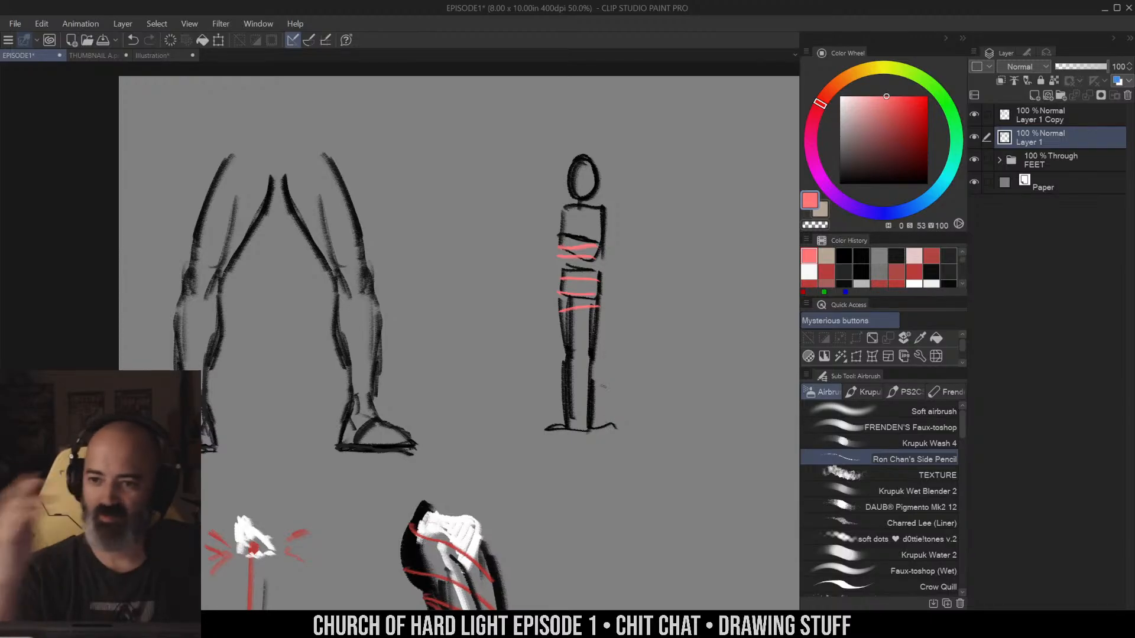
Try tilting the standing figure's lassoed upper body to one side, cancelling the transform
key("m")
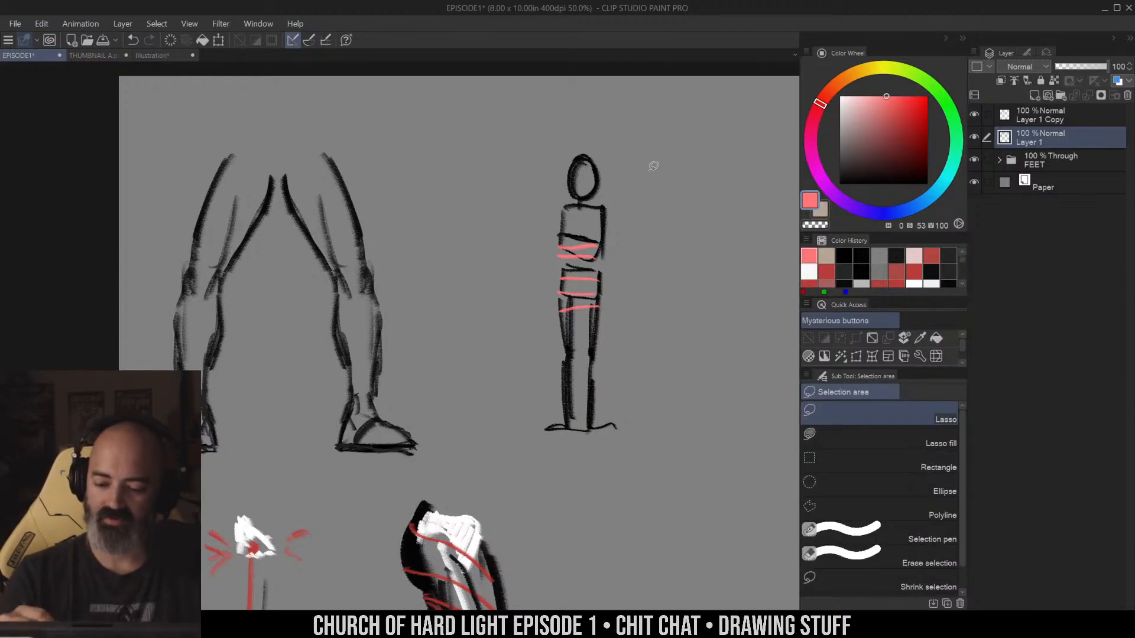
key("b")
key("m")
mouse_move(555, 147)
left_mouse_down()
mouse_move(552, 305)
mouse_move(605, 166)
mouse_move(560, 133)
left_mouse_up()
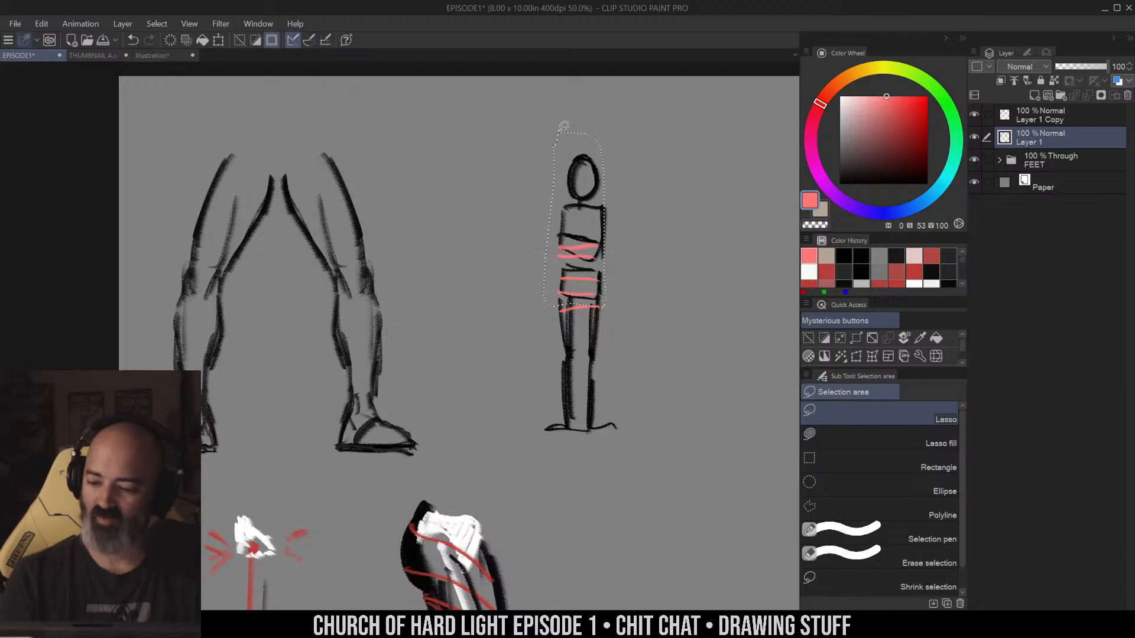
key("ctrl+t")
left_click_drag(626, 115, 584, 104)
left_click_drag(568, 236, 556, 274)
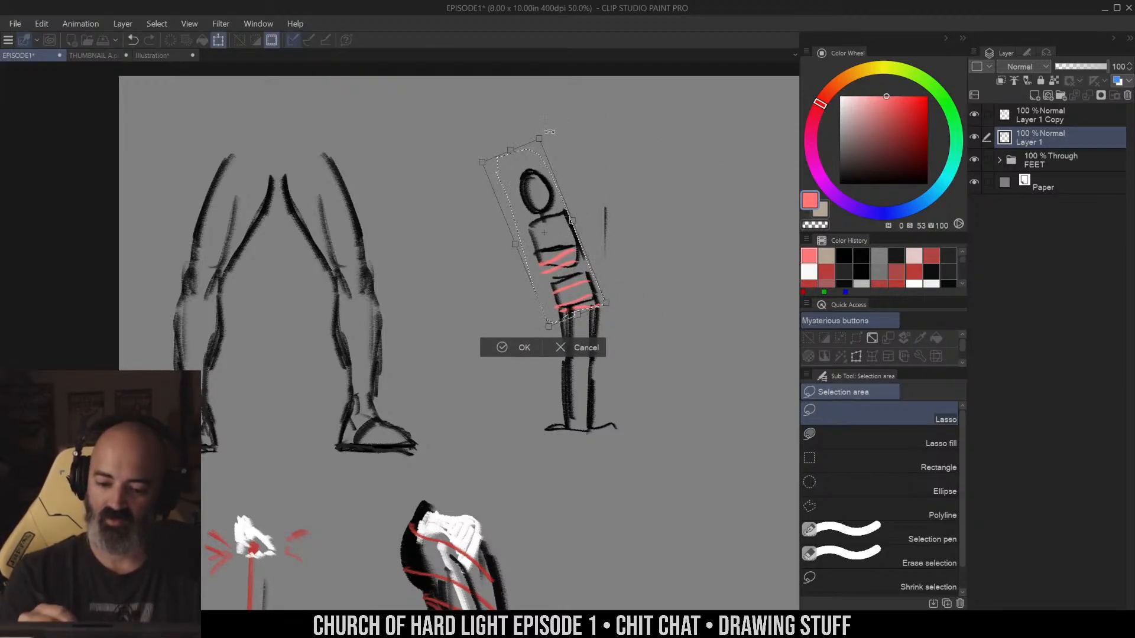
key("Escape")
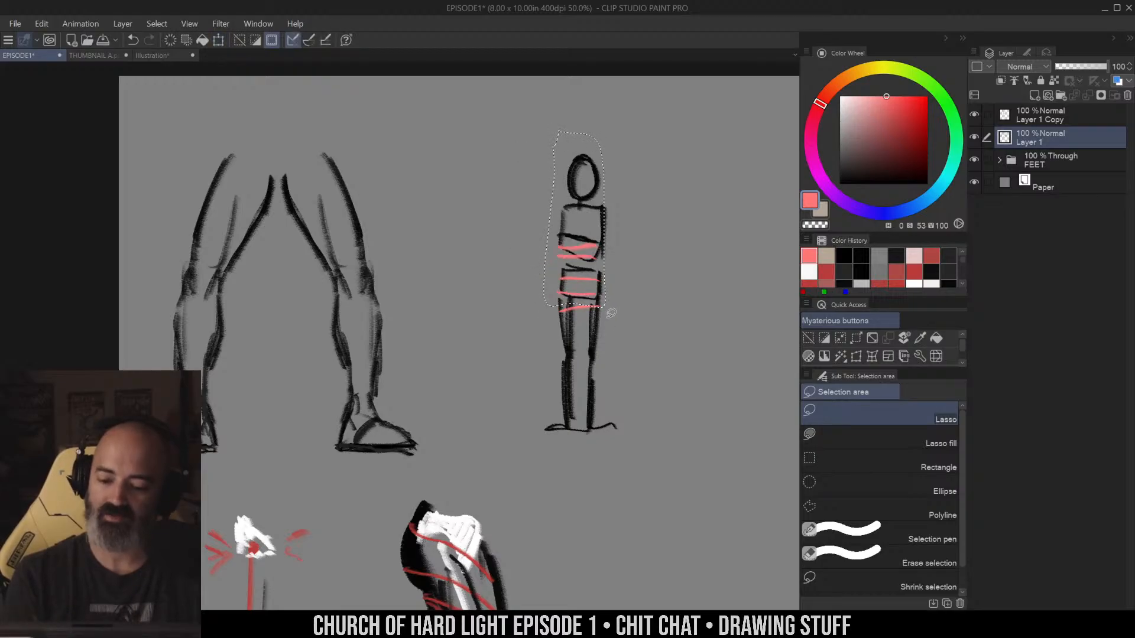
Clear the selection and cover the standing figure from waist to upper thighs with light red zigzag hatching
left_click(585, 274, "alt")
key("ctrl+d")
key("b")
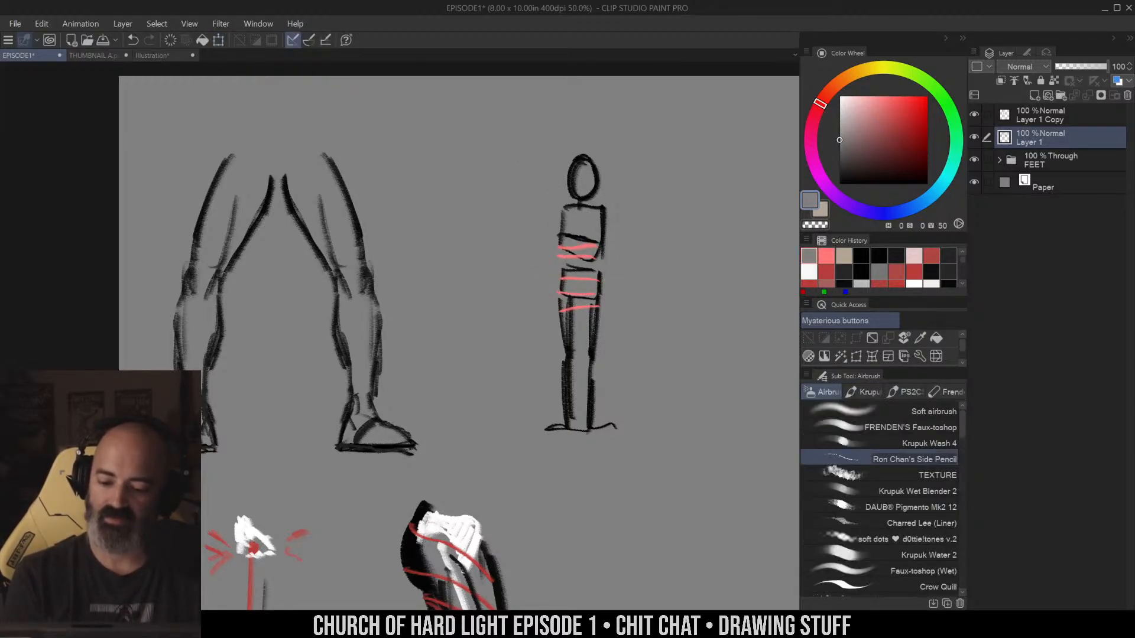
mouse_move(563, 271)
left_mouse_down()
mouse_move(592, 275)
mouse_move(564, 257)
mouse_move(567, 336)
left_mouse_up()
left_click(583, 247, "alt")
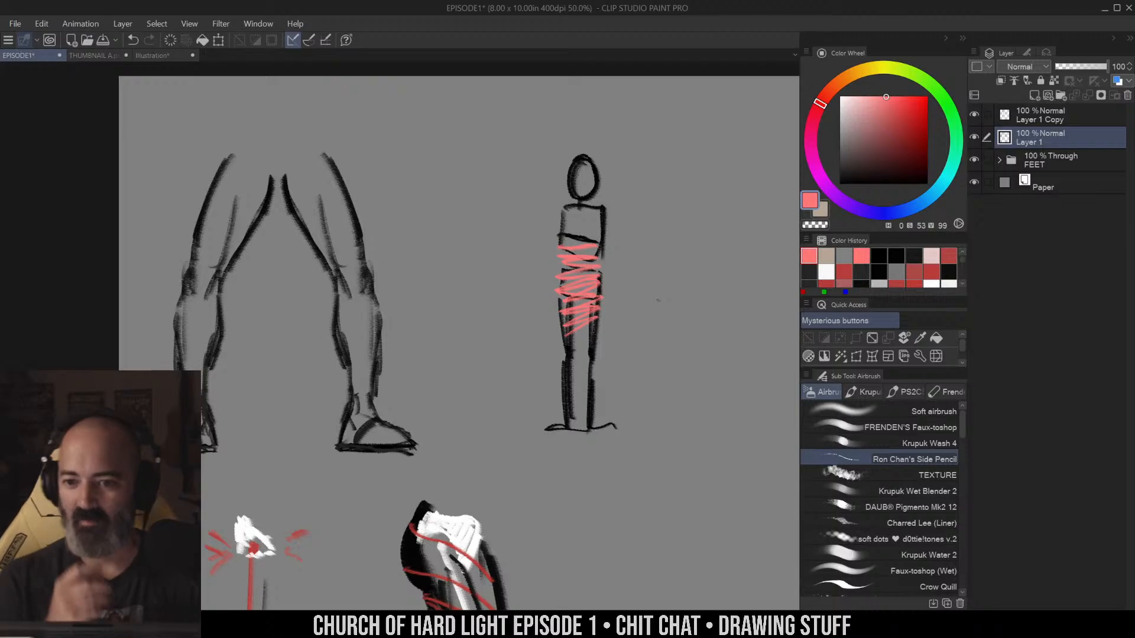
Add a new layer at the top of the layer stack for annotating the bent leg's foot
key("m")
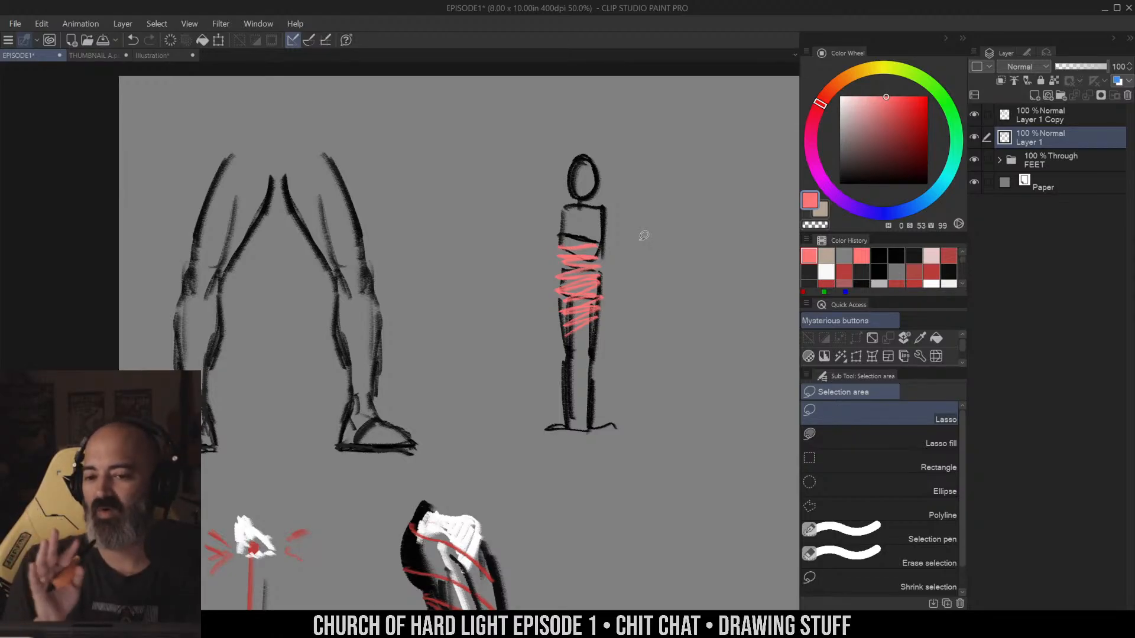
scroll(643, 236, "down", 10)
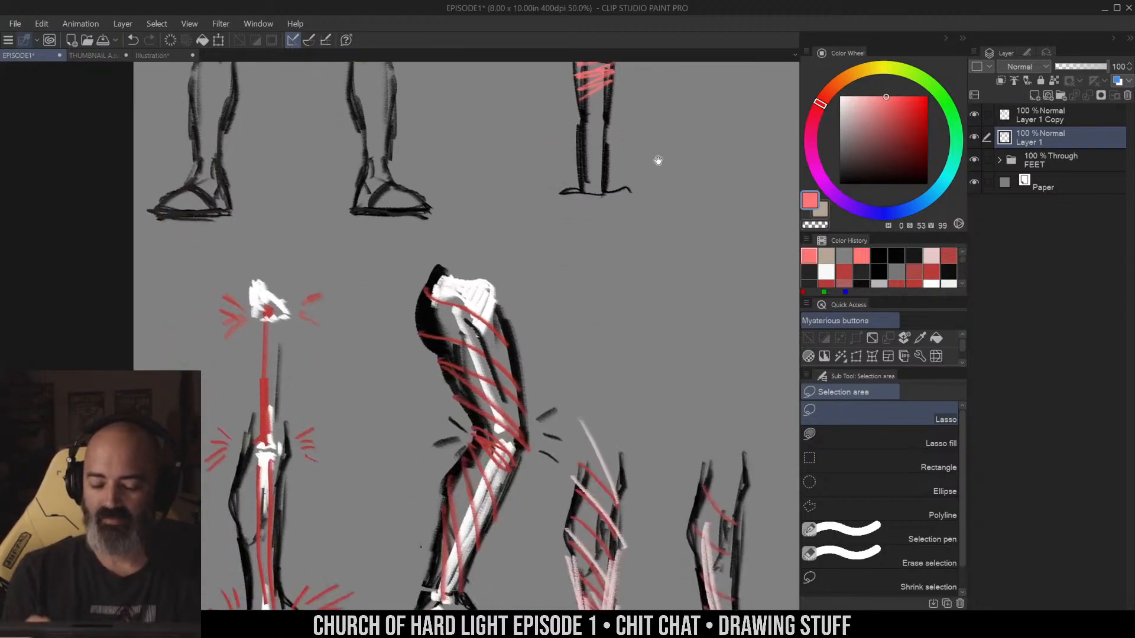
key("ctrl+space")
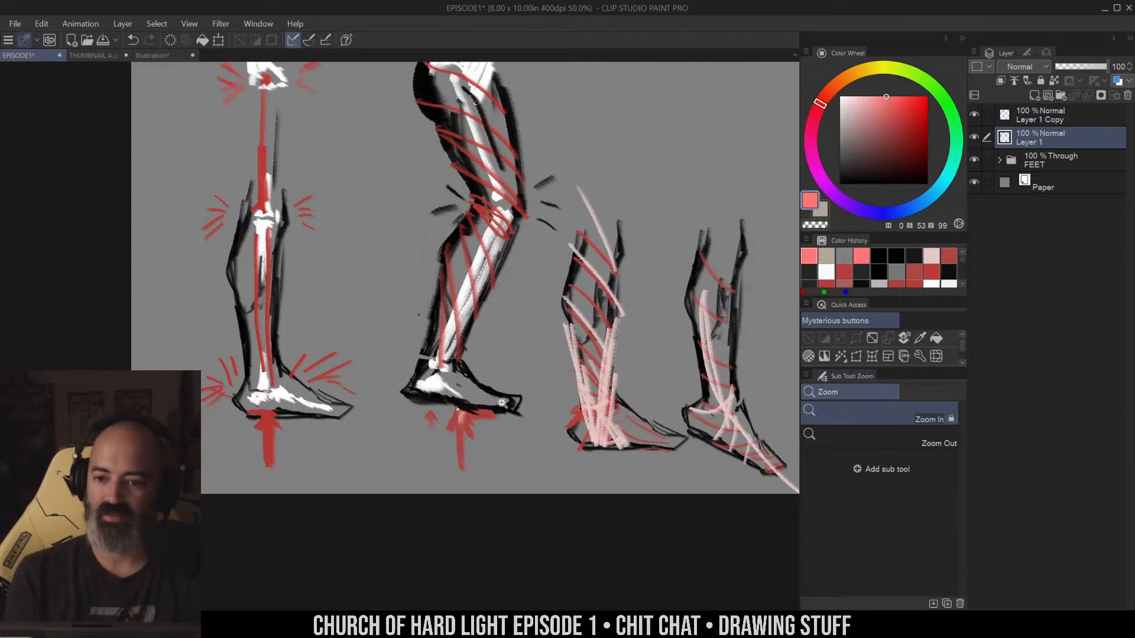
left_click(502, 403)
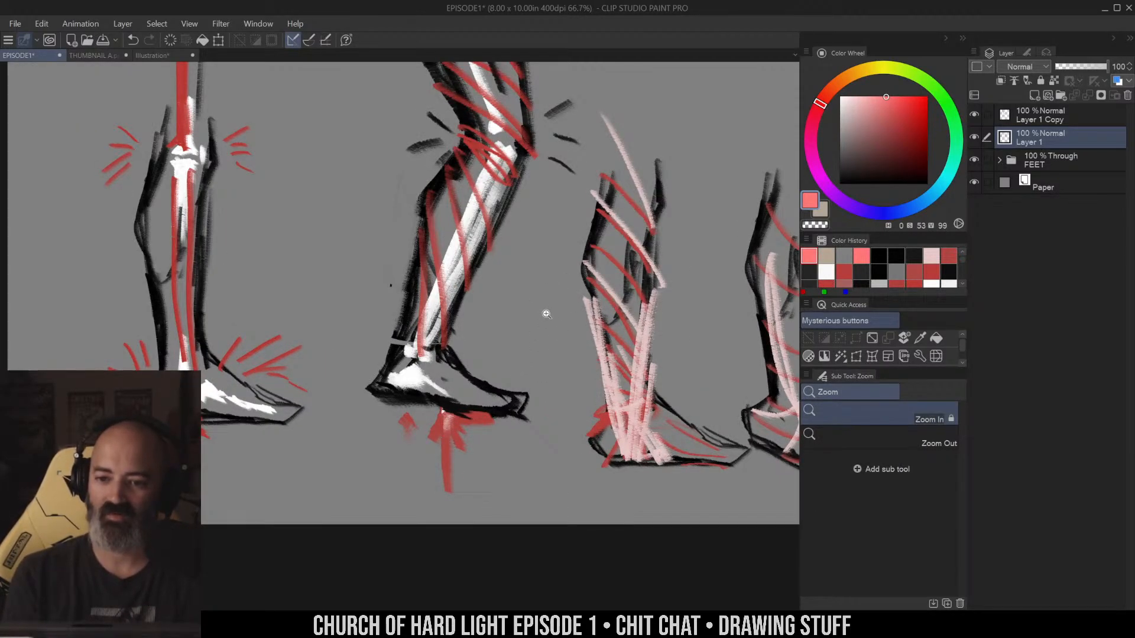
left_click(506, 376)
left_click(613, 304, "alt")
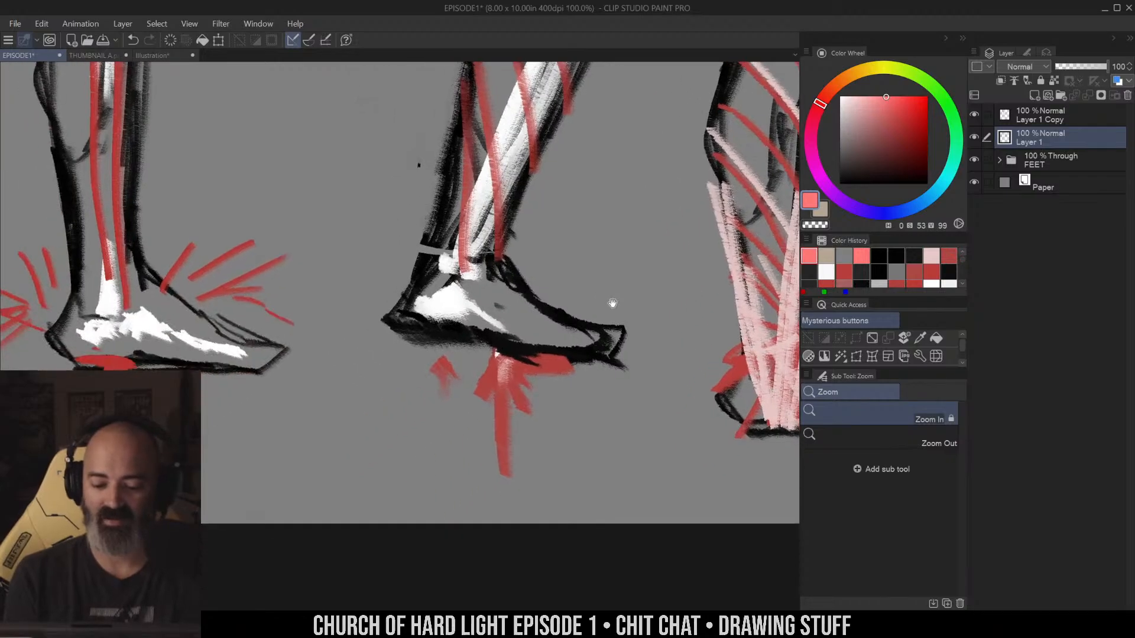
left_click(581, 328, "alt")
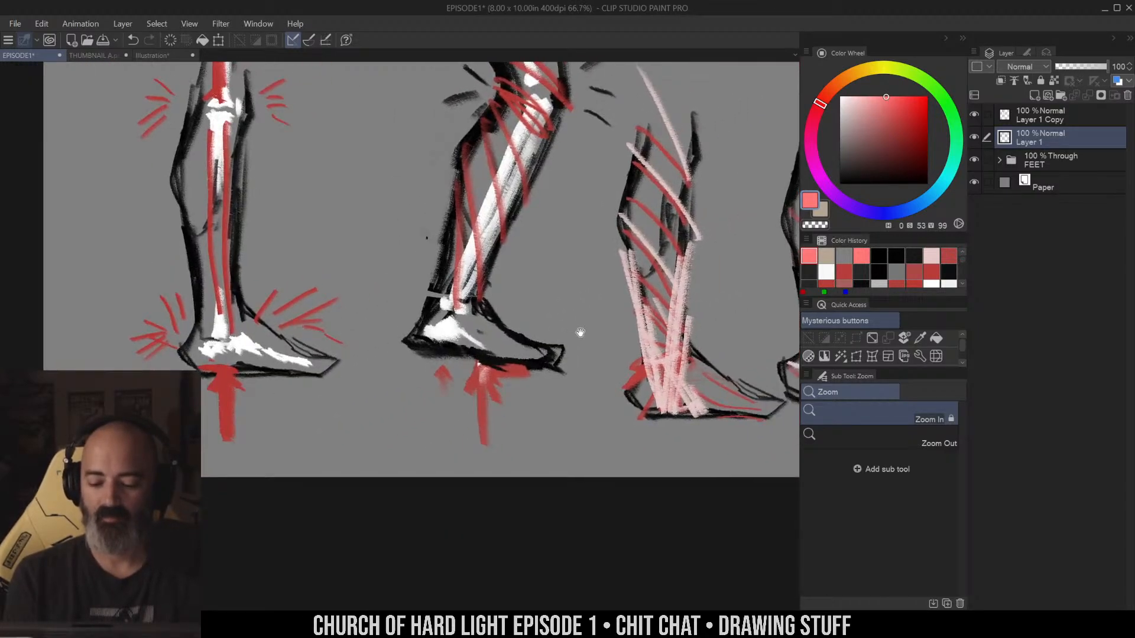
left_click(532, 352)
left_click(532, 352)
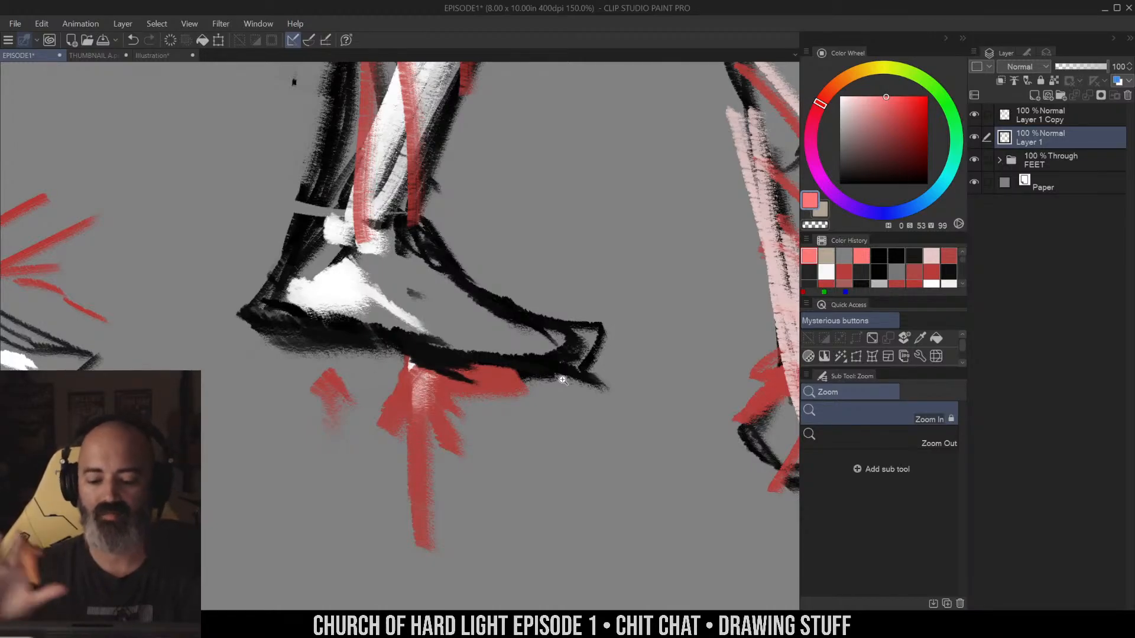
key("b")
left_click(1034, 95)
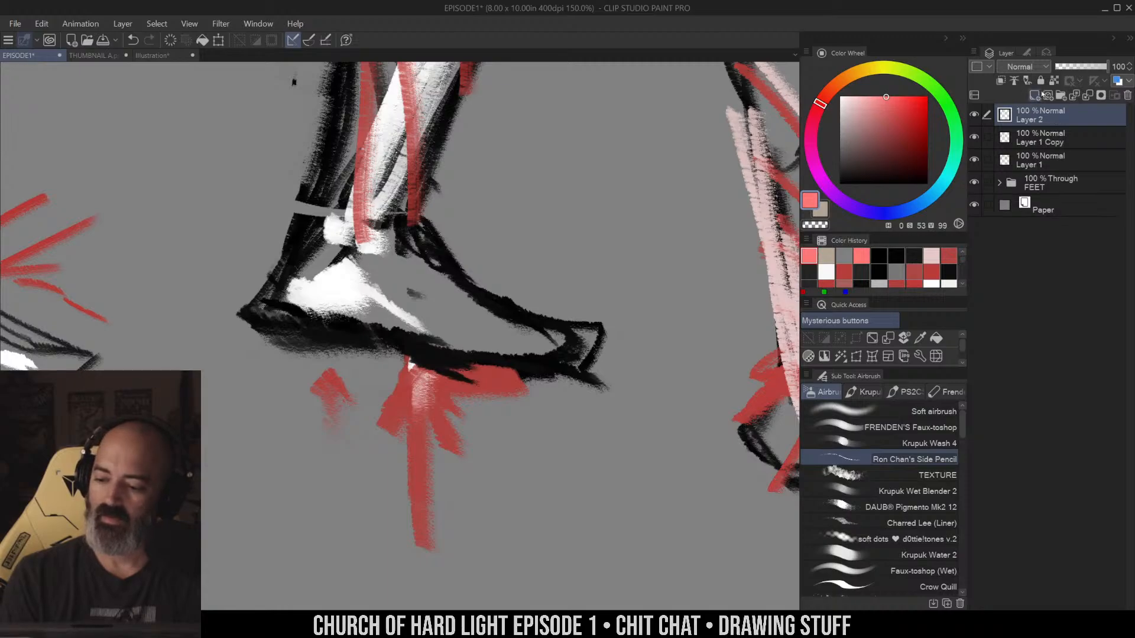
Draw bright green lines down the bent leg's shin, curving two of them through the ankle to the ball of the foot
left_click(927, 81)
left_click(918, 97)
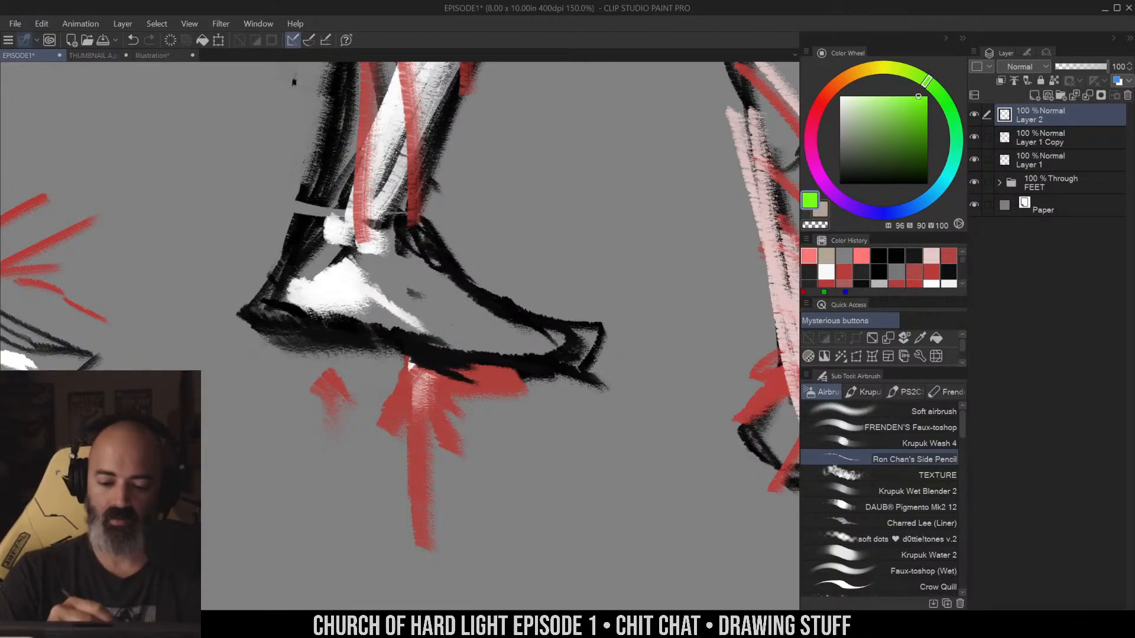
mouse_move(390, 83)
left_mouse_down()
mouse_move(376, 180)
mouse_move(462, 354)
left_mouse_up()
left_click_drag(381, 172, 462, 357)
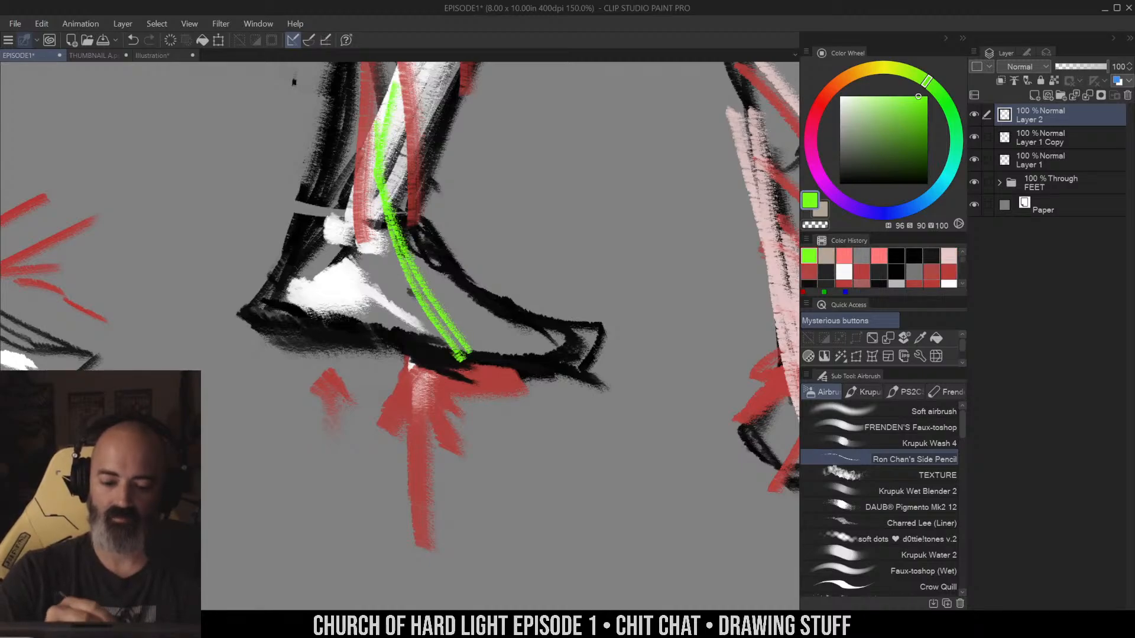
mouse_move(380, 78)
left_mouse_down()
mouse_move(364, 229)
mouse_move(362, 143)
left_mouse_up()
Try fanning more green strokes from the bent leg's ankle down to the sole, and undo them
mouse_move(386, 211)
left_mouse_down()
mouse_move(444, 379)
mouse_move(426, 358)
mouse_move(407, 379)
left_mouse_up()
left_click_drag(404, 328, 411, 364)
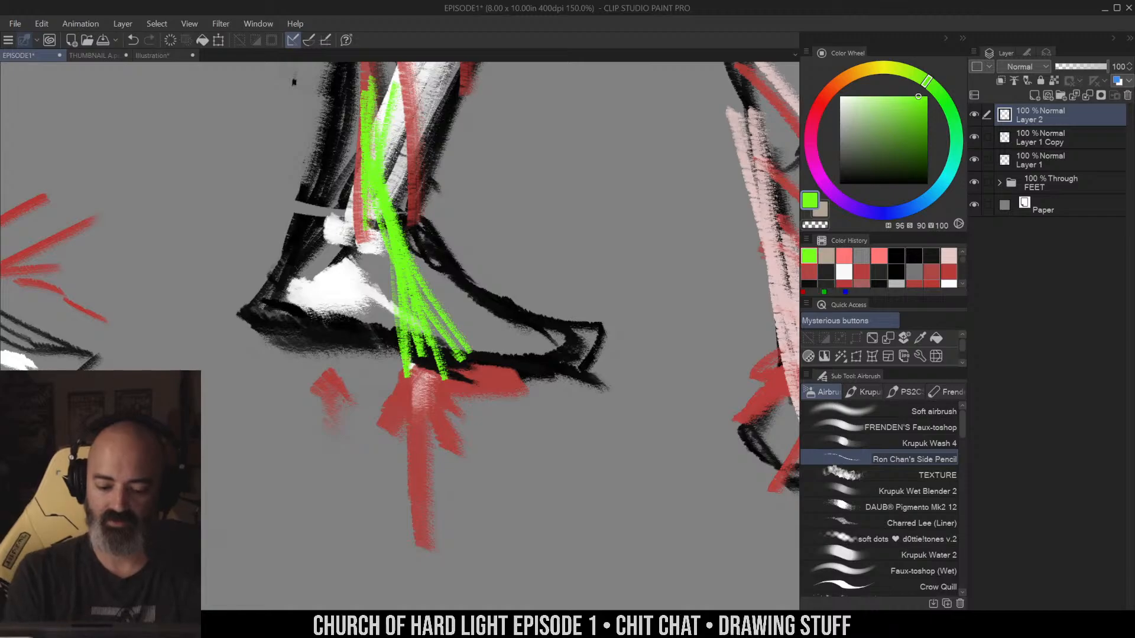
key("ctrl+z")
key("ctrl+z")
key("ctrl+z")
key("ctrl+z")
key("ctrl+z")
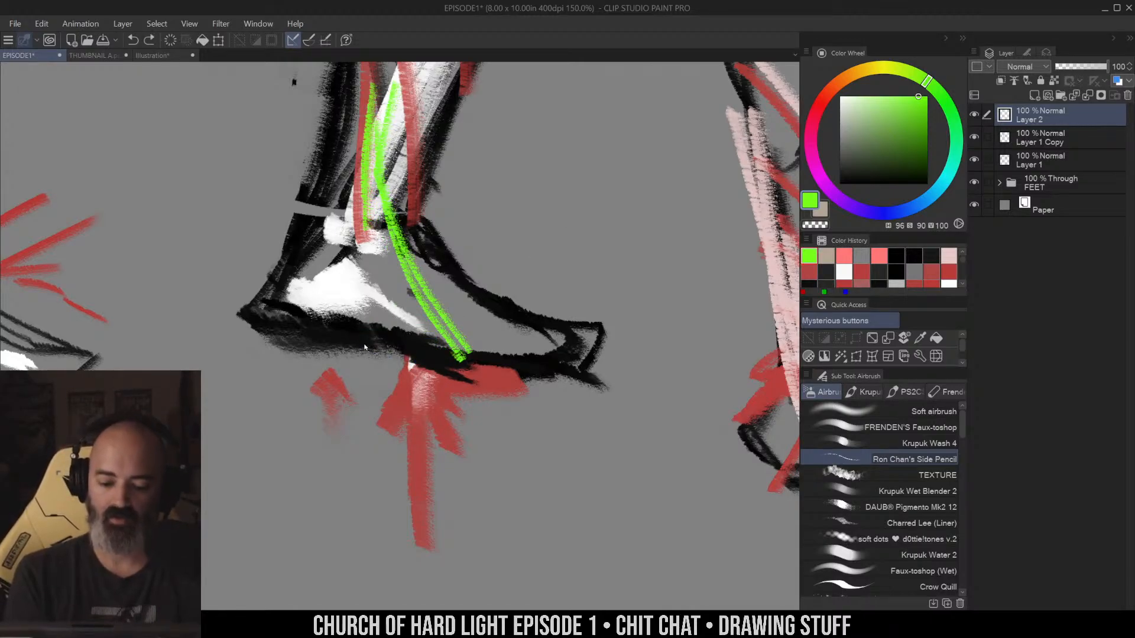
Try layering short green arching strokes along the bent leg's sole to the ball of the foot, with a line slanting below it
key("ctrl+z")
key("ctrl+z")
key("ctrl+z")
mouse_move(341, 341)
left_mouse_down()
mouse_move(455, 353)
mouse_move(473, 374)
left_mouse_up()
left_click_drag(341, 340, 419, 324)
left_click_drag(424, 322, 479, 371)
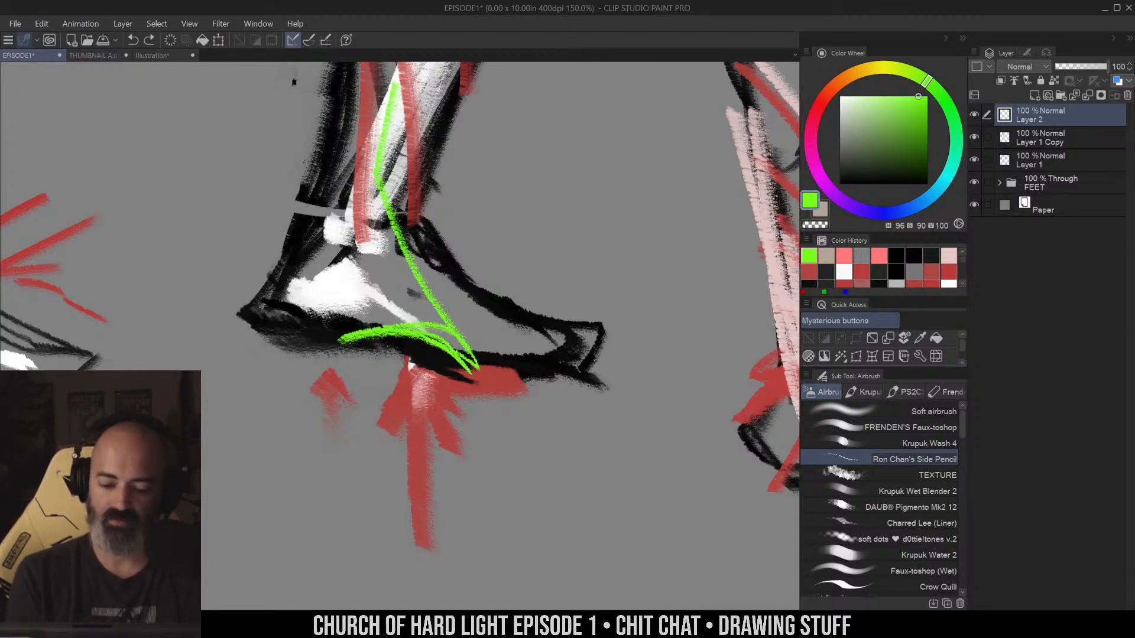
left_click_drag(355, 342, 425, 326)
mouse_move(445, 340)
left_mouse_down()
mouse_move(479, 365)
mouse_move(449, 326)
left_mouse_up()
mouse_move(407, 362)
left_mouse_down()
mouse_move(441, 347)
mouse_move(444, 363)
left_mouse_up()
mouse_move(404, 357)
left_mouse_down()
mouse_move(435, 363)
mouse_move(347, 459)
left_mouse_up()
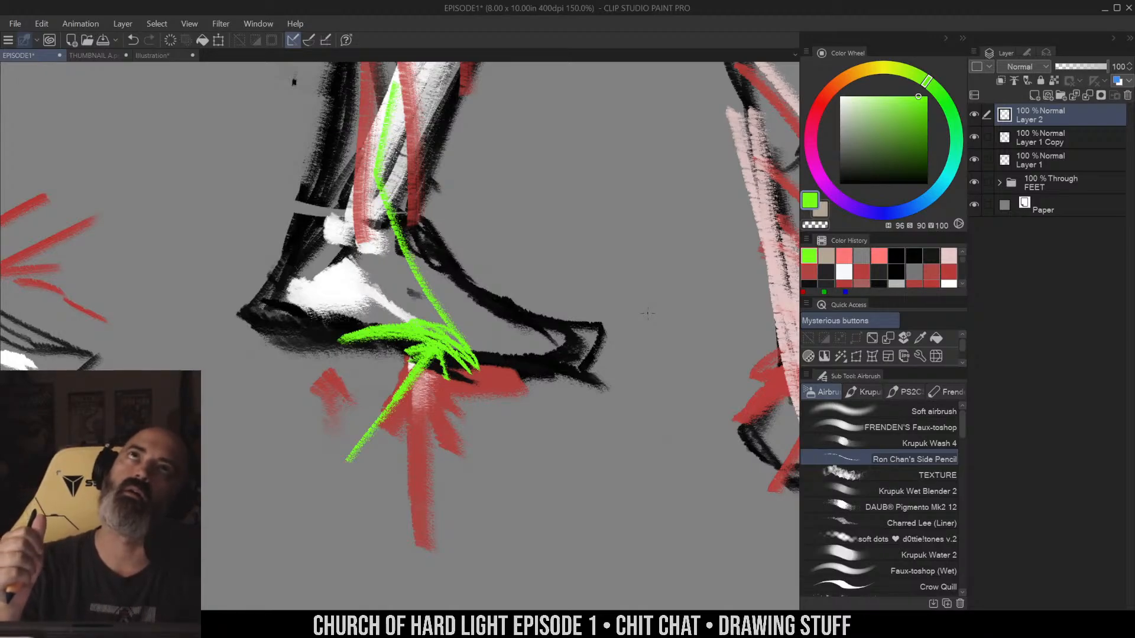
Undo the green arching strokes along the bent leg's sole and the line slanting below it
key("ctrl+z")
key("ctrl+z")
key("ctrl+z")
key("ctrl+z")
key("ctrl+z")
key("ctrl+z")
key("ctrl+z")
key("ctrl+z")
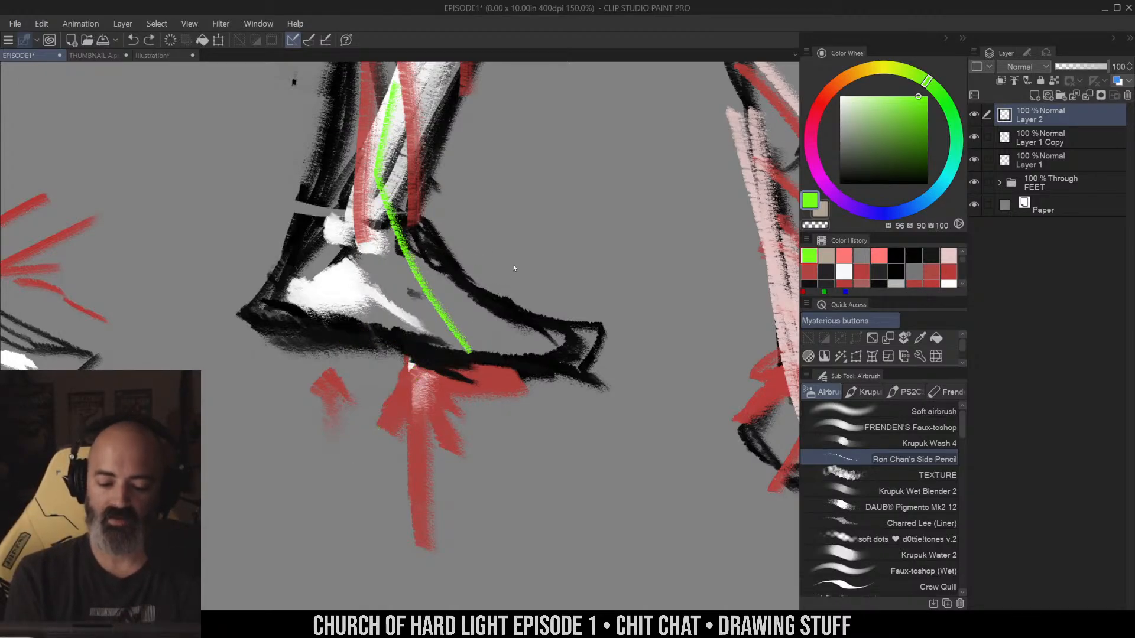
Try sketching a green wedge over the bent leg's midfoot and long green lines from below the sole up the shin
mouse_move(356, 334)
left_mouse_down()
mouse_move(449, 308)
mouse_move(474, 357)
left_mouse_up()
mouse_move(398, 331)
left_mouse_down()
mouse_move(458, 319)
mouse_move(468, 348)
mouse_move(423, 328)
left_mouse_up()
left_click_drag(420, 335, 470, 362)
mouse_move(347, 347)
left_mouse_down()
mouse_move(471, 355)
mouse_move(478, 381)
left_mouse_up()
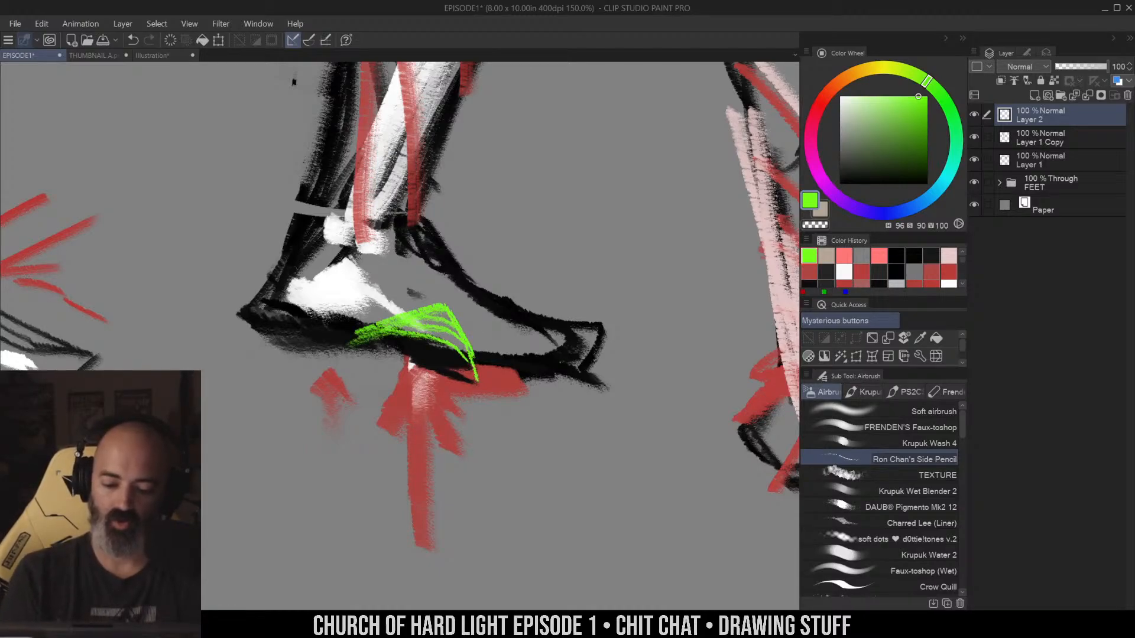
left_click_drag(472, 442, 395, 118)
left_click_drag(471, 473, 378, 65)
Undo the green wedge and shin lines along with the layer added for the foot annotations
key("ctrl+z")
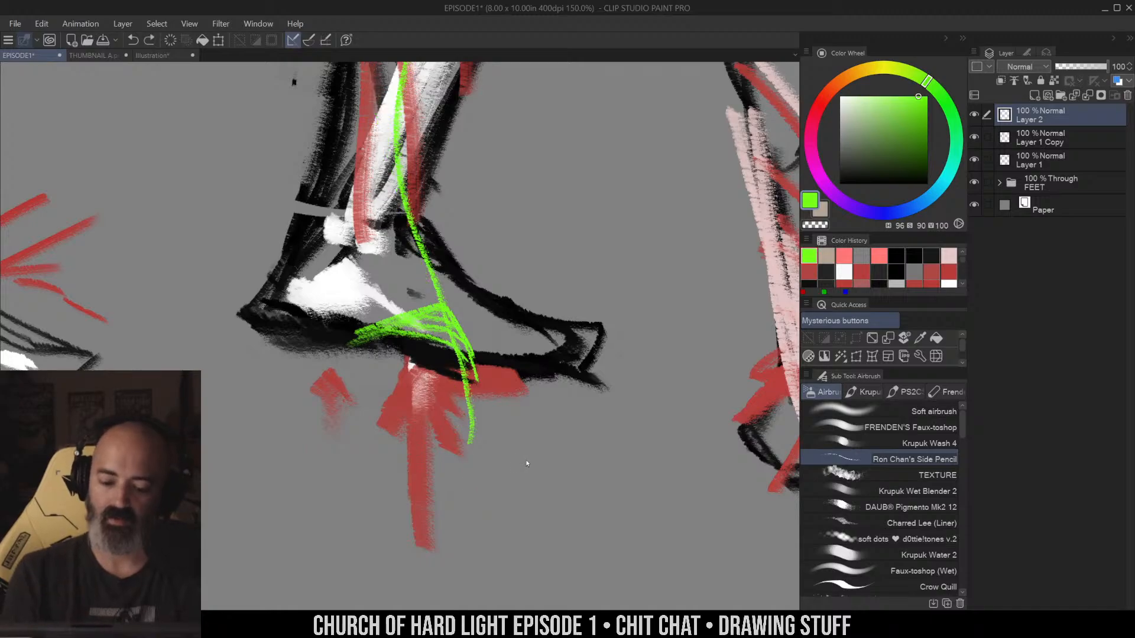
key("ctrl+z")
key("ctrl+z")
key("ctrl+z")
key("ctrl+z")
key("ctrl+z")
key("ctrl+z")
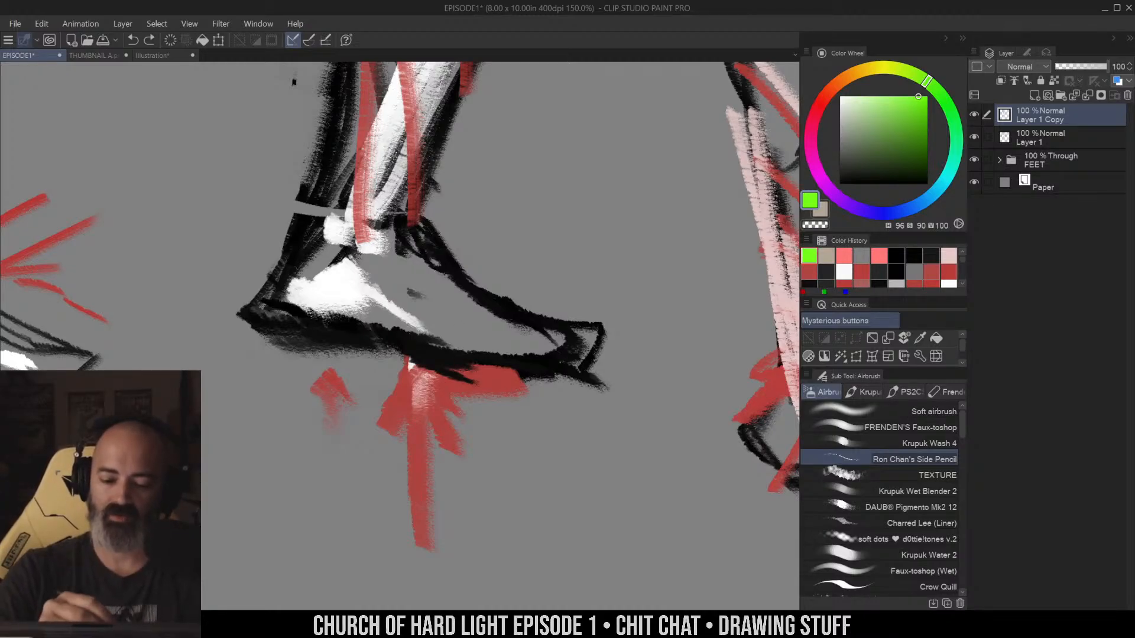
Run bright green lines down the bent leg's shin to the ball and below the sole, and add long tan strokes along the same path
left_click_drag(409, 67, 492, 385)
left_click_drag(391, 159, 479, 545)
key("x")
left_click_drag(490, 349, 432, 349)
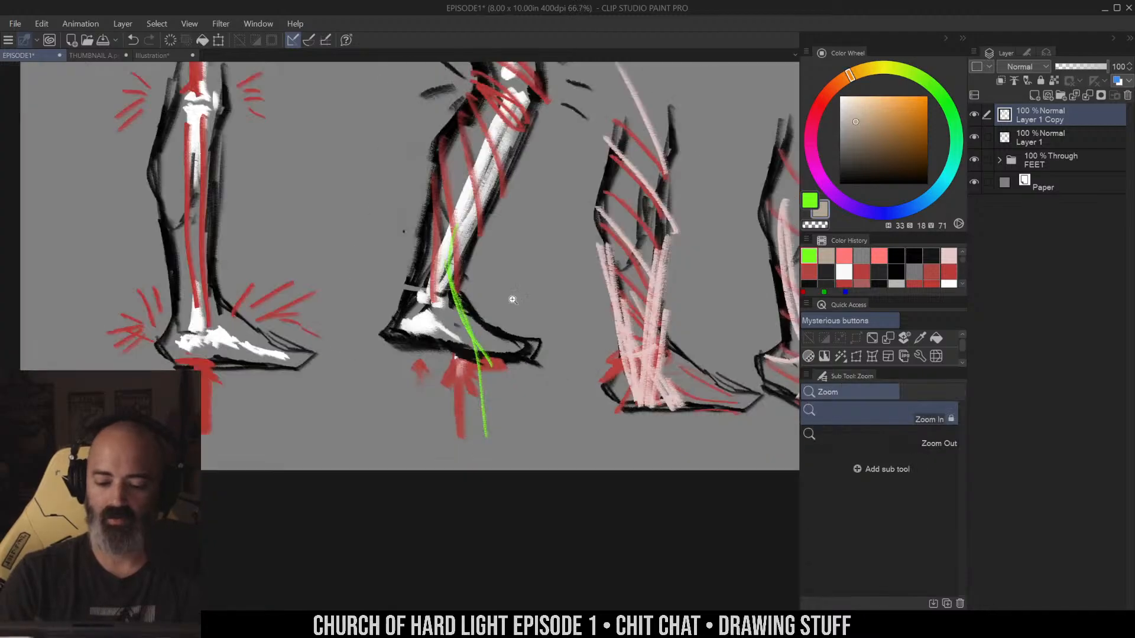
left_click_drag(462, 253, 495, 469)
left_click_drag(459, 252, 487, 469)
left_click_drag(503, 79, 477, 177)
Sample grey and muted green from the canvas and draw long strokes from the bent knee through the foot to the canvas edge
left_click(466, 349, "alt")
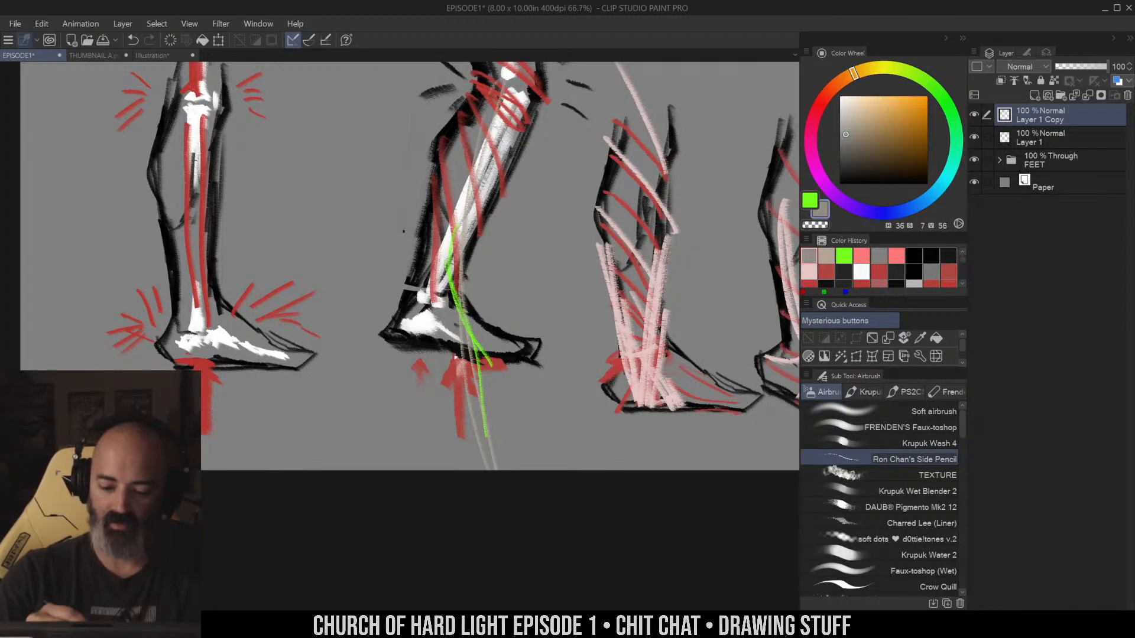
left_click_drag(466, 246, 476, 397)
left_click_drag(486, 139, 465, 373)
left_click(480, 384, "alt")
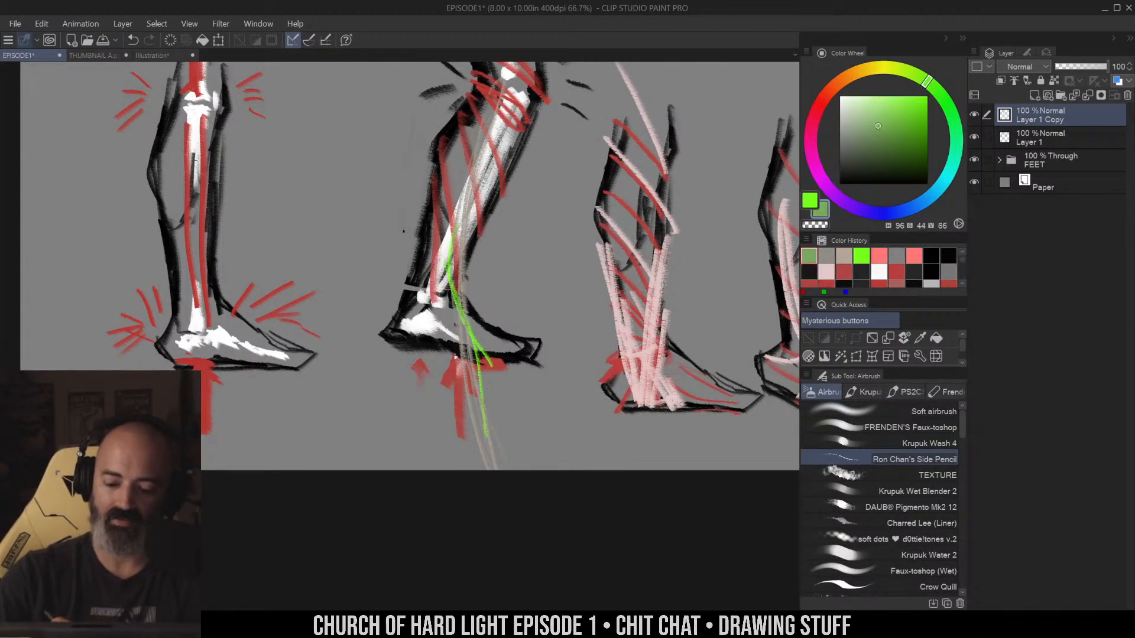
mouse_move(495, 107)
left_mouse_down()
mouse_move(461, 220)
mouse_move(496, 452)
left_mouse_up()
mouse_move(470, 176)
left_mouse_down()
mouse_move(455, 293)
mouse_move(502, 469)
left_mouse_up()
mouse_move(476, 151)
left_mouse_down()
mouse_move(444, 319)
mouse_move(486, 470)
left_mouse_up()
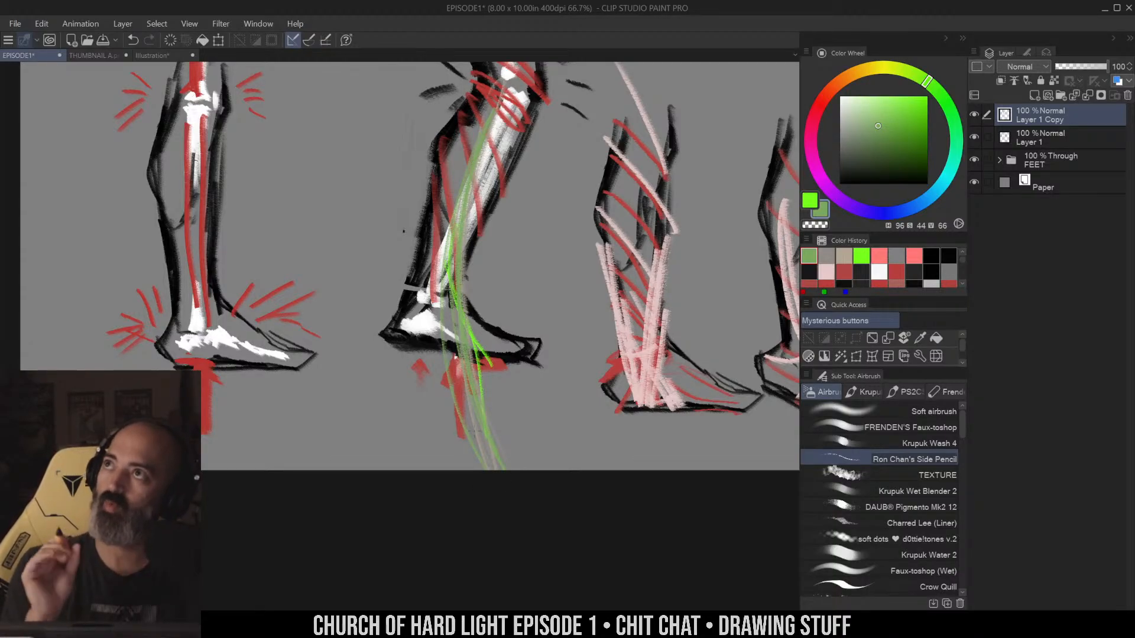
Try radiating muted green strokes from the ball of the bent leg's foot out past the toes, and undo them
scroll(490, 366, "up", 5)
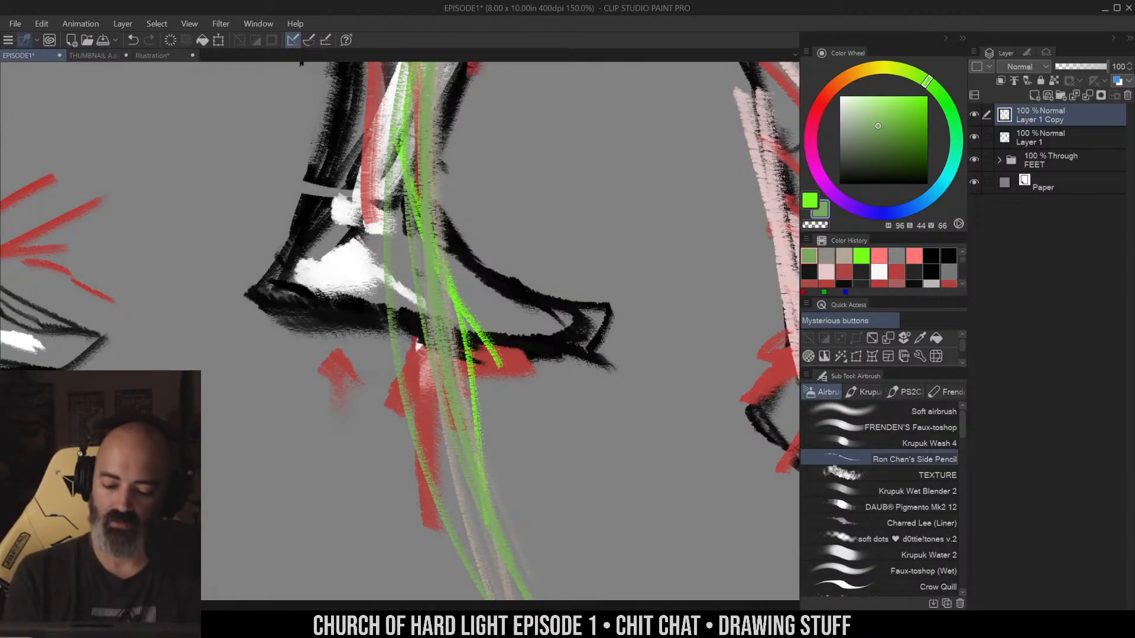
mouse_move(520, 279)
left_mouse_down()
mouse_move(488, 338)
mouse_move(534, 274)
left_mouse_up()
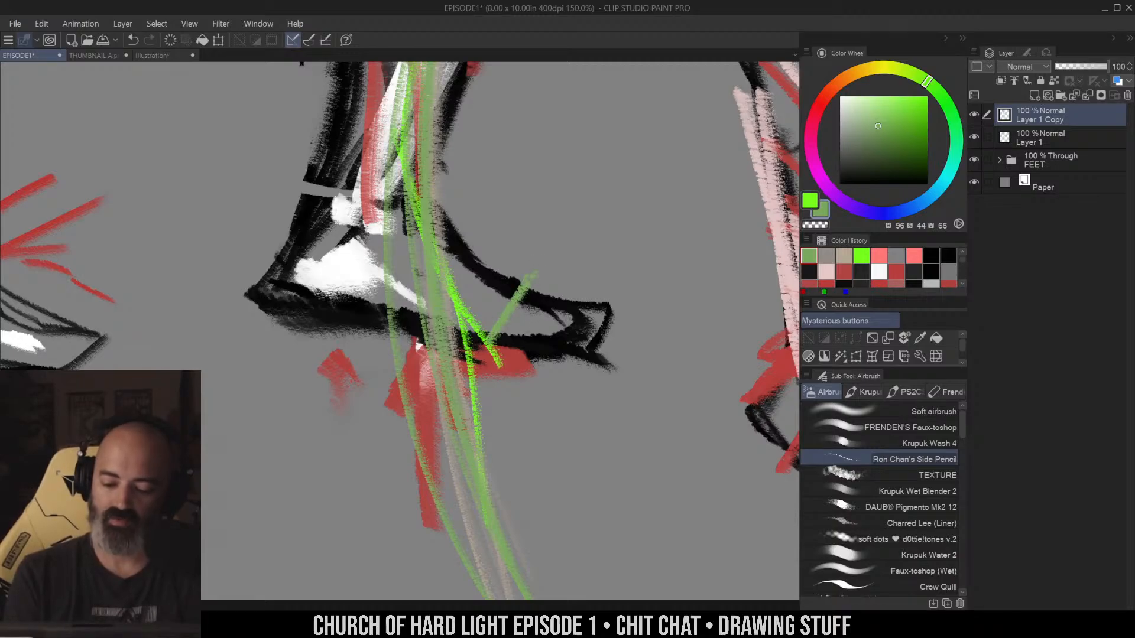
left_click_drag(496, 332, 679, 315)
mouse_move(516, 318)
left_mouse_down()
mouse_move(698, 311)
mouse_move(626, 372)
mouse_move(695, 394)
left_mouse_up()
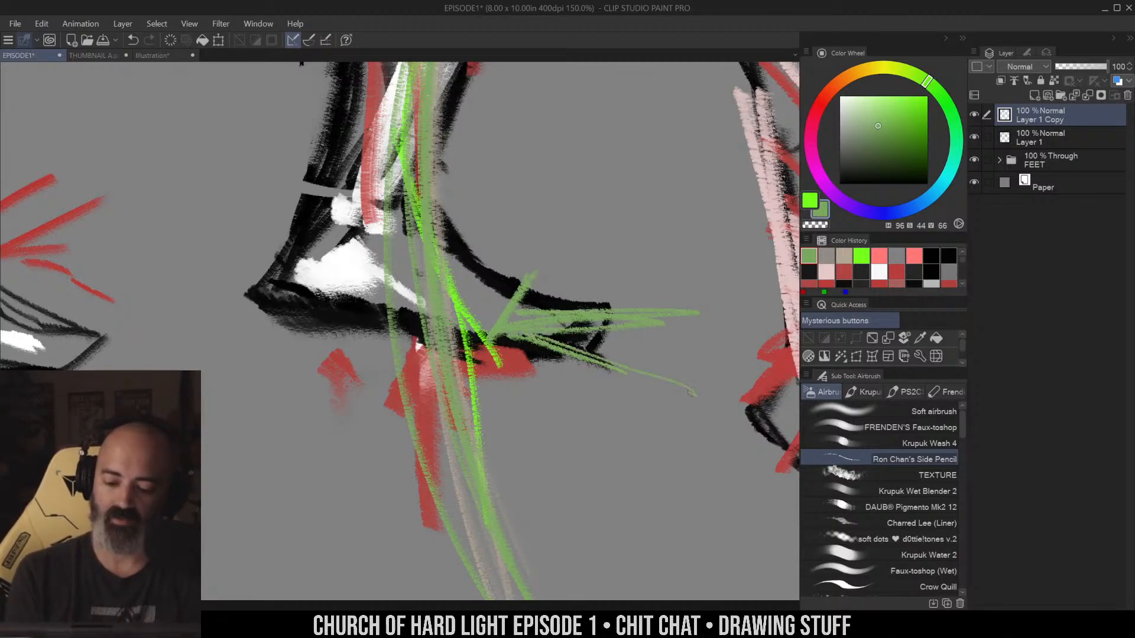
key("ctrl+z")
key("ctrl+z")
key("ctrl+z")
key("ctrl+z")
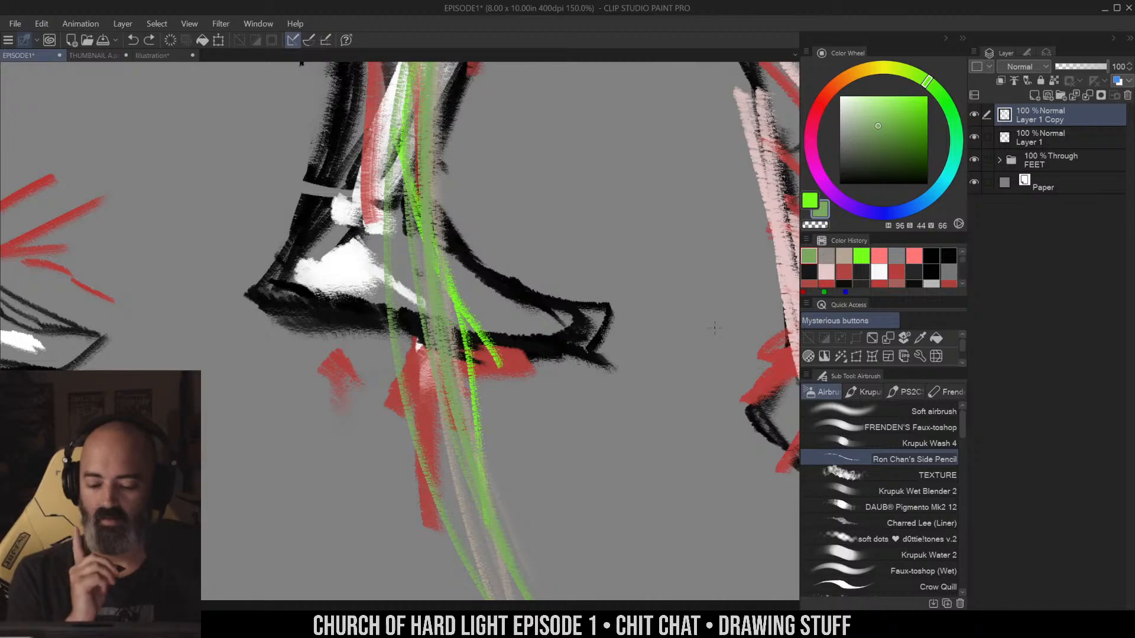
Loop muted green ellipses around the ball and forefoot, and set the drawing colour to orange with hue 22, saturation 100 and brightness 100
mouse_move(452, 327)
left_mouse_down()
mouse_move(485, 332)
mouse_move(467, 358)
mouse_move(479, 339)
left_mouse_up()
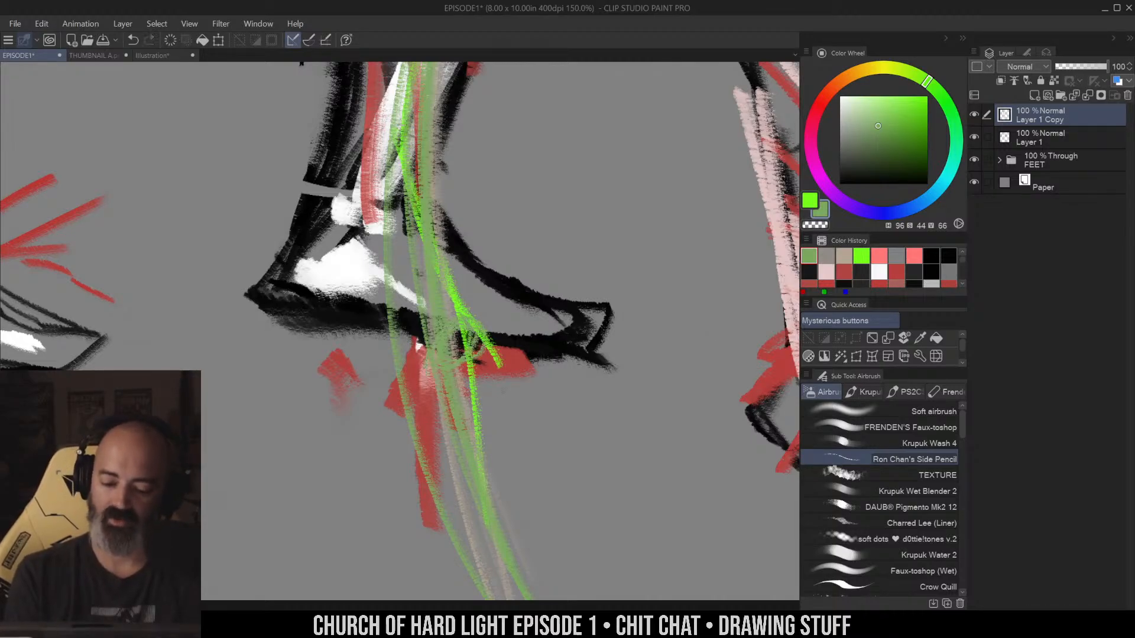
mouse_move(600, 304)
left_mouse_down()
mouse_move(521, 361)
mouse_move(418, 324)
mouse_move(426, 319)
left_mouse_up()
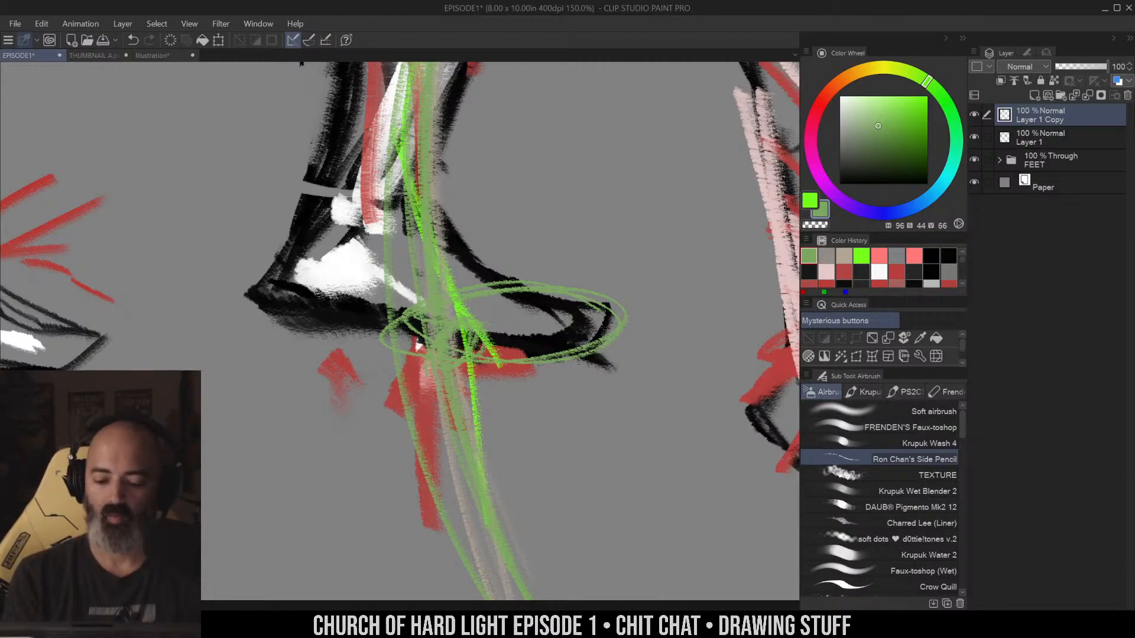
mouse_move(458, 341)
left_mouse_down()
mouse_move(595, 355)
mouse_move(571, 348)
left_mouse_up()
left_click(837, 82)
left_click(927, 96)
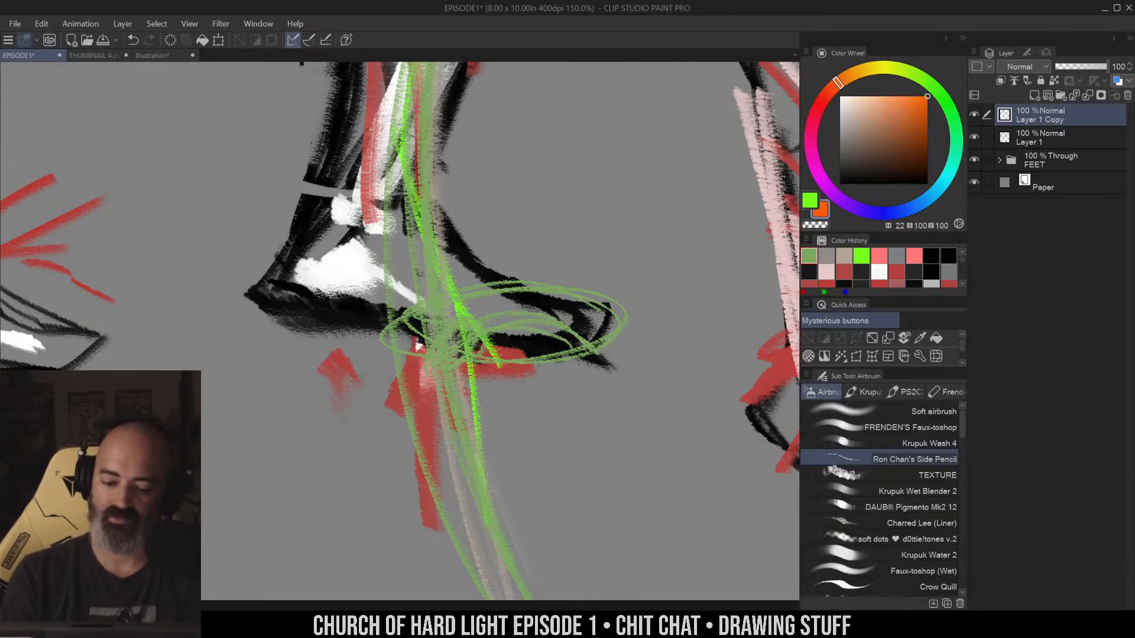
Try orange loops over the forefoot, a squiggle beneath it and lines down through the ankle, and undo them
mouse_move(461, 336)
left_mouse_down()
mouse_move(582, 349)
mouse_move(596, 360)
left_mouse_up()
left_click_drag(490, 342, 541, 371)
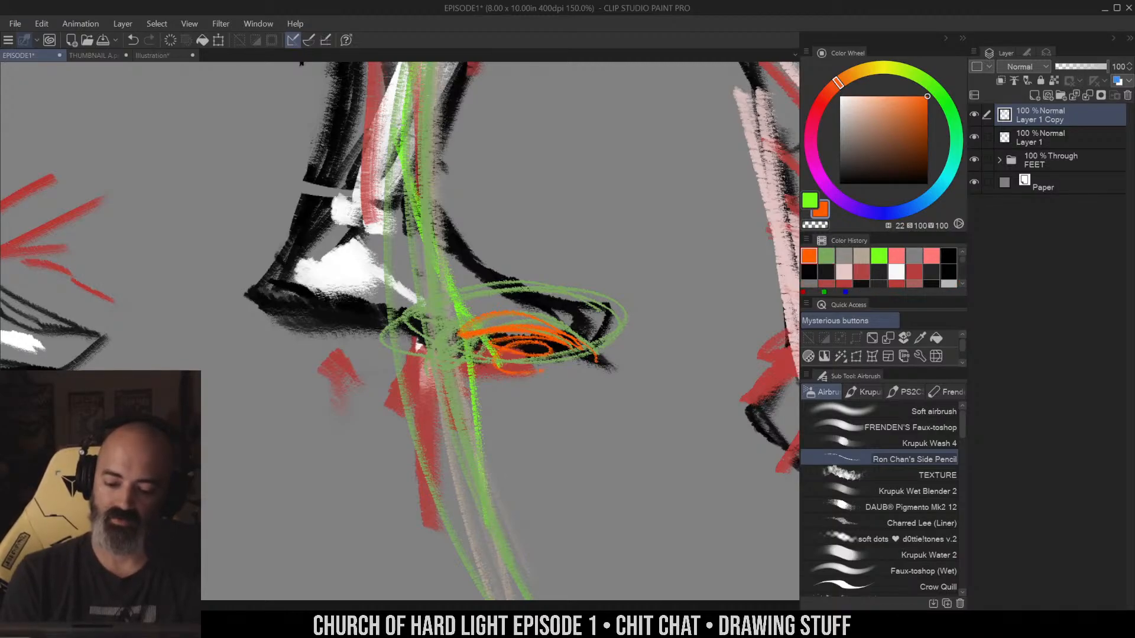
mouse_move(383, 165)
left_mouse_down()
mouse_move(435, 395)
mouse_move(427, 355)
left_mouse_up()
left_click_drag(414, 254, 484, 574)
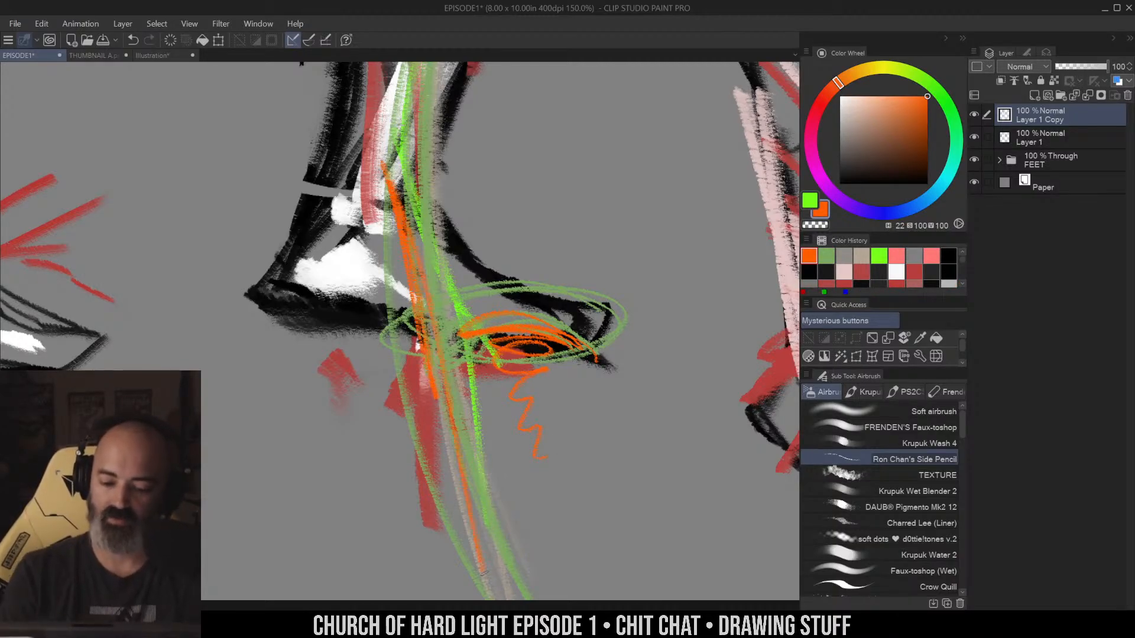
key("ctrl+z")
key("ctrl+z")
key("ctrl+z")
key("ctrl+z")
key("ctrl+z")
key("ctrl+z")
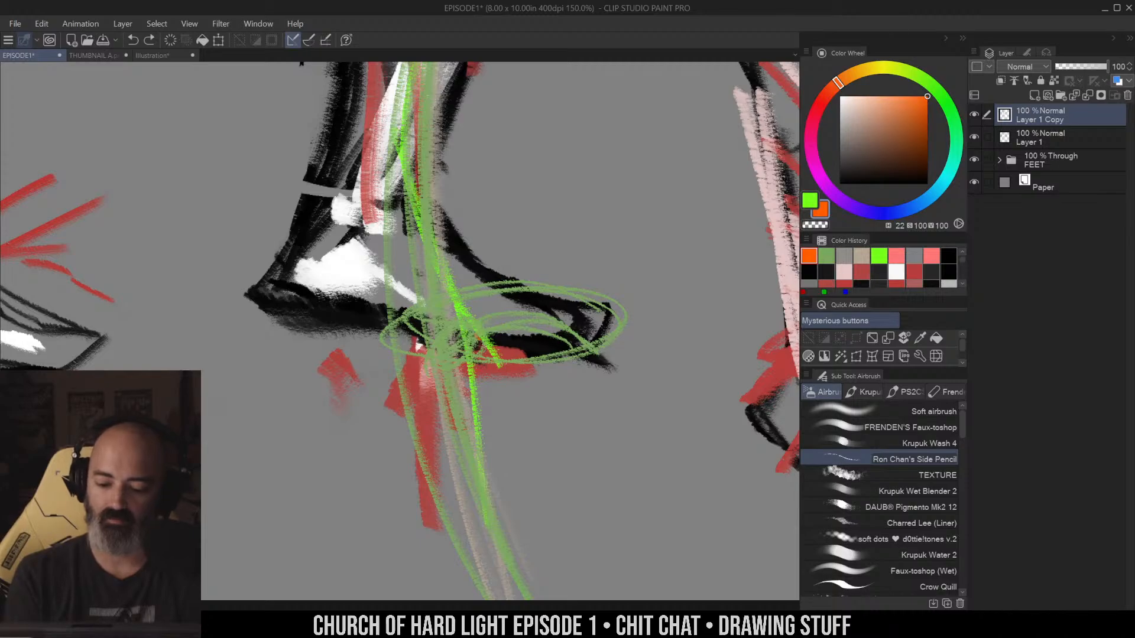
Sweep orange strokes from the ball of the bent leg's foot through the toes, fanning upward past the toe tips
mouse_move(470, 343)
left_mouse_down()
mouse_move(609, 308)
mouse_move(650, 267)
left_mouse_up()
mouse_move(530, 344)
left_mouse_down()
mouse_move(602, 302)
mouse_move(591, 323)
left_mouse_up()
left_click_drag(602, 299, 618, 224)
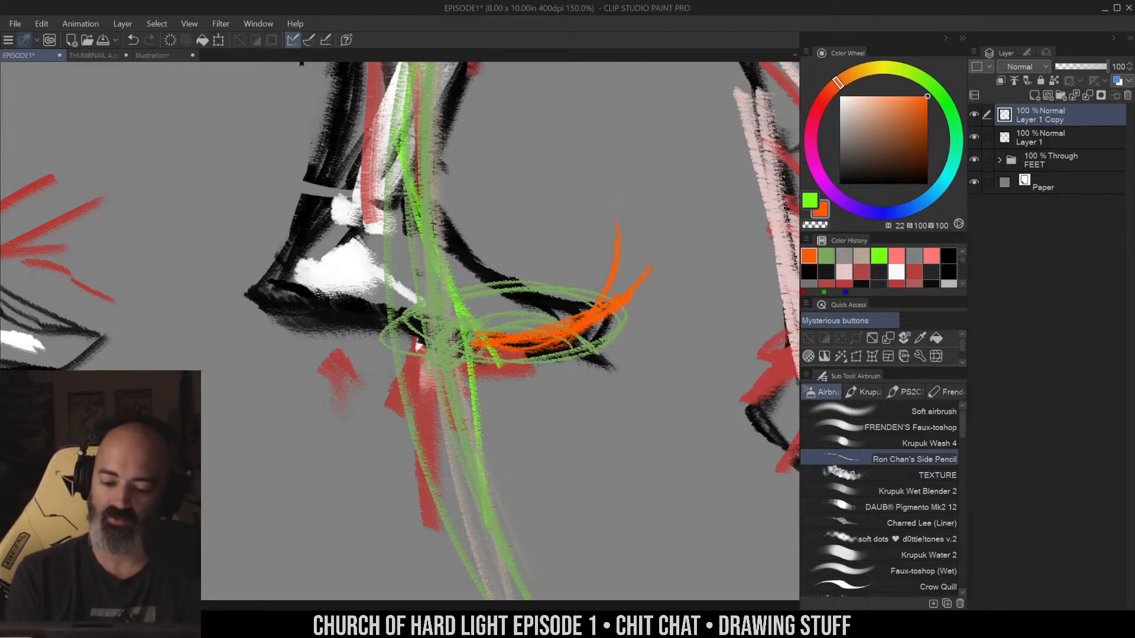
left_click_drag(532, 348, 636, 259)
Extend the orange band from the ball of the foot back along the sole toward the heel
left_click_drag(372, 322, 467, 353)
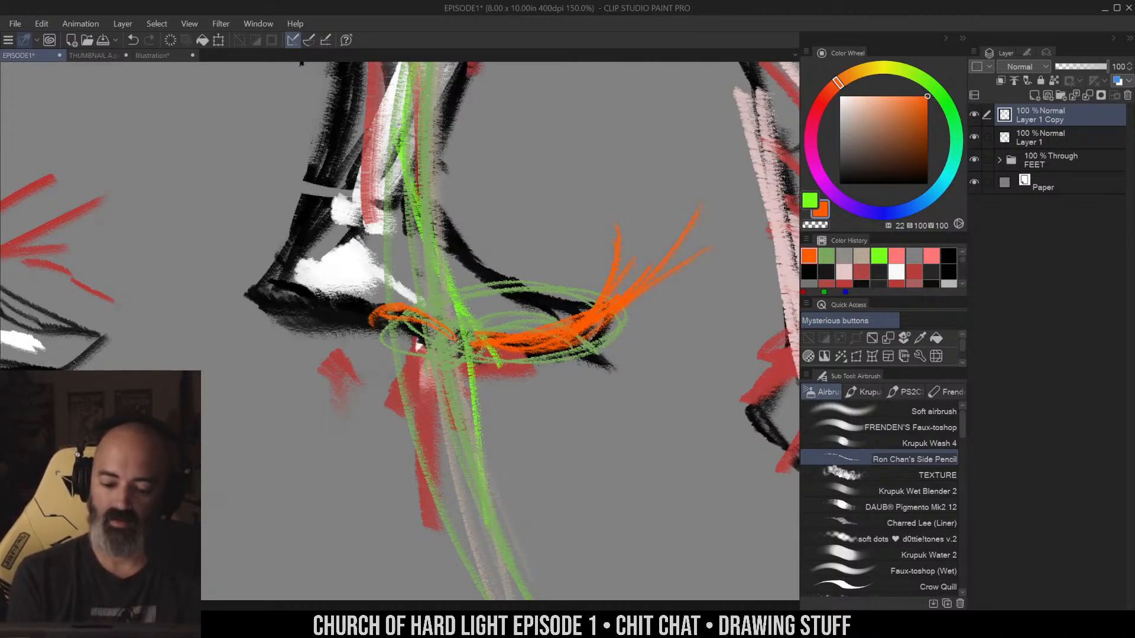
left_click_drag(405, 322, 423, 331)
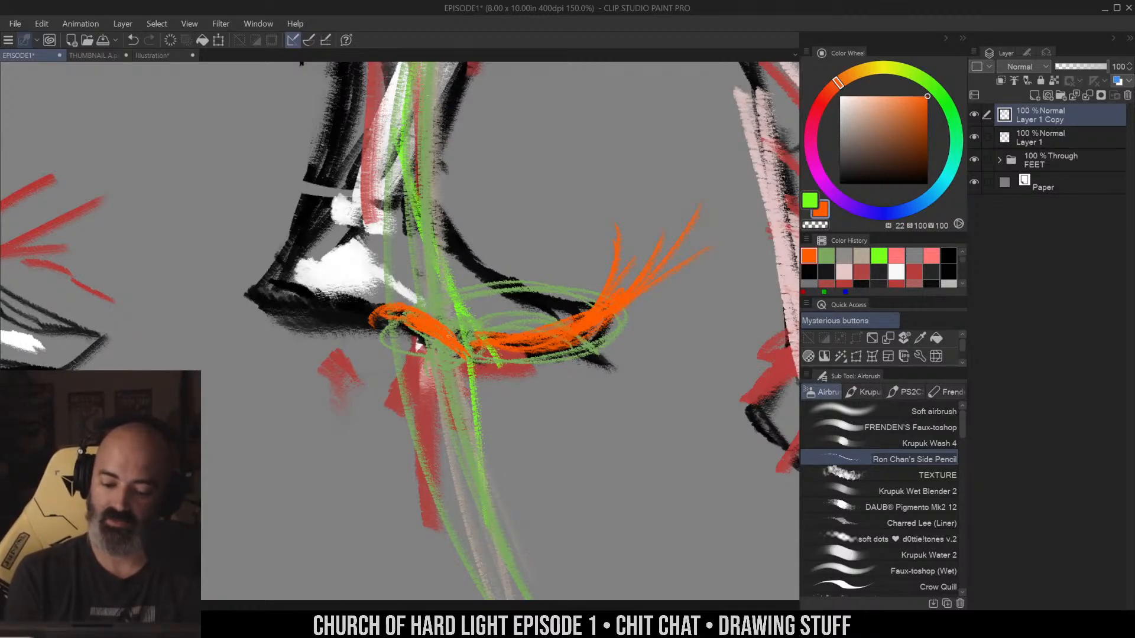
left_click_drag(415, 335, 503, 373)
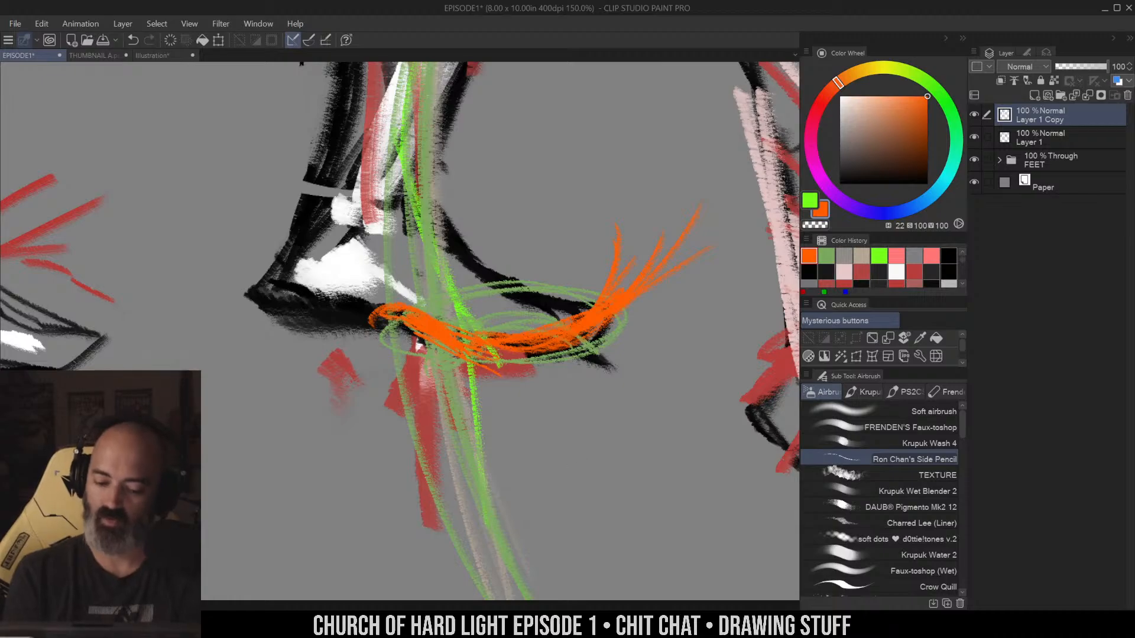
mouse_move(414, 330)
left_mouse_down()
mouse_move(321, 315)
mouse_move(403, 308)
left_mouse_up()
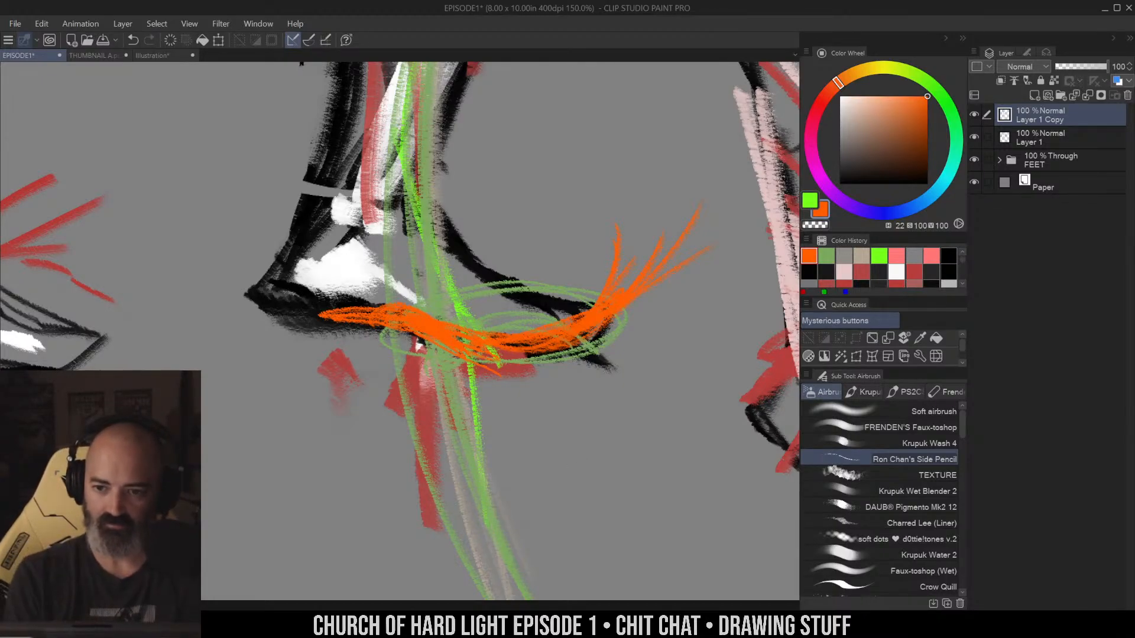
Review the lower leg studies and the standing figure, ending on the pair of spread front-view legs
key("m")
left_click_drag(563, 235, 555, 215)
key("ctrl+space")
mouse_move(555, 260)
left_mouse_down()
mouse_move(531, 264)
mouse_move(557, 297)
left_mouse_up()
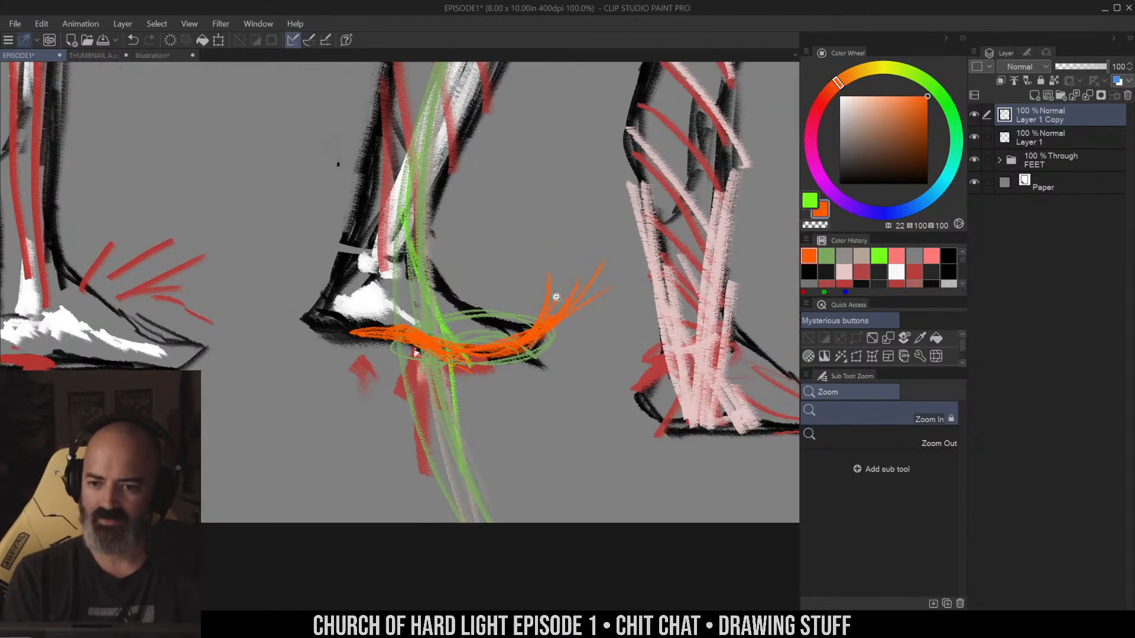
scroll(555, 279, "down", 2)
left_click_drag(587, 246, 569, 343)
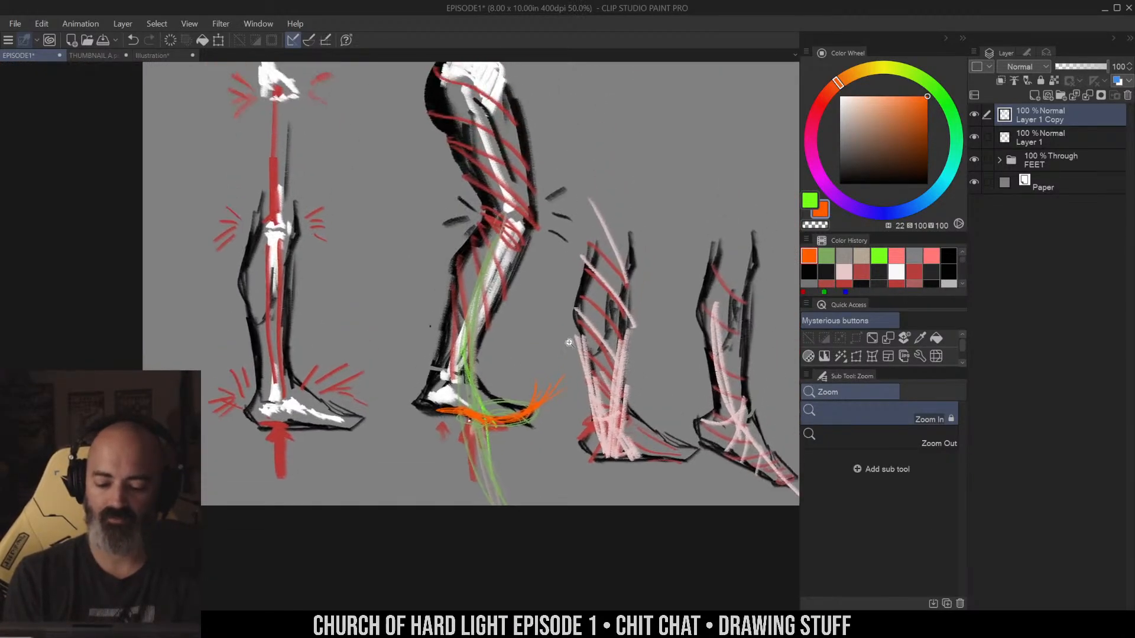
left_click_drag(615, 399, 497, 487)
left_click_drag(624, 272, 648, 462)
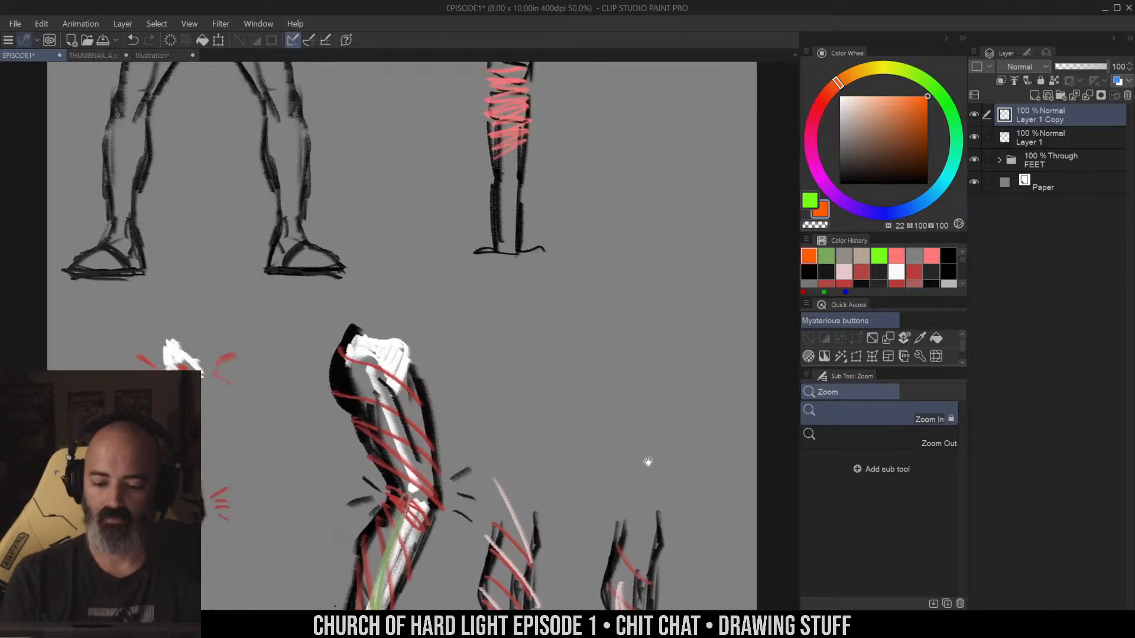
left_click_drag(635, 226, 688, 378)
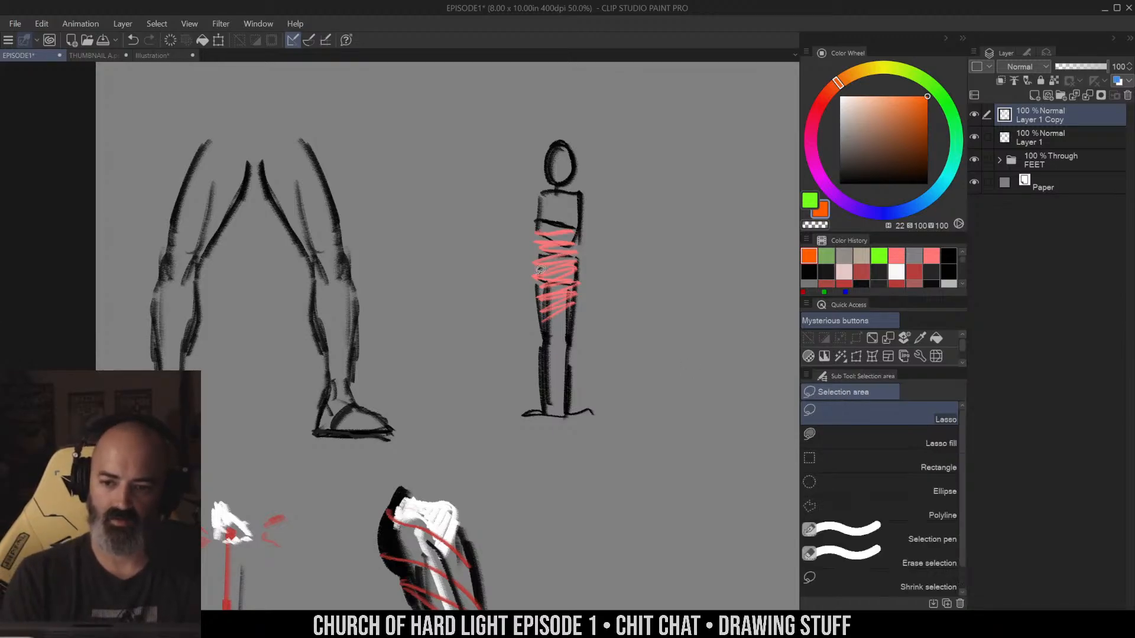
left_click_drag(475, 291, 732, 207)
left_click(612, 272)
left_click_drag(660, 192, 664, 289)
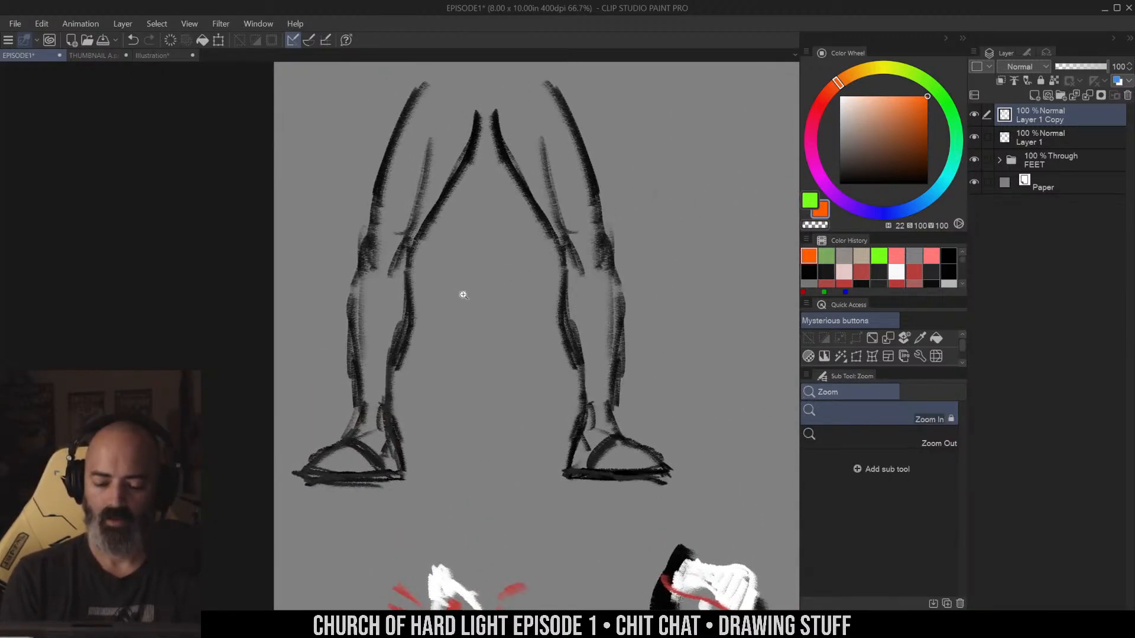
Try sketching white bone lines with circled knees and ankles inside both front-view legs, branching into the feet
key("b")
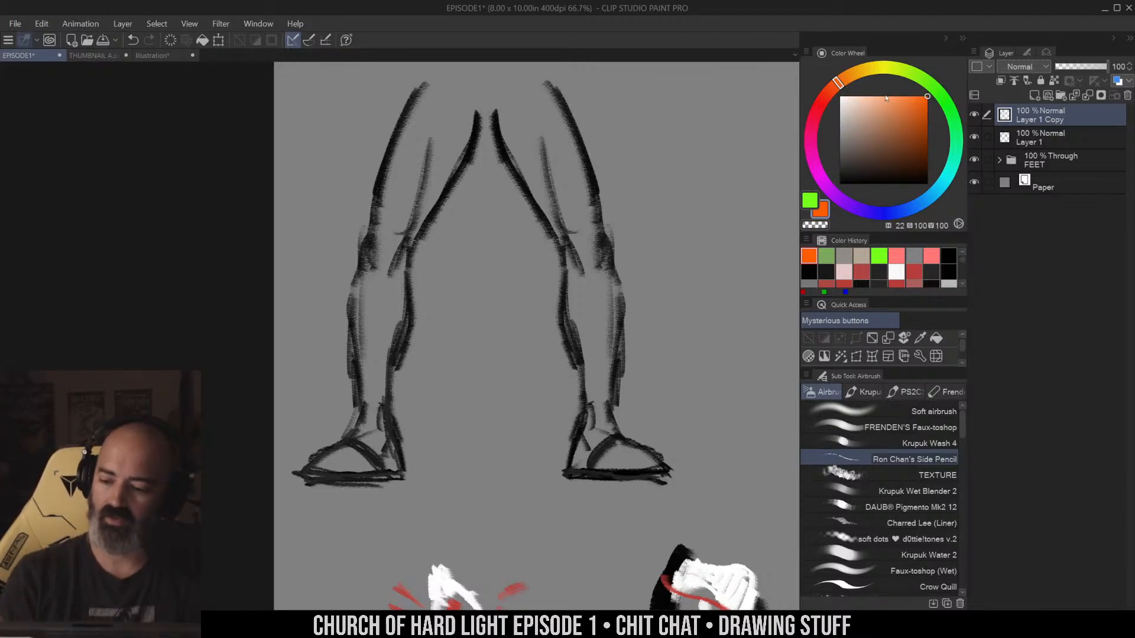
left_click_drag(843, 99, 837, 83)
left_click_drag(624, 156, 631, 172)
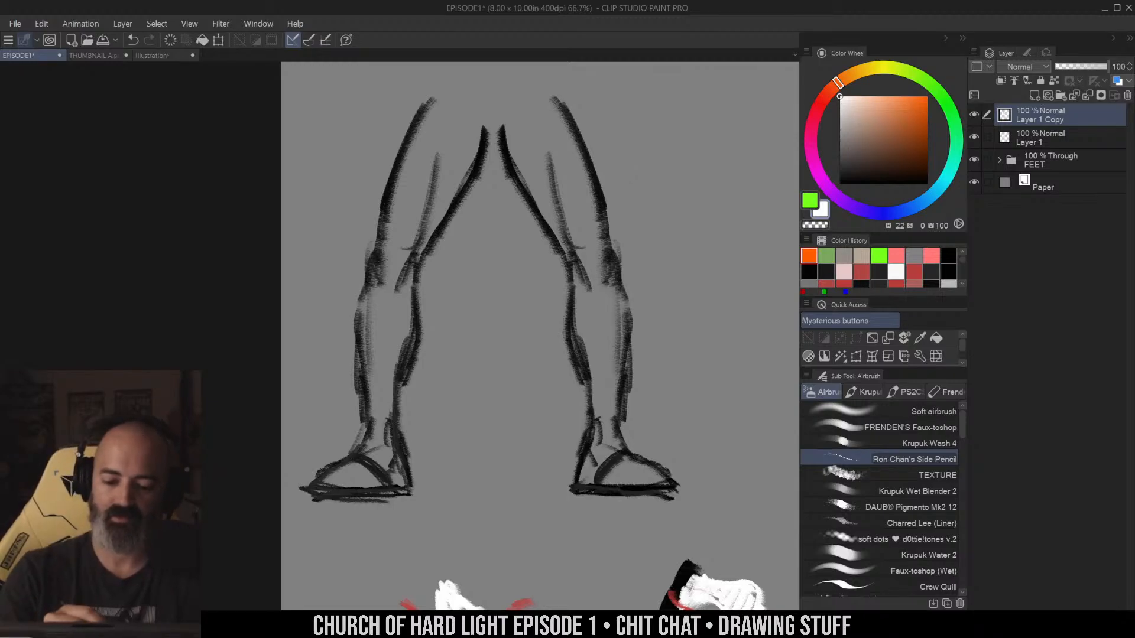
mouse_move(446, 105)
left_mouse_down()
mouse_move(379, 280)
mouse_move(394, 244)
mouse_move(380, 278)
mouse_move(379, 263)
mouse_move(372, 337)
left_mouse_up()
left_click_drag(373, 295, 389, 447)
left_click_drag(591, 245, 600, 283)
mouse_move(537, 123)
left_mouse_down()
mouse_move(602, 268)
mouse_move(612, 402)
left_mouse_up()
left_click_drag(597, 281, 608, 452)
mouse_move(382, 434)
left_mouse_down()
mouse_move(378, 490)
mouse_move(359, 514)
left_mouse_up()
left_click_drag(608, 437, 591, 487)
mouse_move(609, 458)
left_mouse_down()
mouse_move(595, 480)
mouse_move(633, 505)
left_mouse_up()
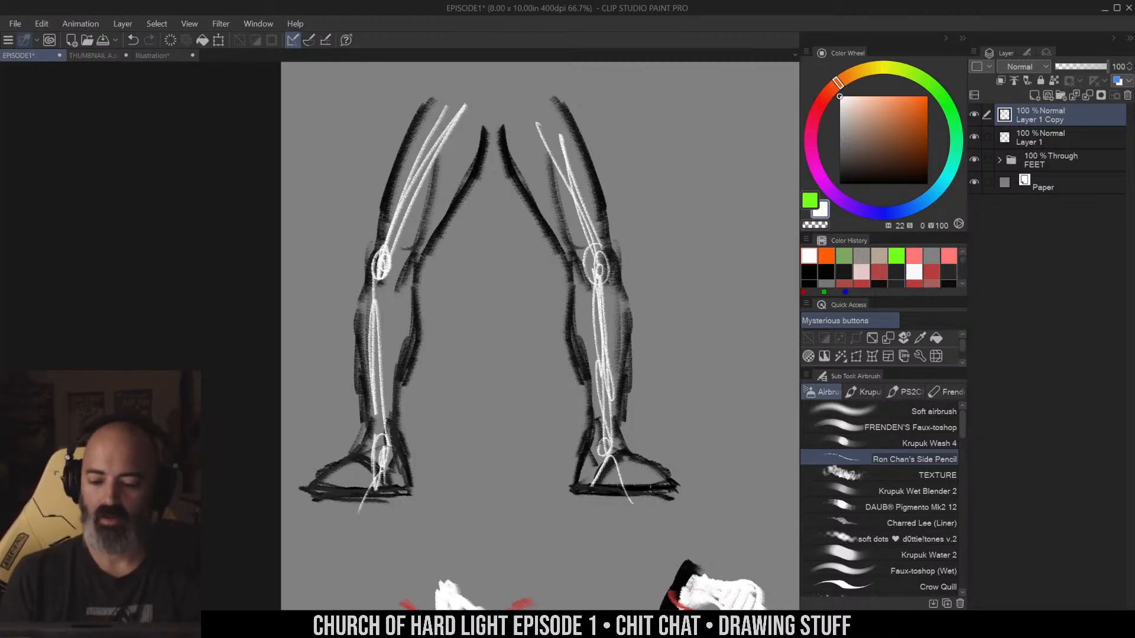
Undo all the white bone lines and joint circles in both front-view legs
key("ctrl+z")
key("ctrl+z")
key("ctrl+z")
key("ctrl+z")
key("ctrl+z")
key("ctrl+z")
key("ctrl+z")
key("ctrl+z")
key("ctrl+z")
key("ctrl+z")
key("ctrl+z")
key("ctrl+z")
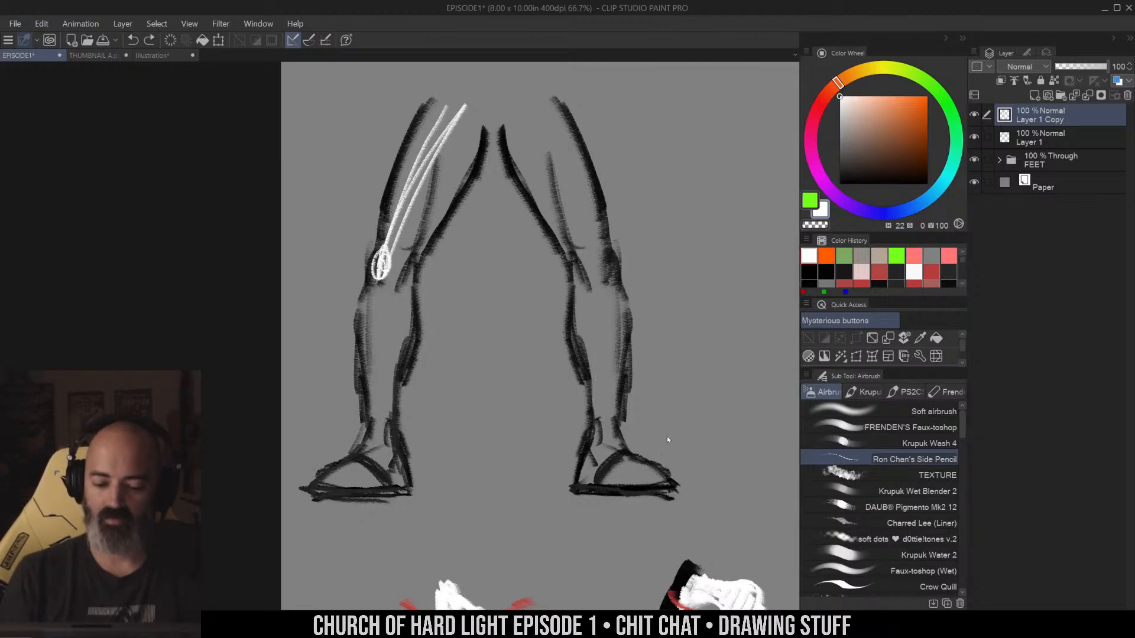
key("ctrl+z")
key("ctrl+z")
left_click(818, 106)
left_click(907, 96)
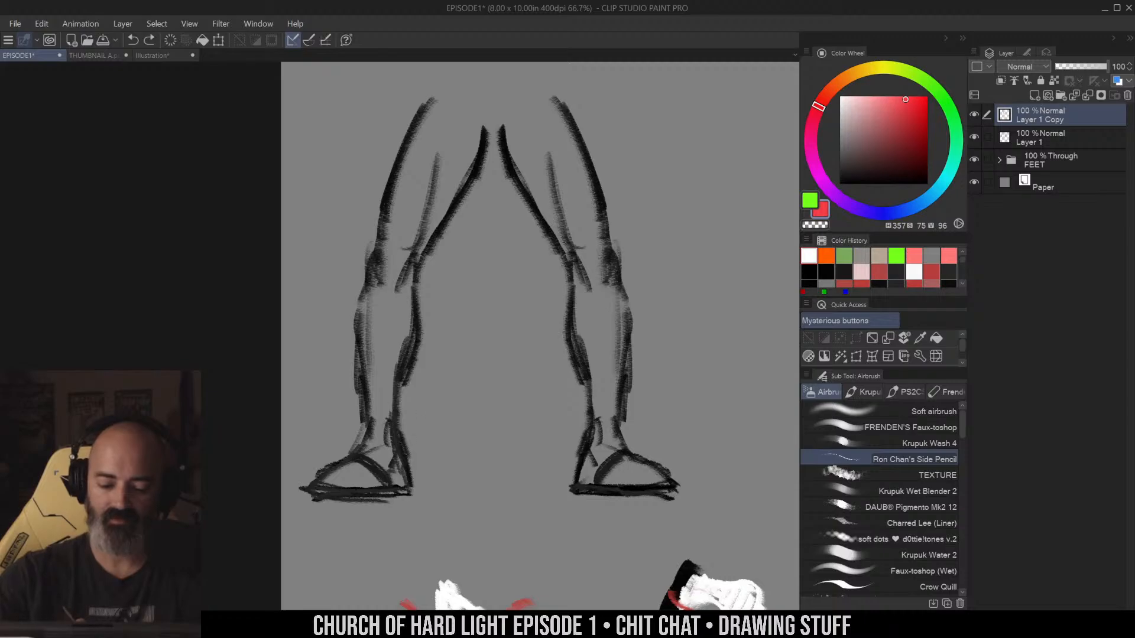
left_click_drag(423, 474, 421, 476)
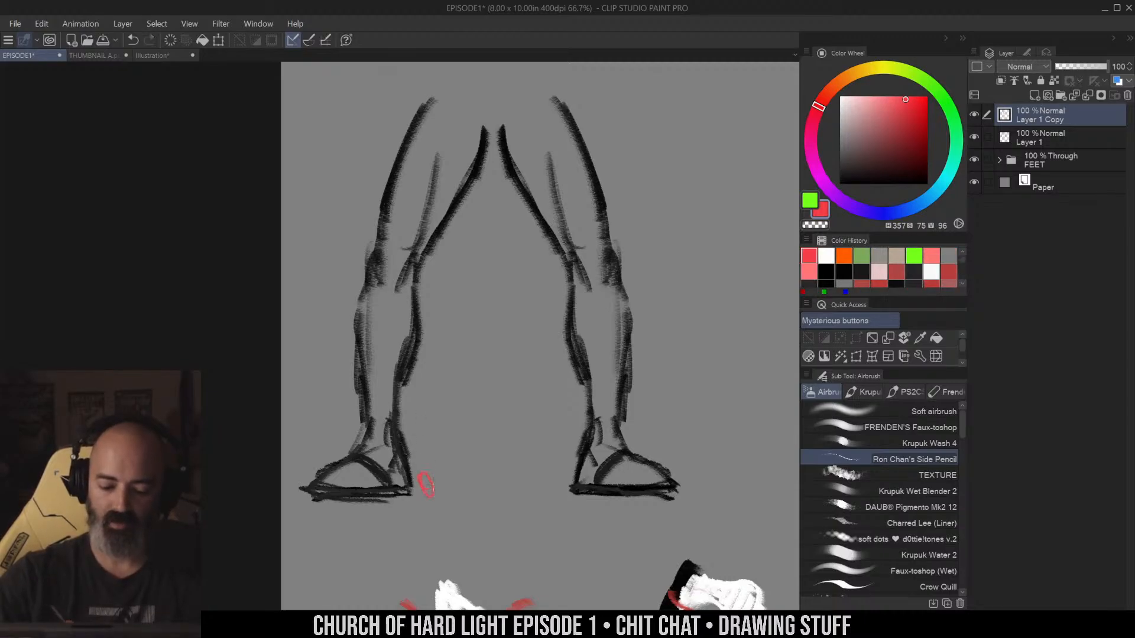
key("ctrl+z")
Try marking the crotch, inner knees and heels with bright green circles and joining them with straight lines along both front-view legs
left_click(927, 101)
left_click(928, 83)
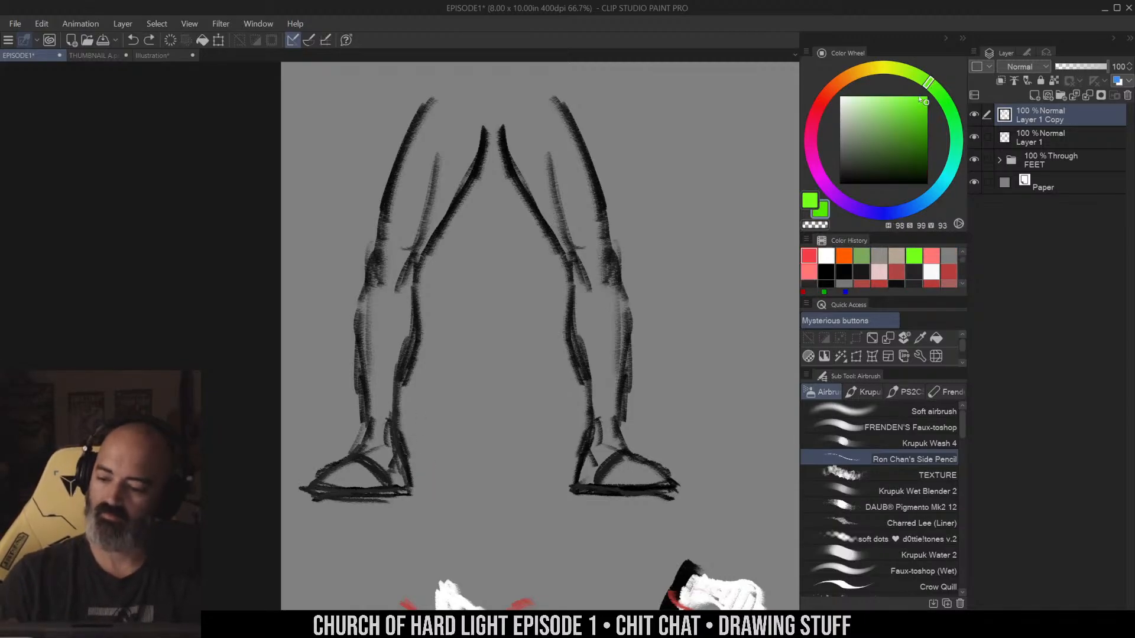
left_click_drag(419, 465, 427, 499)
left_click_drag(414, 278, 410, 277)
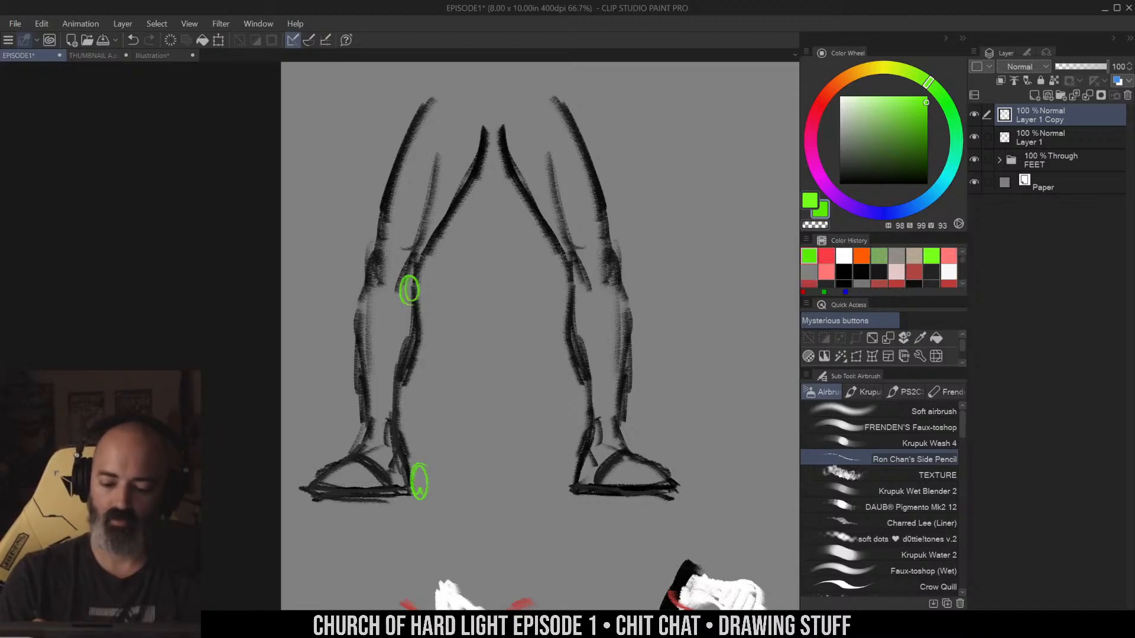
left_click_drag(582, 269, 580, 267)
left_click_drag(582, 460, 589, 481)
left_click_drag(495, 135, 491, 155)
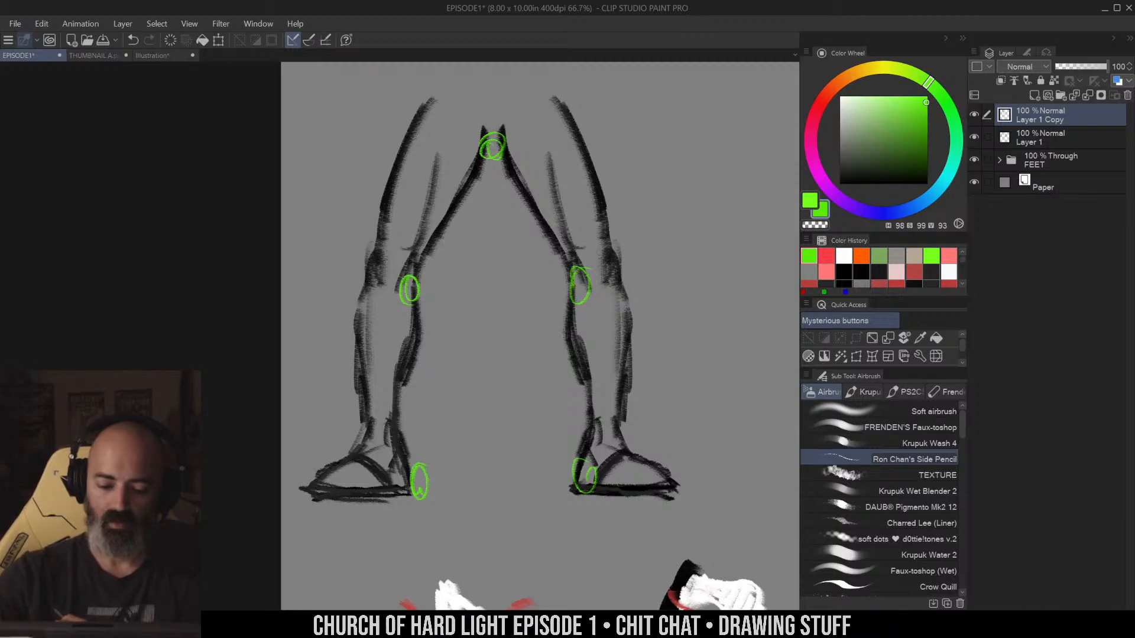
mouse_move(408, 293)
left_mouse_down()
mouse_move(419, 493)
mouse_move(494, 147)
mouse_move(570, 289)
left_mouse_up()
left_click_drag(500, 142, 584, 293)
left_click_drag(577, 272, 586, 501)
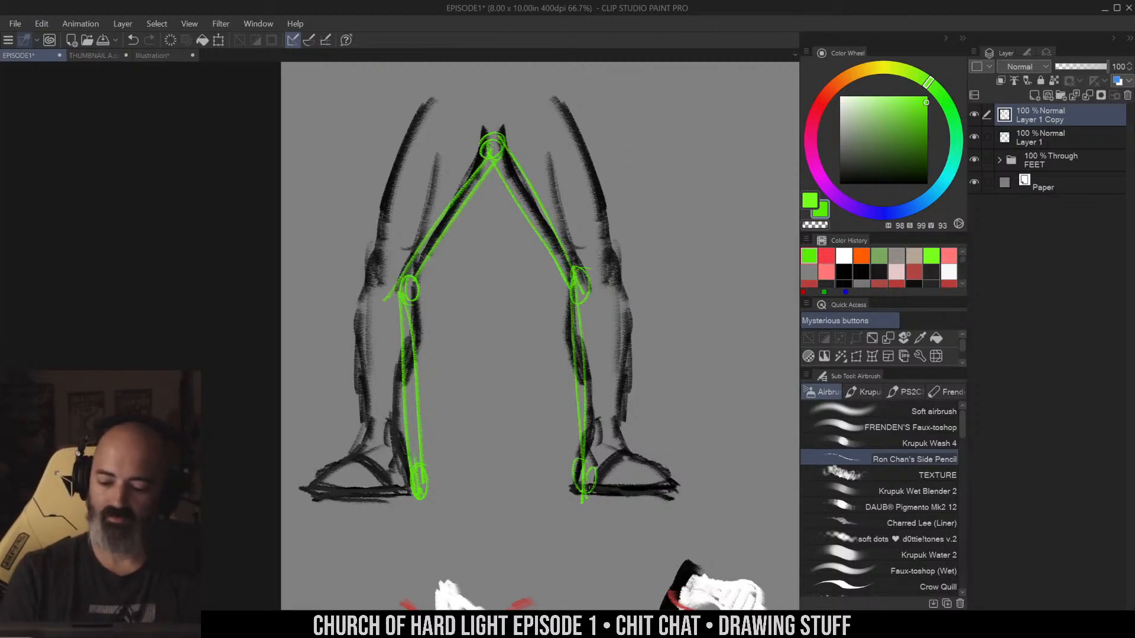
Undo all the green circles and connecting lines on the front-view legs
key("ctrl+z")
key("ctrl+z")
key("ctrl+z")
key("ctrl+z")
key("ctrl+z")
key("ctrl+z")
key("ctrl+z")
key("ctrl+z")
key("ctrl+z")
key("ctrl+z")
key("ctrl+z")
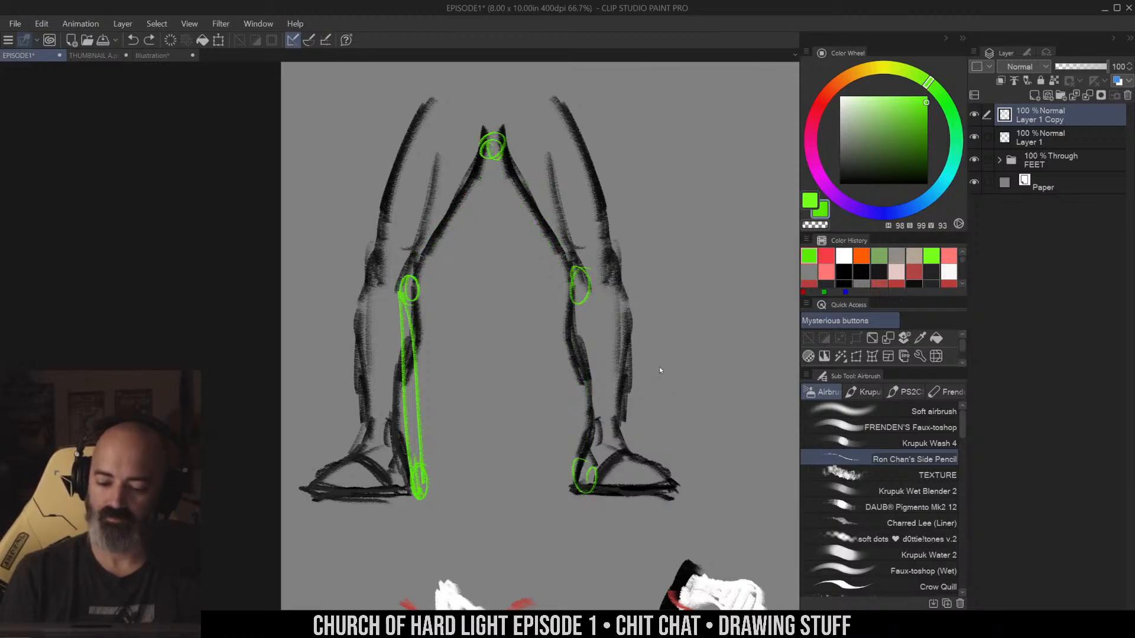
key("ctrl+z")
key("ctrl+z")
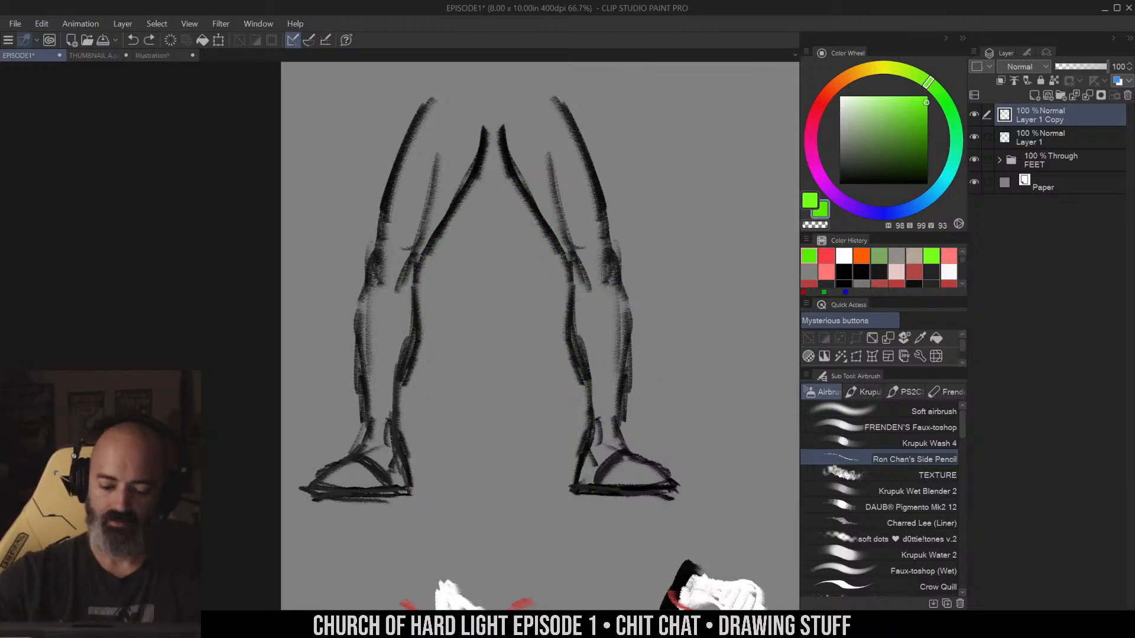
Draw a bright green arch in repeated strokes from one inner heel up under the crotch to the other, circling both heels
mouse_move(414, 464)
left_mouse_down()
mouse_move(407, 503)
mouse_move(394, 411)
mouse_move(538, 224)
mouse_move(570, 499)
mouse_move(559, 239)
mouse_move(585, 467)
left_mouse_up()
mouse_move(576, 462)
left_mouse_down()
mouse_move(536, 189)
mouse_move(419, 517)
left_mouse_up()
left_click_drag(405, 384, 582, 446)
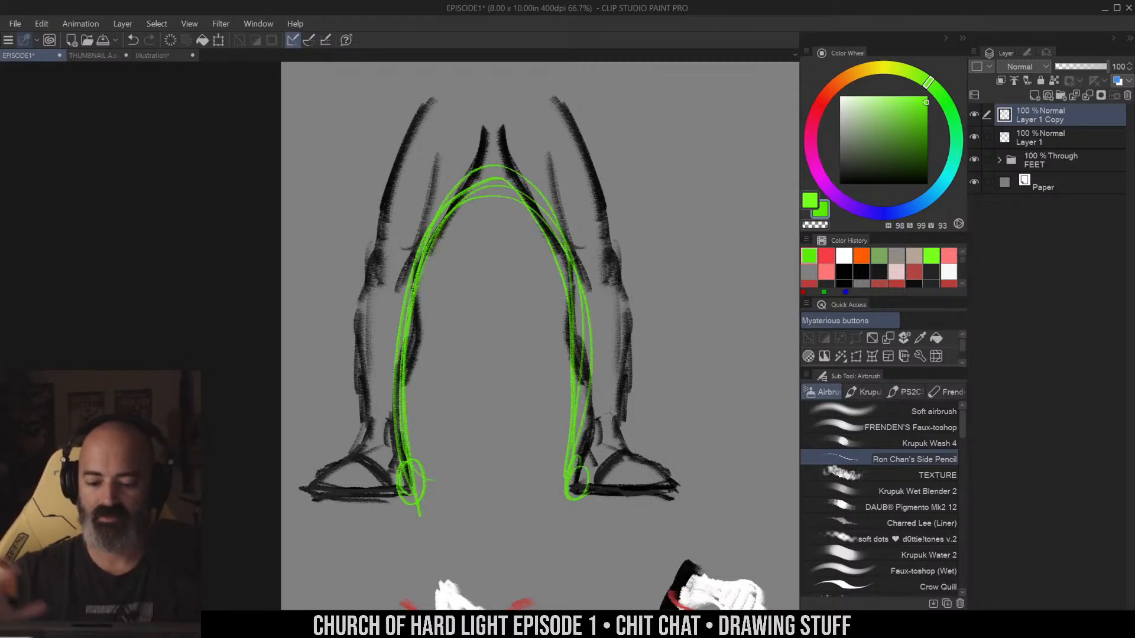
mouse_move(404, 369)
left_mouse_down()
mouse_move(421, 248)
mouse_move(579, 466)
mouse_move(612, 483)
left_mouse_up()
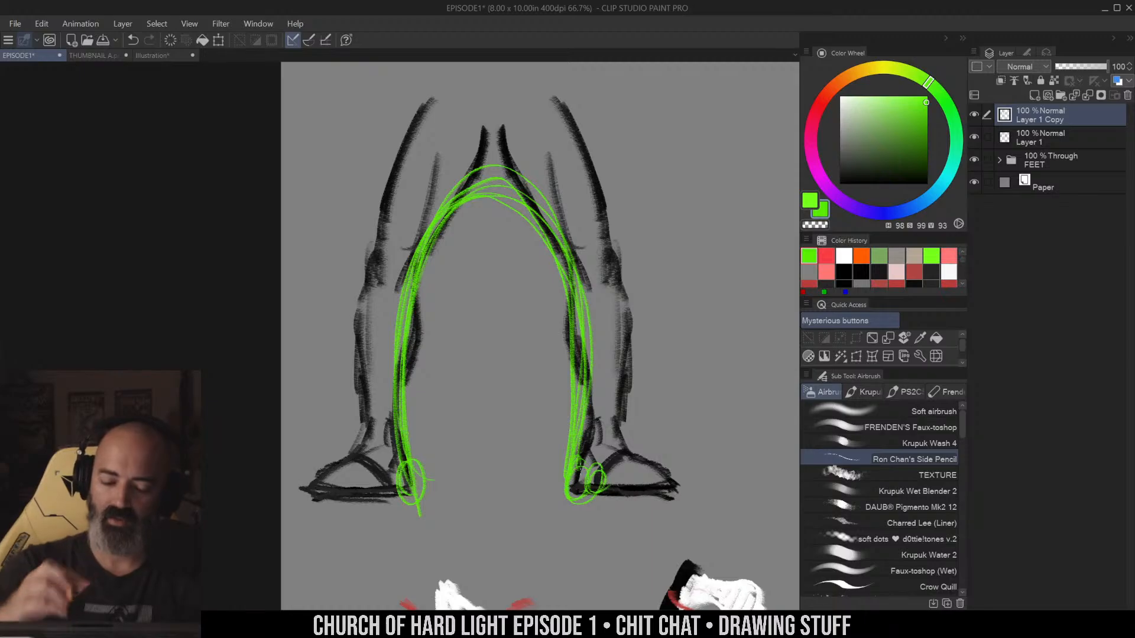
Try sketching orange-red bone lines with circled knees down through both front-view legs to the feet
left_click_drag(842, 87, 831, 89)
left_click_drag(441, 120, 389, 260)
mouse_move(472, 106)
left_mouse_down()
mouse_move(377, 279)
mouse_move(385, 487)
left_mouse_up()
left_click_drag(536, 109, 601, 248)
left_click_drag(557, 140, 608, 266)
left_click_drag(609, 261, 598, 311)
left_click_drag(597, 290, 604, 454)
left_click_drag(606, 351, 618, 509)
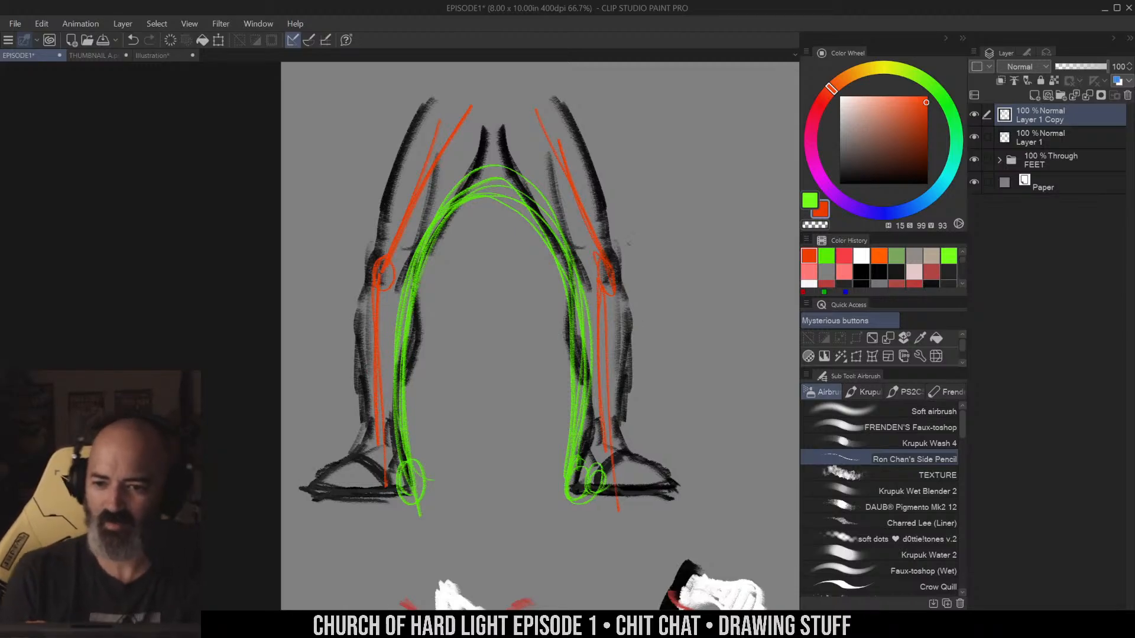
Undo all the orange-red bone lines and knee circles, leaving the green arch in place
key("ctrl+z")
key("ctrl+z")
key("ctrl+z")
key("ctrl+z")
key("ctrl+z")
key("ctrl+z")
key("ctrl+z")
key("ctrl+z")
key("ctrl+z")
key("ctrl+z")
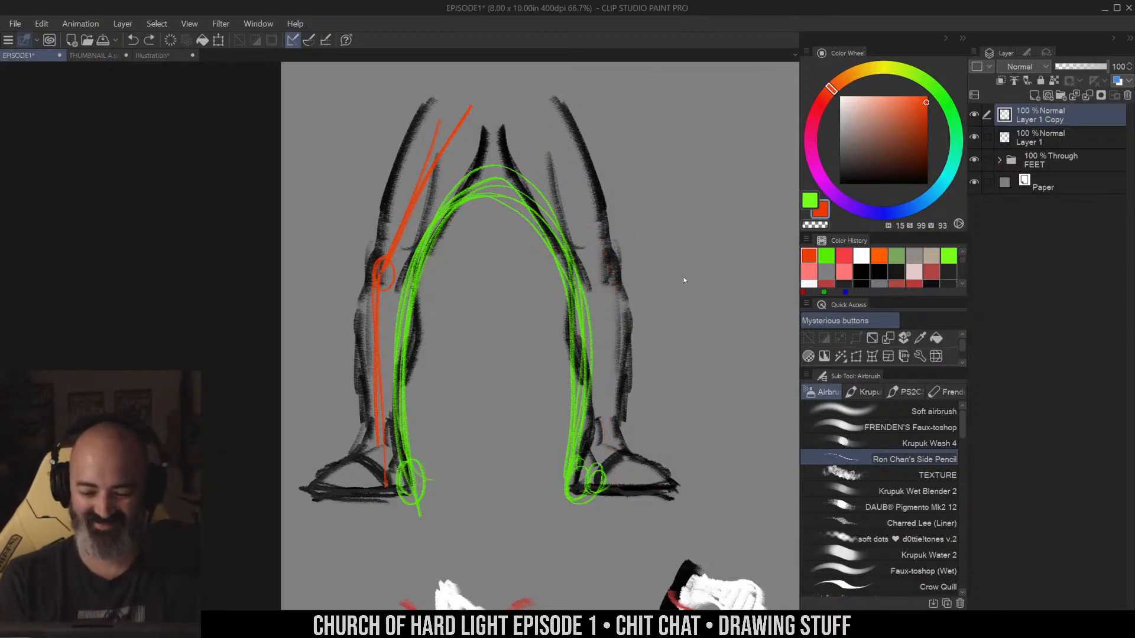
Lasso the standing figure beside the front-view legs, delete it from Layer 1 and clear the selection
key("ctrl+space")
left_click(565, 326, "ctrl+alt")
left_click_drag(691, 334, 588, 355)
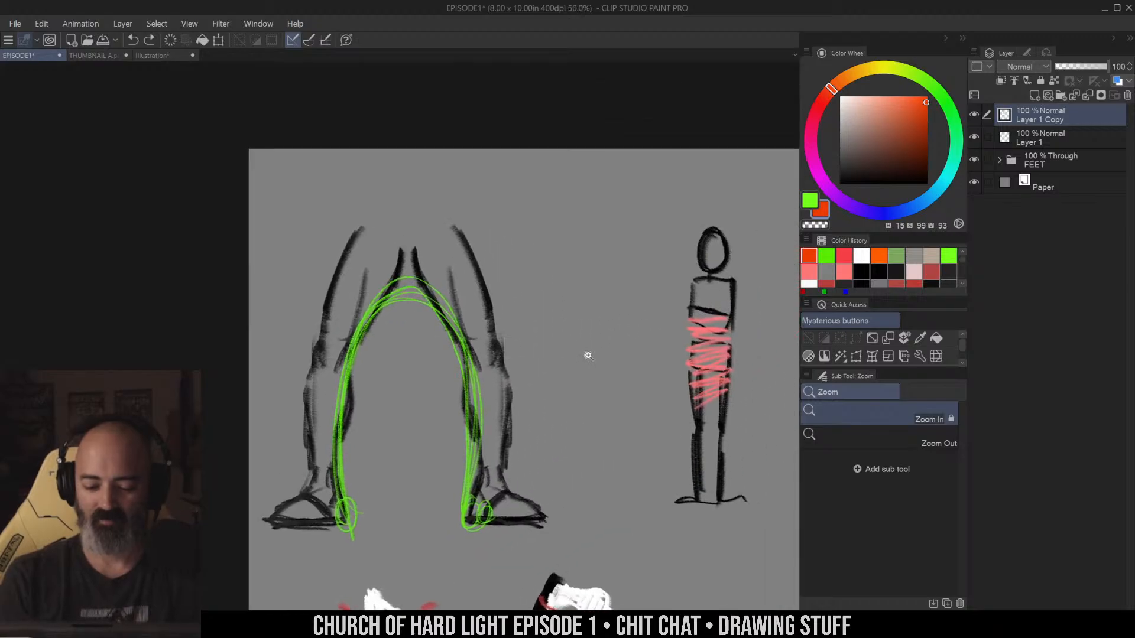
left_click(598, 401, "ctrl+alt")
left_click_drag(661, 386, 630, 353)
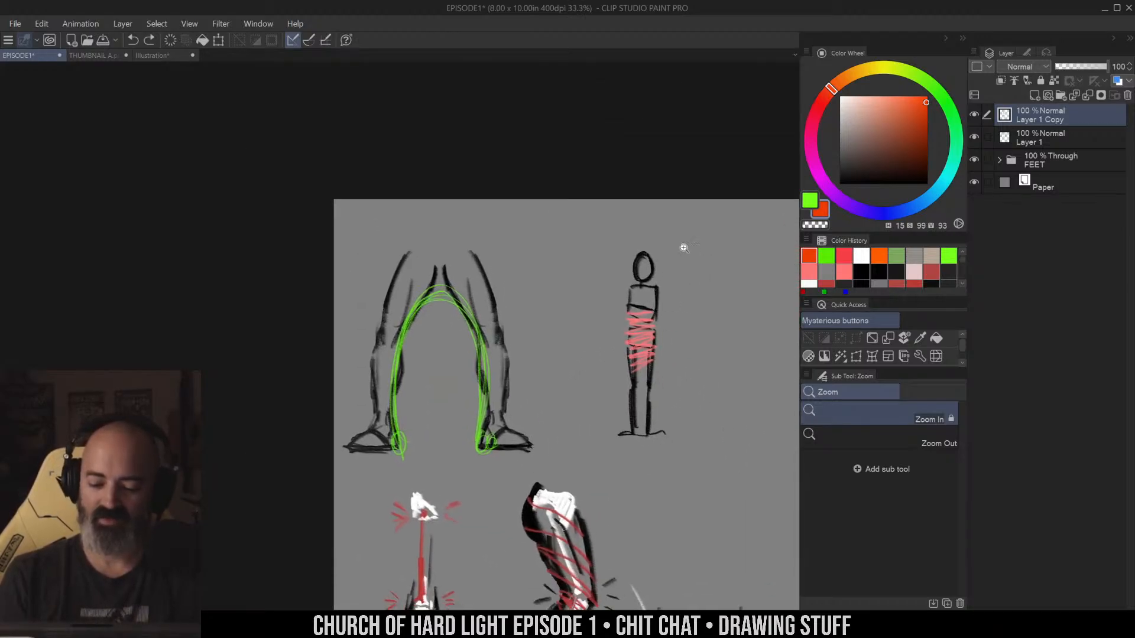
left_click(458, 289, "ctrl")
mouse_move(606, 357)
left_mouse_down()
mouse_move(504, 344)
mouse_move(400, 193)
left_mouse_up()
key("m")
mouse_move(596, 195)
left_mouse_down()
mouse_move(449, 461)
mouse_move(594, 151)
left_mouse_up()
left_click(1040, 137)
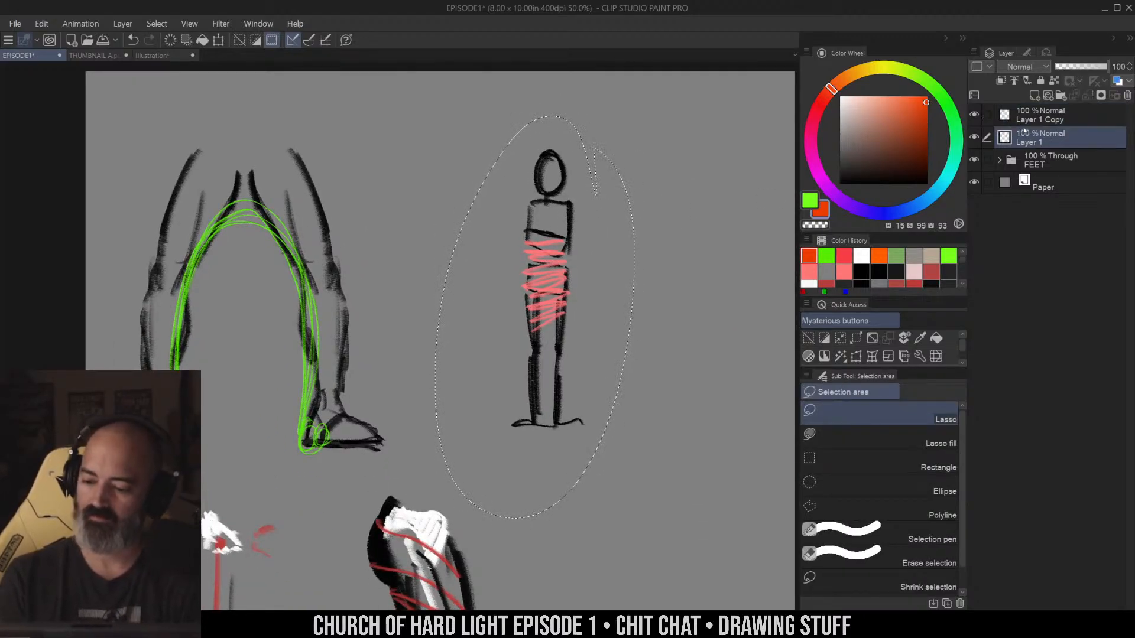
key("Delete")
key("ctrl+d")
Start a white pencil outline on Layer 1 in the empty area beside the legs, with a curved top, straight side and short base
left_click_drag(562, 152, 648, 192)
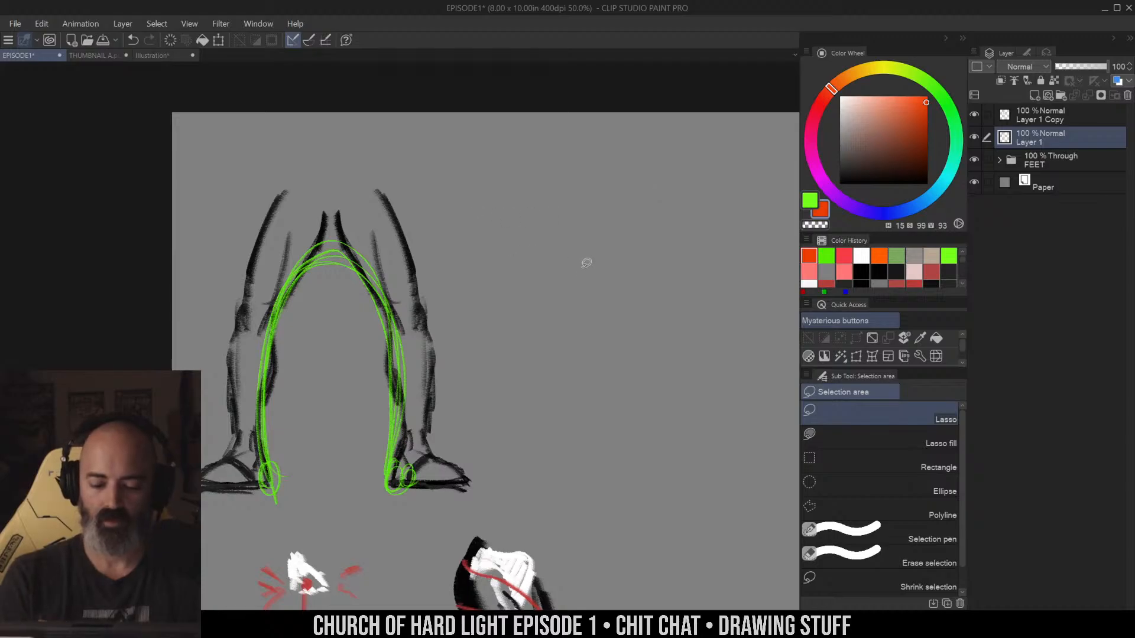
left_click_drag(615, 229, 611, 253)
left_click_drag(865, 142, 840, 96)
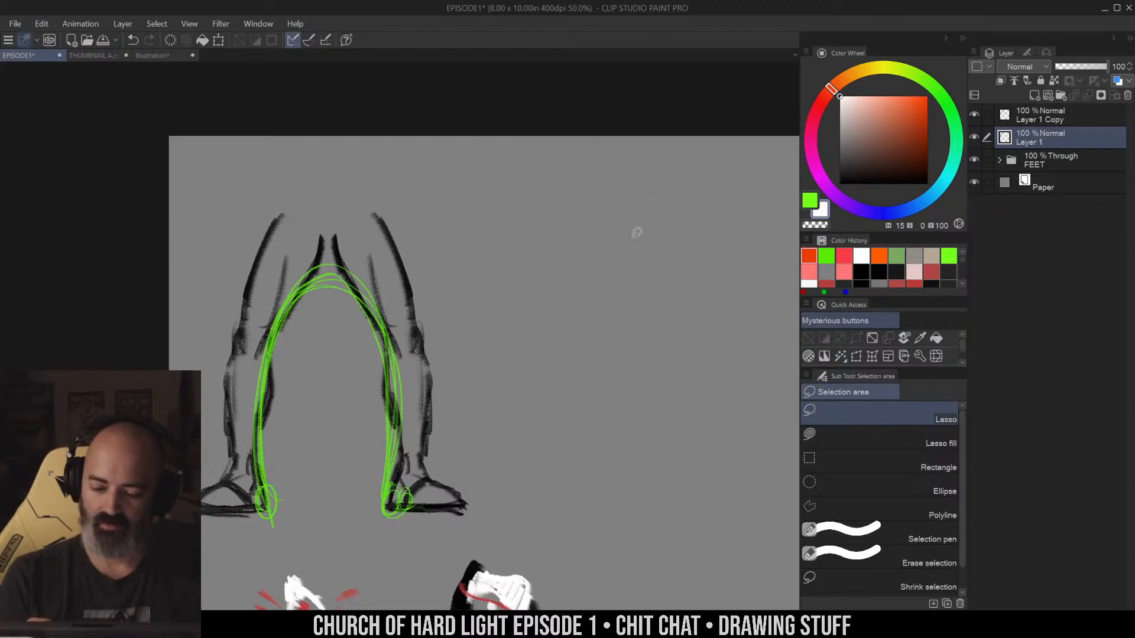
left_click_drag(624, 222, 628, 185)
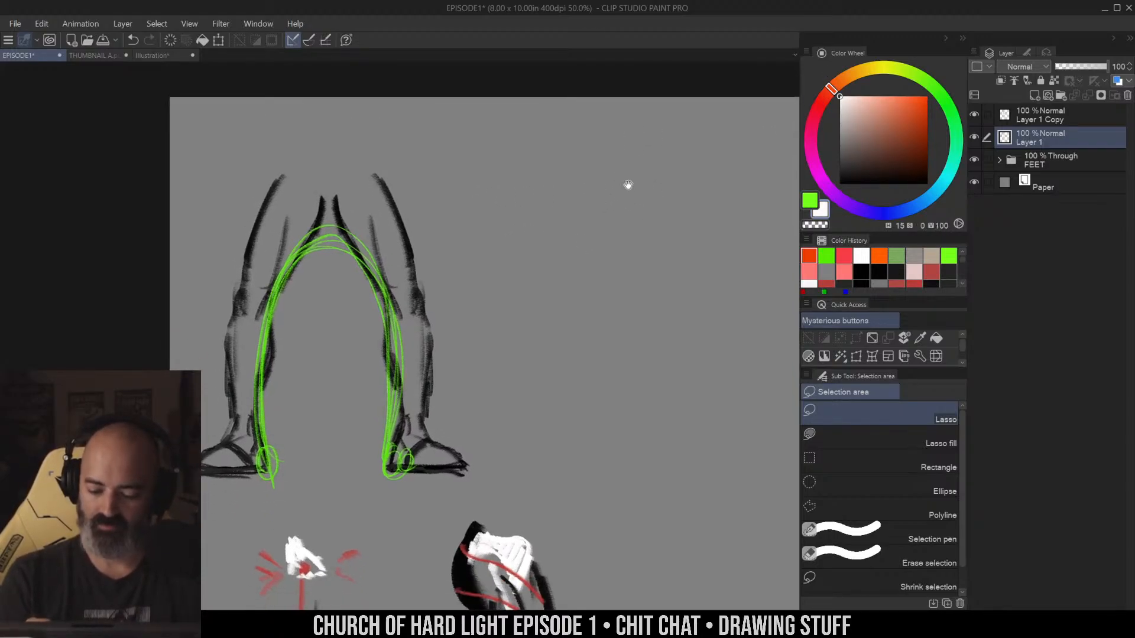
key("ctrl+space")
left_click(629, 218)
left_click_drag(640, 115, 625, 197)
mouse_move(539, 216)
left_mouse_down()
mouse_move(565, 206)
mouse_move(513, 243)
left_mouse_up()
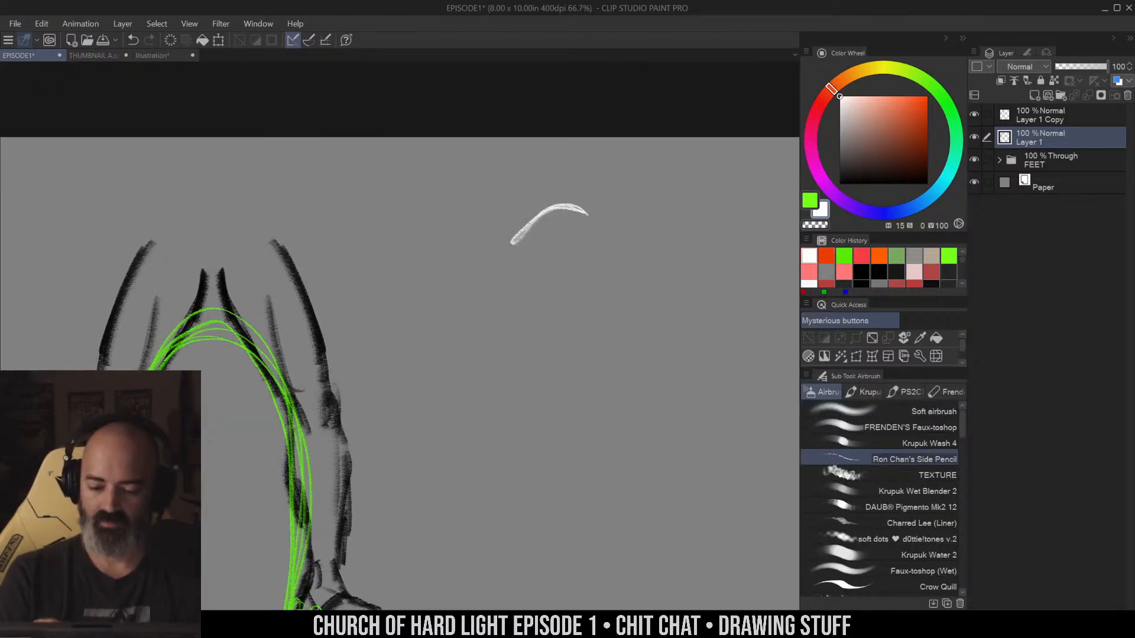
key("ctrl+z")
mouse_move(578, 215)
left_mouse_down()
mouse_move(498, 271)
mouse_move(547, 292)
left_mouse_up()
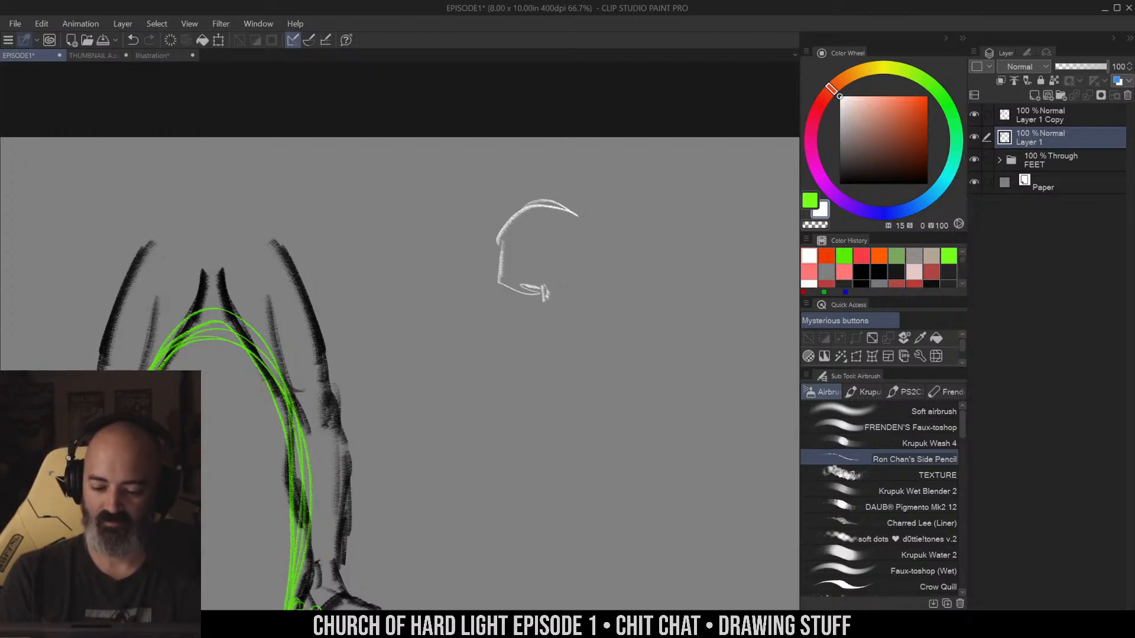
Sketch the skull's side profile in white with its eye, flat face line, jaw and teeth
mouse_move(568, 243)
left_mouse_down()
mouse_move(562, 262)
mouse_move(569, 247)
left_mouse_up()
mouse_move(541, 281)
left_mouse_down()
mouse_move(540, 293)
mouse_move(579, 318)
left_mouse_up()
left_click_drag(584, 209, 588, 314)
mouse_move(556, 292)
left_mouse_down()
mouse_move(588, 292)
mouse_move(567, 298)
left_mouse_up()
left_click_drag(570, 281, 582, 318)
left_click_drag(586, 294, 587, 319)
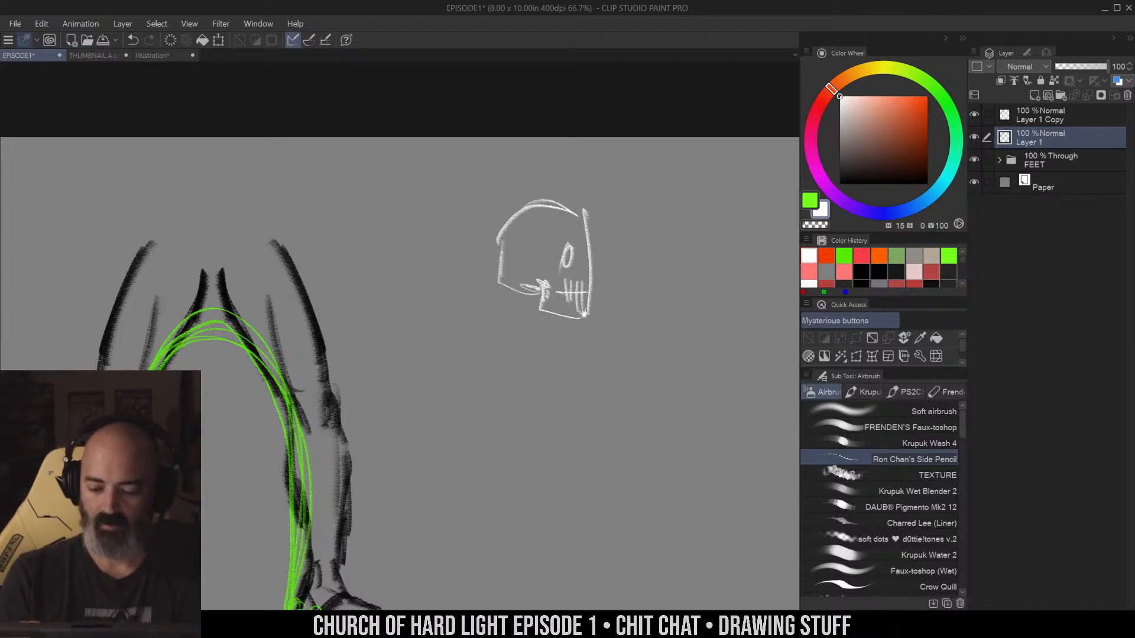
mouse_move(636, 276)
left_mouse_down()
mouse_move(644, 196)
mouse_move(590, 194)
mouse_move(573, 185)
mouse_move(584, 168)
mouse_move(572, 167)
left_mouse_up()
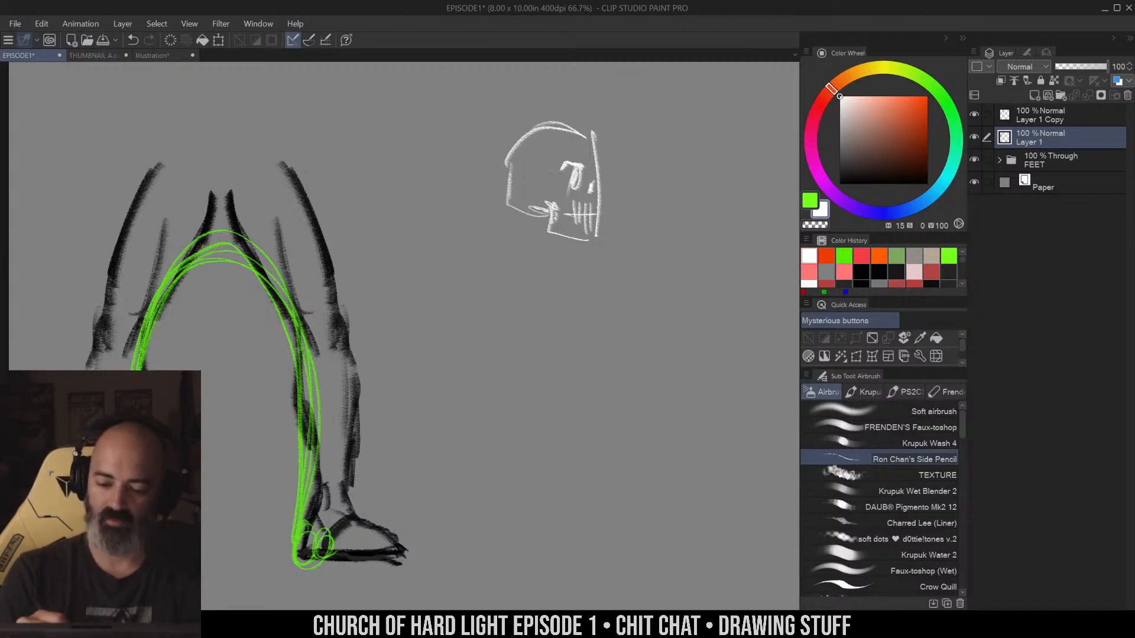
Draw an S-curved white spine running down from the base of the skull, built up with several overlapping strokes
key("ctrl+space")
left_click(593, 236, "alt")
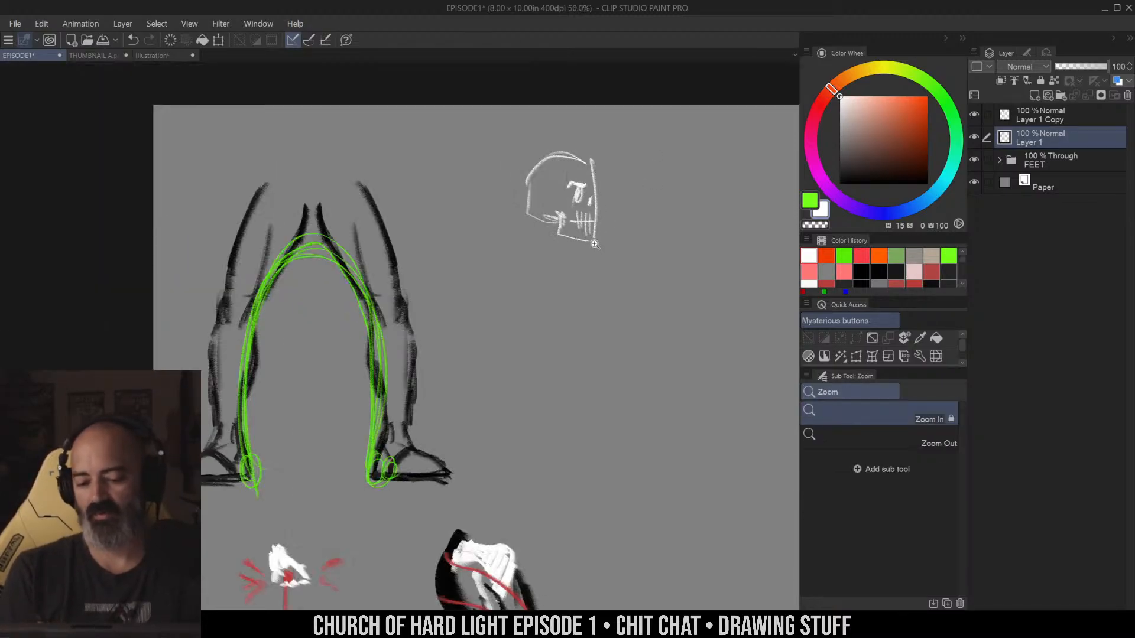
left_click(601, 231)
left_click_drag(628, 235, 596, 236)
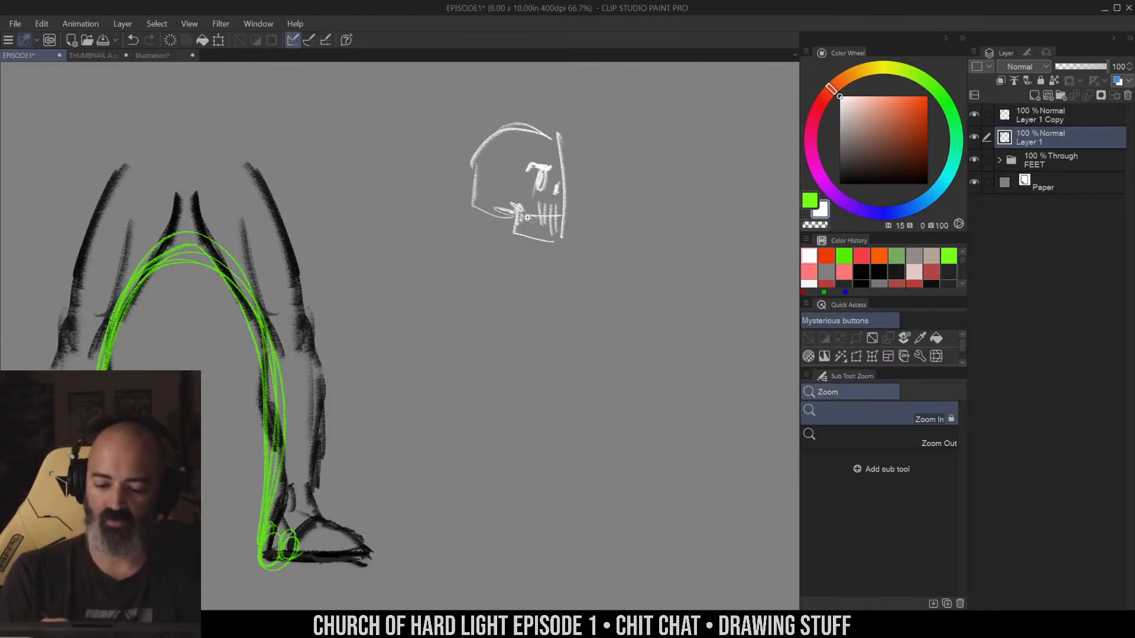
key("b")
left_click_drag(503, 207, 499, 273)
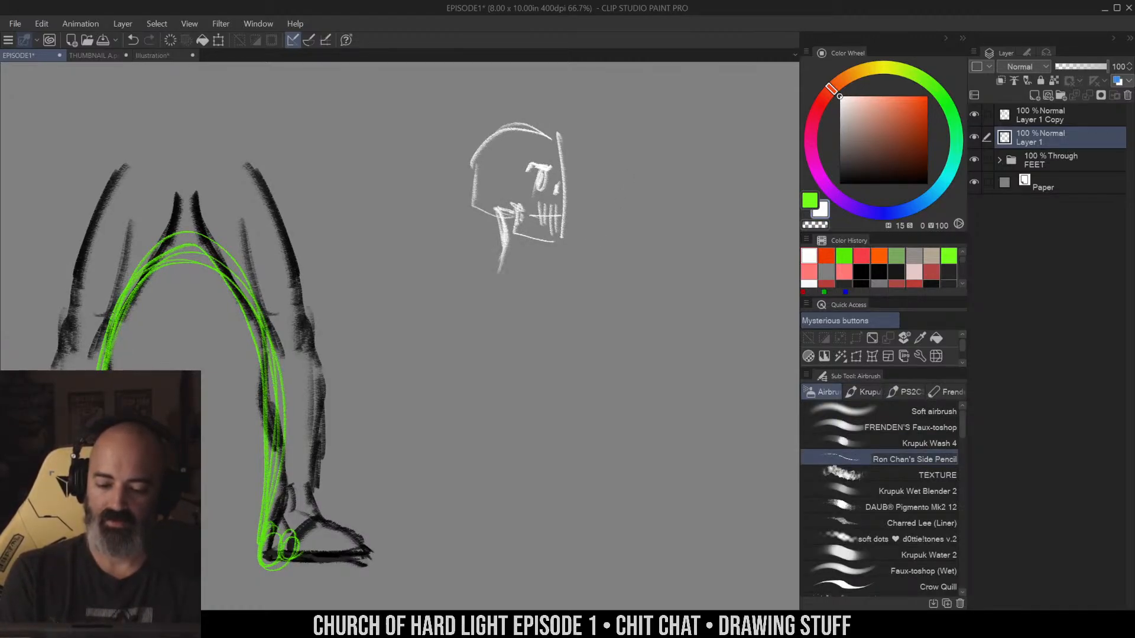
left_click_drag(501, 219, 488, 362)
mouse_move(504, 253)
left_mouse_down()
mouse_move(490, 374)
mouse_move(512, 453)
left_mouse_up()
left_click_drag(502, 413, 515, 503)
left_click_drag(496, 254, 516, 518)
mouse_move(493, 376)
left_mouse_down()
mouse_move(520, 486)
mouse_move(508, 502)
left_mouse_up()
left_click_drag(591, 418, 593, 346)
left_click_drag(581, 137, 574, 219)
mouse_move(543, 134)
left_mouse_down()
mouse_move(468, 240)
mouse_move(496, 131)
left_mouse_up()
left_click_drag(640, 266, 630, 185)
key("ctrl+z")
Sketch a tilted white pelvis block with a curved underside at the lower end of the spine
left_click_drag(500, 387, 552, 422)
left_click_drag(502, 405, 554, 422)
mouse_move(500, 407)
left_mouse_down()
mouse_move(478, 467)
mouse_move(537, 505)
left_mouse_up()
left_click_drag(521, 460, 559, 485)
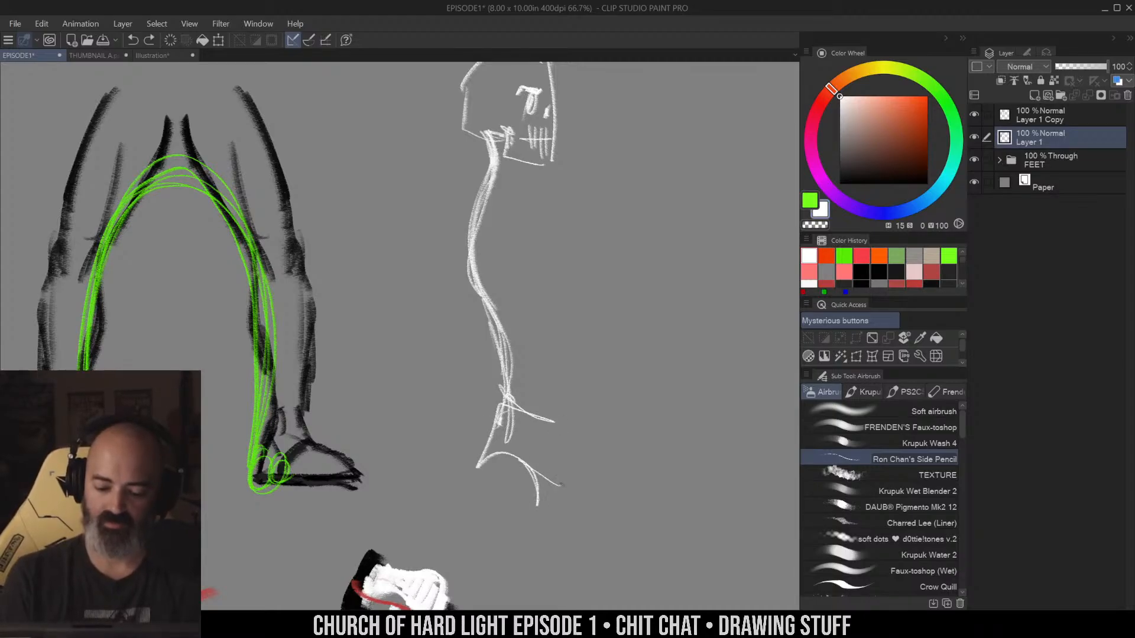
left_click_drag(542, 426, 575, 428)
mouse_move(575, 428)
left_mouse_down()
mouse_move(544, 504)
mouse_move(593, 464)
left_mouse_up()
Draw white circles around the pelvis and the head, and undo both circles
mouse_move(521, 409)
left_mouse_down()
mouse_move(543, 414)
mouse_move(479, 467)
left_mouse_up()
left_click_drag(479, 467, 556, 513)
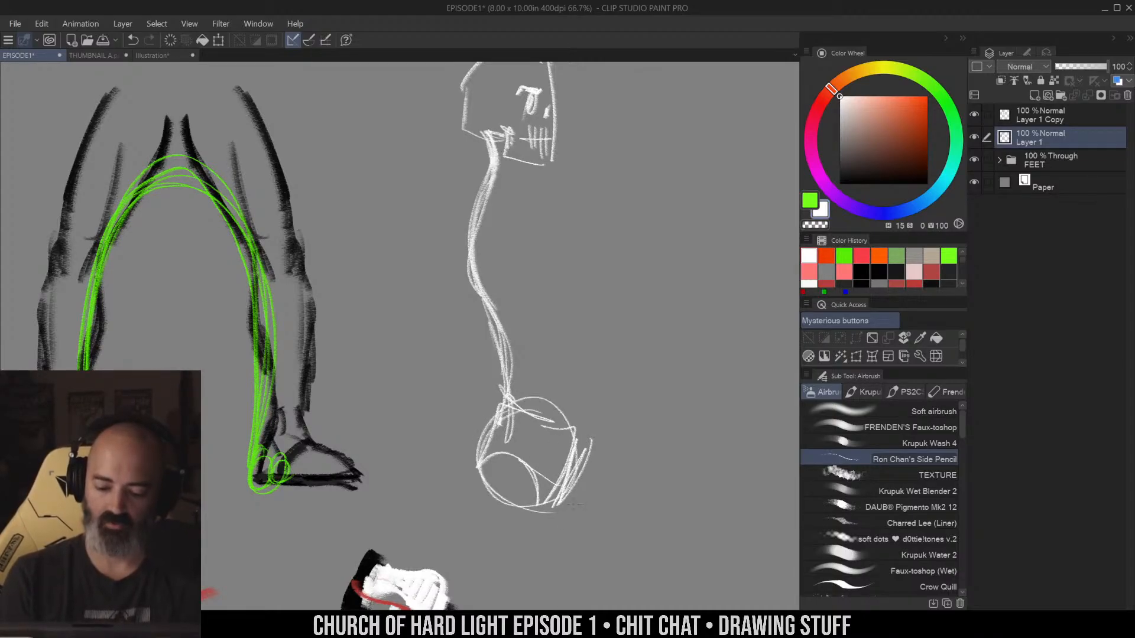
left_click_drag(591, 159, 609, 241)
mouse_move(520, 135)
left_mouse_down()
mouse_move(494, 155)
mouse_move(545, 132)
left_mouse_up()
left_click(656, 294, "ctrl+alt")
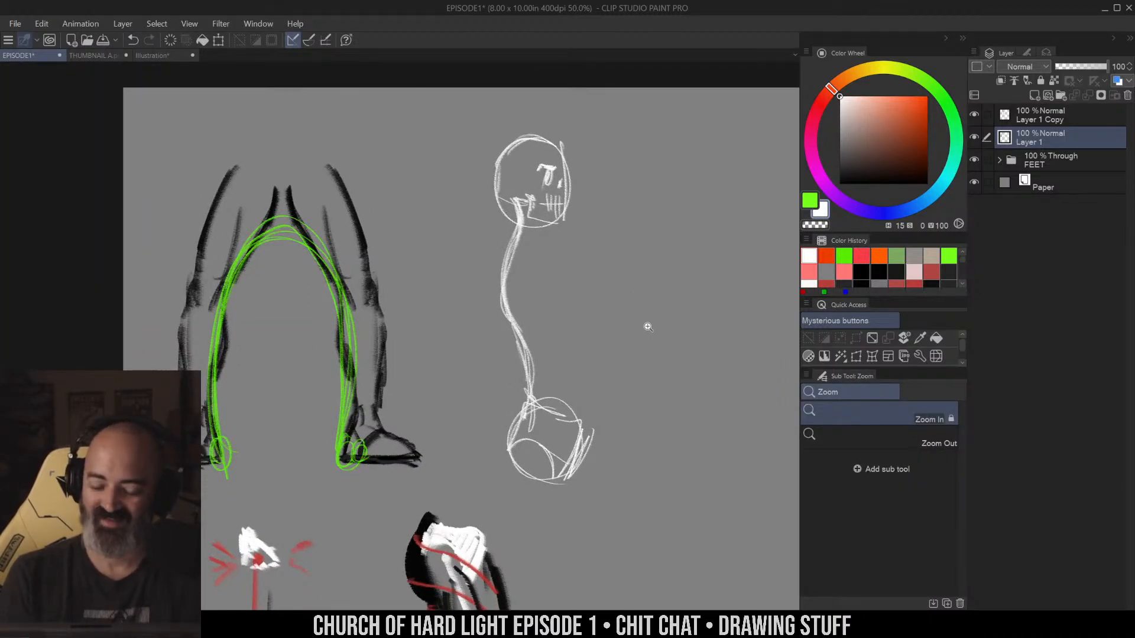
key("ctrl+z")
key("ctrl+z")
Switch the drawing color to black and sketch a partly filled drinking glass beside the skeleton
left_click_drag(666, 289, 583, 281)
left_click_drag(863, 154, 840, 184)
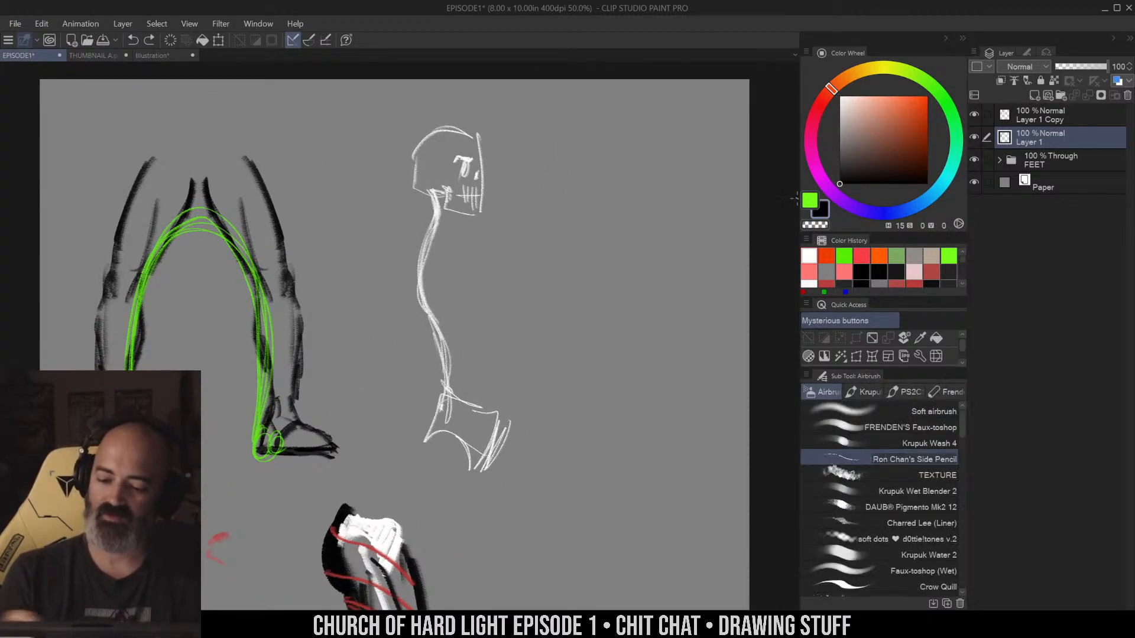
mouse_move(544, 250)
left_mouse_down()
mouse_move(634, 250)
mouse_move(547, 393)
mouse_move(631, 402)
left_mouse_up()
left_click_drag(641, 252, 631, 407)
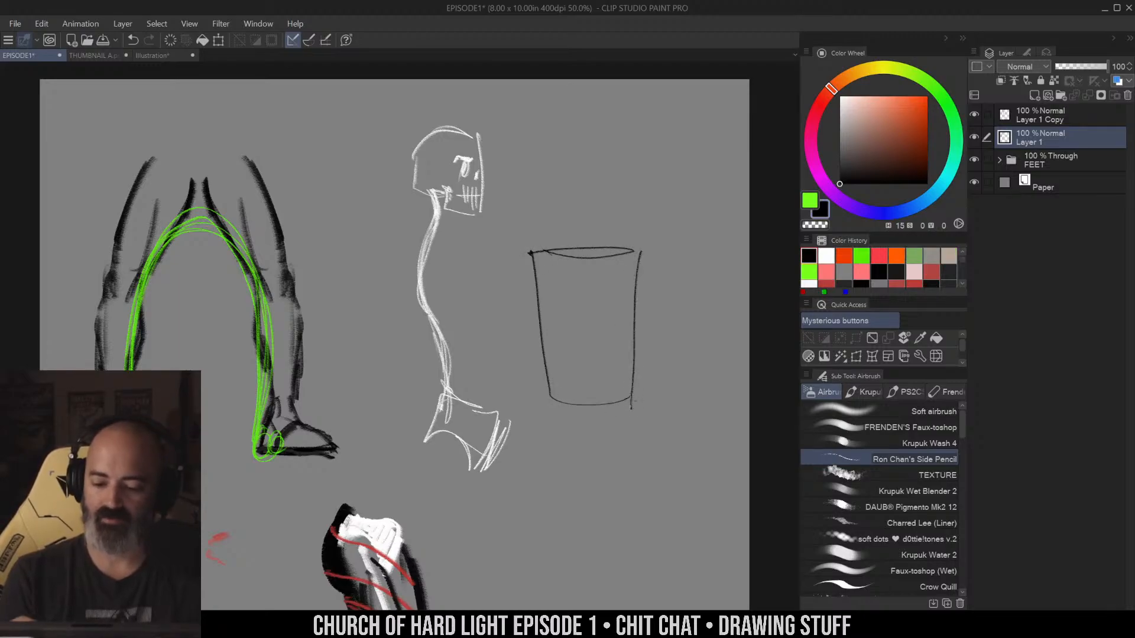
left_click_drag(547, 256, 621, 267)
mouse_move(535, 328)
left_mouse_down()
mouse_move(627, 313)
mouse_move(601, 389)
left_mouse_up()
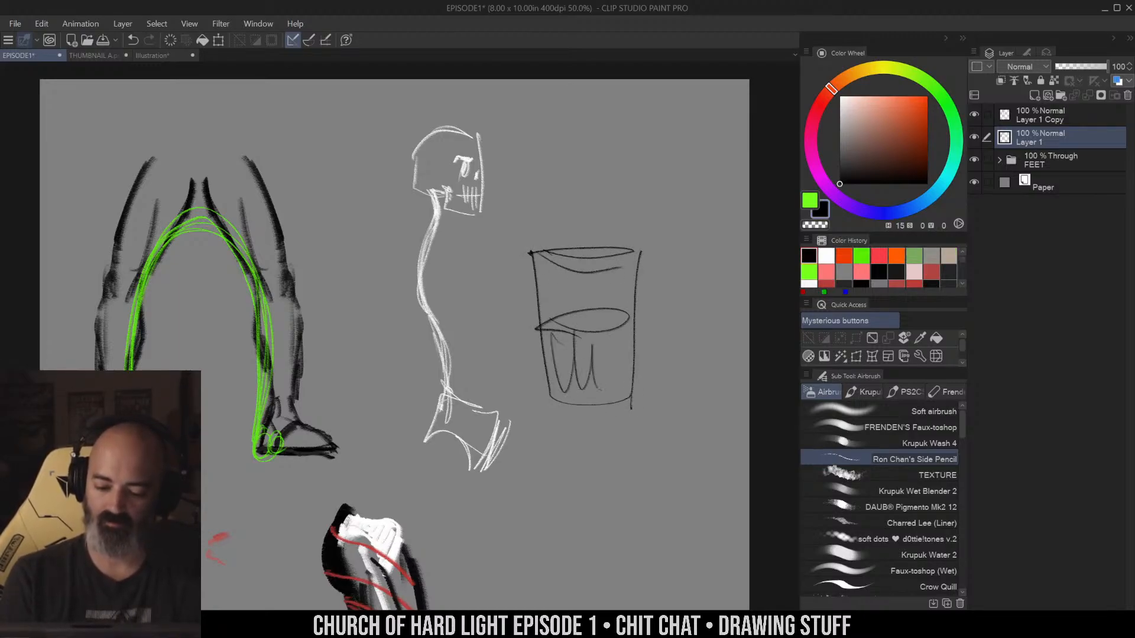
Sketch a small bird at the glass's rim, with a vertical and a horizontal line through the contact point
mouse_move(637, 249)
left_mouse_down()
mouse_move(719, 180)
mouse_move(699, 234)
left_mouse_up()
mouse_move(693, 234)
left_mouse_down()
mouse_move(727, 219)
mouse_move(702, 224)
left_mouse_up()
mouse_move(703, 186)
left_mouse_down()
mouse_move(674, 219)
mouse_move(735, 172)
left_mouse_up()
left_click_drag(682, 203, 670, 219)
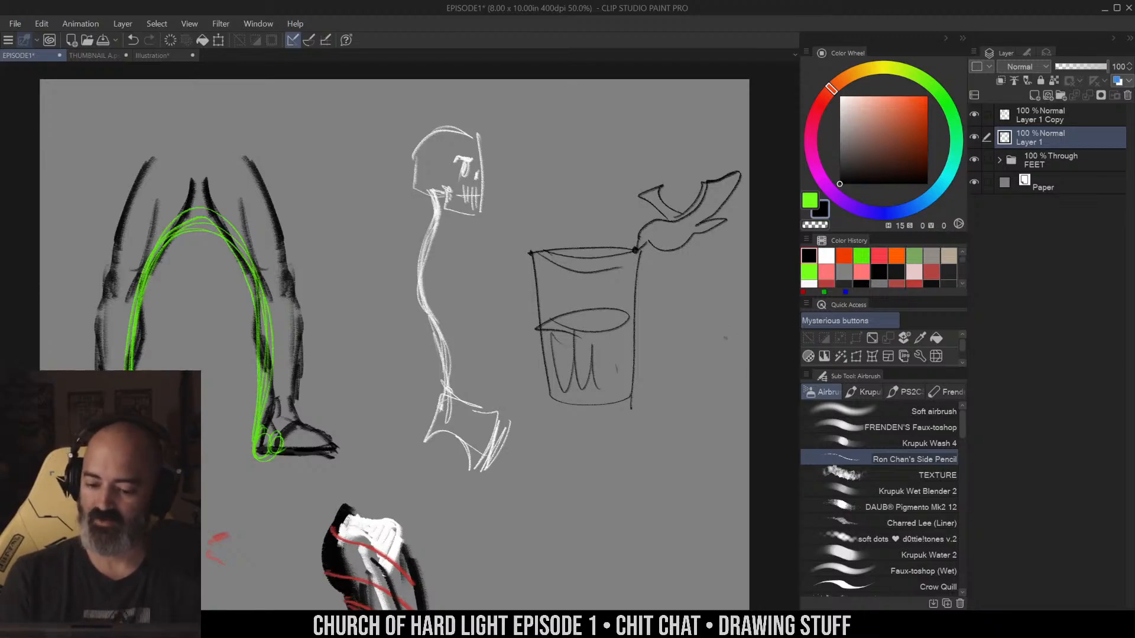
left_click_drag(660, 227, 655, 238)
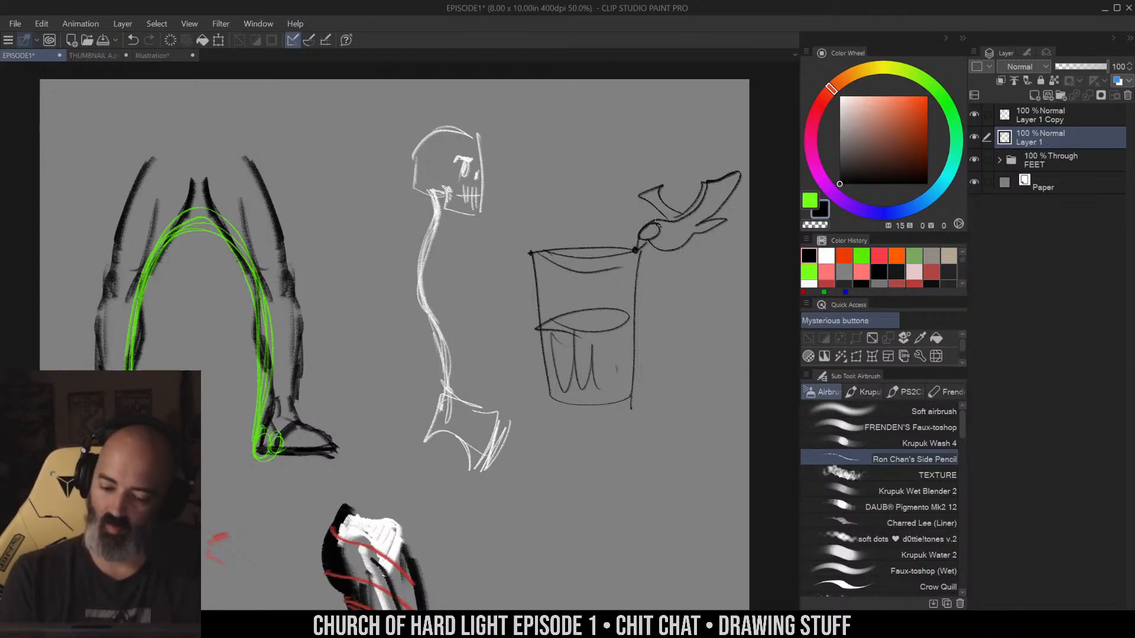
left_click_drag(636, 126, 632, 254)
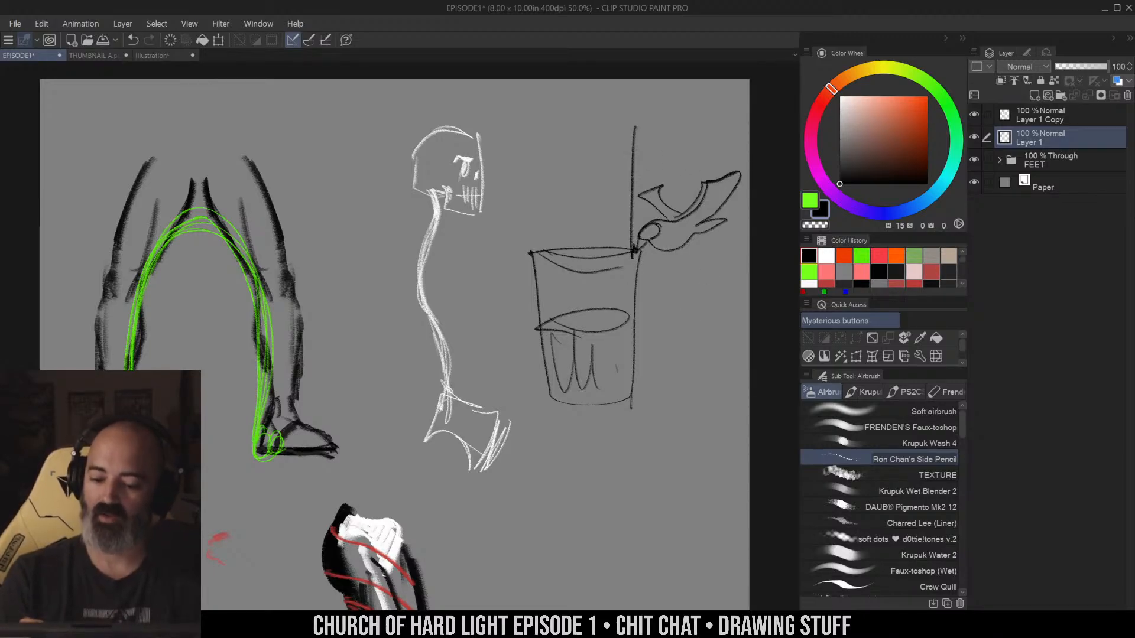
mouse_move(634, 252)
left_mouse_down()
mouse_move(730, 249)
mouse_move(723, 274)
left_mouse_up()
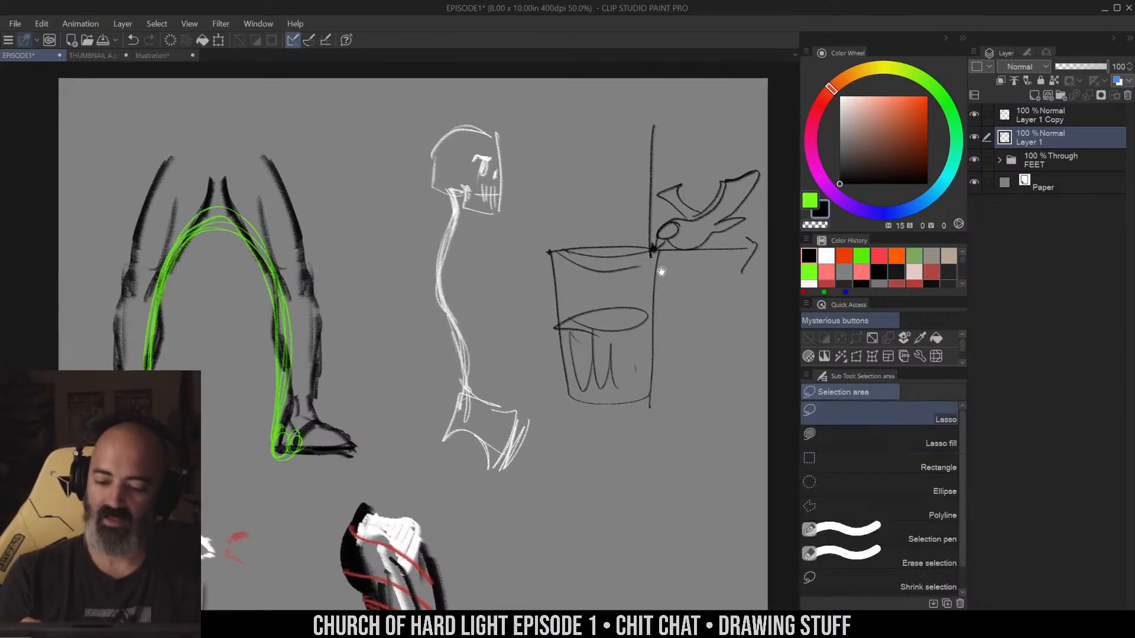
Draw a large black oval around the glass and bird, and try a circle around the pelvis
left_click_drag(751, 141, 678, 427)
left_click_drag(716, 105, 678, 427)
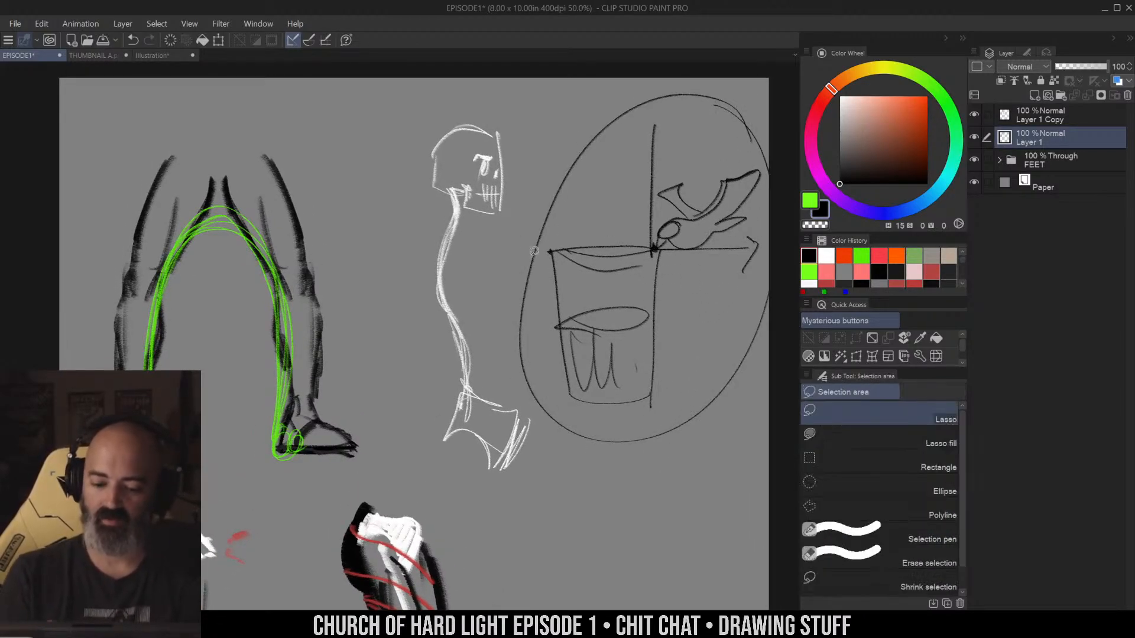
mouse_move(517, 407)
left_mouse_down()
mouse_move(524, 456)
mouse_move(504, 396)
left_mouse_up()
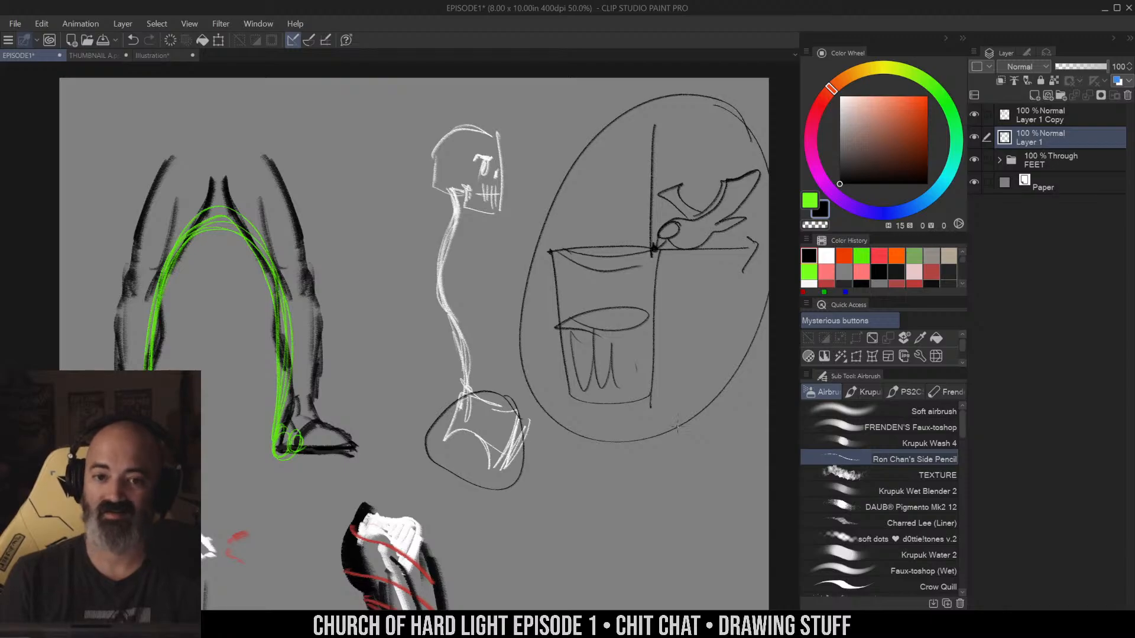
key("ctrl+z")
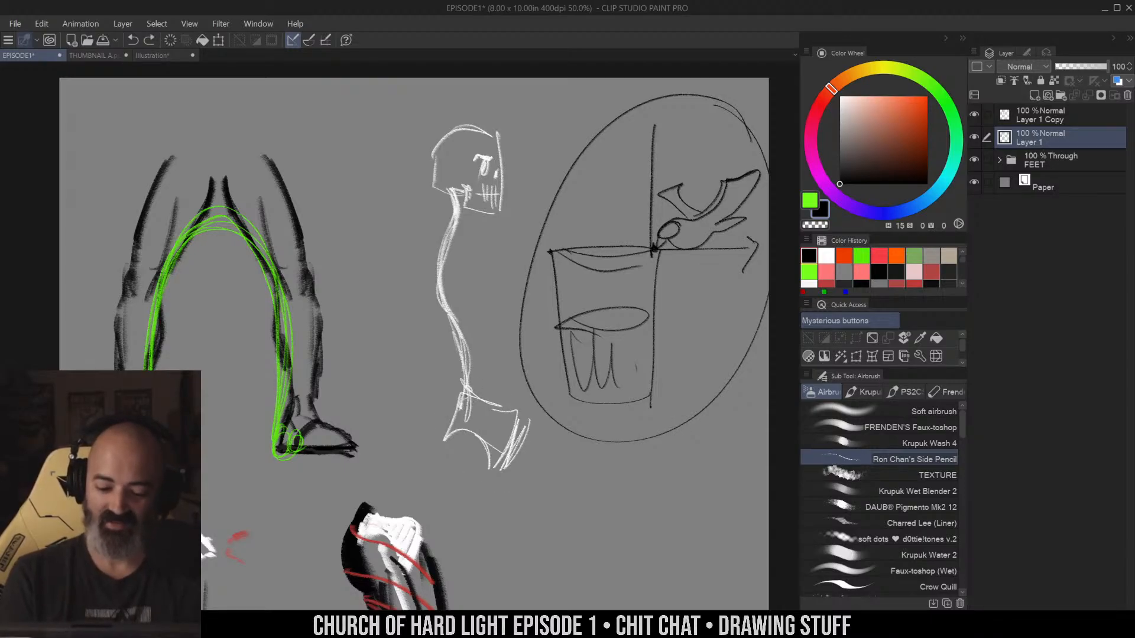
Trace the pelvis outline in black and draw a slanted thigh bone beneath it
mouse_move(467, 390)
left_mouse_down()
mouse_move(457, 397)
mouse_move(509, 408)
mouse_move(455, 430)
mouse_move(532, 420)
mouse_move(506, 473)
mouse_move(445, 440)
left_mouse_up()
left_click_drag(445, 440, 506, 476)
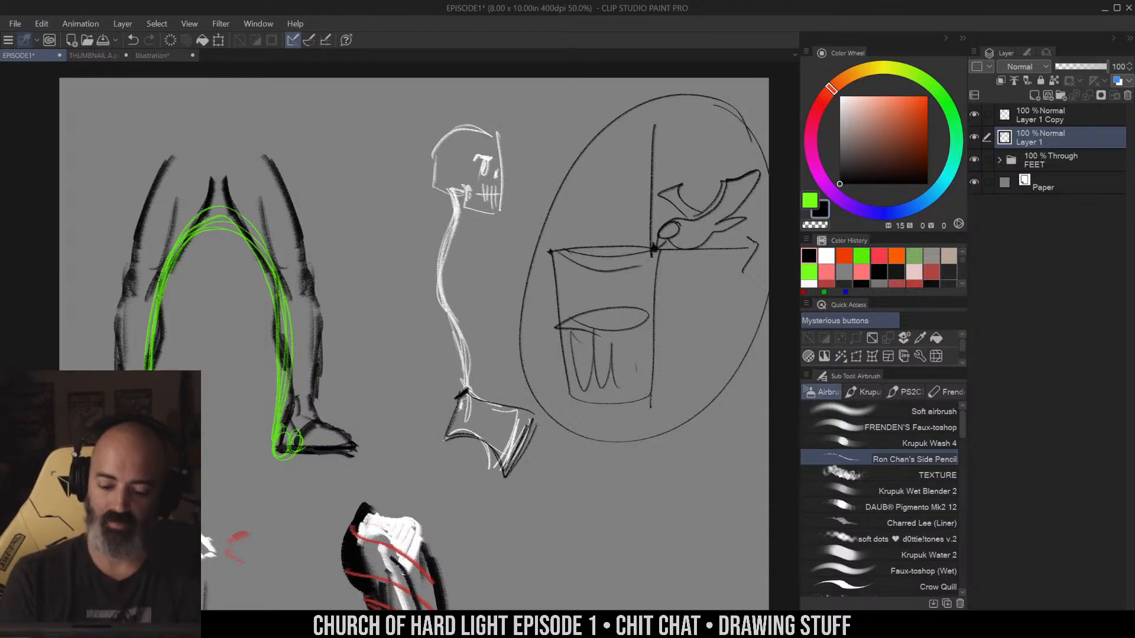
mouse_move(535, 423)
left_mouse_down()
mouse_move(510, 482)
mouse_move(529, 397)
left_mouse_up()
mouse_move(492, 368)
left_mouse_down()
mouse_move(541, 482)
mouse_move(536, 499)
left_mouse_up()
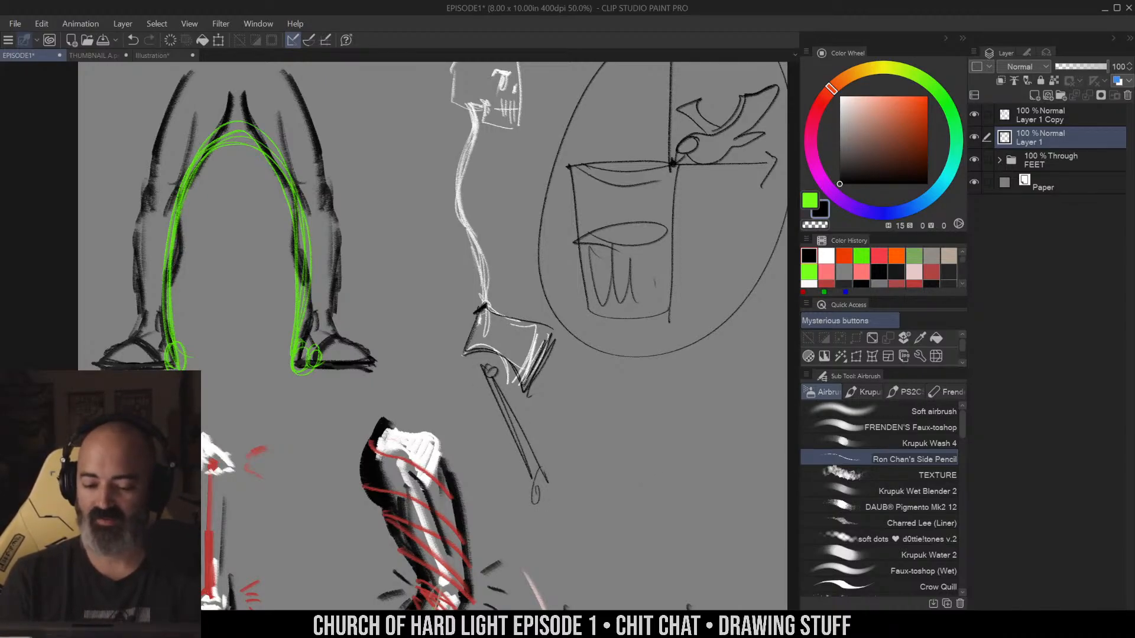
Sketch long vertical black strokes in front of the spine down to the pelvis to indicate the abdominal muscles
left_click_drag(603, 203, 600, 297)
left_click_drag(504, 330, 531, 463)
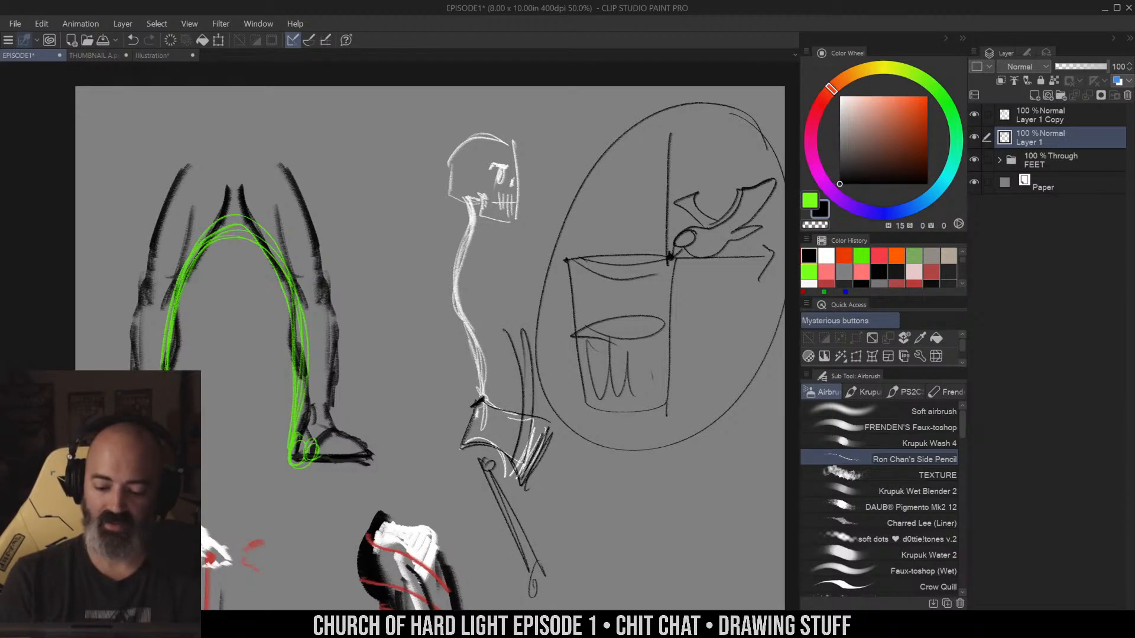
left_click_drag(540, 313, 525, 467)
left_click_drag(489, 316, 502, 484)
left_click_drag(494, 404, 471, 482)
left_click_drag(535, 296, 553, 457)
left_click_drag(551, 316, 519, 476)
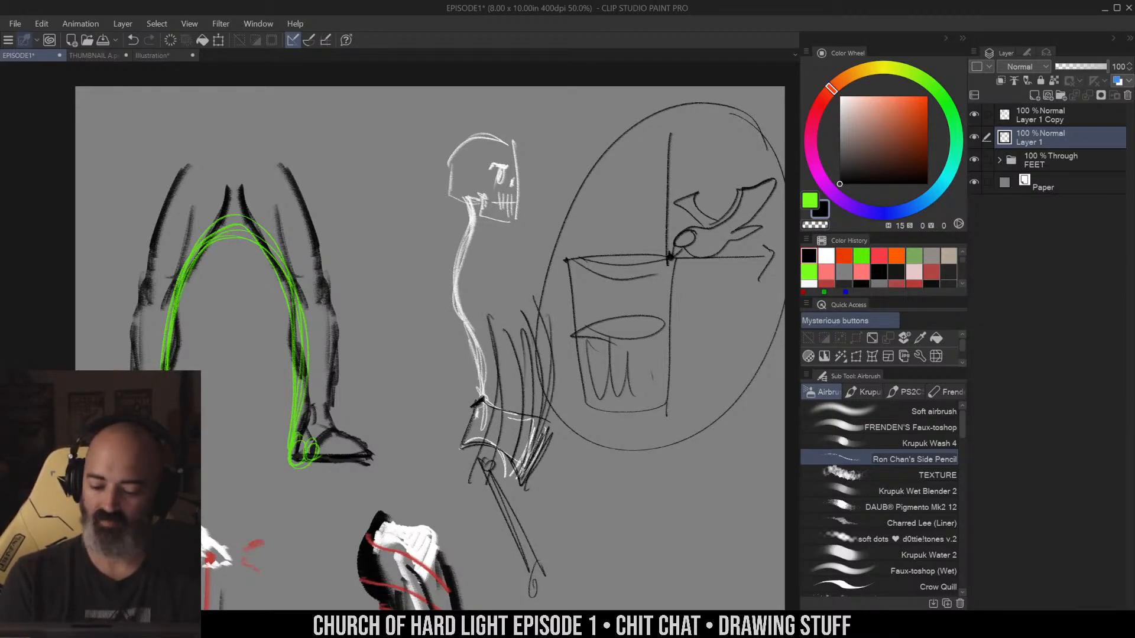
Close the upper edge of the abdominal strokes, darken their front edge, and add slanted lines up toward the chest
left_click_drag(502, 319, 492, 459)
left_click_drag(490, 369, 488, 405)
left_click_drag(491, 332, 521, 328)
mouse_move(550, 317)
left_mouse_down()
mouse_move(522, 378)
mouse_move(540, 436)
left_mouse_up()
left_click_drag(549, 321, 535, 440)
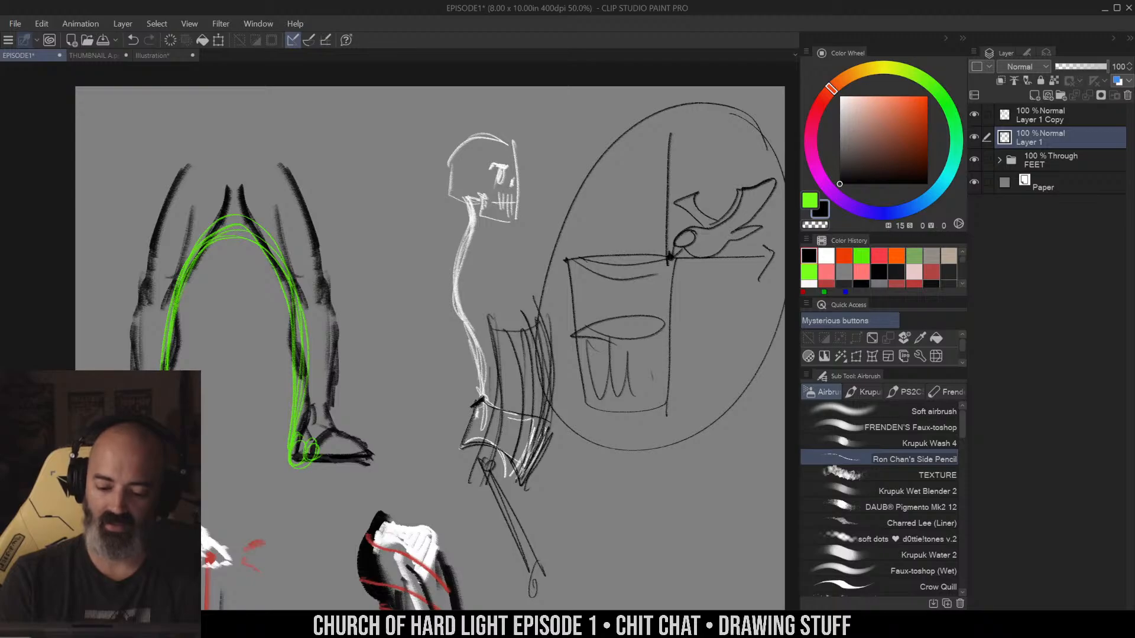
left_click_drag(537, 323, 544, 339)
left_click_drag(519, 260, 549, 330)
left_click_drag(467, 252, 535, 322)
left_click_drag(502, 299, 538, 350)
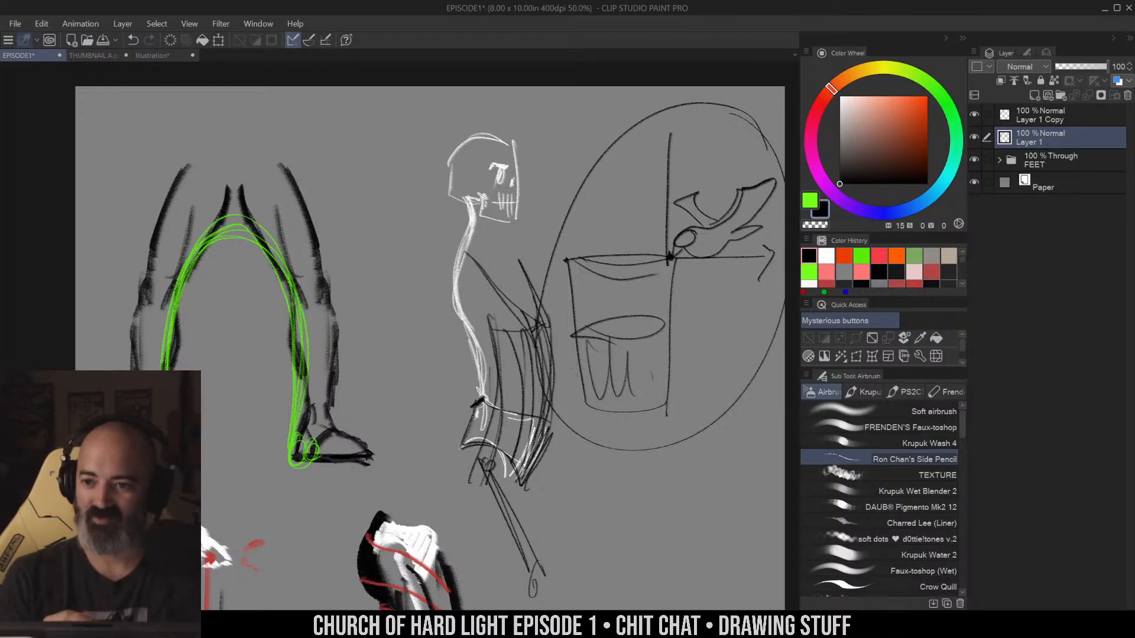
Undo the black torso strokes and the thigh bone under the pelvis
key("ctrl+z")
key("ctrl+z")
key("ctrl+z")
key("ctrl+z")
key("ctrl+z")
key("ctrl+z")
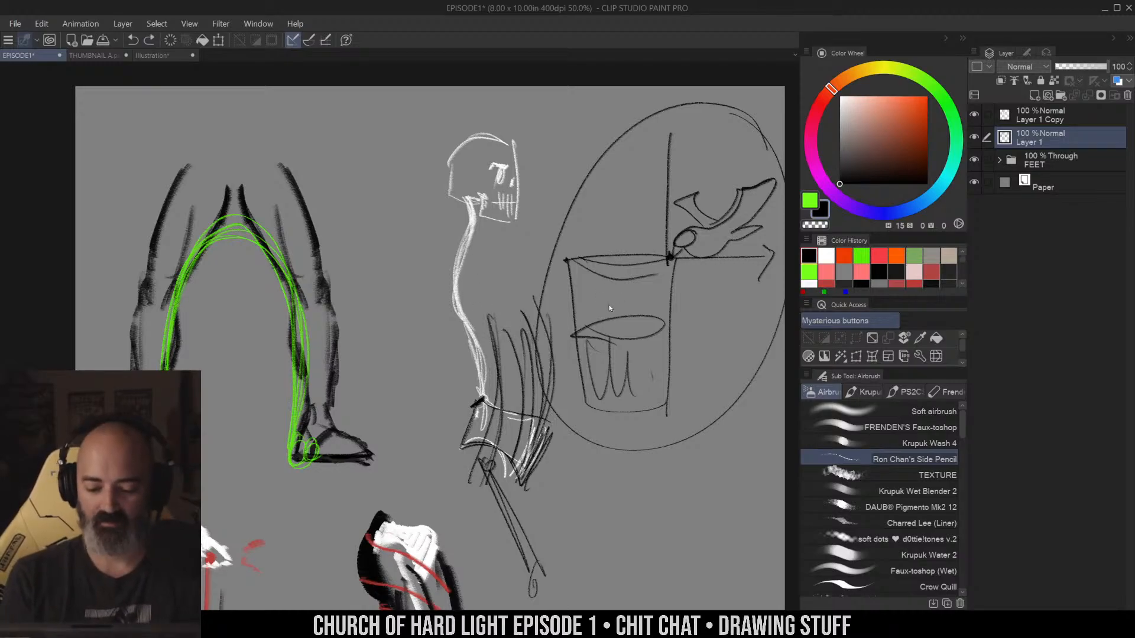
key("ctrl+z")
key("ctrl+z")
key("ctrl+z")
key("ctrl+z")
key("ctrl+z")
key("ctrl+z")
Undo the black pelvis tracing, the large oval around the glass and the arrowhead on the horizontal line
key("ctrl+space")
left_click(547, 353, "alt")
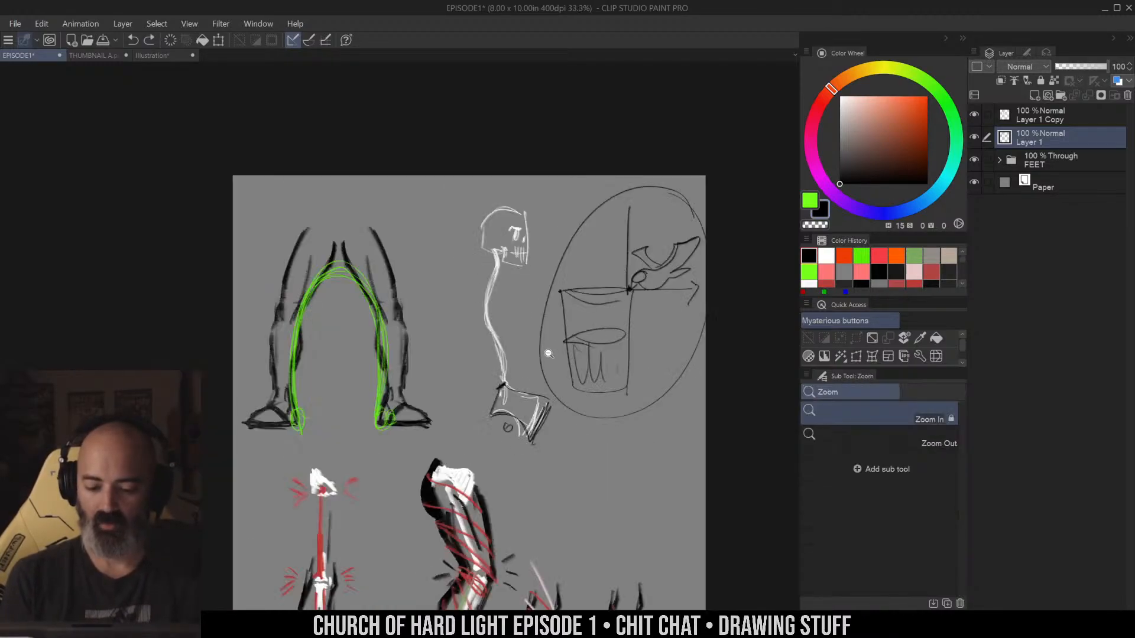
left_click_drag(680, 354, 677, 302)
key("ctrl+z")
key("ctrl+z")
key("ctrl+z")
key("ctrl+z")
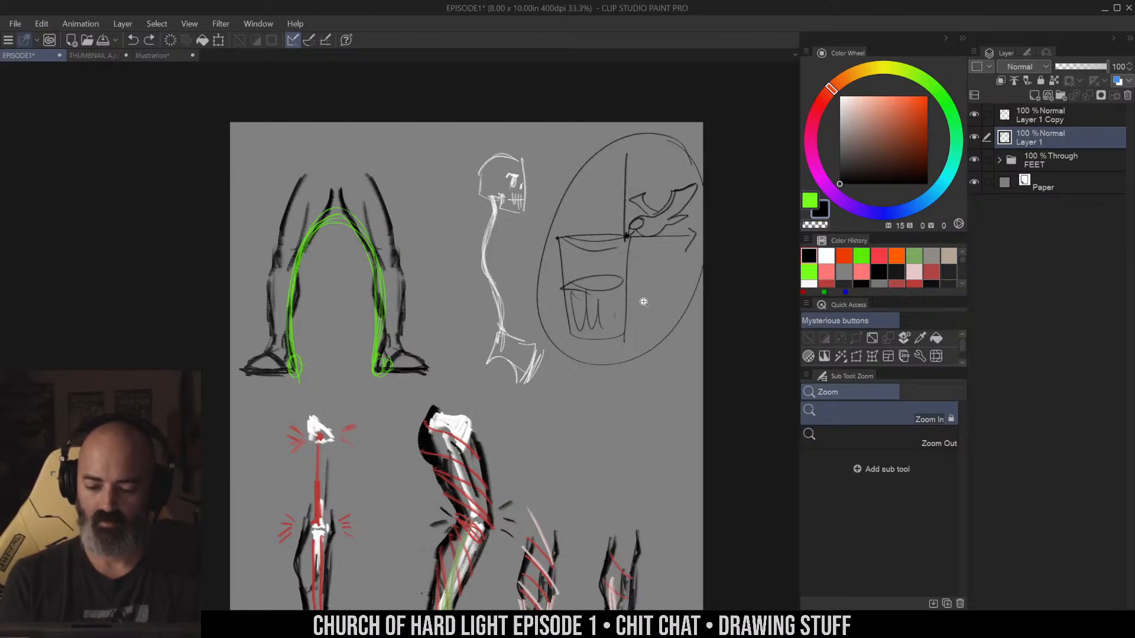
key("ctrl+z")
key("ctrl+z")
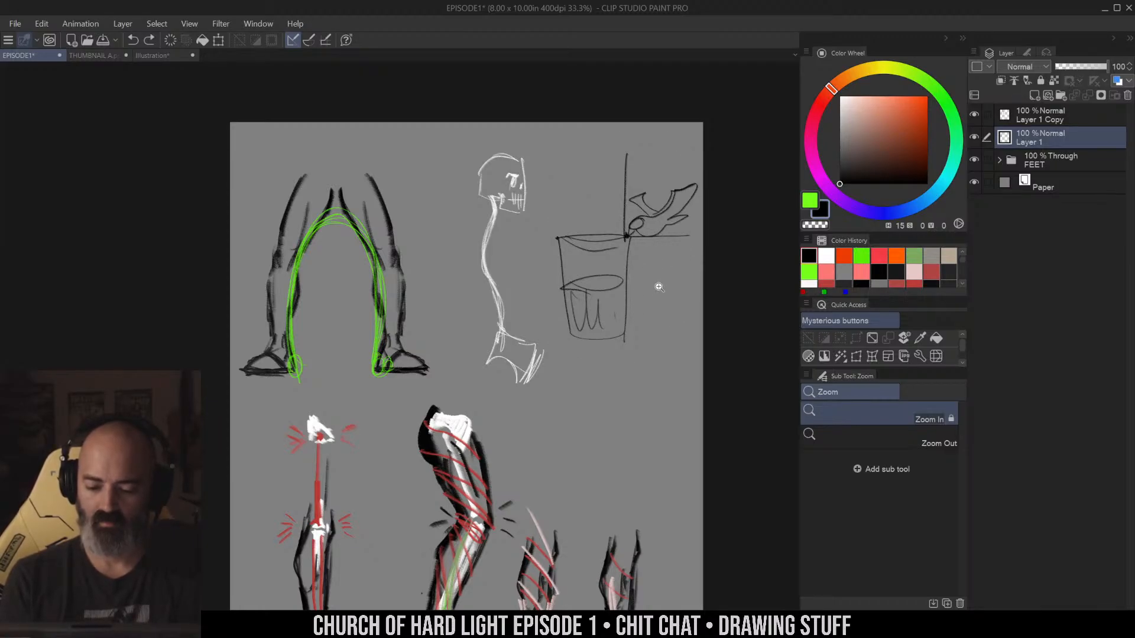
left_click(654, 222)
left_click_drag(641, 257, 703, 249)
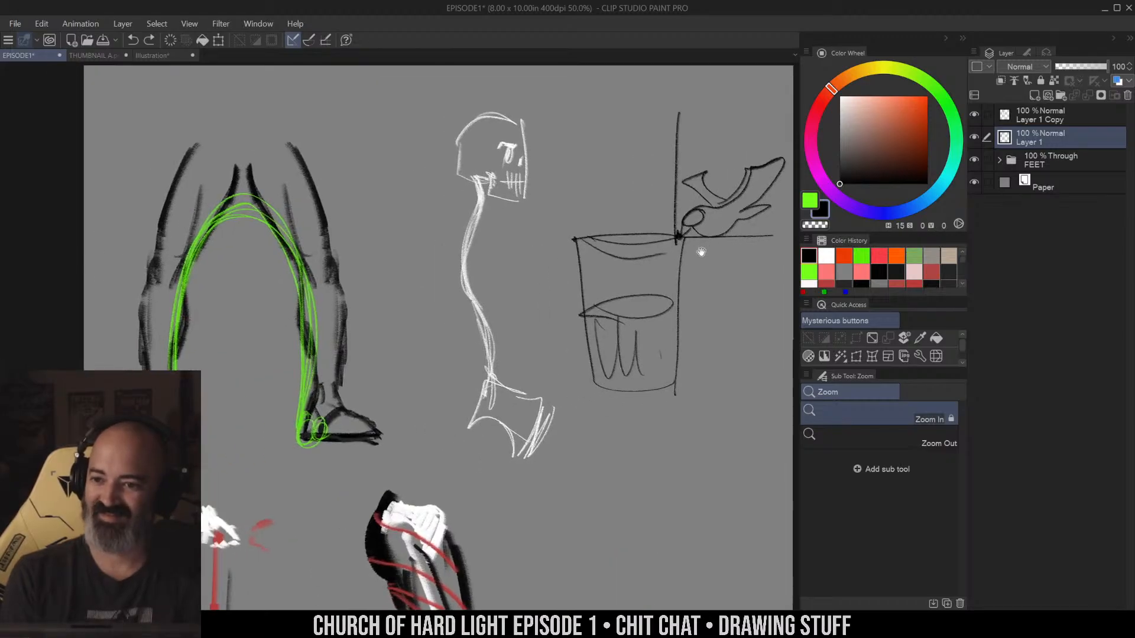
left_click(652, 276, "alt")
left_click_drag(661, 294, 679, 210)
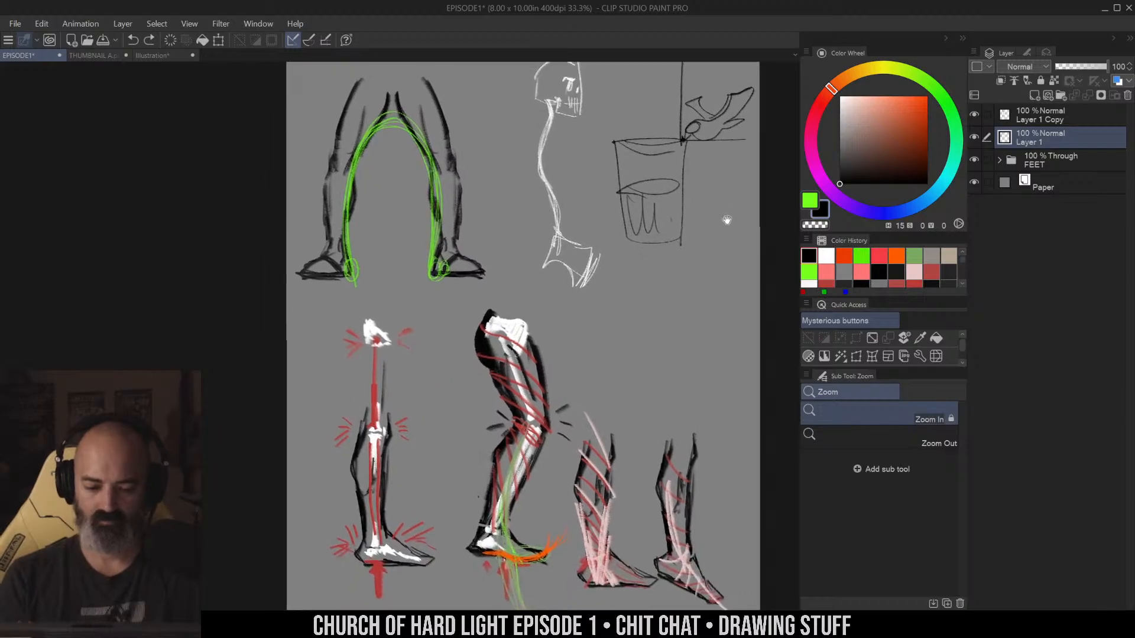
left_click_drag(735, 237, 727, 300)
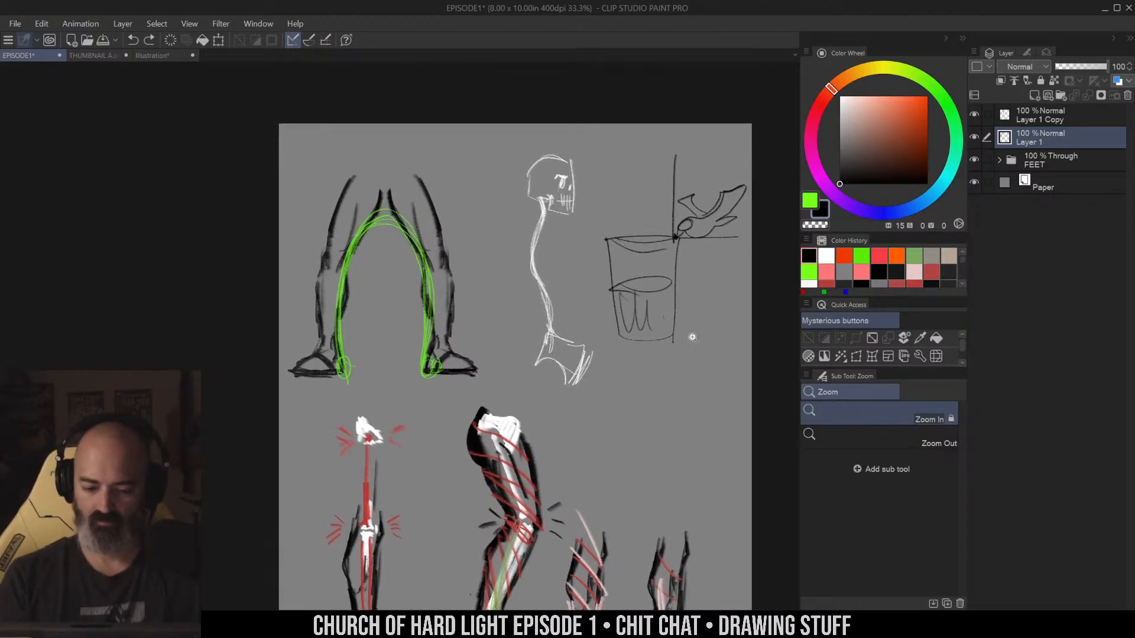
key("m")
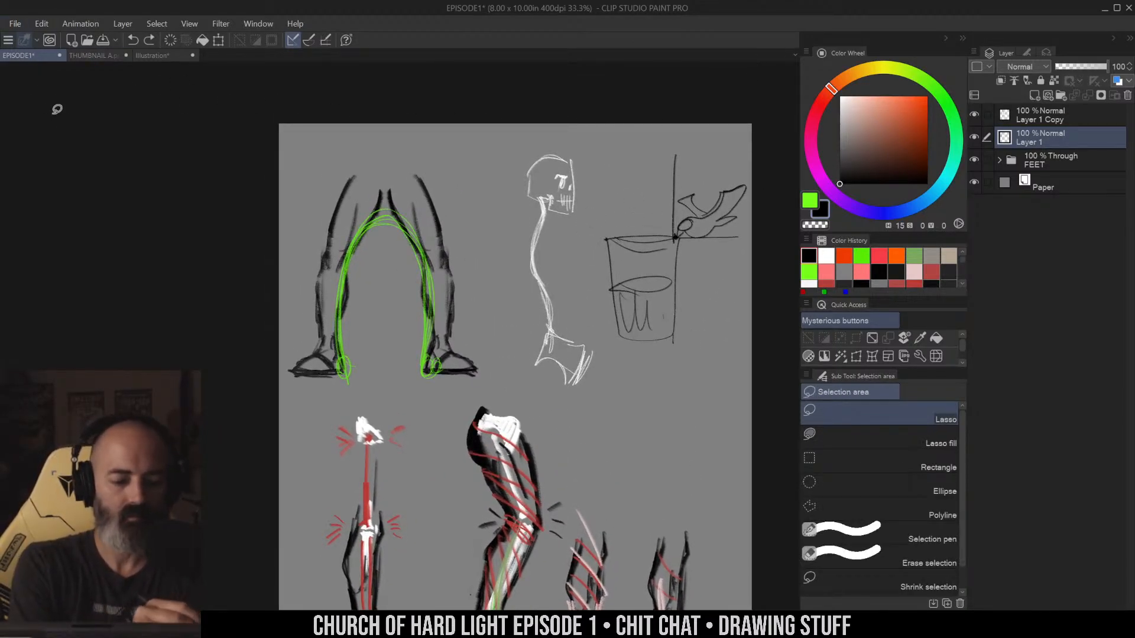
left_click(1028, 179)
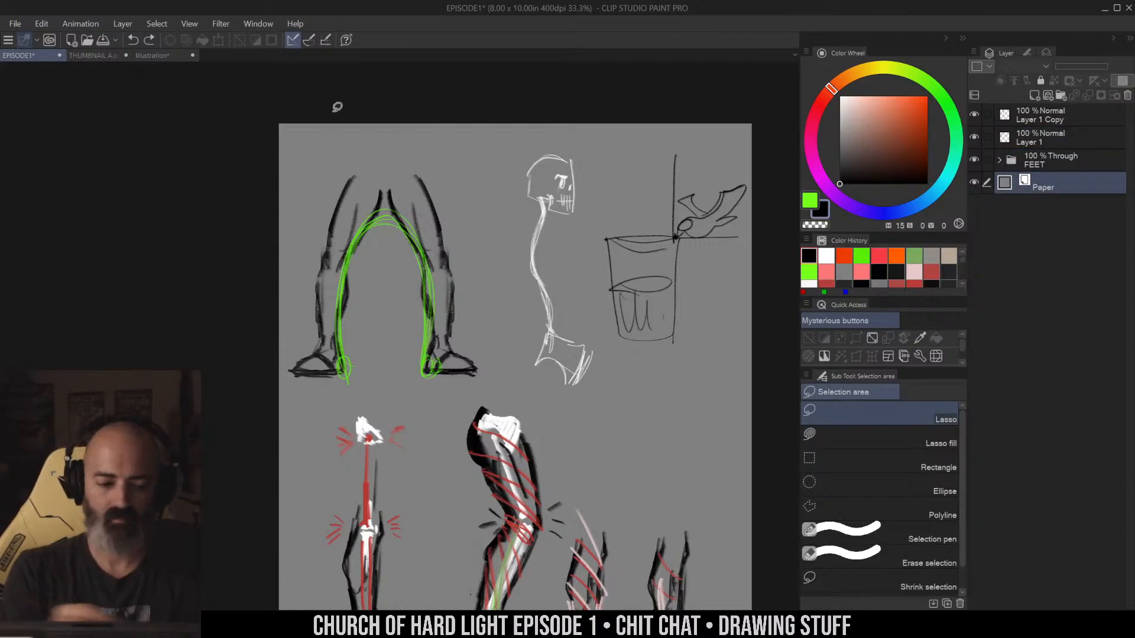
Create a new 8.00 × 10.00 in color illustration canvas at 400 dpi with white paper
left_click(15, 23)
left_click(51, 39)
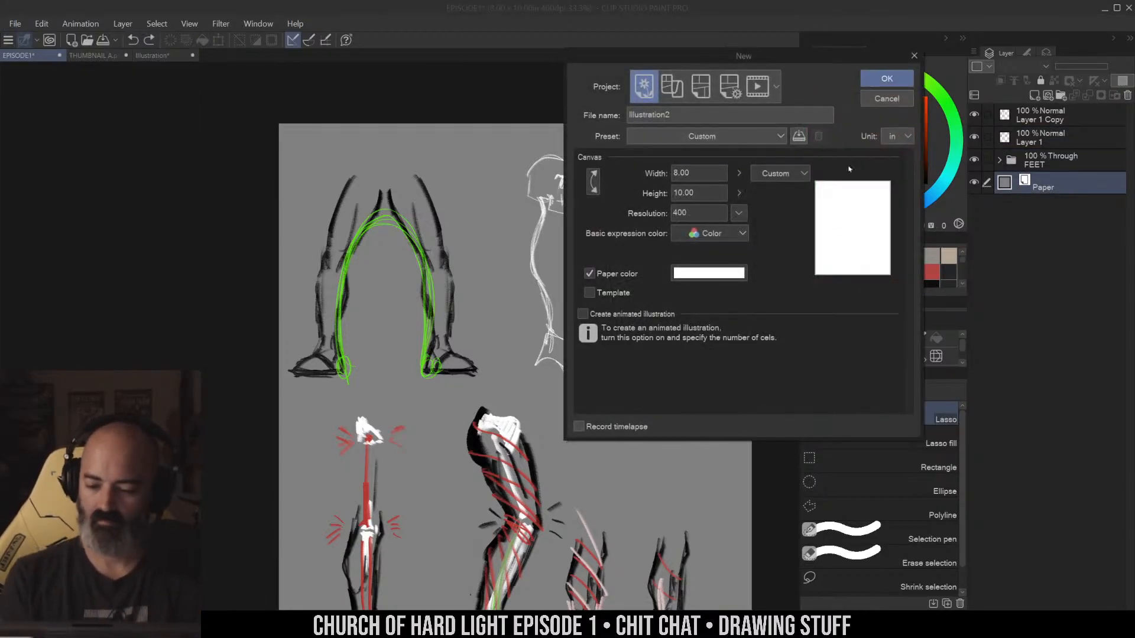
left_click(887, 78)
Change the new canvas's paper colour from the colour settings to a neutral mid gray
double_click(1005, 138)
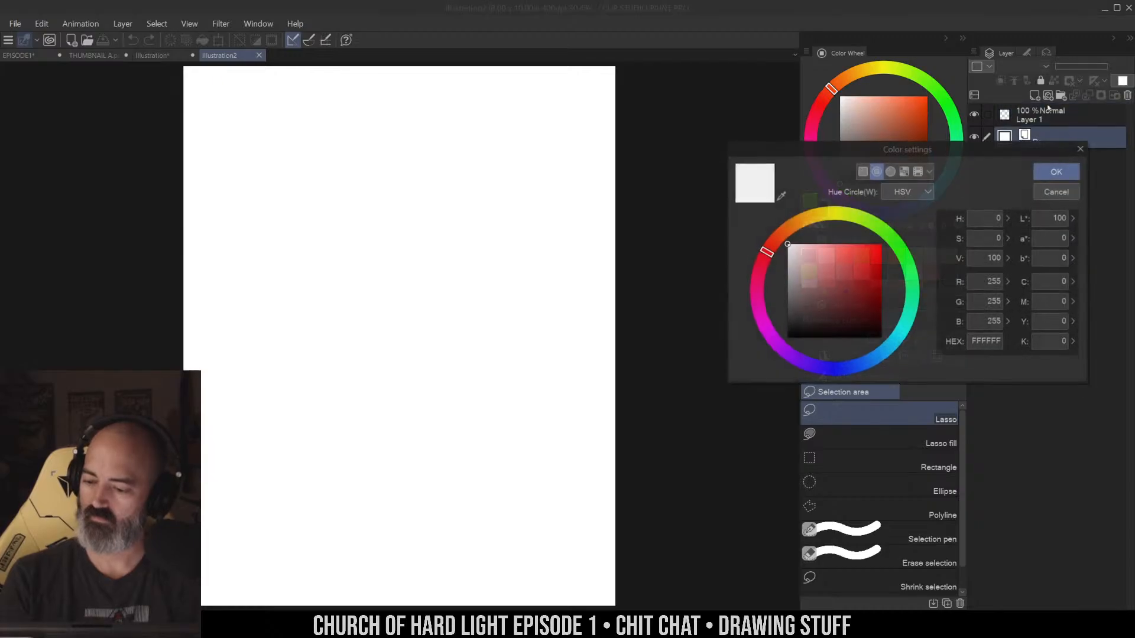
left_click_drag(790, 287, 787, 298)
left_click(996, 258)
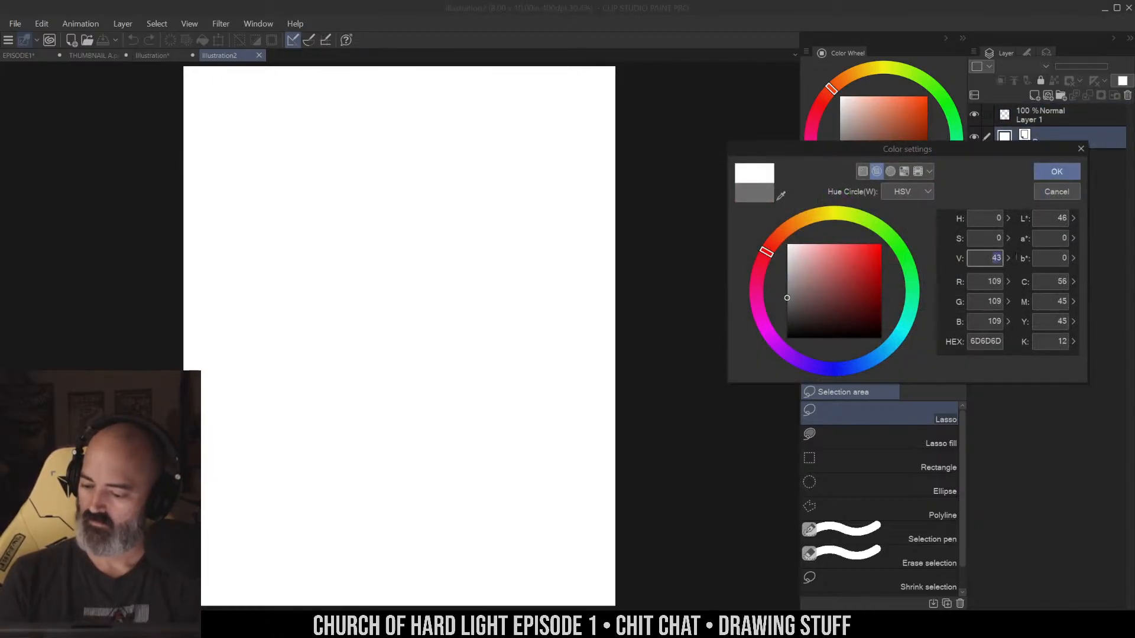
key("Return")
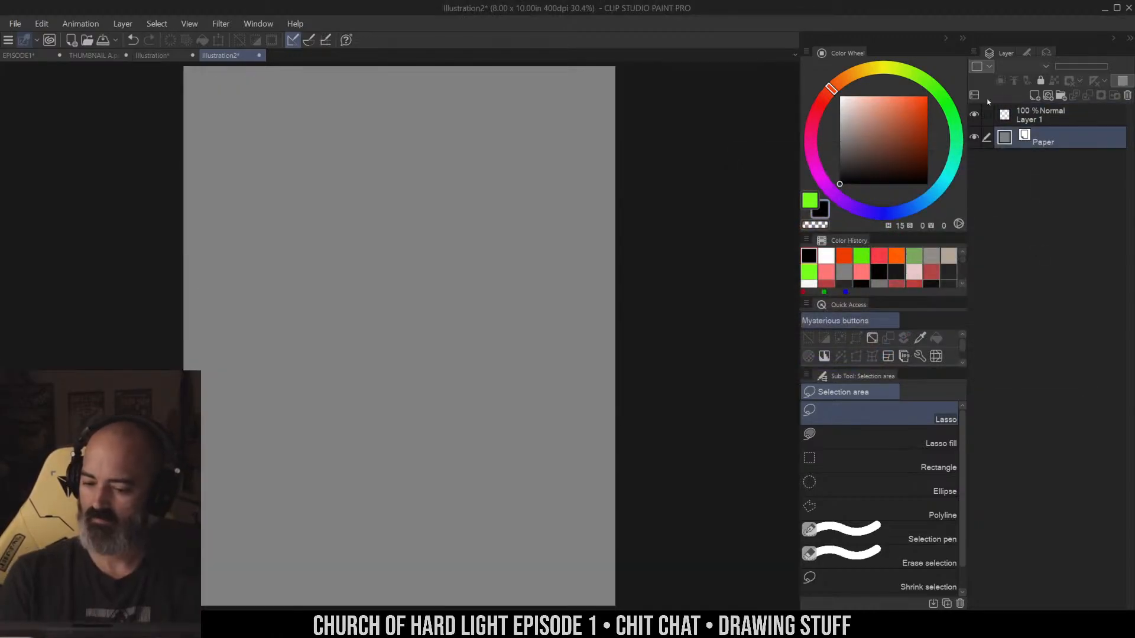
left_click_drag(596, 214, 755, 201)
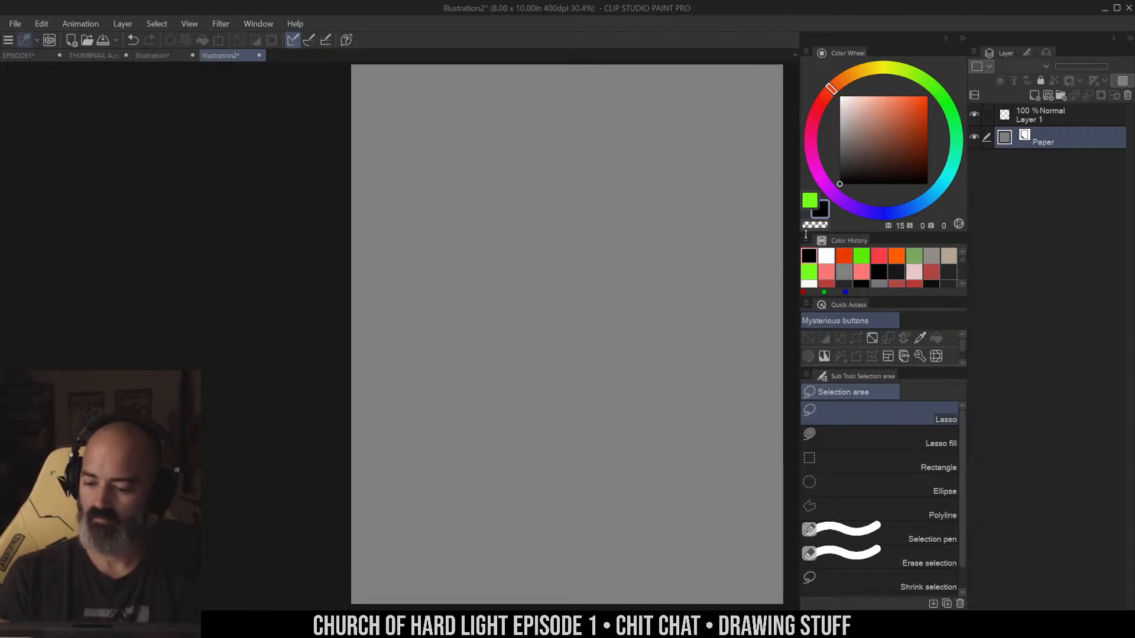
Save the EPISODE1 drawing and return to the blank Illustration2 canvas
left_click(152, 55)
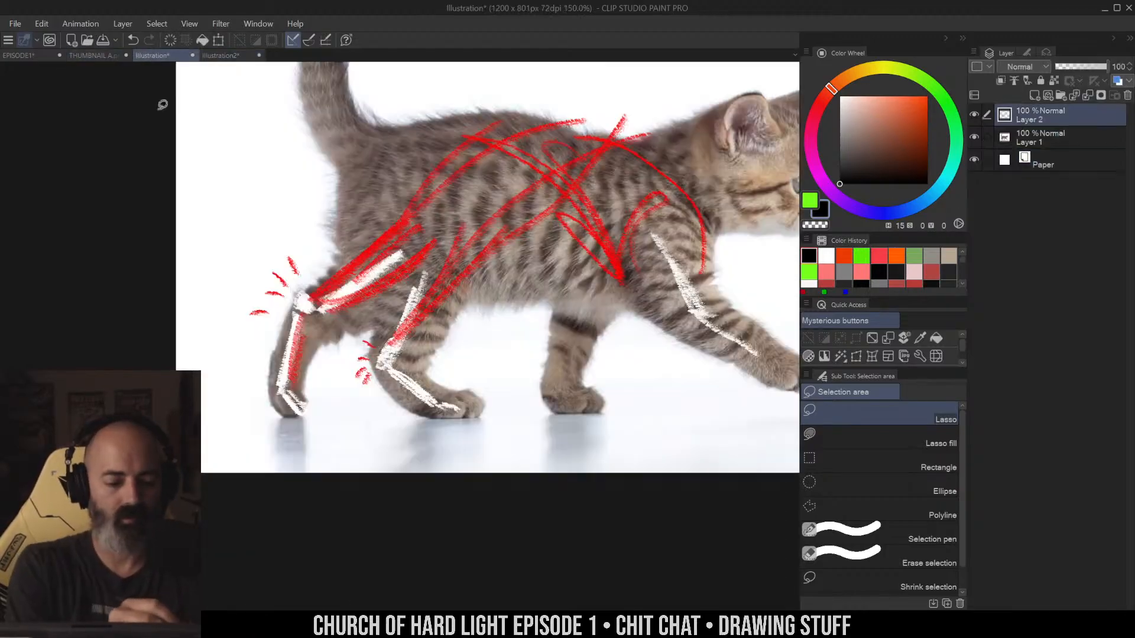
left_click(105, 57)
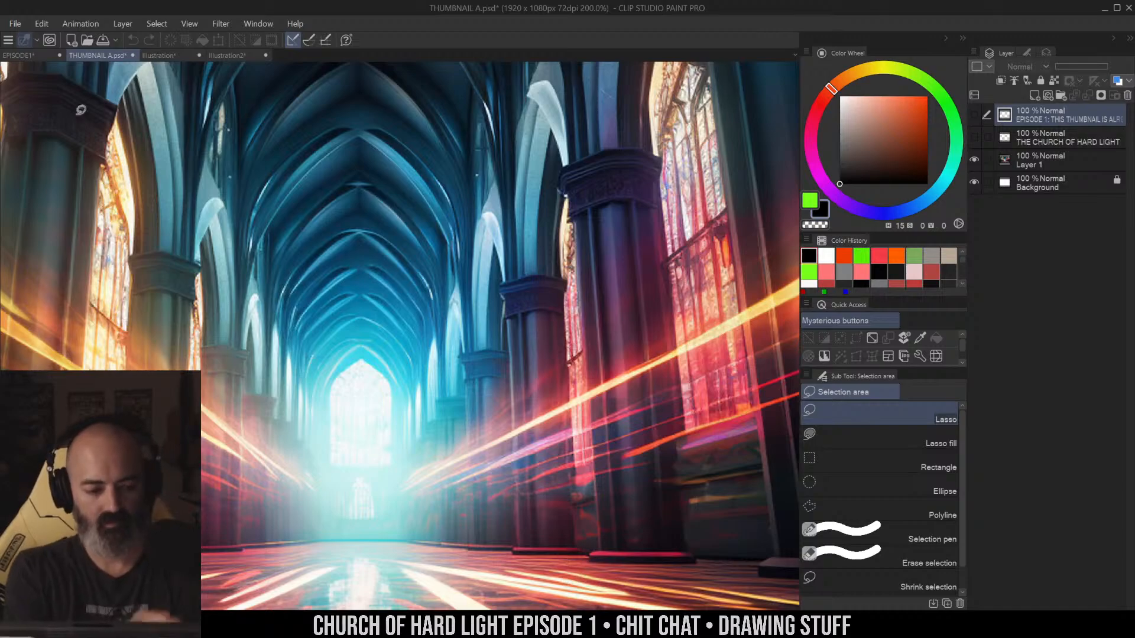
left_click(17, 55)
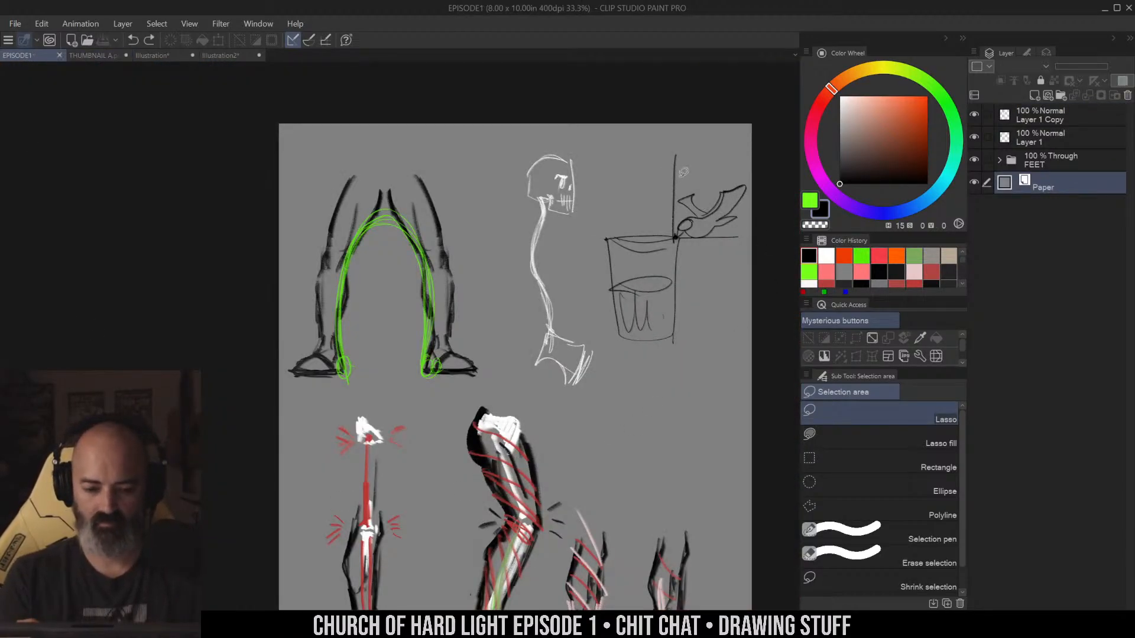
left_click(231, 57)
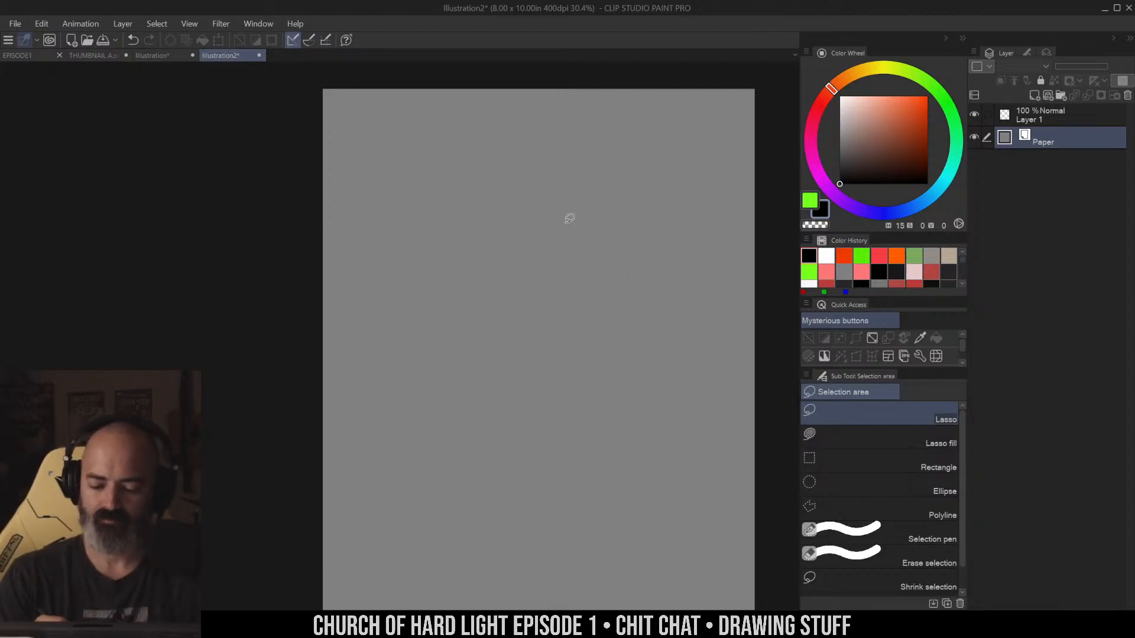
Sketch an egg-shaped head outline on Layer 1 in black with Ron Chan's Side Pencil, in the canvas's upper half
key("b")
left_click_drag(568, 229, 592, 269)
left_click(1037, 120)
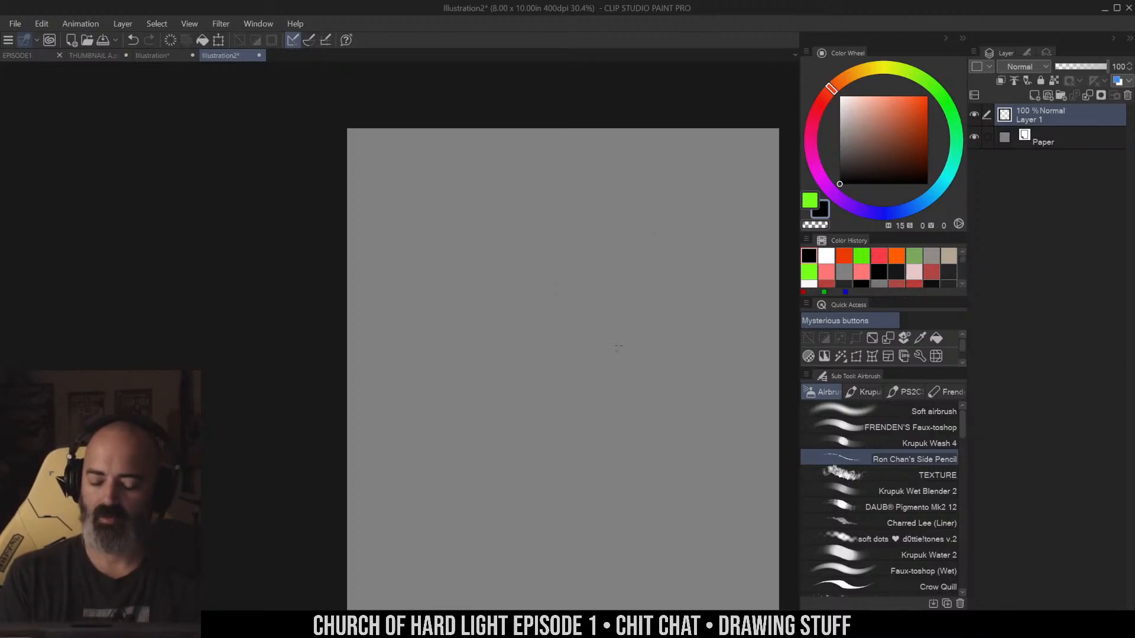
left_click_drag(665, 313, 653, 278)
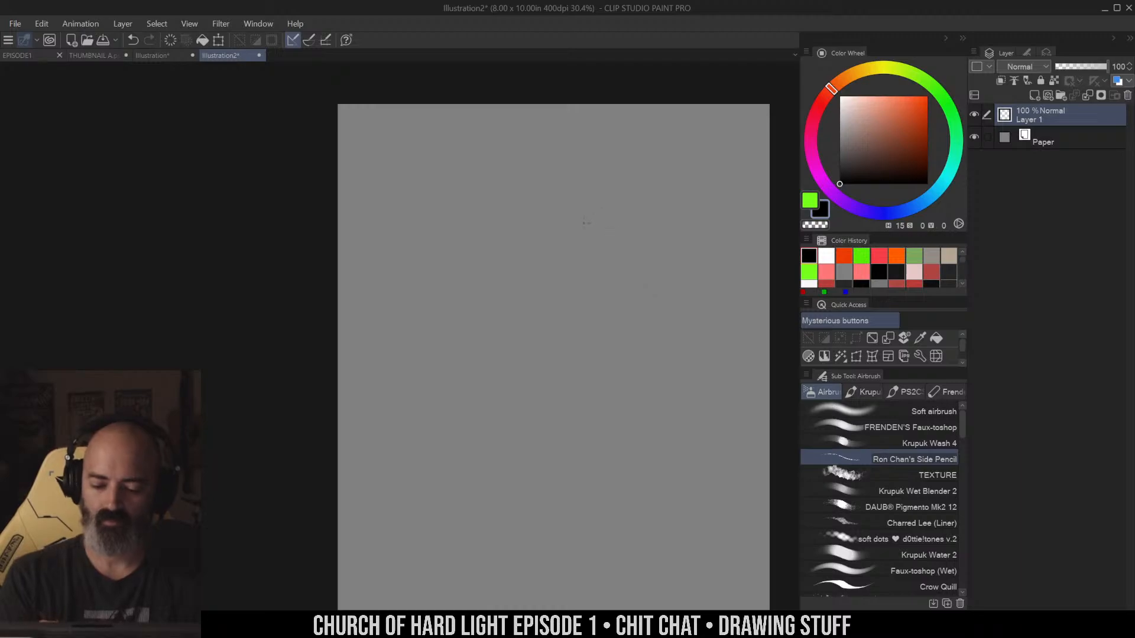
mouse_move(633, 233)
left_mouse_down()
mouse_move(563, 266)
mouse_move(582, 302)
mouse_move(631, 284)
mouse_move(614, 303)
mouse_move(643, 234)
left_mouse_up()
left_click_drag(606, 314, 645, 238)
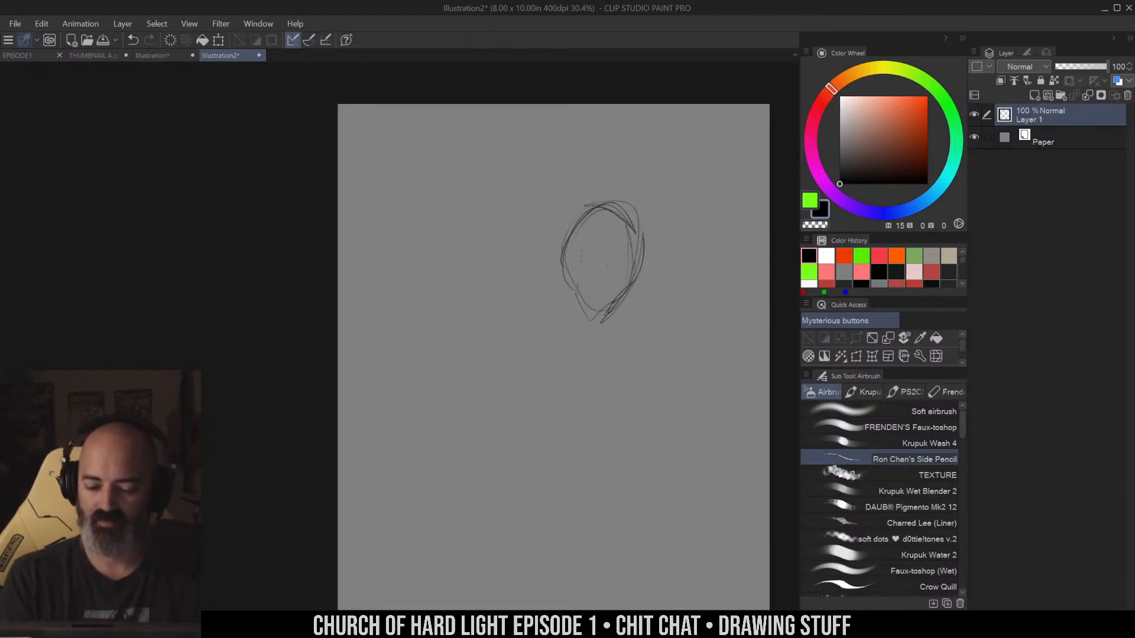
Add the curved eye line and face centre line to the head, and rough in the neck and near collarbone
mouse_move(567, 248)
left_mouse_down()
mouse_move(636, 265)
mouse_move(632, 284)
left_mouse_up()
mouse_move(620, 237)
left_mouse_down()
mouse_move(598, 296)
mouse_move(566, 306)
mouse_move(562, 320)
mouse_move(620, 357)
left_mouse_up()
left_click_drag(651, 321, 672, 269)
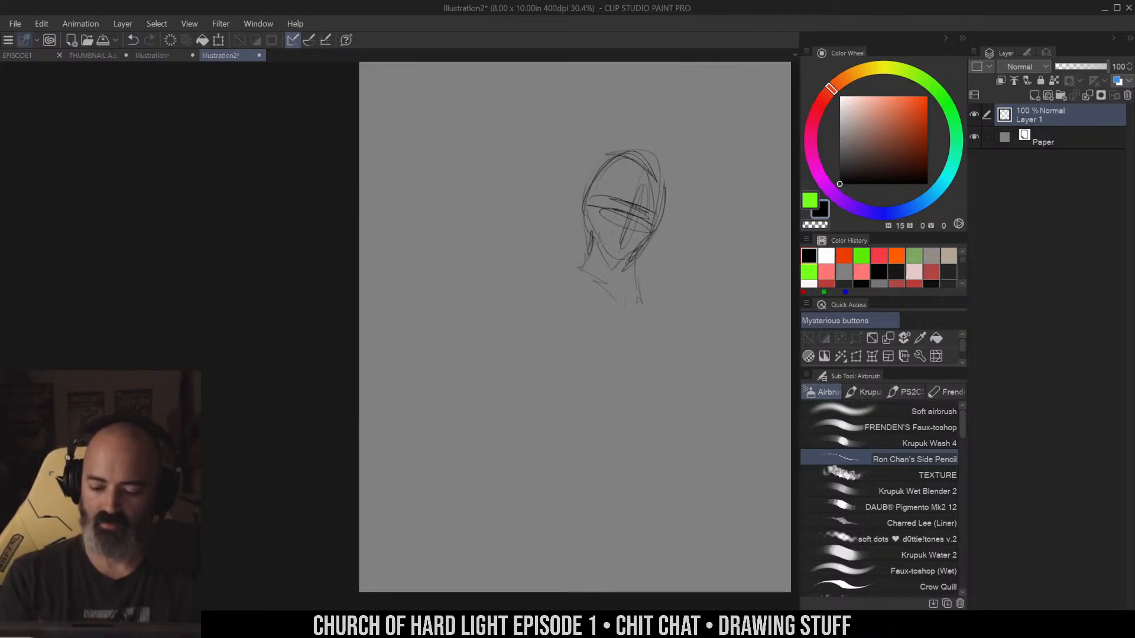
left_click_drag(578, 266, 617, 301)
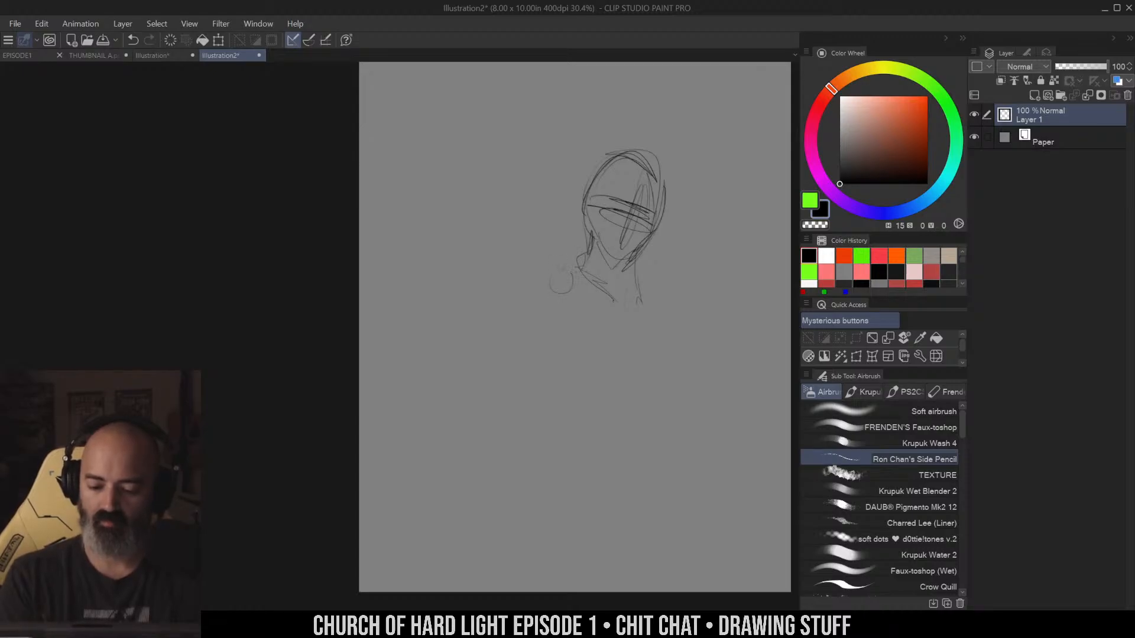
mouse_move(576, 279)
left_mouse_down()
mouse_move(564, 265)
mouse_move(600, 294)
mouse_move(603, 269)
mouse_move(541, 258)
mouse_move(567, 275)
left_mouse_up()
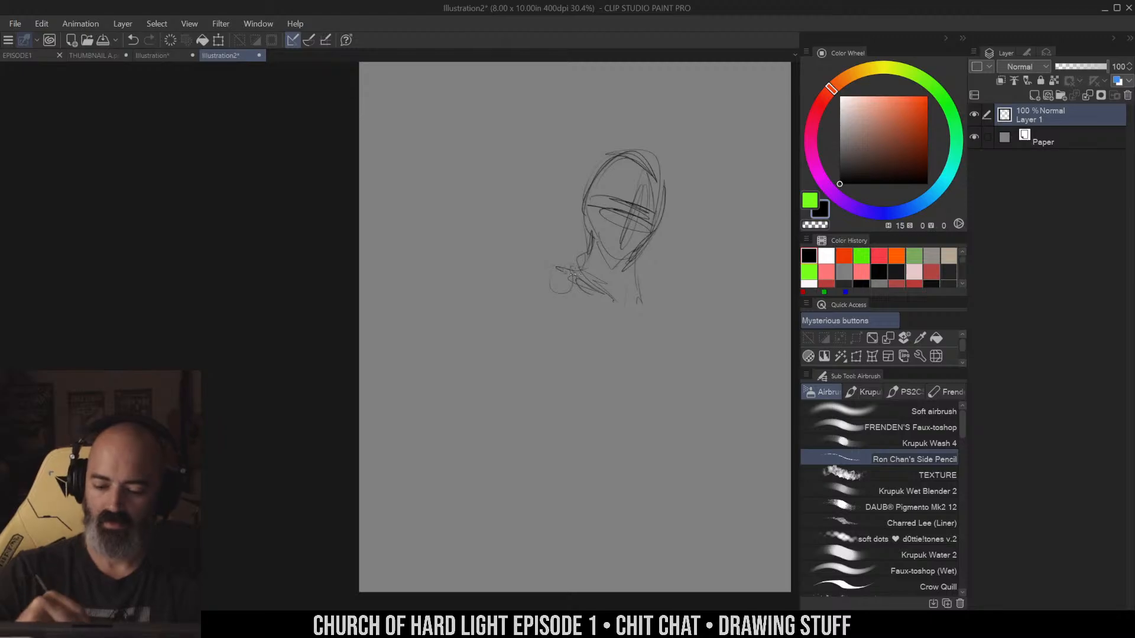
Sketch the raised arm with an upper arm reaching outward from the shoulder and a forearm bending upward at the elbow
left_click_drag(510, 227, 571, 271)
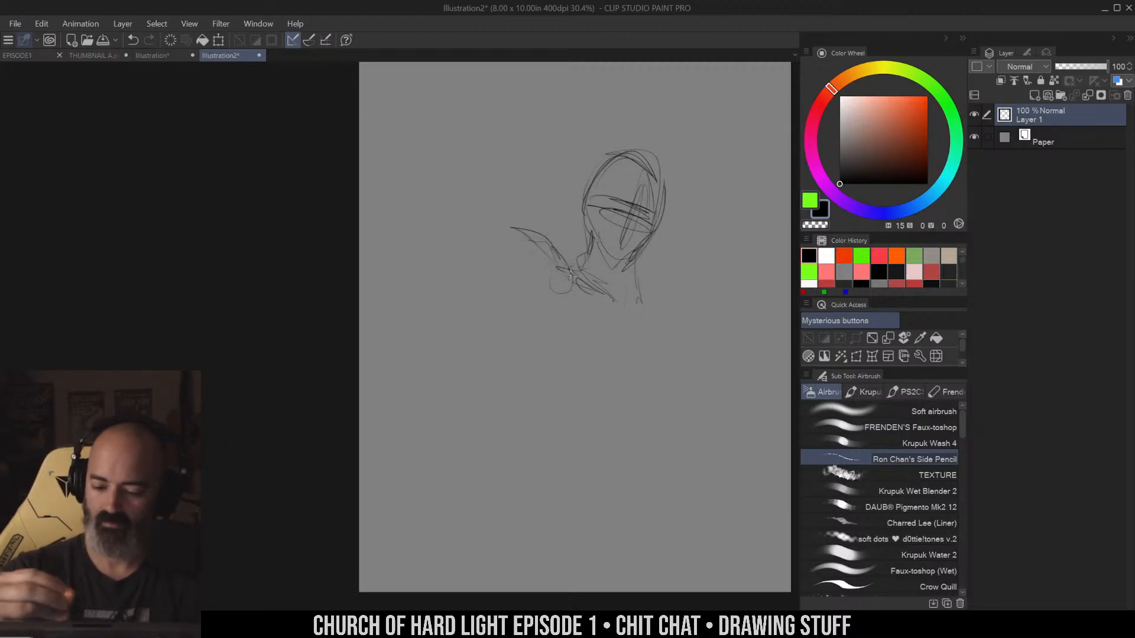
left_click_drag(463, 214, 537, 273)
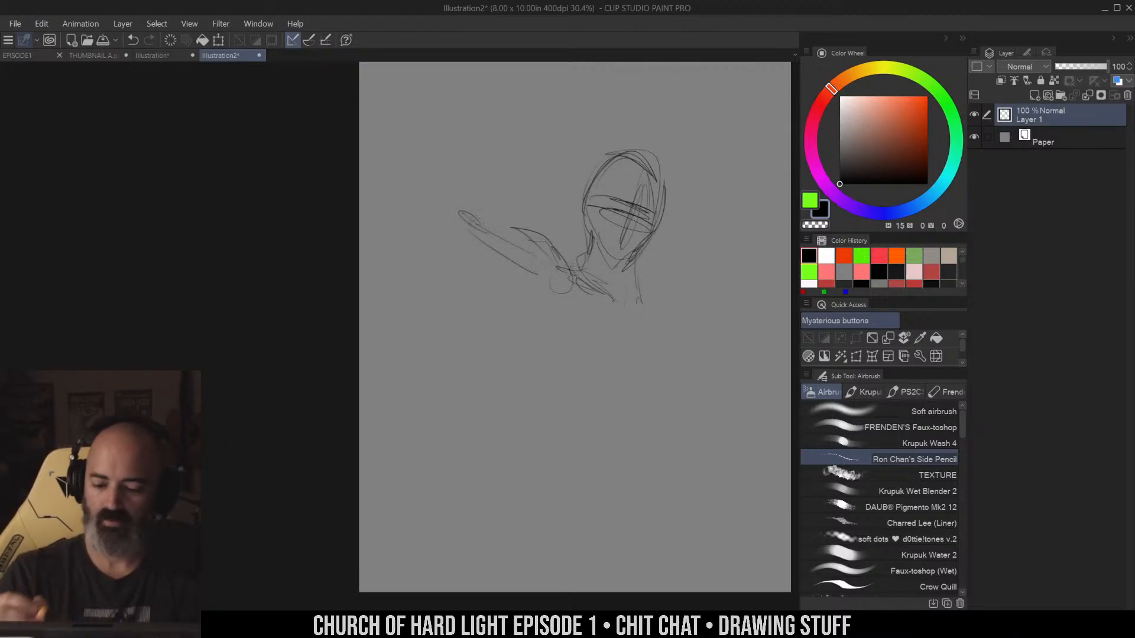
left_click_drag(667, 159, 679, 214)
mouse_move(483, 257)
left_mouse_down()
mouse_move(495, 182)
mouse_move(482, 234)
left_mouse_up()
Sketch the raised hand above the forearm with short spreading finger strokes, undoing the first attempt
mouse_move(505, 165)
left_mouse_down()
mouse_move(530, 119)
mouse_move(564, 117)
left_mouse_up()
key("ctrl+z")
key("ctrl+z")
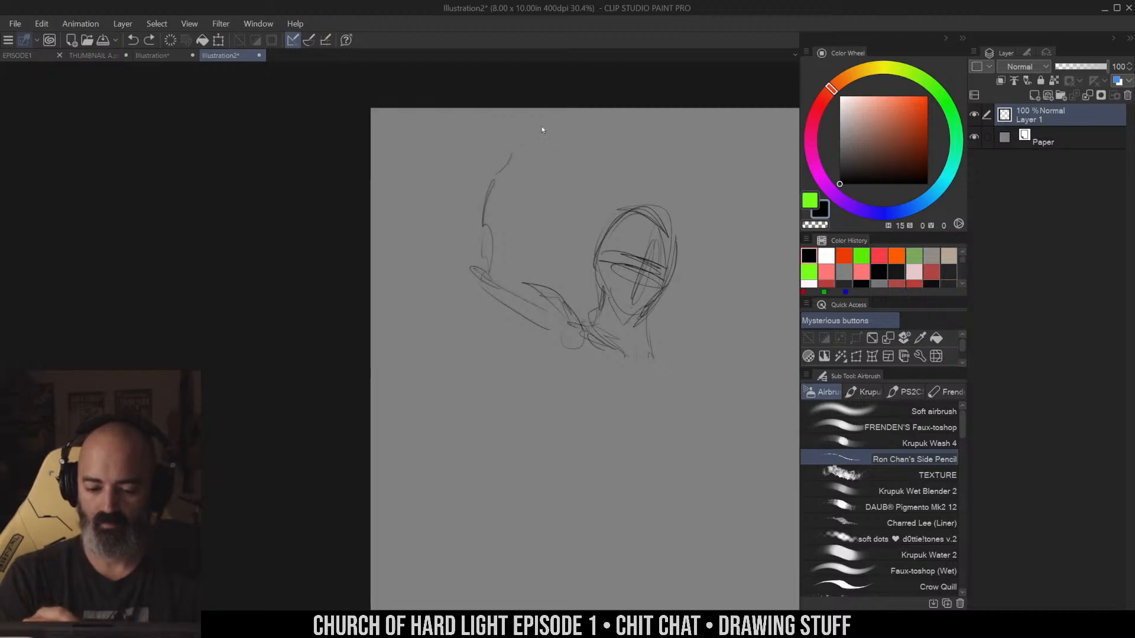
left_click_drag(502, 173, 538, 132)
left_click_drag(509, 149, 529, 119)
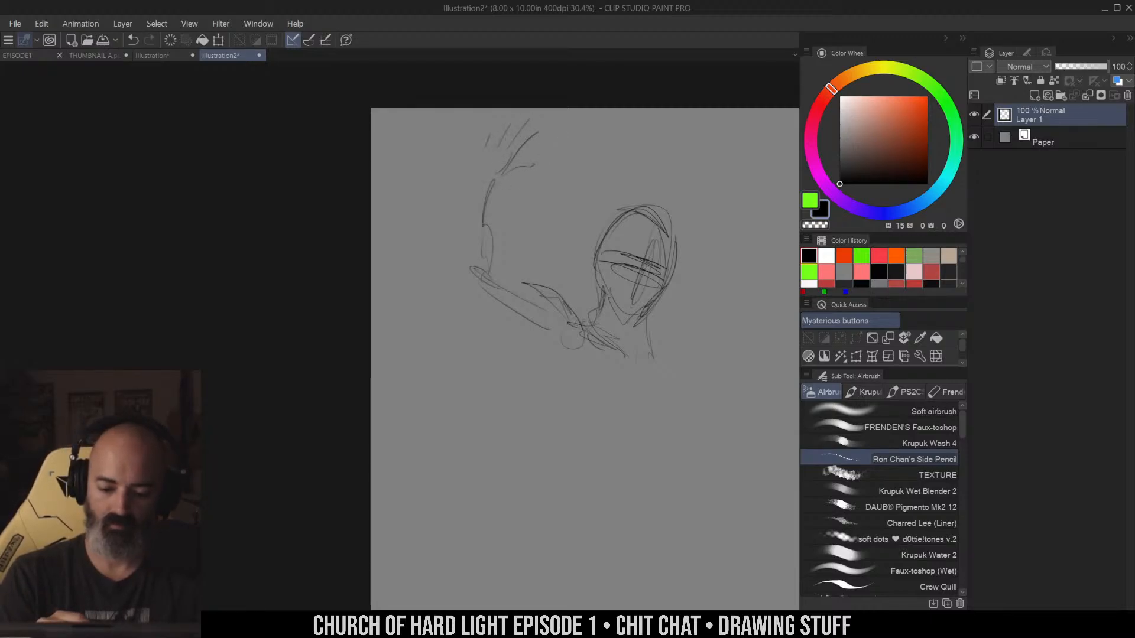
Draw slanted lines from the raised upper arm through the armpit toward the chest and down the side of the back
left_click_drag(524, 316, 551, 360)
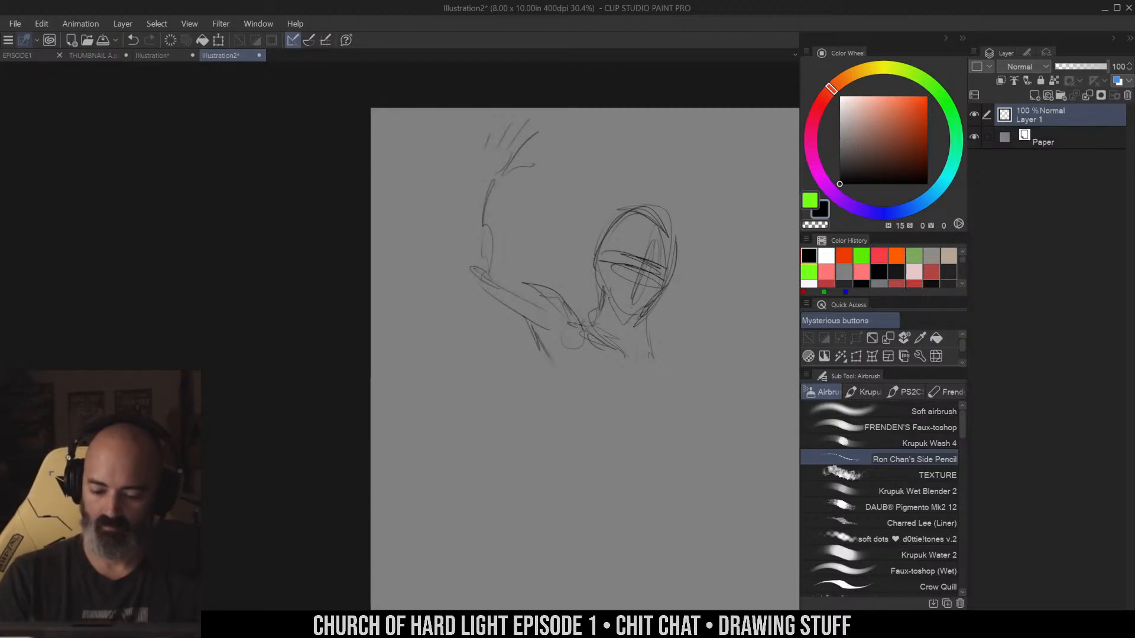
left_click_drag(647, 340, 624, 271)
left_click_drag(509, 255, 561, 311)
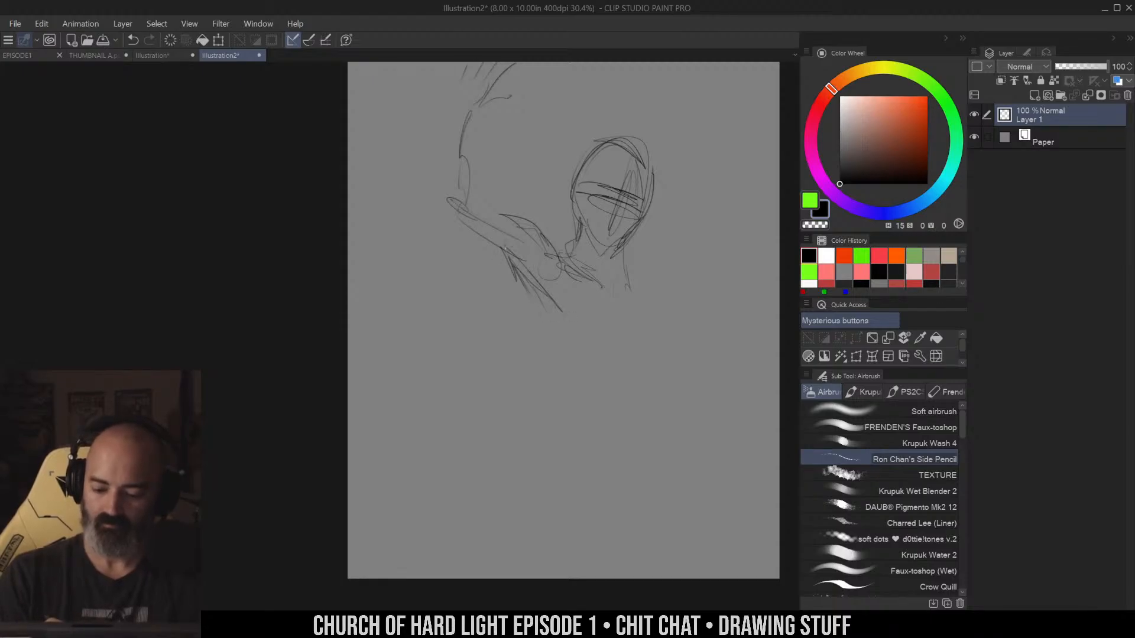
left_click_drag(498, 232, 508, 249)
left_click_drag(500, 223, 572, 298)
Firm up the neck's far side and draw the lowered shoulder with a rounded upper-arm contour
left_click_drag(625, 250, 632, 271)
left_click_drag(574, 206, 575, 229)
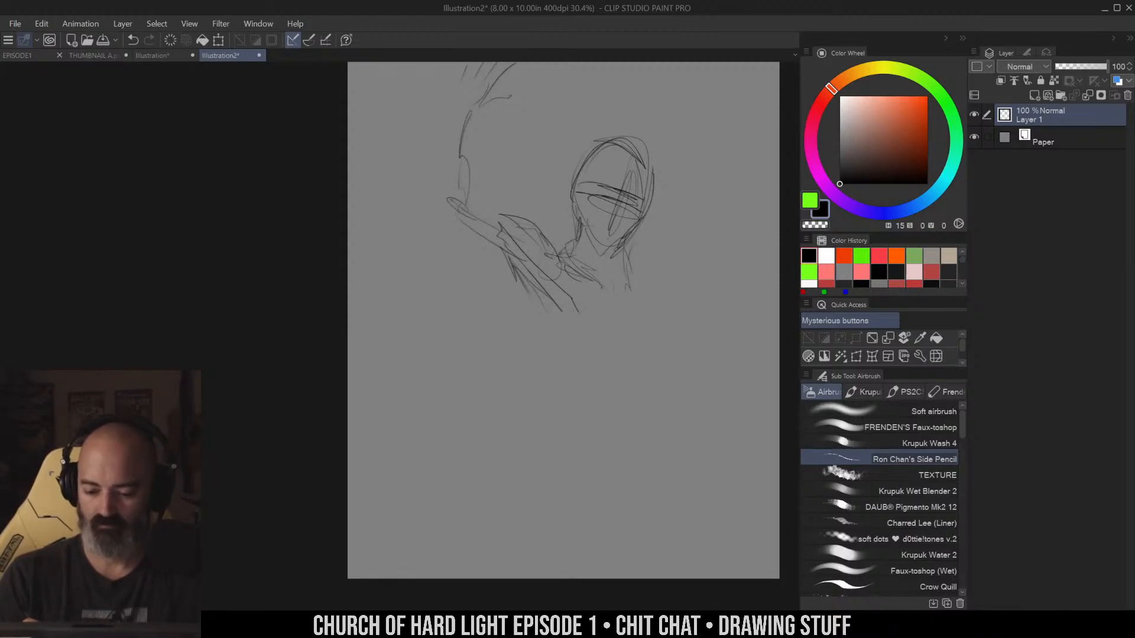
left_click_drag(620, 260, 643, 294)
left_click_drag(625, 232, 644, 292)
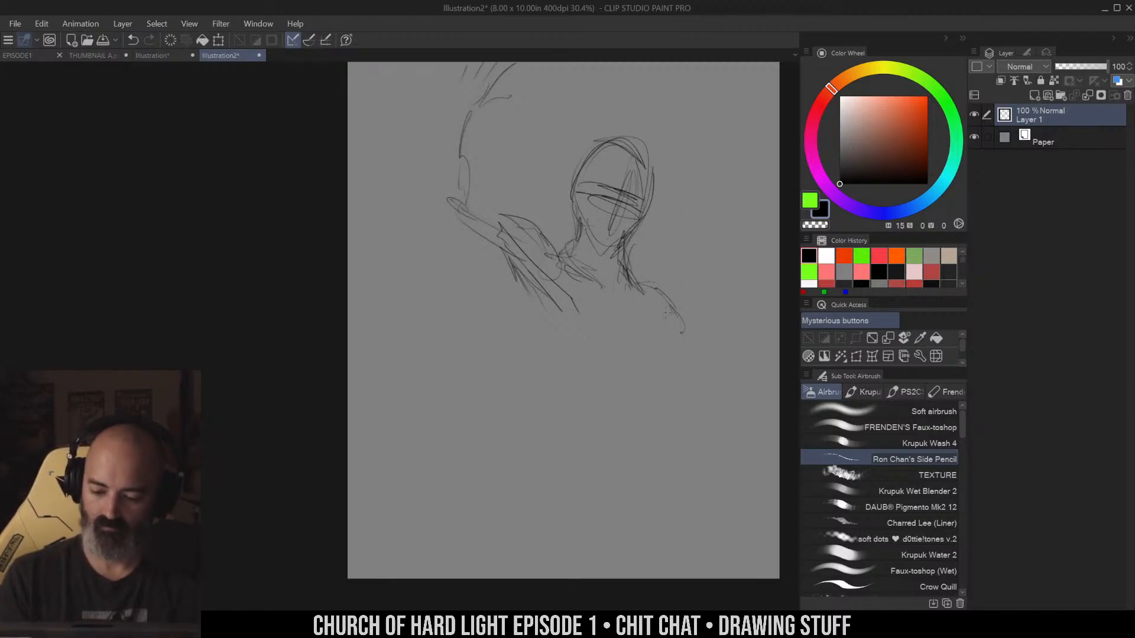
left_click_drag(658, 312, 667, 342)
left_click_drag(667, 345, 647, 360)
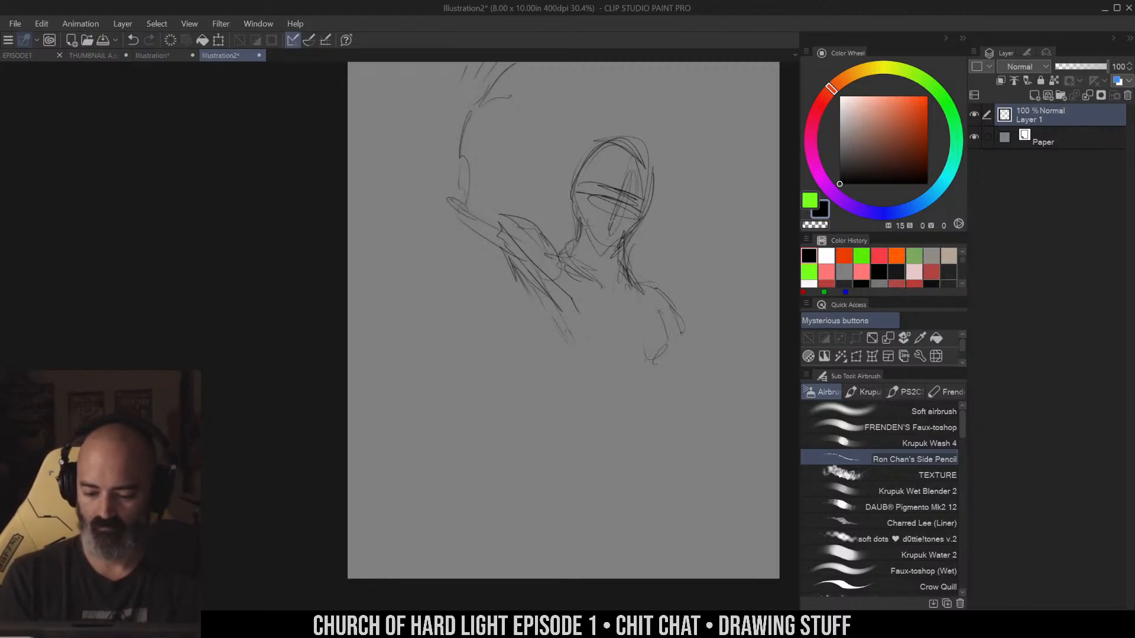
Draw converging neck muscle lines down past the pit of the neck and strengthen the collarbone line
left_click_drag(591, 242, 619, 346)
left_click_drag(615, 285, 634, 359)
left_click_drag(618, 260, 594, 304)
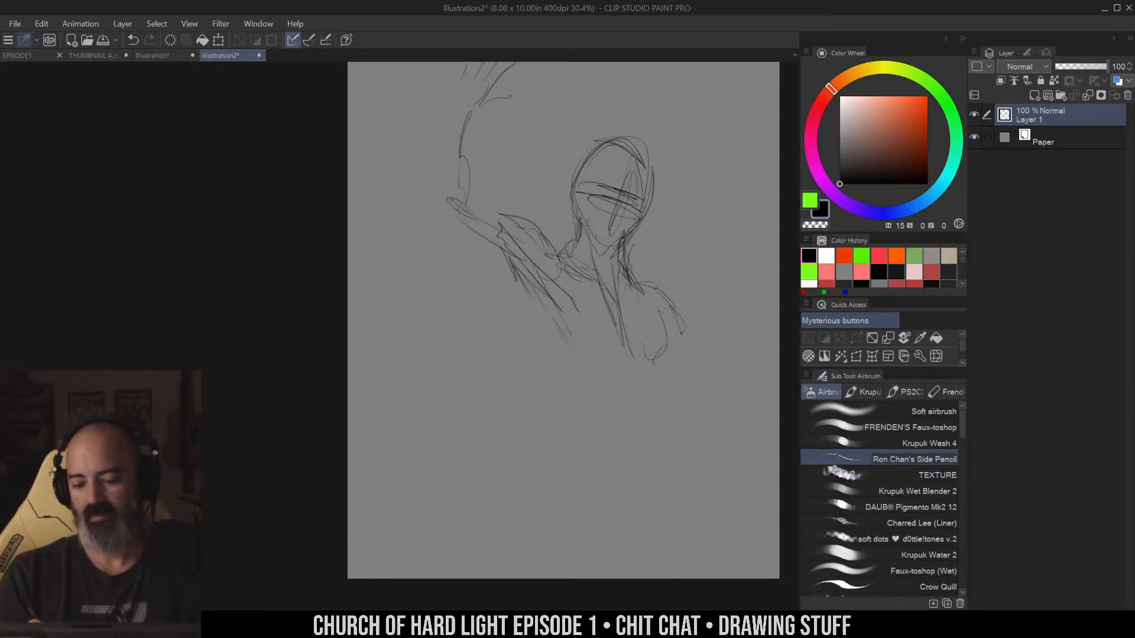
mouse_move(581, 266)
left_mouse_down()
mouse_move(623, 297)
mouse_move(587, 239)
mouse_move(570, 267)
left_mouse_up()
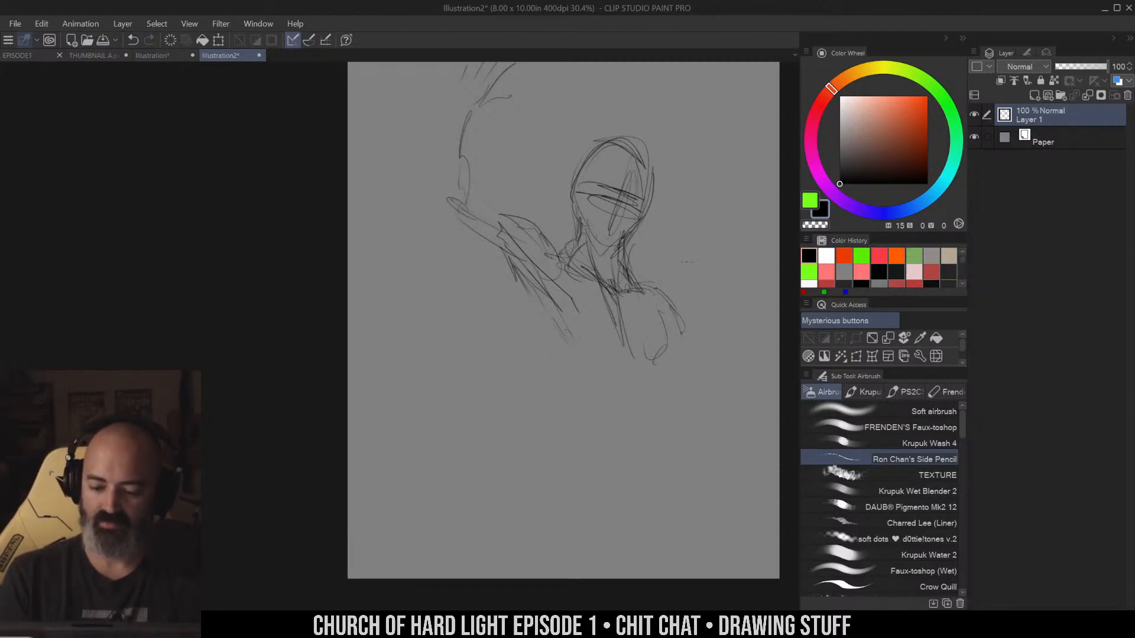
Thicken the raised arm by reinforcing the upper arm and adding straight outer and curved inner contours to the forearm
mouse_move(467, 205)
left_mouse_down()
mouse_move(521, 253)
mouse_move(514, 240)
left_mouse_up()
left_click_drag(462, 205, 535, 267)
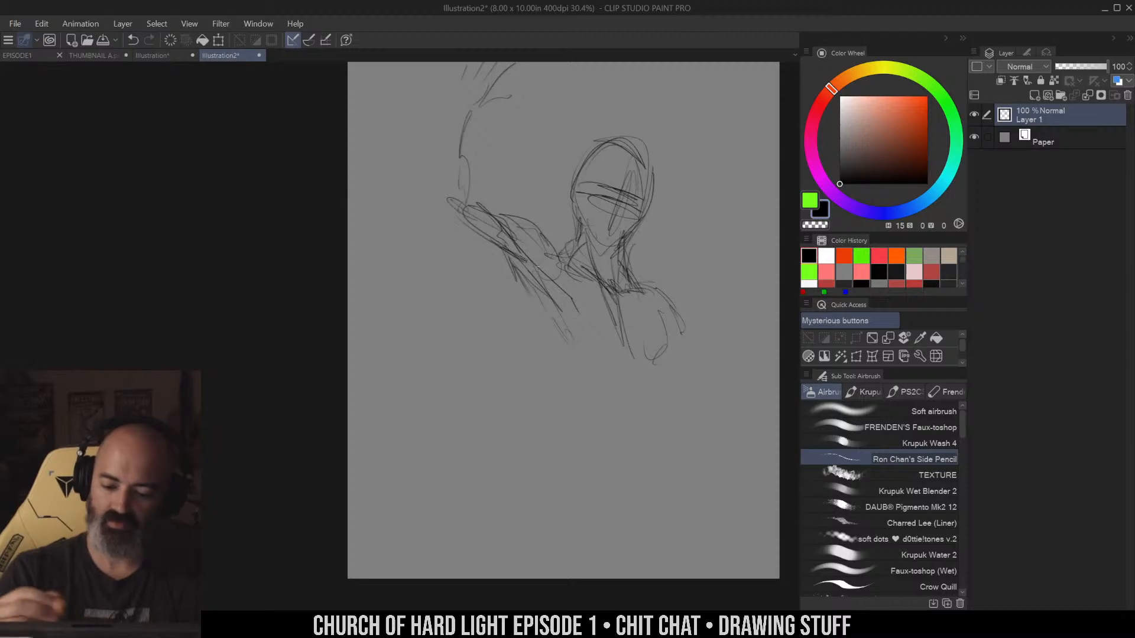
left_click_drag(473, 120, 486, 199)
left_click_drag(456, 100, 449, 198)
left_click_drag(449, 126, 447, 205)
mouse_move(453, 114)
left_mouse_down()
mouse_move(443, 228)
mouse_move(500, 261)
left_mouse_up()
mouse_move(449, 221)
left_mouse_down()
mouse_move(515, 263)
mouse_move(535, 305)
left_mouse_up()
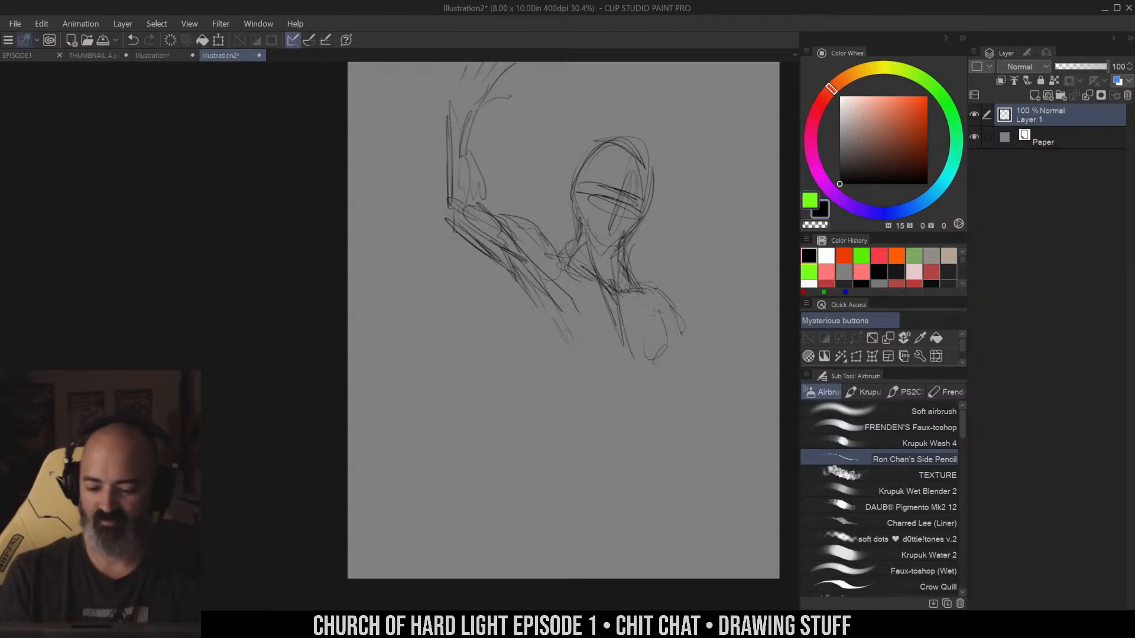
Reinforce the trapezius slopes on both sides of the neck with short dark strokes
left_click_drag(632, 276, 657, 290)
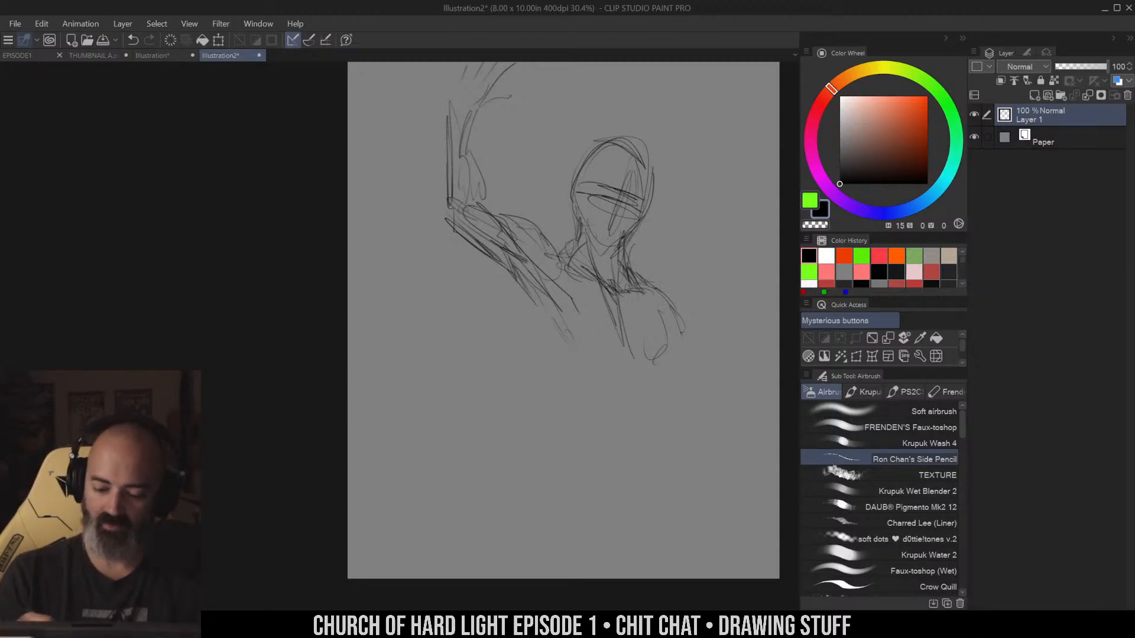
left_click_drag(574, 242, 558, 247)
left_click_drag(644, 252, 622, 270)
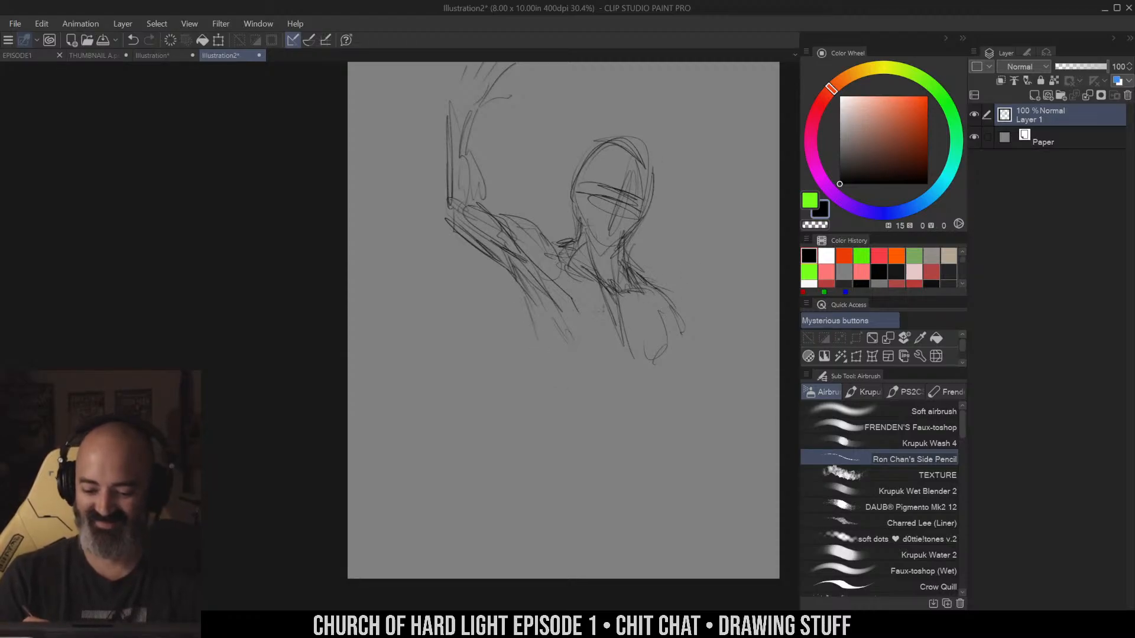
Draw a long curved torso side under the raised arm and outline the chest muscles down to their lower edge
left_click_drag(521, 305, 556, 407)
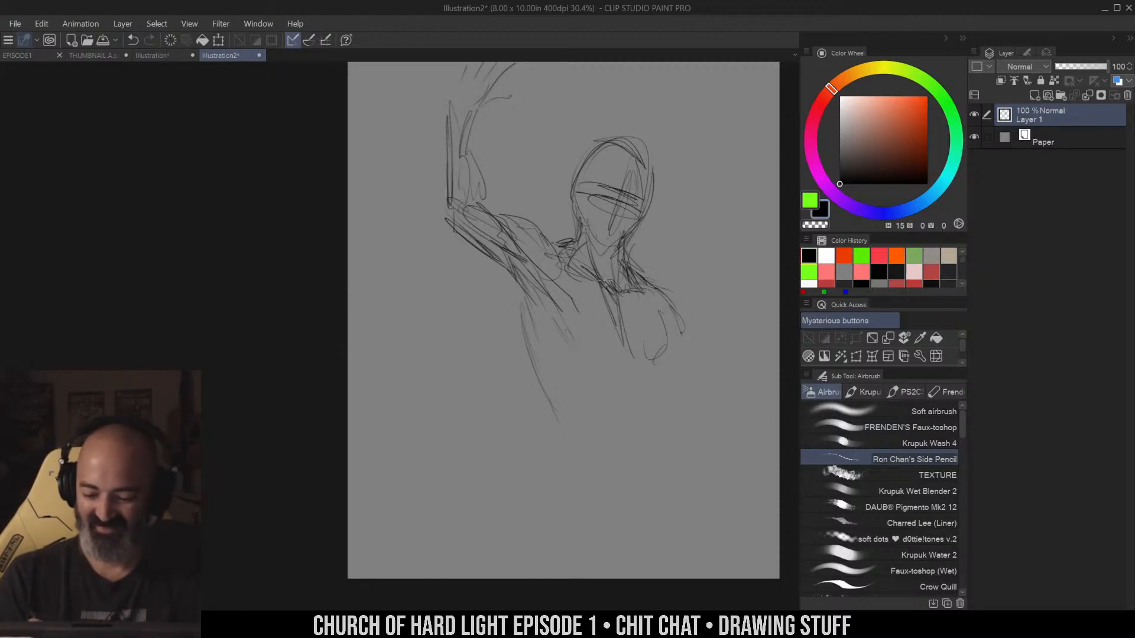
left_click_drag(546, 290, 615, 376)
left_click_drag(630, 292, 615, 320)
left_click_drag(565, 331, 623, 358)
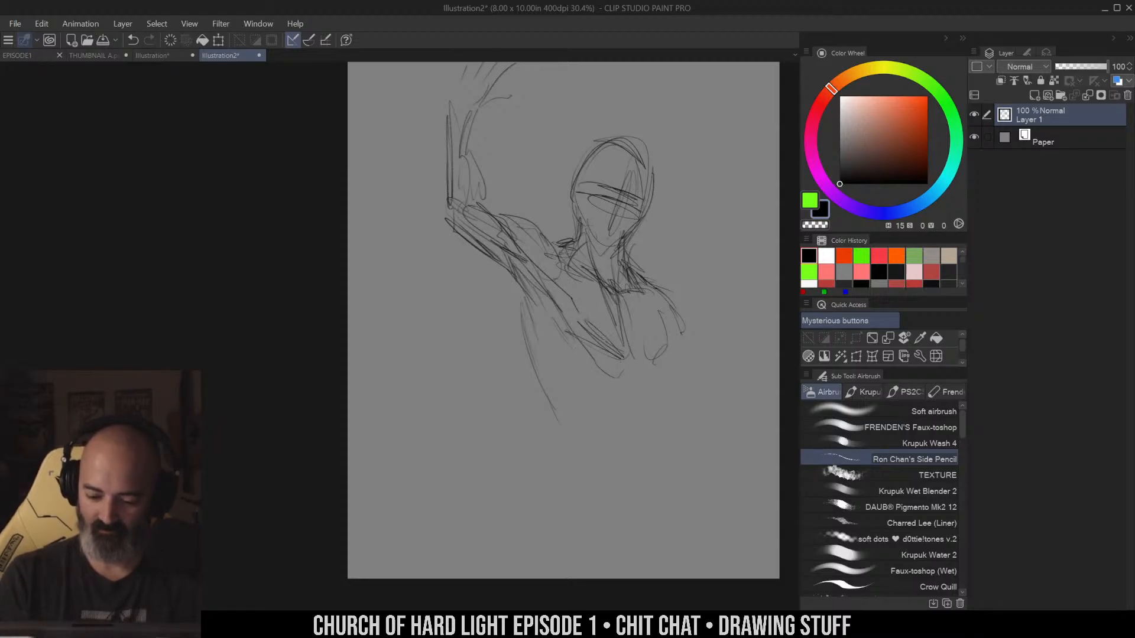
mouse_move(681, 322)
left_mouse_down()
mouse_move(657, 359)
mouse_move(600, 380)
left_mouse_up()
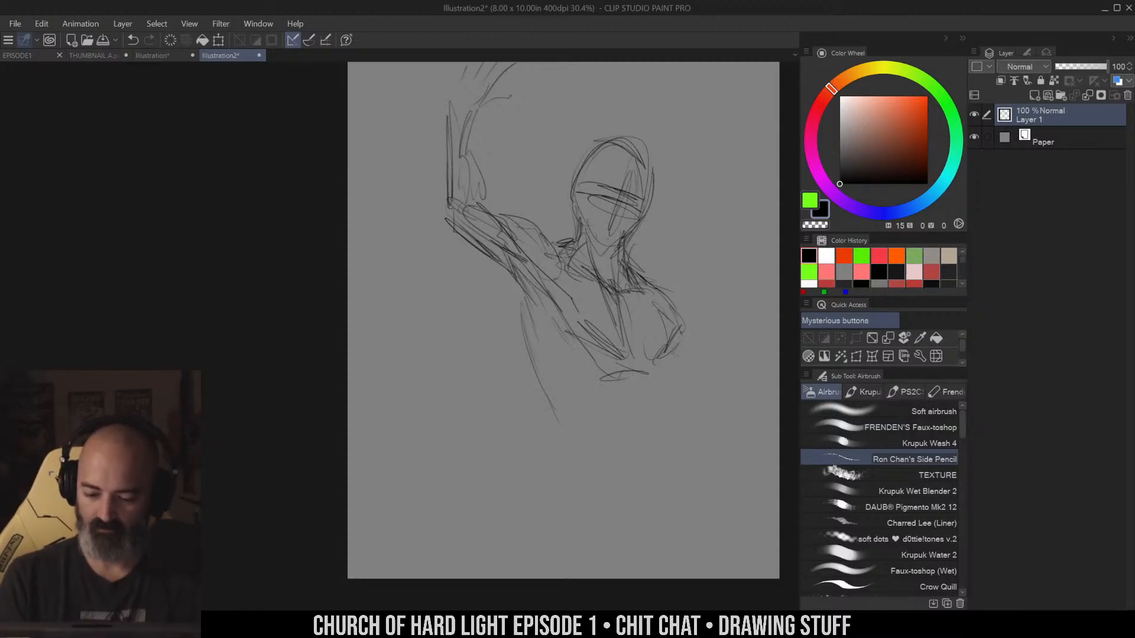
Darken the side below the armpit and extend both sides of the torso down through the waist into the hips
left_click_drag(505, 275, 523, 320)
left_click_drag(508, 281, 549, 353)
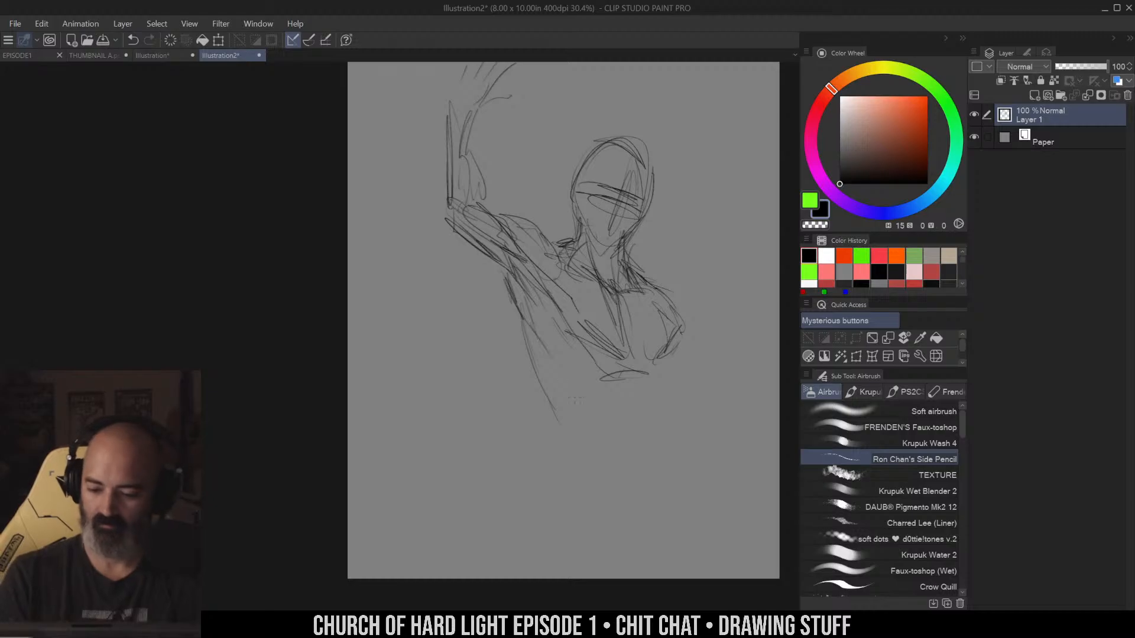
left_click_drag(690, 250, 671, 221)
left_click_drag(641, 335, 615, 421)
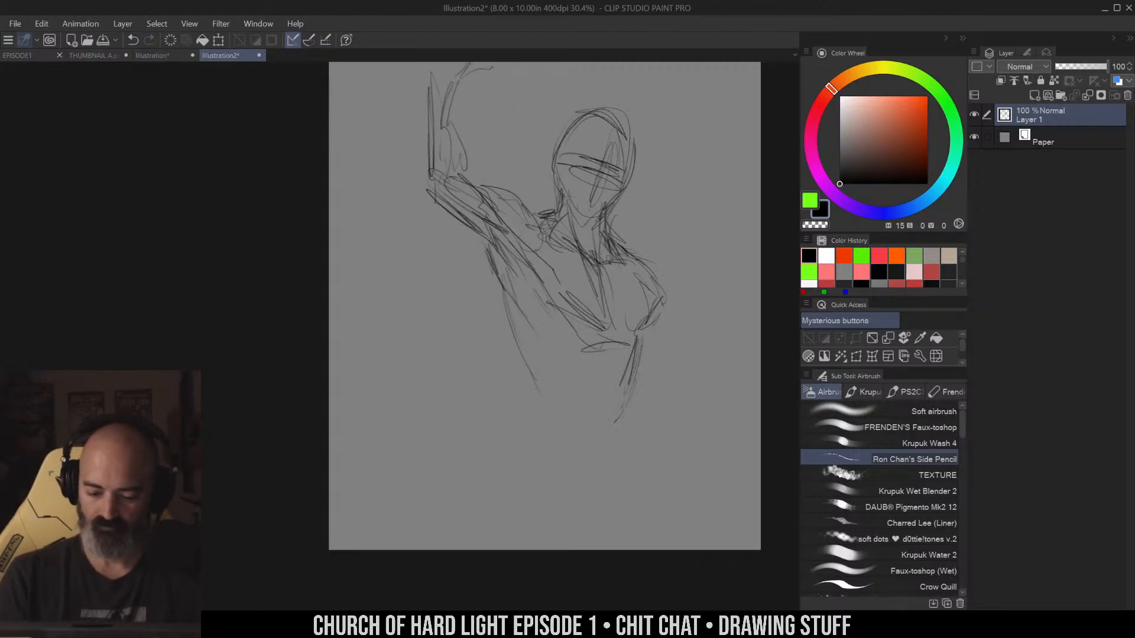
mouse_move(535, 353)
left_mouse_down()
mouse_move(524, 414)
mouse_move(506, 435)
left_mouse_up()
left_click_drag(627, 412, 612, 465)
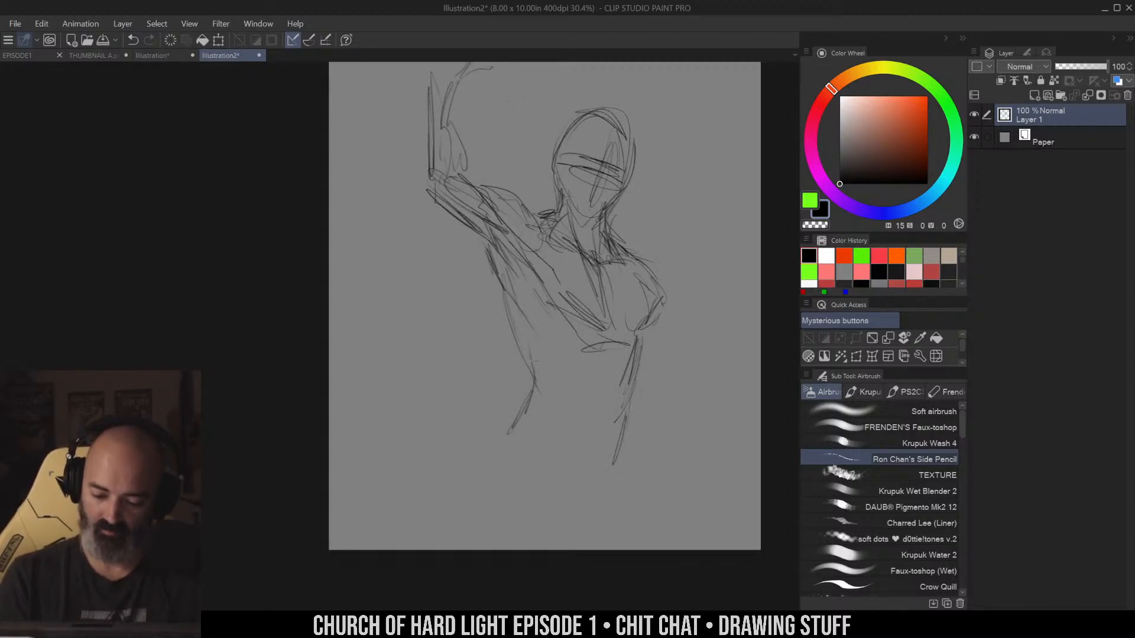
Arc the rib cage's lower edge beneath the chest and outline the lowered upper arm from the shoulder to the elbow
left_click_drag(571, 367, 606, 358)
left_click_drag(582, 380, 626, 370)
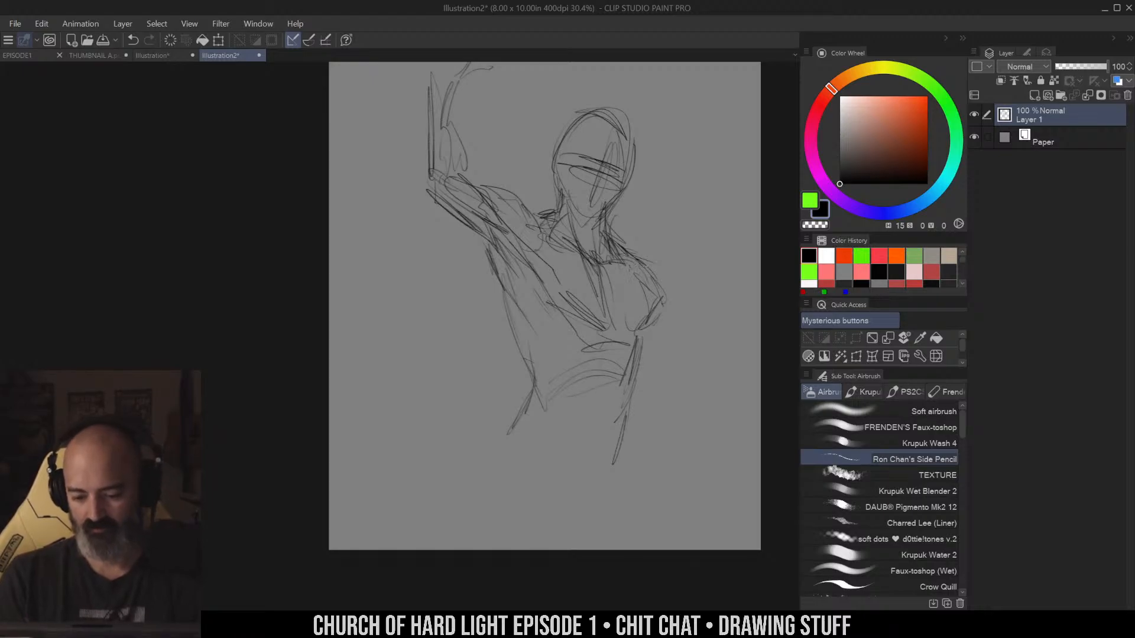
left_click_drag(626, 262, 657, 353)
mouse_move(642, 251)
left_mouse_down()
mouse_move(627, 269)
mouse_move(660, 278)
mouse_move(692, 382)
left_mouse_up()
left_click_drag(644, 358, 691, 409)
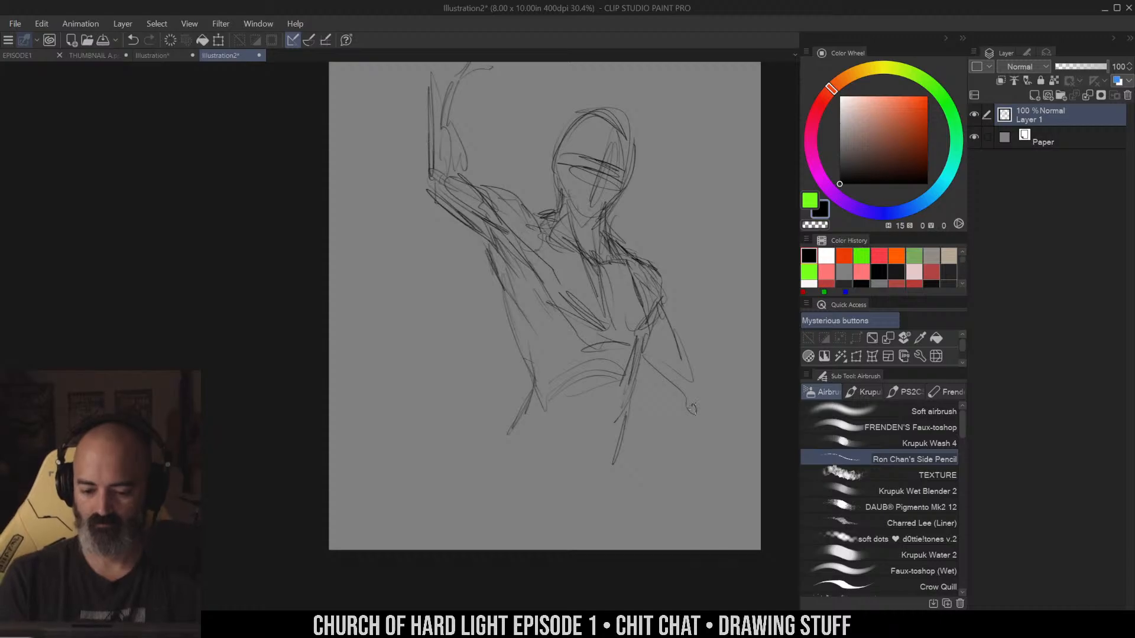
Rough in the pelvis and groin below the waist and sketch the beginnings of both thighs
left_click_drag(518, 239, 528, 296)
key("ctrl+alt+space")
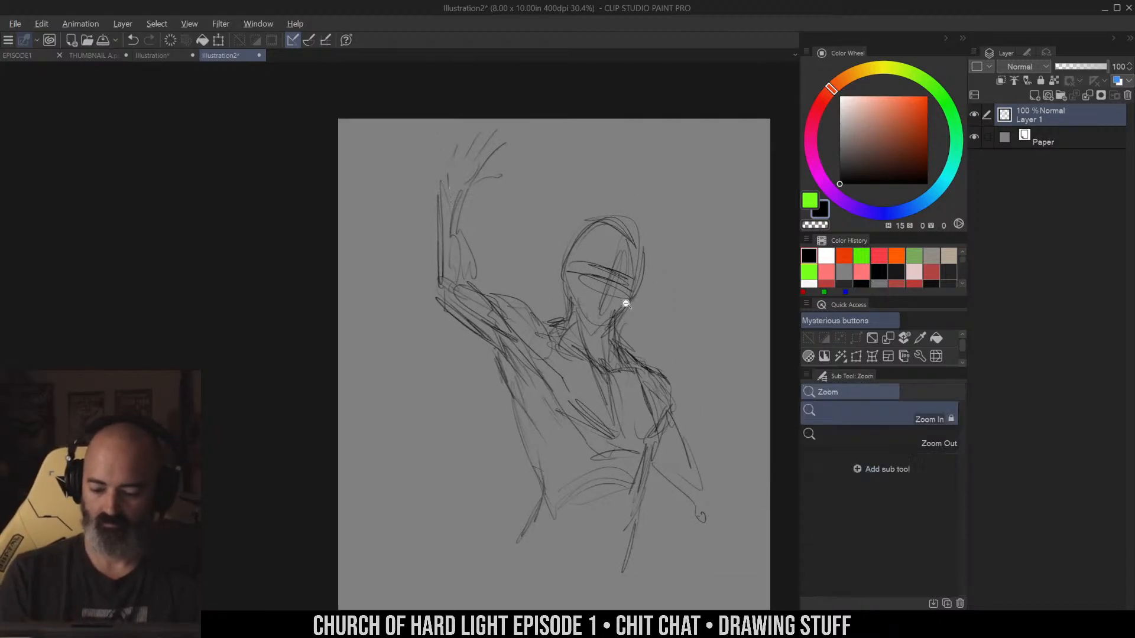
left_click(626, 304)
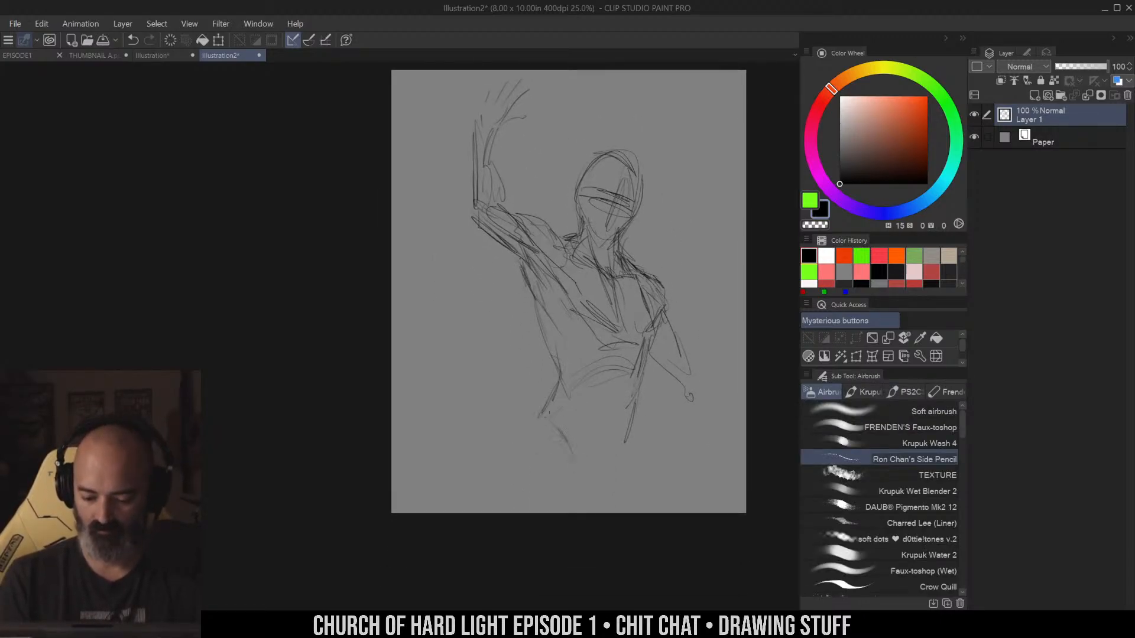
left_click_drag(571, 450, 582, 484)
left_click_drag(631, 406, 607, 474)
left_click_drag(613, 448, 589, 495)
mouse_move(520, 448)
left_mouse_down()
mouse_move(476, 502)
mouse_move(496, 480)
left_mouse_up()
left_click_drag(575, 483, 558, 509)
left_click_drag(590, 488, 586, 512)
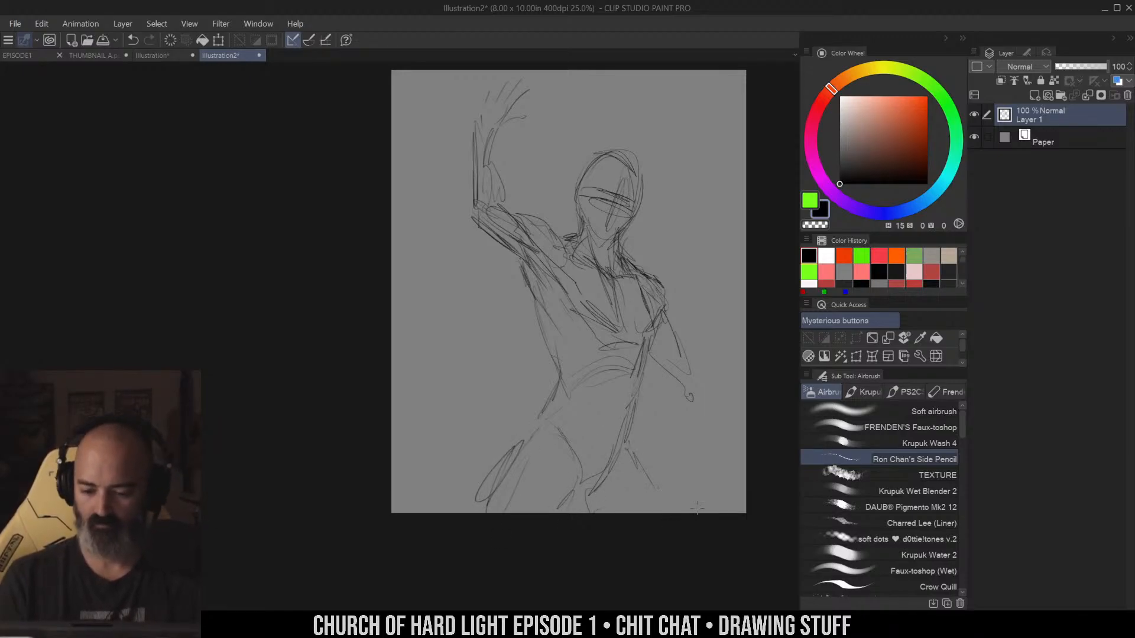
Scale the whole figure sketch down slightly with a transform and reposition it within the canvas
key("ctrl+t")
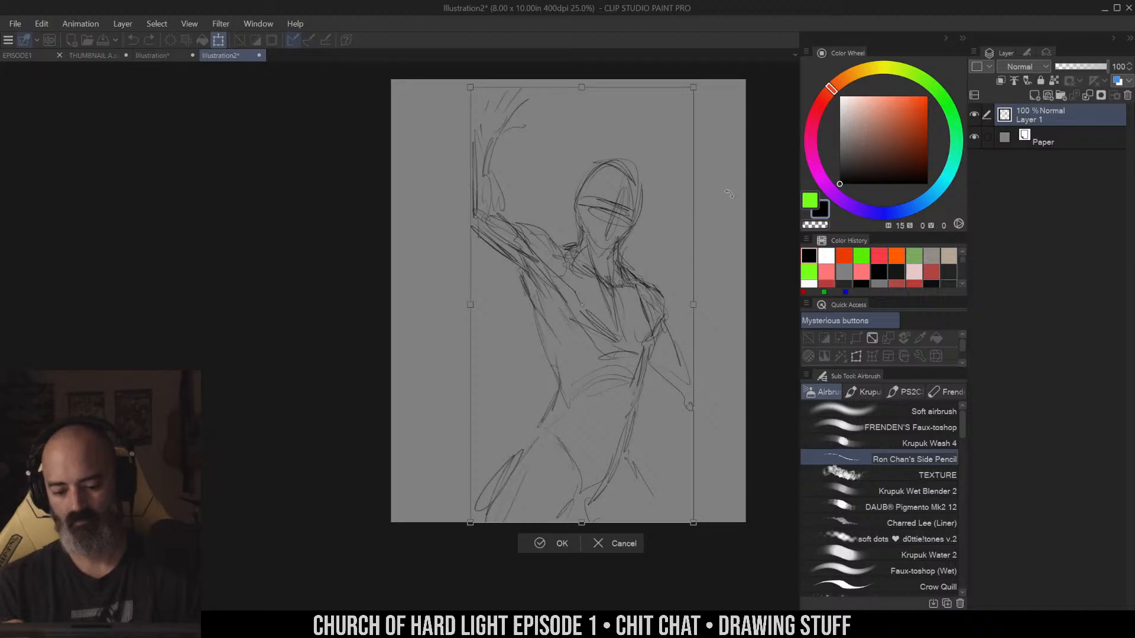
left_click_drag(692, 88, 674, 122)
left_click_drag(633, 238, 638, 211)
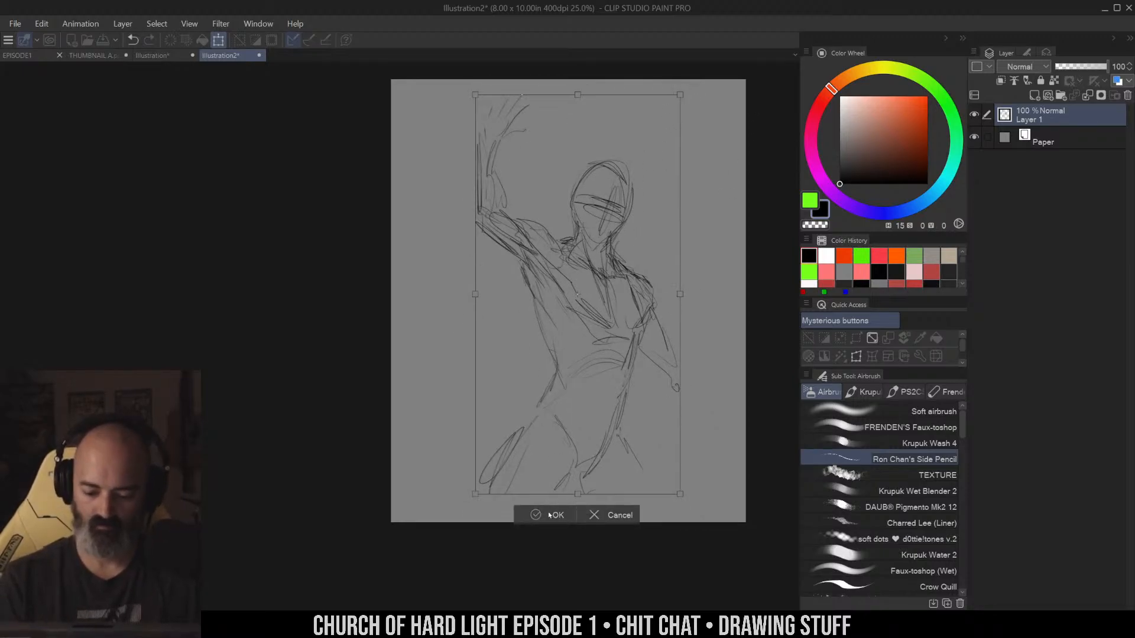
key("Return")
Add a fuller outer contour to the raised forearm, running from the wrist down past the elbow
left_click(615, 261)
left_click(667, 278)
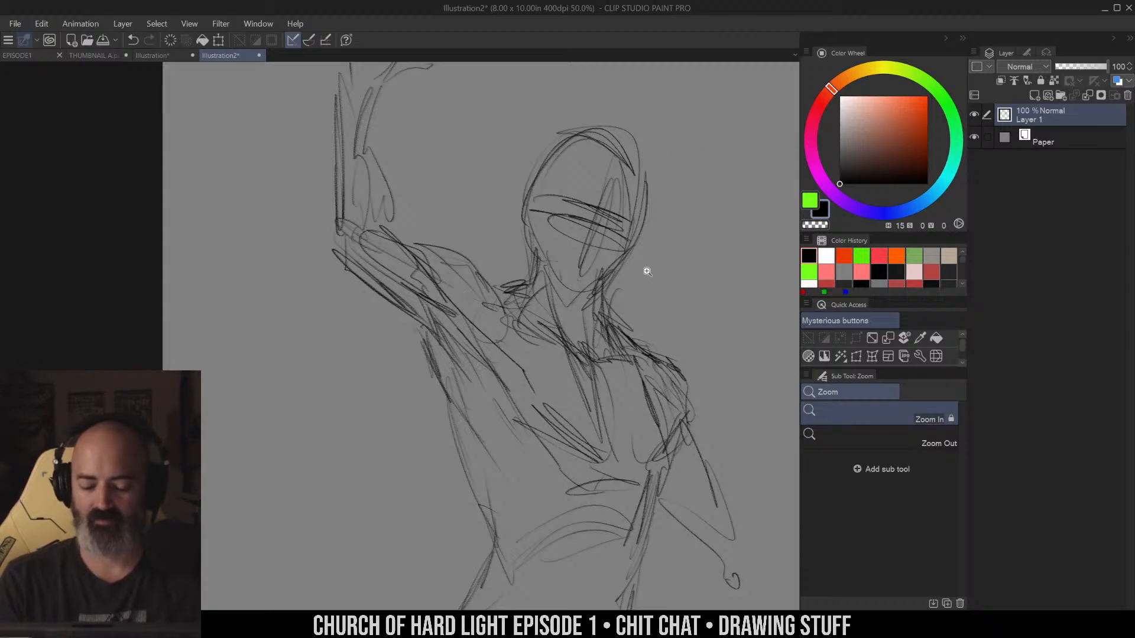
scroll(673, 248, "down", 2)
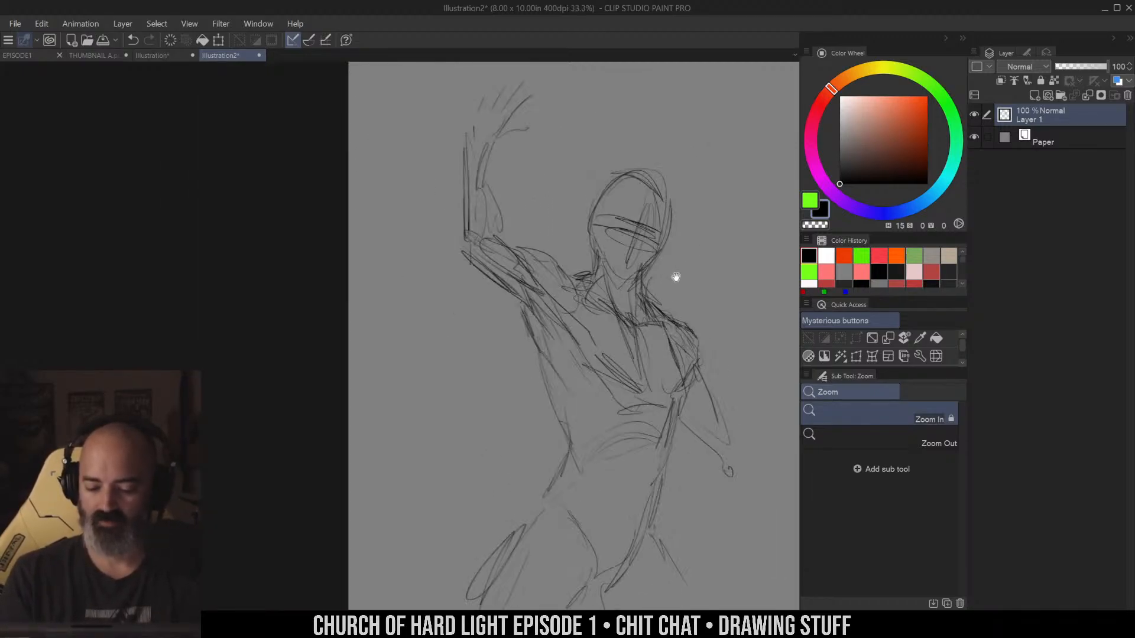
left_click_drag(676, 276, 640, 285)
left_click_drag(593, 174, 609, 228)
key("b")
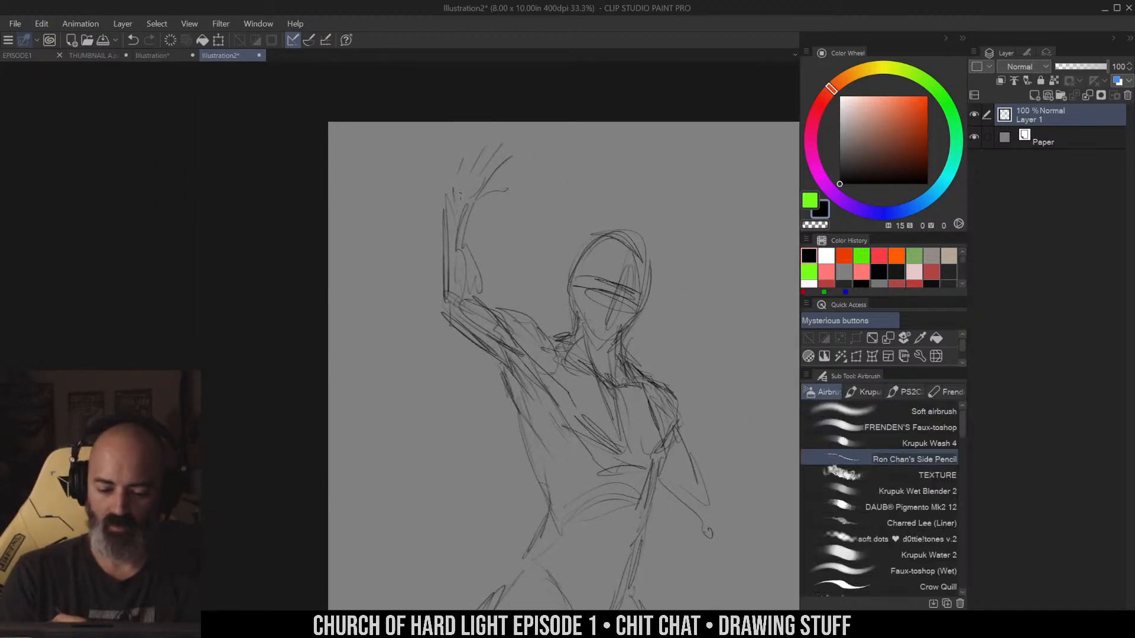
left_click_drag(458, 192, 440, 284)
left_click_drag(443, 225, 432, 316)
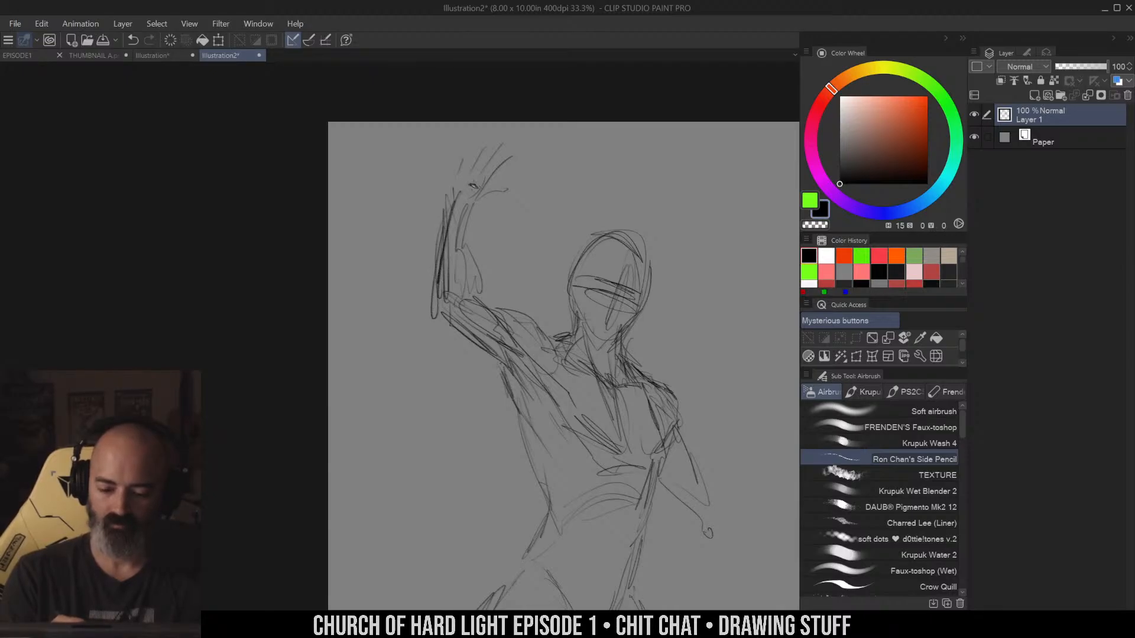
Sketch the raised hand with a thumb, a palm edge and loosely grouped fingers above the wrist
mouse_move(470, 185)
left_mouse_down()
mouse_move(482, 219)
mouse_move(512, 178)
left_mouse_up()
left_click_drag(516, 150, 477, 186)
left_click_drag(480, 143, 464, 183)
left_click_drag(484, 136, 505, 128)
left_click_drag(475, 163, 504, 157)
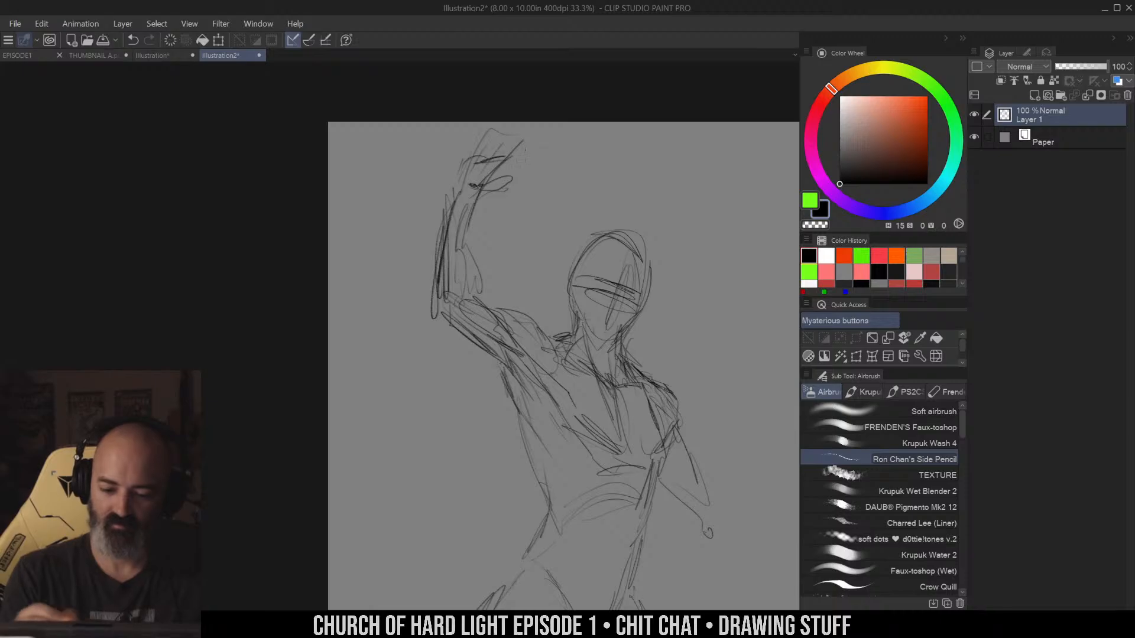
Darken the lowered upper arm and draw its bent forearm rising to a rounded hand shape
left_click_drag(686, 292, 655, 276)
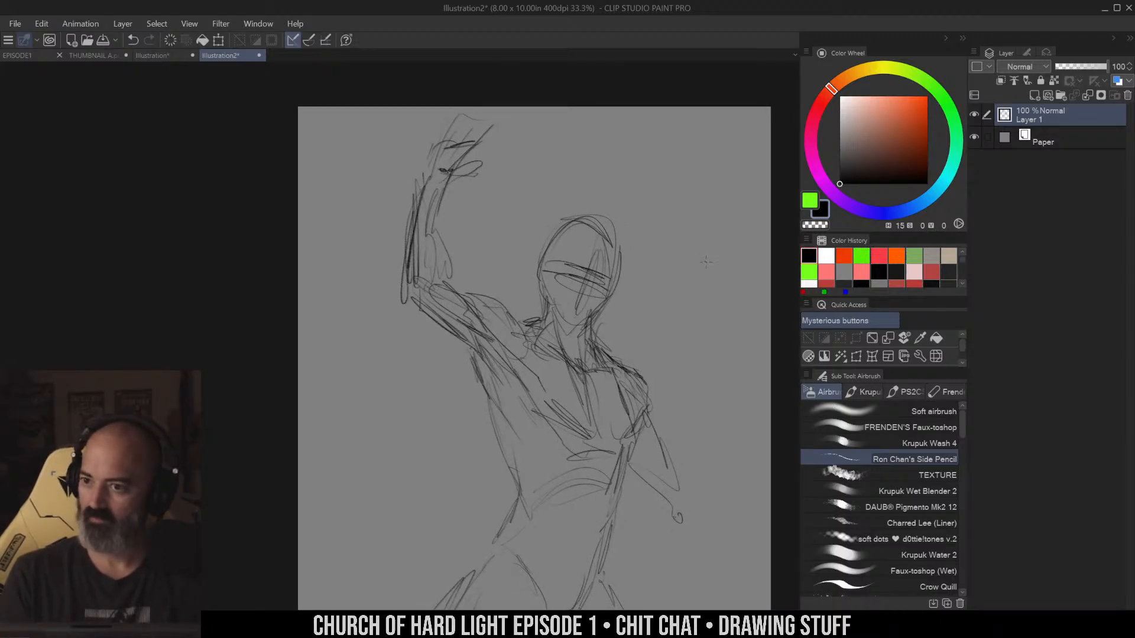
left_click_drag(637, 417, 665, 473)
mouse_move(645, 437)
left_mouse_down()
mouse_move(683, 511)
mouse_move(736, 457)
left_mouse_up()
left_click_drag(689, 500, 740, 440)
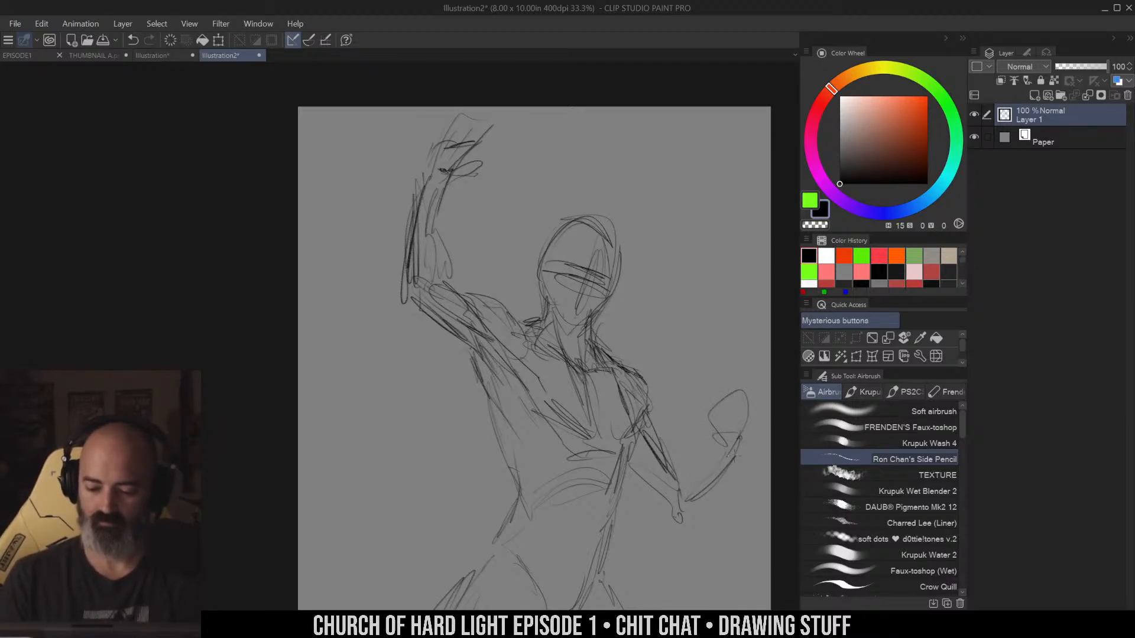
Extend the torso's side below the raised armpit and build up the rib cage with long curves from the neck and short rib strokes
left_click_drag(700, 344, 689, 286)
mouse_move(483, 346)
left_mouse_down()
mouse_move(488, 413)
mouse_move(509, 440)
left_mouse_up()
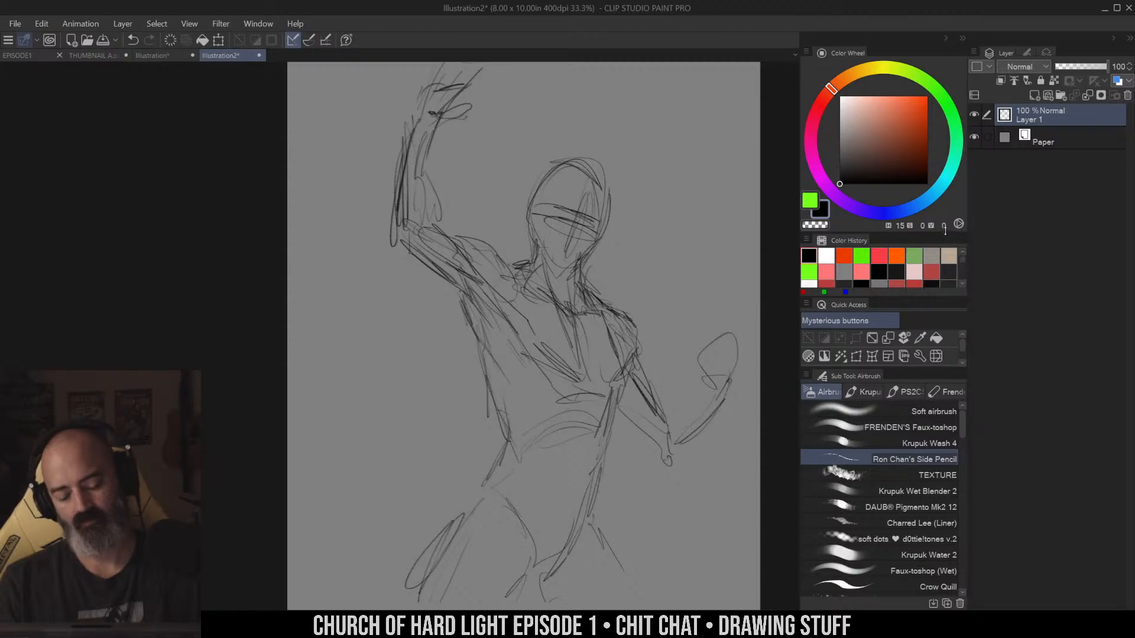
left_click_drag(479, 357, 514, 303)
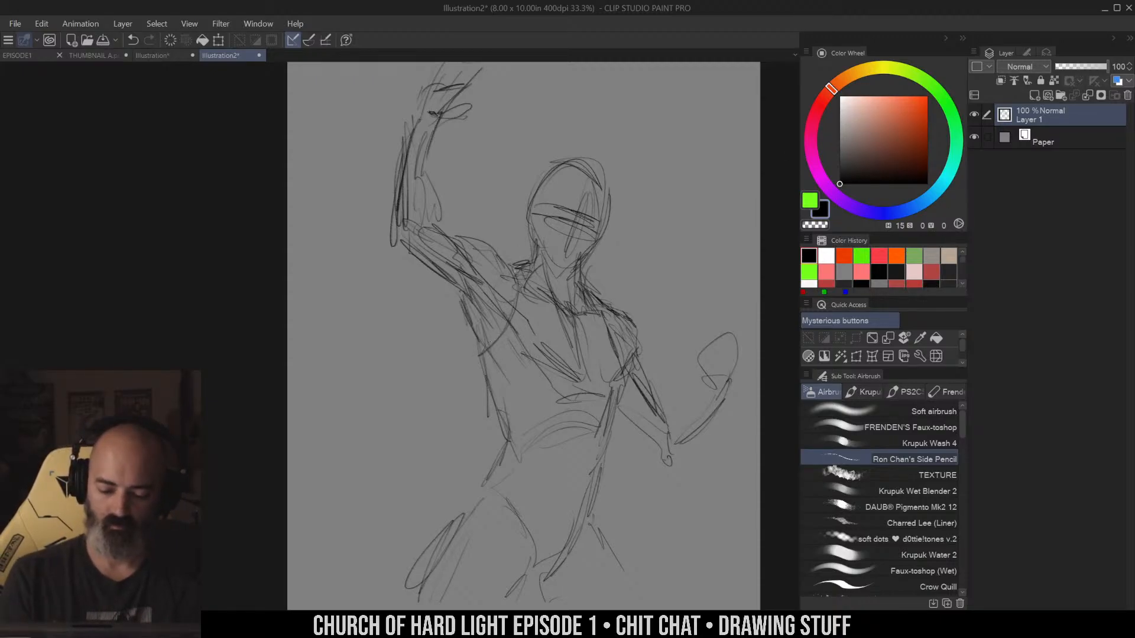
key("ctrl+z")
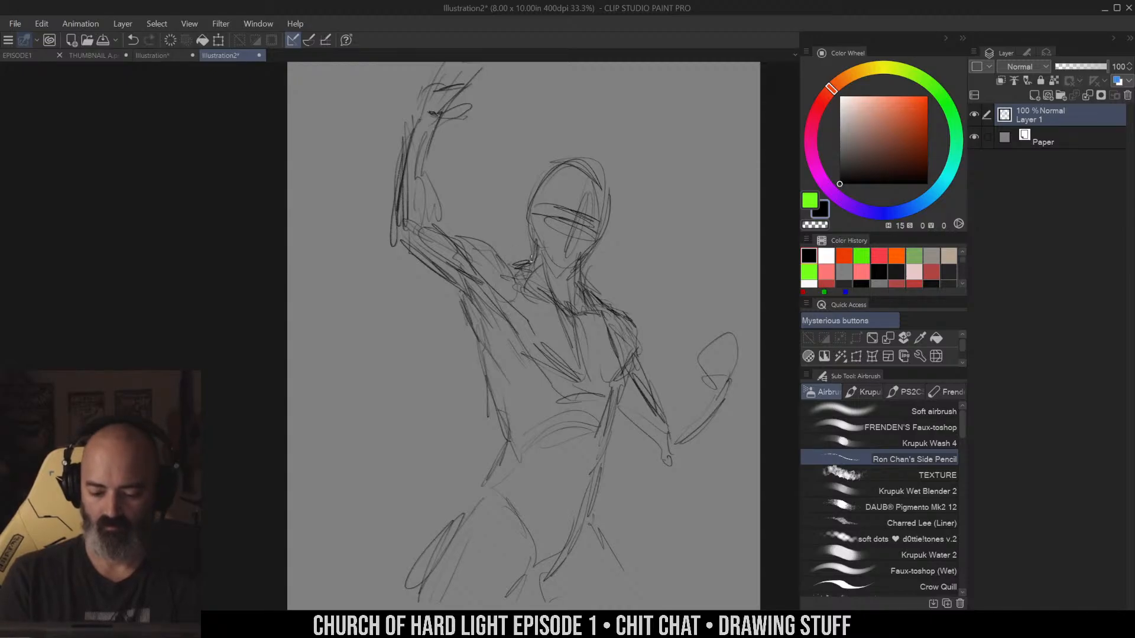
mouse_move(531, 263)
left_mouse_down()
mouse_move(492, 400)
mouse_move(532, 273)
left_mouse_up()
left_click_drag(503, 412, 537, 257)
left_click_drag(537, 257, 504, 404)
left_click_drag(548, 365, 503, 435)
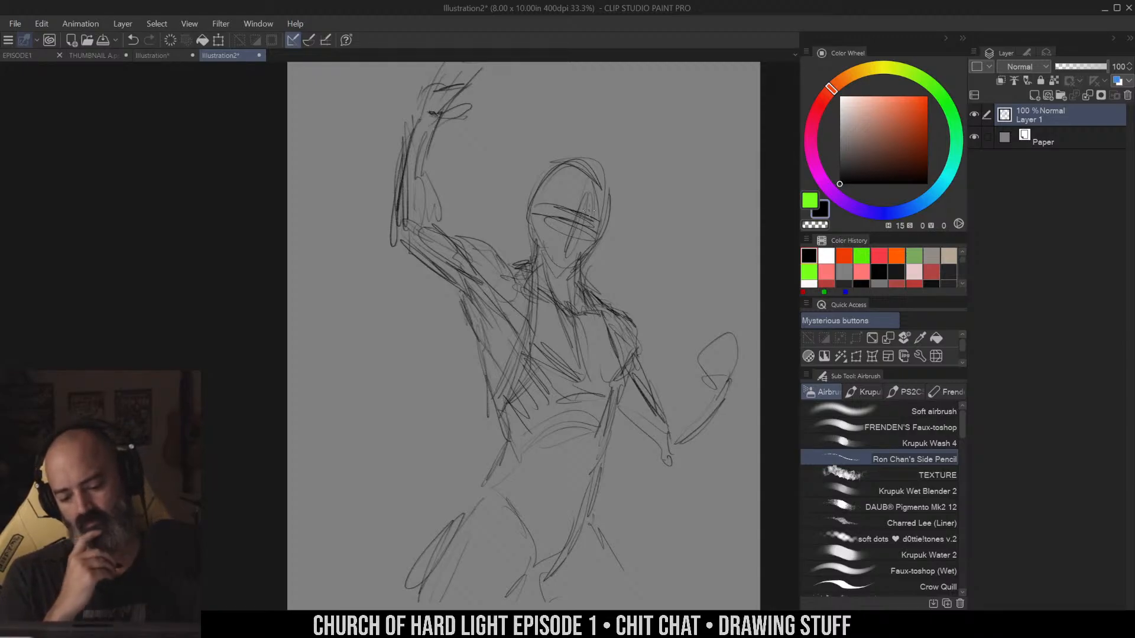
mouse_move(521, 269)
left_mouse_down()
mouse_move(523, 328)
mouse_move(503, 305)
left_mouse_up()
left_click_drag(513, 277, 495, 300)
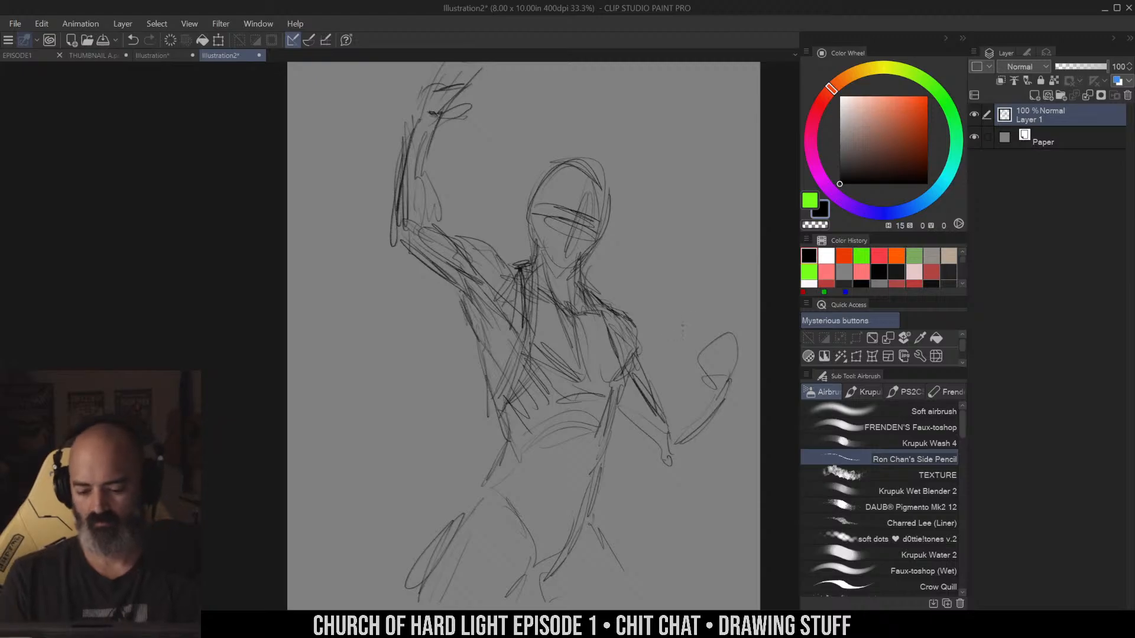
Reinforce both sides of the waist with overlapping dark strokes running down into the hips
left_click_drag(488, 465, 461, 506)
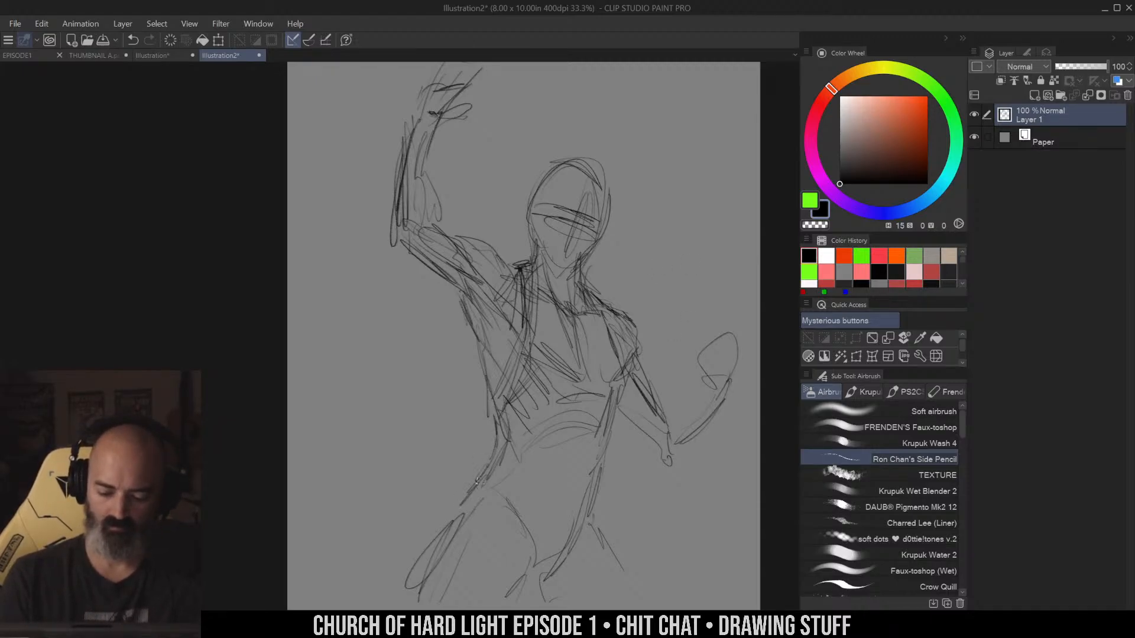
left_click_drag(491, 430, 482, 489)
left_click_drag(485, 452, 480, 481)
left_click_drag(598, 452, 591, 521)
left_click_drag(475, 492, 466, 524)
left_click_drag(484, 464, 470, 512)
left_click_drag(467, 498, 457, 531)
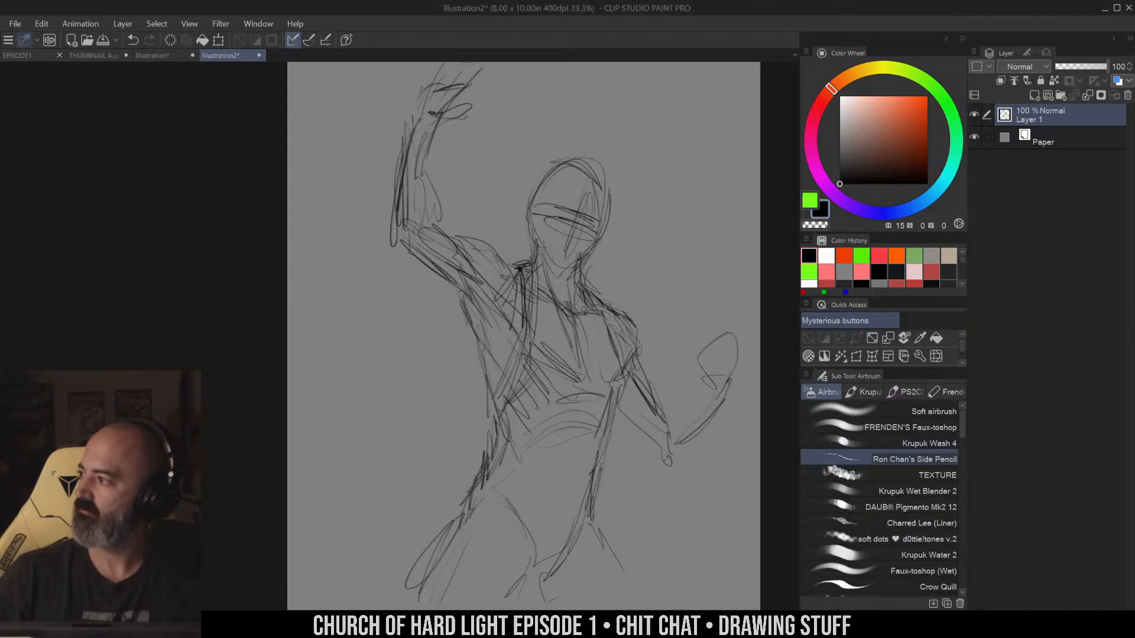
key("m")
left_click_drag(669, 231, 663, 255)
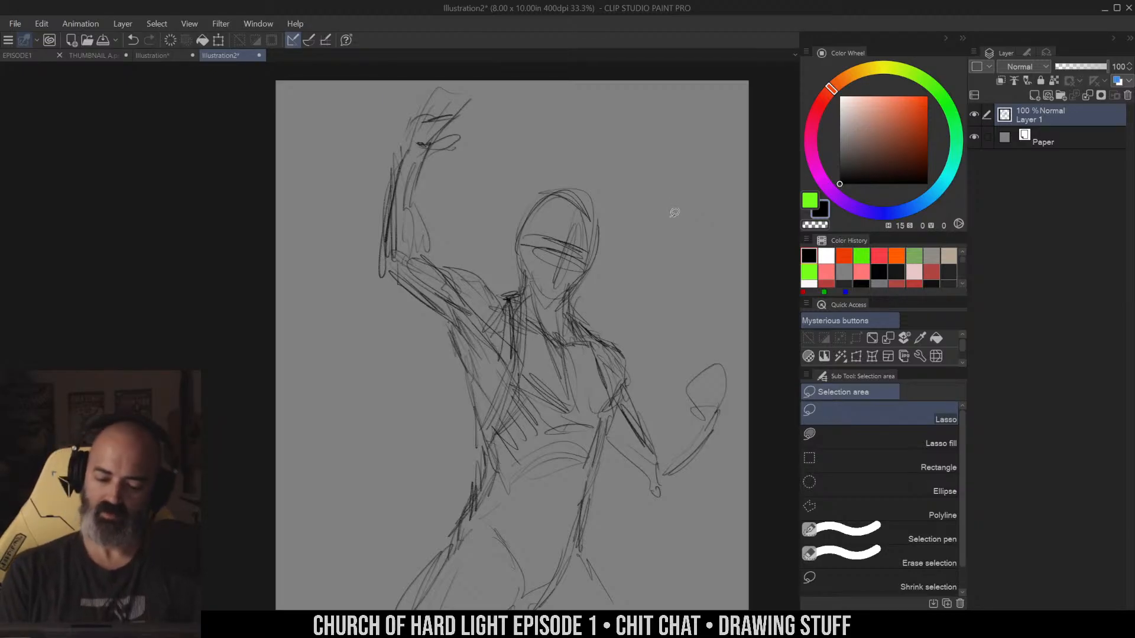
key("slash")
left_click(633, 267, "alt")
left_click(655, 261)
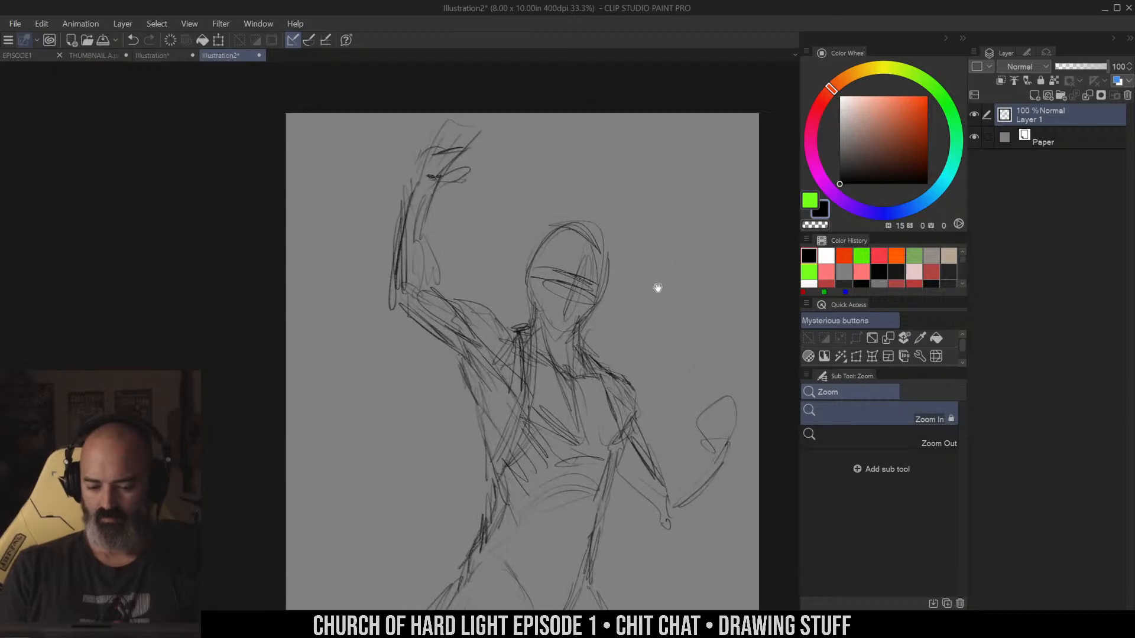
key("b")
Create a new layer above the sketch and set the drawing color to dark red with hue 356, saturation 87 and value 74
left_click(817, 108)
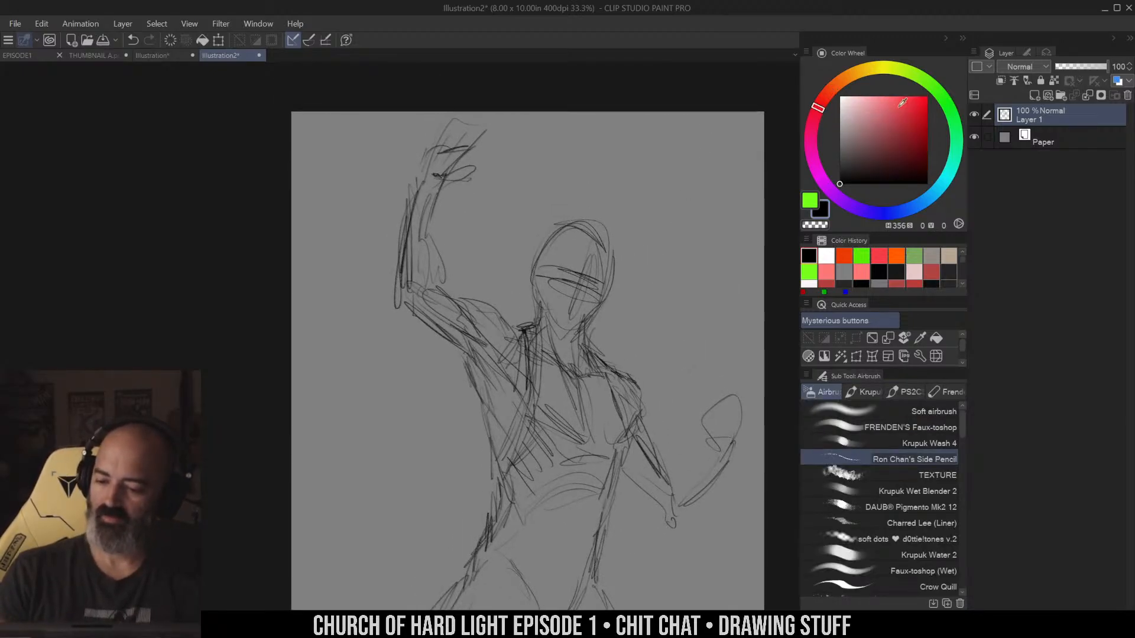
left_click_drag(901, 102, 913, 109)
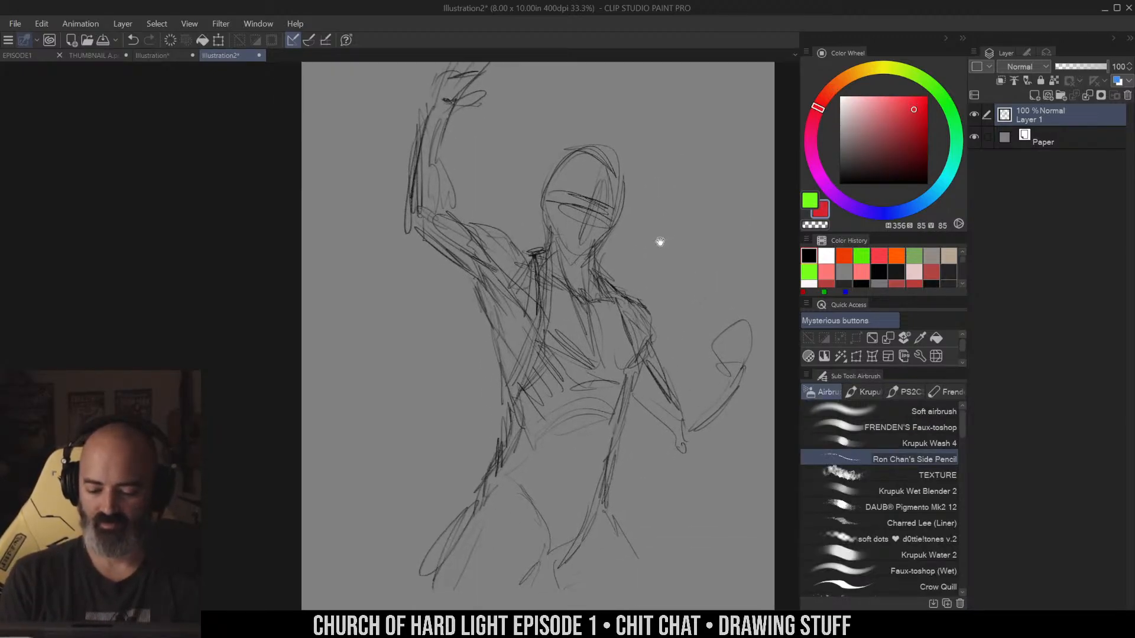
key("slash")
left_click(602, 314)
key("b")
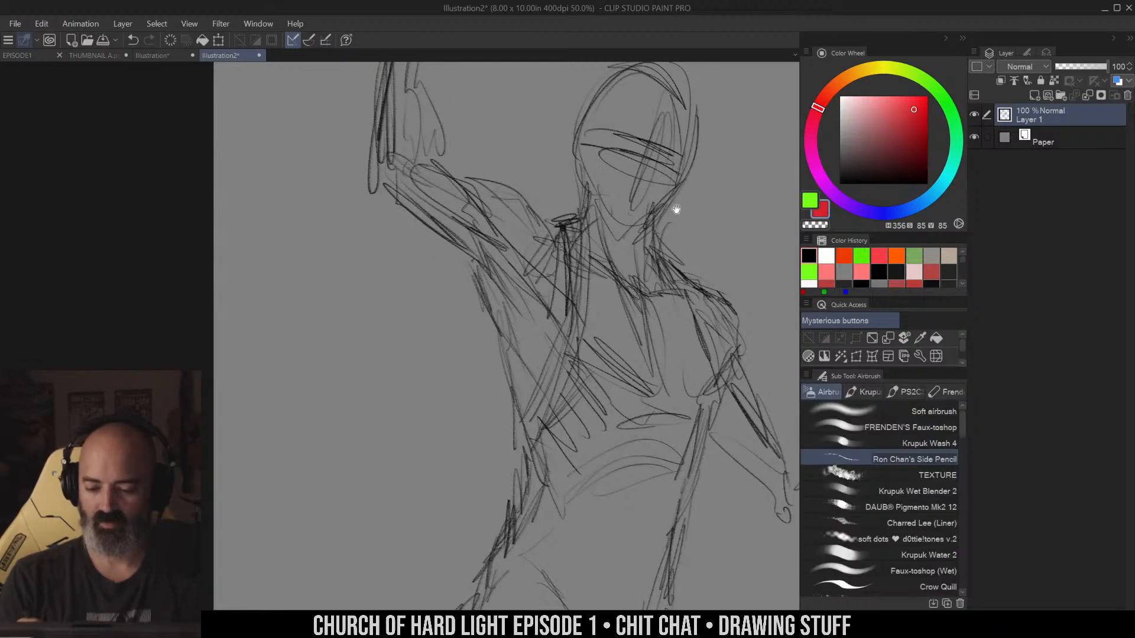
left_click_drag(674, 207, 643, 248)
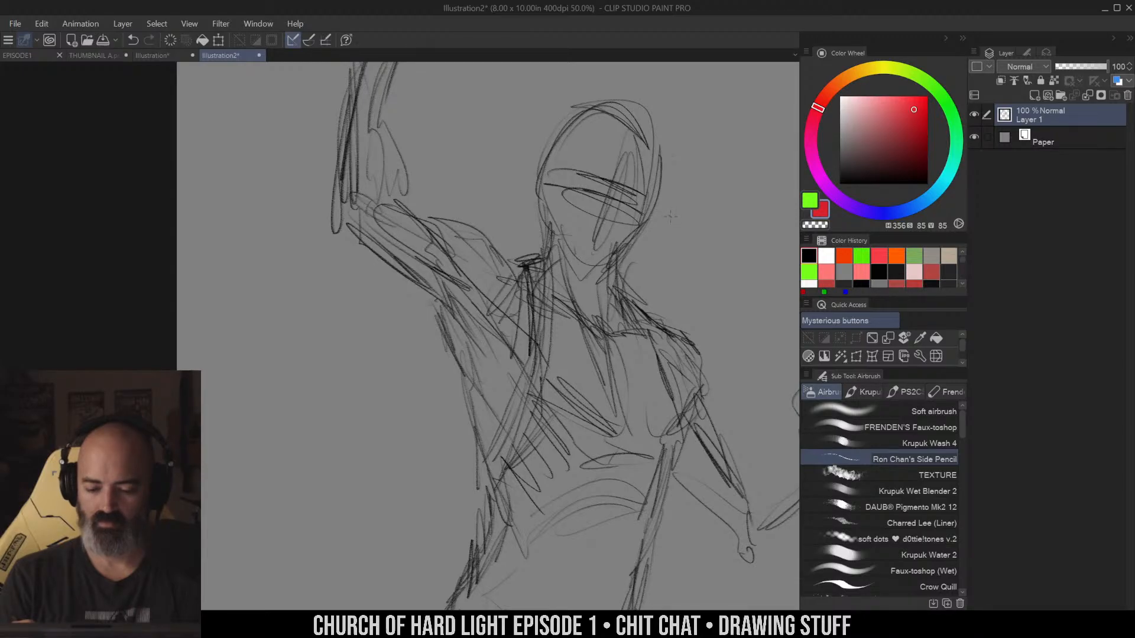
key("m")
key("ctrl+minus")
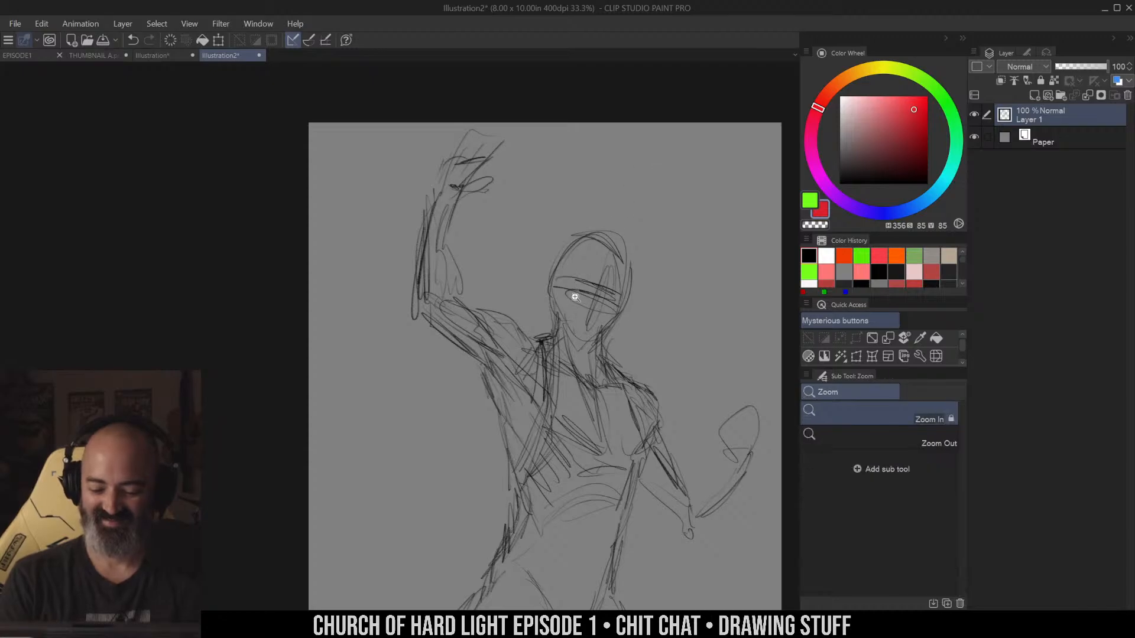
key("ctrl+plus")
left_click(1034, 95)
left_click(917, 119)
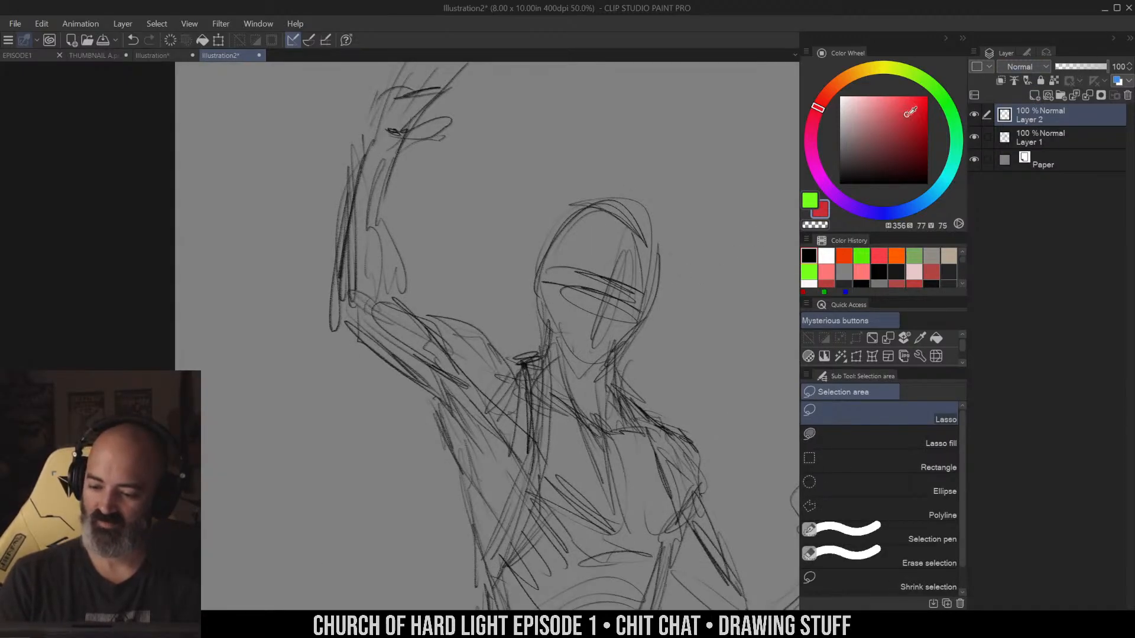
Draw the raised forearm's bone in red from the wrist to the elbow, marking the wrist and elbow joints with short strokes
left_click_drag(476, 175, 569, 215)
key("b")
mouse_move(489, 198)
left_mouse_down()
mouse_move(473, 193)
mouse_move(496, 193)
mouse_move(470, 197)
mouse_move(491, 201)
mouse_move(434, 355)
left_mouse_up()
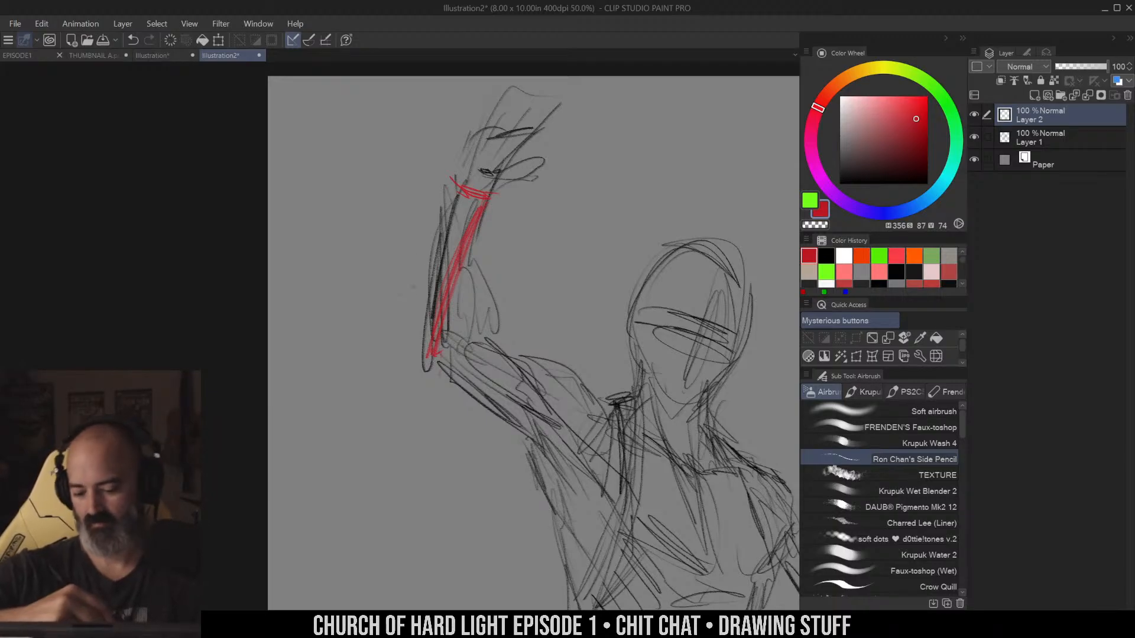
scroll(423, 247, "down", 1)
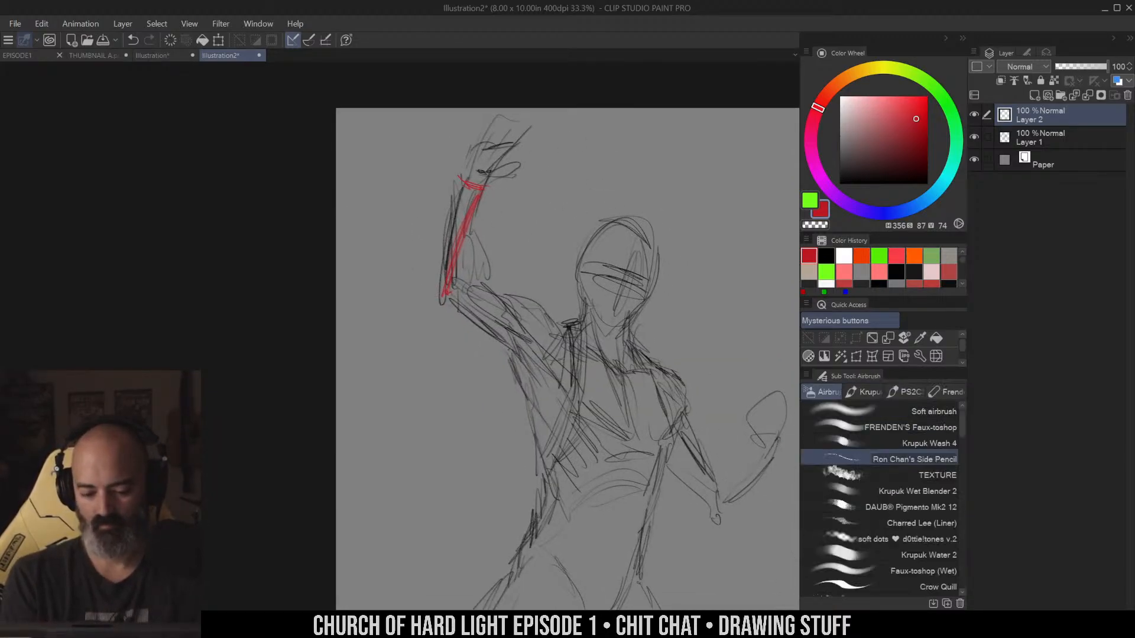
left_click_drag(467, 273, 447, 305)
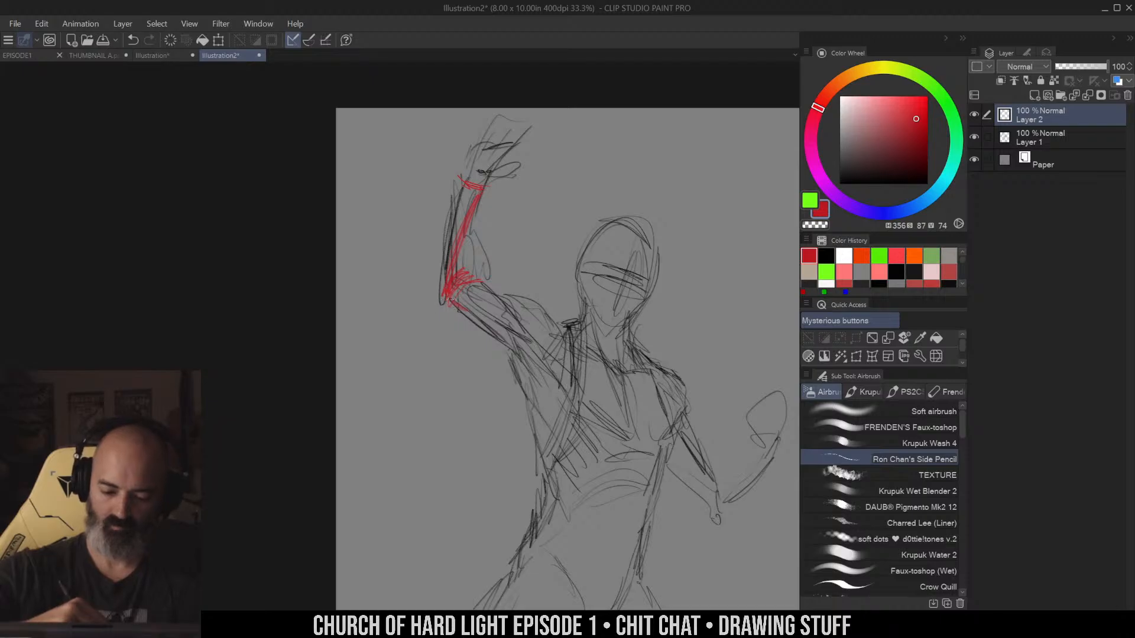
Trace the raised upper arm's bone in red to the shoulder and outline a triangular shoulder blade down across the upper ribs
mouse_move(450, 300)
left_mouse_down()
mouse_move(517, 353)
mouse_move(541, 356)
mouse_move(576, 327)
left_mouse_up()
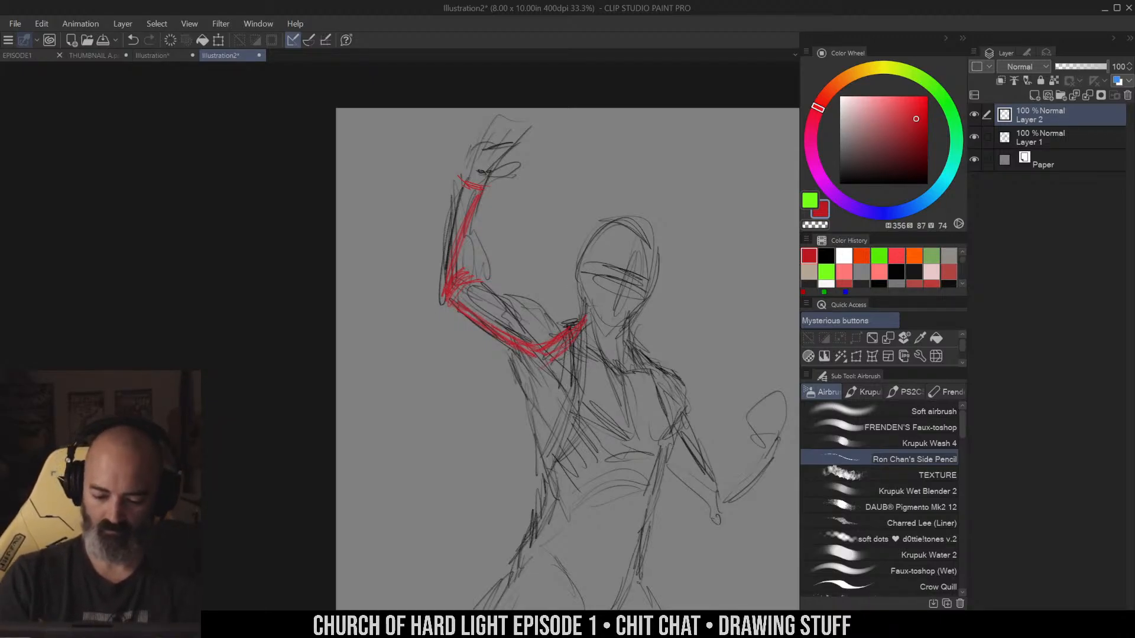
left_click_drag(524, 354, 561, 390)
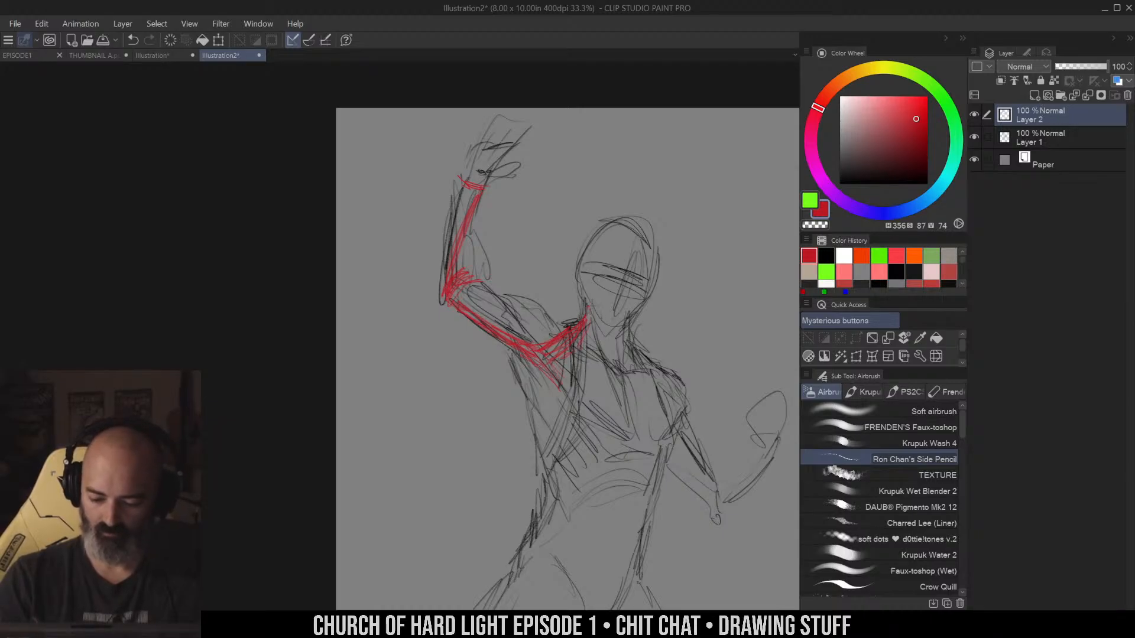
left_click_drag(585, 334, 600, 419)
mouse_move(590, 359)
left_mouse_down()
mouse_move(597, 404)
mouse_move(541, 407)
left_mouse_up()
mouse_move(571, 358)
left_mouse_down()
mouse_move(551, 379)
mouse_move(562, 376)
left_mouse_up()
mouse_move(593, 357)
left_mouse_down()
mouse_move(574, 428)
mouse_move(590, 432)
left_mouse_up()
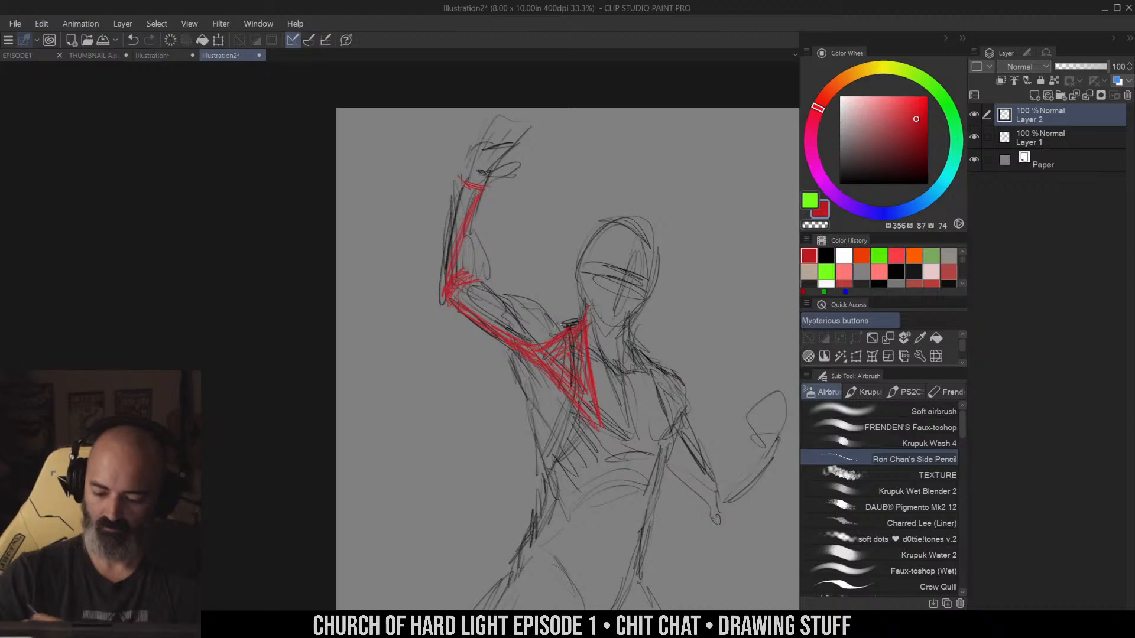
Undo all the red bone strokes on Layer 2
left_click_drag(573, 384, 551, 463)
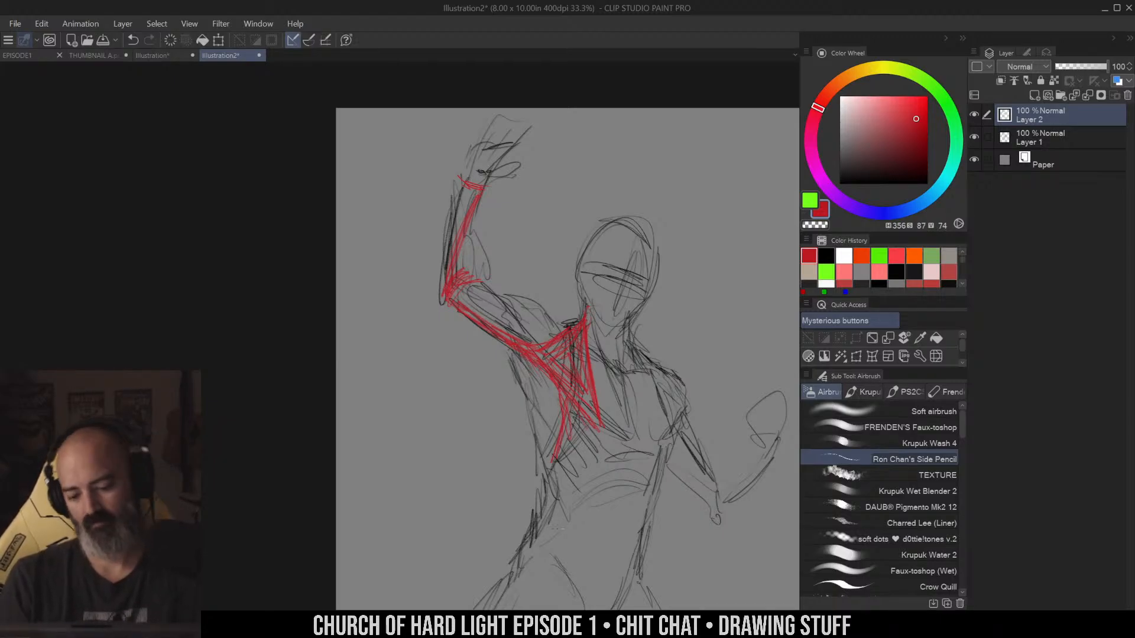
key("ctrl+space")
scroll(626, 373, "down", 4)
scroll(618, 385, "up", 4)
key("ctrl+z")
key("ctrl+z")
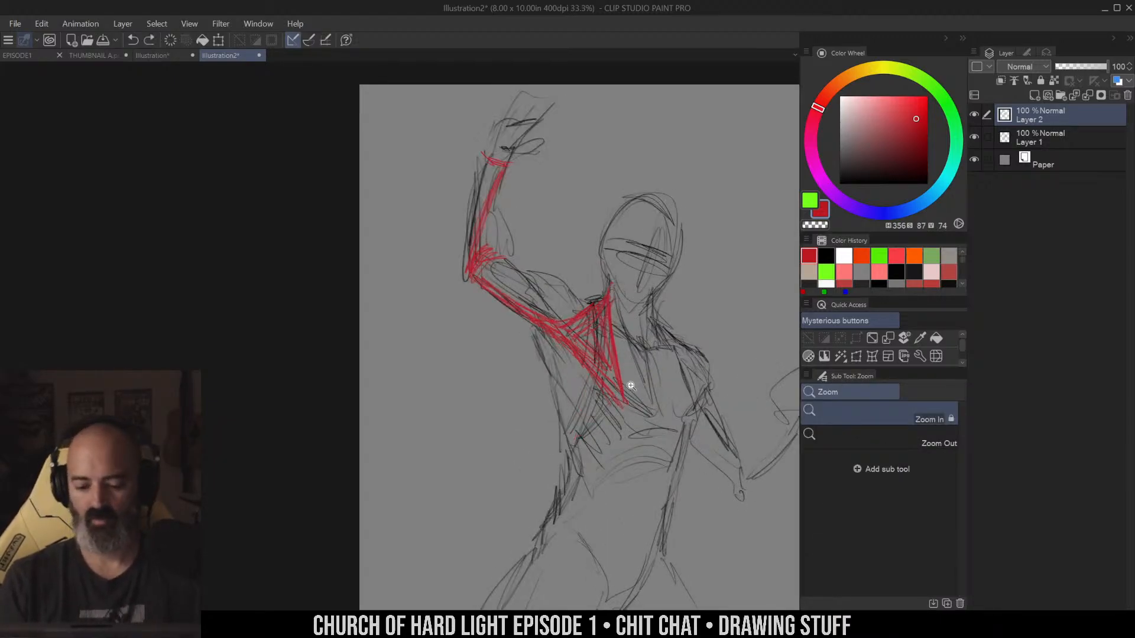
key("ctrl+z")
key("ctrl+z")
key("ctrl+z")
key("ctrl+z")
key("ctrl+z")
key("ctrl+z")
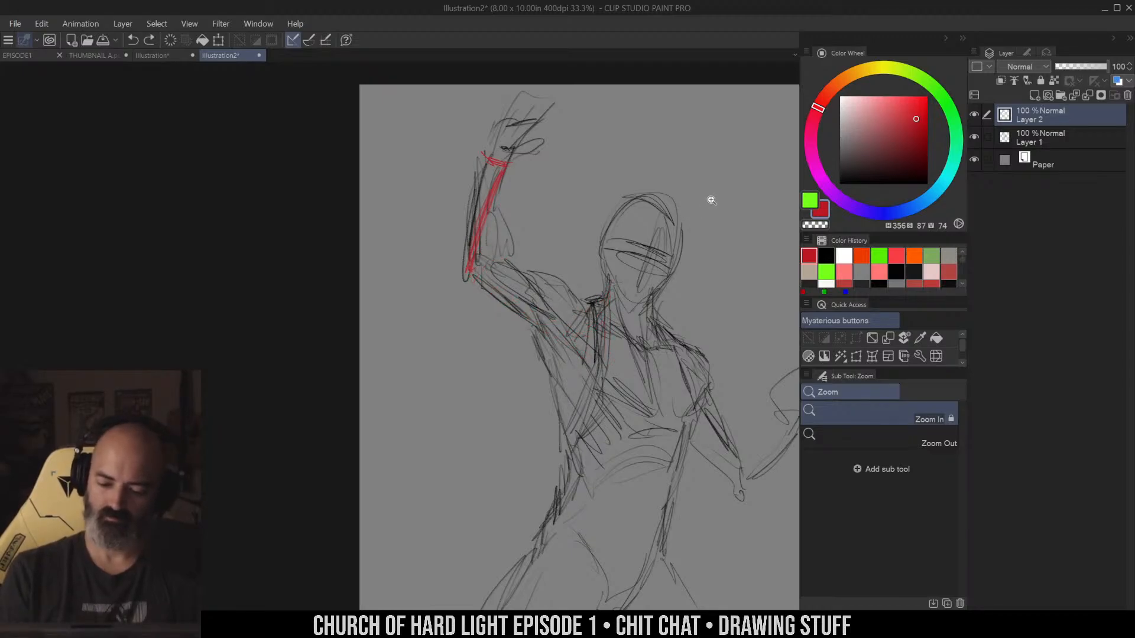
key("ctrl+z")
key("ctrl+z")
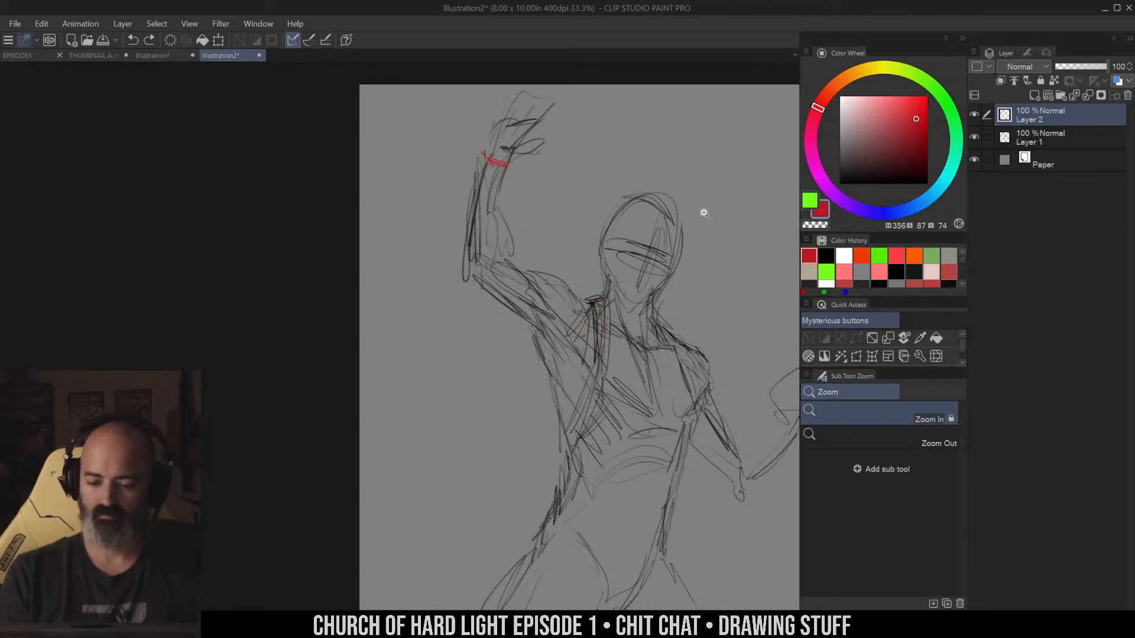
key("ctrl+z")
left_click_drag(696, 219, 664, 230)
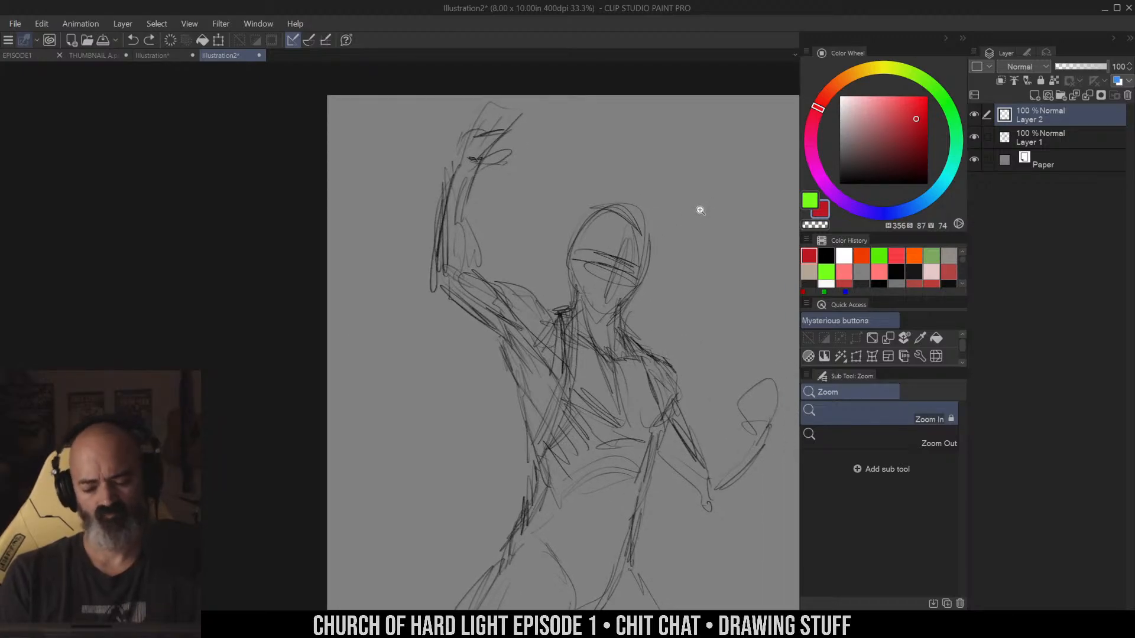
Select the whole canvas and clear the raised-arm figure sketch from Layer 1
key("m")
key("ctrl+a")
key("alt+bracketleft")
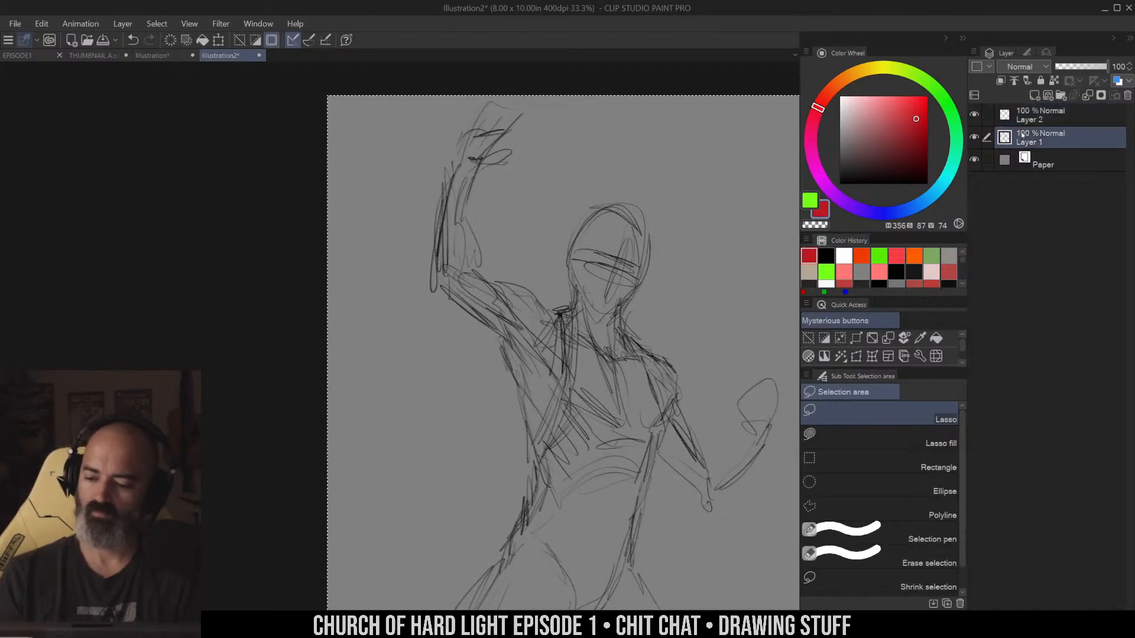
key("Delete")
left_click_drag(695, 212, 670, 191)
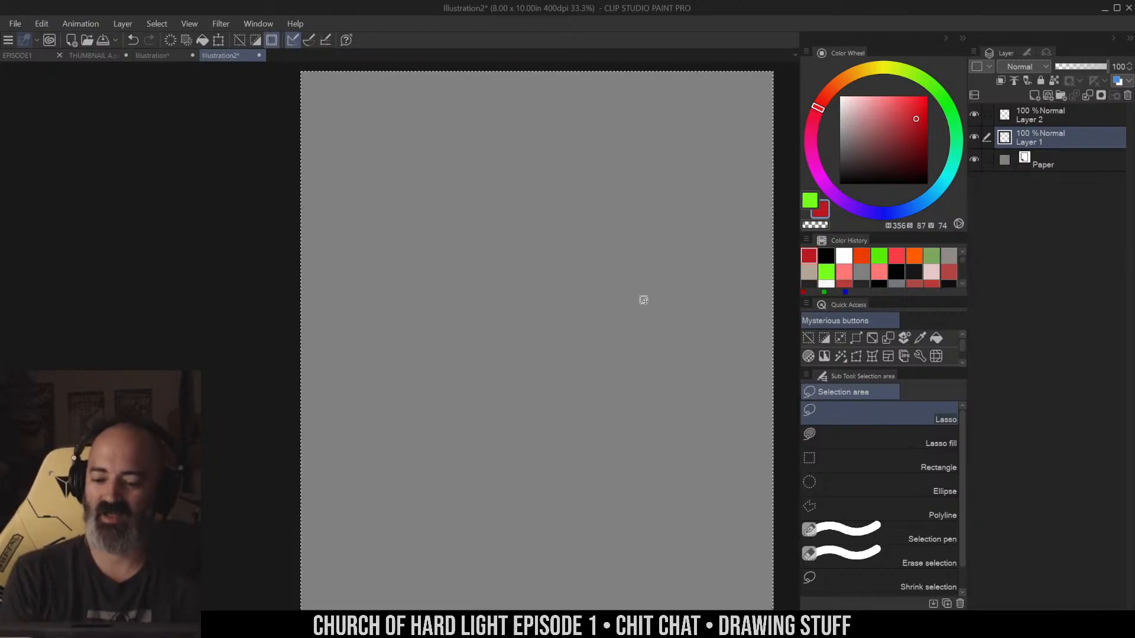
Set the drawing color to black with saturation 0 and value 0, and deselect the canvas
left_click_drag(866, 147, 840, 184)
left_click(725, 302, "ctrl+alt")
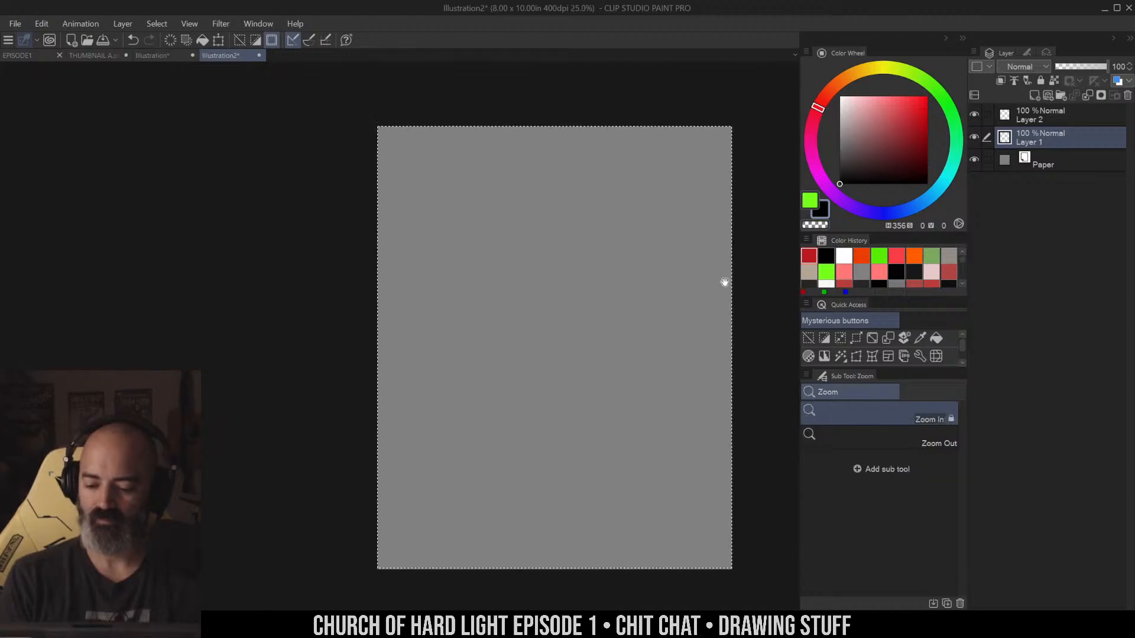
key("ctrl+d")
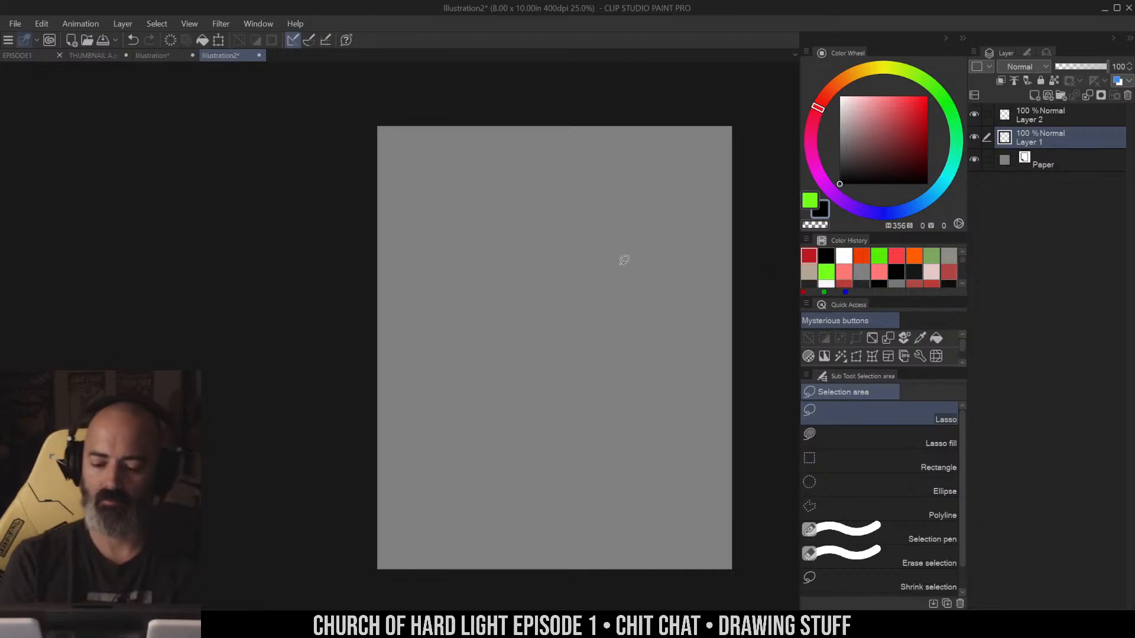
left_click_drag(638, 248, 677, 205)
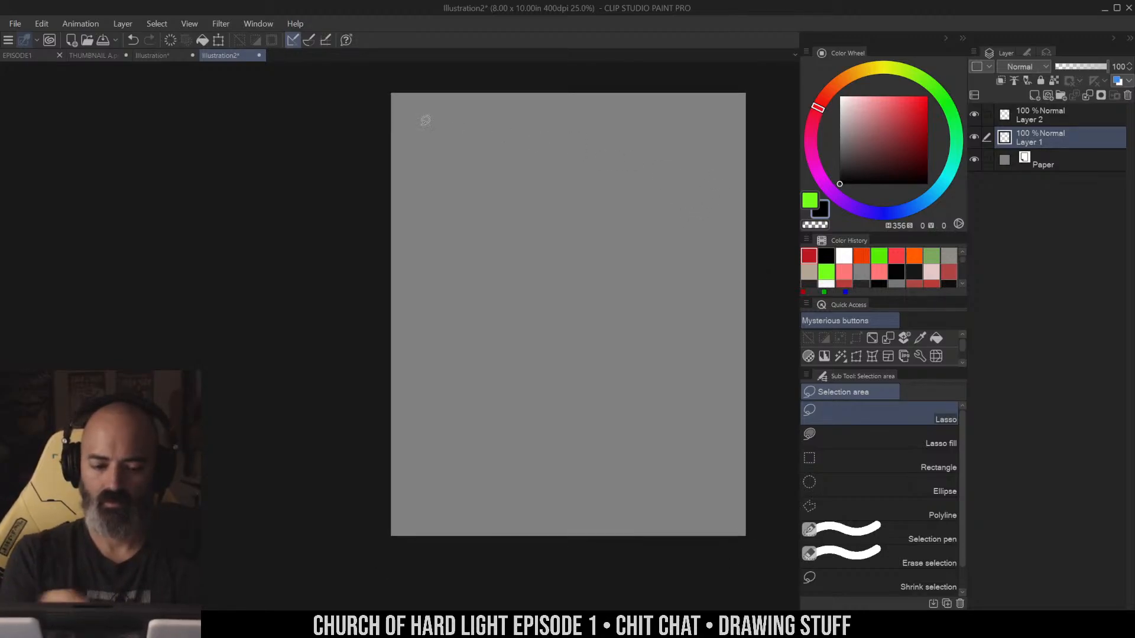
Close Illustration2 and the kitten Illustration without saving, and close THUMBNAIL A.psd as well
left_click(259, 55)
left_click(582, 237)
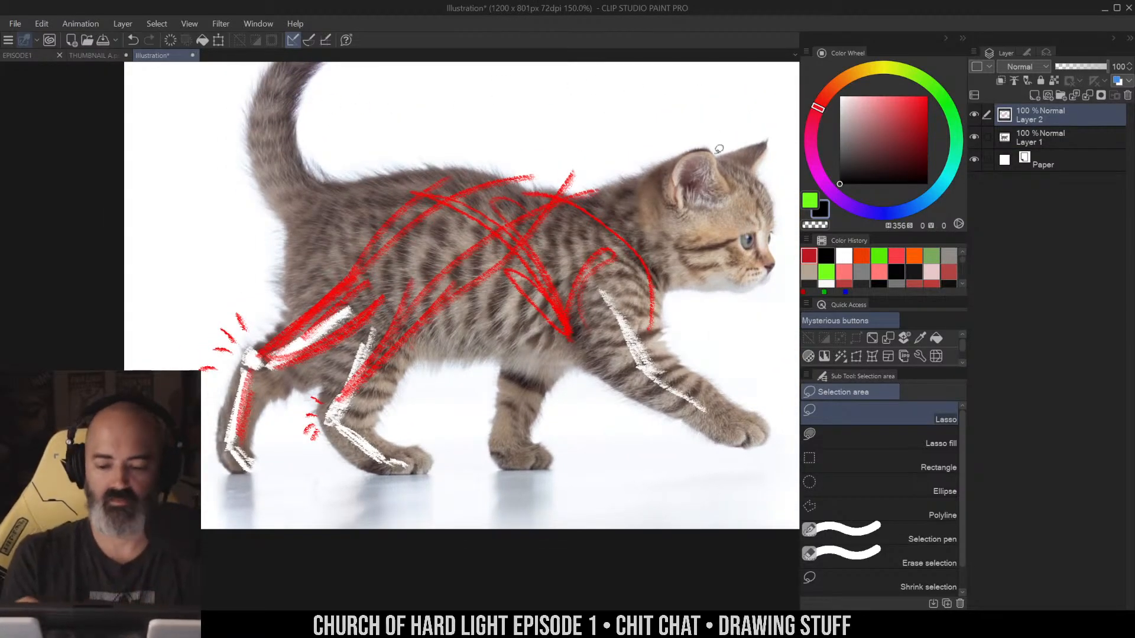
left_click(192, 55)
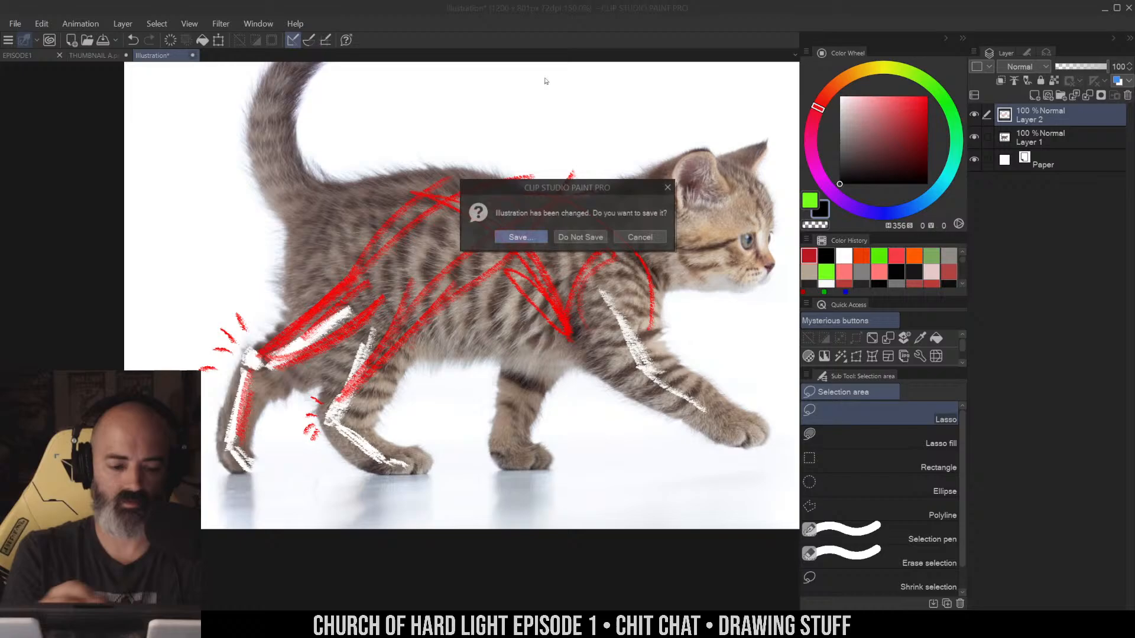
left_click(580, 237)
key("m")
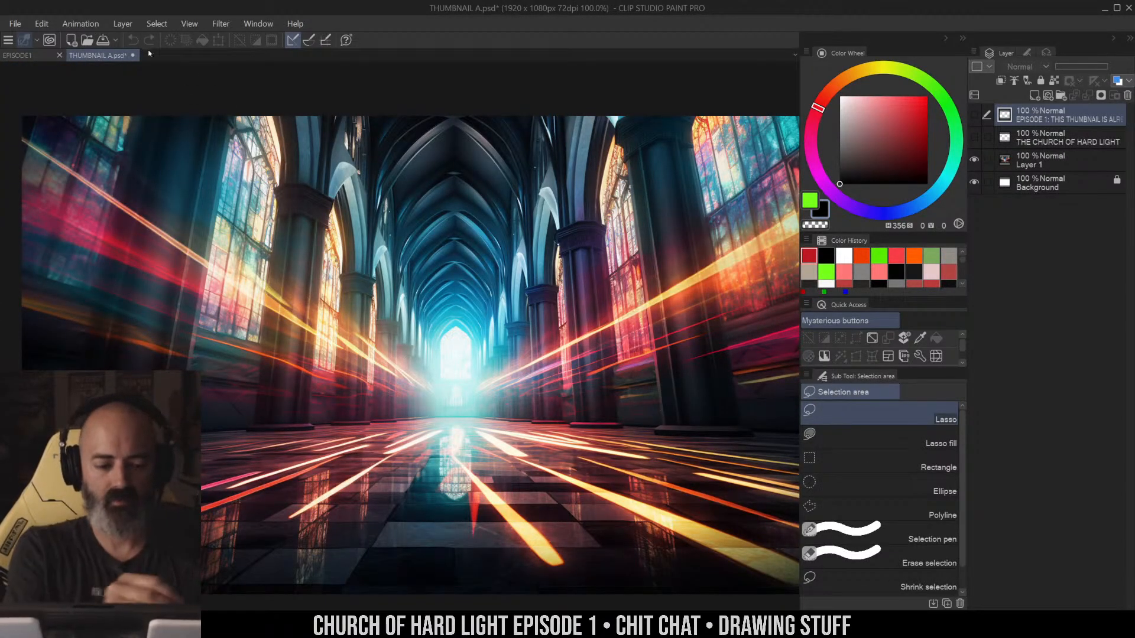
key("ctrl+w")
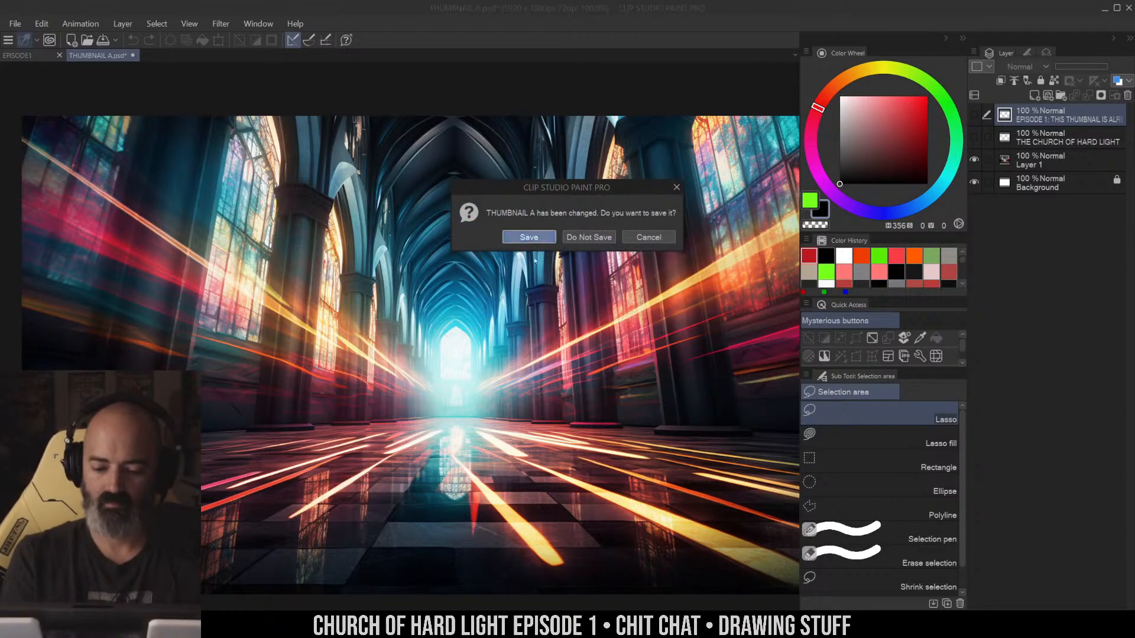
key("Return")
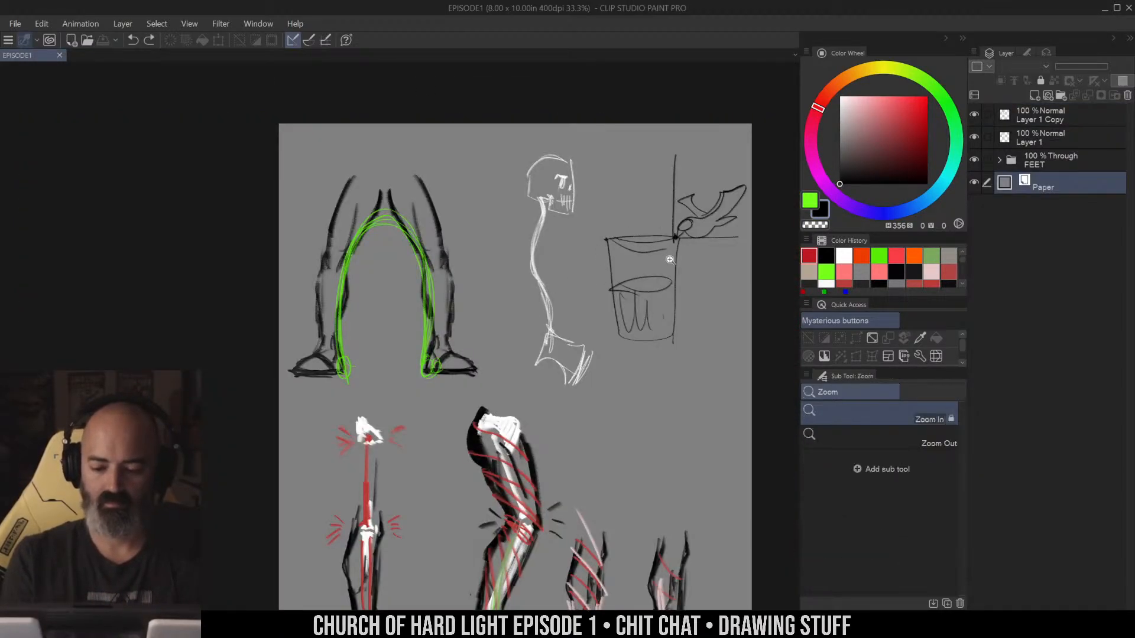
Create a new color illustration, 8.00 × 10.00 in at 400 dpi
left_click(679, 264, "alt")
left_click_drag(706, 271, 687, 197)
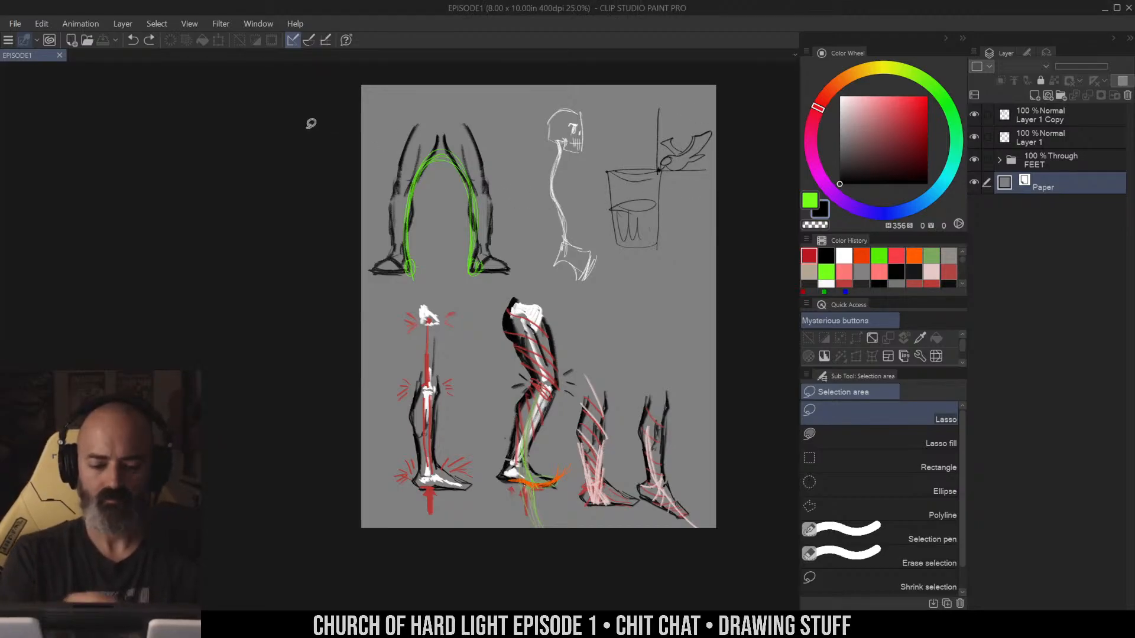
left_click(14, 24)
left_click(37, 40)
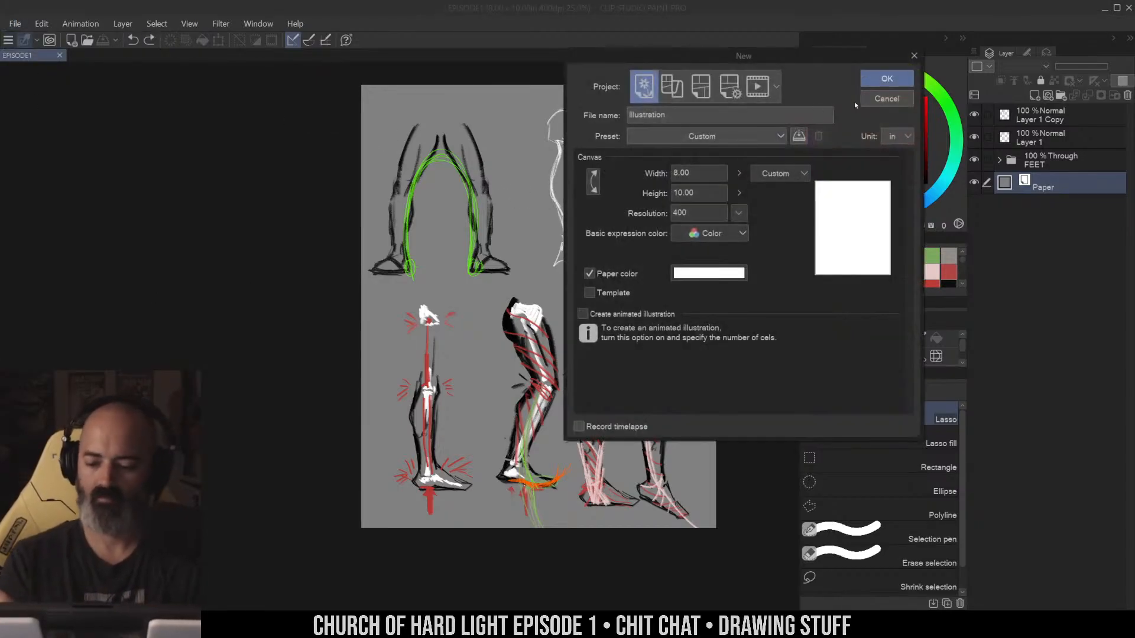
left_click(893, 77)
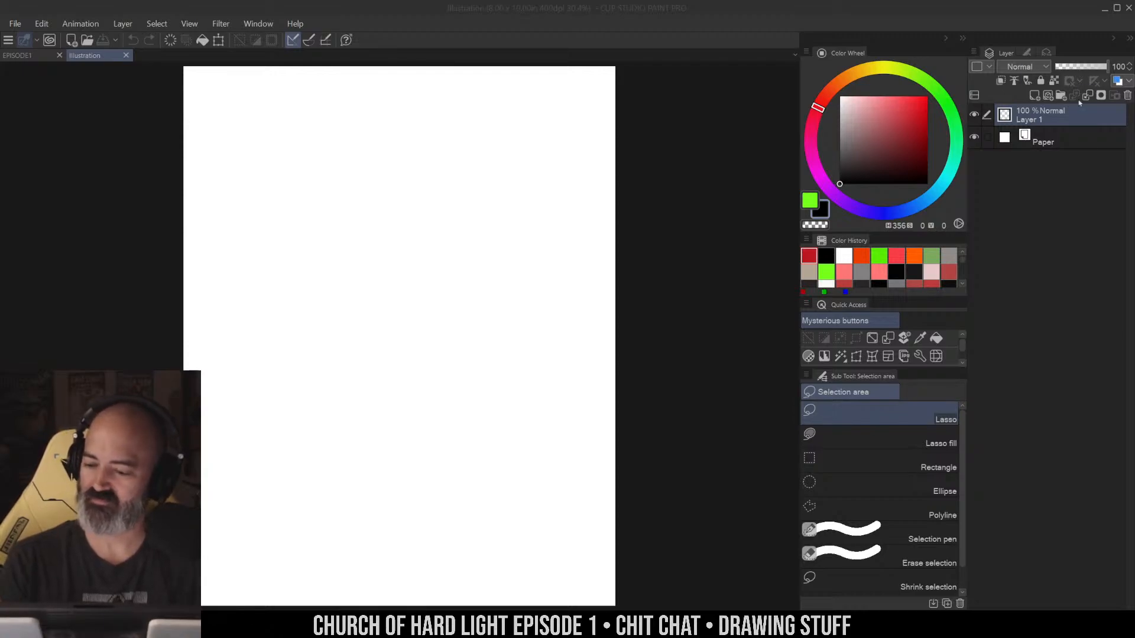
Change the Paper layer's color to neutral gray with hue 0, saturation 0 and value 50
double_click(1005, 142)
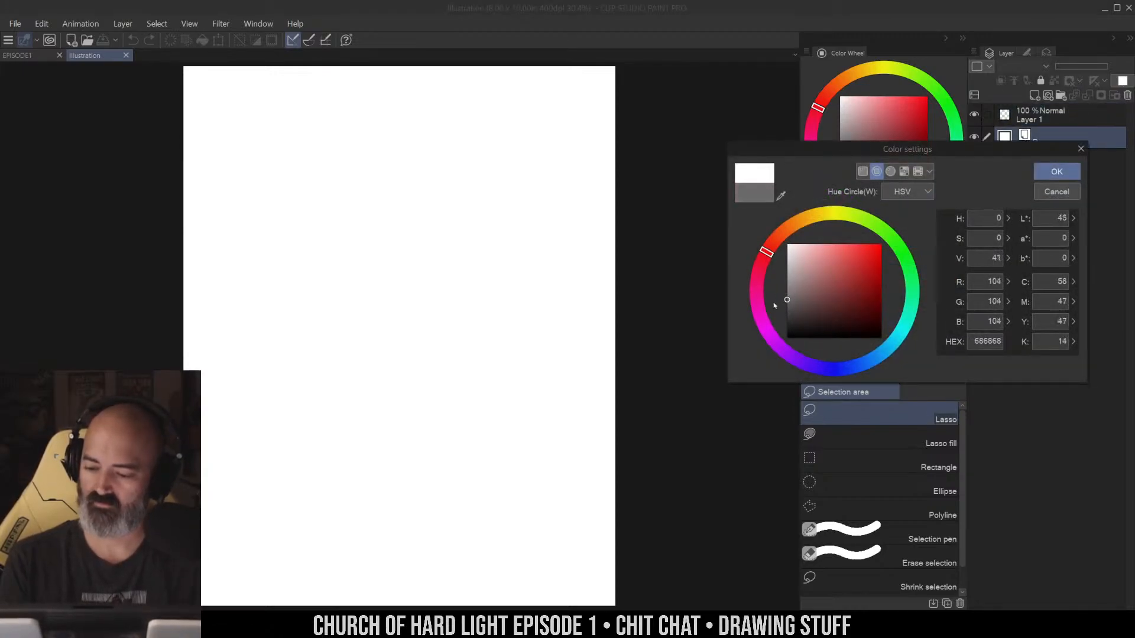
left_click(993, 257)
type("50")
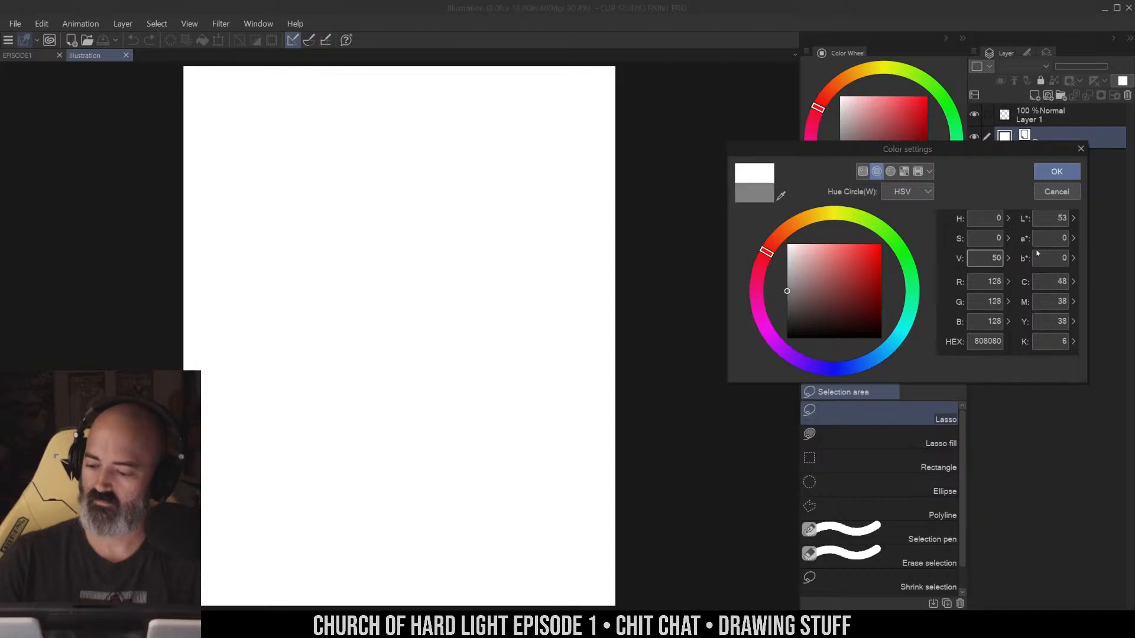
key("Return")
left_click_drag(593, 233, 742, 230)
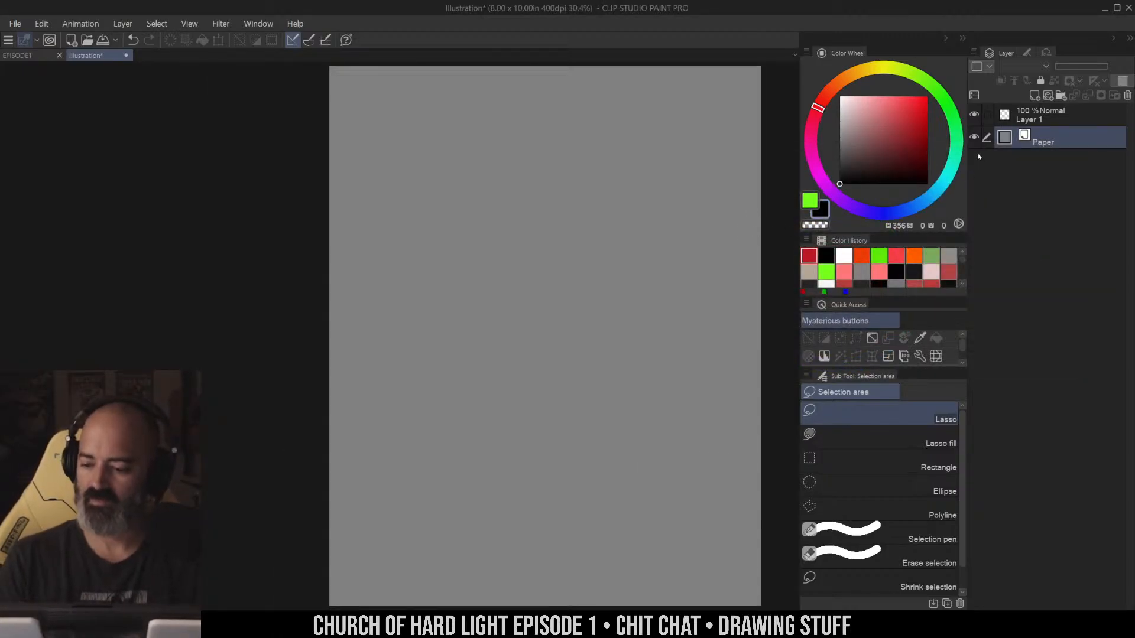
Sketch an upright egg-shaped outline in the upper middle of Layer 1 with Ron Chan's Side Pencil in black
key("b")
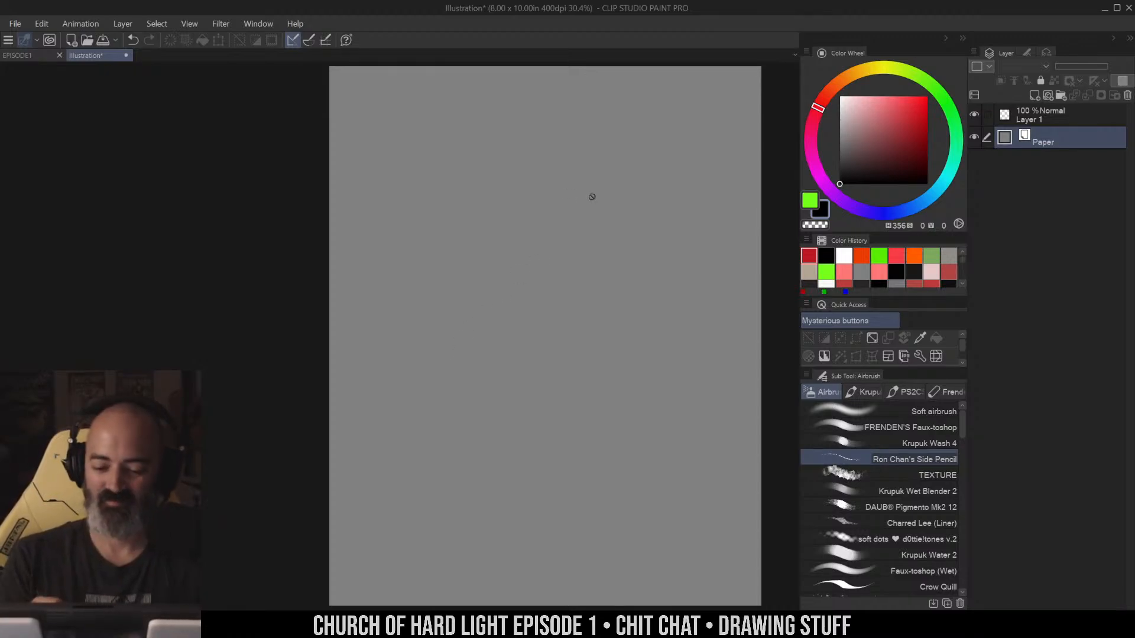
key("alt+bracketright")
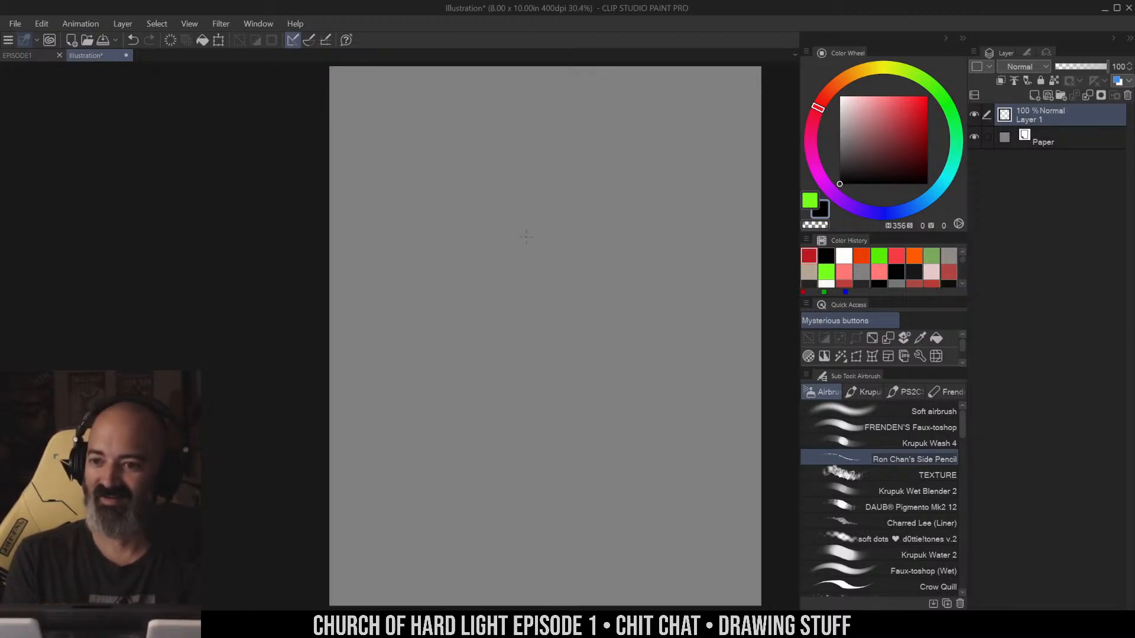
left_click_drag(668, 190, 603, 208)
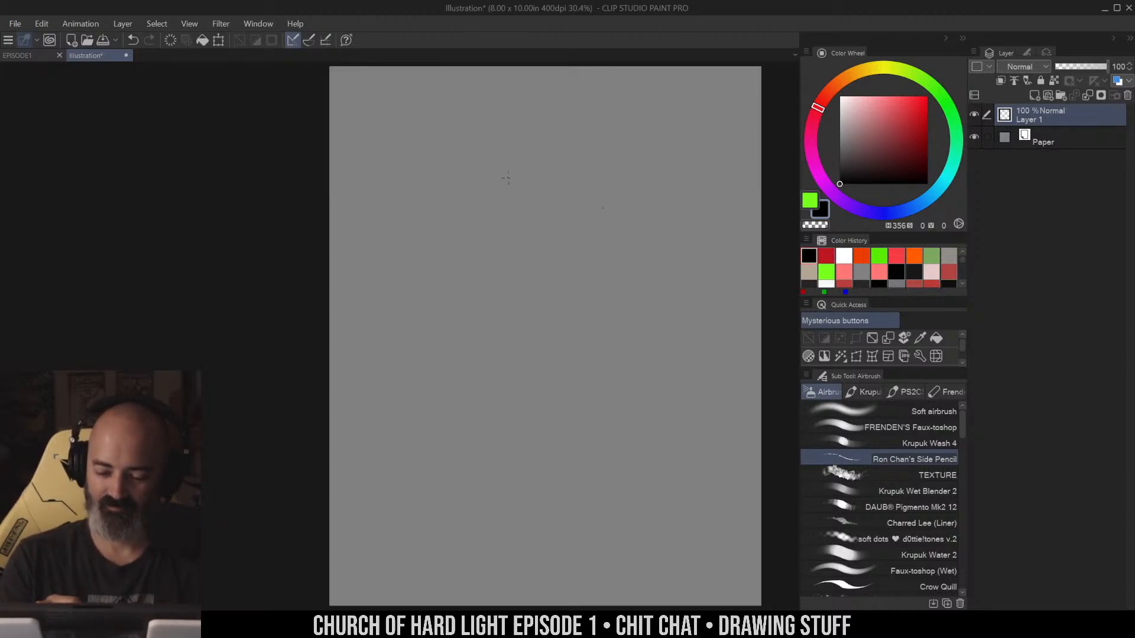
mouse_move(500, 168)
left_mouse_down()
mouse_move(551, 167)
mouse_move(473, 261)
mouse_move(525, 338)
left_mouse_up()
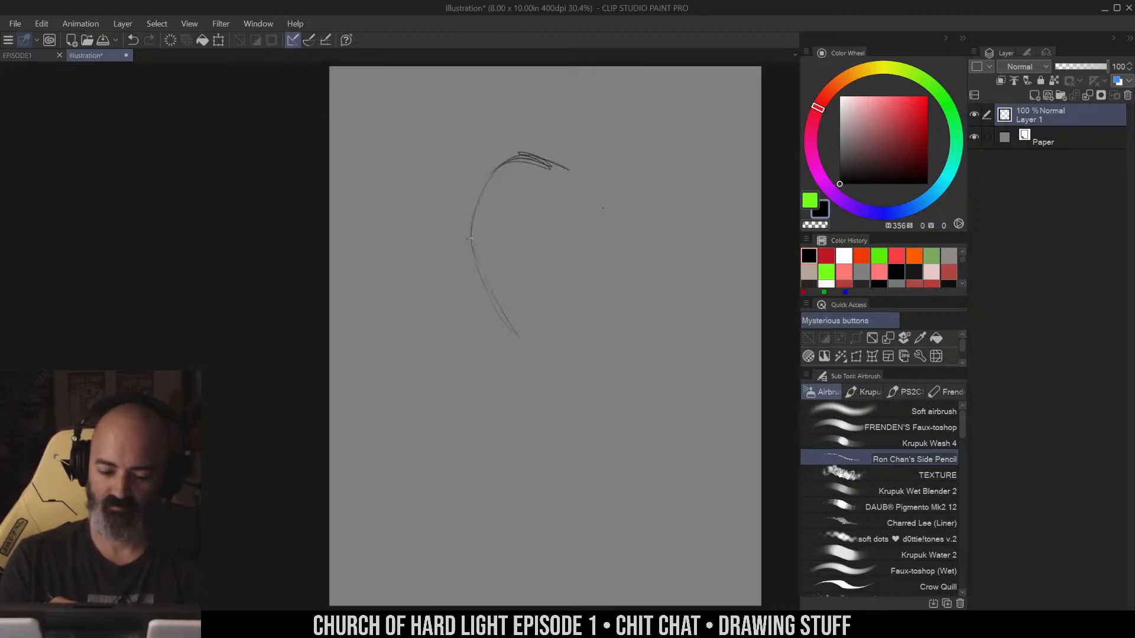
left_click_drag(473, 261, 523, 338)
mouse_move(580, 268)
left_mouse_down()
mouse_move(594, 292)
mouse_move(580, 258)
mouse_move(590, 286)
mouse_move(564, 330)
mouse_move(519, 340)
mouse_move(576, 339)
left_mouse_up()
left_click_drag(523, 176, 591, 206)
Select the whole canvas and clear the egg-shaped outline from Layer 1
key("ctrl+a")
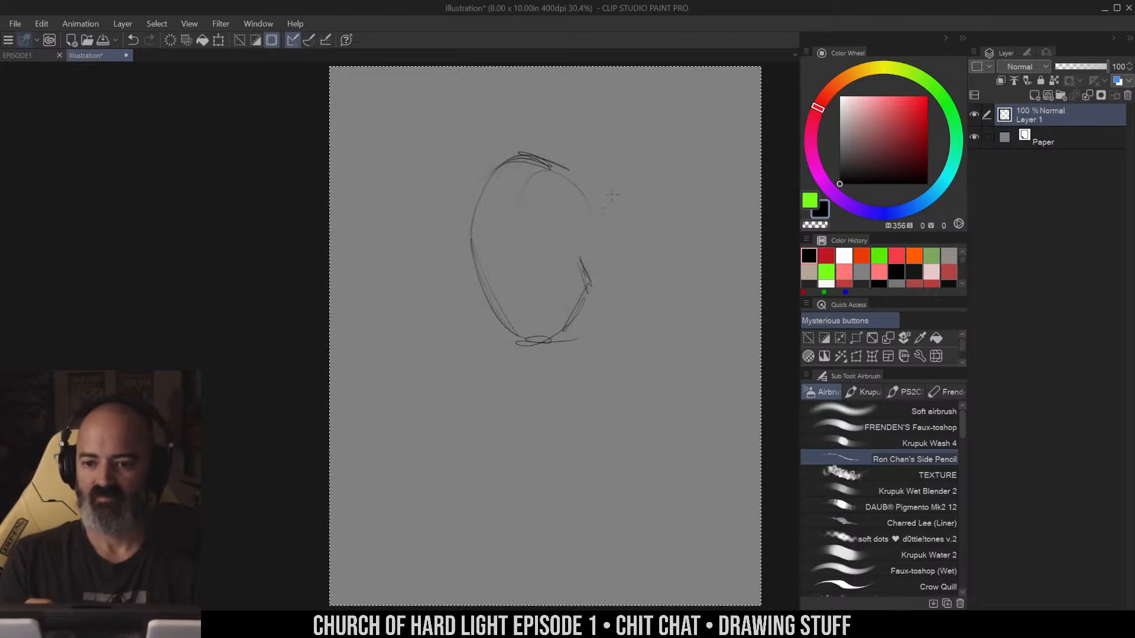
key("Delete")
key("m")
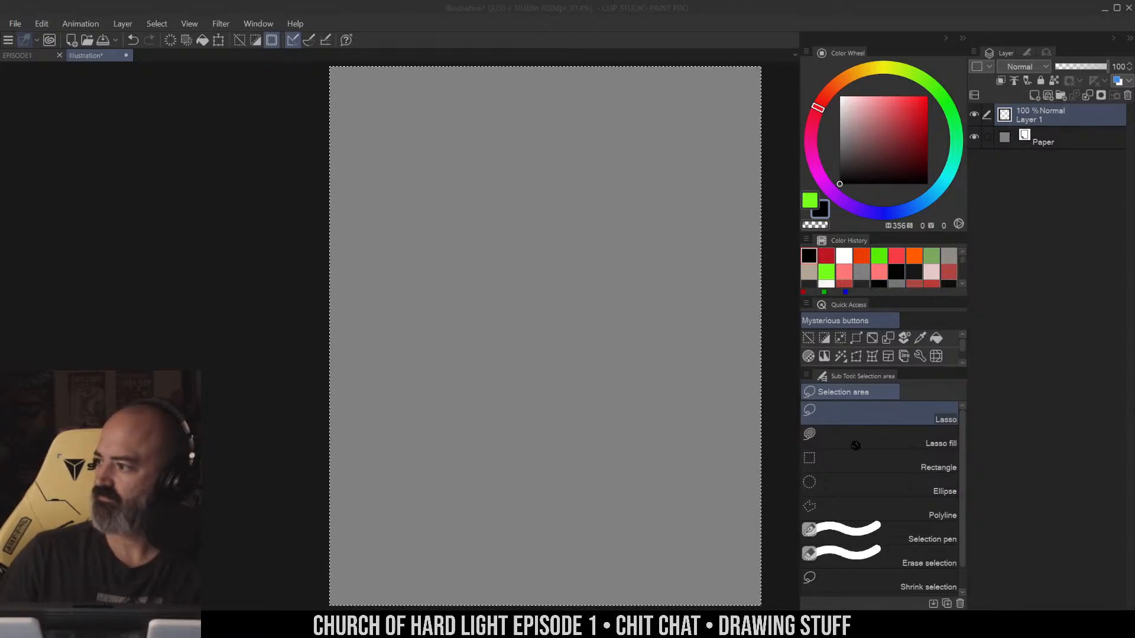
Open BlackBox_ErrorIsHuman_01_FLATS.tif with its CMYK colors converted to RGB and frame the market street panel
left_click_drag(507, 197, 638, 181)
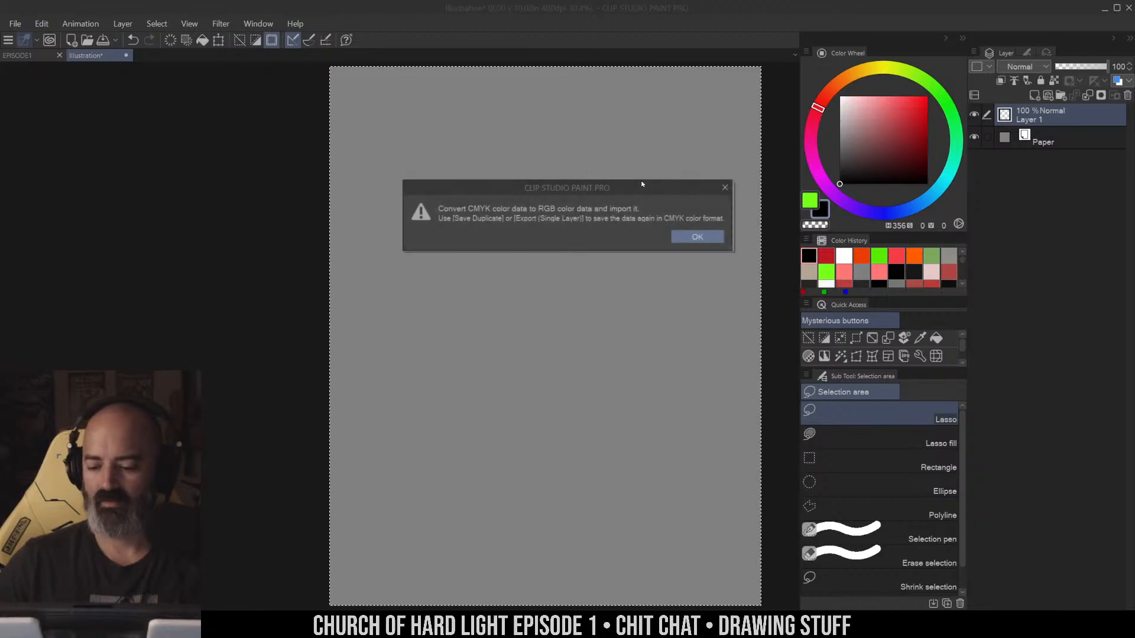
left_click(699, 236)
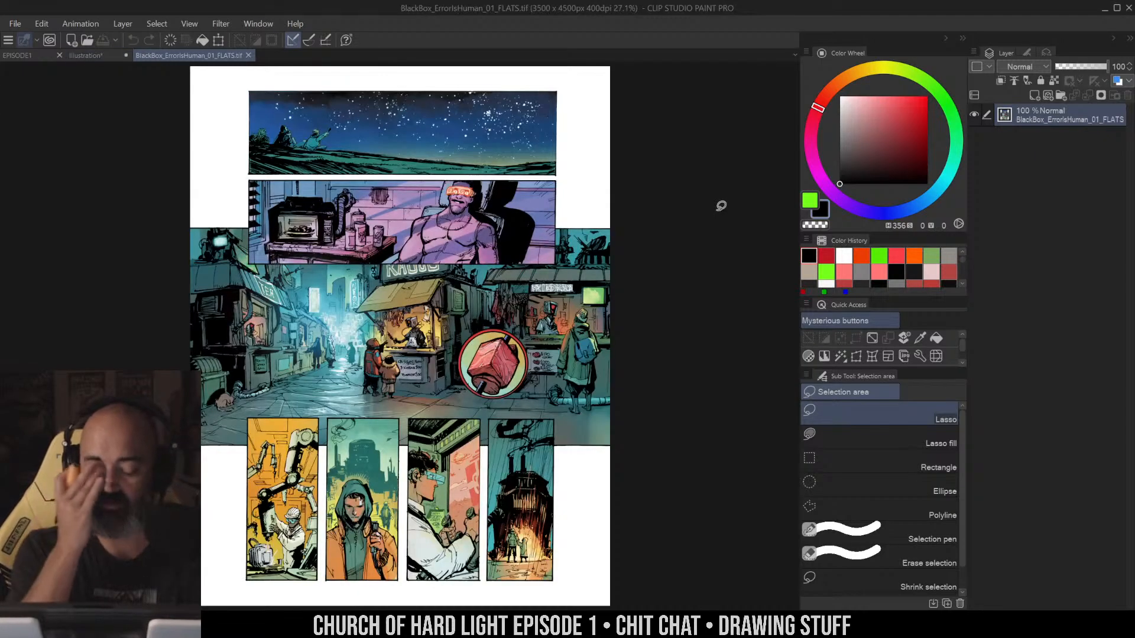
key("ctrl+space")
left_click(464, 317)
left_click(464, 316)
left_click_drag(473, 358, 585, 294)
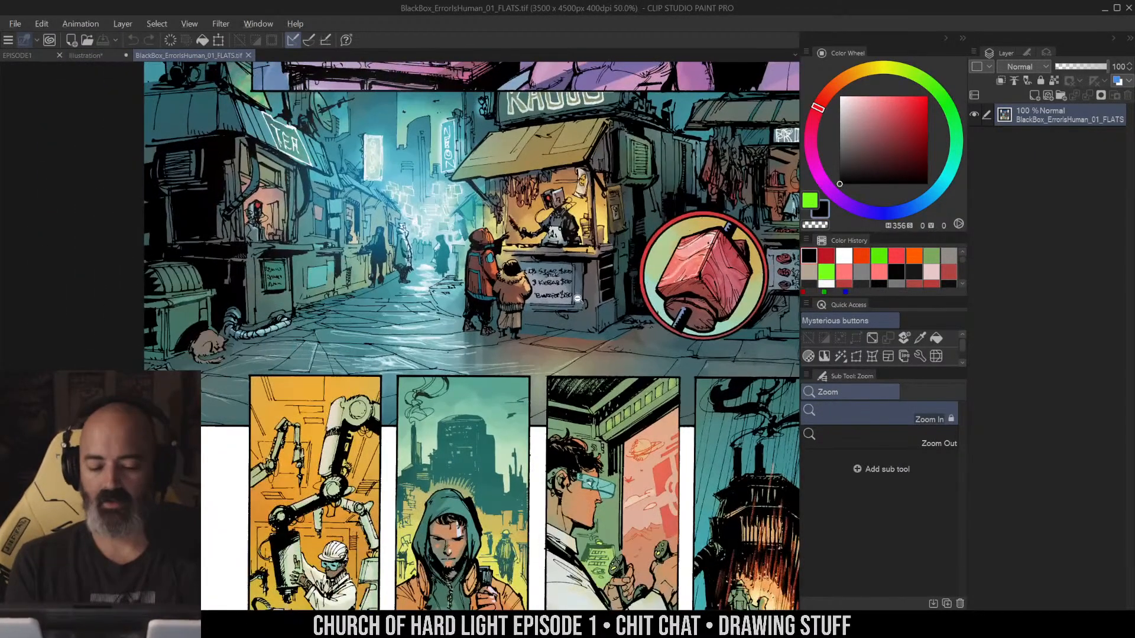
left_click(585, 293, "alt")
left_click_drag(671, 293, 650, 294)
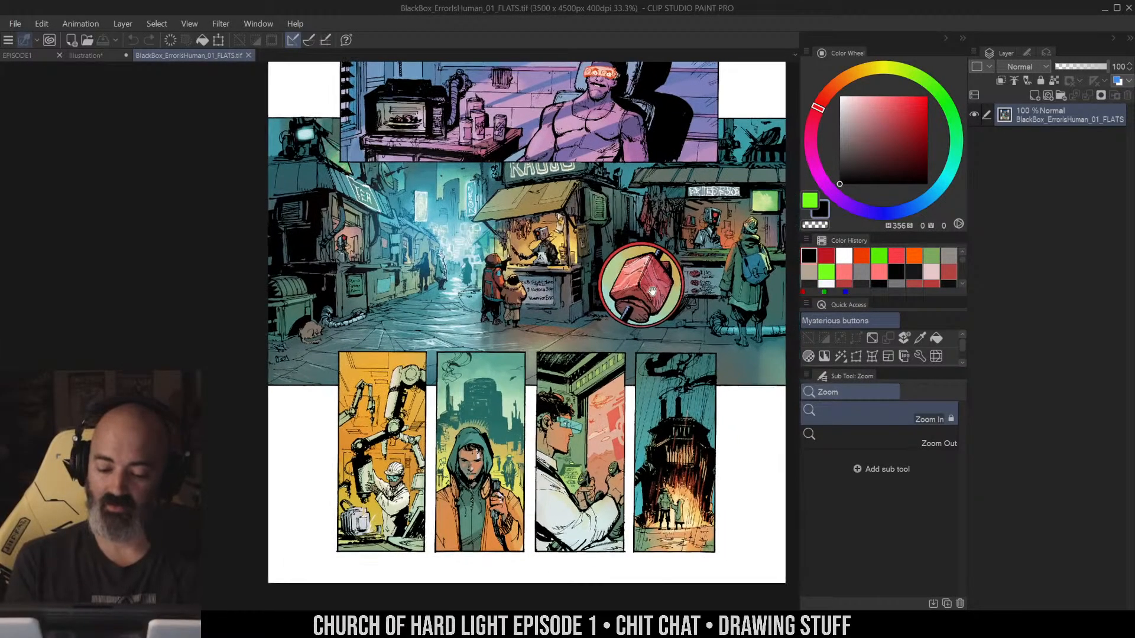
Lasso the patch of lit pavement in front of the food stall, from the children's feet down across the panels below
key("m")
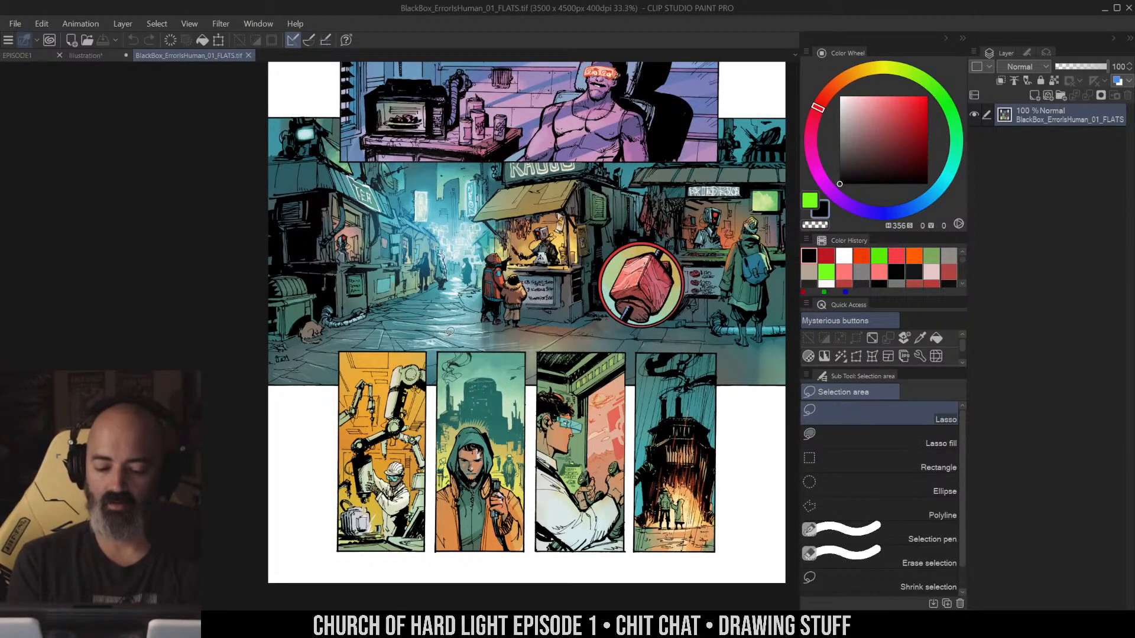
left_click_drag(460, 245, 461, 384)
left_click(462, 387)
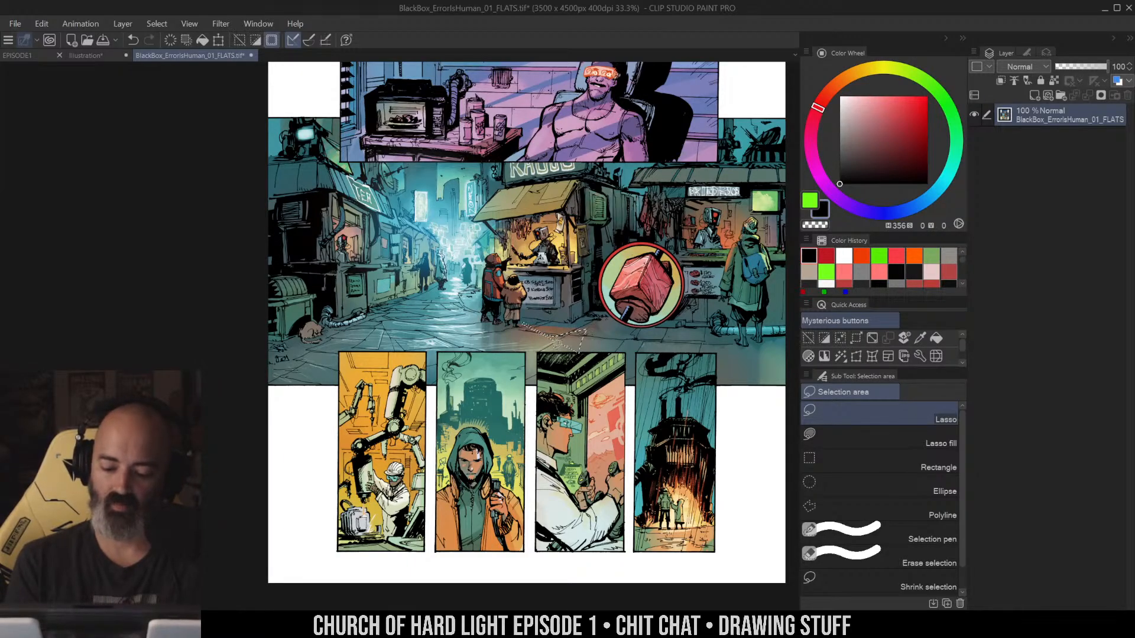
mouse_move(503, 319)
left_mouse_down()
mouse_move(561, 313)
mouse_move(564, 354)
left_mouse_up()
scroll(564, 354, "up", 2)
key("ctrl+d")
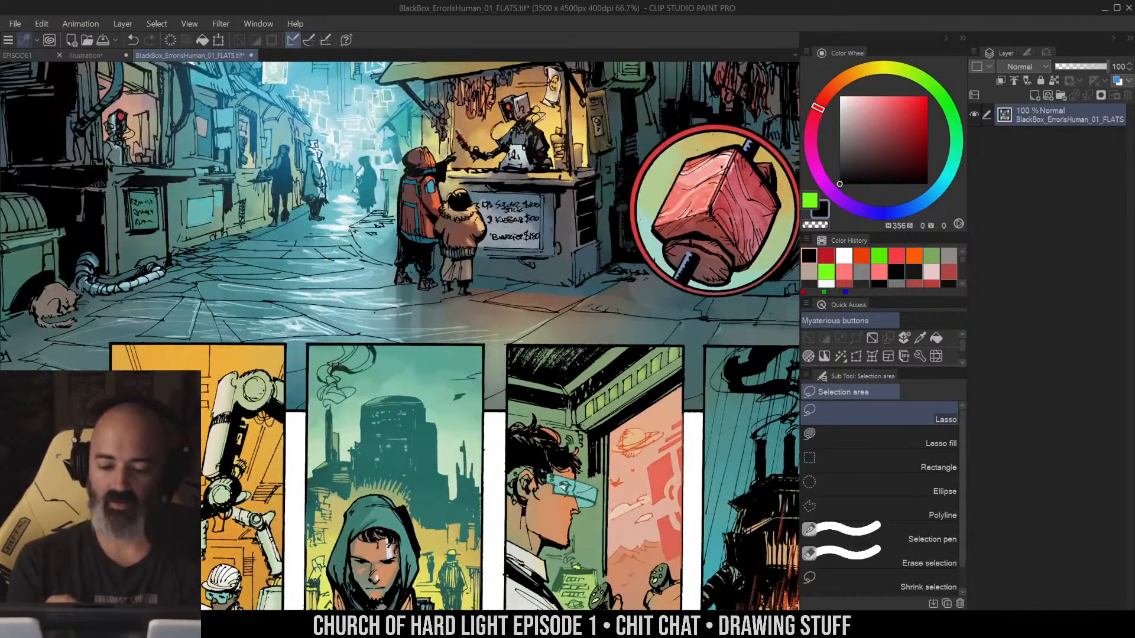
mouse_move(465, 281)
left_mouse_down()
mouse_move(630, 347)
mouse_move(416, 363)
left_mouse_up()
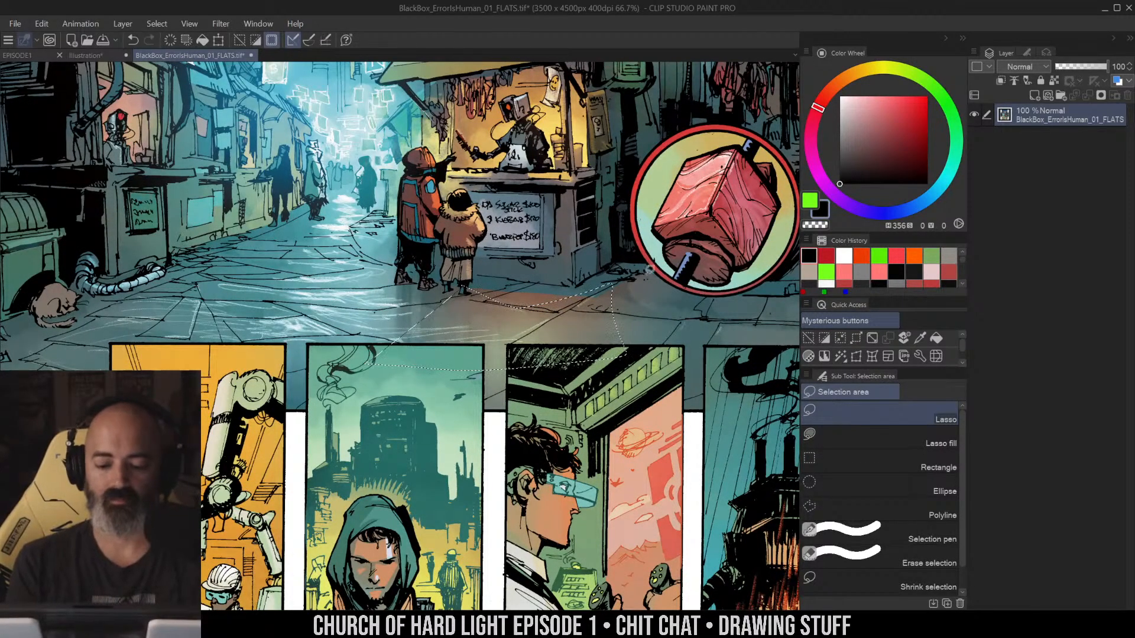
Deselect the lit pavement patch and examine the wet street, stalls and backlit figures across the market panel
key("ctrl+d")
left_click(646, 289, "ctrl+alt")
left_click_drag(641, 285, 680, 308)
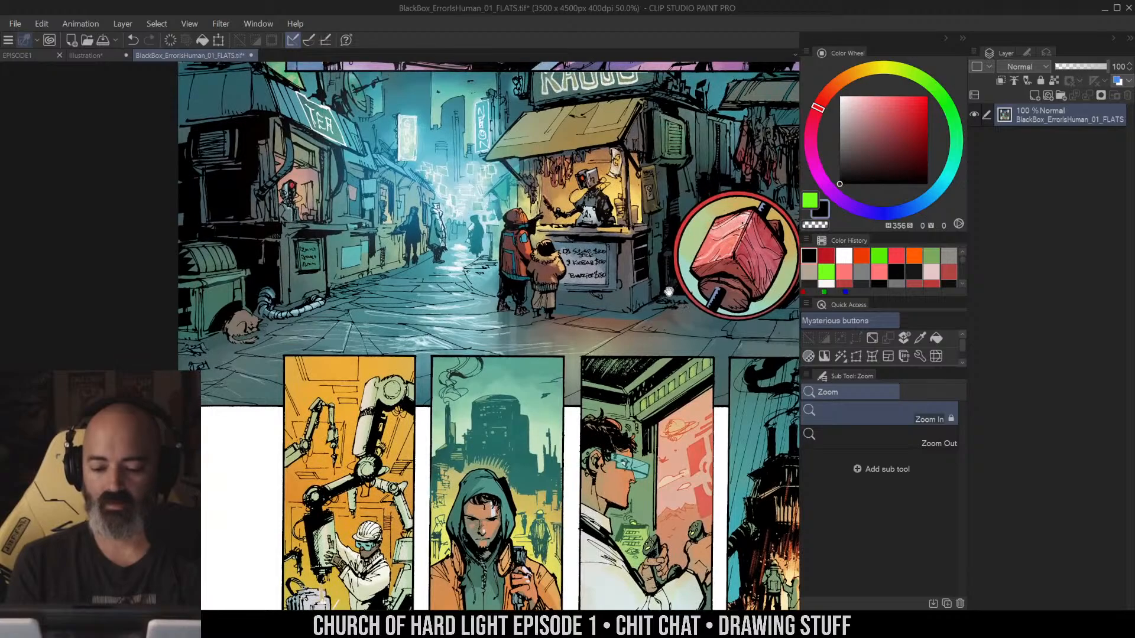
left_click_drag(716, 267, 646, 289)
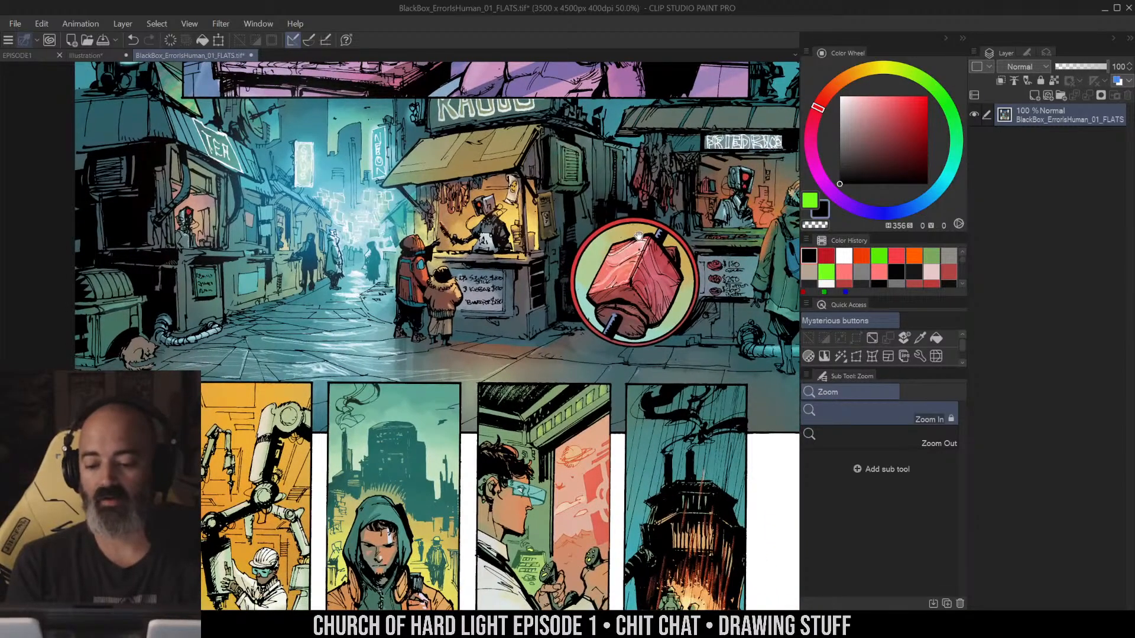
left_click_drag(641, 237, 658, 215)
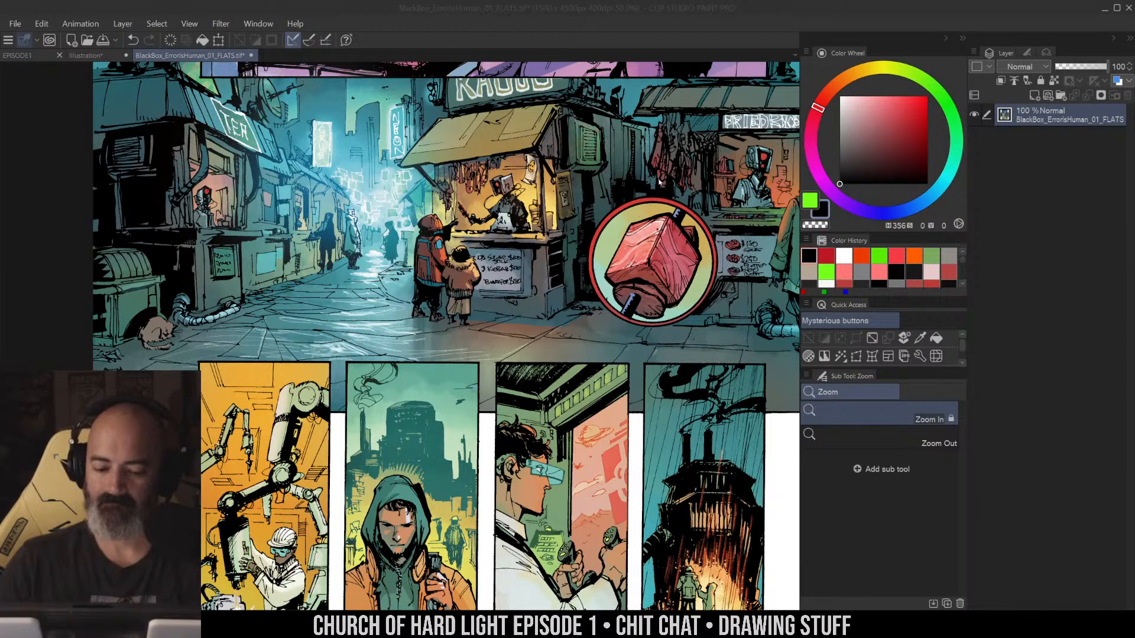
left_click(367, 264)
left_click_drag(368, 269, 375, 283)
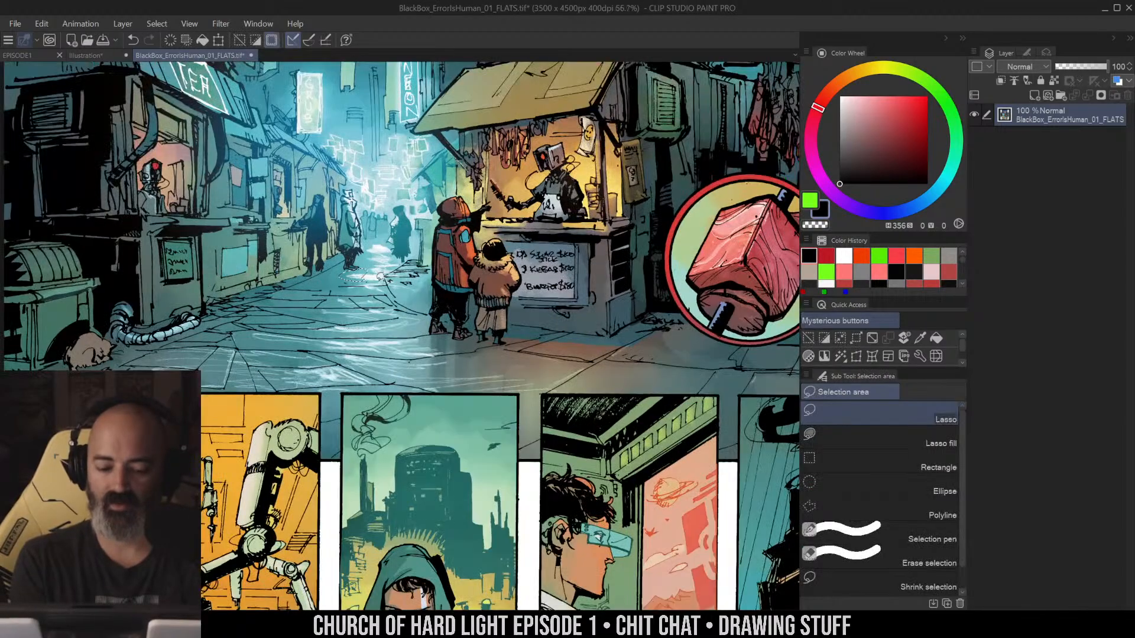
left_click(381, 285, "alt")
left_click(381, 286, "alt")
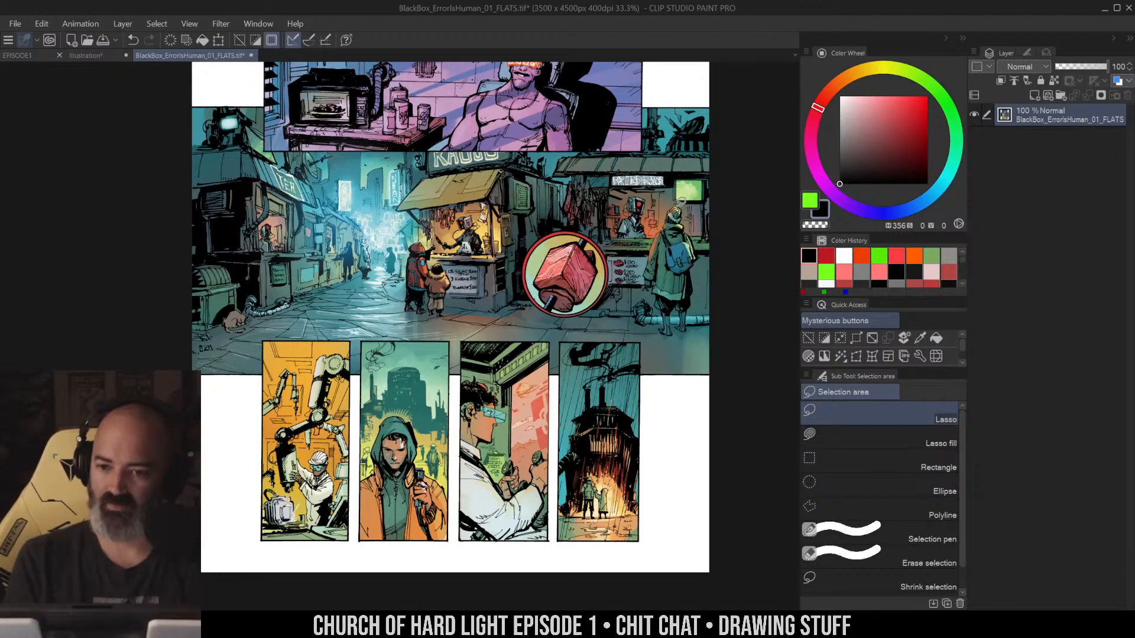
Return to the gray Illustration canvas and clear its whole-canvas selection
left_click(93, 55)
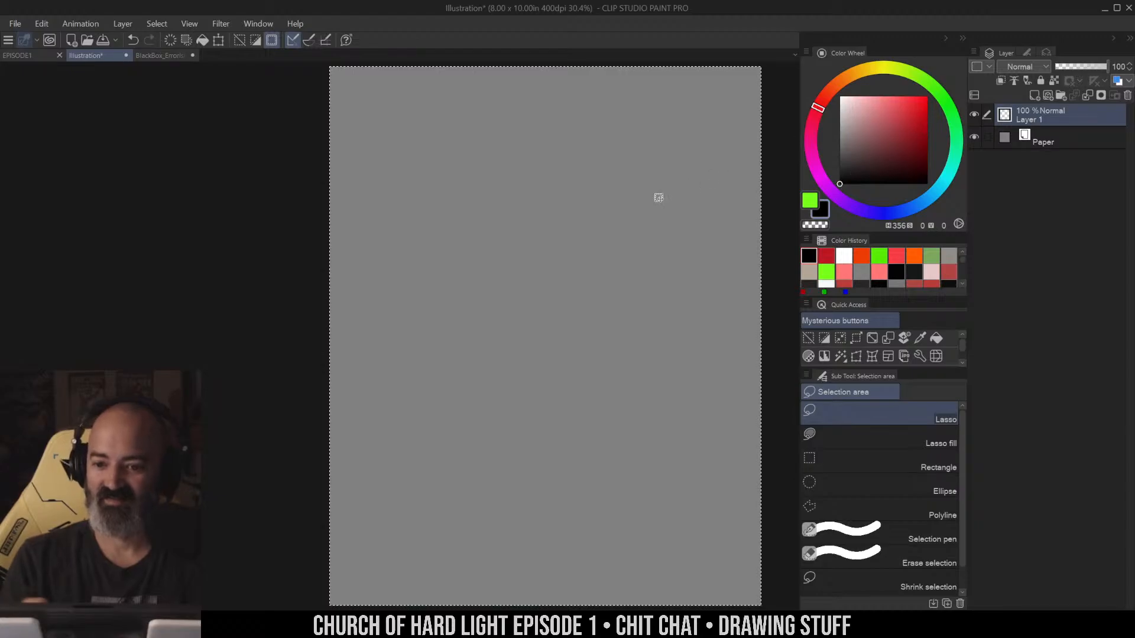
left_click_drag(674, 208, 671, 205)
key("b")
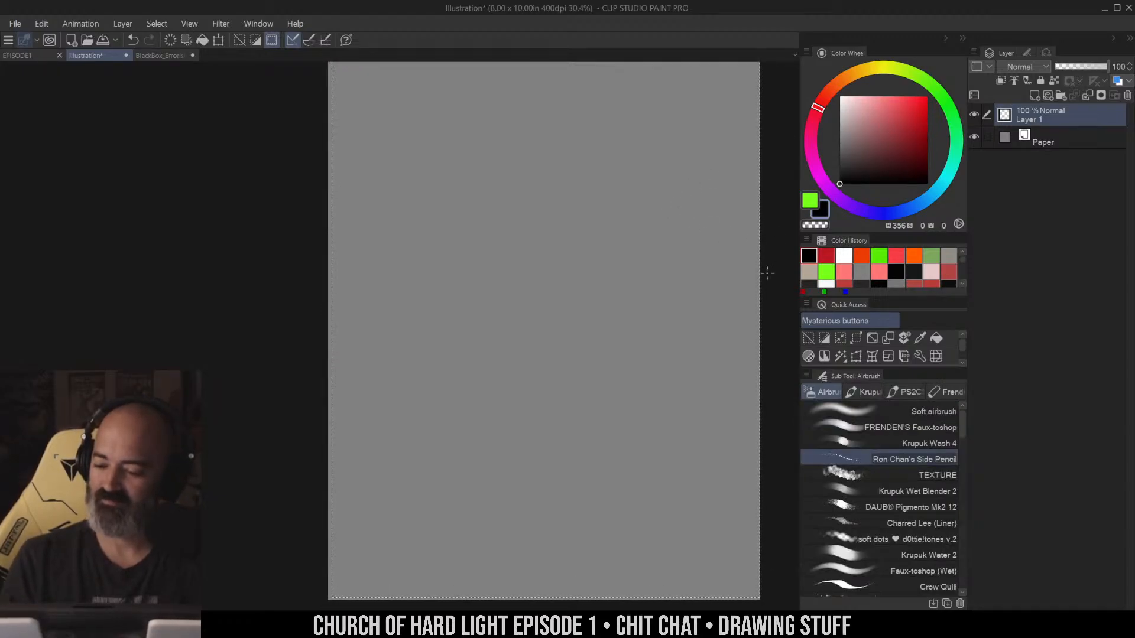
key("m")
key("ctrl+d")
scroll(653, 254, "down", 1)
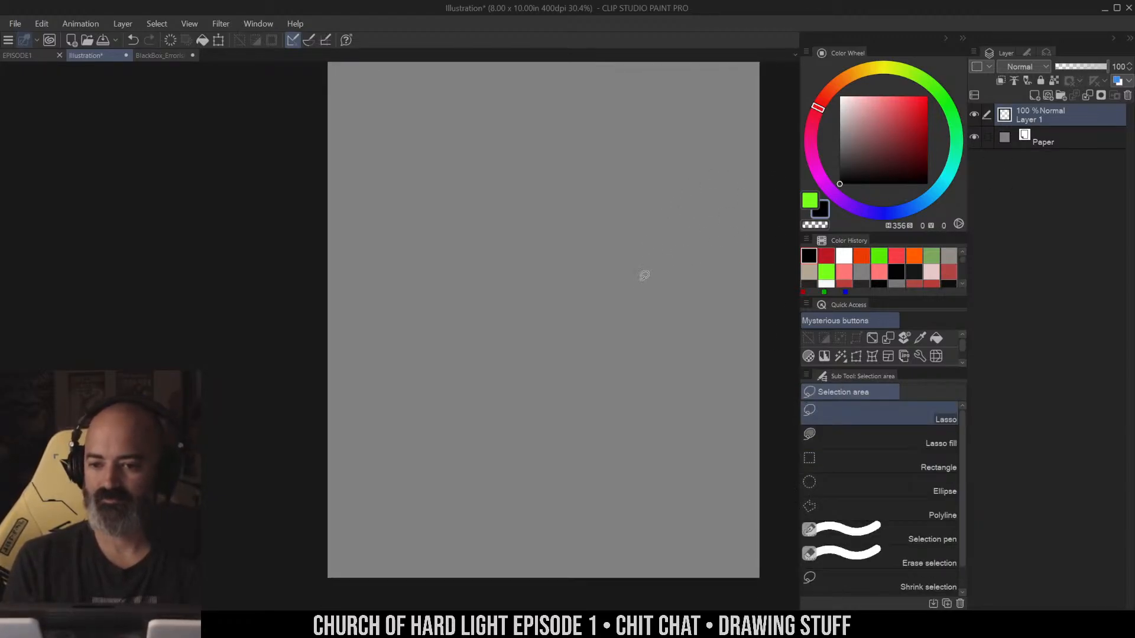
key("b")
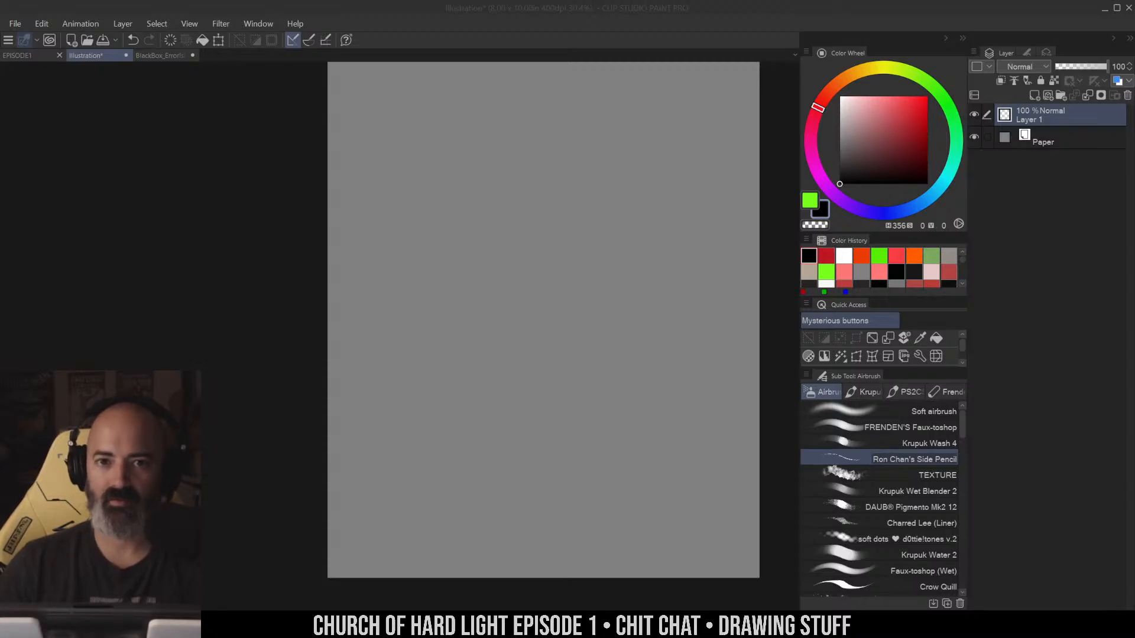
Switch to the browser, examine the WET STONE FLOOR image results for light reflections, and close that page
key("alt+Tab")
double_click(853, 215)
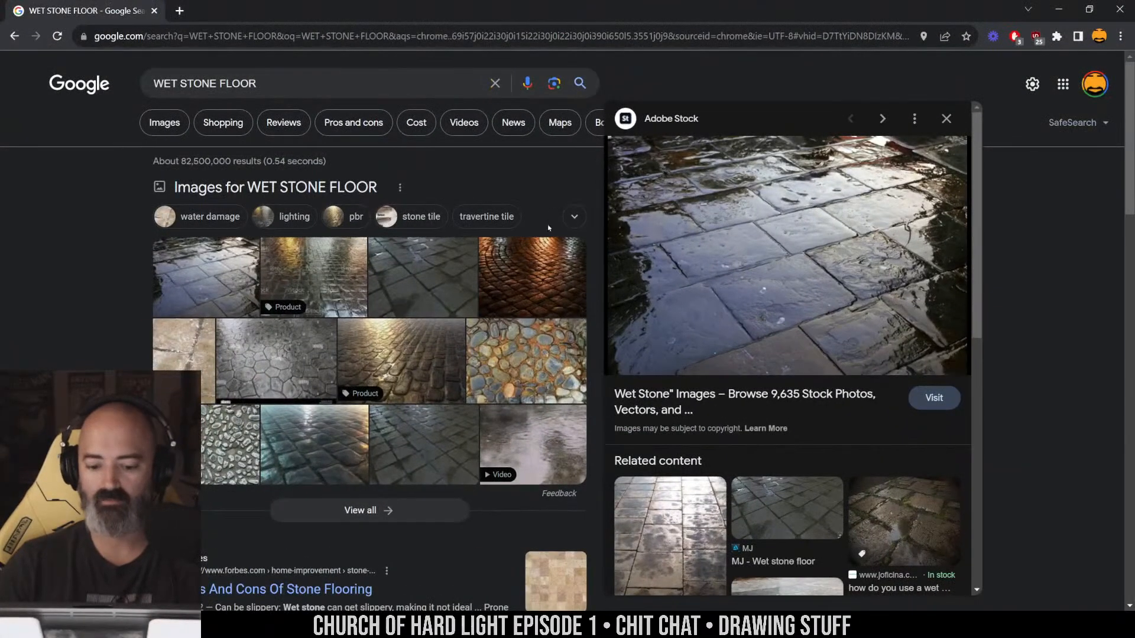
left_click(309, 269)
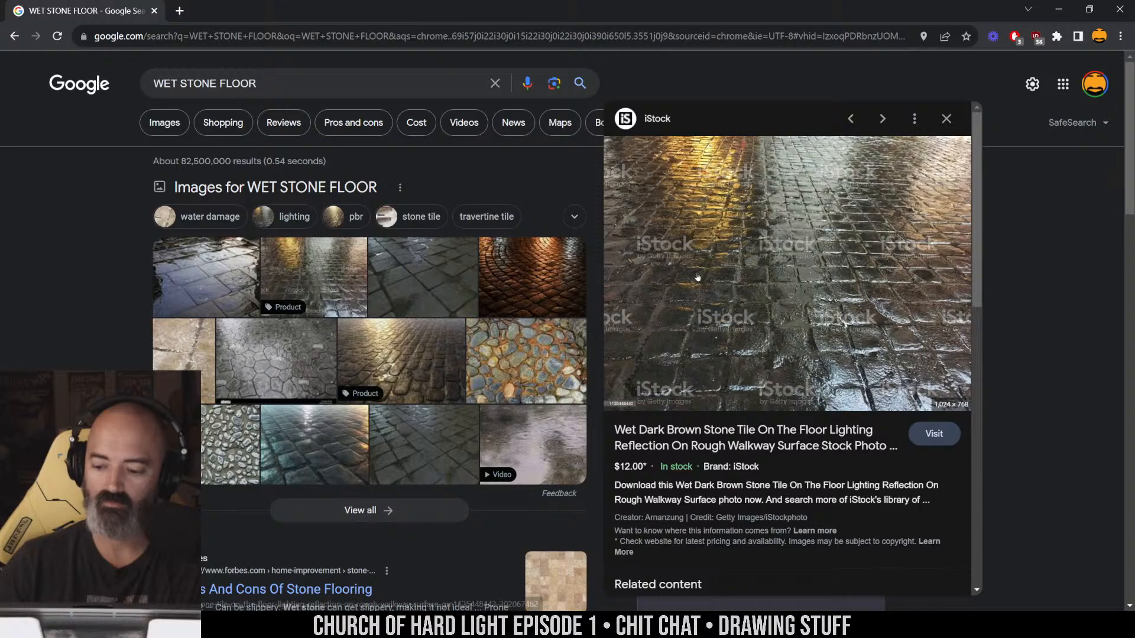
key("Right")
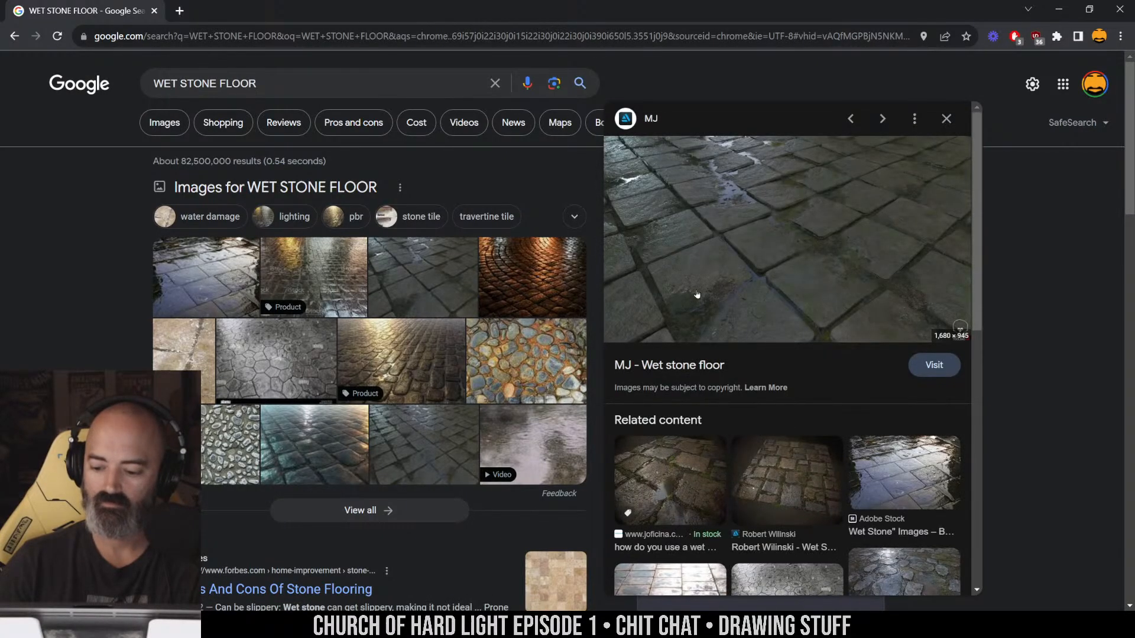
key("Right")
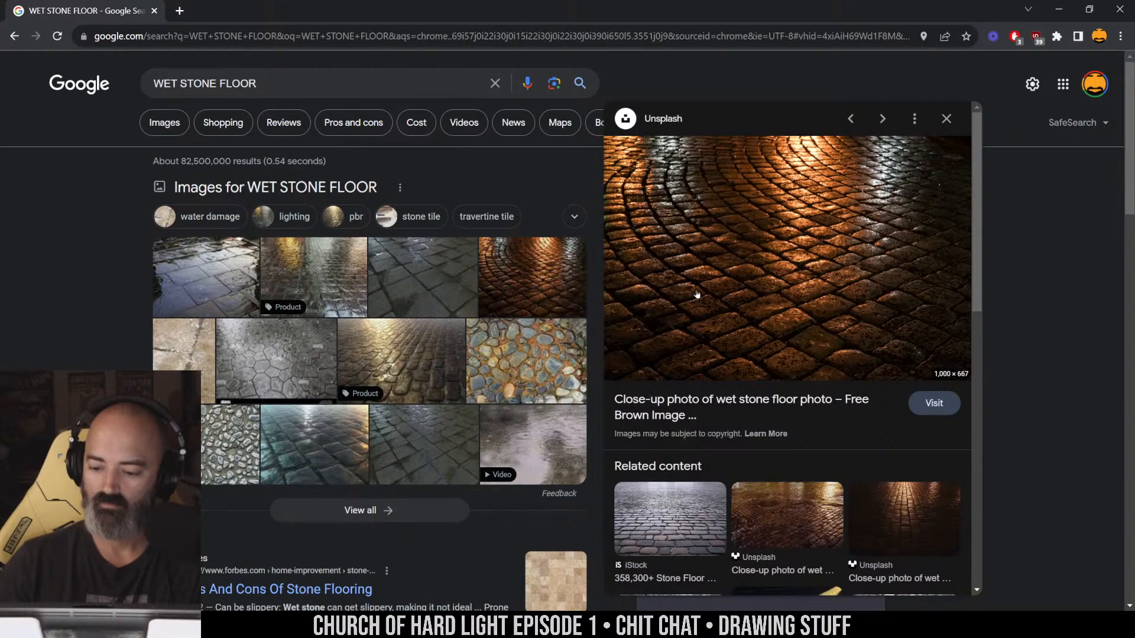
key("Right")
key("Right")
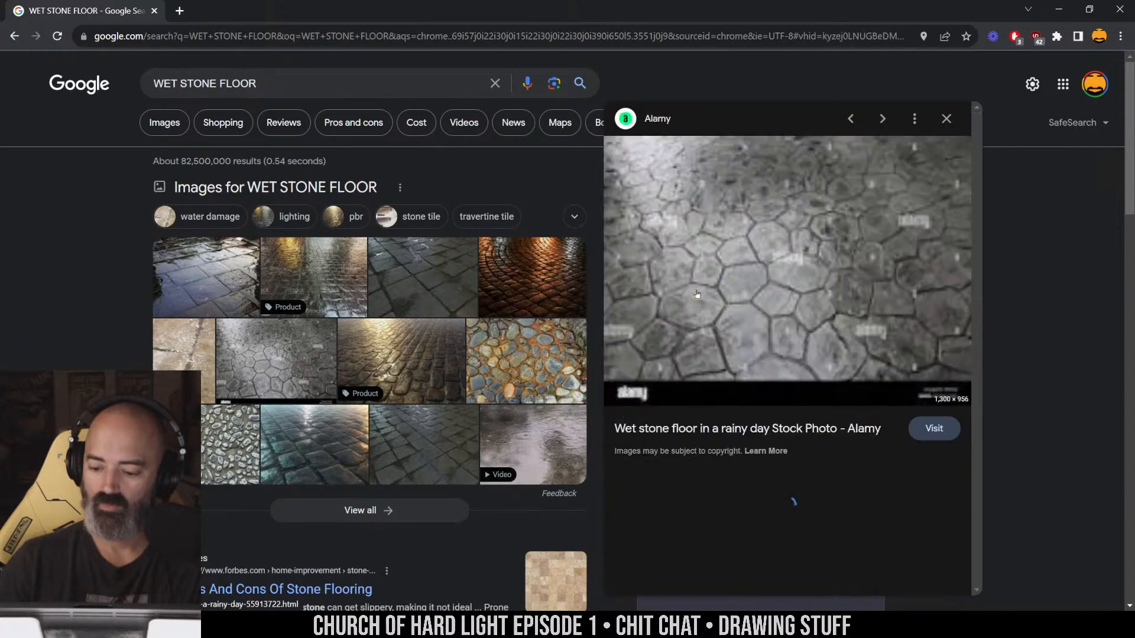
key("Right")
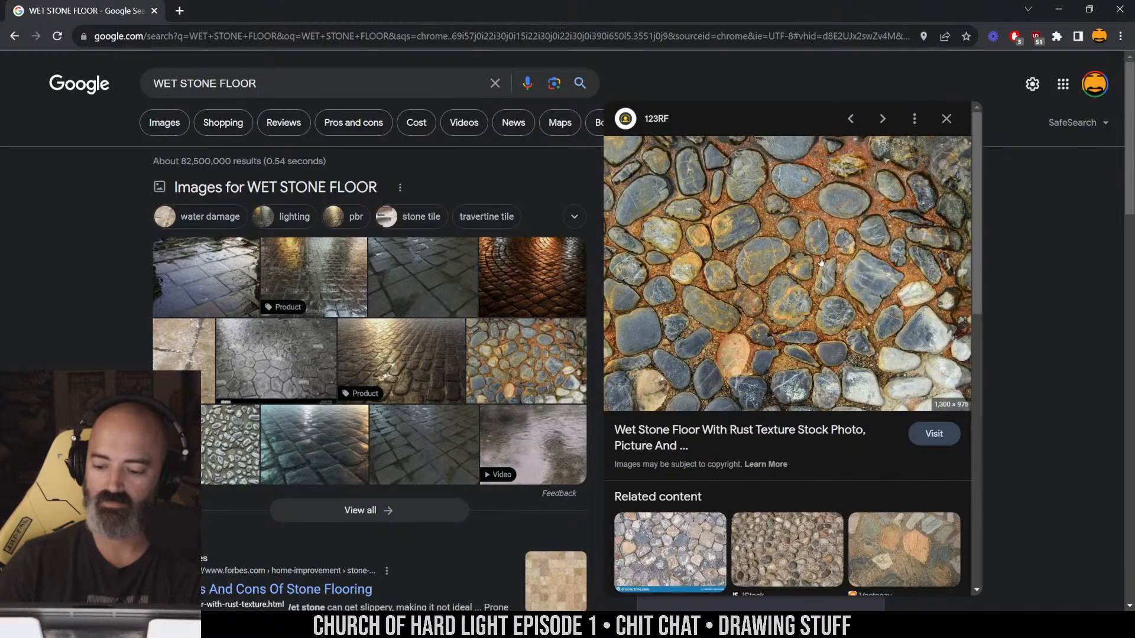
key("Right")
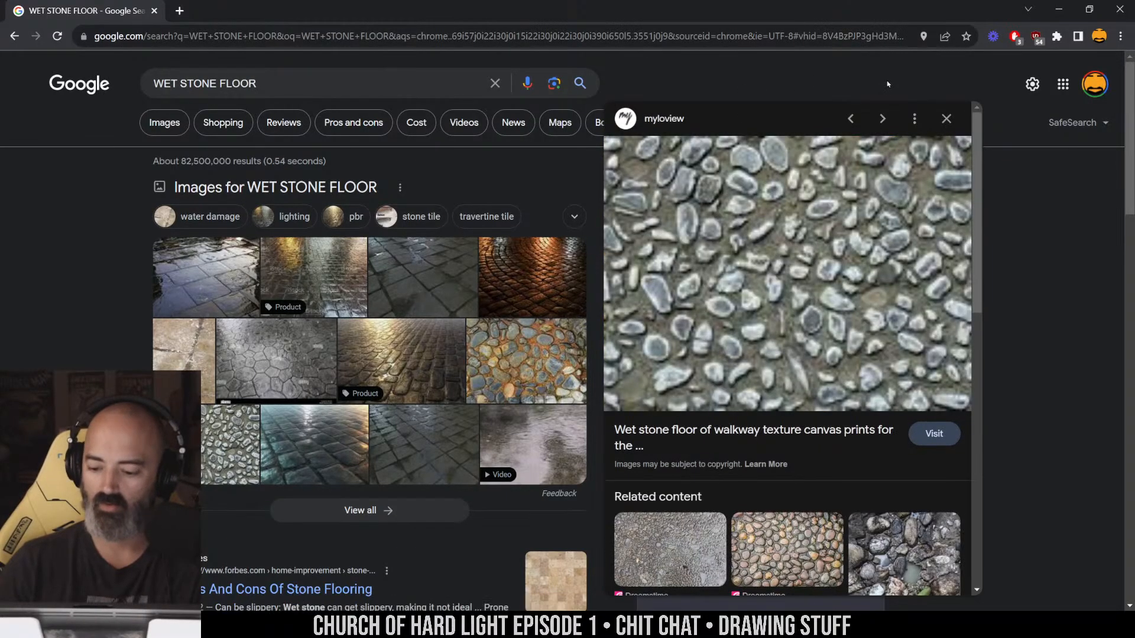
key("Right")
left_click(154, 10)
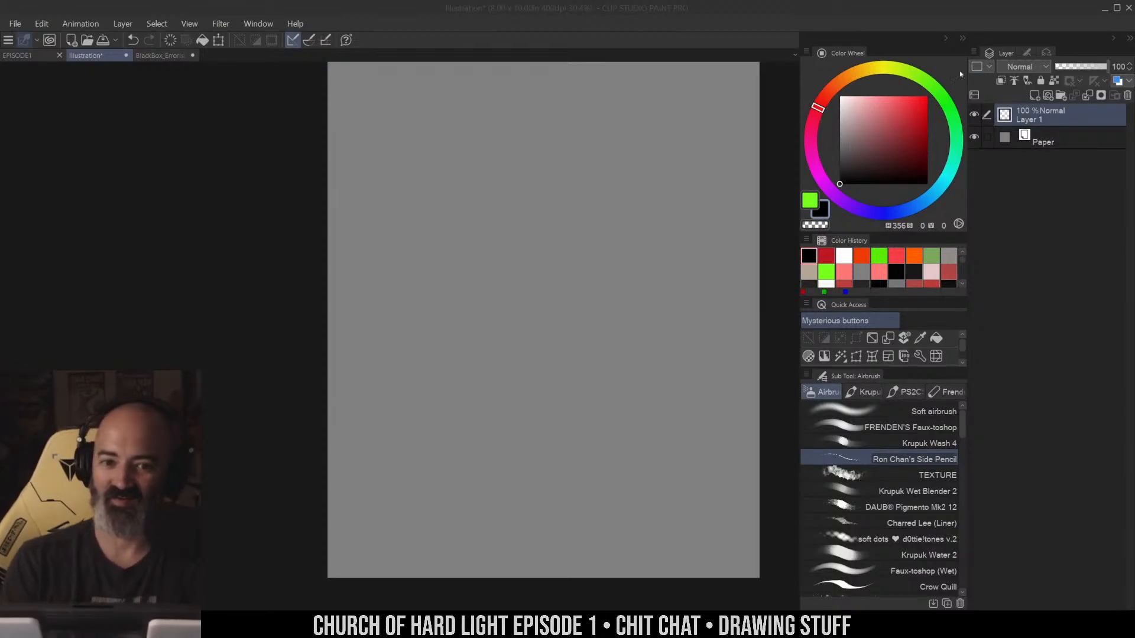
Sketch loose, overlapping round construction loops in the upper middle of Layer 1 with Ron Chan's Side Pencil in black
left_click(869, 139)
left_click_drag(864, 141, 824, 188)
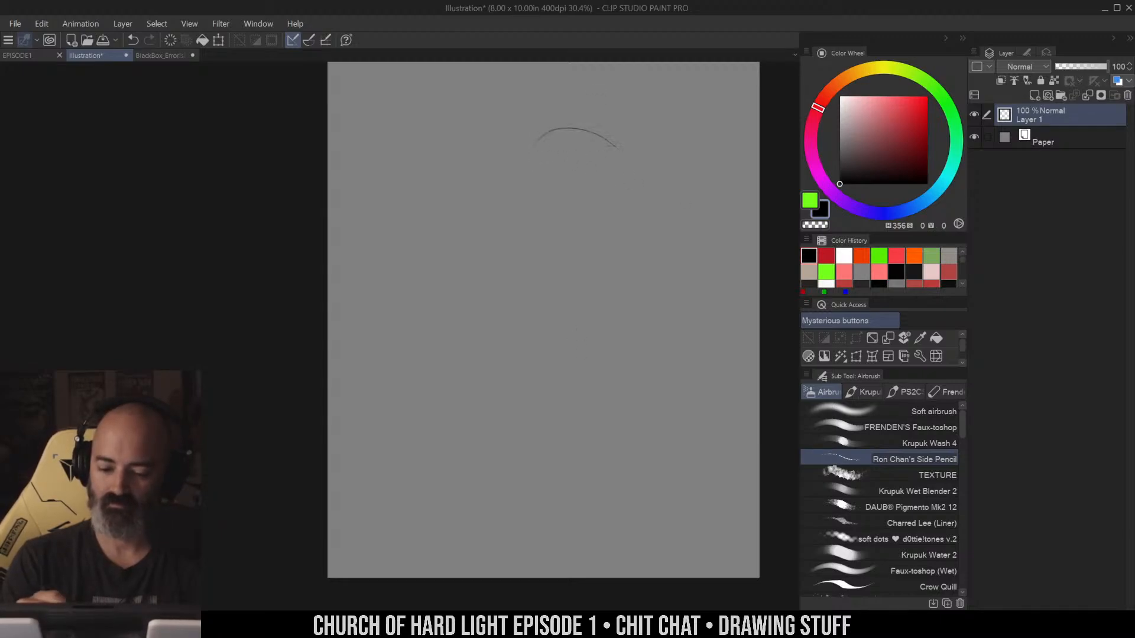
left_click_drag(576, 118, 504, 219)
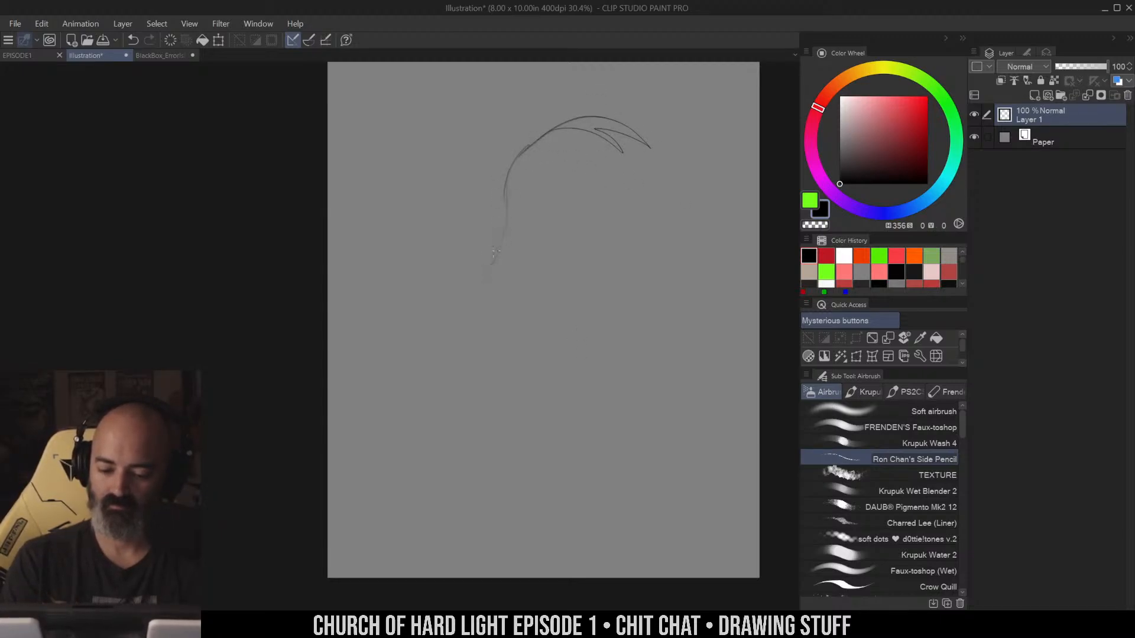
left_click_drag(671, 166, 690, 202)
left_click_drag(646, 171, 607, 369)
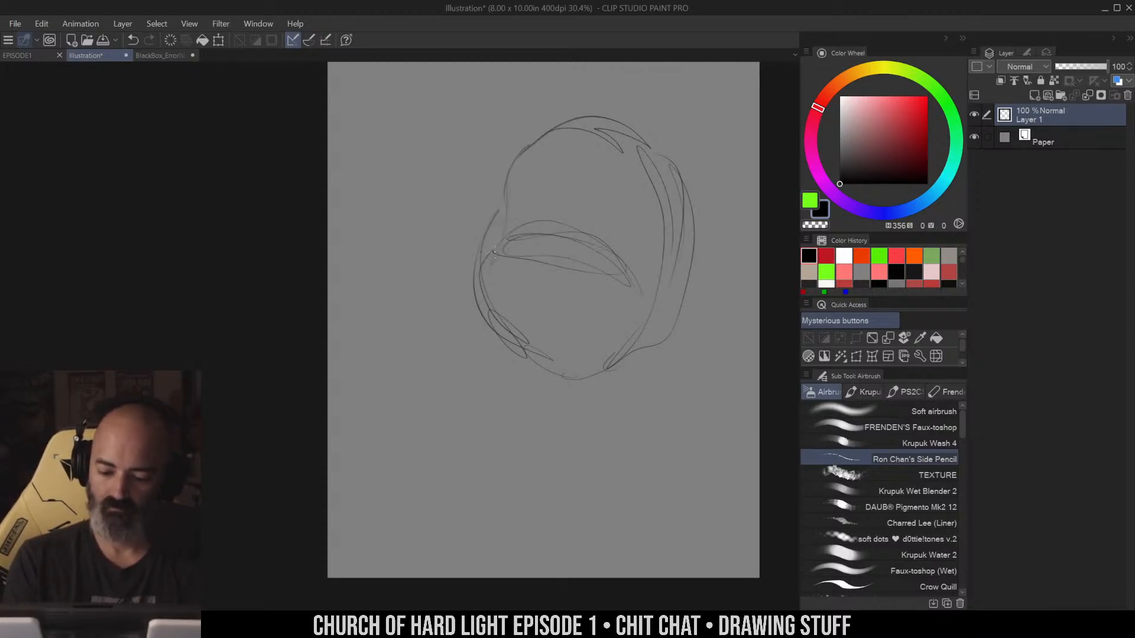
mouse_move(549, 144)
left_mouse_down()
mouse_move(482, 235)
mouse_move(564, 157)
mouse_move(548, 155)
mouse_move(441, 289)
mouse_move(634, 214)
mouse_move(585, 329)
left_mouse_up()
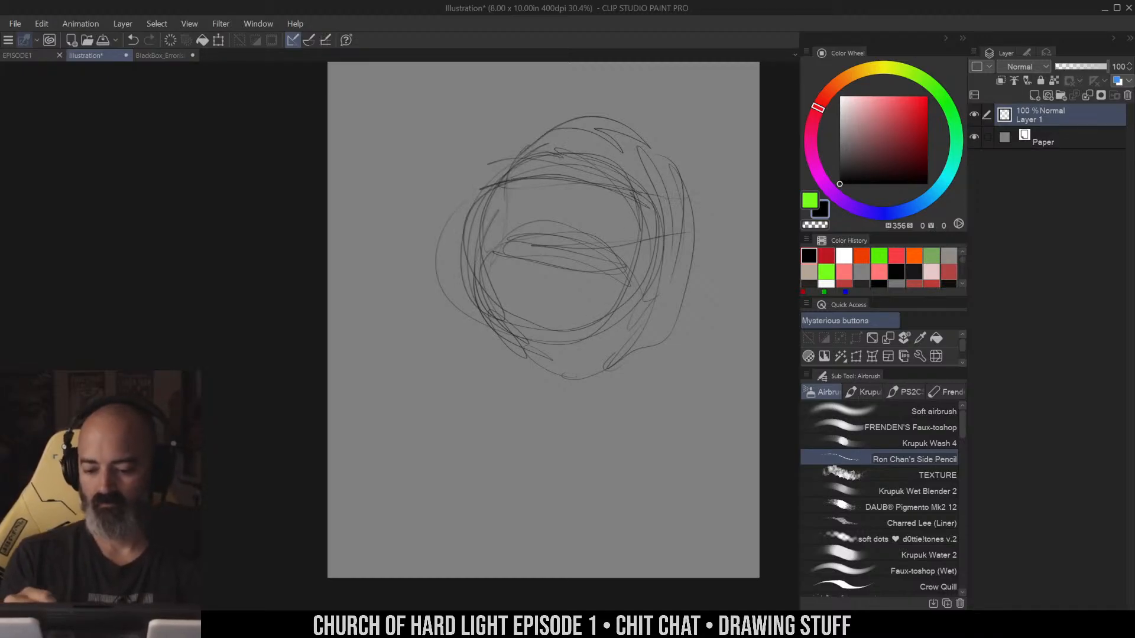
left_click_drag(638, 284, 627, 325)
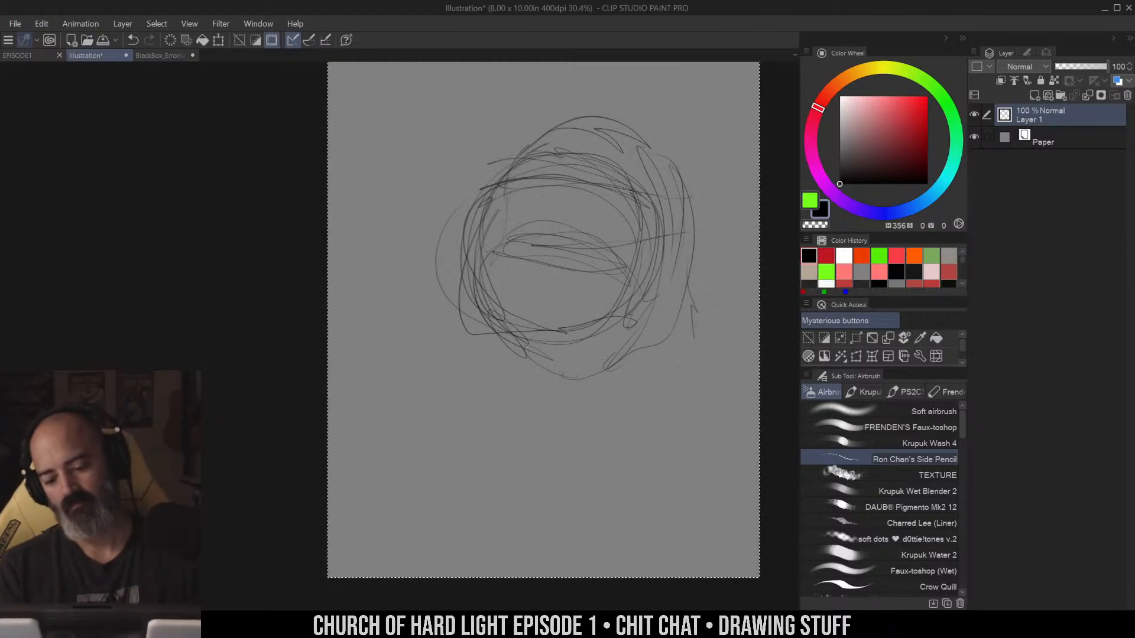
Clear the round construction sketch from Layer 1 and deselect the canvas
key("Delete")
key("m")
left_click_drag(635, 178, 650, 201)
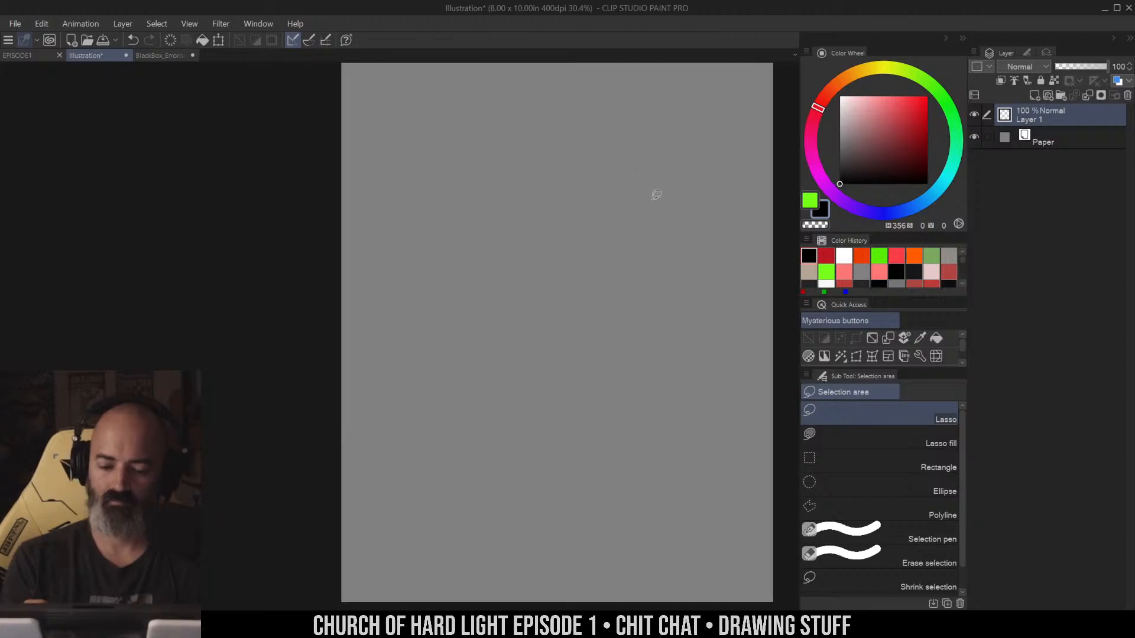
Try sketching a rounded, skull-like outline in the upper middle of Layer 1, and undo its strokes
key("b")
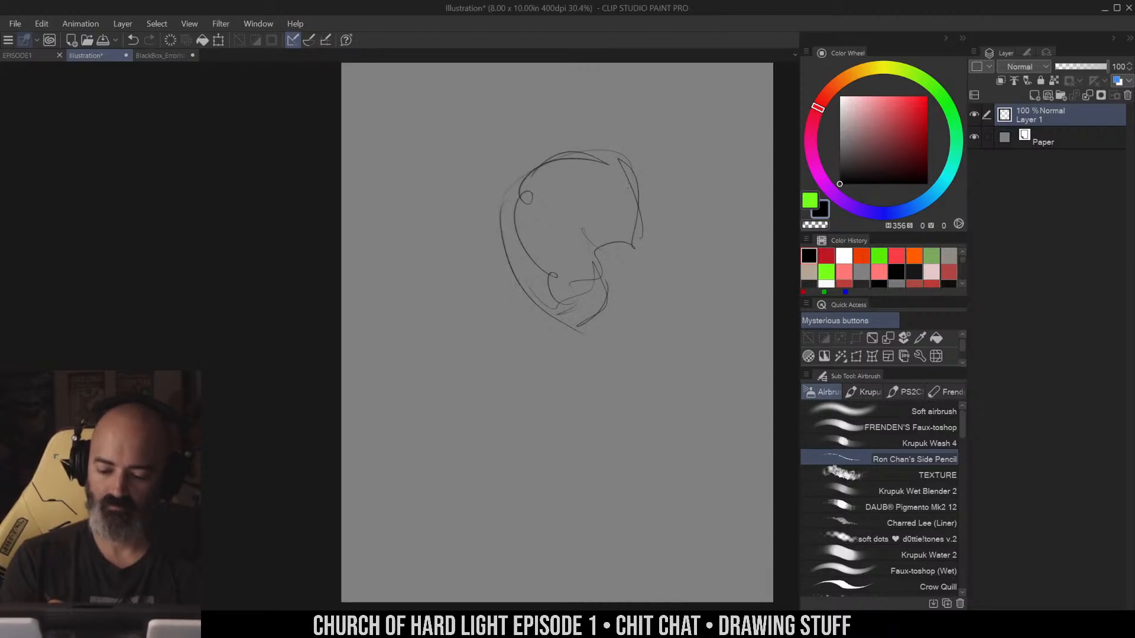
left_click_drag(507, 204, 600, 342)
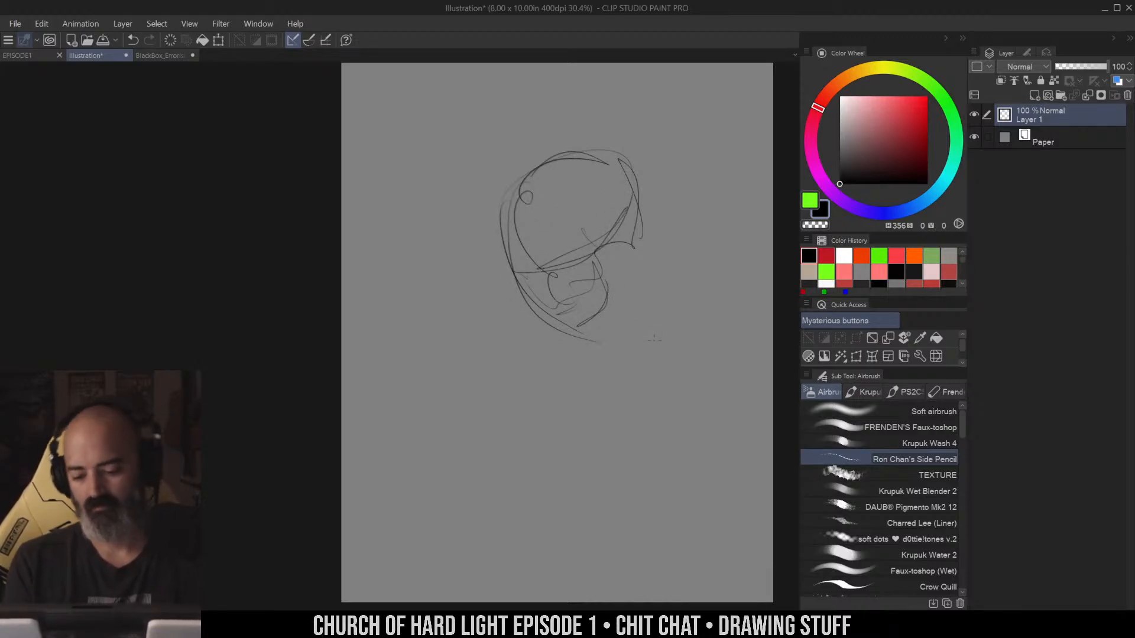
key("ctrl+z")
key("ctrl+z")
key("ctrl+z")
key("ctrl+z")
key("ctrl+z")
key("ctrl+z")
key("m")
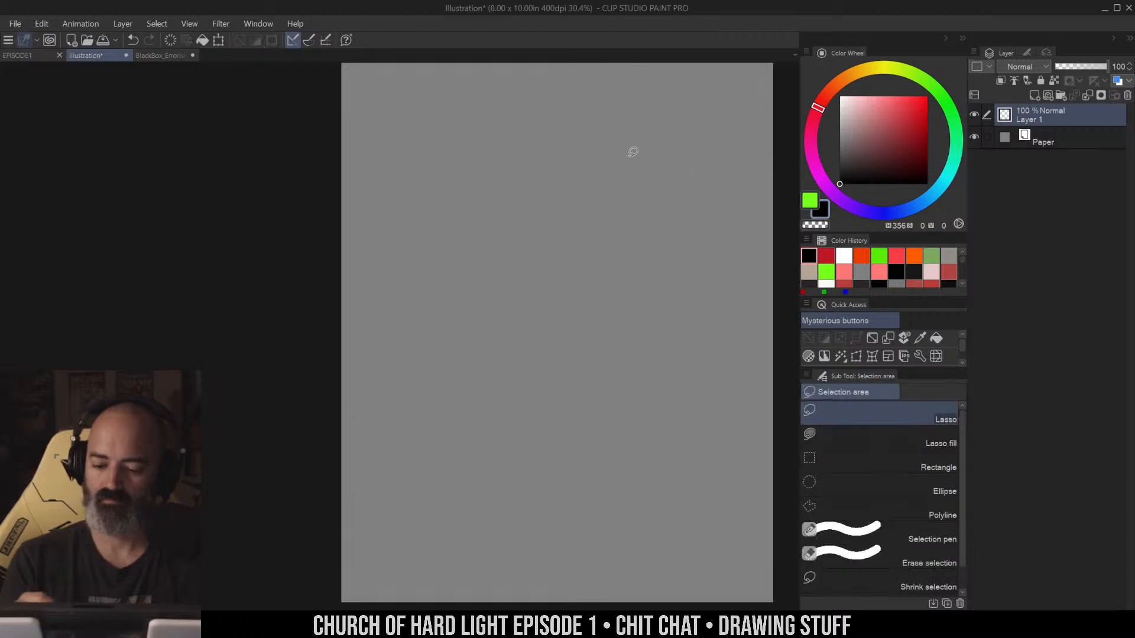
key("b")
key("m")
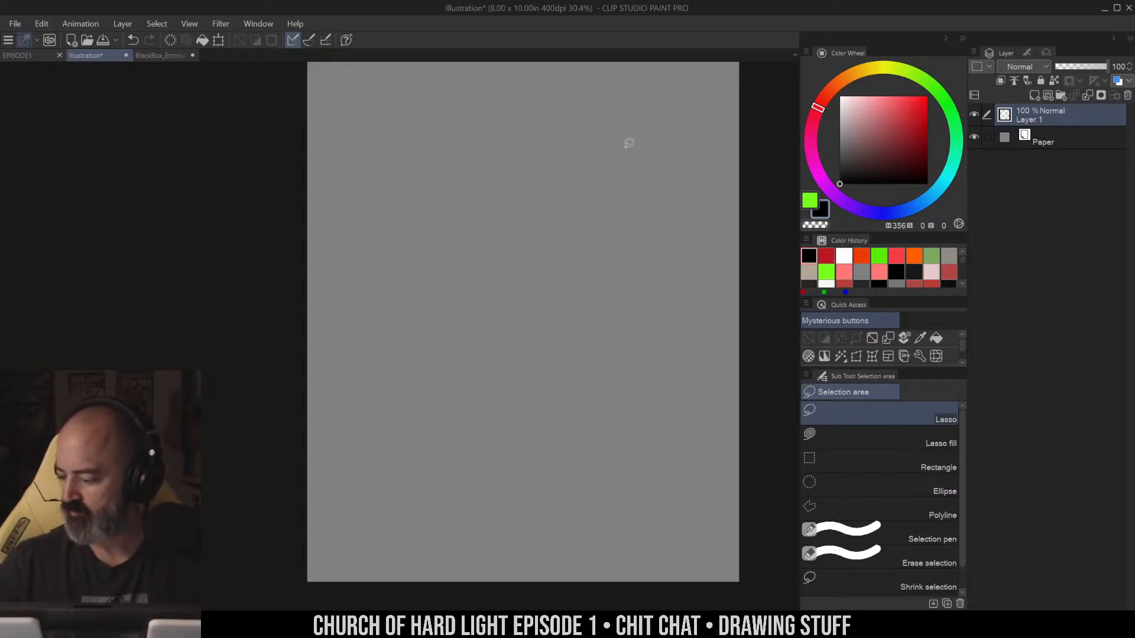
Select a wide rectangular panel area across the upper part of the gray canvas
left_click_drag(619, 177, 629, 246)
key("ctrl+space")
left_click(557, 185)
left_click_drag(557, 185, 564, 258)
left_click(923, 464)
left_click_drag(344, 194, 740, 432)
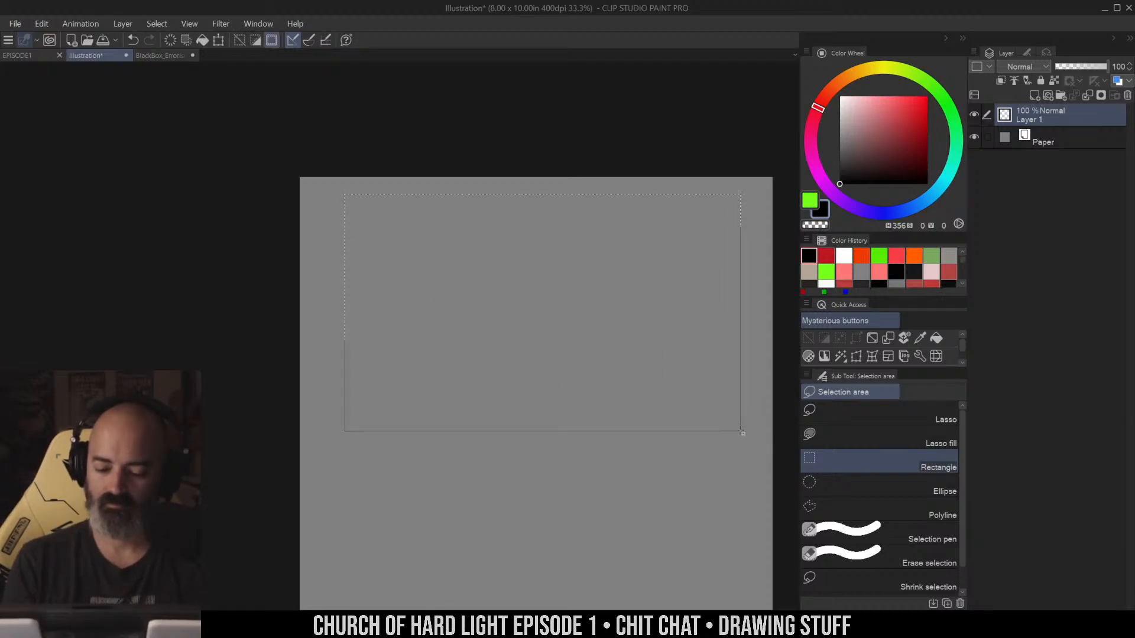
Fill the rectangular selection on Layer 1 with a near-black gray of 0 saturation and 10 brightness
left_click(923, 414)
left_click(845, 169)
left_click_drag(844, 169, 840, 175)
key("g")
left_click(626, 322)
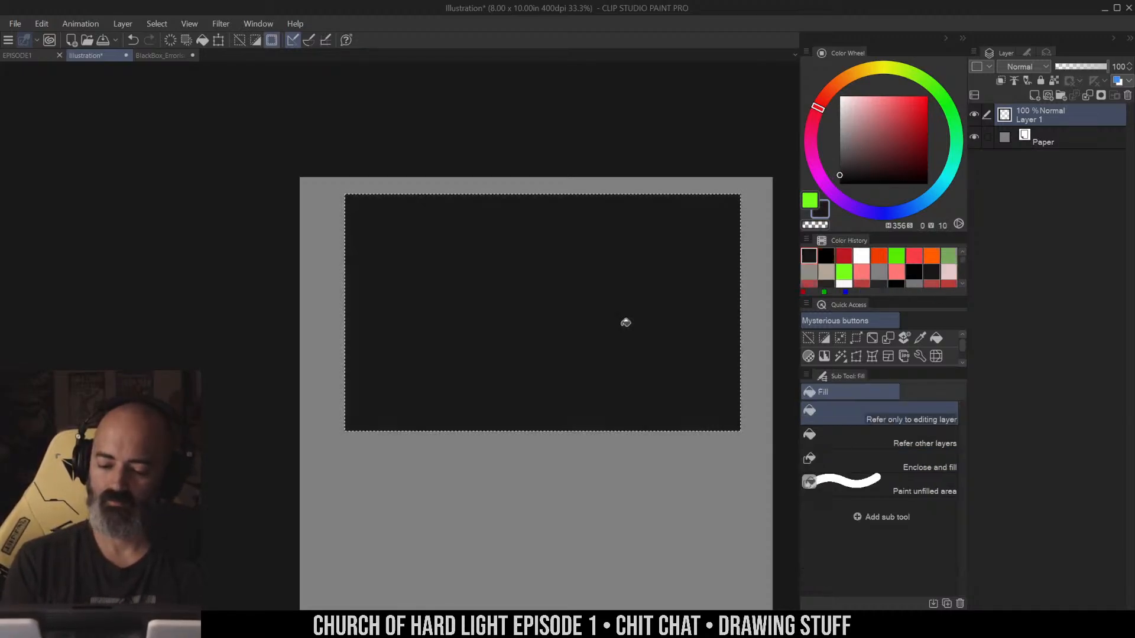
Paint soft vertical light bands down the dark panel with FRENDEN'S Faux-toshop in slate blue (hue 197, saturation 20, brightness 42)
key("b")
left_click(857, 147)
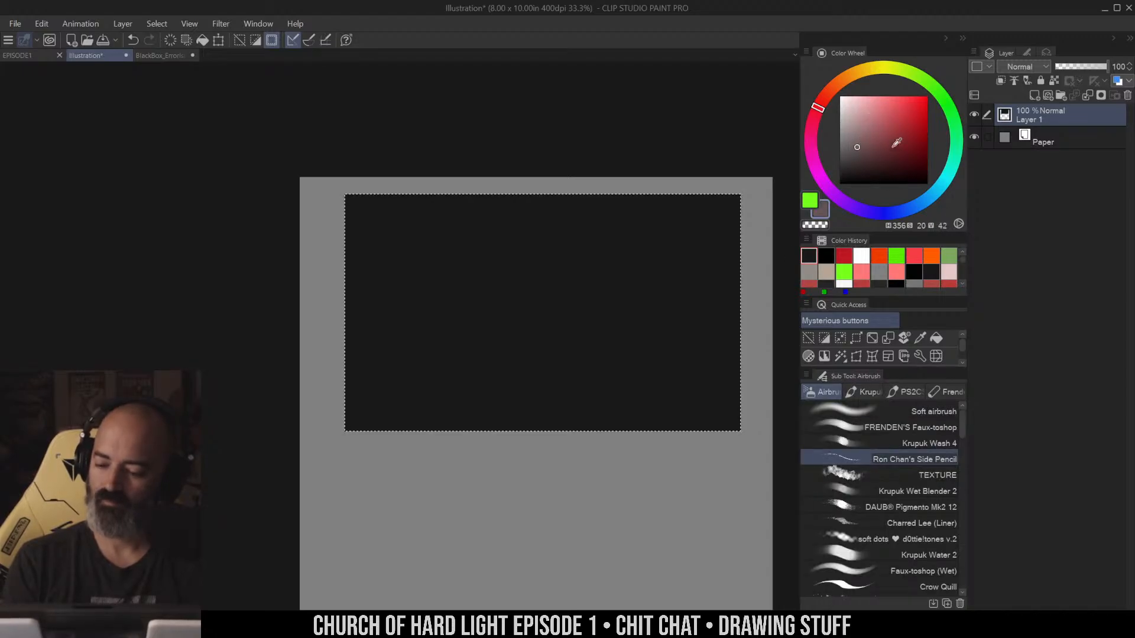
left_click(932, 193)
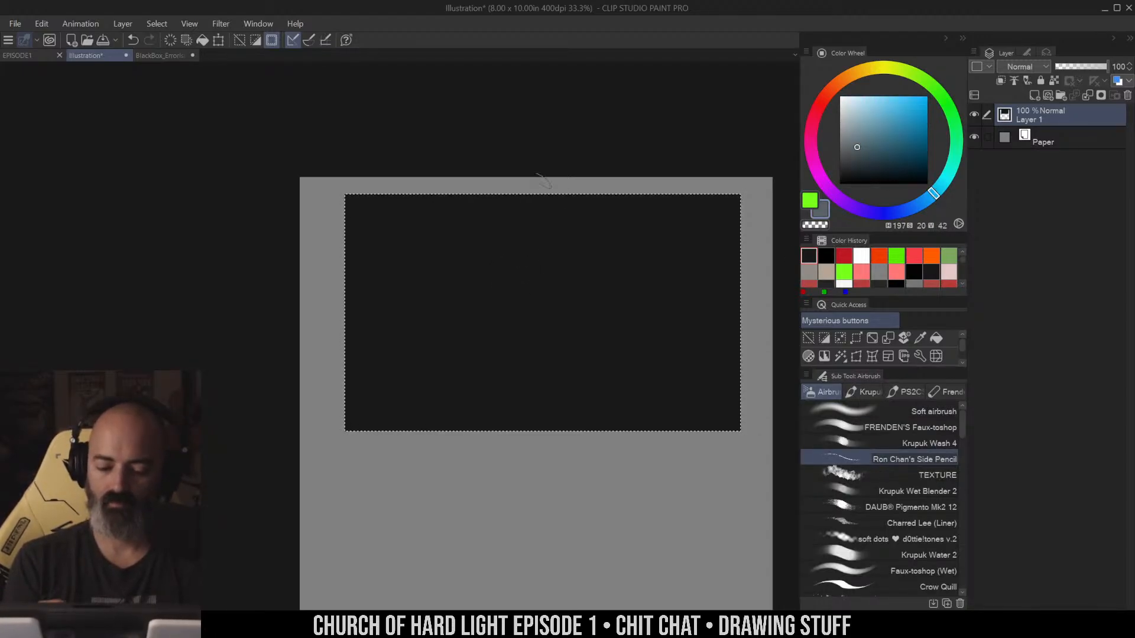
mouse_move(405, 199)
left_mouse_down()
mouse_move(410, 222)
mouse_move(482, 208)
mouse_move(423, 215)
mouse_move(469, 230)
left_mouse_up()
key("ctrl+z")
left_click(934, 413)
key("ctrl+z")
mouse_move(417, 189)
left_mouse_down()
mouse_move(378, 199)
mouse_move(503, 187)
mouse_move(535, 205)
mouse_move(523, 211)
mouse_move(533, 345)
mouse_move(538, 217)
mouse_move(558, 324)
mouse_move(604, 200)
mouse_move(647, 204)
mouse_move(680, 229)
mouse_move(685, 292)
mouse_move(727, 233)
left_mouse_up()
mouse_move(486, 384)
left_mouse_down()
mouse_move(562, 358)
mouse_move(651, 374)
mouse_move(692, 366)
mouse_move(687, 339)
mouse_move(622, 342)
mouse_move(516, 386)
mouse_move(509, 422)
mouse_move(440, 366)
mouse_move(563, 221)
mouse_move(701, 283)
mouse_move(678, 350)
mouse_move(652, 235)
mouse_move(710, 312)
mouse_move(671, 236)
left_mouse_up()
Paint sampled dark color over the right-hand glow, and rework the central light band with its own sampled blue-gray
left_click(615, 320, "alt")
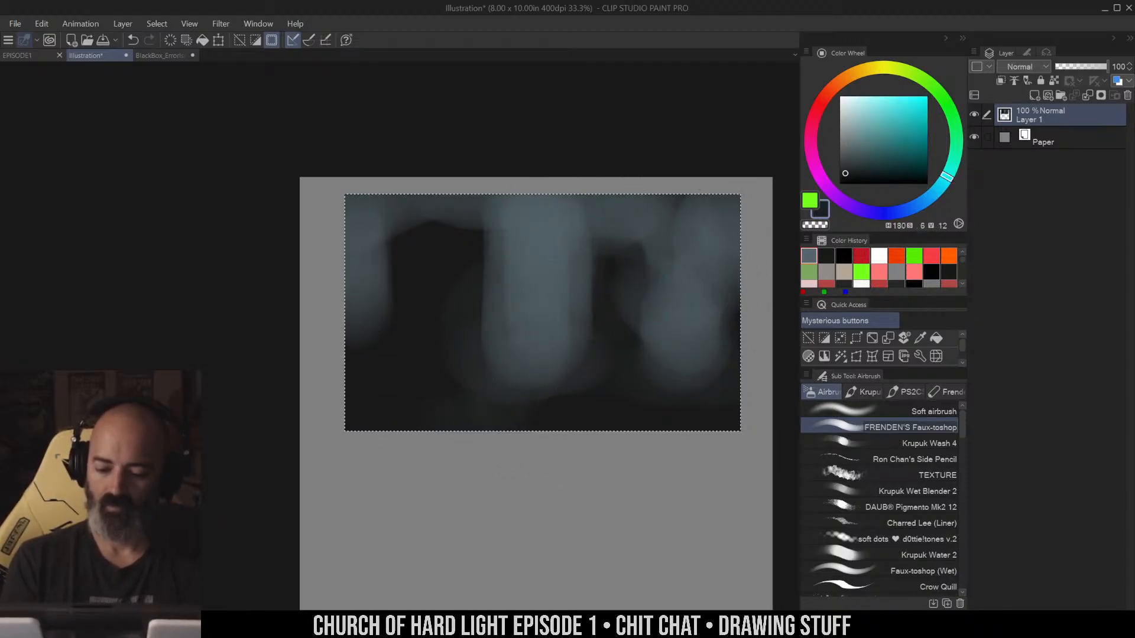
mouse_move(615, 320)
left_mouse_down()
mouse_move(609, 354)
mouse_move(604, 233)
mouse_move(644, 299)
mouse_move(591, 185)
mouse_move(671, 346)
mouse_move(682, 283)
mouse_move(592, 299)
mouse_move(664, 360)
mouse_move(610, 283)
mouse_move(694, 340)
mouse_move(690, 248)
mouse_move(562, 222)
mouse_move(397, 273)
mouse_move(662, 190)
left_mouse_up()
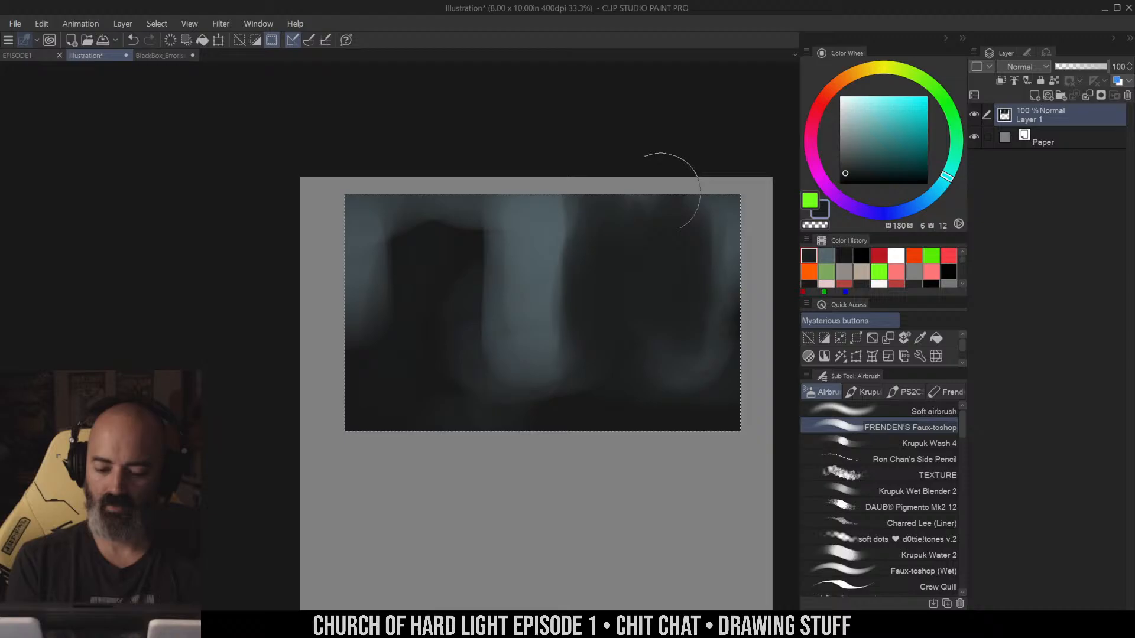
left_click(528, 211, "alt")
left_click(537, 236, "alt")
mouse_move(538, 236)
left_mouse_down()
mouse_move(709, 207)
mouse_move(562, 280)
mouse_move(545, 221)
mouse_move(527, 250)
mouse_move(538, 228)
mouse_move(539, 327)
left_mouse_up()
Brighten the central light band's upper end and paint thin streaks at its base in pale blue (hue 195, saturation 20, brightness 82)
left_click(856, 112)
scroll(618, 255, "down", 1)
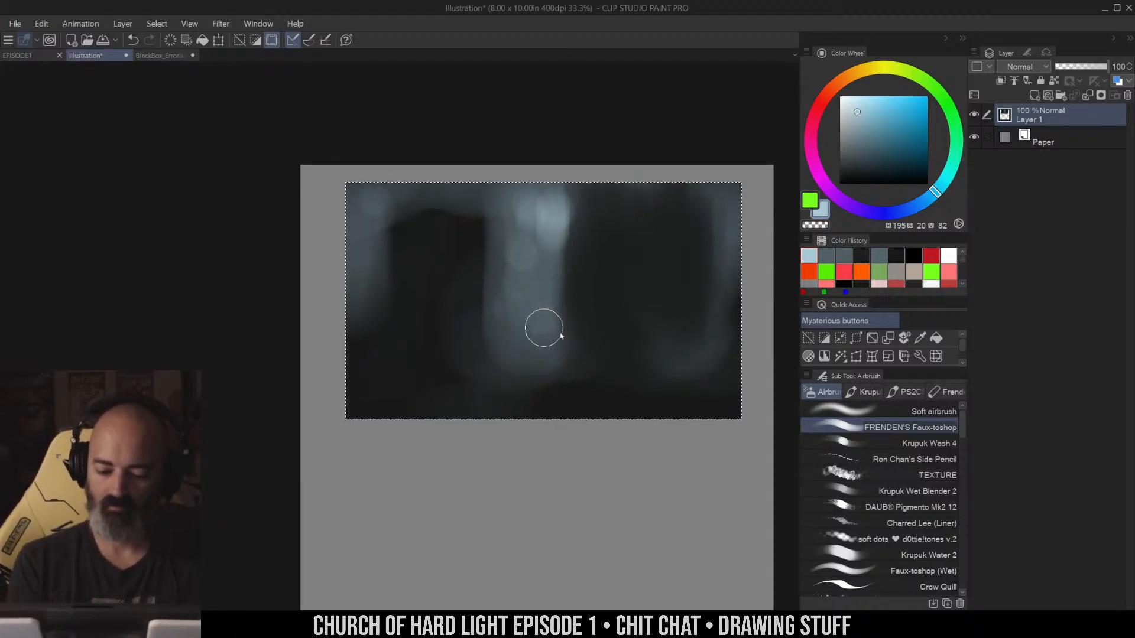
key("bracketleft")
key("bracketleft")
key("bracketleft")
mouse_move(540, 343)
left_mouse_down()
mouse_move(521, 373)
mouse_move(559, 362)
mouse_move(489, 375)
left_mouse_up()
left_click(583, 369)
left_click(606, 367)
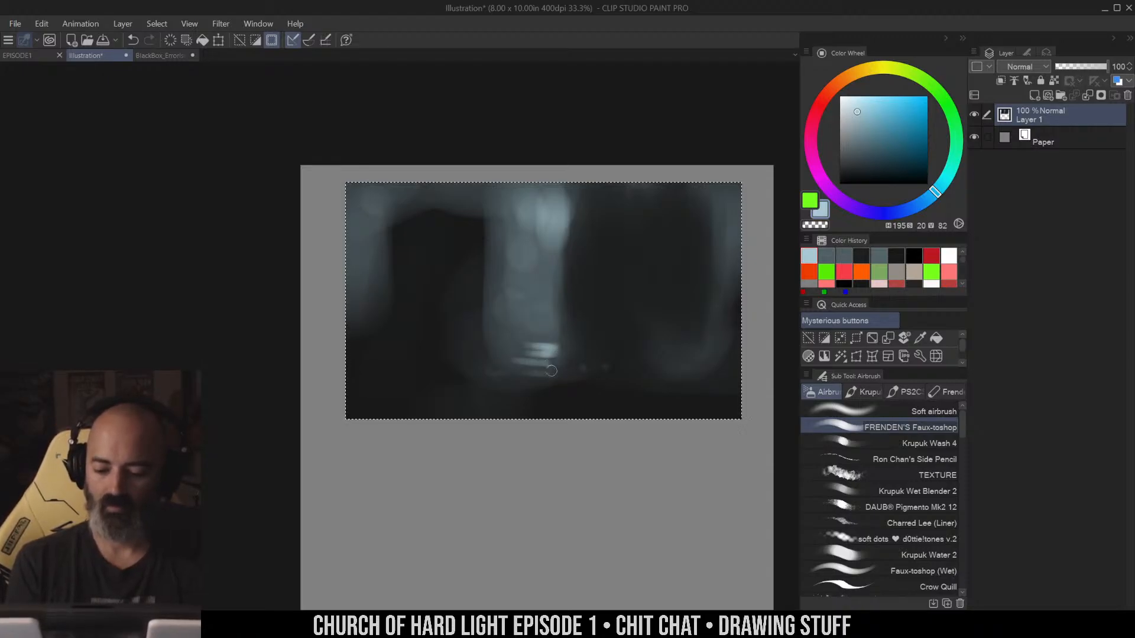
Dab soft pale-blue glow spots with progressively larger brush sizes along the ground below the central light band
key("bracketright")
key("bracketright")
key("bracketright")
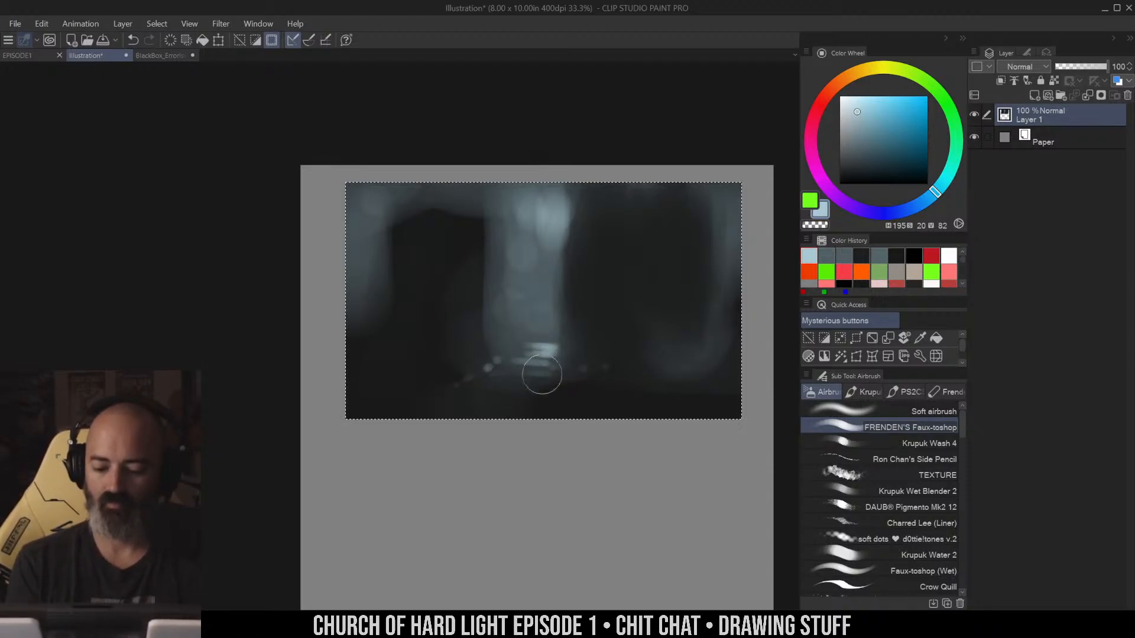
mouse_move(542, 375)
left_mouse_down()
mouse_move(473, 380)
mouse_move(524, 392)
left_mouse_up()
left_click(565, 377)
left_click(561, 407)
left_click(585, 384)
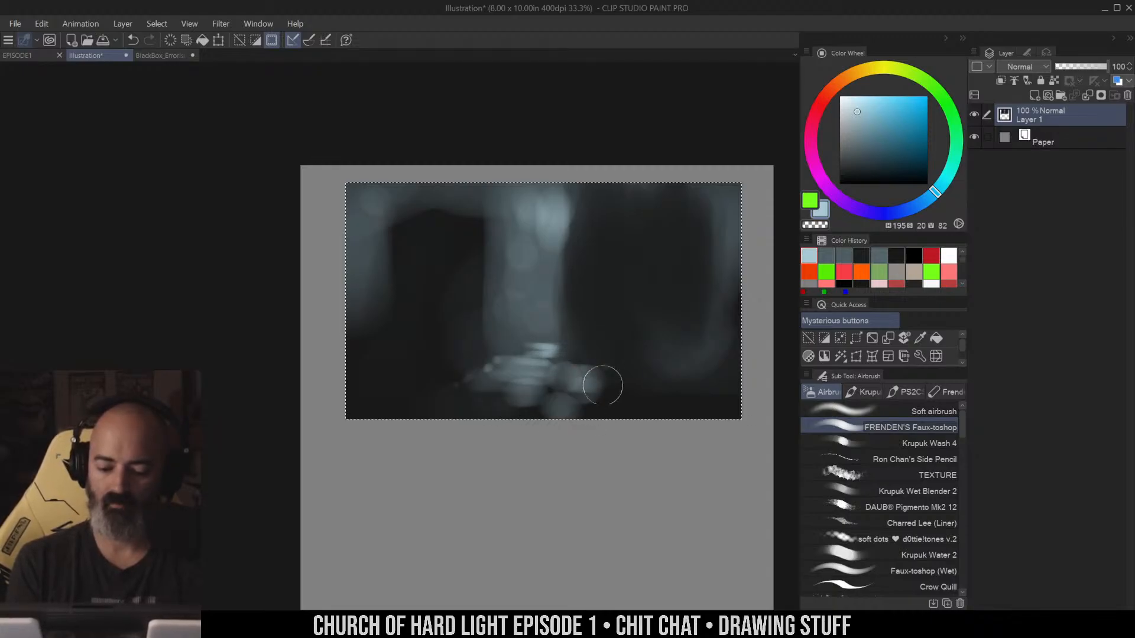
left_click(504, 401)
key("bracketright")
key("bracketright")
key("bracketright")
left_click(425, 408)
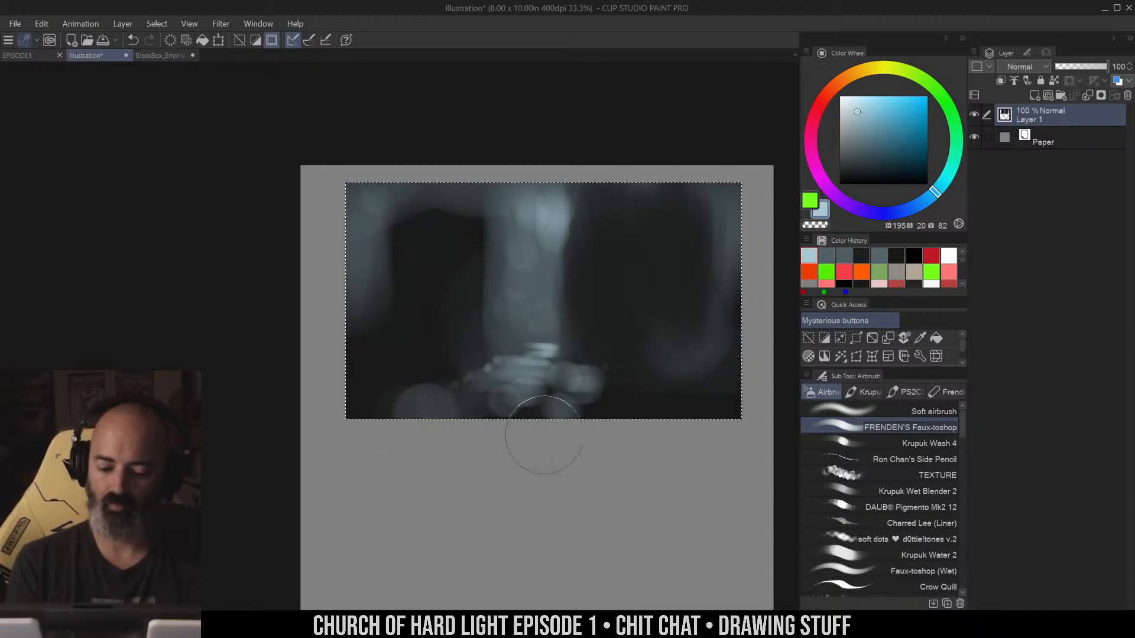
left_click(605, 427)
Paint fine horizontal pale-blue glints with a small brush across the ground reflections and out toward the panel's lower right corner
key("bracketleft")
key("bracketleft")
key("bracketleft")
key("bracketleft")
key("bracketleft")
key("bracketleft")
left_click_drag(527, 348, 521, 351)
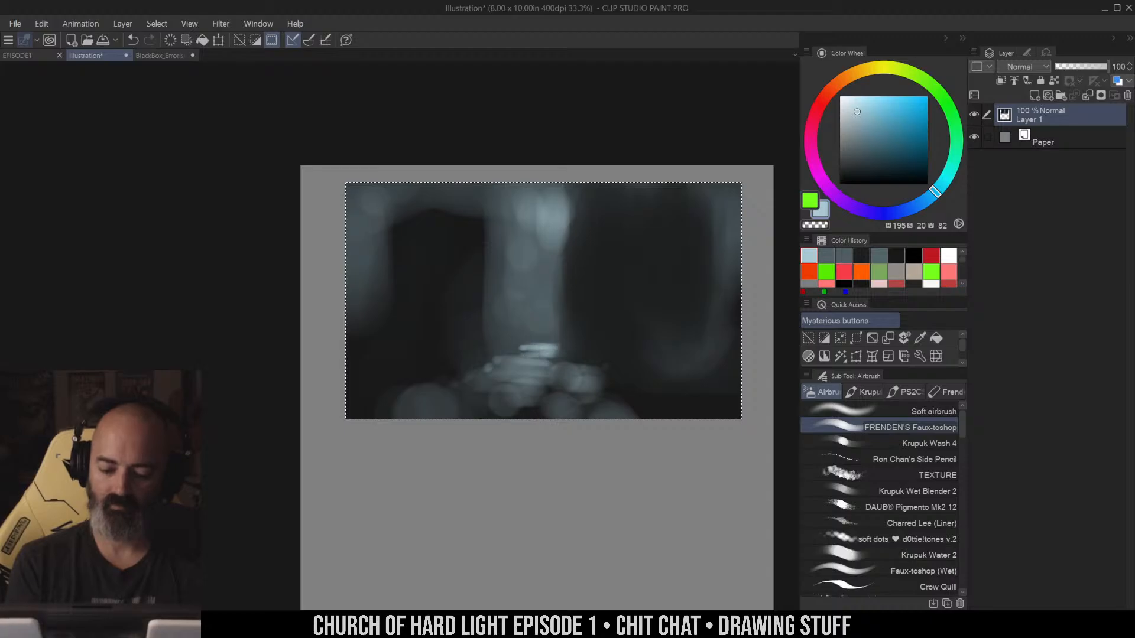
left_click(573, 367)
left_click(527, 372)
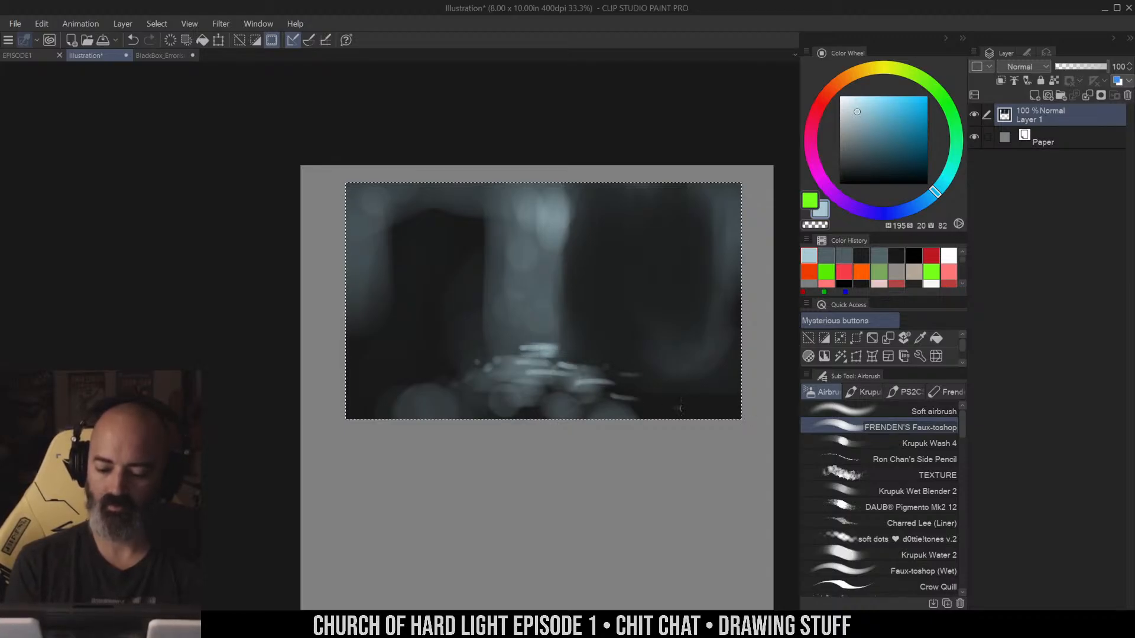
left_click_drag(681, 408, 707, 408)
left_click_drag(589, 393, 568, 397)
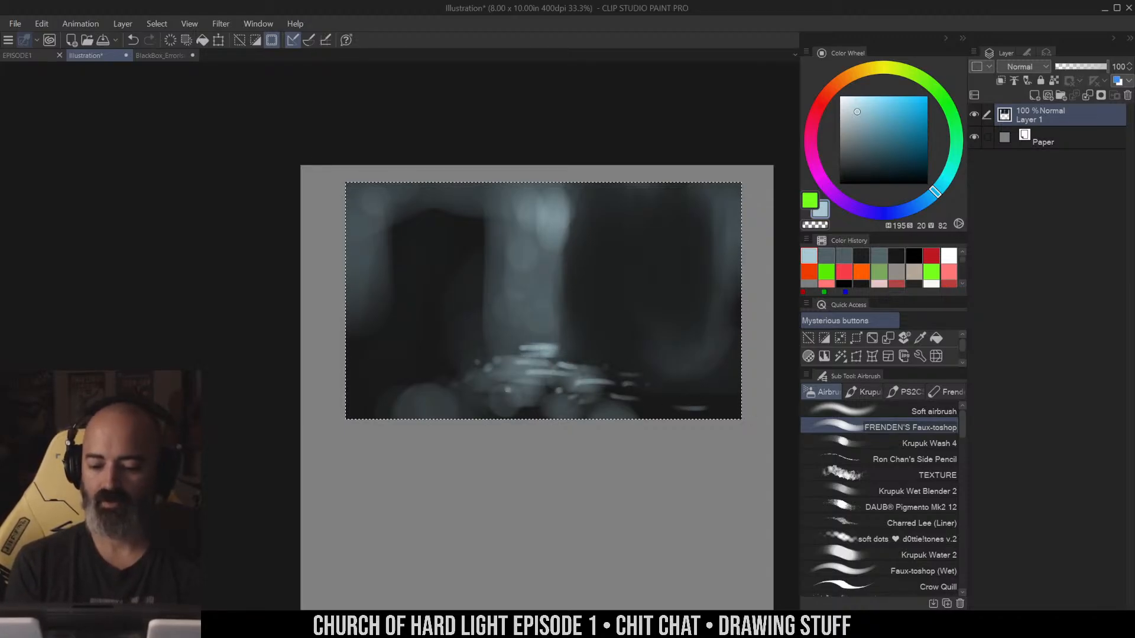
scroll(636, 335, "down", 1)
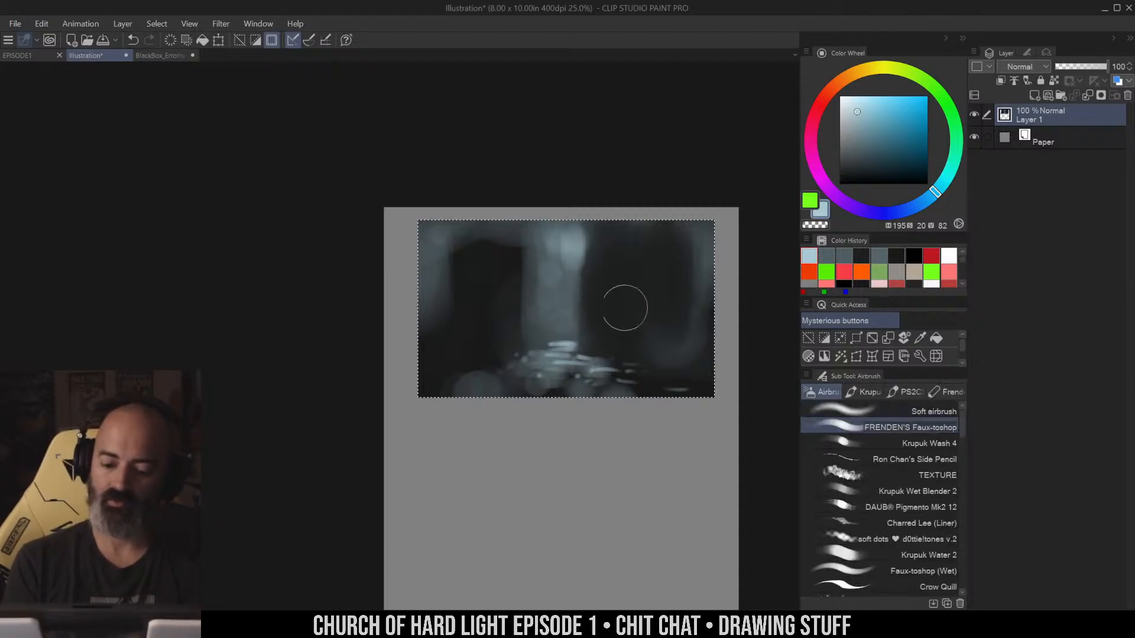
left_click(615, 329)
left_click(641, 354)
key("ctrl+z")
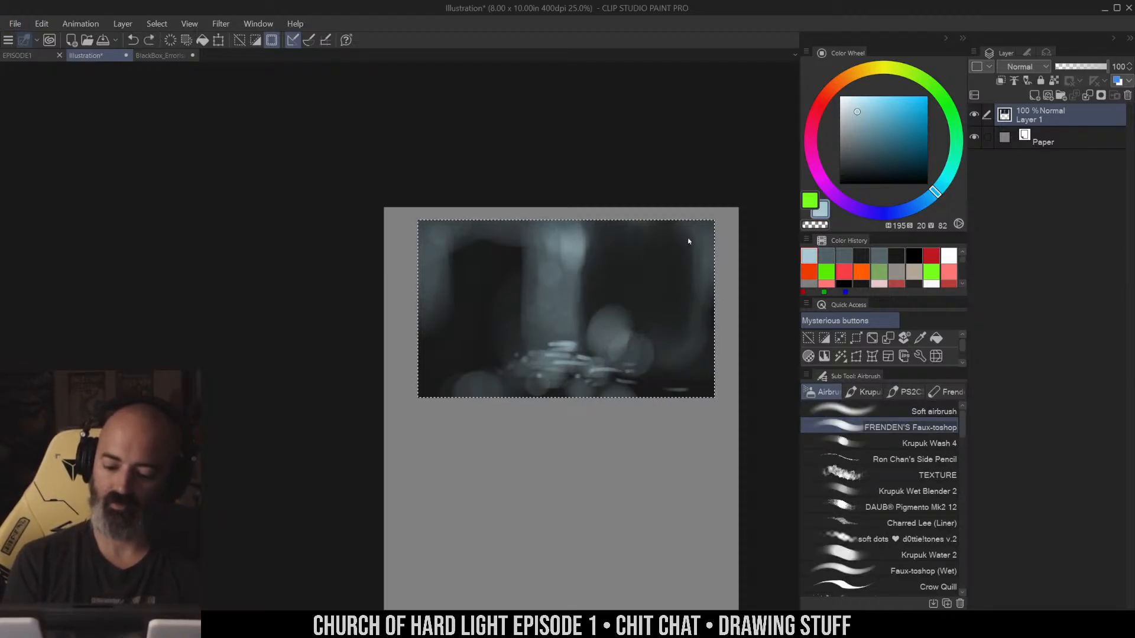
Paint sampled near-black over the dark areas beside the central light band and clear the panel selection
left_click(624, 310, "alt")
mouse_move(619, 322)
left_mouse_down()
mouse_move(625, 357)
mouse_move(649, 364)
mouse_move(606, 352)
mouse_move(694, 378)
mouse_move(618, 326)
mouse_move(561, 327)
mouse_move(539, 342)
left_mouse_up()
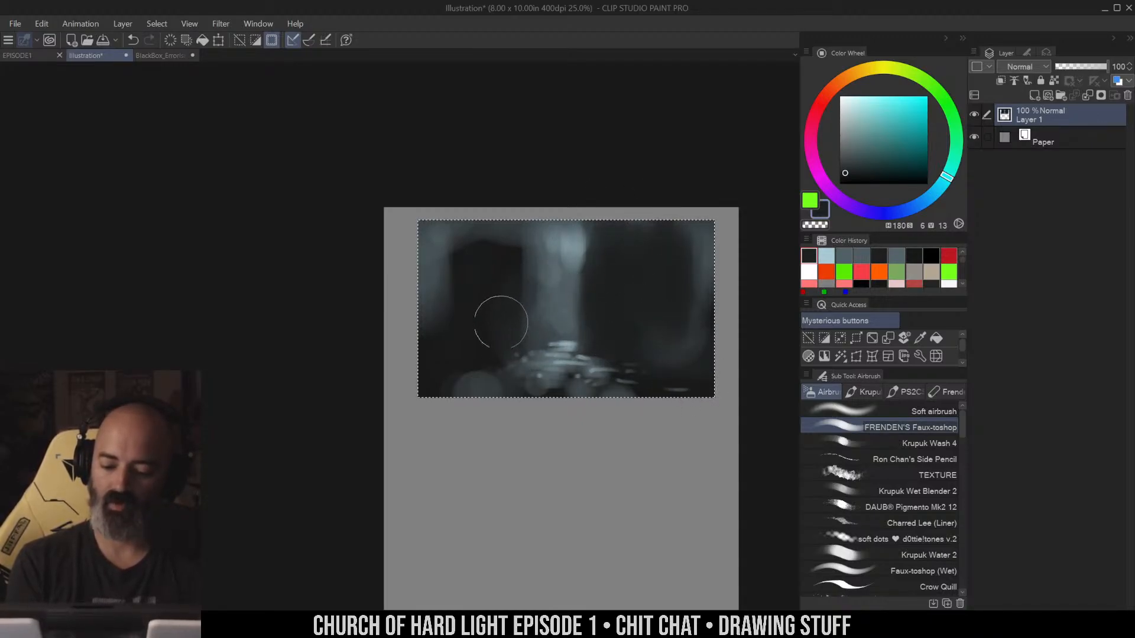
key("m")
left_click(623, 304, "ctrl+alt")
key("ctrl+d")
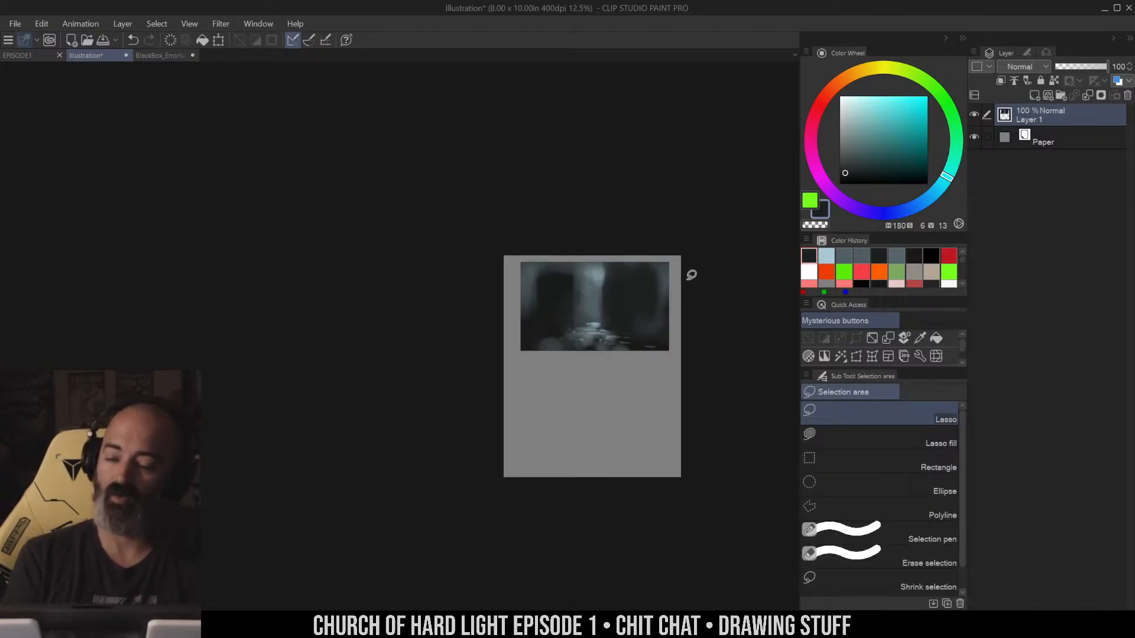
Paint a small oval orange light (hue 36) in the dark area left of the band, with a cream core of saturation 19, brightness 97
key("ctrl+space")
left_click(612, 308)
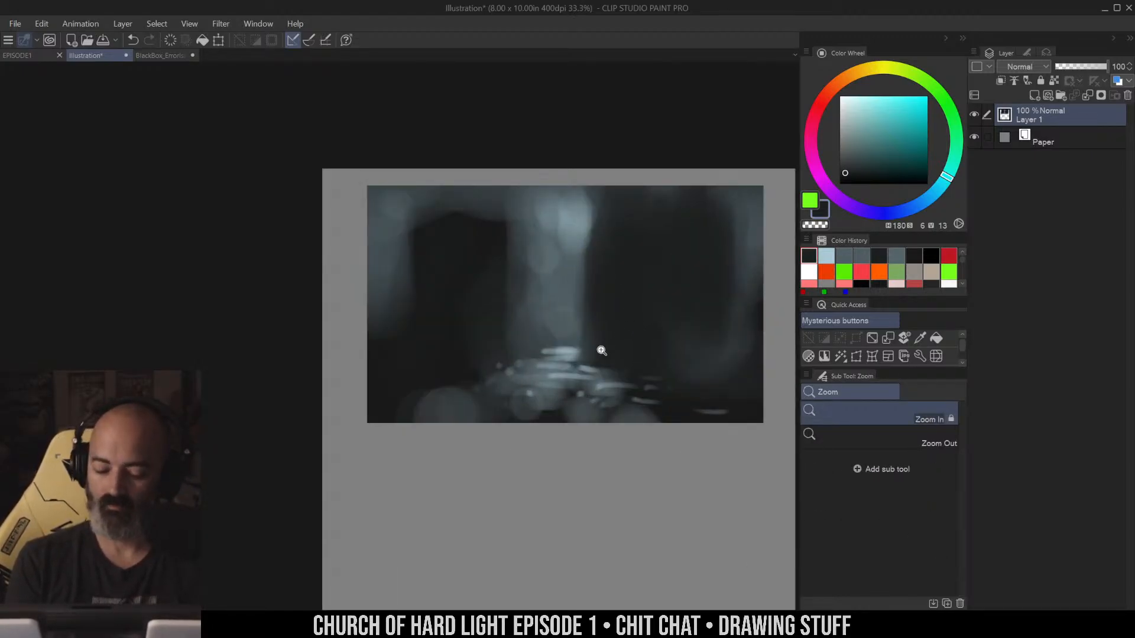
left_click(602, 350)
key("b")
left_click(853, 73)
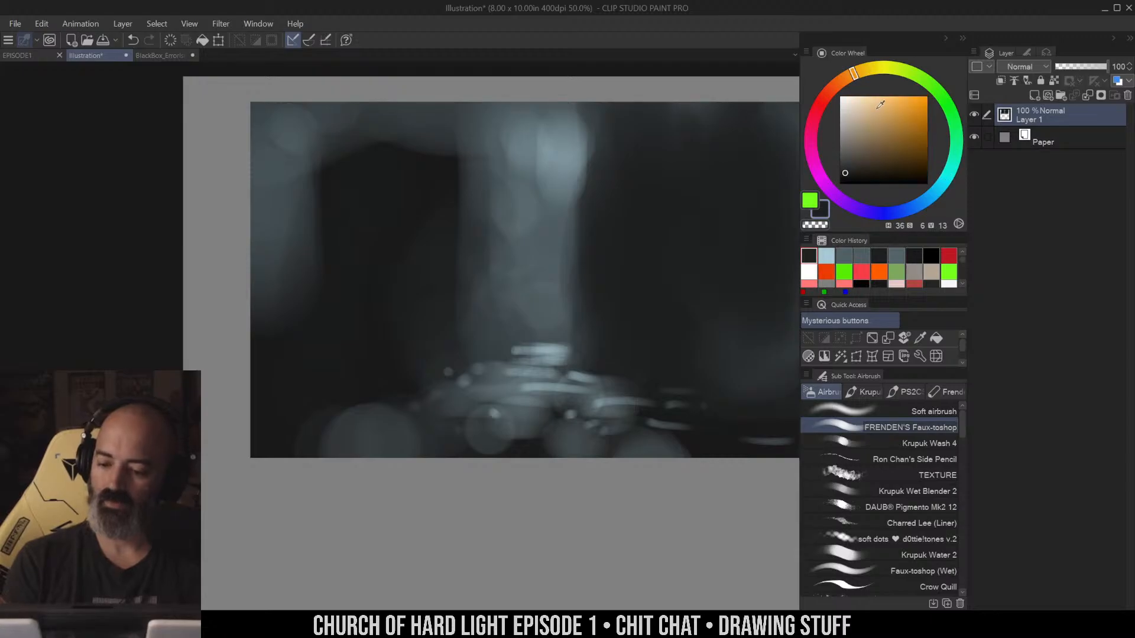
left_click_drag(880, 107, 895, 116)
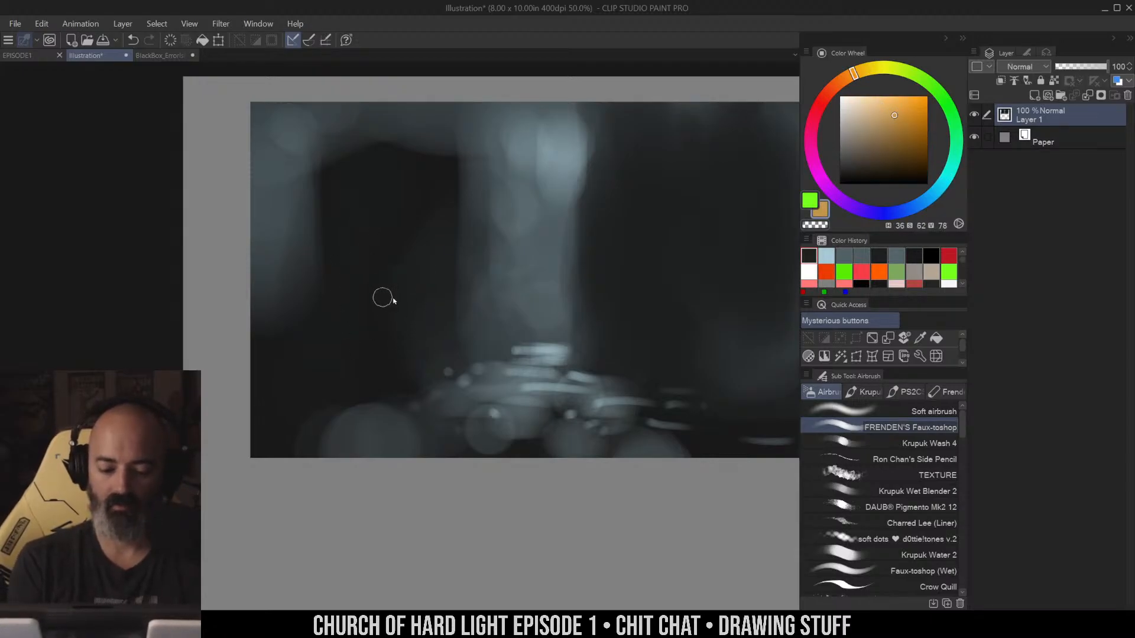
left_click_drag(399, 271, 398, 306)
left_click(857, 98)
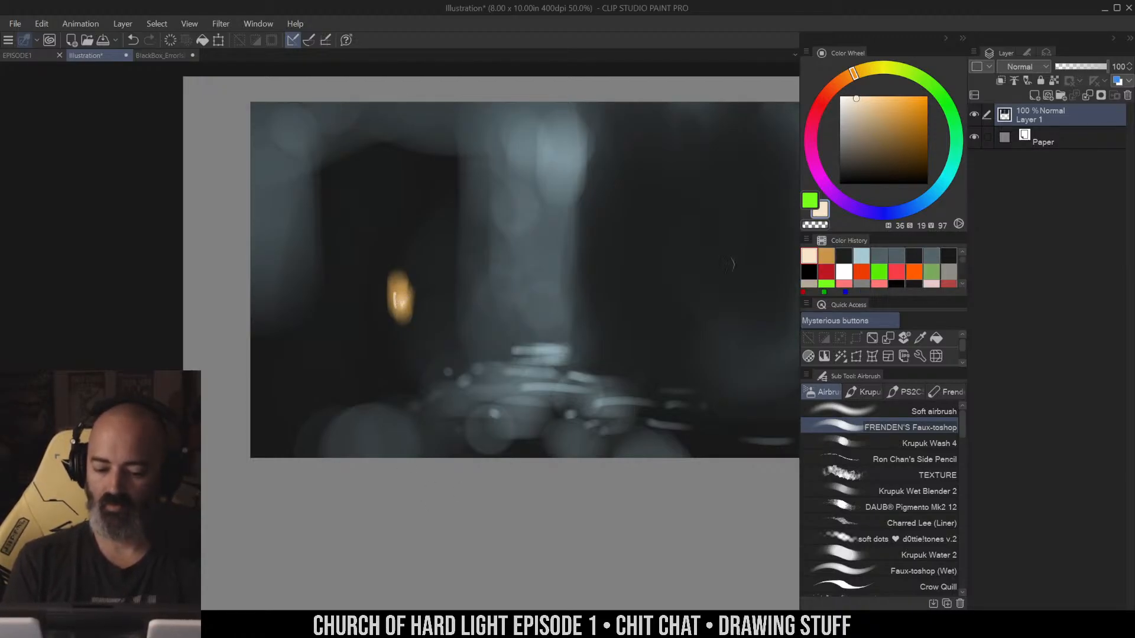
Paint broken amber reflections on the ground directly beneath the orange light, using colors sampled from it
left_click(393, 316, "alt")
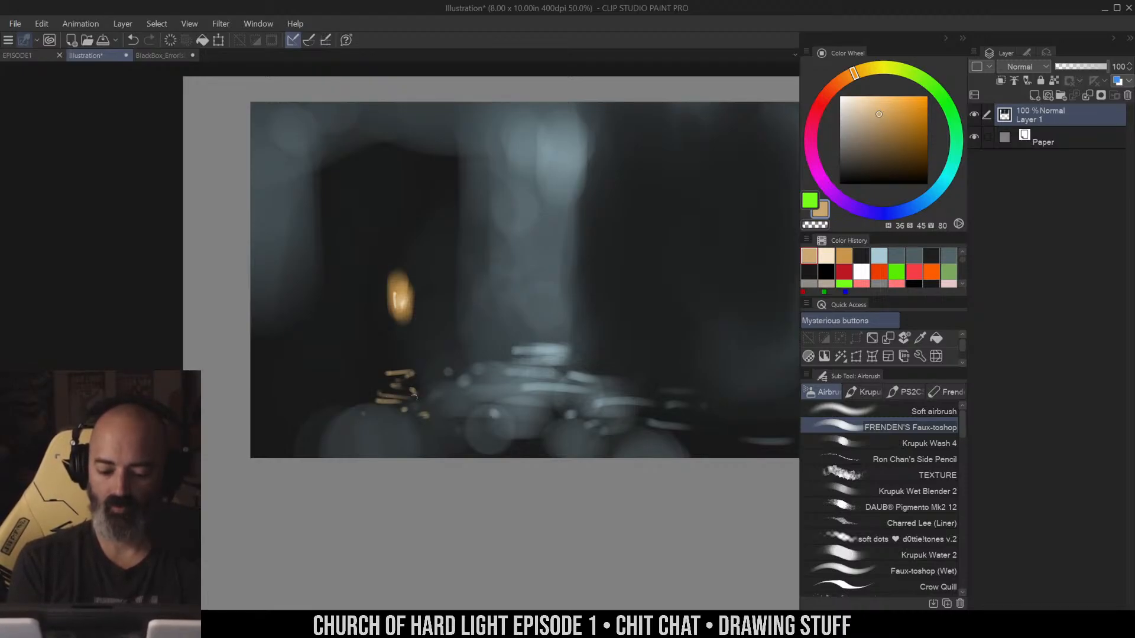
mouse_move(418, 401)
left_mouse_down()
mouse_move(383, 398)
mouse_move(403, 388)
mouse_move(394, 395)
mouse_move(392, 384)
mouse_move(414, 405)
mouse_move(382, 408)
mouse_move(412, 411)
mouse_move(370, 421)
left_mouse_up()
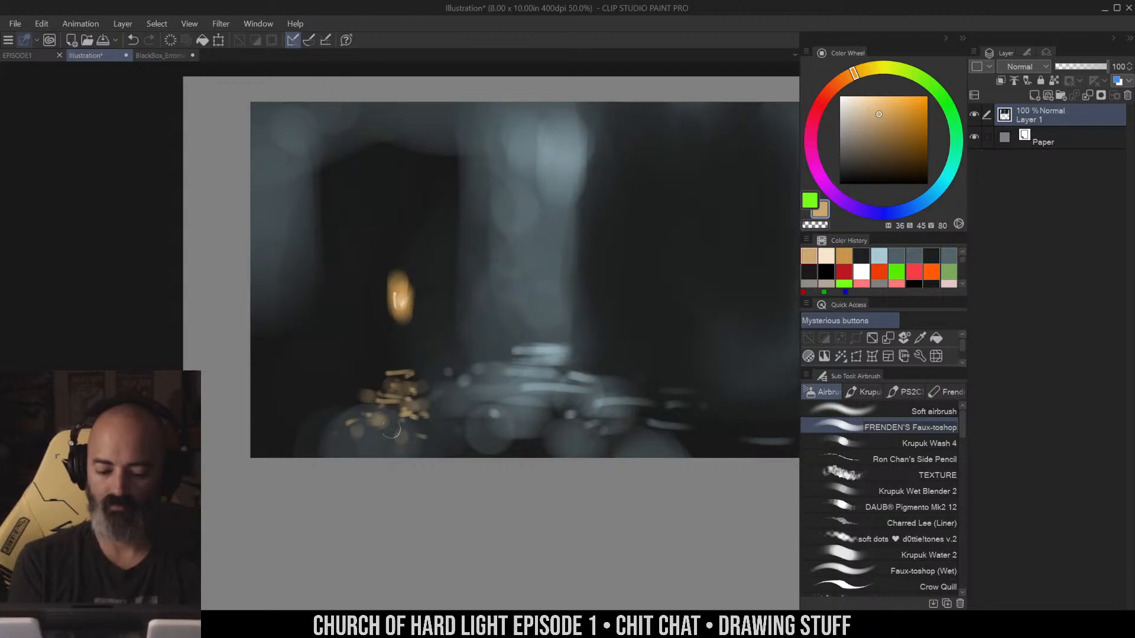
key("ctrl+minus")
key("ctrl+plus")
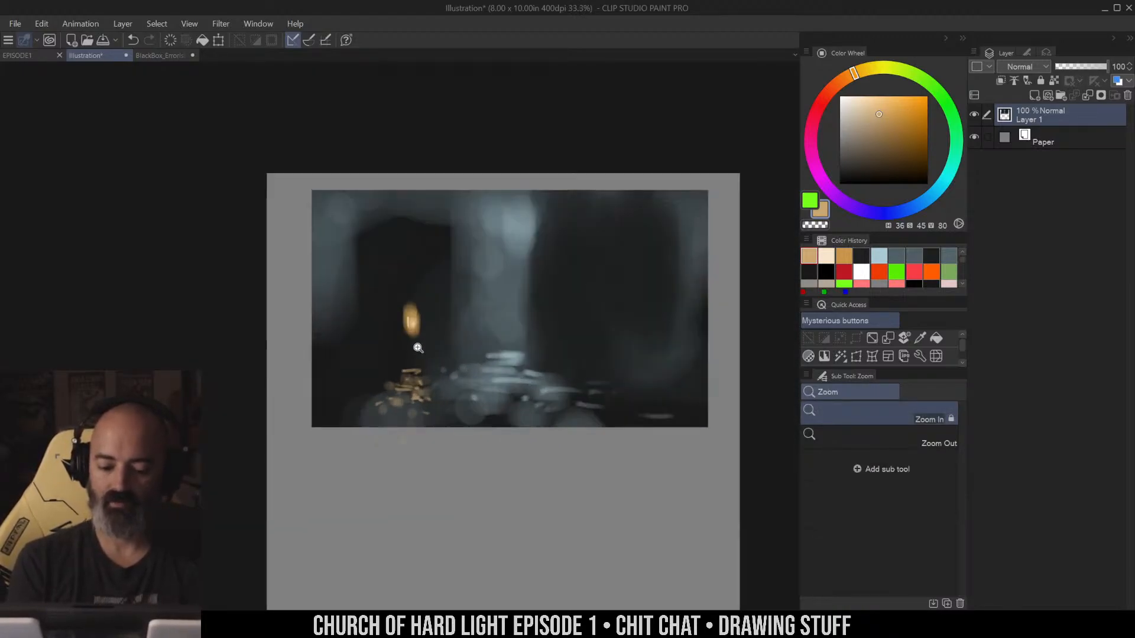
left_click(423, 370, "alt")
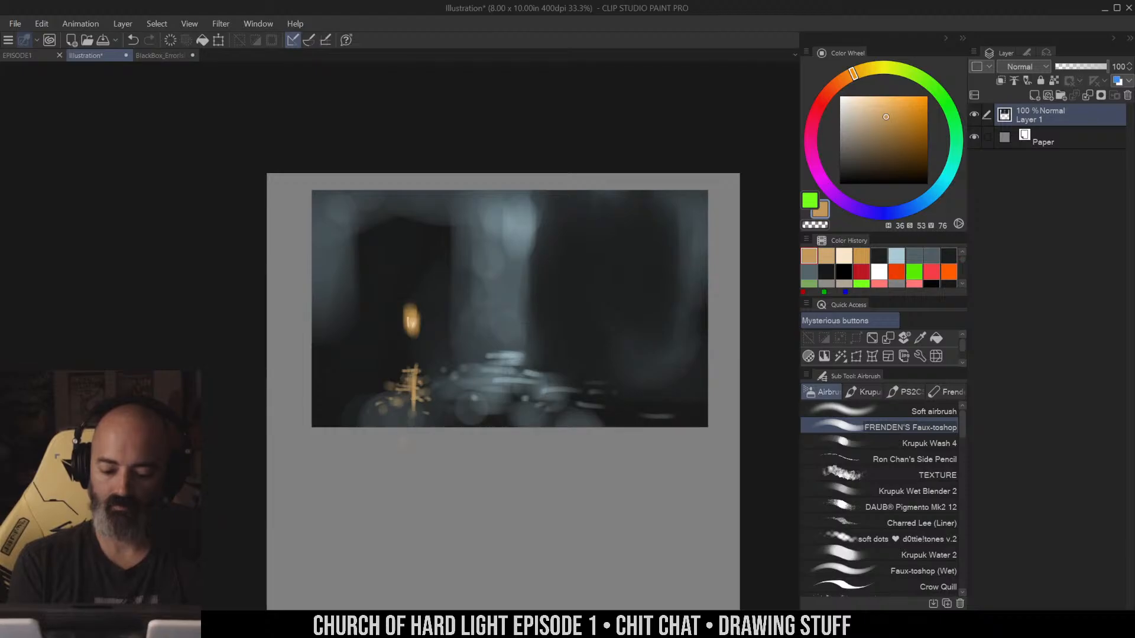
left_click(505, 355, "ctrl+alt")
left_click(506, 361, "ctrl")
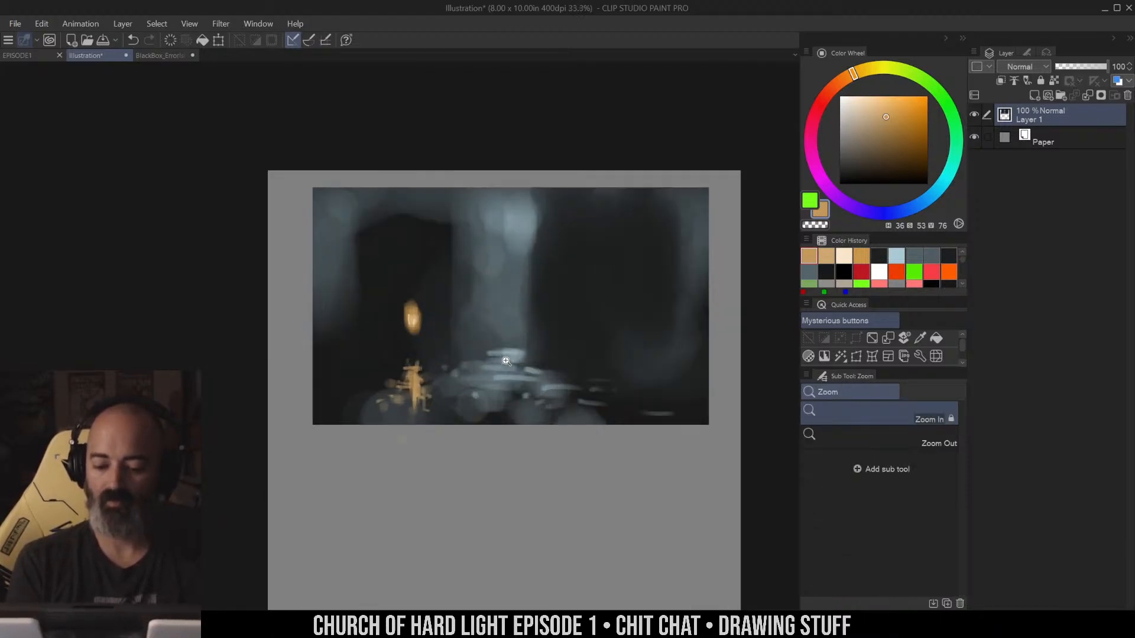
Paint a dimmer second amber light with soft specks left of the first, and undo the horizontal stroke above the first light
left_click(407, 307, "alt")
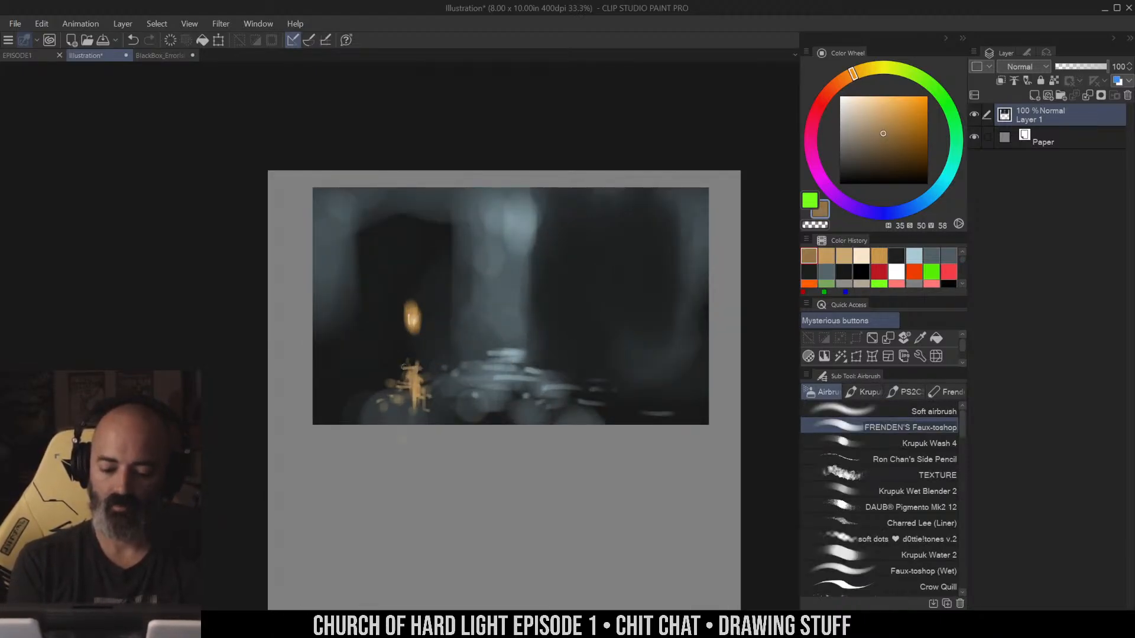
left_click(415, 323, "alt")
left_click(381, 348, "alt")
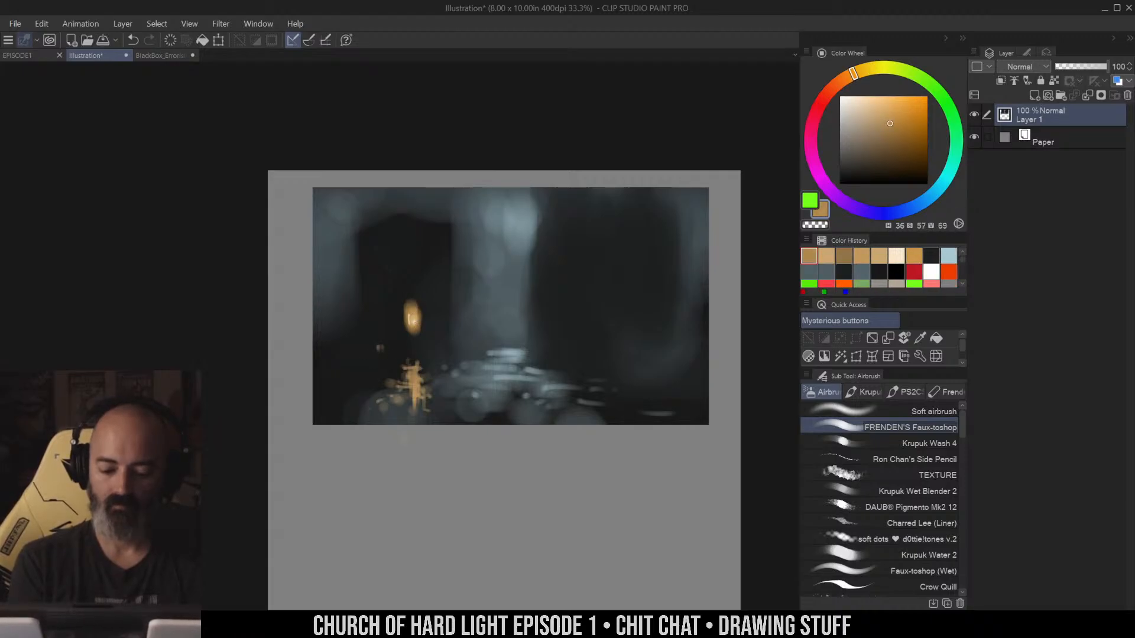
left_click_drag(381, 347, 367, 355)
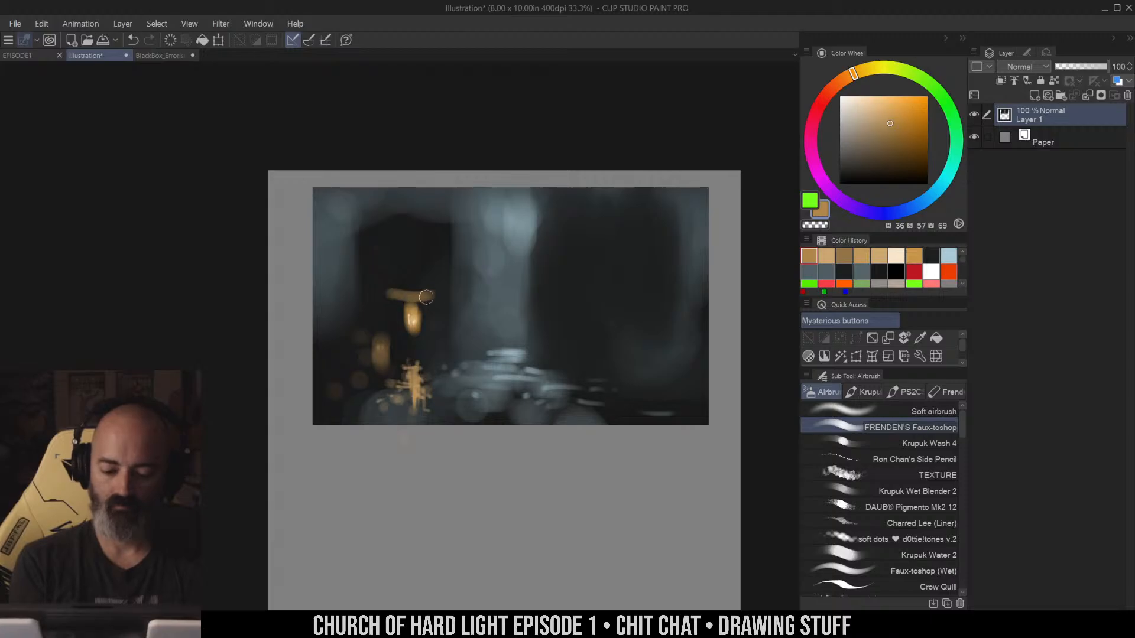
left_click(558, 324, "ctrl+alt")
left_click(597, 348, "alt")
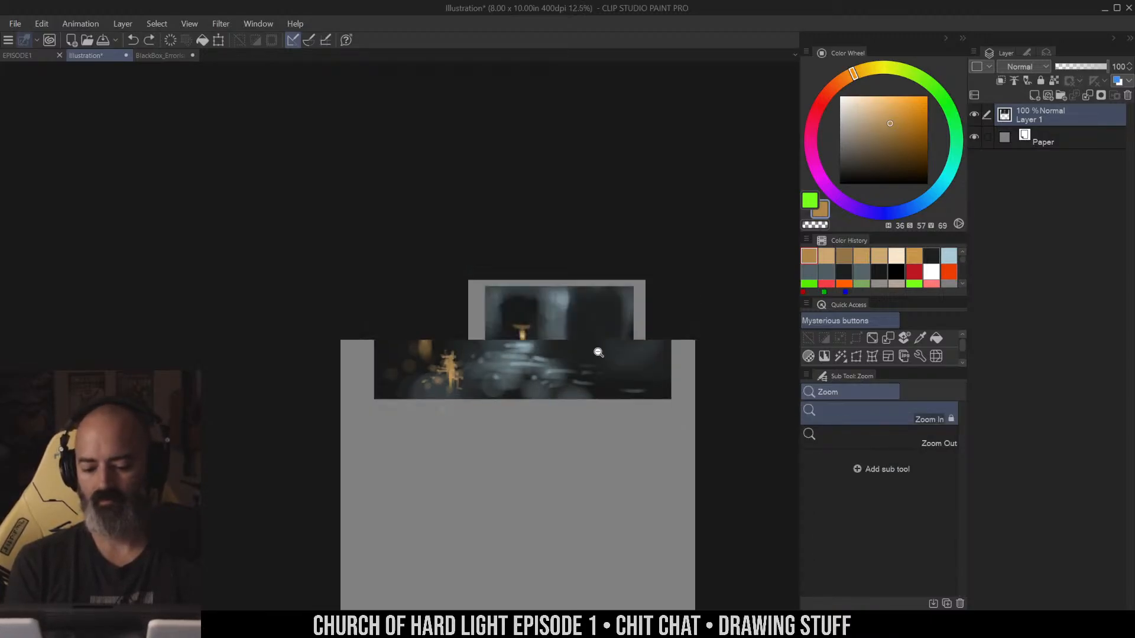
left_click(590, 356)
key("ctrl+z")
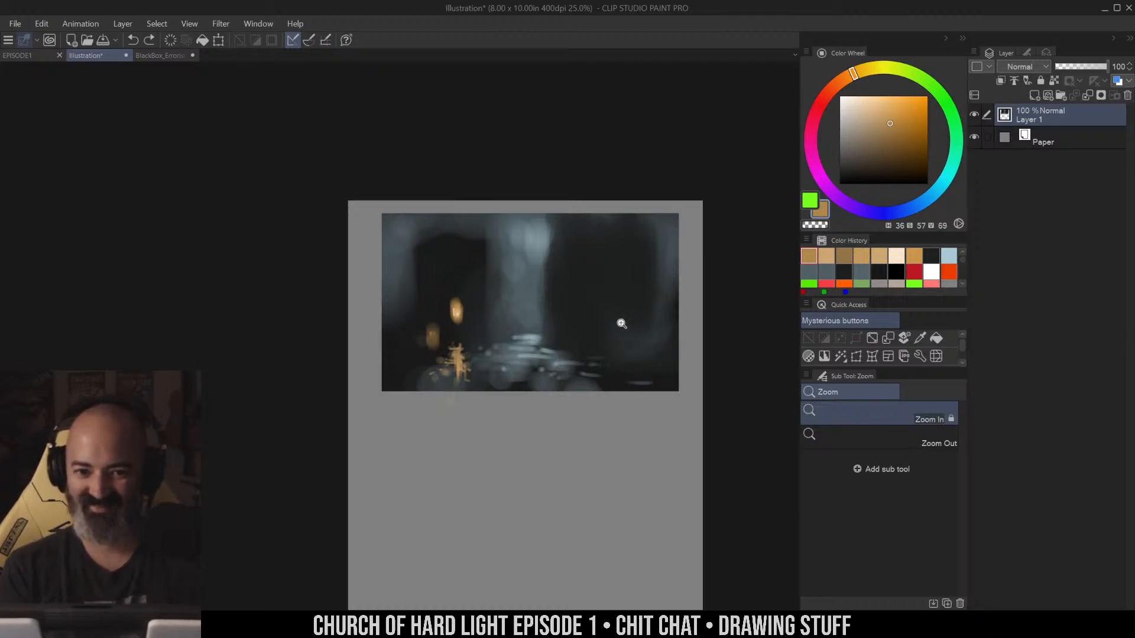
Erase the entire painting from Layer 1 and leave nothing selected
key("ctrl+a")
key("Delete")
key("m")
key("ctrl+d")
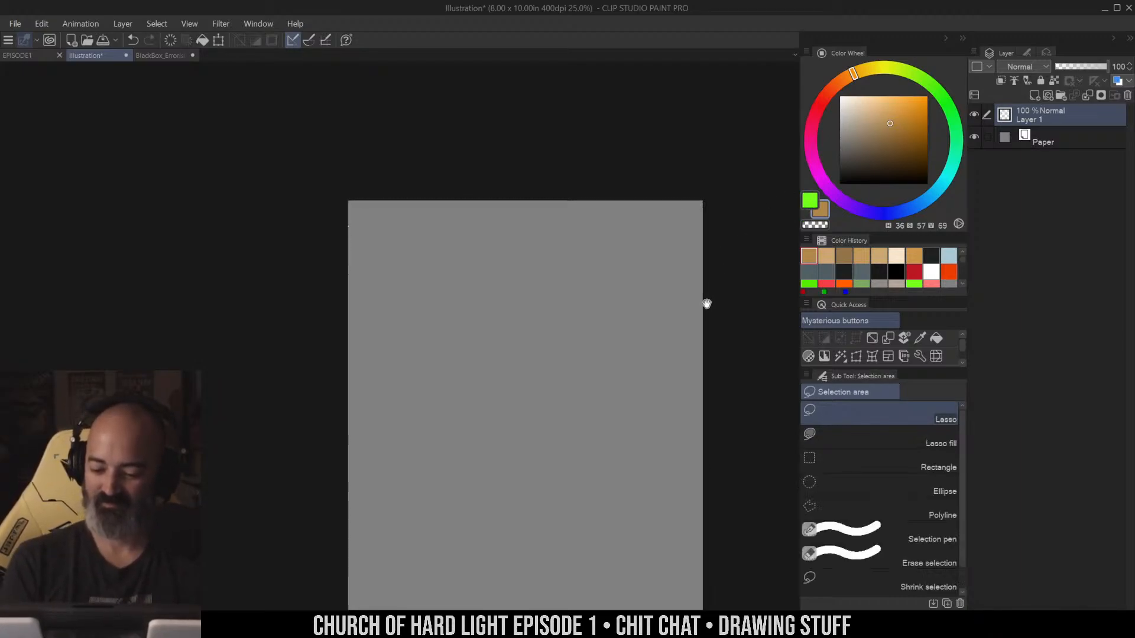
Sketch the crown, the face's left contour and the jaw of a head in black with Ron Chan's Side Pencil
mouse_move(707, 304)
left_mouse_down()
mouse_move(727, 235)
mouse_move(724, 190)
left_mouse_up()
left_click_drag(909, 139, 840, 184)
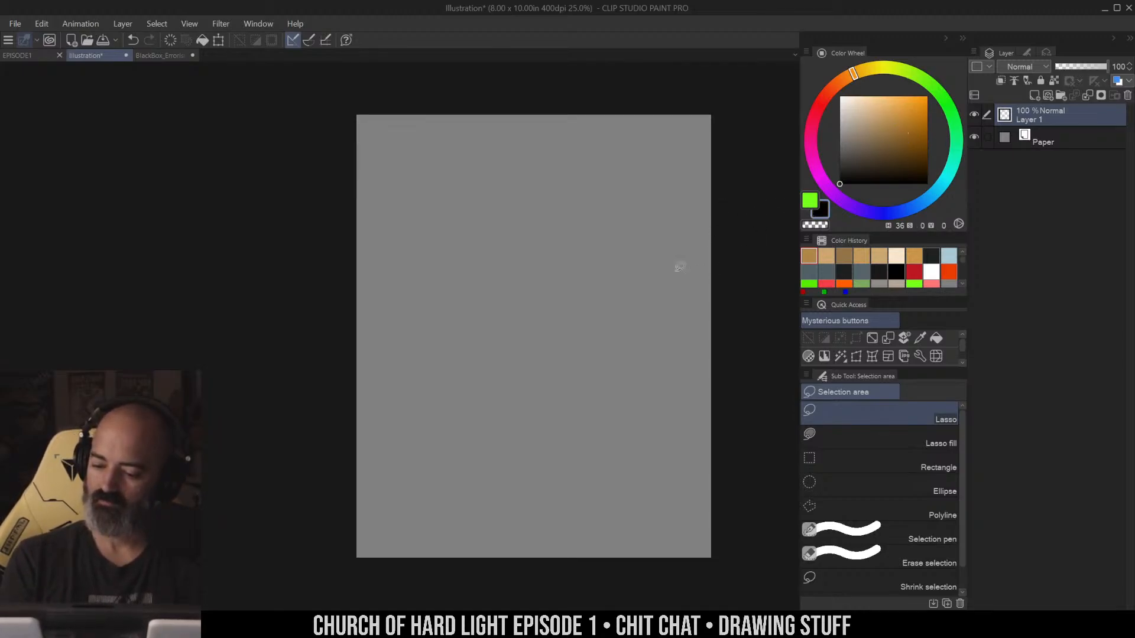
key("ctrl+space")
left_click(558, 241)
key("b")
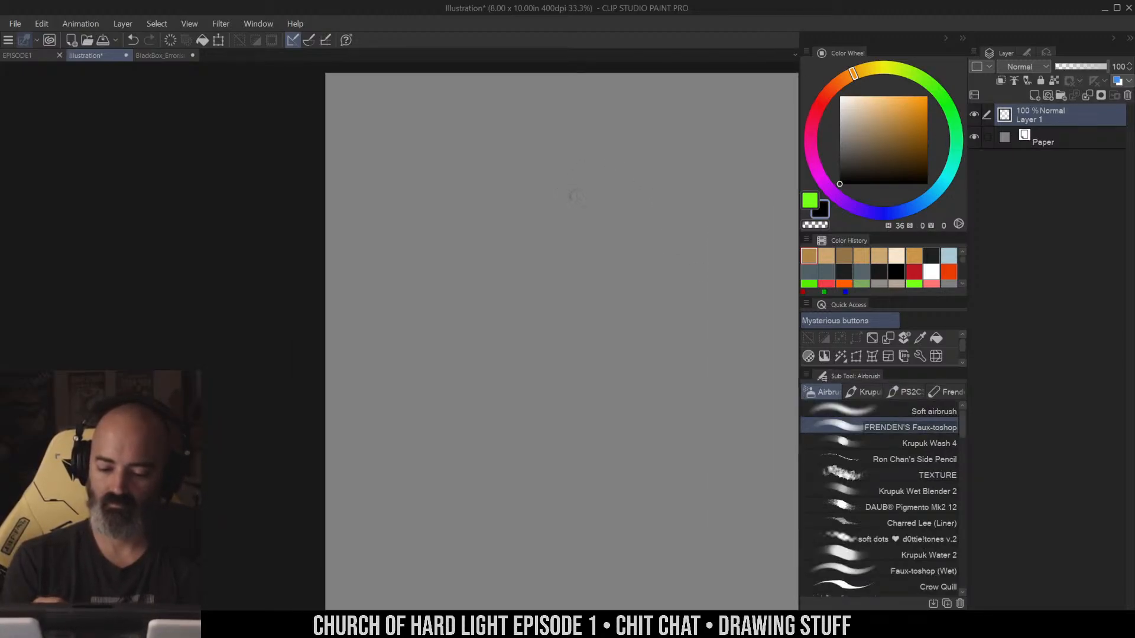
left_click(921, 459)
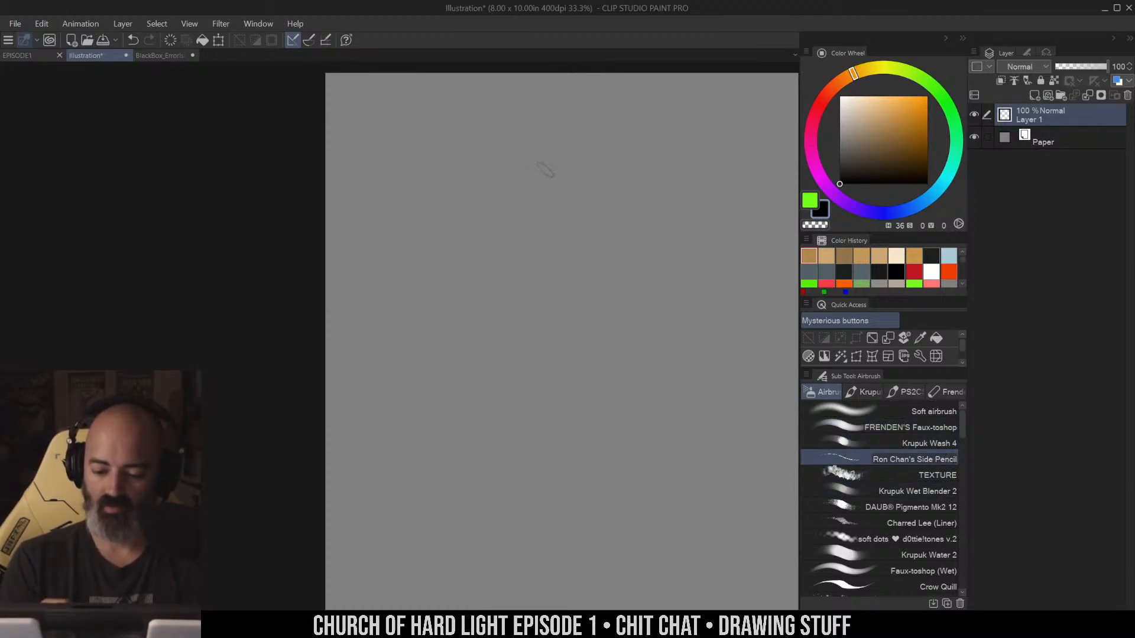
left_click_drag(541, 162, 623, 165)
left_click_drag(518, 195, 525, 274)
mouse_move(516, 222)
left_mouse_down()
mouse_move(529, 293)
mouse_move(570, 336)
mouse_move(641, 287)
left_mouse_up()
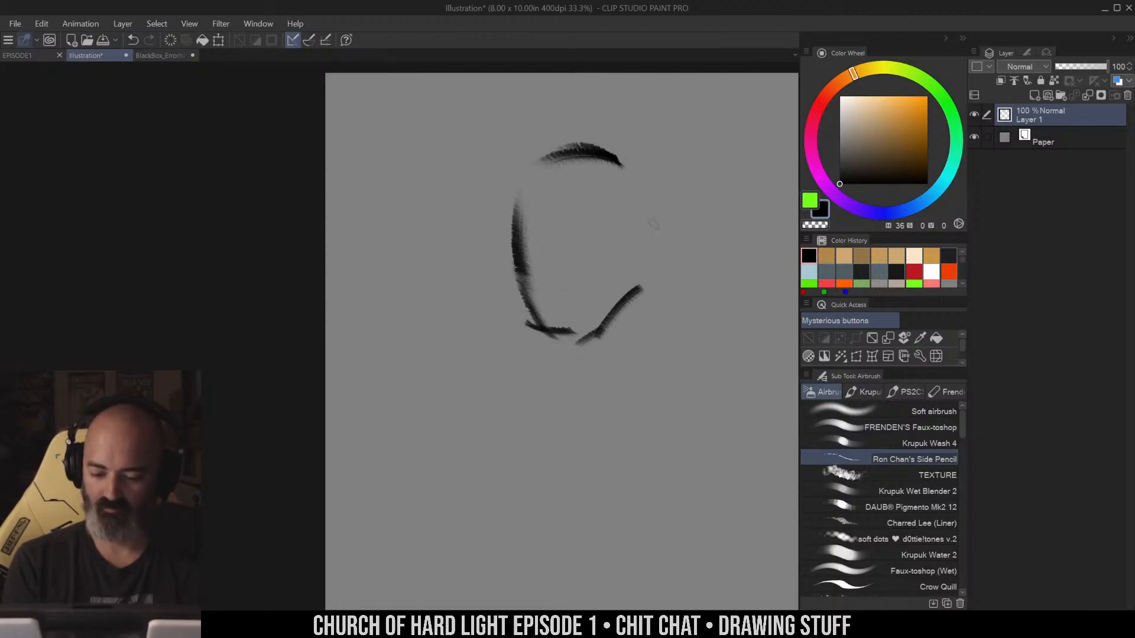
Sketch the ear area and the back of the skull on the right side of the head
left_click_drag(652, 234, 642, 283)
left_click_drag(625, 263, 621, 299)
left_click_drag(615, 147, 669, 204)
mouse_move(668, 220)
left_mouse_down()
mouse_move(630, 259)
mouse_move(637, 301)
left_mouse_up()
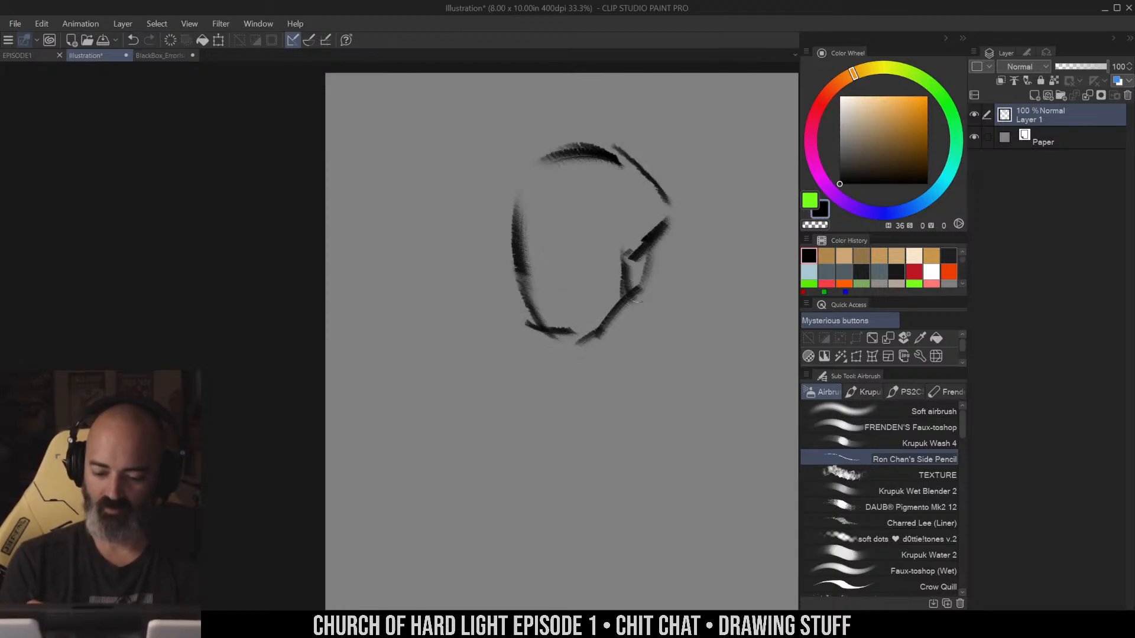
Add a curved horizontal brow guideline and a vertical center guideline across the face
left_click_drag(565, 229, 642, 238)
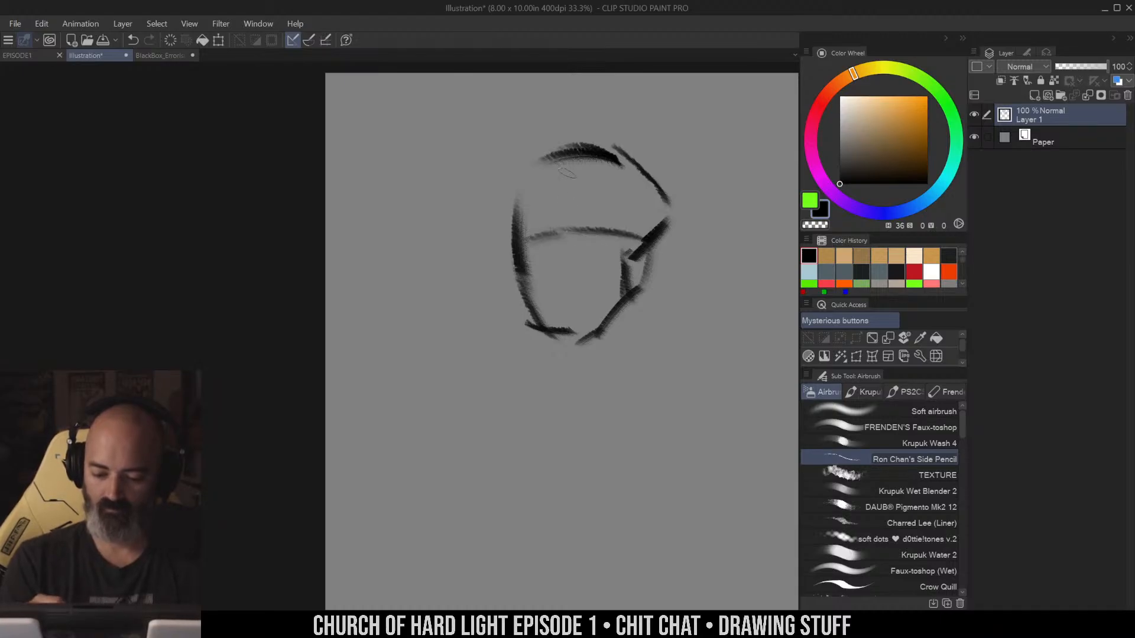
left_click_drag(557, 198, 556, 272)
left_click_drag(557, 219, 556, 280)
Draw the neck line down from behind the ear, undoing a stray stroke, and darken the back of the skull
left_click_drag(634, 245, 643, 331)
left_click_drag(633, 290, 644, 339)
left_click_drag(553, 336, 551, 369)
mouse_move(663, 299)
left_mouse_down()
mouse_move(647, 222)
mouse_move(619, 294)
left_mouse_up()
key("ctrl+z")
left_click_drag(616, 212, 628, 320)
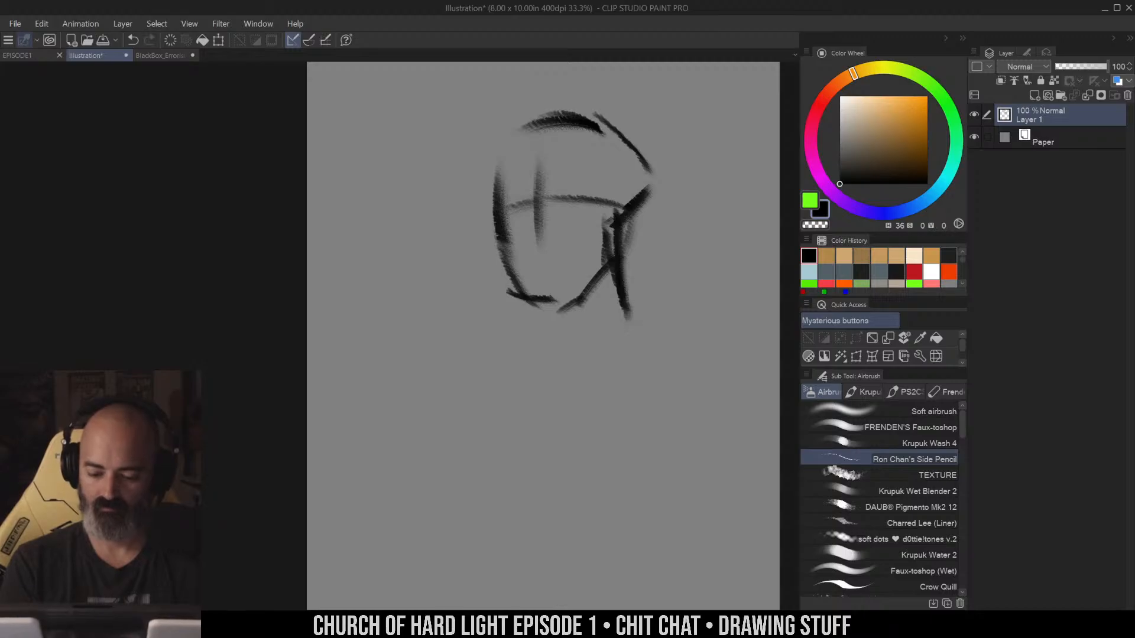
left_click_drag(633, 153, 645, 214)
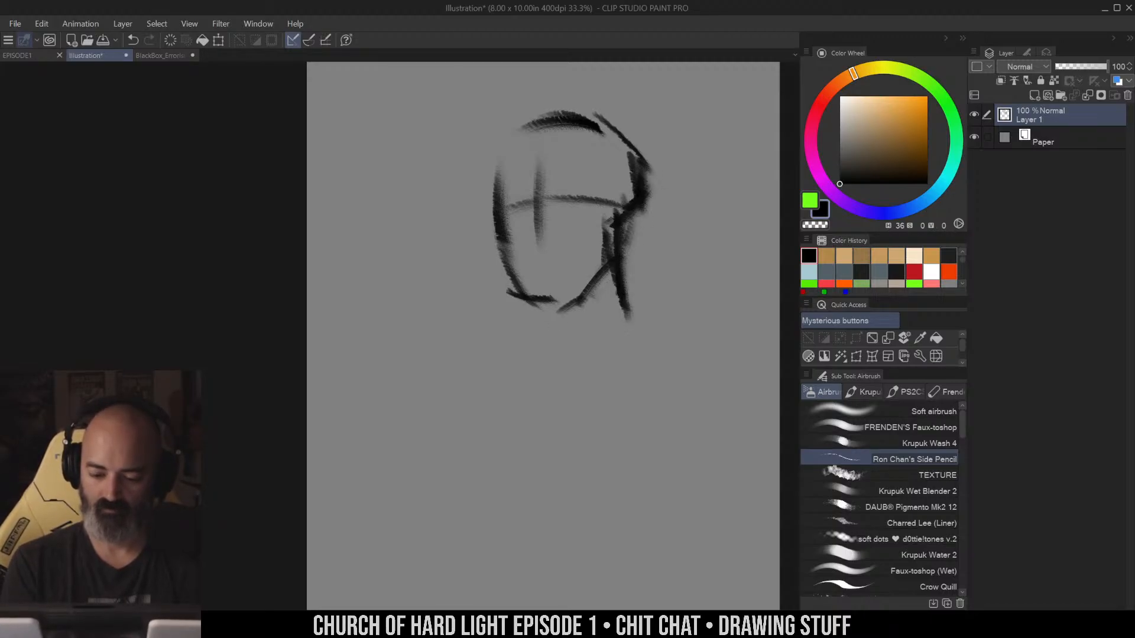
Extend the back-of-neck line into the right shoulder and sketch the front of the neck sloping down into the left shoulder
left_click_drag(627, 147, 643, 334)
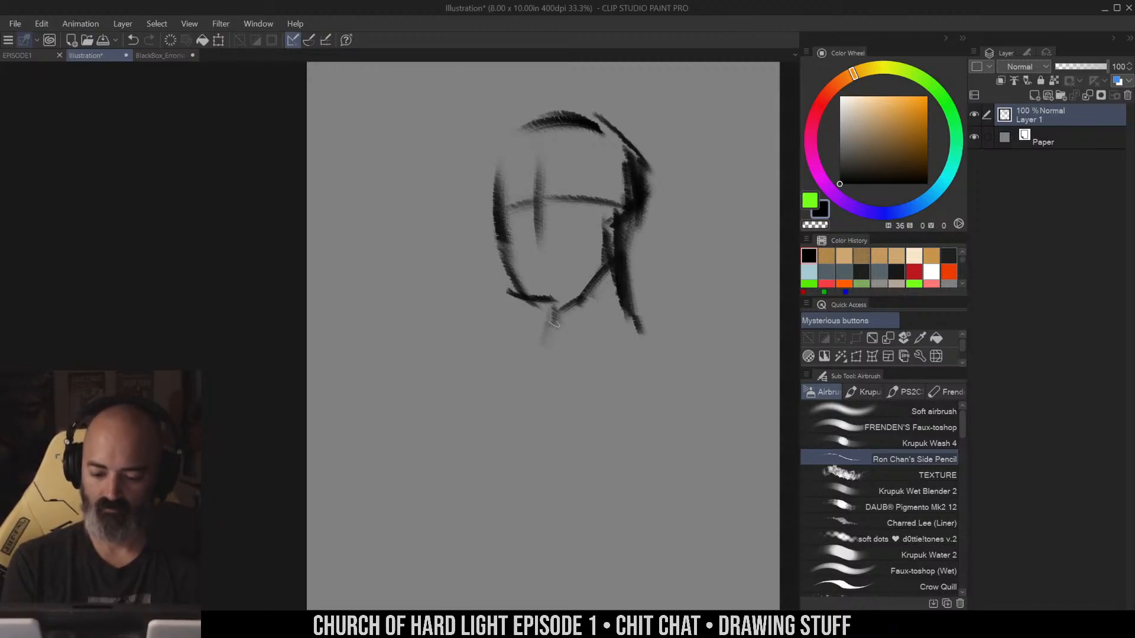
mouse_move(554, 323)
left_mouse_down()
mouse_move(518, 376)
mouse_move(487, 396)
left_mouse_up()
mouse_move(628, 313)
left_mouse_down()
mouse_move(695, 351)
mouse_move(717, 267)
left_mouse_up()
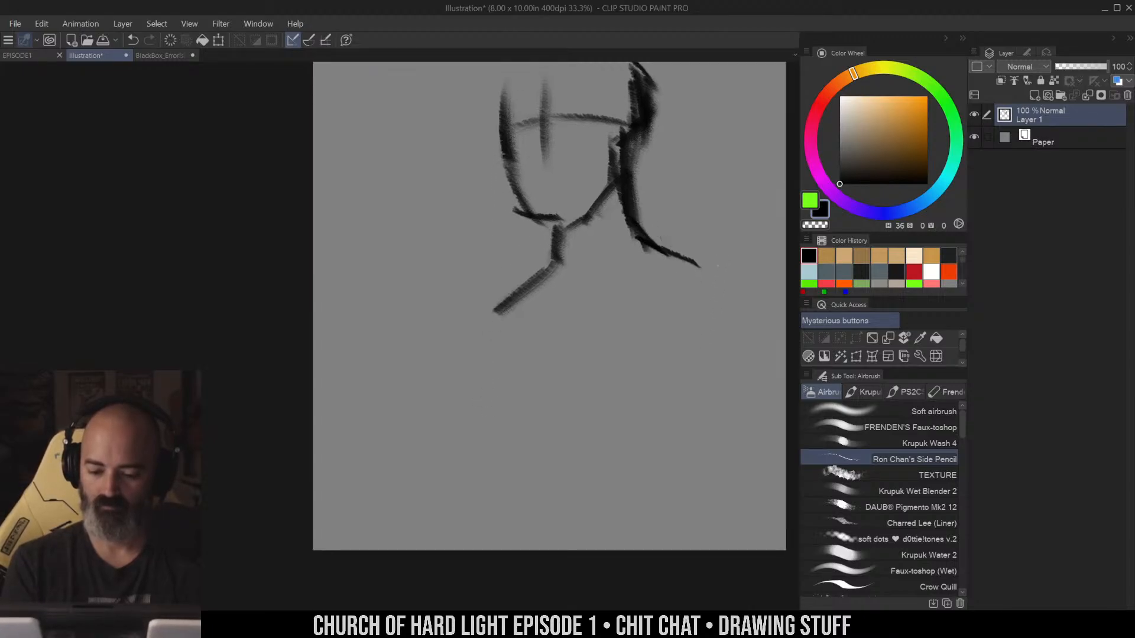
left_click_drag(494, 309, 438, 335)
left_click_drag(703, 265, 739, 255)
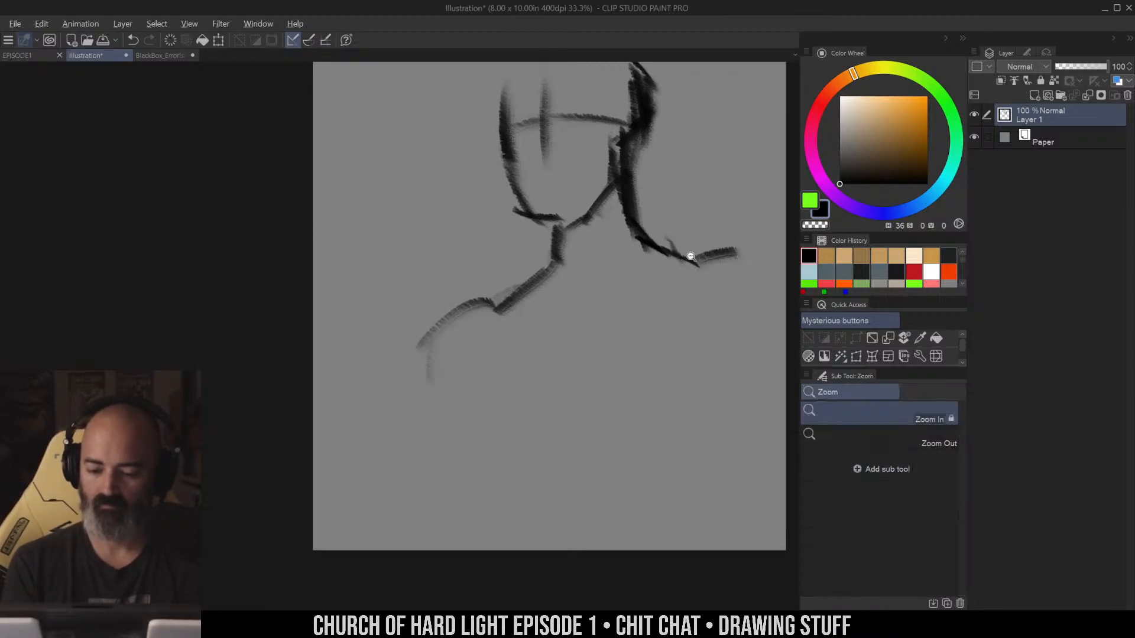
Add the neck muscle line running down from behind the jaw and an inner arm line below the left shoulder
key("ctrl+minus")
left_click_drag(604, 208, 580, 311)
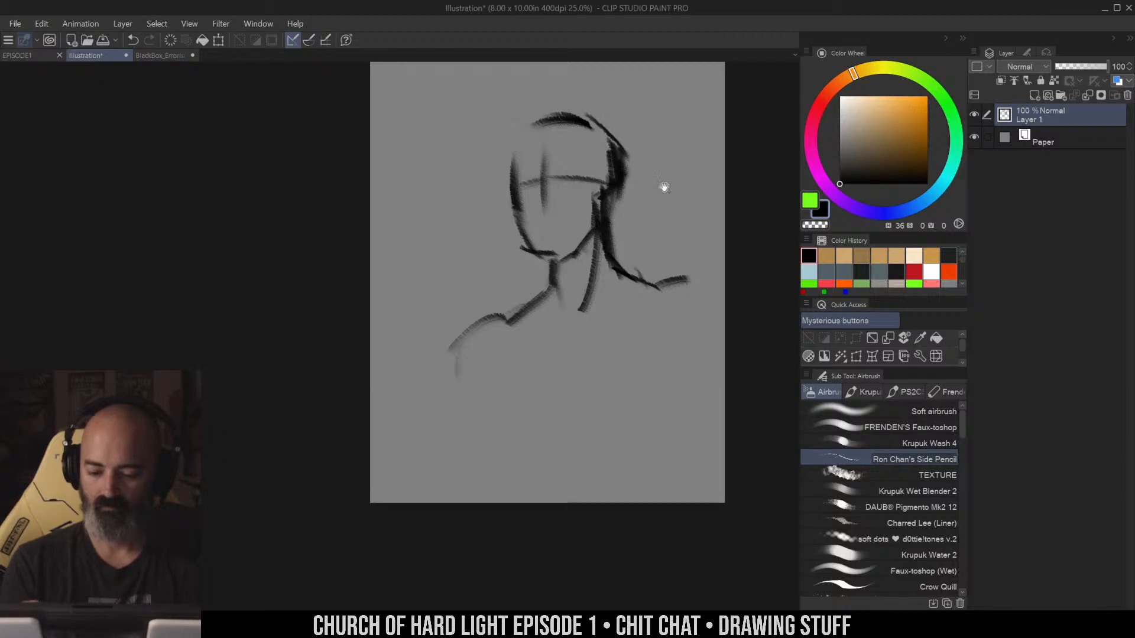
left_click_drag(665, 188, 656, 264)
left_click_drag(512, 387, 465, 437)
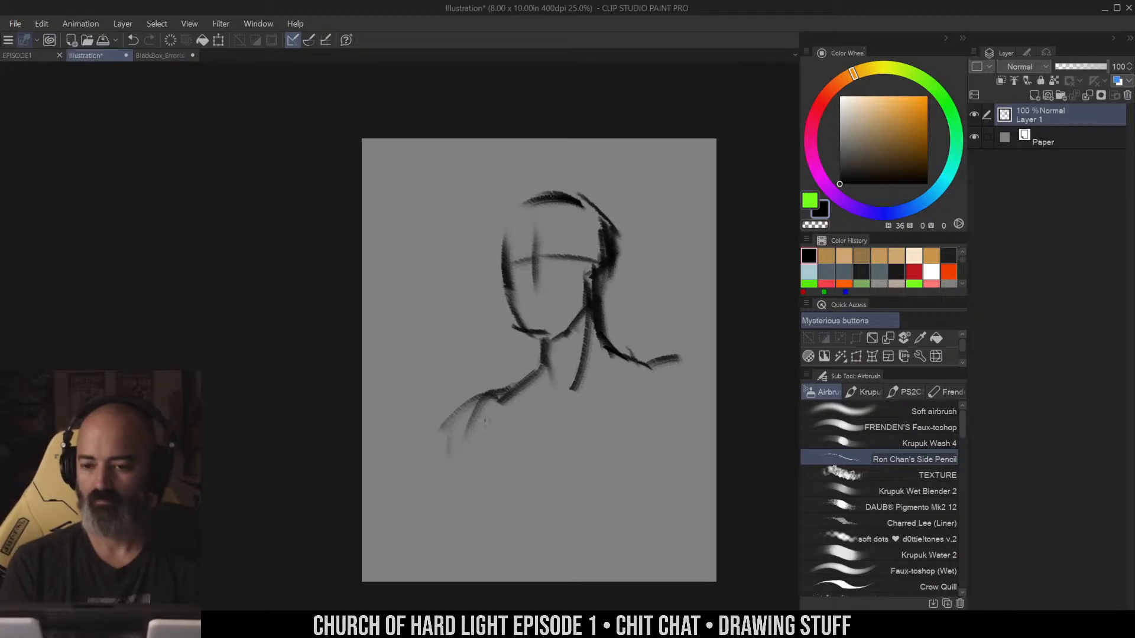
Paint over the ear and upper jaw marks and the outer edge of the back of the skull with sampled background grey
key("m")
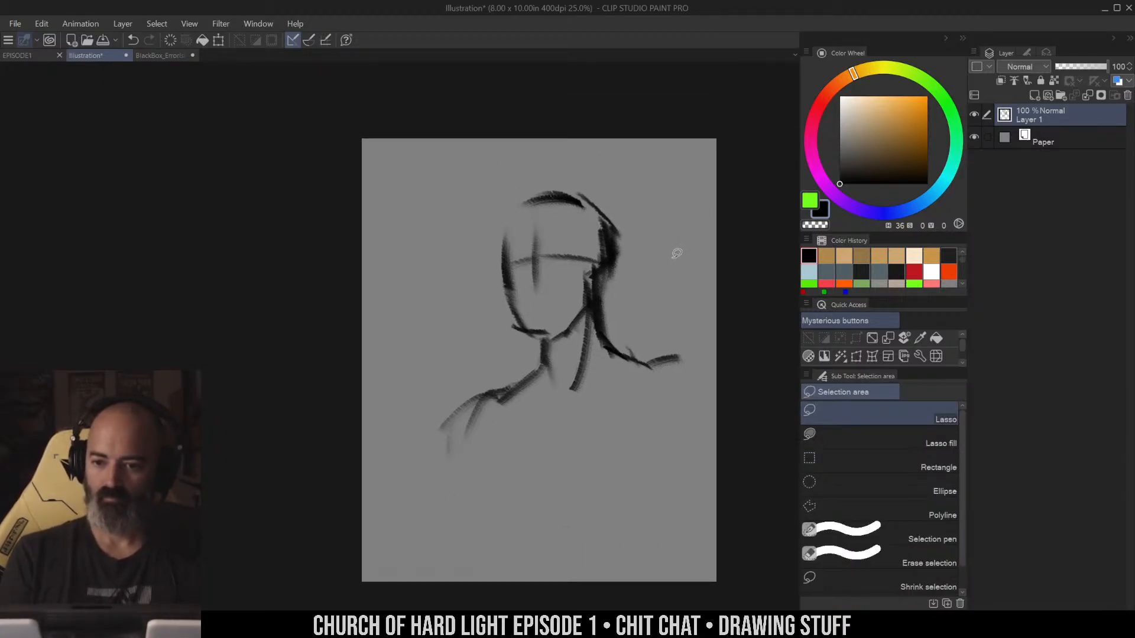
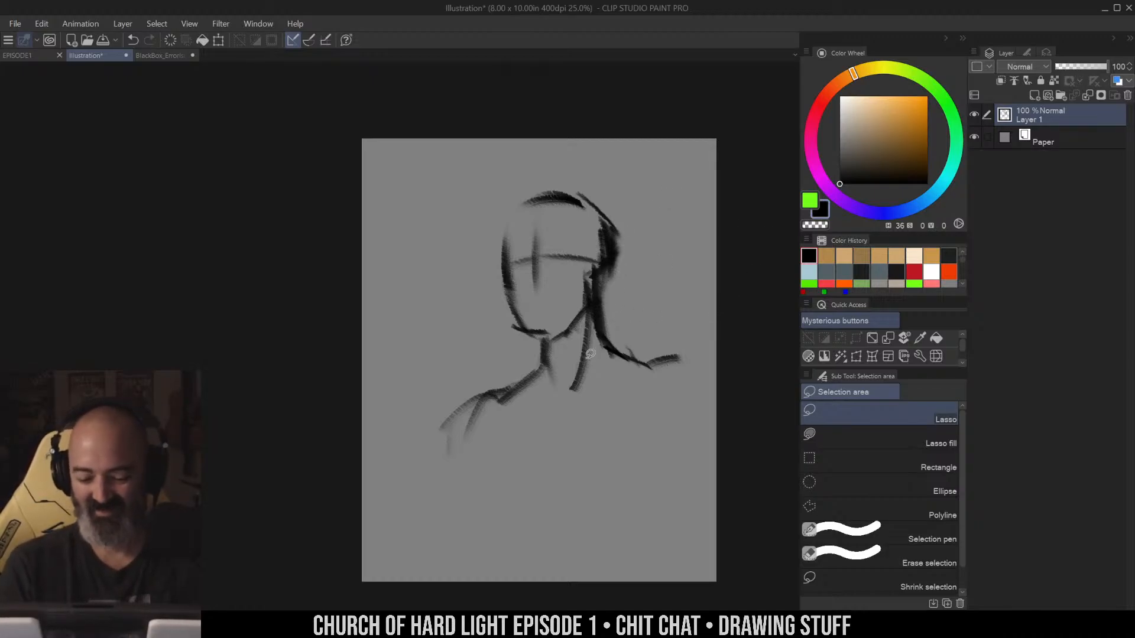
key("b")
left_click(584, 284, "alt")
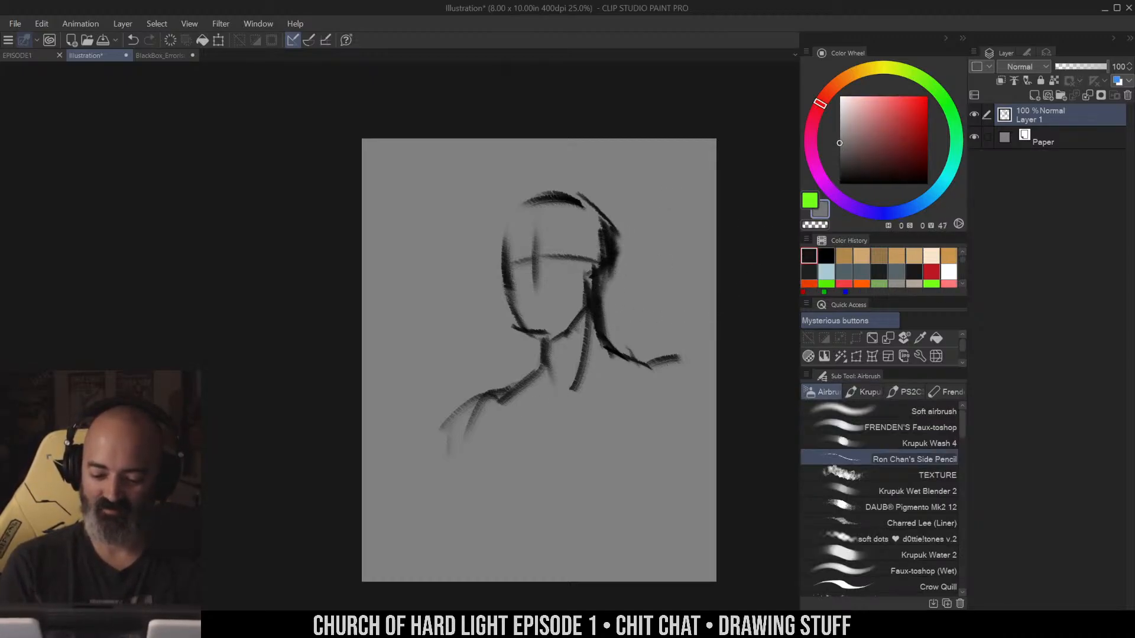
left_click_drag(584, 274, 566, 332)
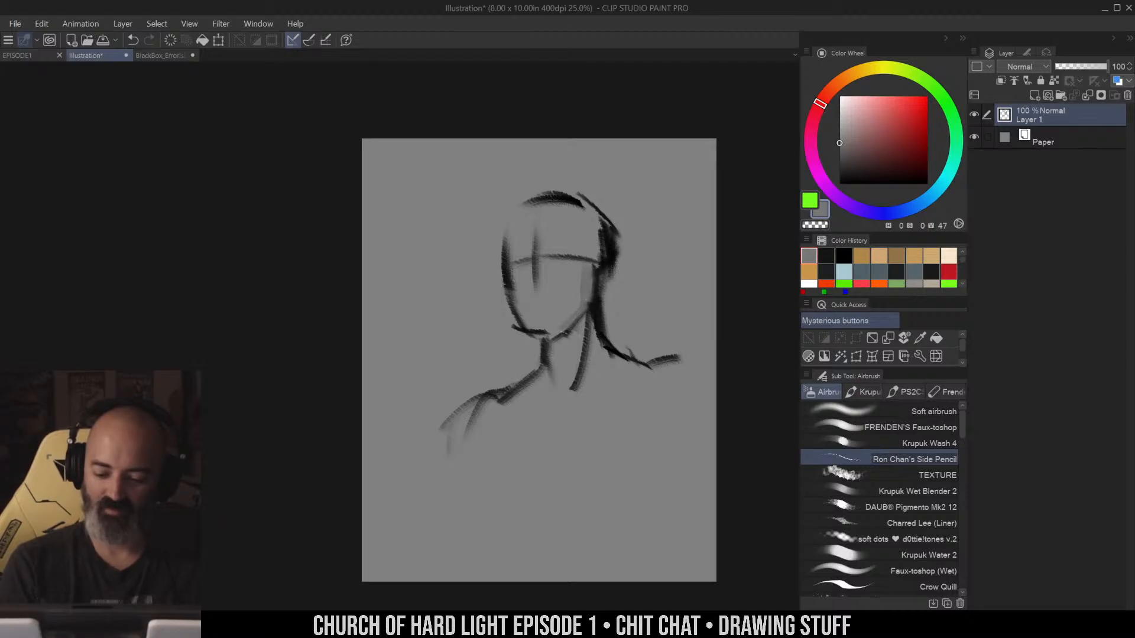
left_click(612, 246, "alt")
left_click(628, 208, "alt")
left_click_drag(616, 222, 617, 266)
Shade softly beneath the crown line at the top of the forehead with a dark grey sampled from the sketch
key("/")
left_click(636, 292, "alt")
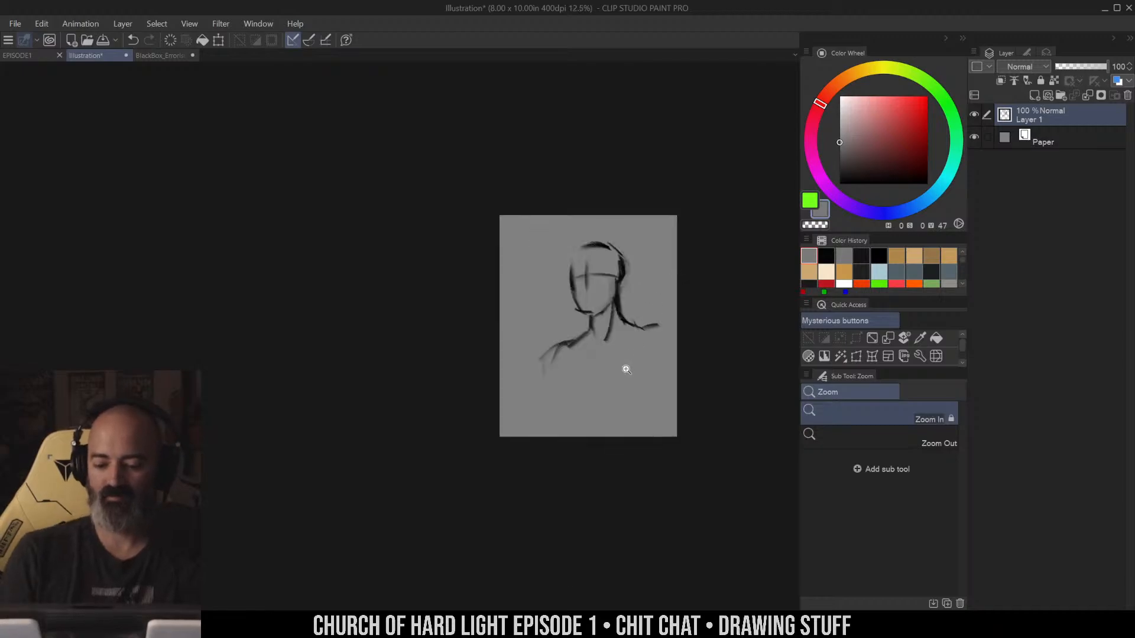
left_click(627, 358)
left_click_drag(662, 291, 665, 330)
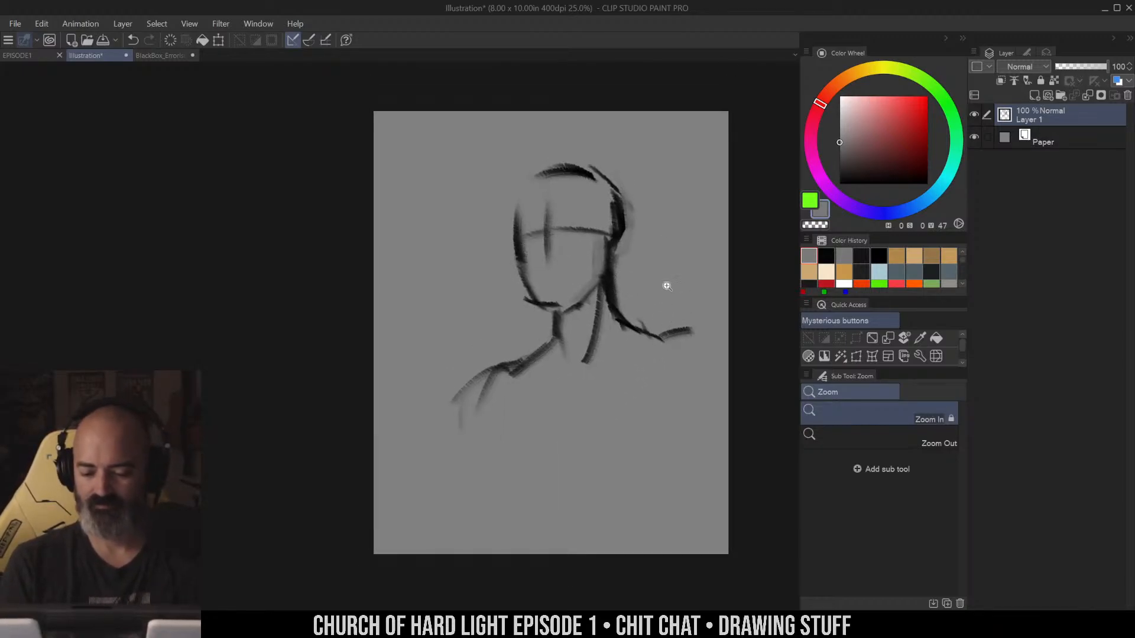
left_click(671, 195)
key("b")
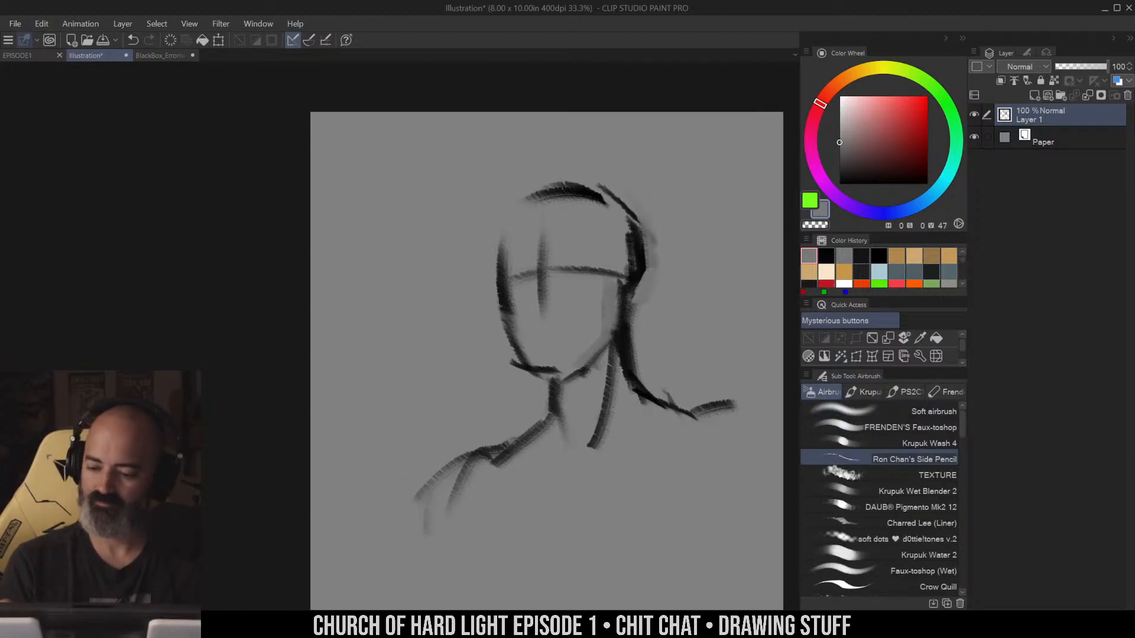
left_click(628, 233, "alt")
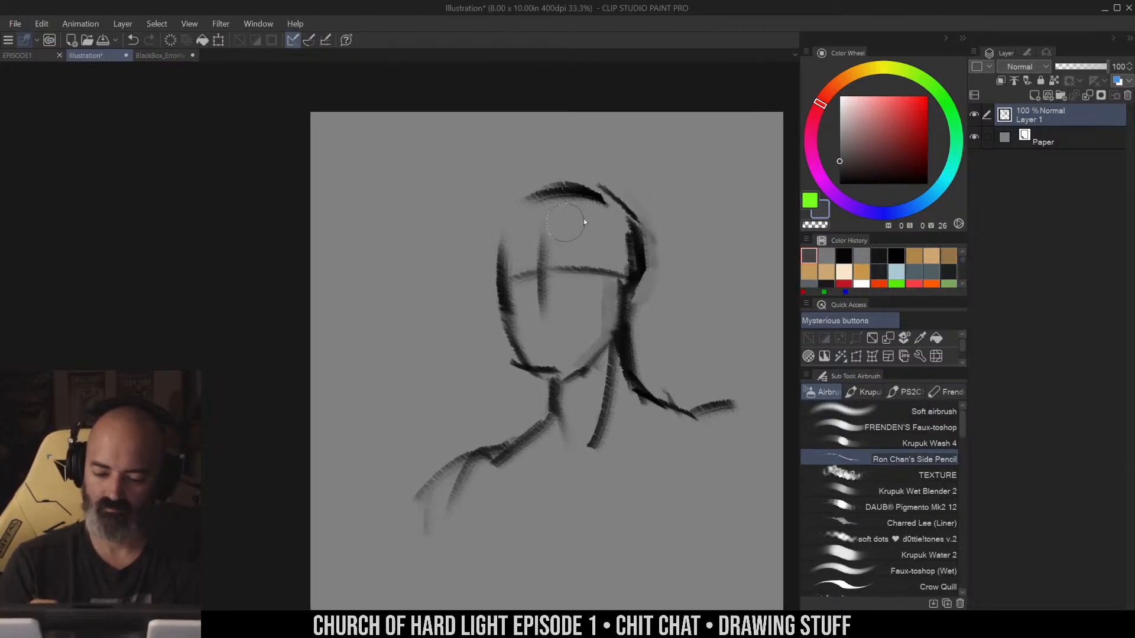
left_click_drag(584, 206, 541, 217)
left_click(585, 191, "alt")
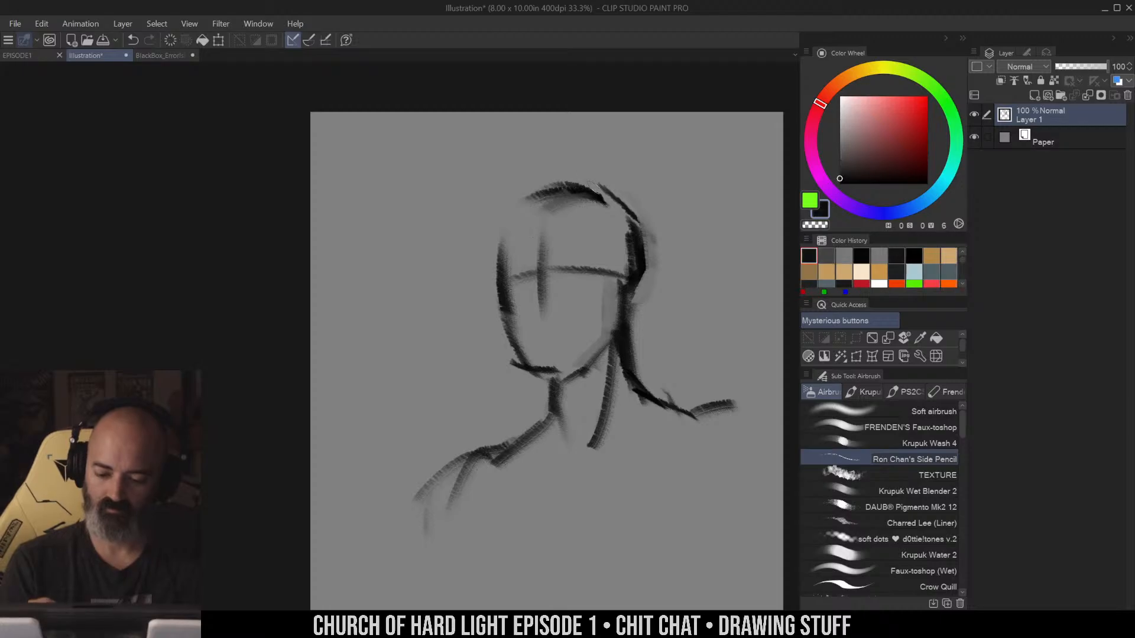
Sketch the eyes, nose, mouth and angled eyebrows along the face guidelines in near-black sampled from the skull
left_click(634, 237, "alt")
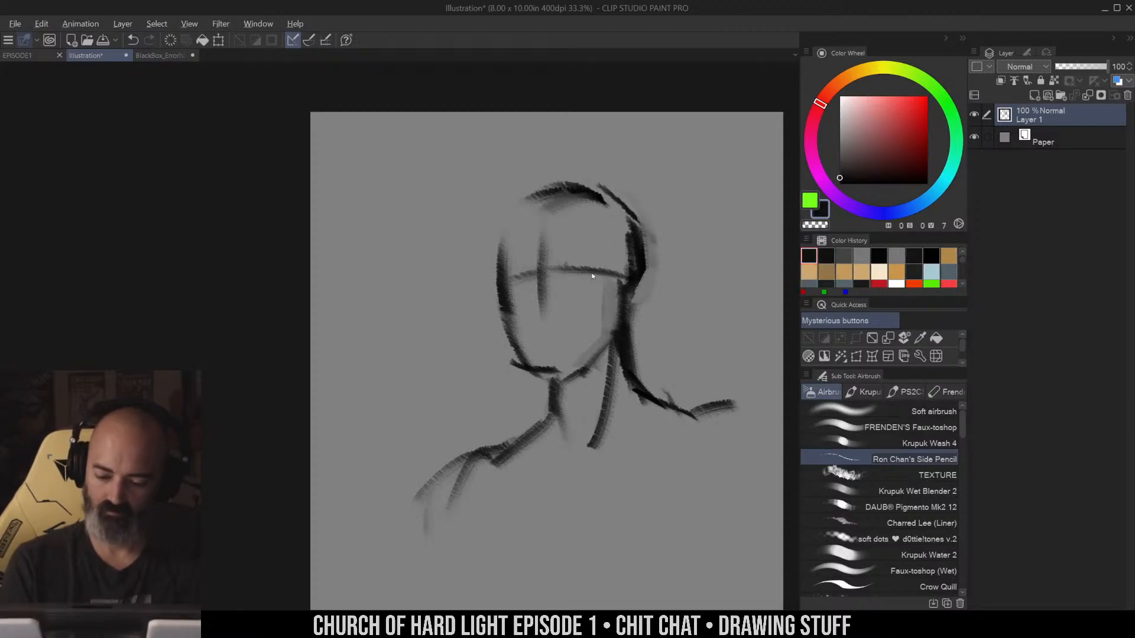
mouse_move(572, 263)
left_mouse_down()
mouse_move(601, 262)
mouse_move(566, 275)
mouse_move(598, 265)
mouse_move(602, 276)
mouse_move(514, 269)
mouse_move(538, 273)
mouse_move(526, 263)
mouse_move(511, 280)
mouse_move(533, 273)
mouse_move(522, 265)
mouse_move(535, 279)
mouse_move(510, 281)
mouse_move(540, 295)
mouse_move(549, 319)
left_mouse_up()
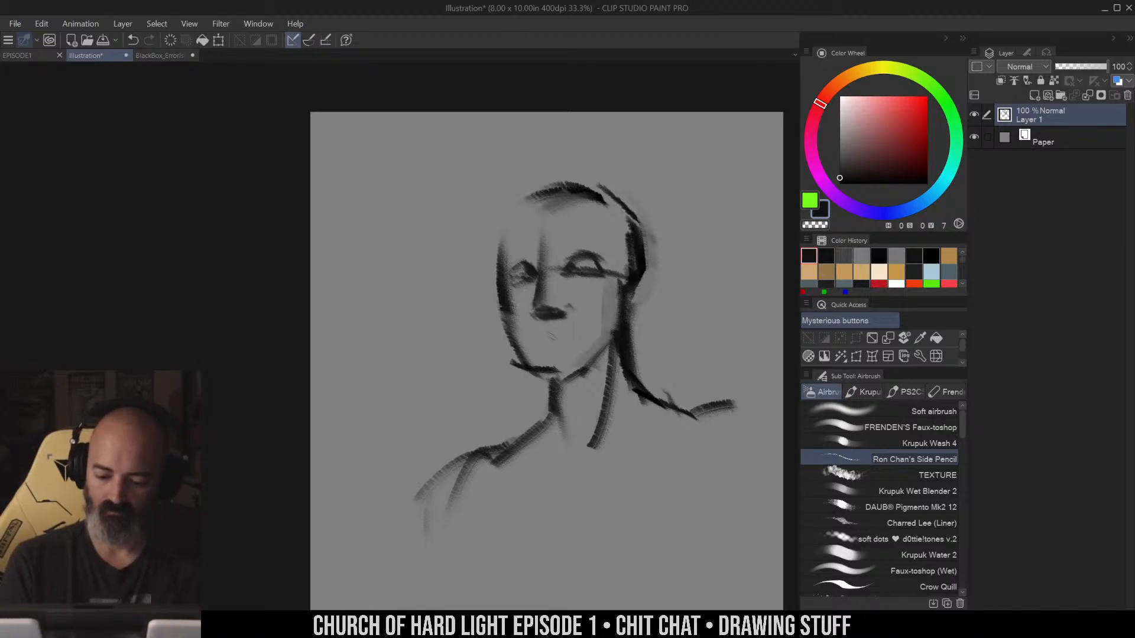
left_click_drag(536, 338, 568, 329)
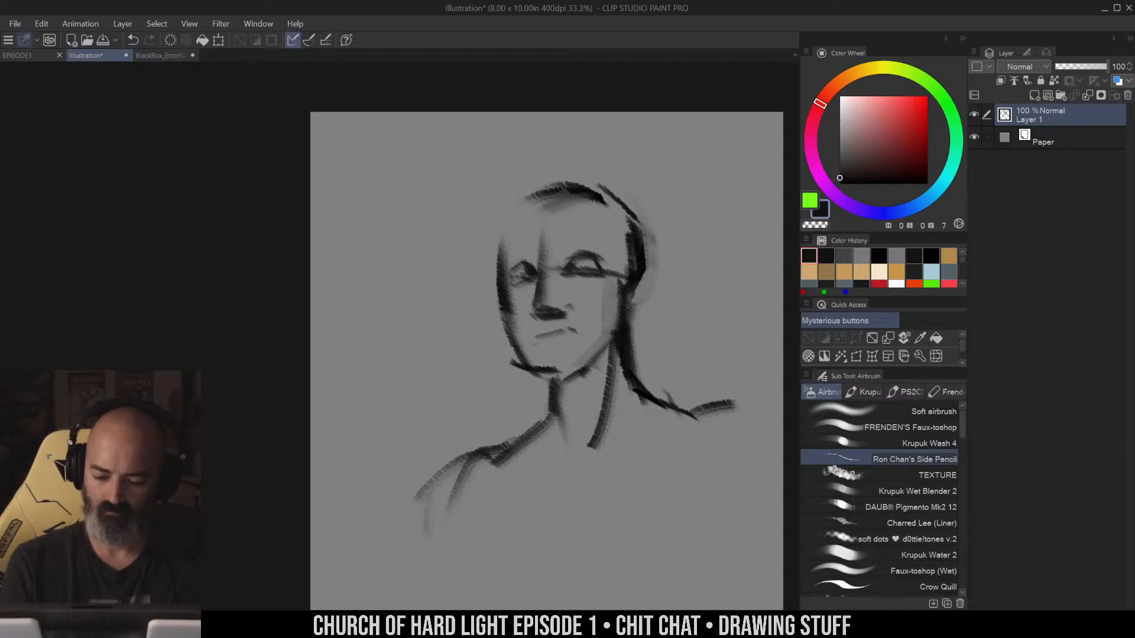
mouse_move(555, 260)
left_mouse_down()
mouse_move(604, 237)
mouse_move(585, 242)
mouse_move(612, 248)
left_mouse_up()
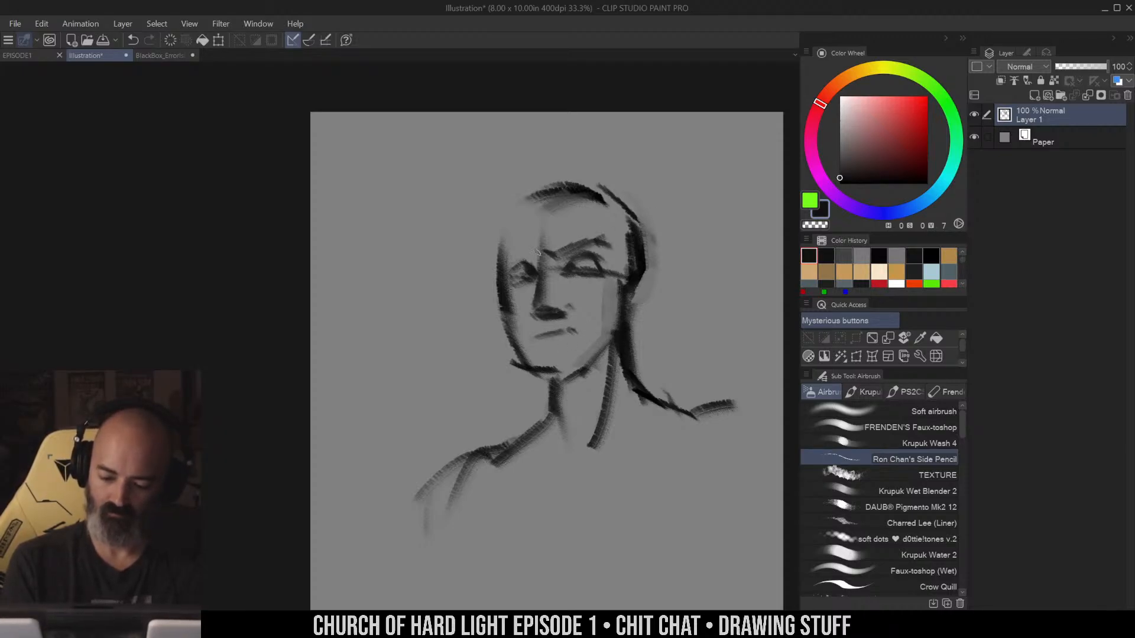
left_click_drag(538, 253, 490, 260)
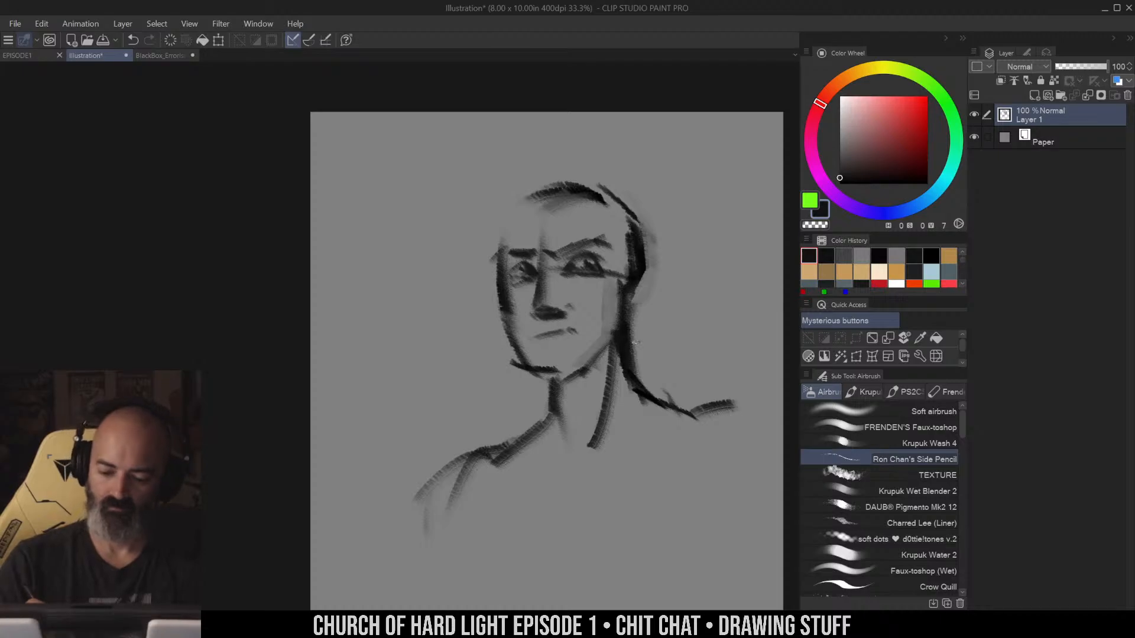
Darken the left face contour, chin and jaw up to the ear, and erase excess marks around them with transparent color
left_click_drag(501, 276, 514, 349)
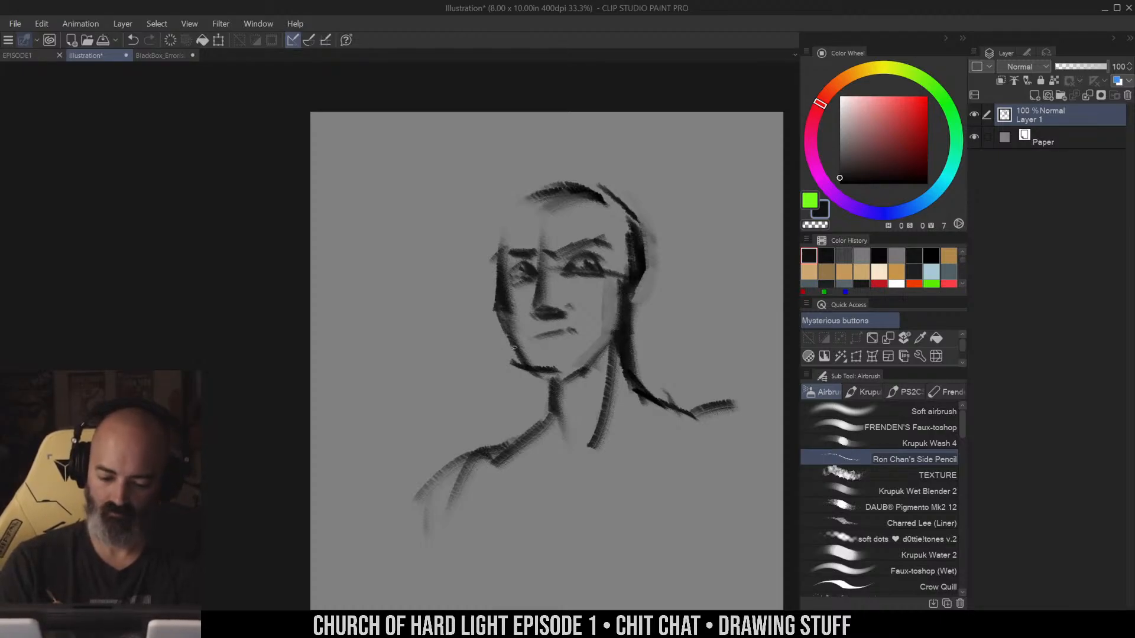
mouse_move(502, 311)
left_mouse_down()
mouse_move(550, 384)
mouse_move(594, 377)
mouse_move(614, 343)
left_mouse_up()
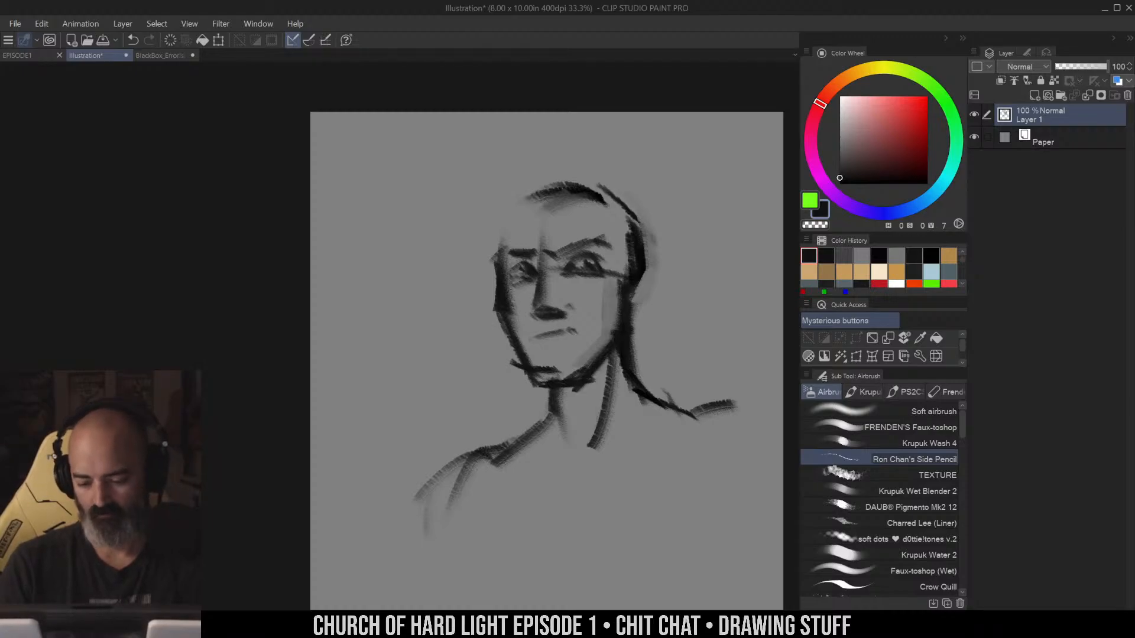
mouse_move(545, 383)
left_mouse_down()
mouse_move(621, 355)
mouse_move(627, 288)
left_mouse_up()
key("c")
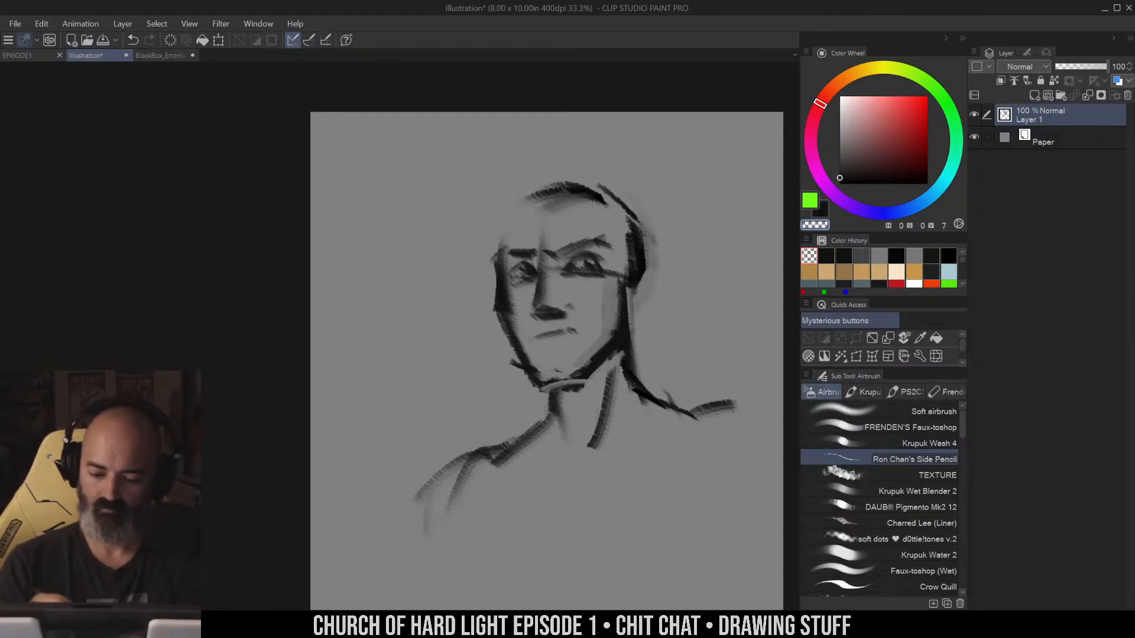
left_click_drag(506, 263, 513, 312)
Thicken the dark edge of the jaw from the ear area down to the chin in near-black
key("ctrl+space")
left_click(610, 296, "alt")
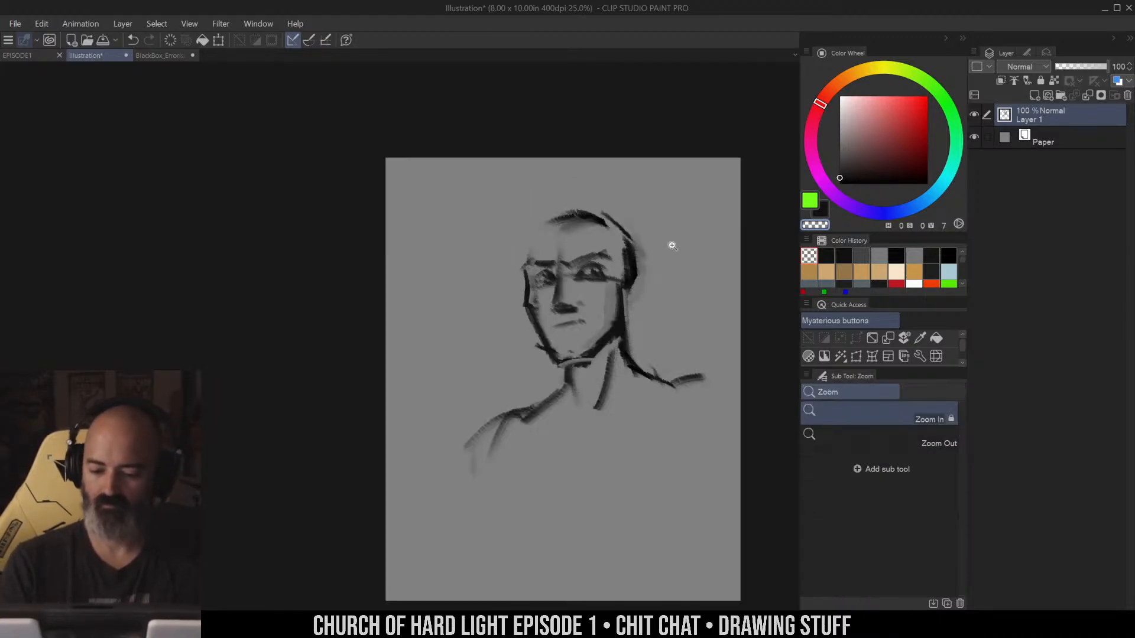
left_click(636, 315)
key("c")
mouse_move(619, 282)
left_mouse_down()
mouse_move(626, 323)
mouse_move(577, 381)
left_mouse_up()
Touch up the nose with transparent color and fill the shadow between the right eyebrow and eye with sampled near-black
key("c")
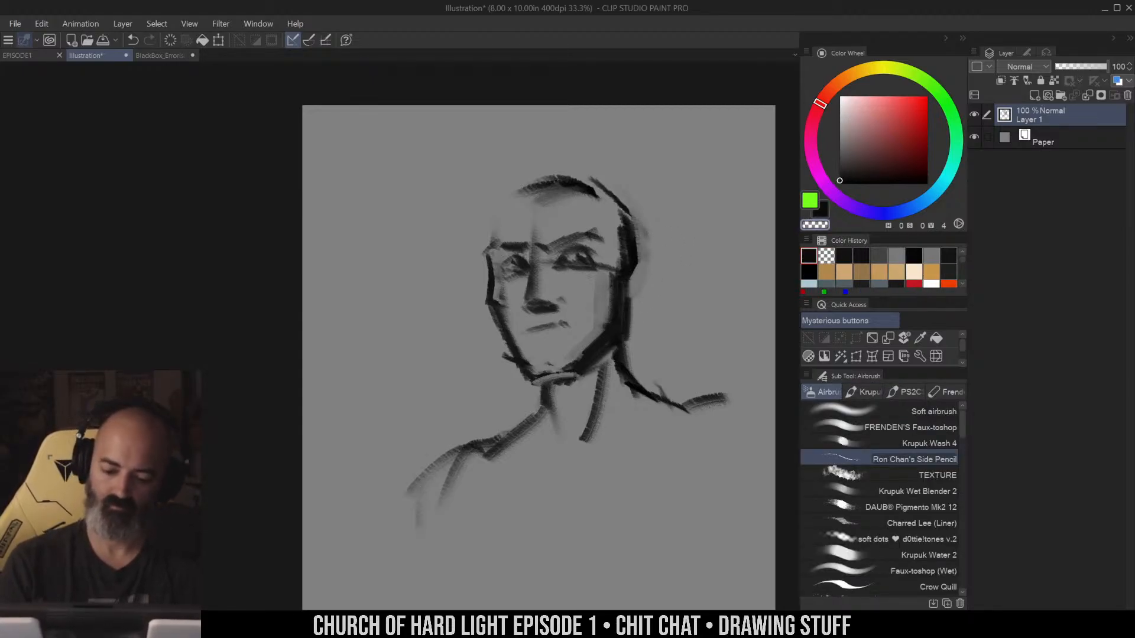
left_click_drag(539, 306, 538, 305)
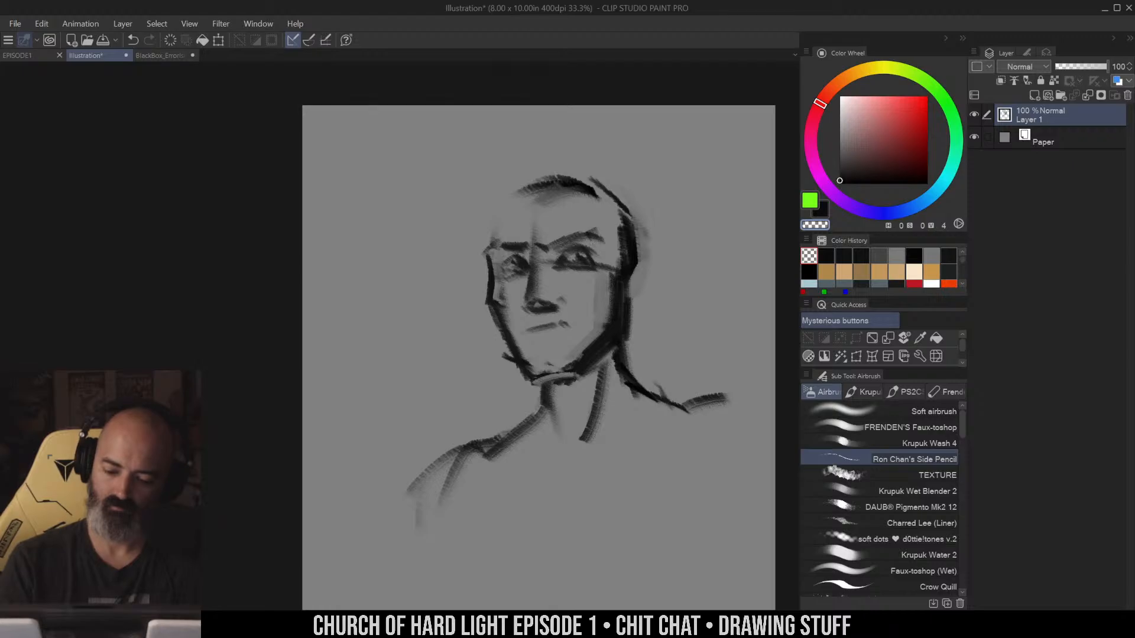
left_click(550, 260, "alt")
left_click(592, 237, "alt")
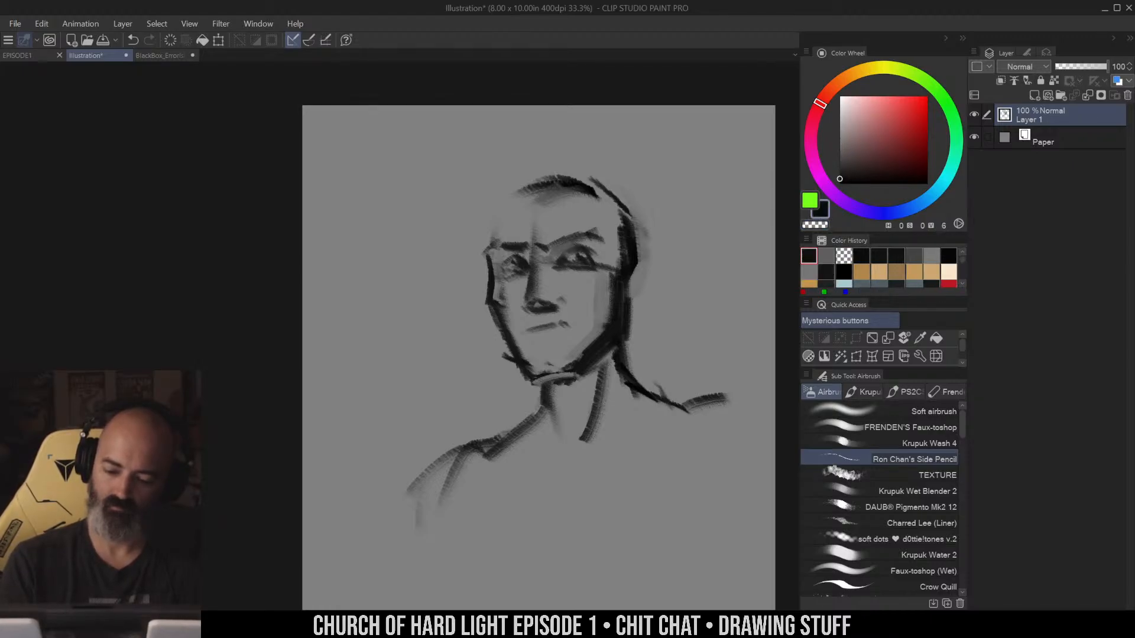
left_click_drag(544, 255, 571, 254)
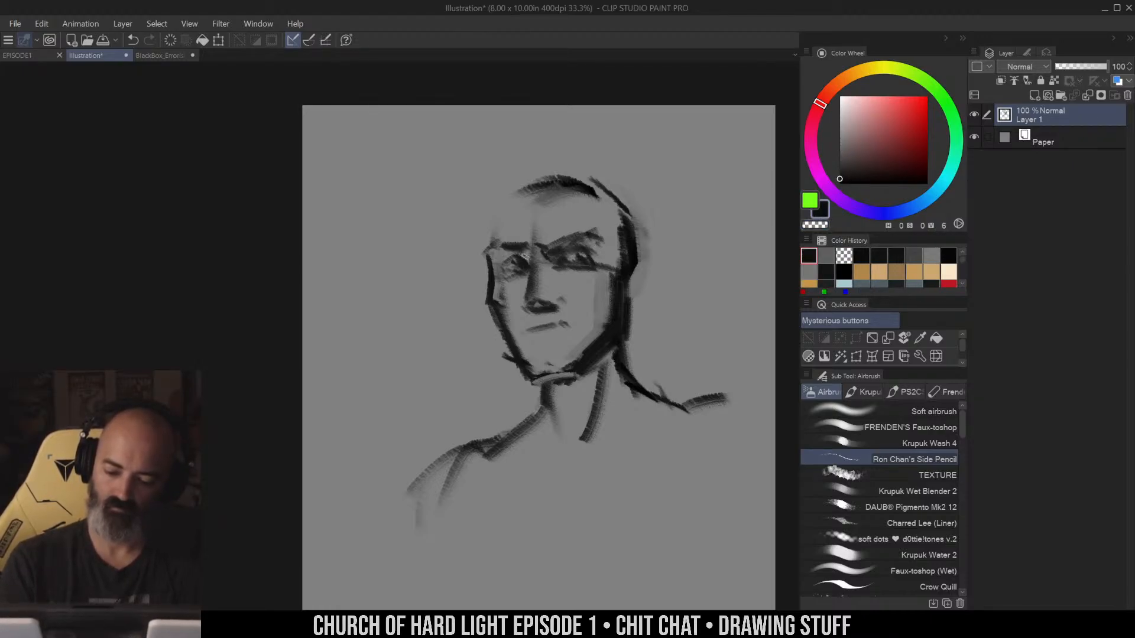
Darken the left cheekbone contour and add crease lines under the right eye, near the mouth and on the cheek
key("ctrl+space")
left_click(592, 256, "ctrl+alt")
left_click(601, 286, "ctrl")
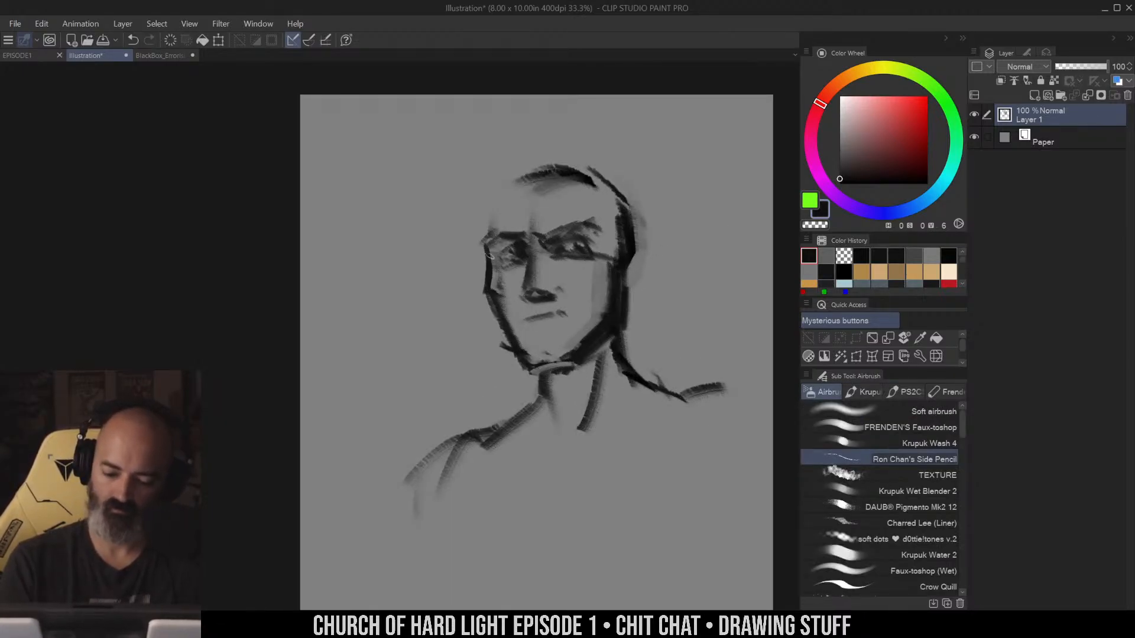
left_click_drag(488, 255, 489, 271)
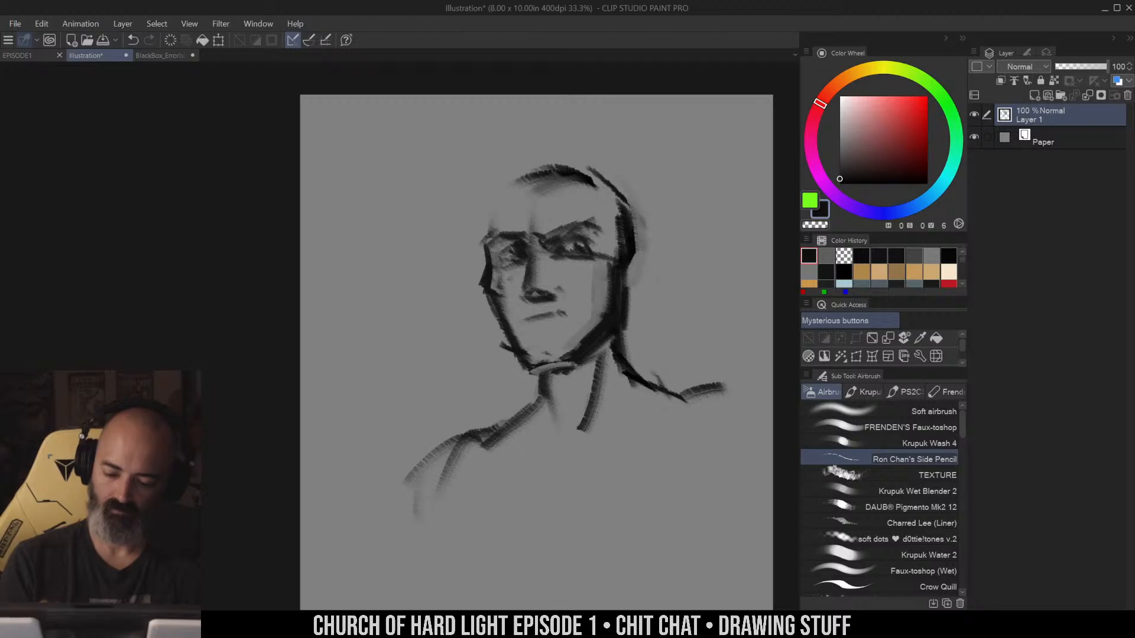
left_click_drag(558, 265, 585, 275)
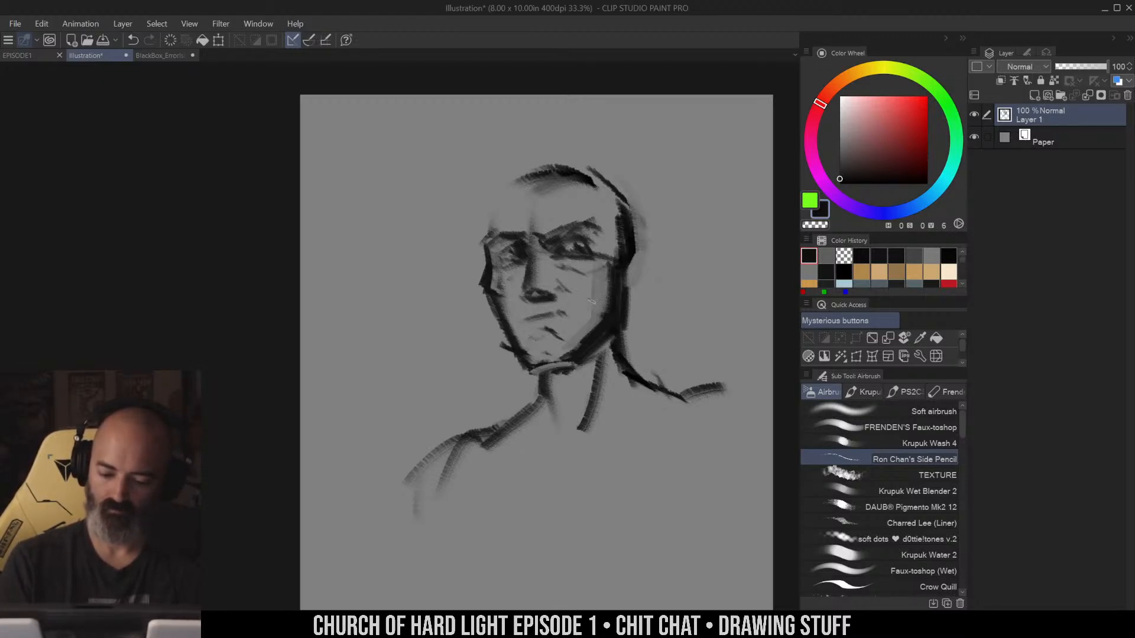
left_click_drag(591, 302, 592, 303)
Flip the canvas view horizontally, darken the chin and right jaw contour, and thin the left jaw's thick edge with transparent color
key("ctrl+space")
scroll(628, 319, "down", 1)
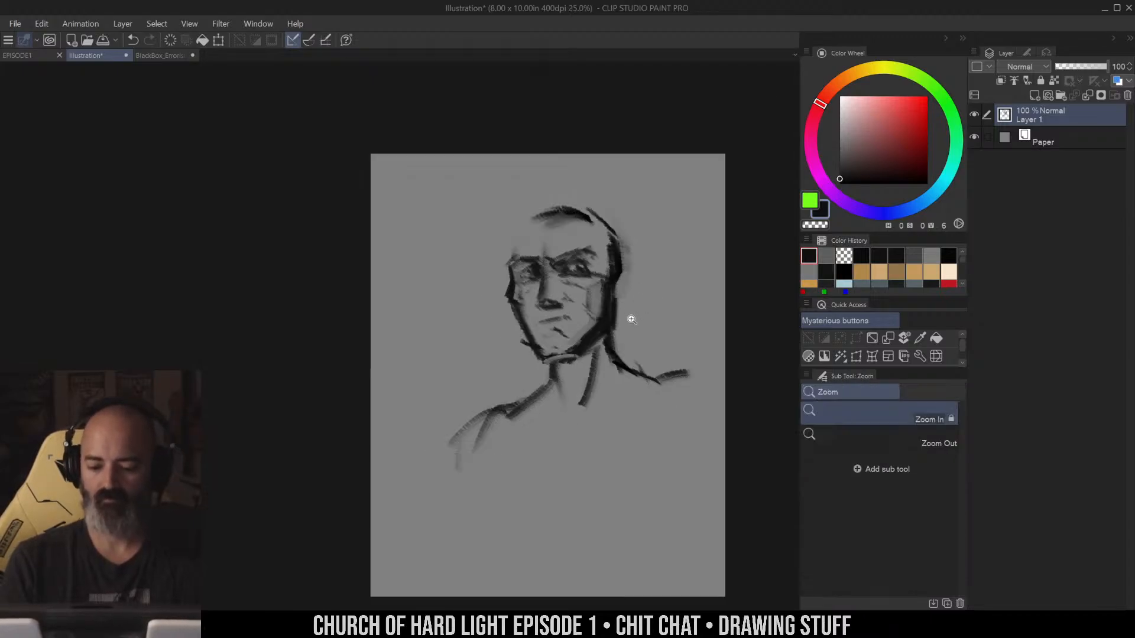
scroll(625, 271, "down", 2)
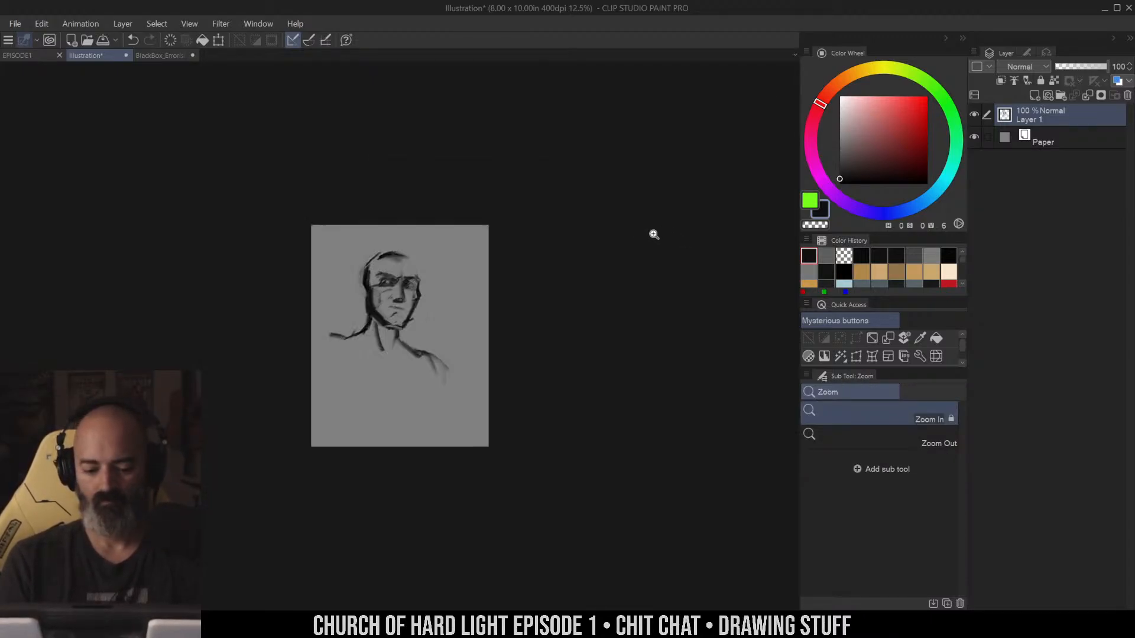
scroll(650, 260, "up", 2)
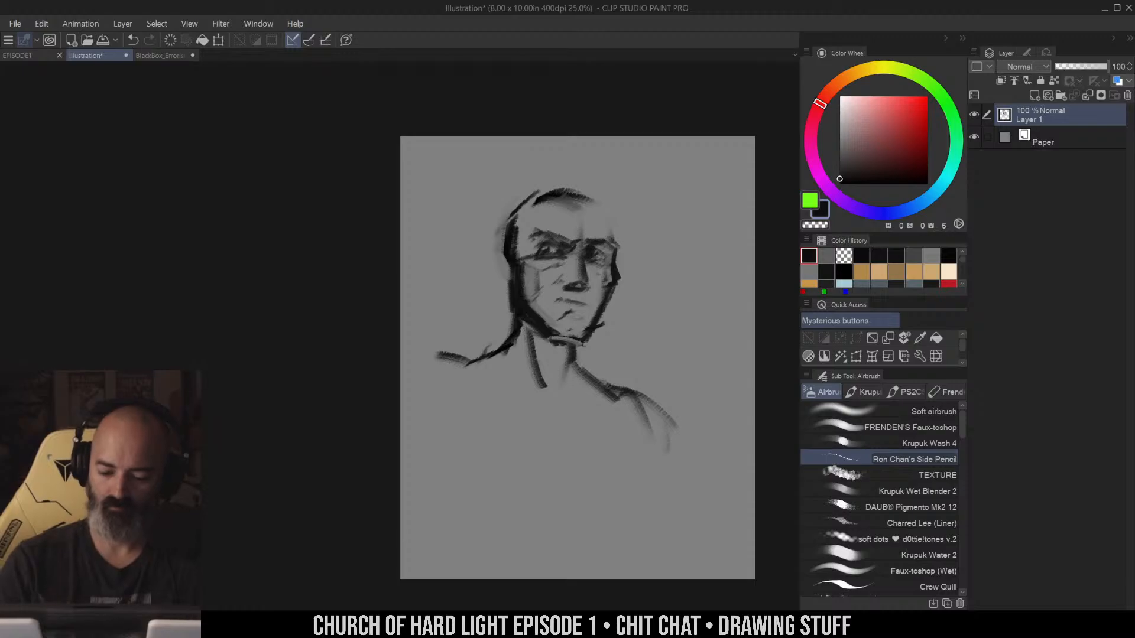
left_click_drag(560, 345, 600, 333)
left_click_drag(609, 283, 594, 342)
left_click(815, 224)
mouse_move(519, 262)
left_mouse_down()
mouse_move(520, 304)
mouse_move(555, 335)
left_mouse_up()
Sketch the ear on the left side of the flipped head with near-black sampled from the skull edge
left_click(508, 255, "alt")
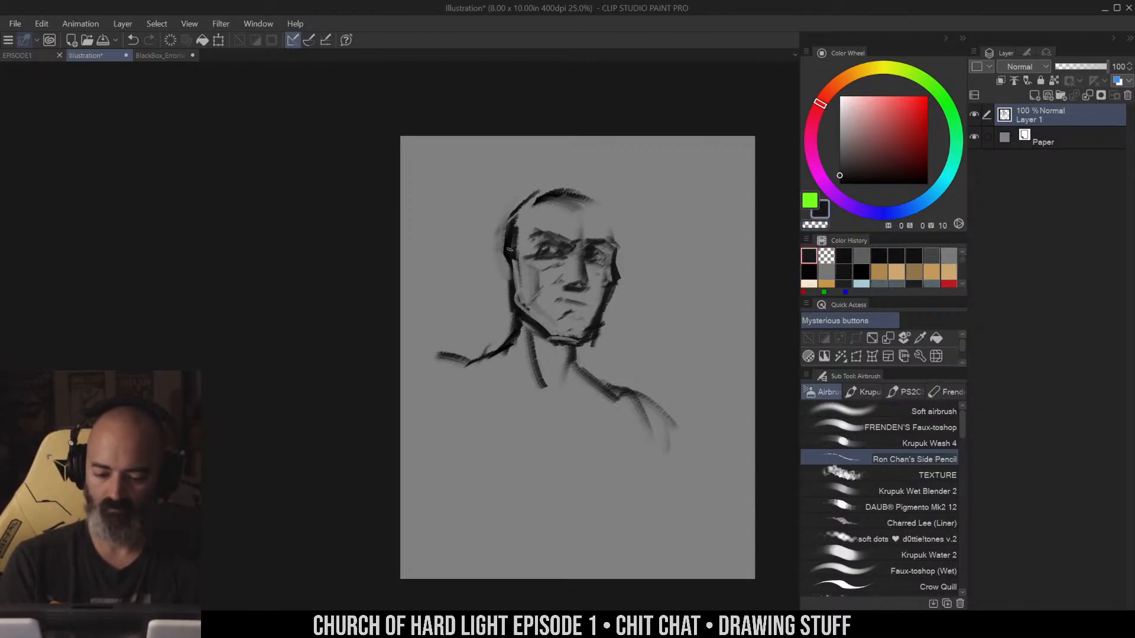
left_click_drag(508, 253, 506, 283)
left_click_drag(507, 260, 523, 285)
left_click(628, 275, "ctrl+alt")
left_click(629, 298, "ctrl")
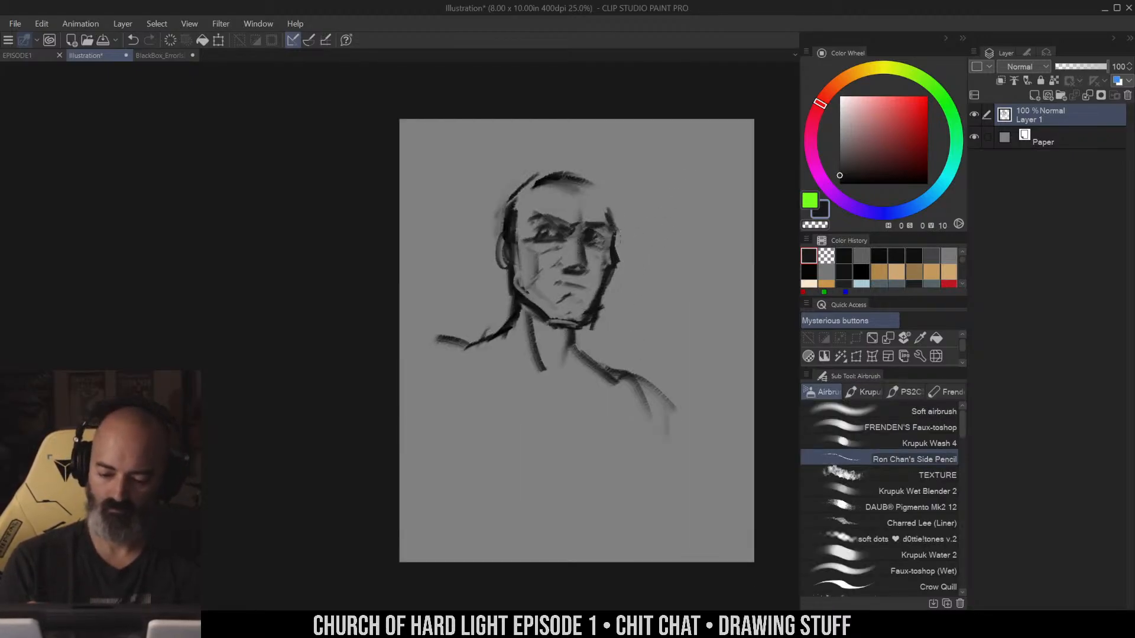
Complete the right side of the skull contour and lighten the edge beside the ear with the sampled mid grey
left_click_drag(594, 189, 605, 208)
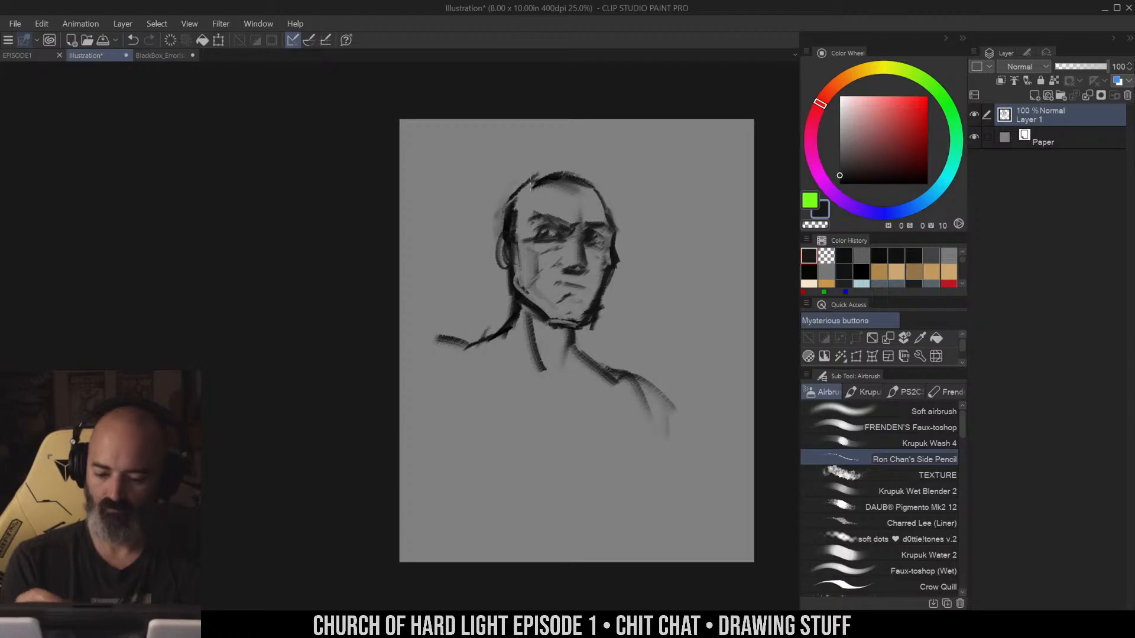
left_click(506, 236, "alt")
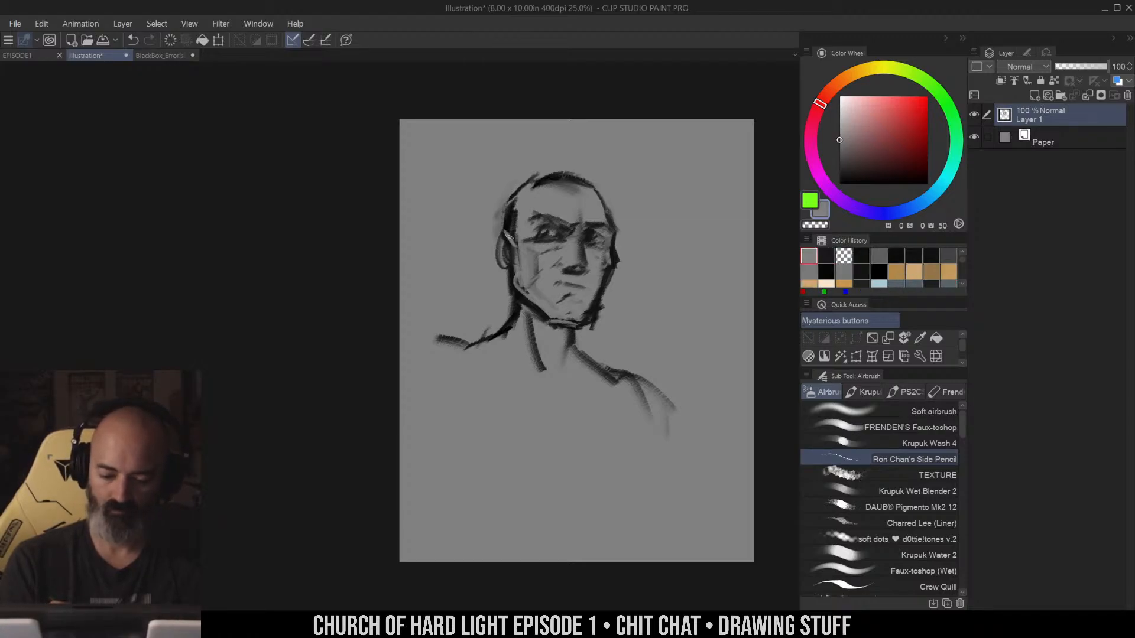
key("ctrl+space")
left_click(594, 265, "alt")
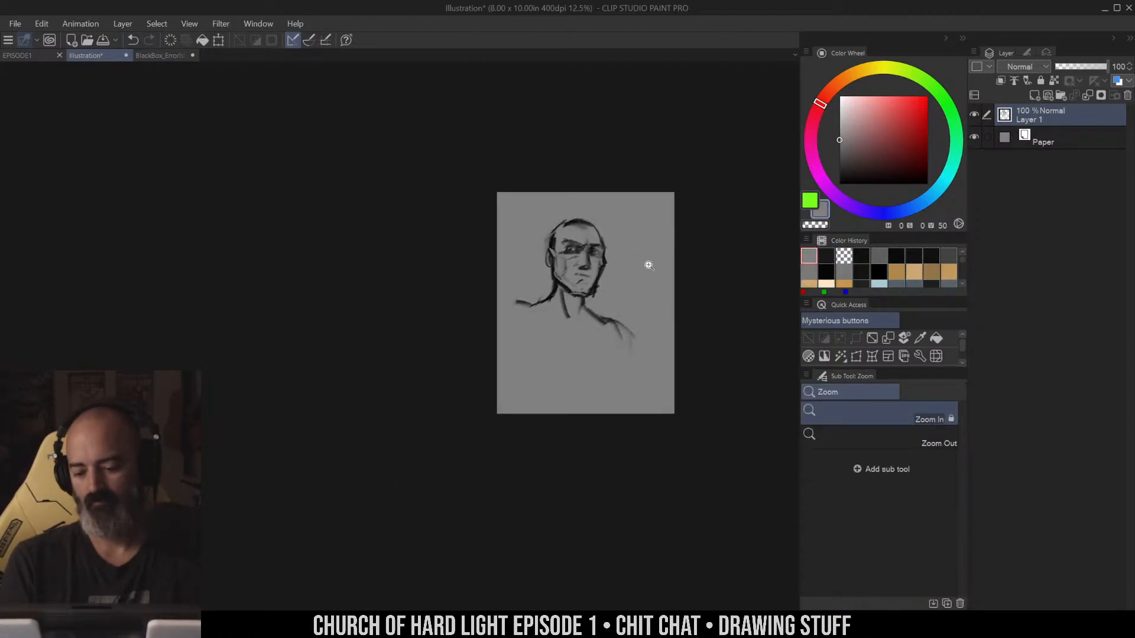
left_click(608, 299)
Cancel the level correction and clear the male head sketch from Layer 1
key("ctrl+l")
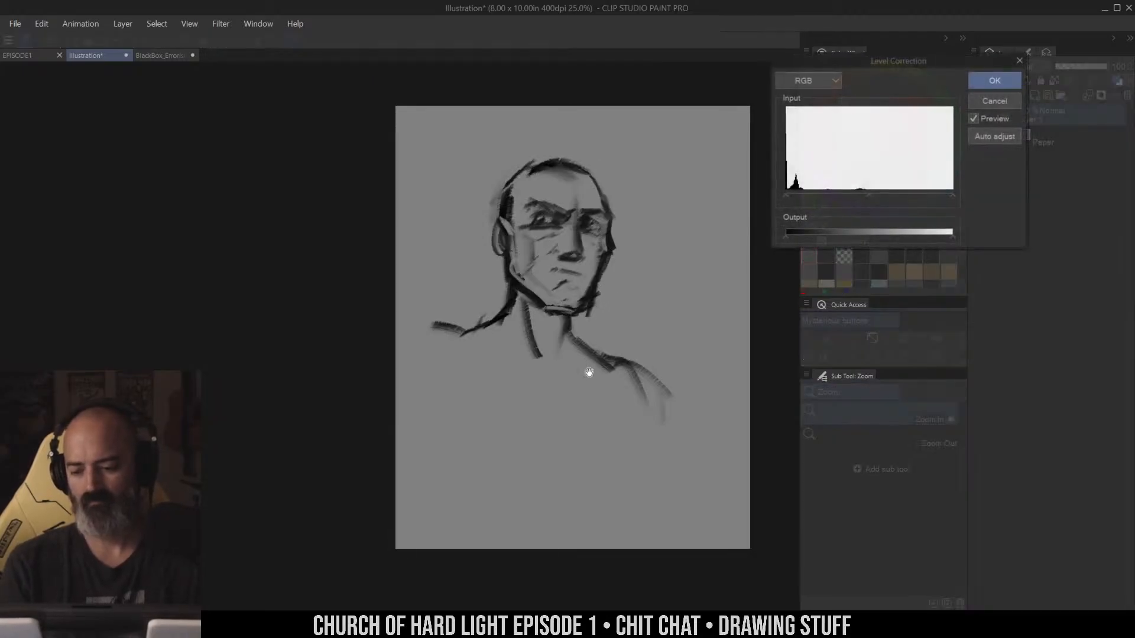
left_click(1004, 103)
key("Delete")
key("m")
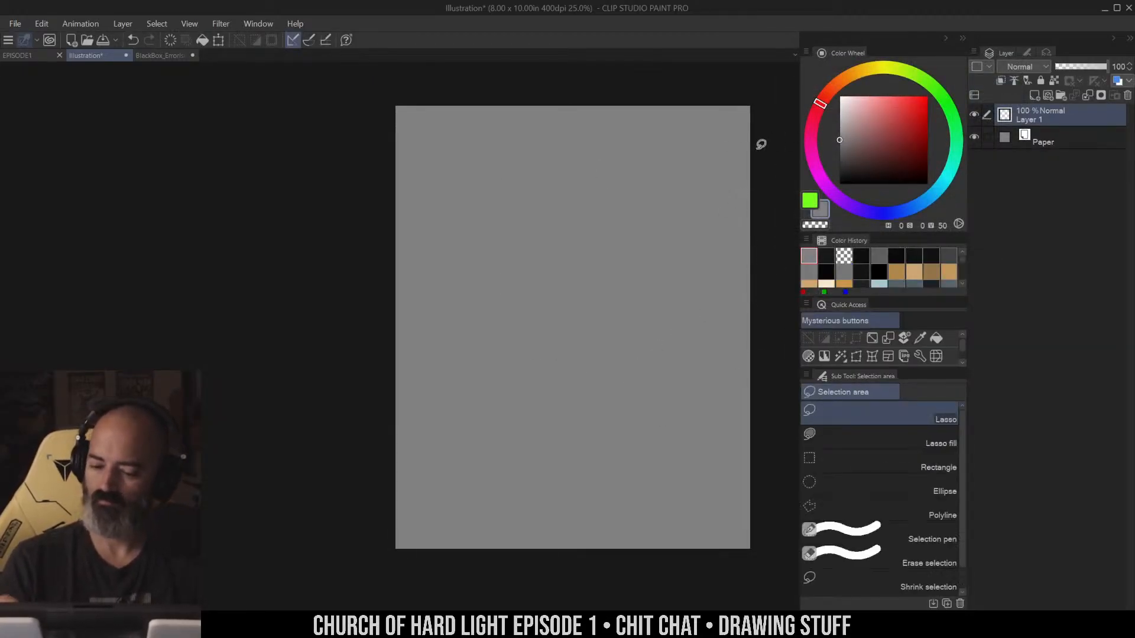
Set the drawing color to black and sketch a rounded bird head with a narrow downward beak in the canvas's upper half
key("b")
left_click_drag(857, 146, 839, 184)
key("space")
left_click_drag(647, 213, 621, 190)
key("m")
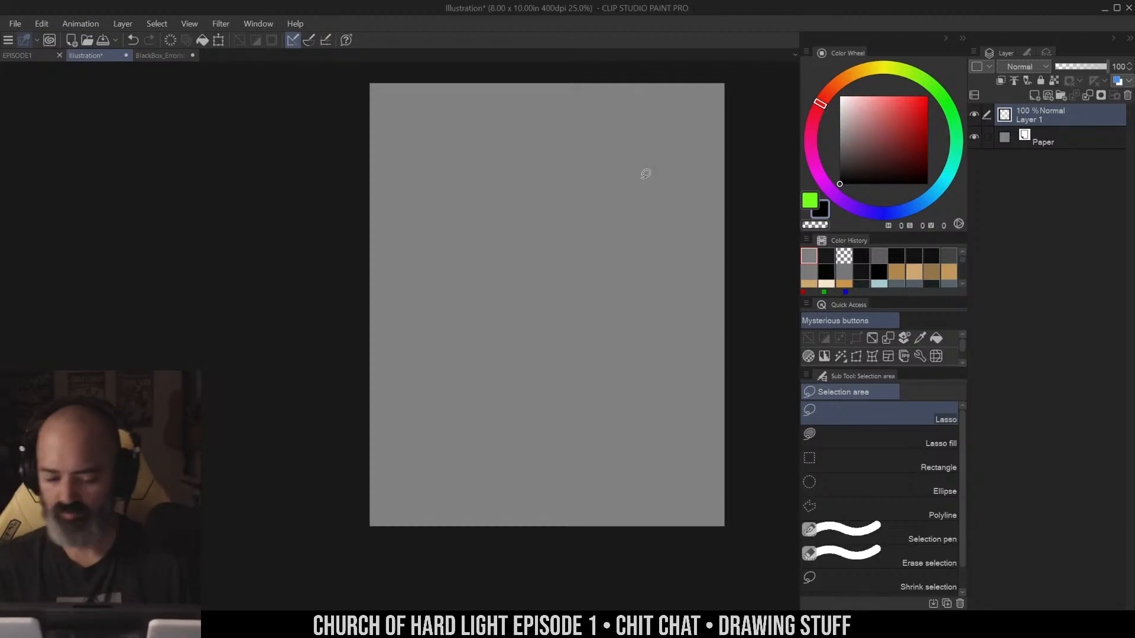
left_click_drag(675, 173, 700, 204)
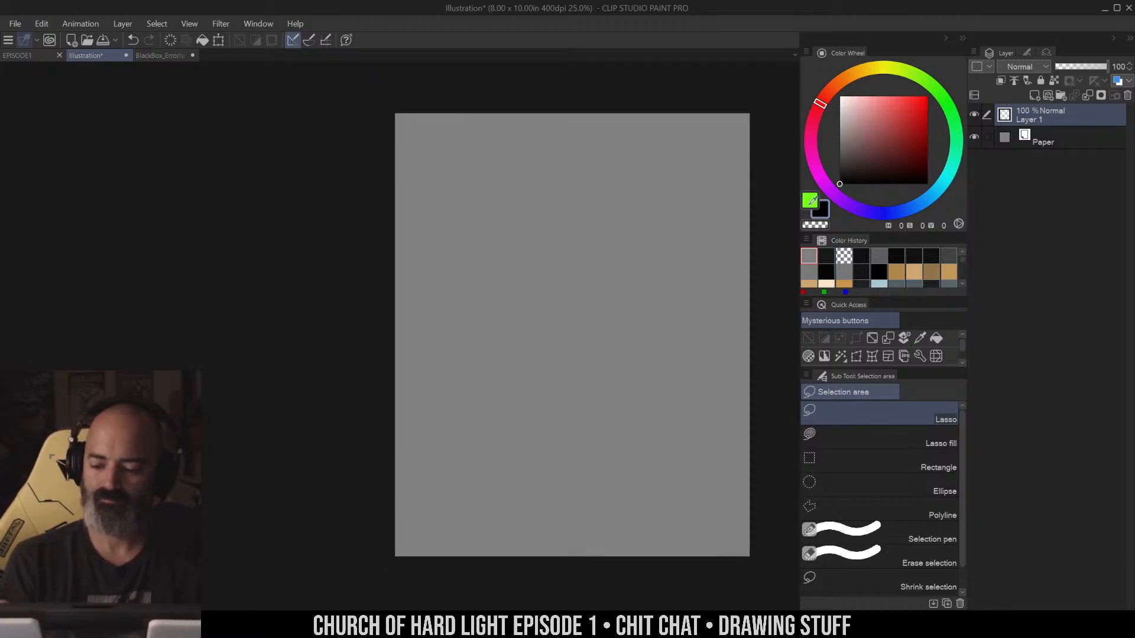
key("b")
mouse_move(565, 206)
left_mouse_down()
mouse_move(622, 207)
mouse_move(578, 332)
mouse_move(600, 336)
left_mouse_up()
left_click_drag(602, 332, 635, 287)
left_click_drag(623, 205, 643, 279)
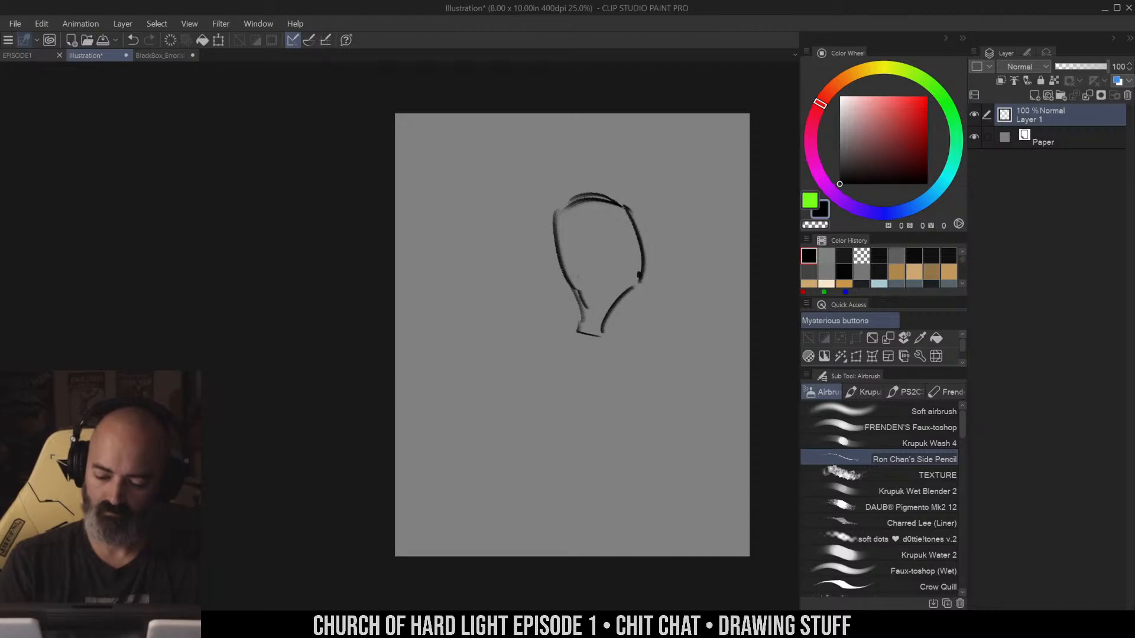
Draw a curved line across the base of the head and add the front and back neck contours down to the shoulder
mouse_move(562, 270)
left_mouse_down()
mouse_move(624, 266)
mouse_move(652, 314)
left_mouse_up()
scroll(631, 270, "up", 1)
left_click_drag(609, 270, 635, 357)
left_click_drag(648, 301, 662, 325)
mouse_move(707, 294)
left_mouse_down()
mouse_move(652, 276)
mouse_move(686, 295)
mouse_move(711, 368)
left_mouse_up()
mouse_move(604, 271)
left_mouse_down()
mouse_move(601, 343)
mouse_move(622, 436)
left_mouse_up()
left_click_drag(726, 346, 708, 282)
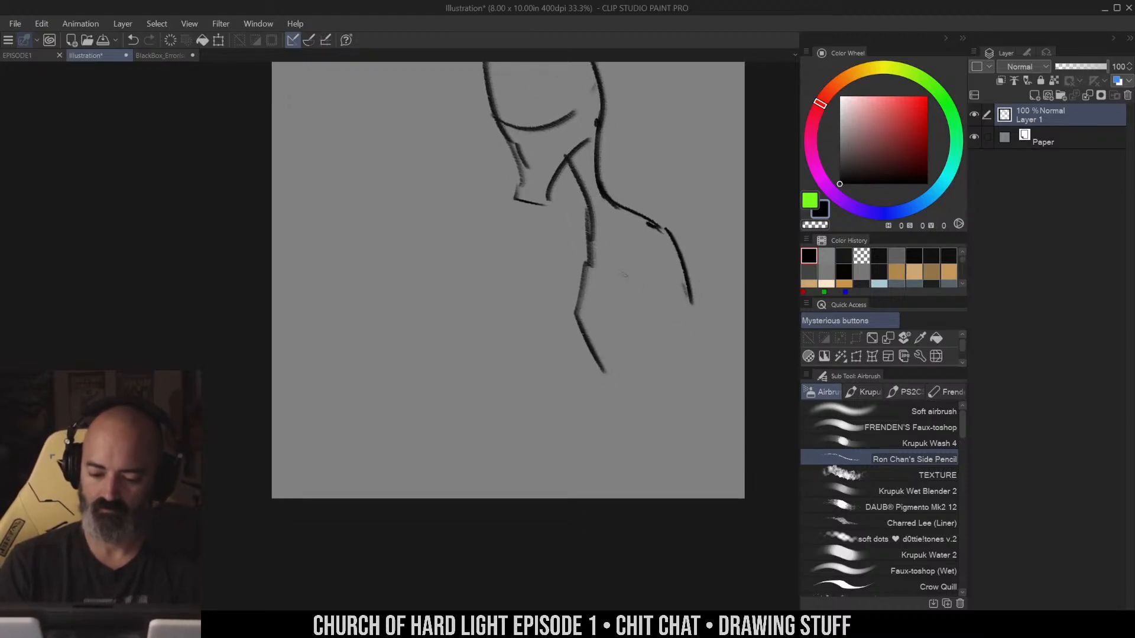
Extend the back contour downward and sketch the curved wing lines inside the bird's body
mouse_move(611, 280)
left_mouse_down()
mouse_move(643, 323)
mouse_move(623, 408)
left_mouse_up()
left_click_drag(690, 300, 649, 422)
key("alt+space")
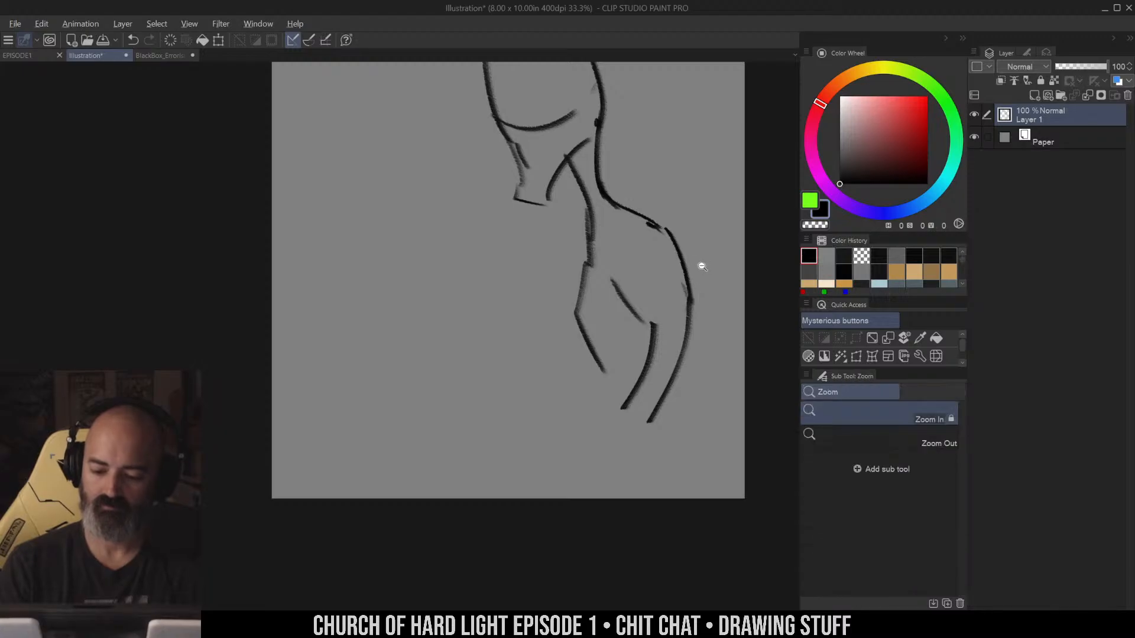
left_click(703, 266)
left_click_drag(631, 342, 661, 396)
mouse_move(624, 353)
left_mouse_down()
mouse_move(662, 394)
mouse_move(631, 449)
left_mouse_up()
Draw the chest contour, a small pointed shape in front of it, heavy base lines and a reinforced lower back edge
mouse_move(604, 279)
left_mouse_down()
mouse_move(584, 371)
mouse_move(603, 434)
left_mouse_up()
left_click_drag(585, 340, 550, 418)
mouse_move(554, 416)
left_mouse_down()
mouse_move(591, 402)
mouse_move(659, 442)
left_mouse_up()
left_click_drag(573, 439, 672, 445)
left_click_drag(560, 450, 686, 447)
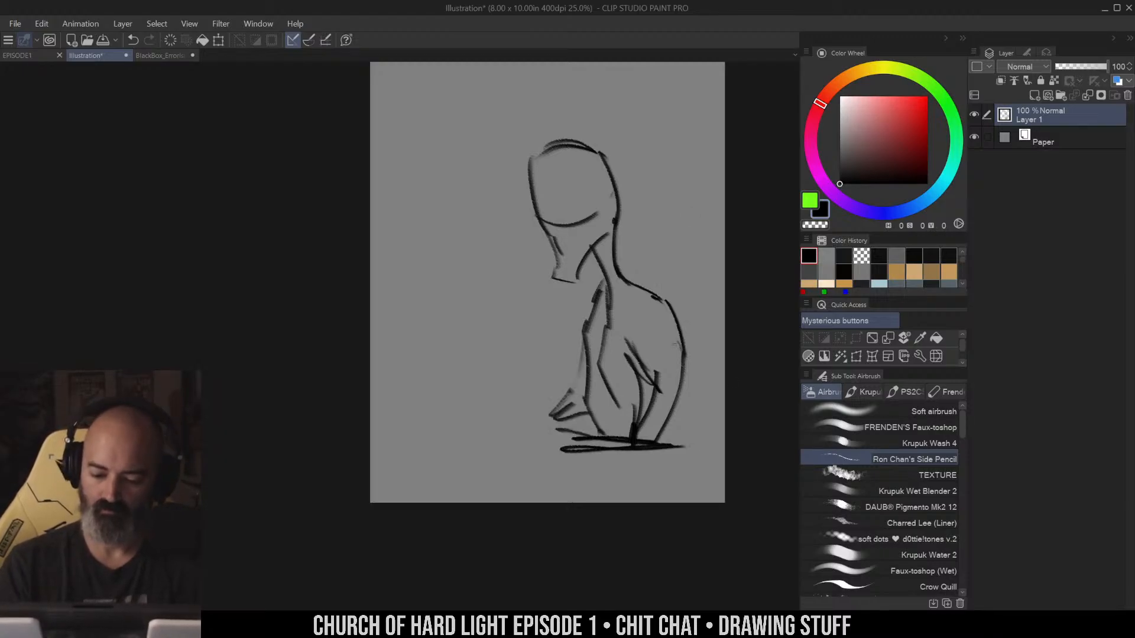
left_click_drag(680, 342, 677, 438)
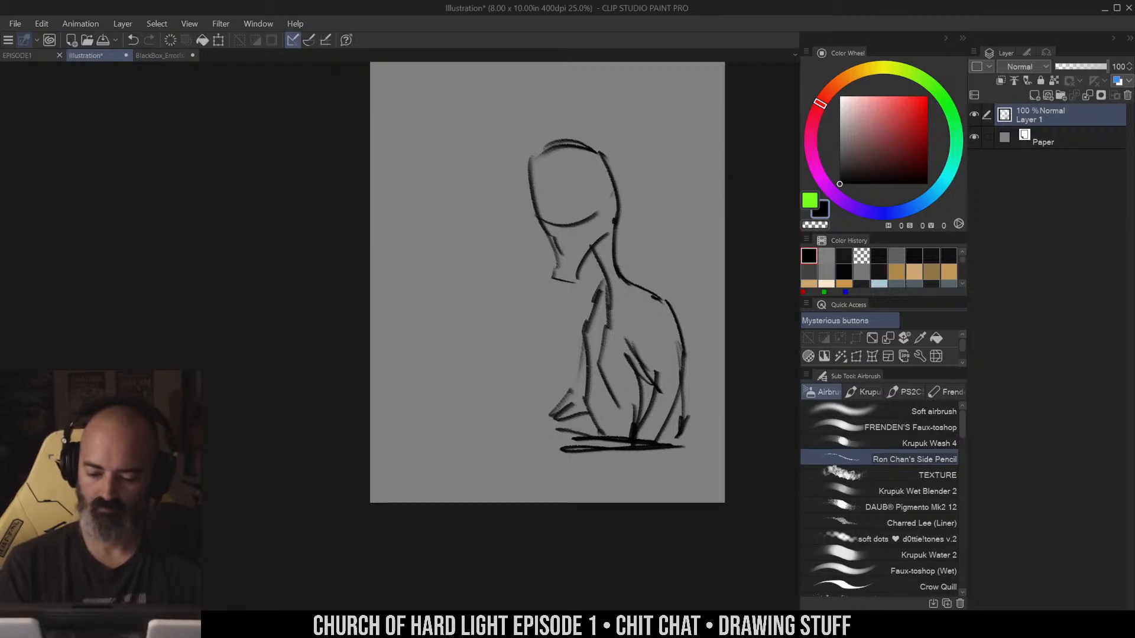
Sketch the large rounded form in front of the chest, add crossing lines on the torso and a pointed shape behind the back
mouse_move(584, 373)
left_mouse_down()
mouse_move(552, 340)
mouse_move(553, 368)
left_mouse_up()
left_click_drag(543, 343, 551, 362)
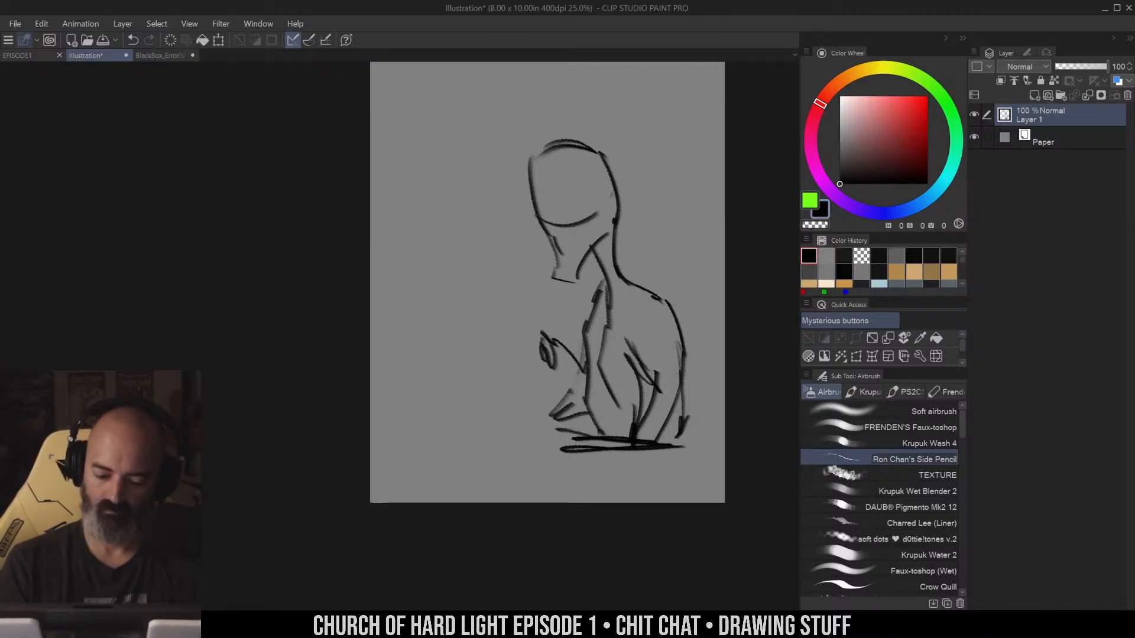
left_click_drag(558, 319, 524, 370)
left_click_drag(528, 371, 576, 445)
scroll(728, 302, "down", 1)
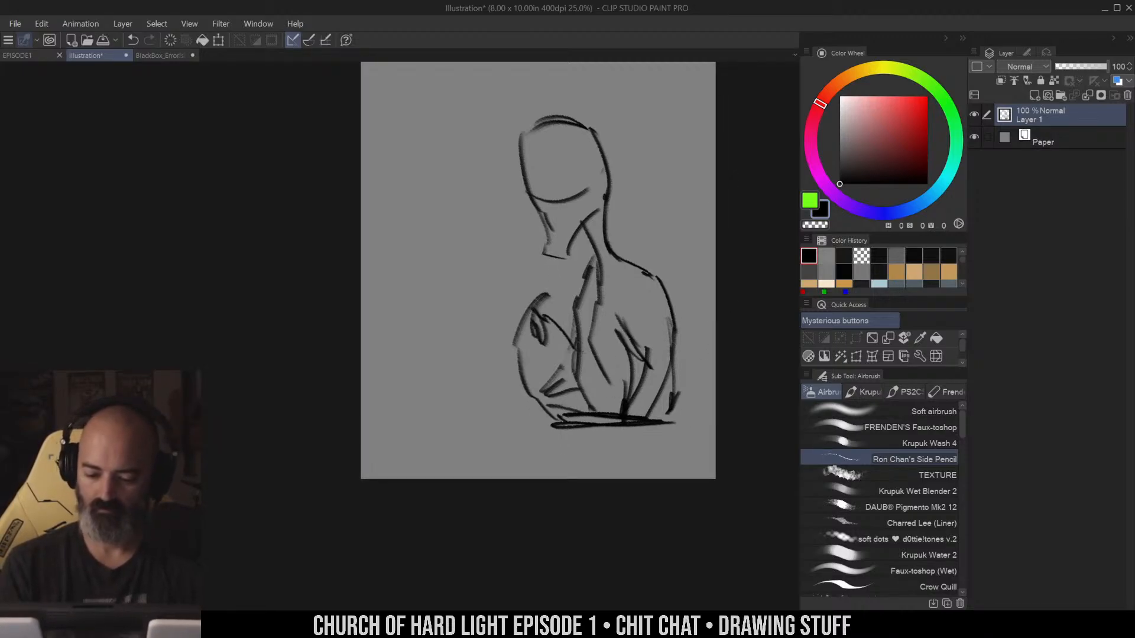
left_click_drag(573, 375, 596, 412)
left_click_drag(603, 299, 578, 391)
left_click_drag(691, 336, 667, 414)
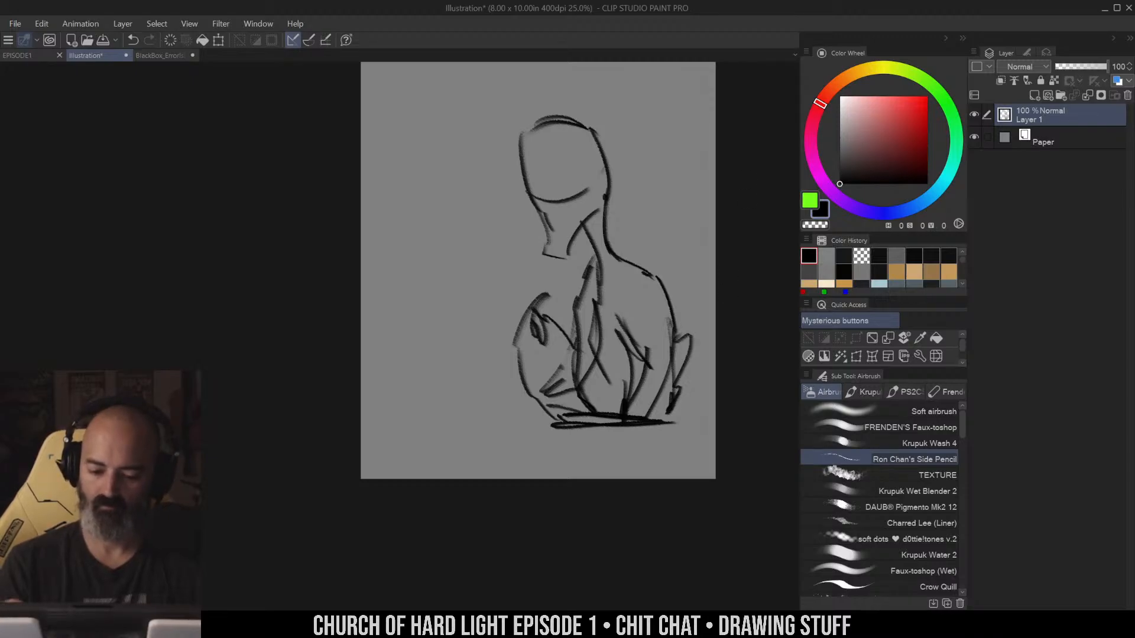
Draw two cartoon eyes with a pupil, darken the beak's edge and add an eyebrow above the eye
key("ctrl+space")
left_click(602, 196)
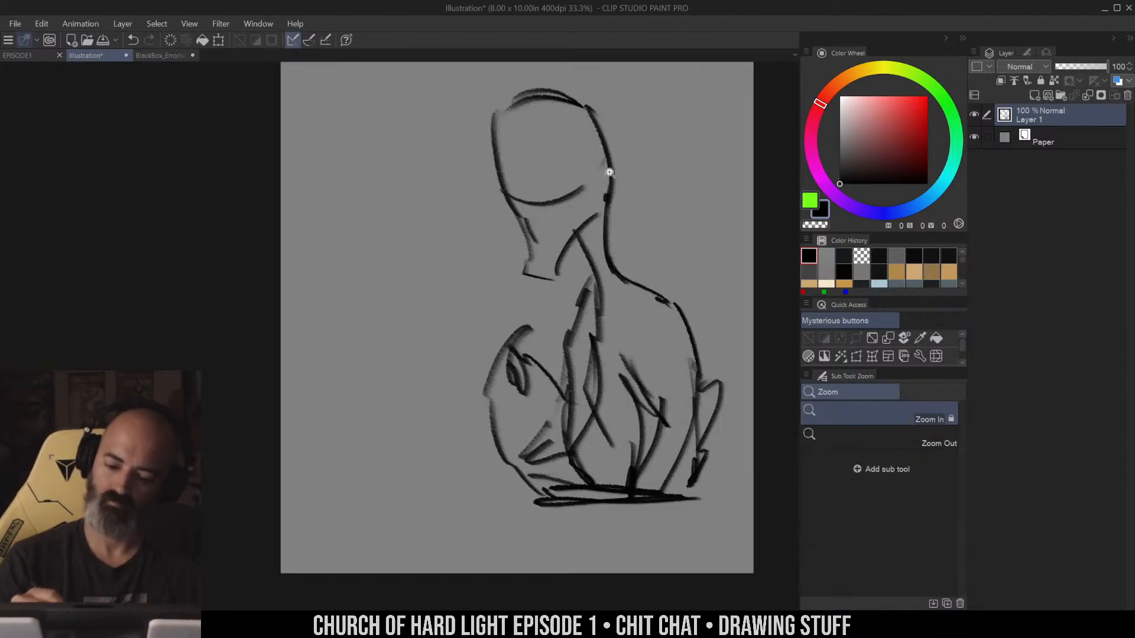
left_click_drag(609, 172, 658, 205)
mouse_move(606, 234)
left_mouse_down()
mouse_move(630, 201)
mouse_move(591, 204)
mouse_move(627, 238)
mouse_move(601, 231)
left_mouse_up()
left_click_drag(549, 200, 568, 240)
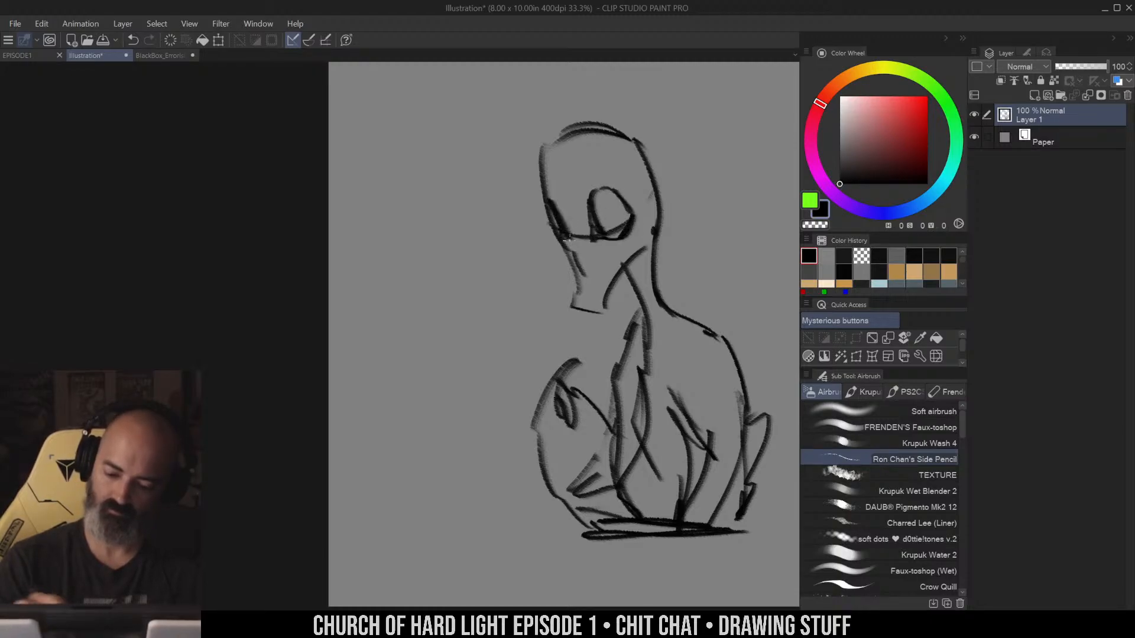
left_click_drag(607, 291, 628, 248)
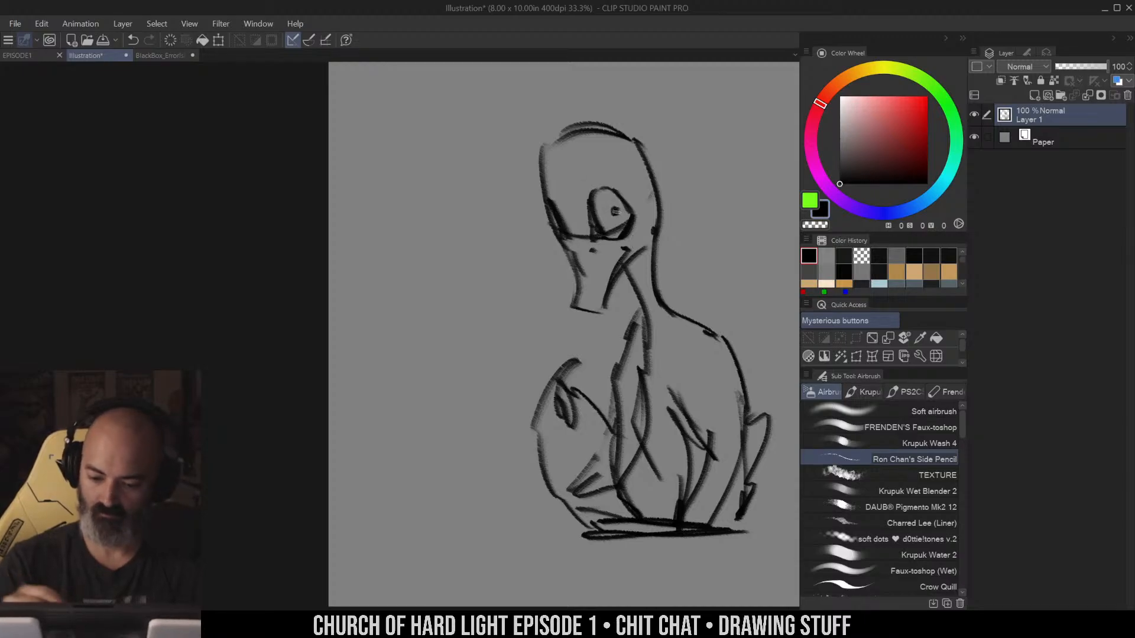
mouse_move(537, 193)
left_mouse_down()
mouse_move(556, 203)
mouse_move(616, 171)
left_mouse_up()
Clear the whole bird sketch from Layer 1 and remove the selection
left_click(663, 231, "alt")
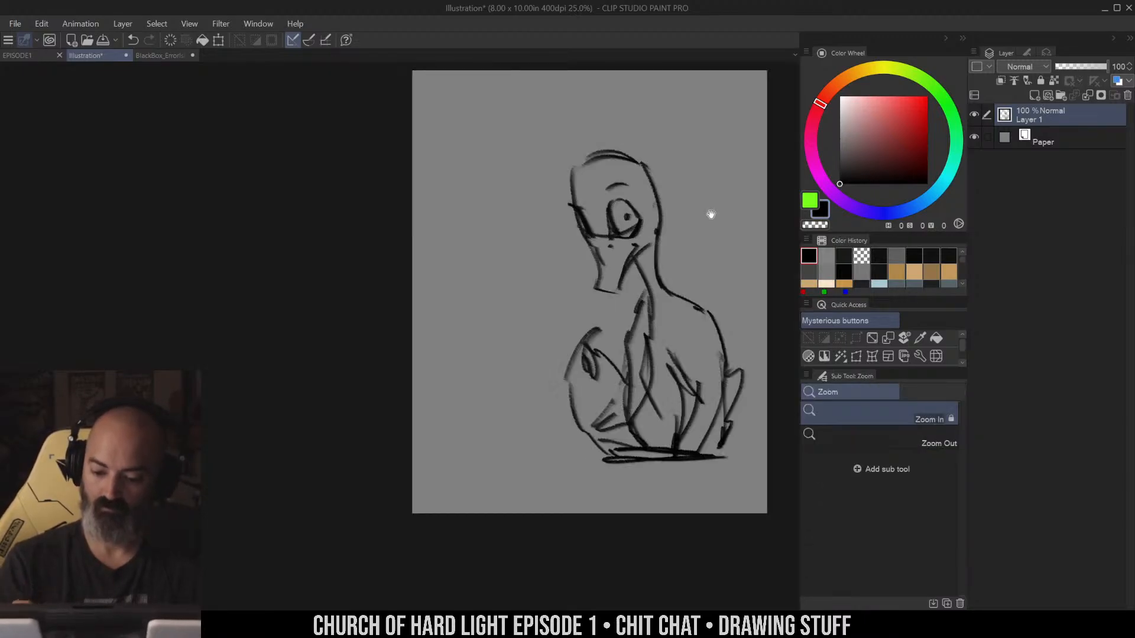
left_click_drag(714, 214, 668, 235)
key("m")
key("ctrl+a")
key("Delete")
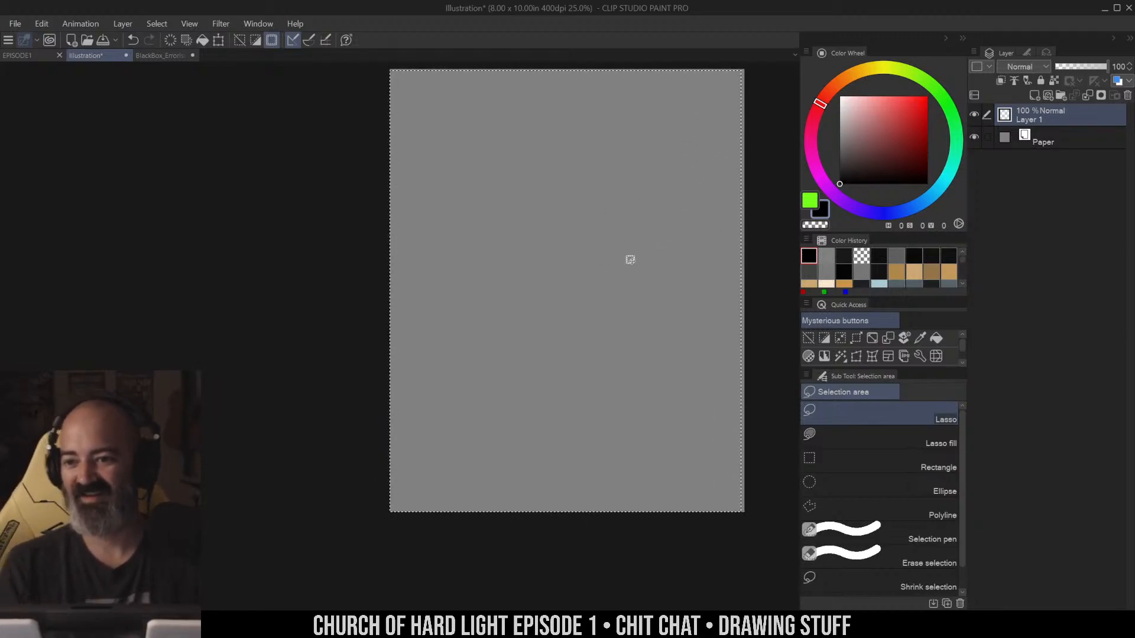
left_click_drag(677, 219, 628, 251)
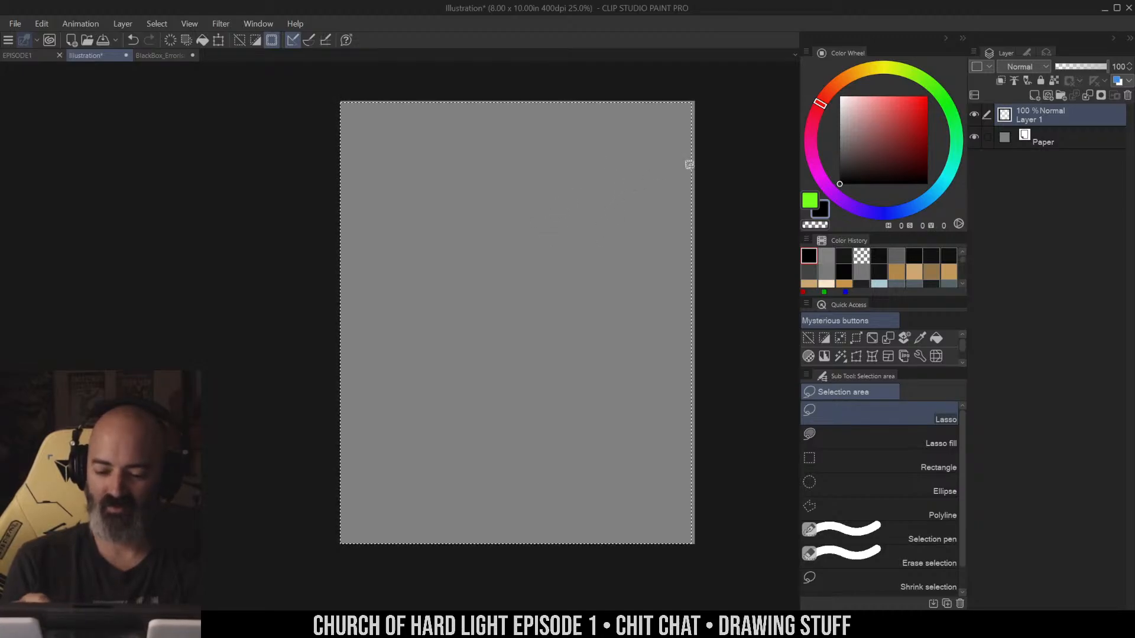
key("ctrl+d")
Sketch a bell-shaped hat with a rounded crown and a flared, angular brim in black pencil on the canvas's upper half
key("b")
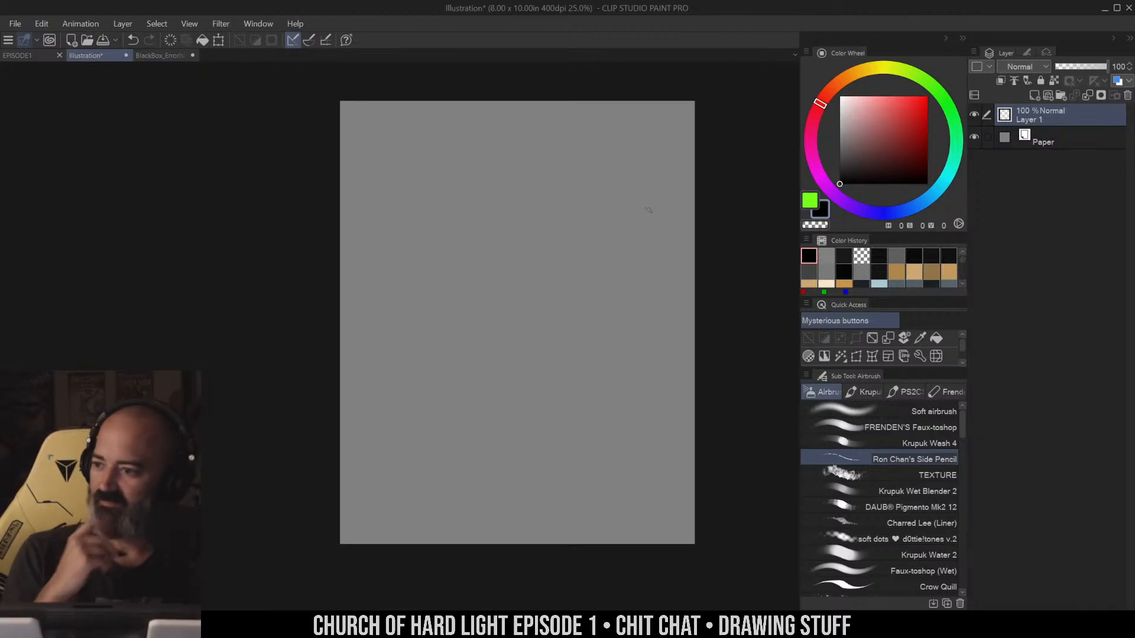
key("m")
left_click_drag(643, 214, 681, 211)
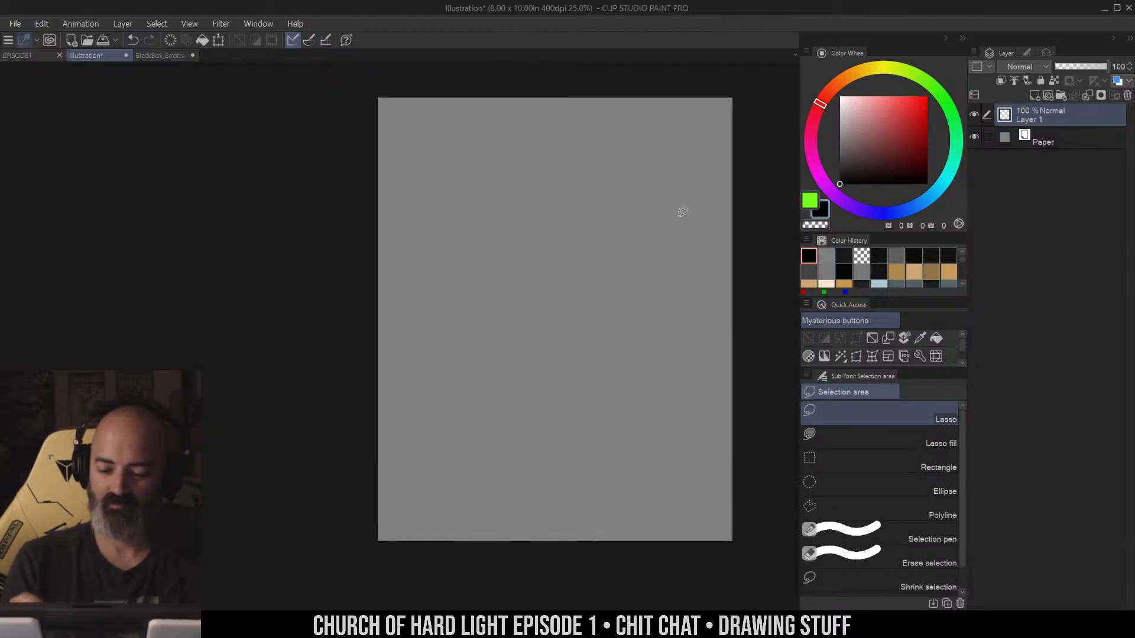
key("b")
left_click_drag(575, 163, 631, 182)
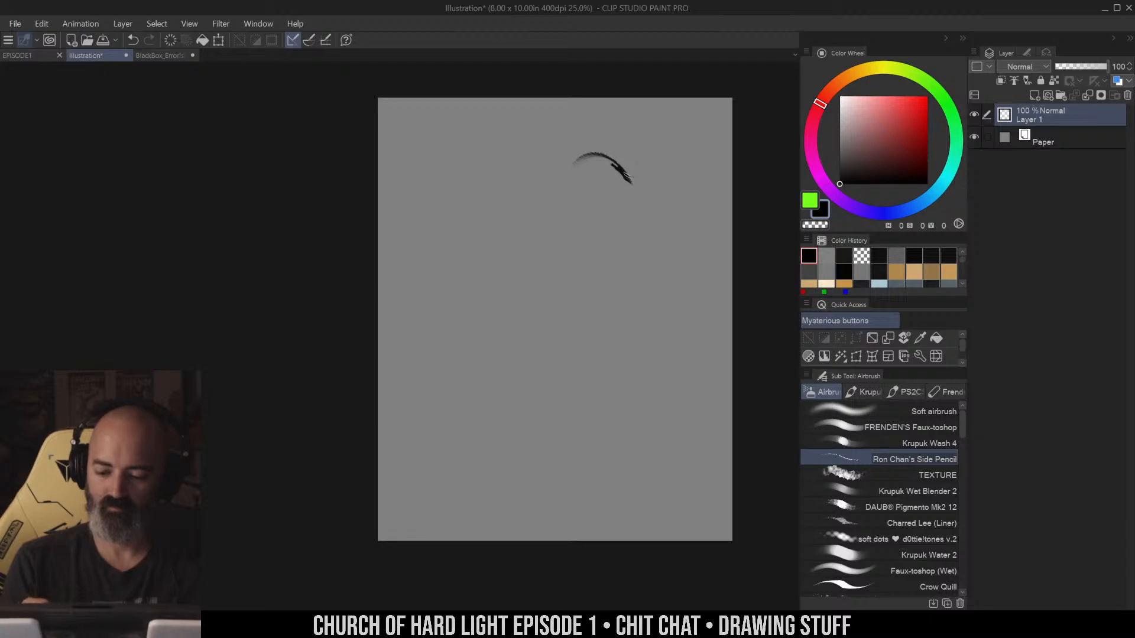
left_click_drag(623, 171, 650, 251)
left_click_drag(619, 217, 634, 230)
left_click_drag(544, 218, 511, 261)
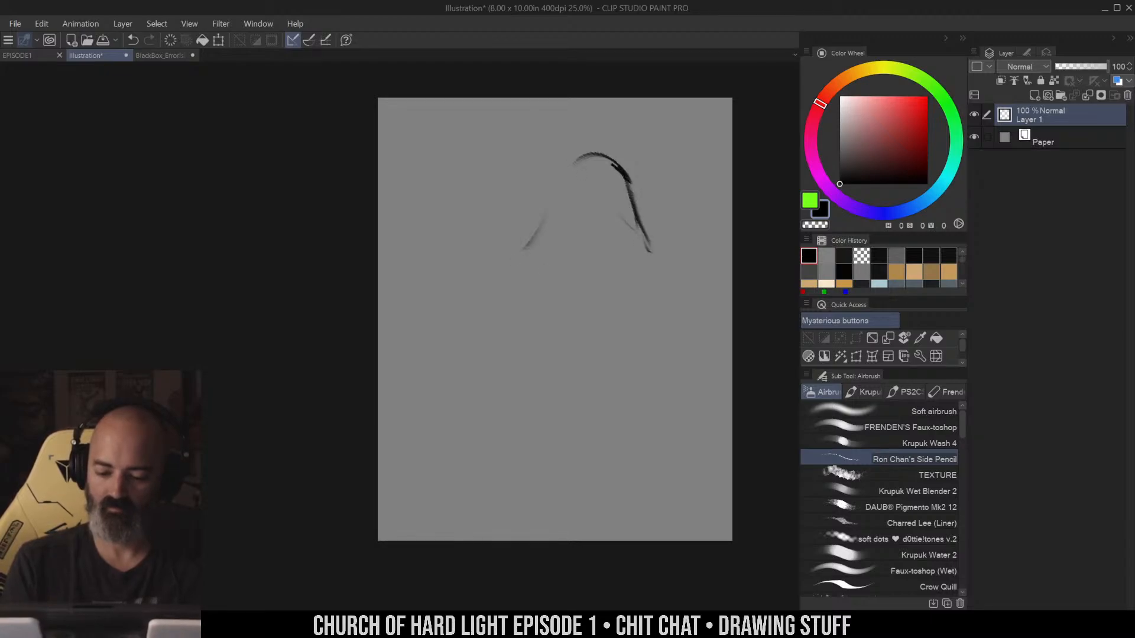
mouse_move(556, 186)
left_mouse_down()
mouse_move(521, 250)
mouse_move(524, 274)
mouse_move(609, 281)
mouse_move(655, 267)
mouse_move(655, 253)
mouse_move(667, 267)
left_mouse_up()
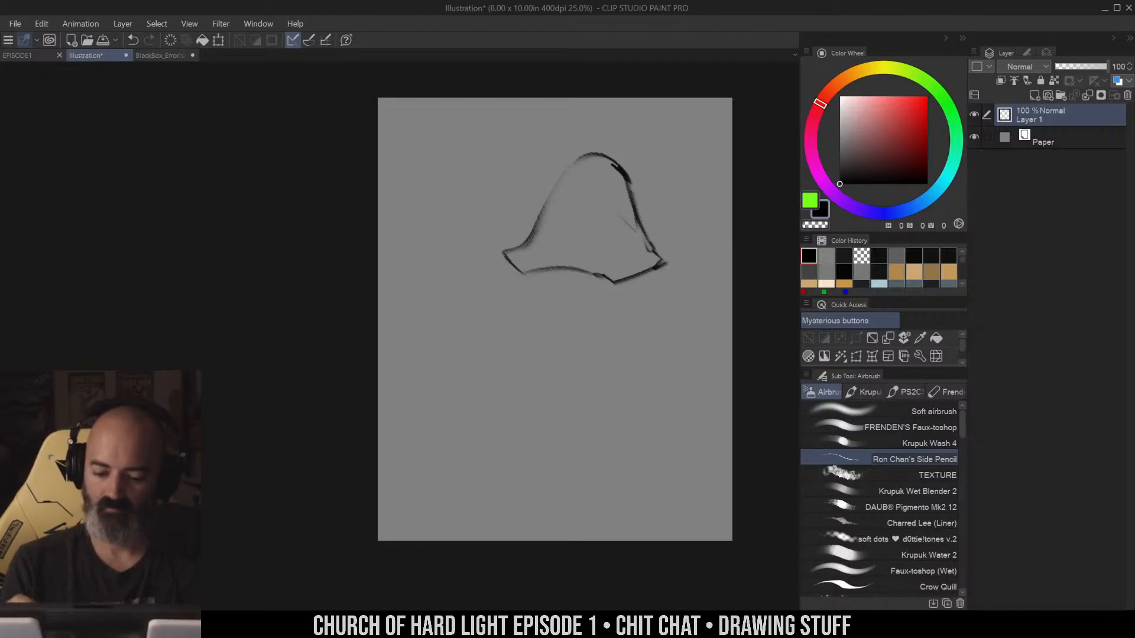
mouse_move(534, 247)
left_mouse_down()
mouse_move(570, 245)
mouse_move(664, 266)
left_mouse_up()
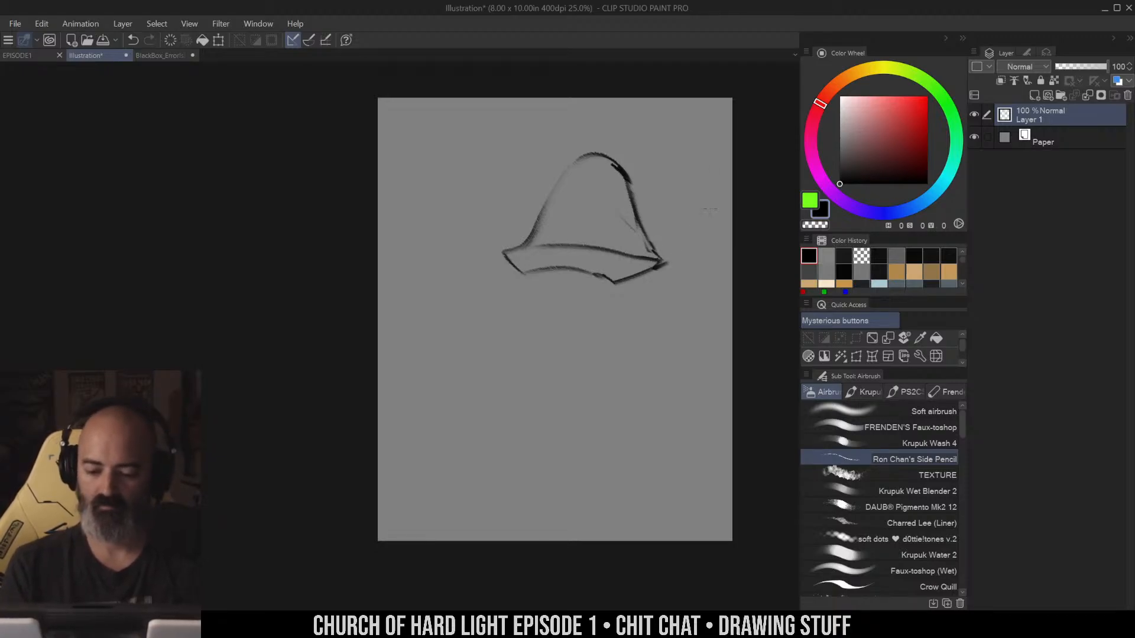
Clear the bell-shaped sketch from Layer 1 and remove the selection
key("ctrl+a")
key("Delete")
key("ctrl+d")
key("m")
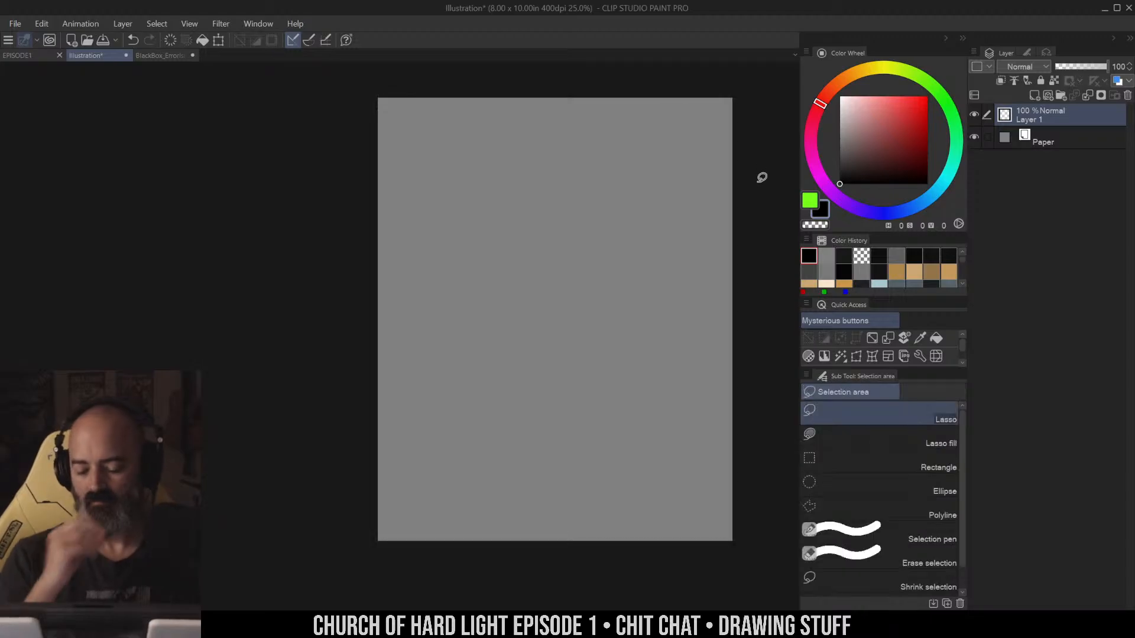
key("b")
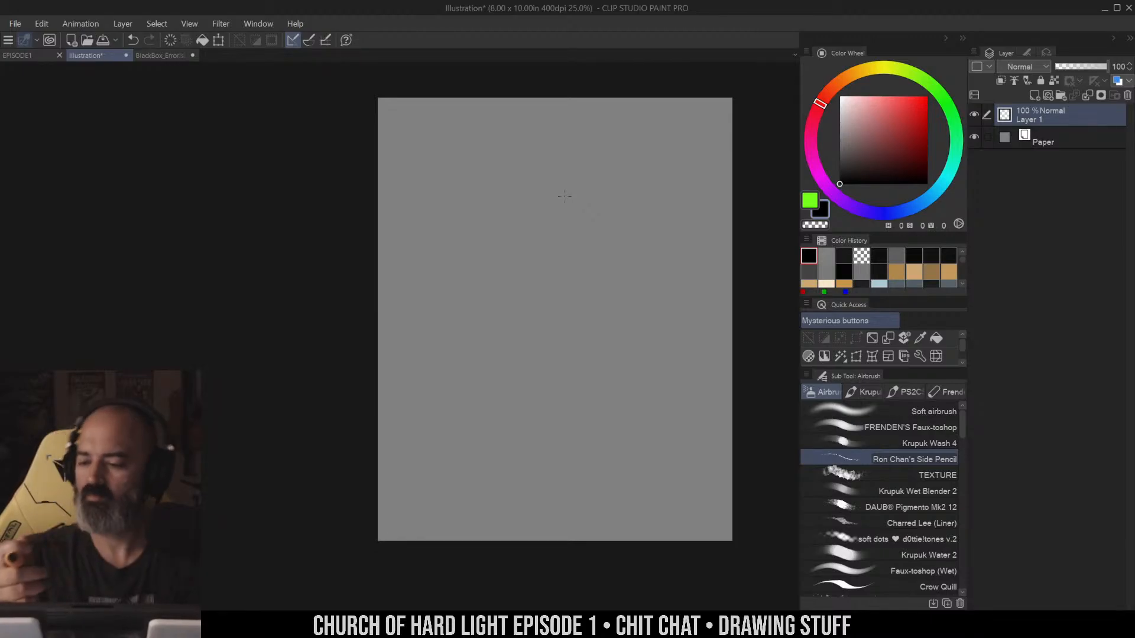
key("m")
key("b")
mouse_move(563, 183)
left_mouse_down()
mouse_move(619, 190)
mouse_move(619, 249)
left_mouse_up()
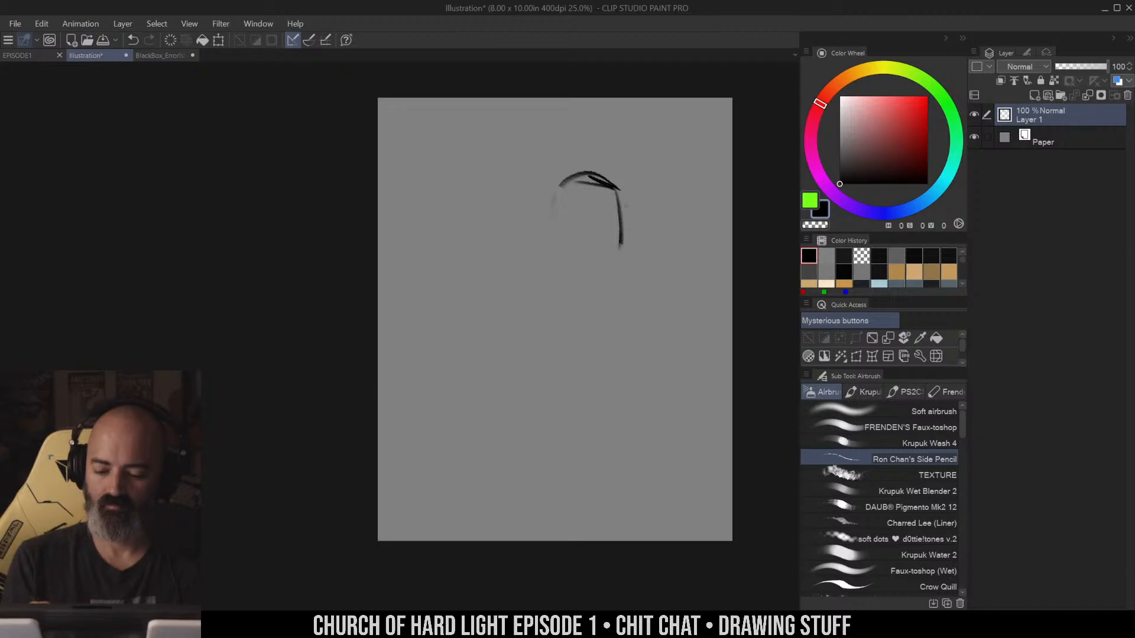
left_click_drag(617, 192, 610, 278)
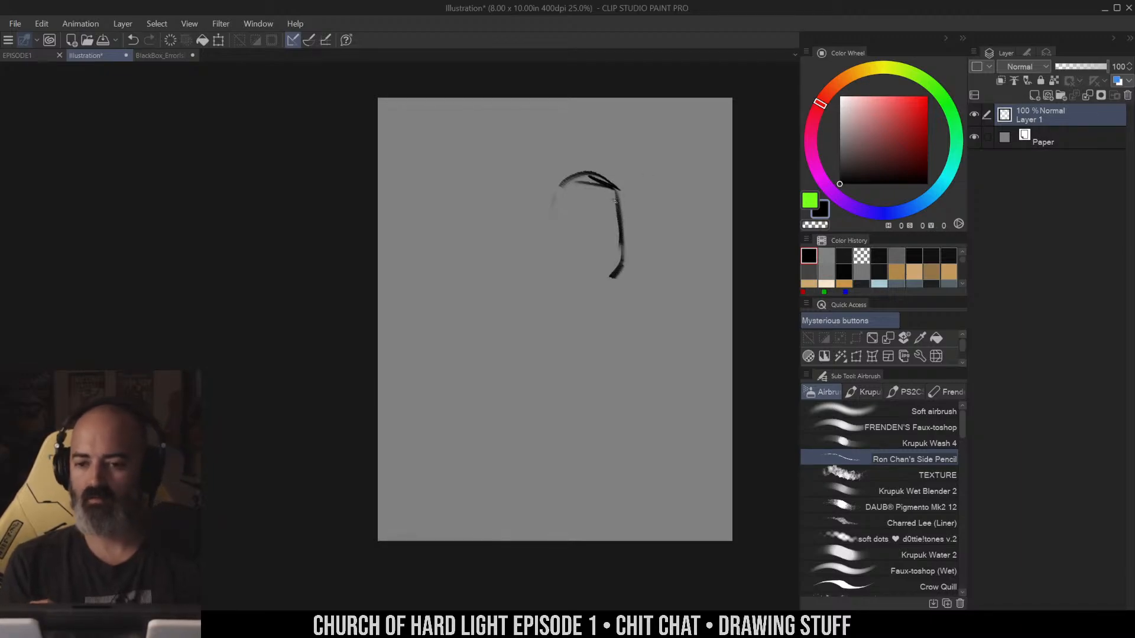
key("Delete")
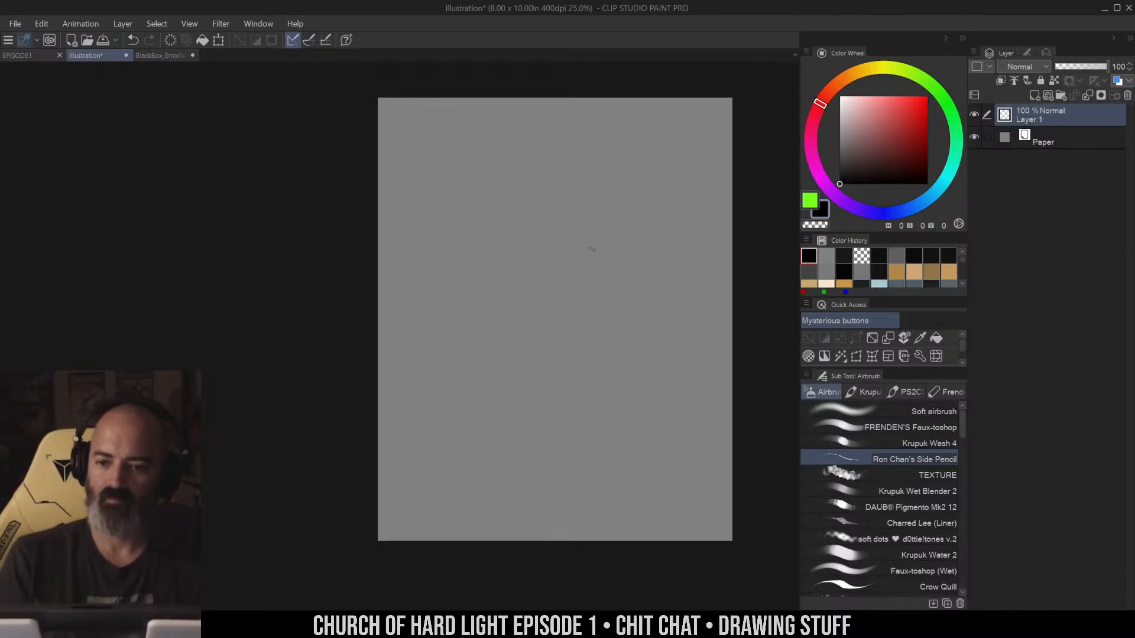
Switch to the EPISODE1 document with the leg and foot studies
key("m")
left_click_drag(643, 206, 634, 192)
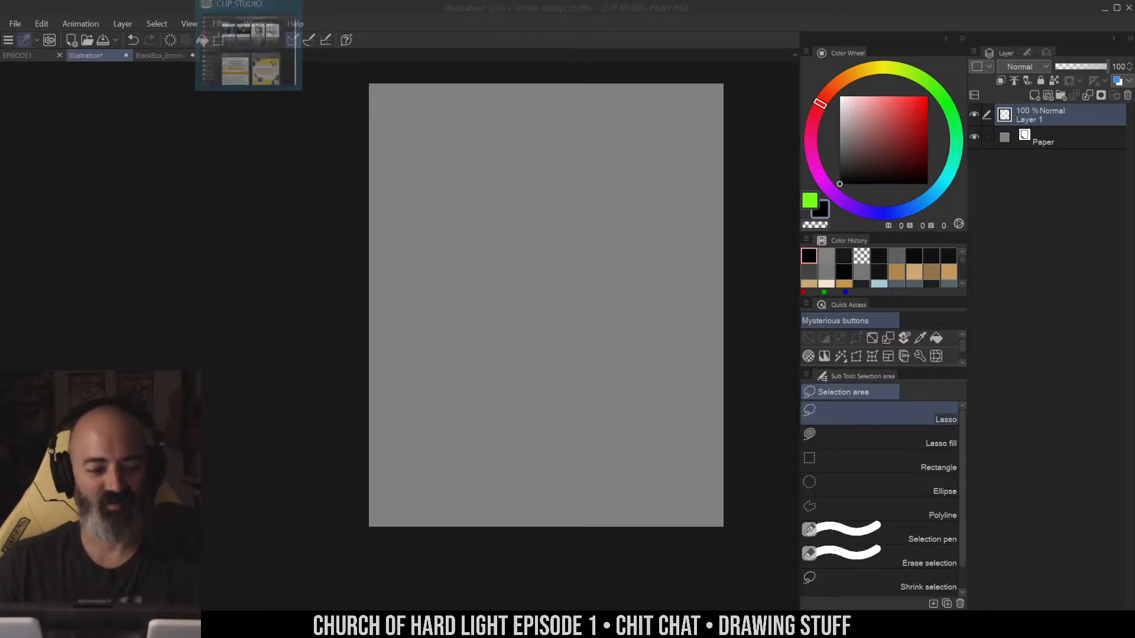
left_click(27, 55)
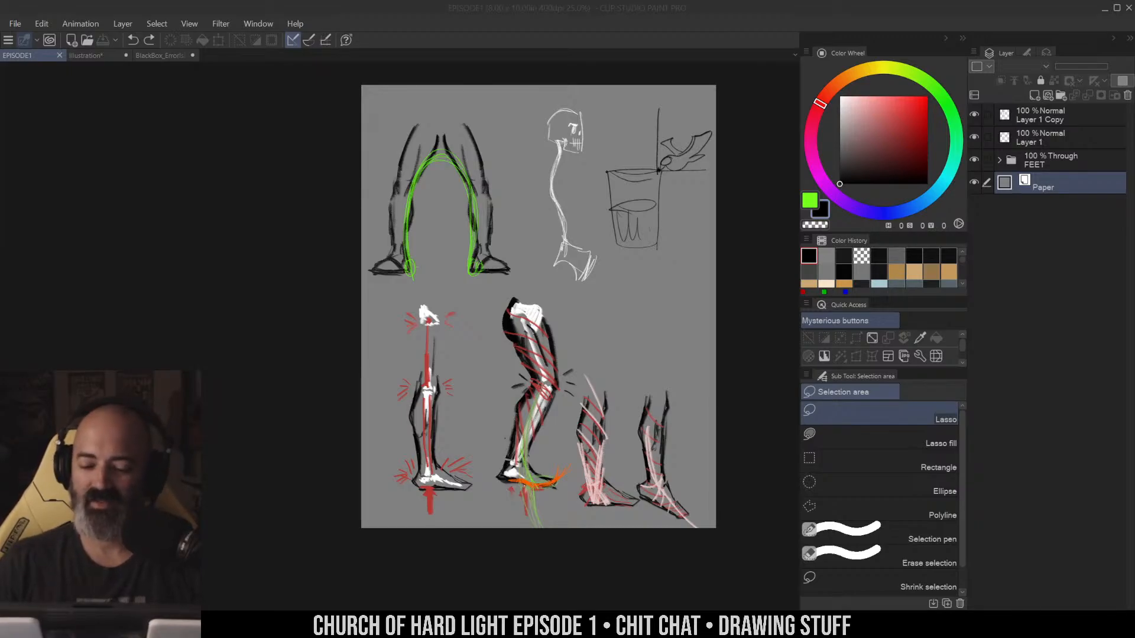
left_click(652, 299)
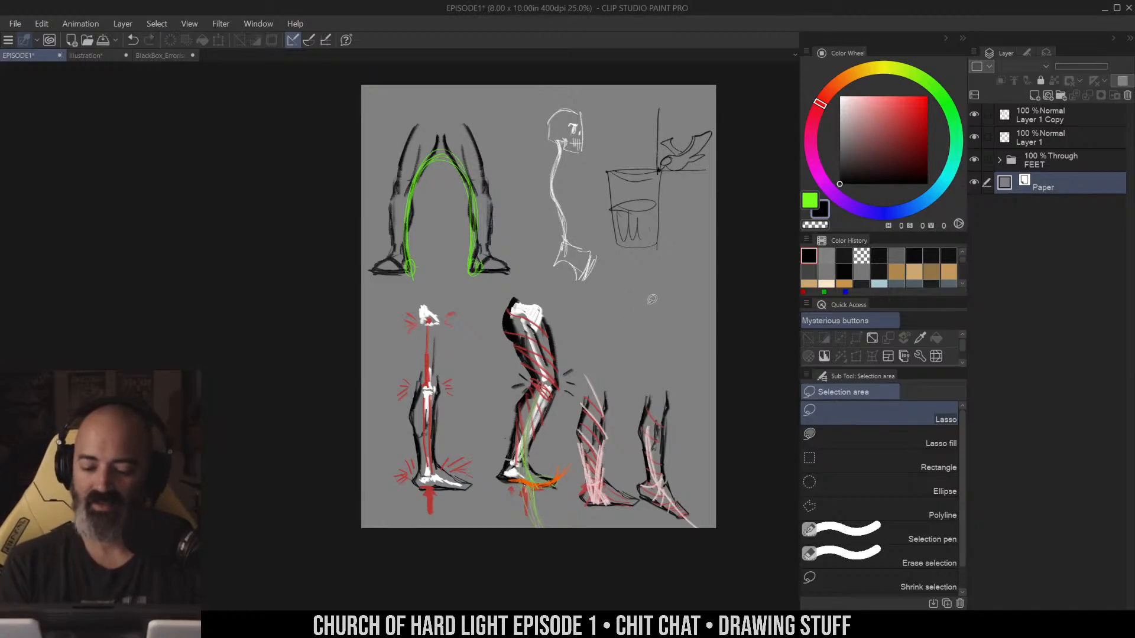
On Layer 1, block in a dark patch with Ron Chan's Side Pencil in the empty area beside the bent leg study
key("ctrl+space")
left_click(654, 299)
left_click(644, 299)
left_click_drag(683, 294, 664, 262)
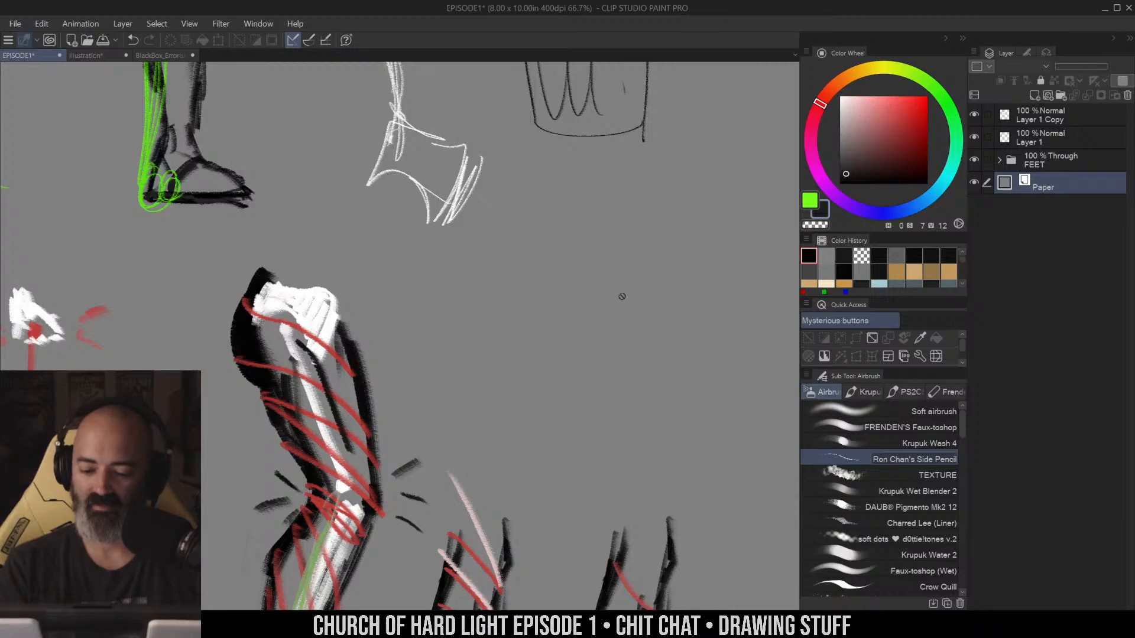
left_click(1029, 140)
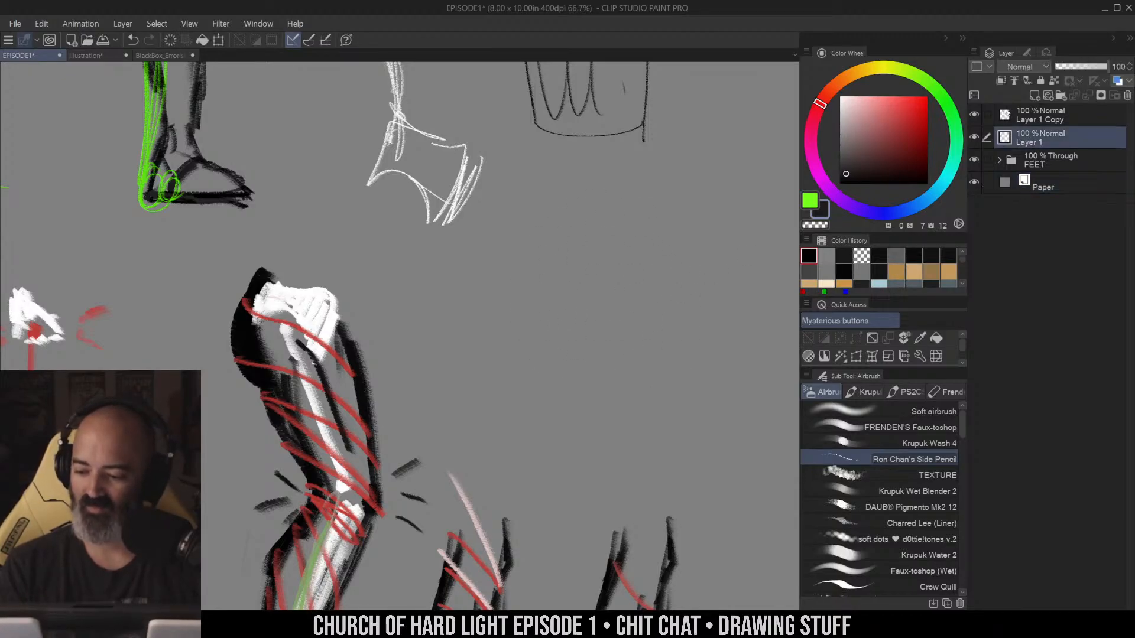
mouse_move(614, 246)
left_mouse_down()
mouse_move(558, 301)
mouse_move(621, 262)
mouse_move(572, 319)
mouse_move(636, 291)
left_mouse_up()
left_click_drag(695, 249, 609, 364)
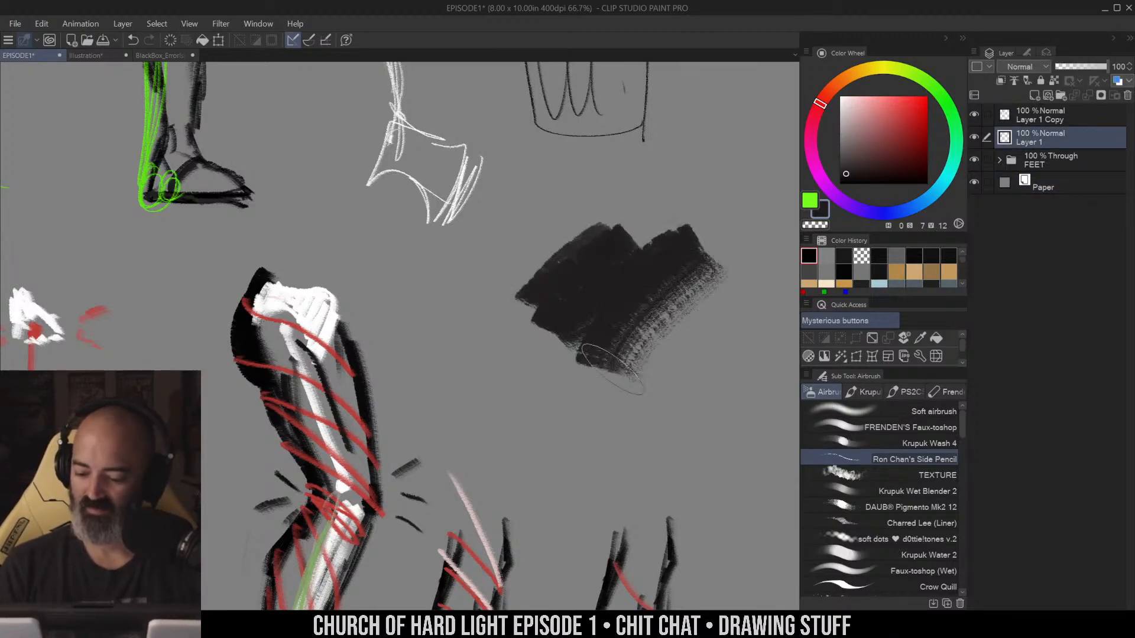
Build the dark patch into a large soft-edged cloud shape using the Krupuk Wash 4 brush
left_click(928, 442)
mouse_move(705, 289)
left_mouse_down()
mouse_move(670, 307)
mouse_move(663, 335)
left_mouse_up()
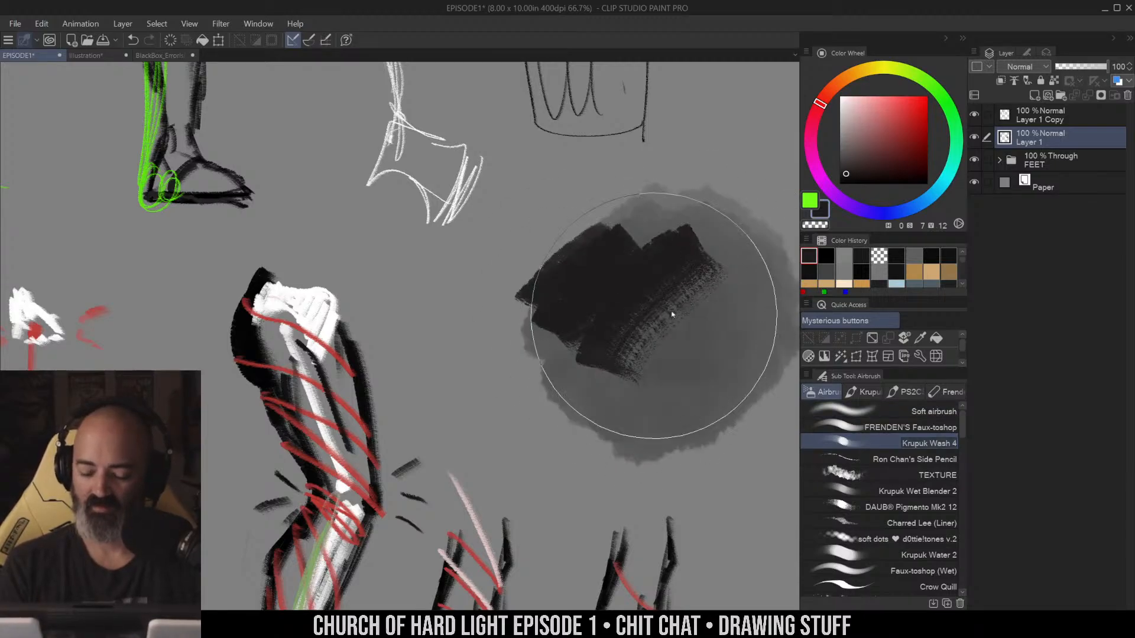
key("bracketleft")
key("bracketleft")
key("bracketleft")
mouse_move(598, 293)
left_mouse_down()
mouse_move(669, 267)
mouse_move(719, 312)
mouse_move(682, 366)
mouse_move(570, 354)
mouse_move(503, 298)
mouse_move(530, 263)
mouse_move(557, 343)
mouse_move(602, 356)
mouse_move(574, 322)
mouse_move(561, 255)
mouse_move(536, 352)
mouse_move(606, 413)
mouse_move(694, 380)
mouse_move(714, 256)
mouse_move(575, 225)
mouse_move(554, 283)
left_mouse_up()
Sample a slightly lighter dark grey and paint rows of rounded bumps across the dark cloud with a smaller Krupuk Wash 4 brush
left_click(758, 361, "alt")
left_click(758, 361, "alt")
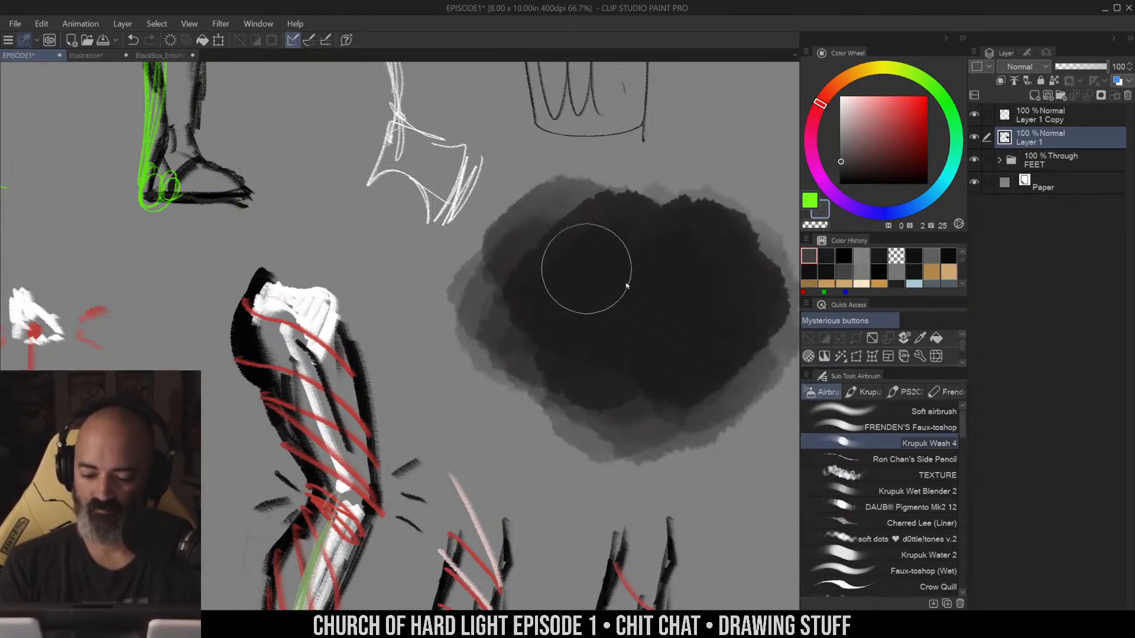
key("bracketleft")
key("bracketleft")
key("bracketleft")
left_click_drag(612, 239, 744, 232)
key("bracketleft")
key("bracketleft")
key("bracketleft")
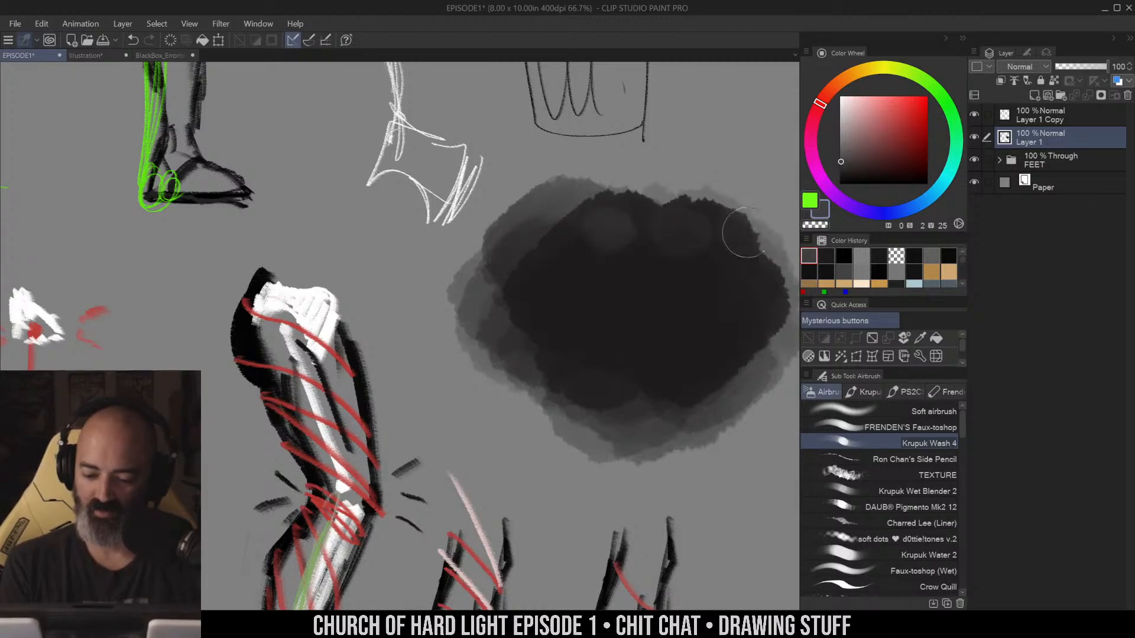
mouse_move(569, 273)
left_mouse_down()
mouse_move(547, 282)
mouse_move(652, 286)
mouse_move(691, 273)
mouse_move(696, 289)
mouse_move(770, 276)
left_mouse_up()
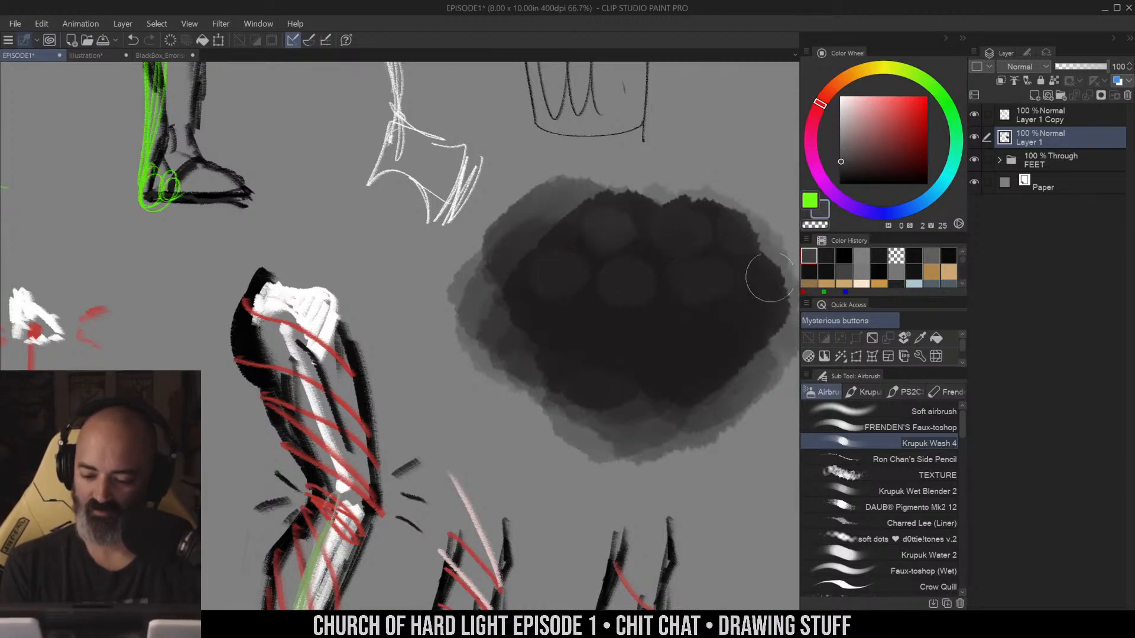
left_click_drag(583, 325, 674, 324)
mouse_move(596, 329)
left_mouse_down()
mouse_move(624, 340)
mouse_move(748, 346)
left_mouse_up()
left_click_drag(615, 357, 620, 383)
left_click(688, 380)
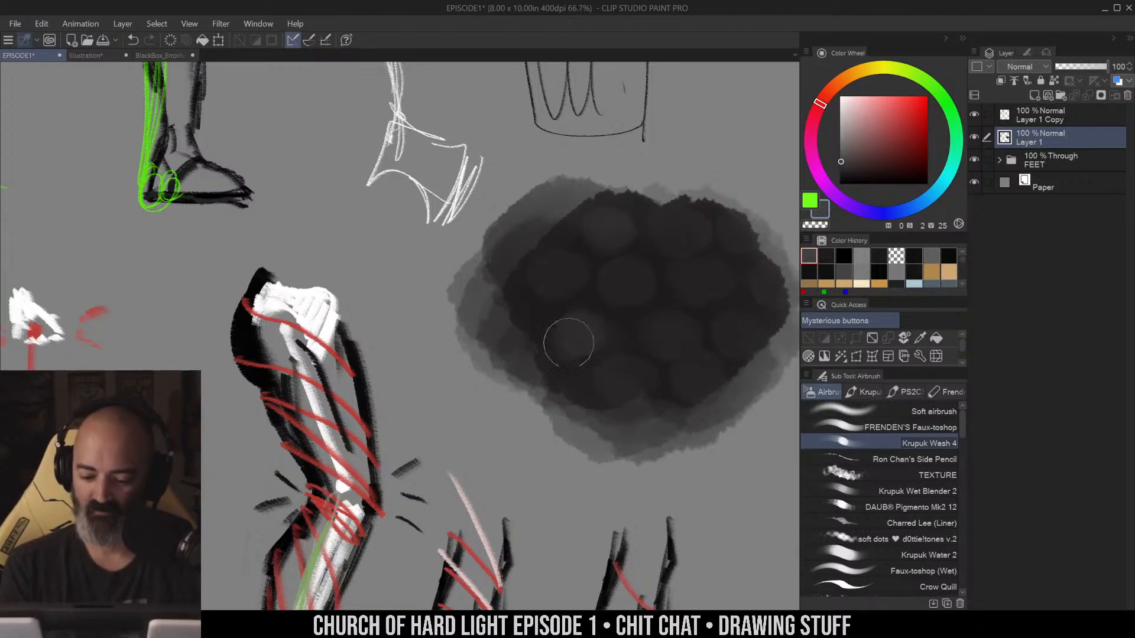
Brighten the centres of the rounded bumps with extra grey wash dabs to give them volume
left_click(573, 337)
left_click(558, 274)
left_click(622, 283)
left_click(608, 235)
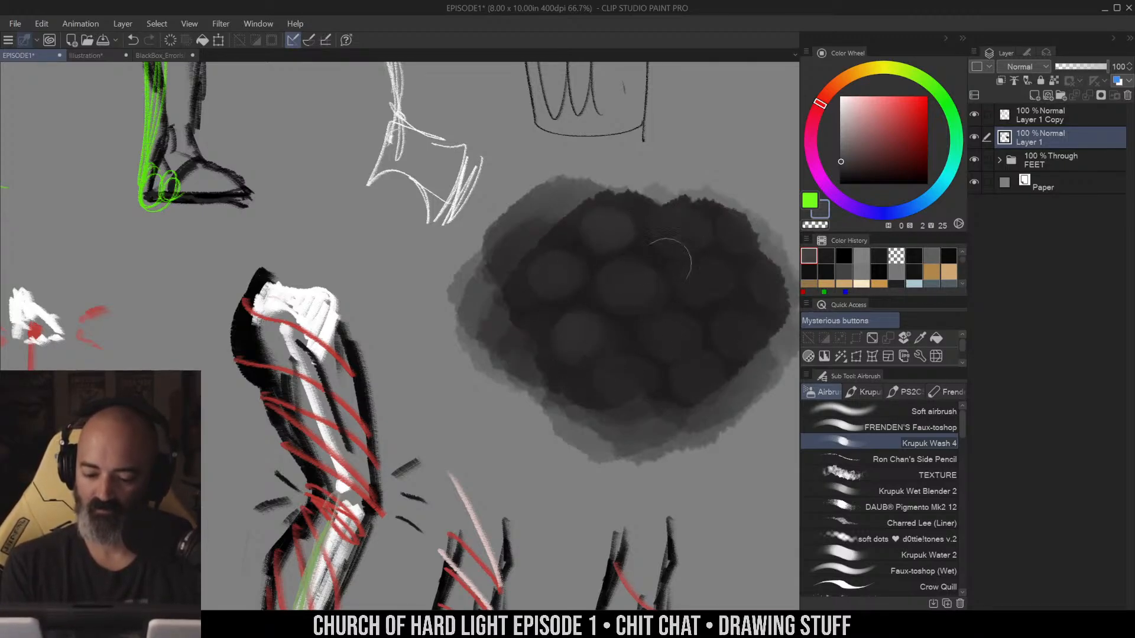
left_click(552, 337)
left_click(680, 334)
left_click(746, 336)
left_click(722, 267)
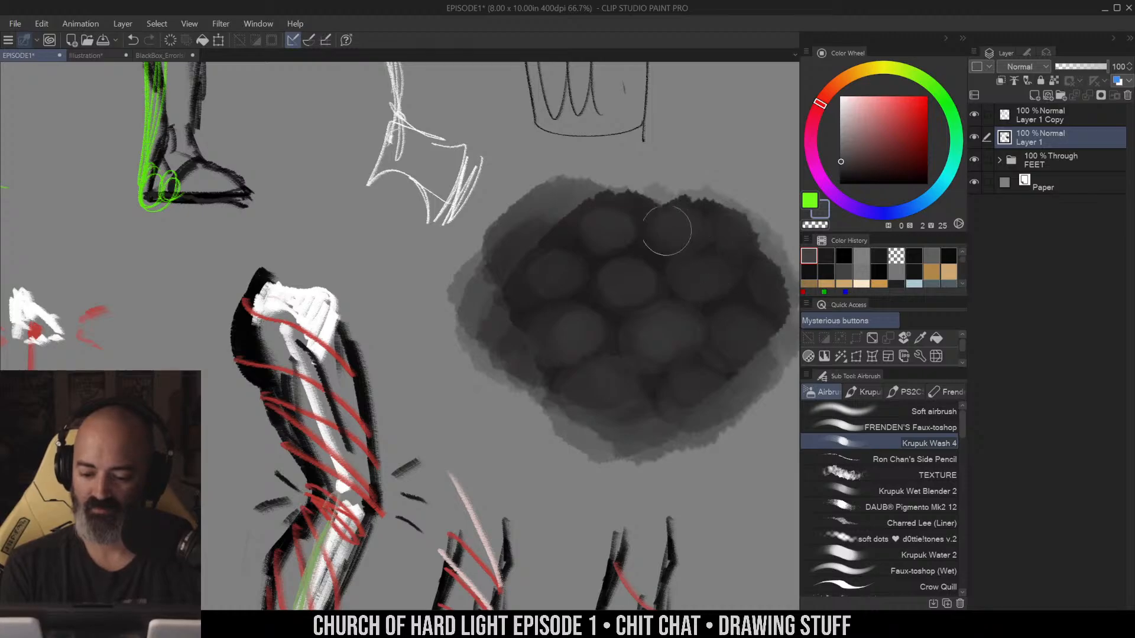
Dab small soft white highlights onto the individual bumps with a small Krupuk Wash 4 brush
left_click(719, 319, "ctrl+alt")
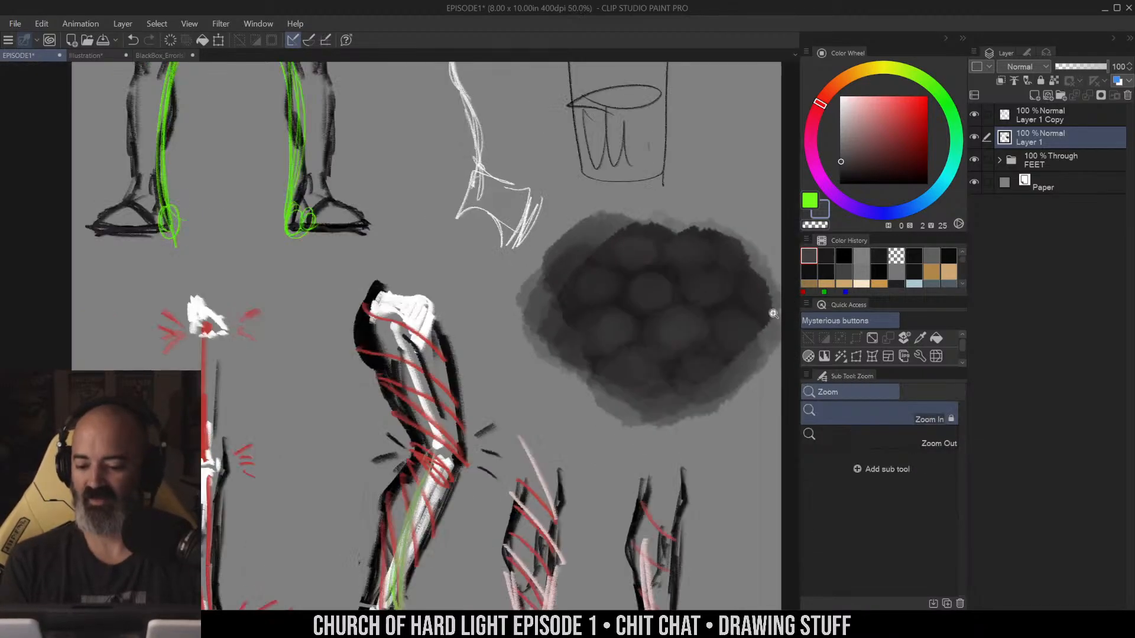
left_click(773, 313, "ctrl")
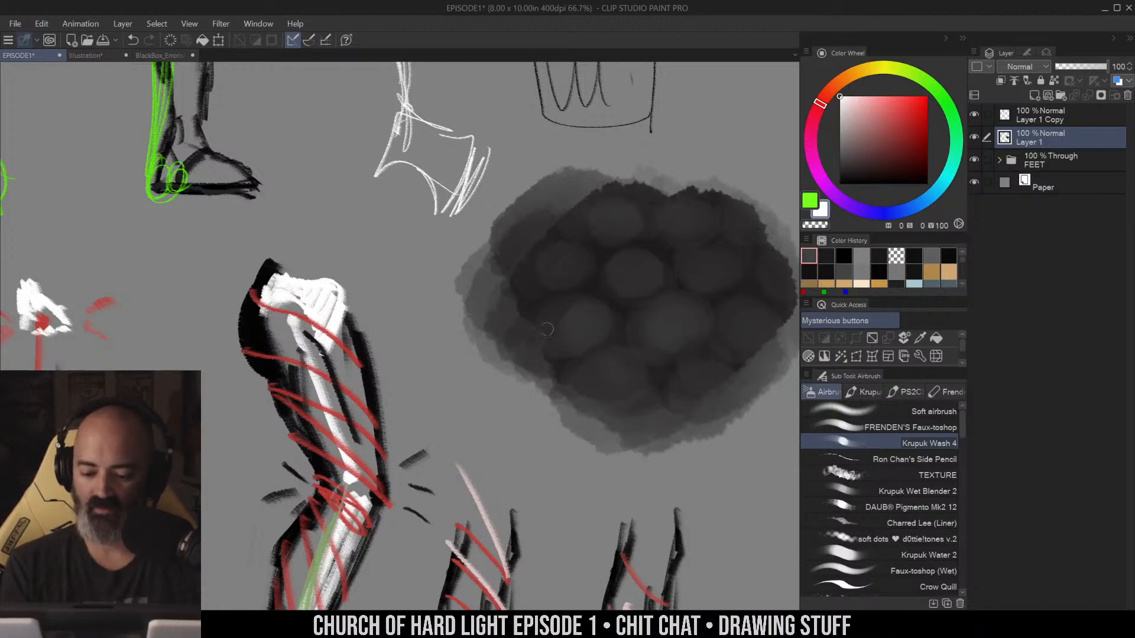
left_click_drag(547, 328, 550, 335)
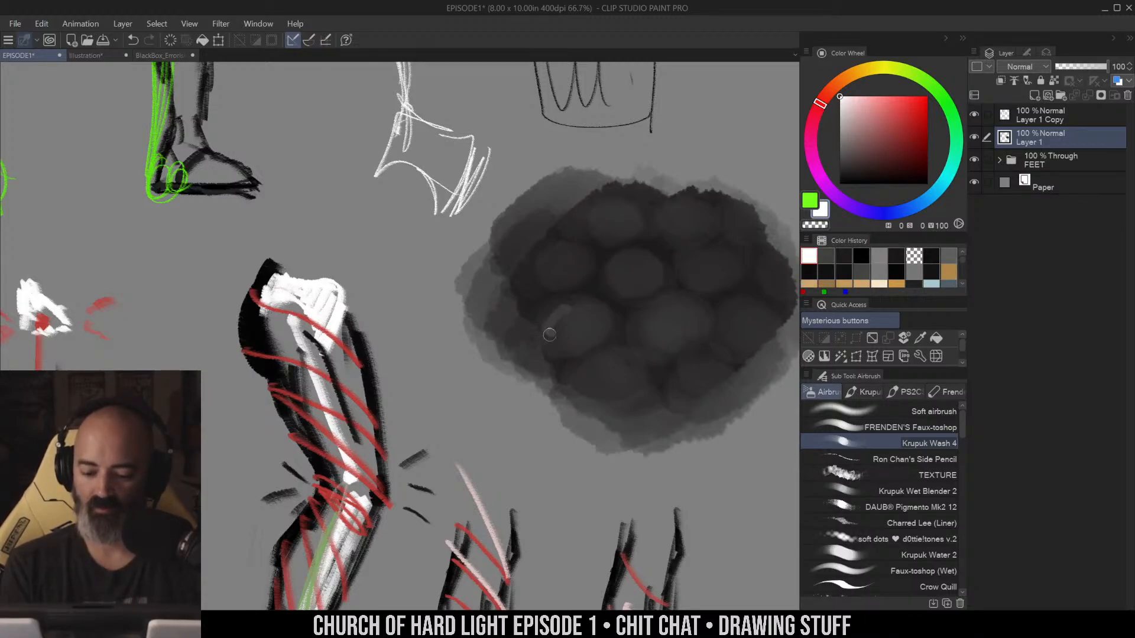
left_click(542, 271)
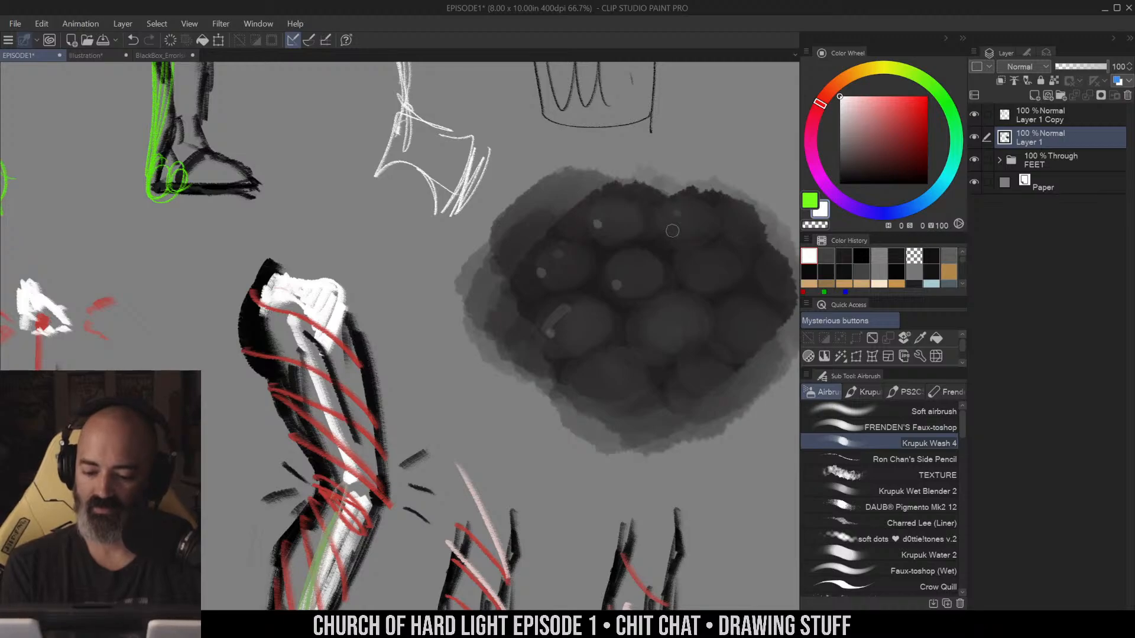
left_click(713, 286)
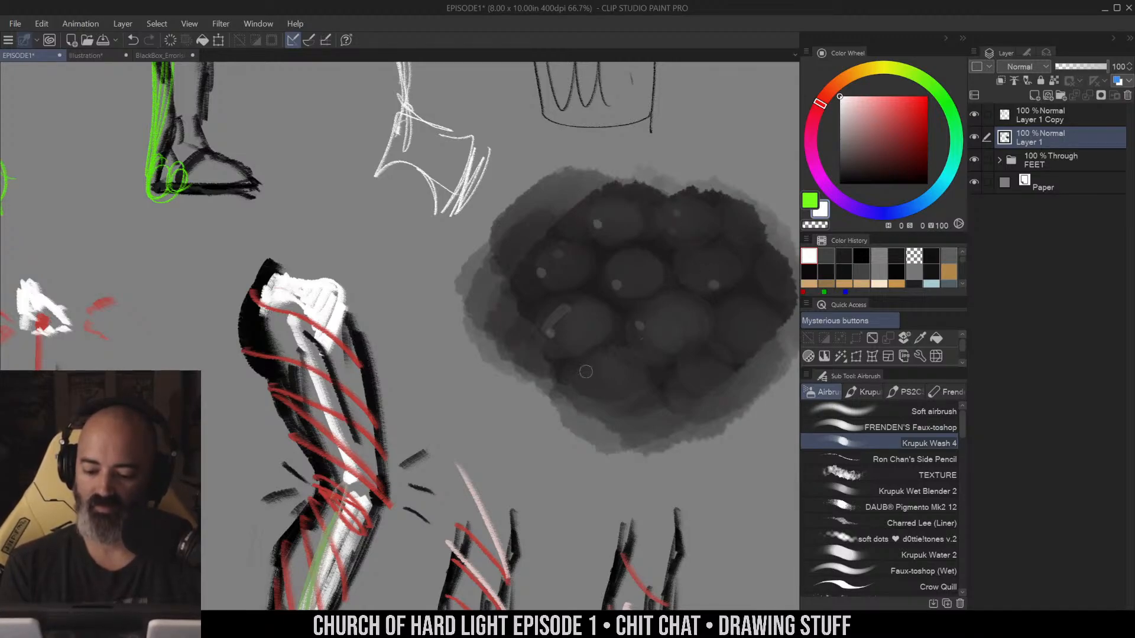
left_click(678, 263)
Add further white glints and curved rim highlights to the bumps so they look glossy
key("/")
left_click(666, 301, "alt")
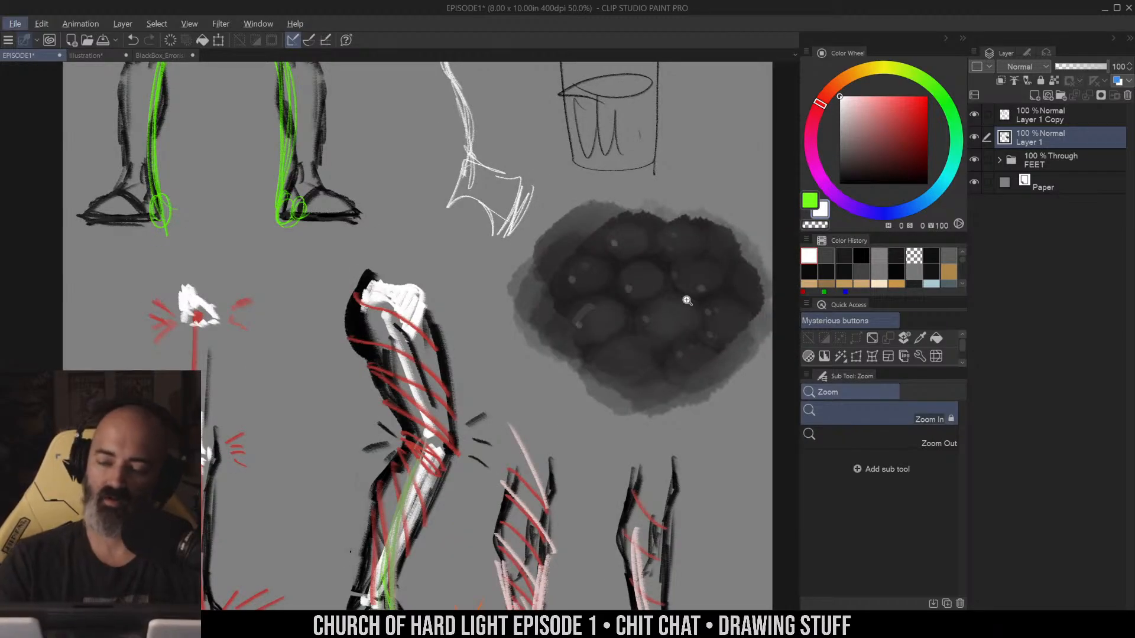
left_click(674, 314)
key("b")
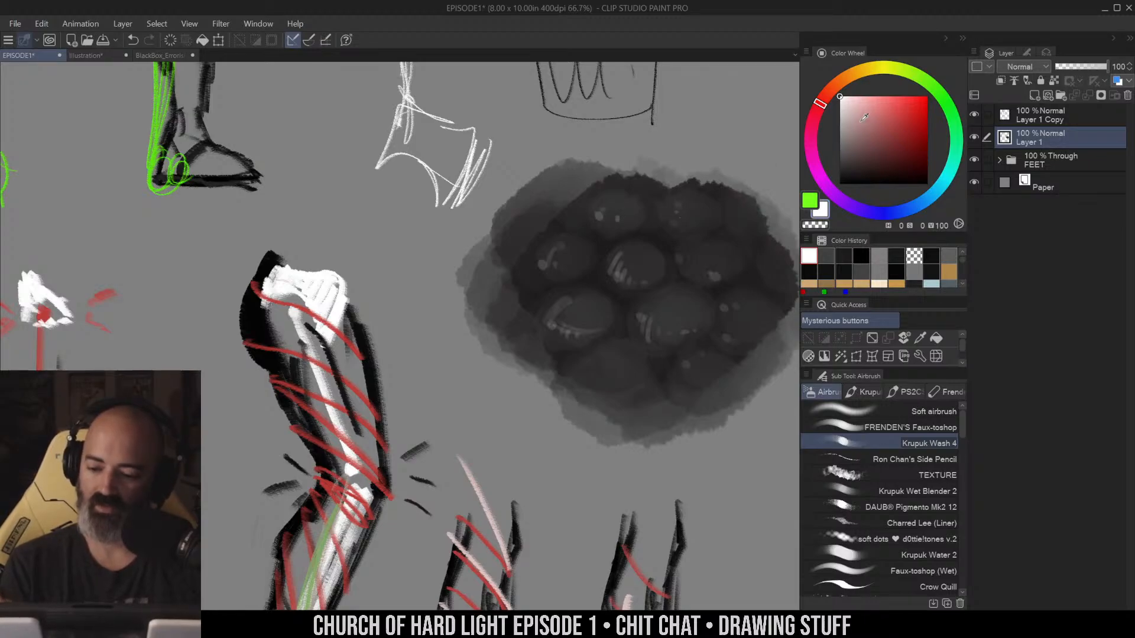
key("bracketleft")
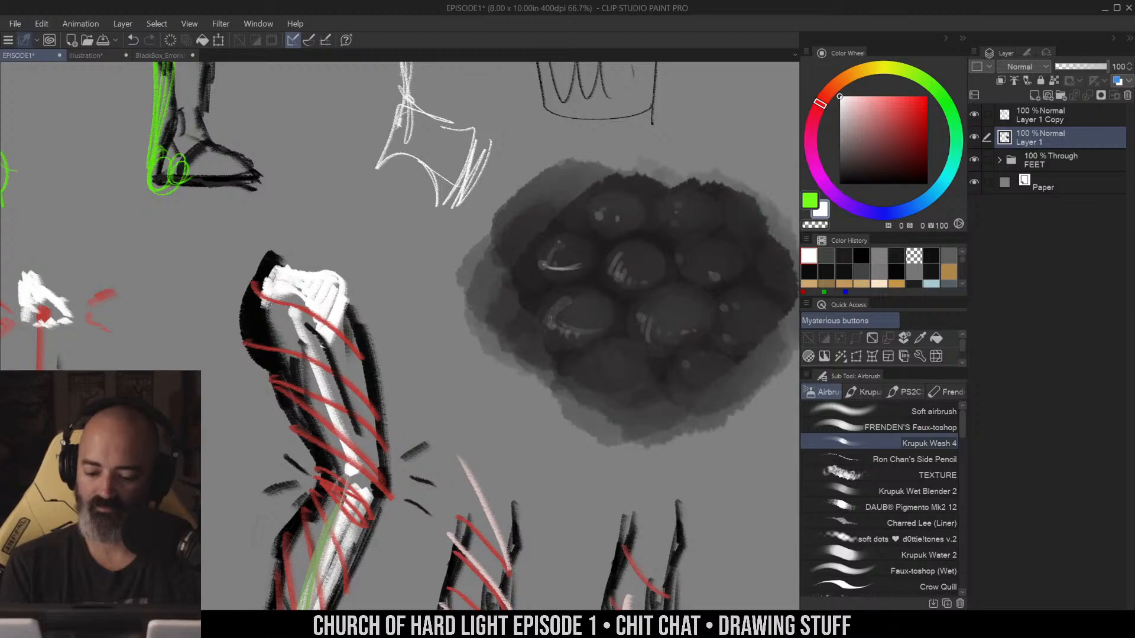
left_click(665, 324, "ctrl+alt")
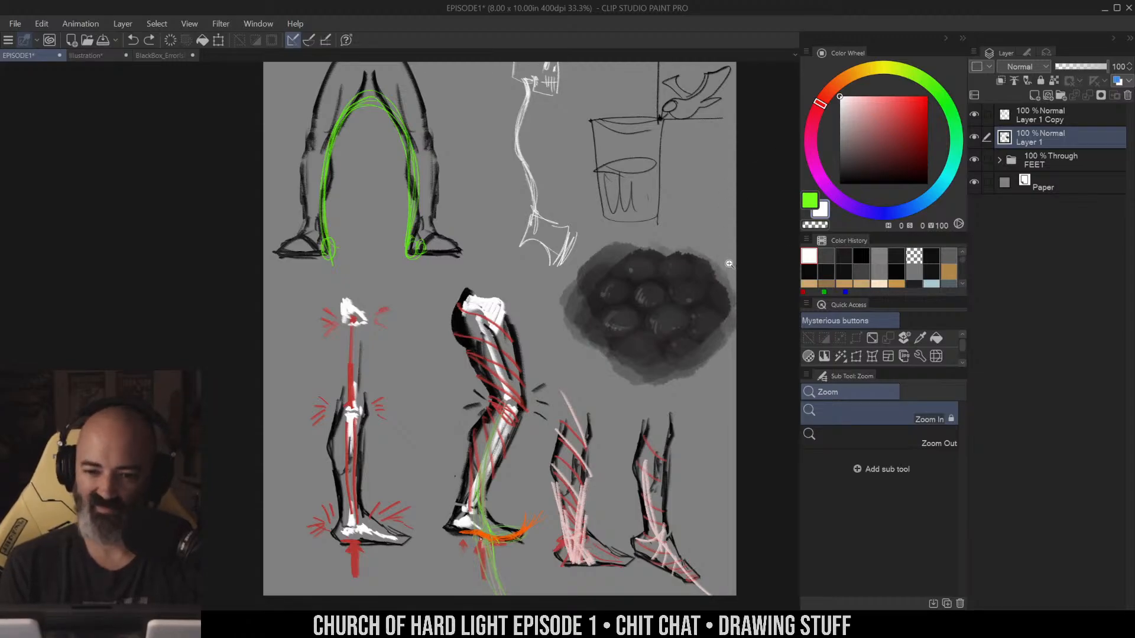
key("ctrl+a")
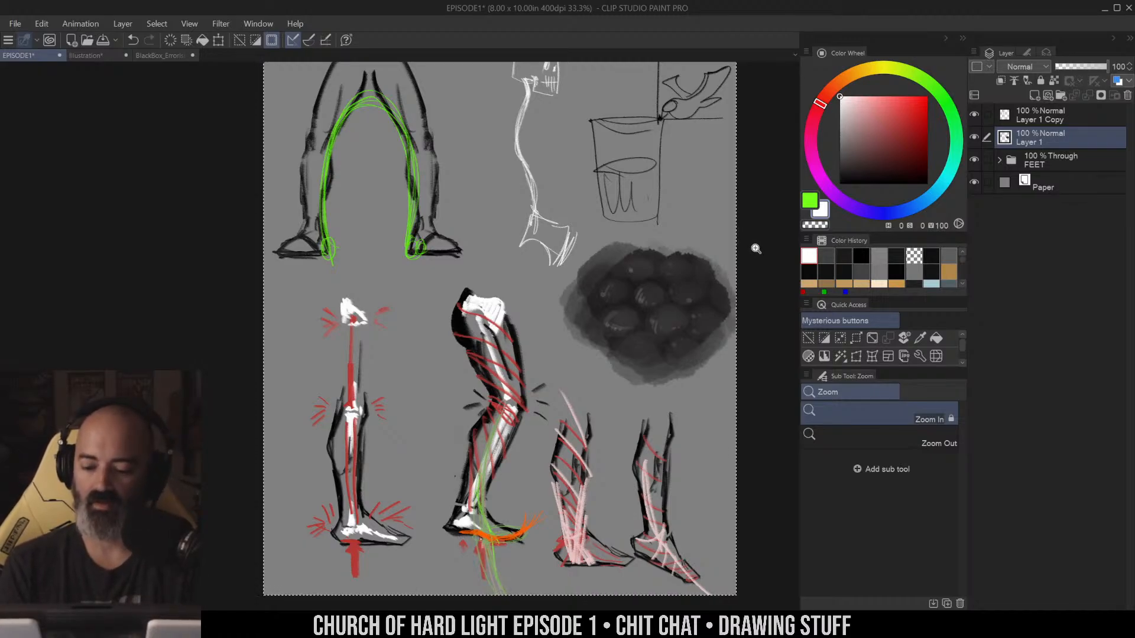
key("Delete")
key("ctrl+z")
key("m")
key("ctrl+d")
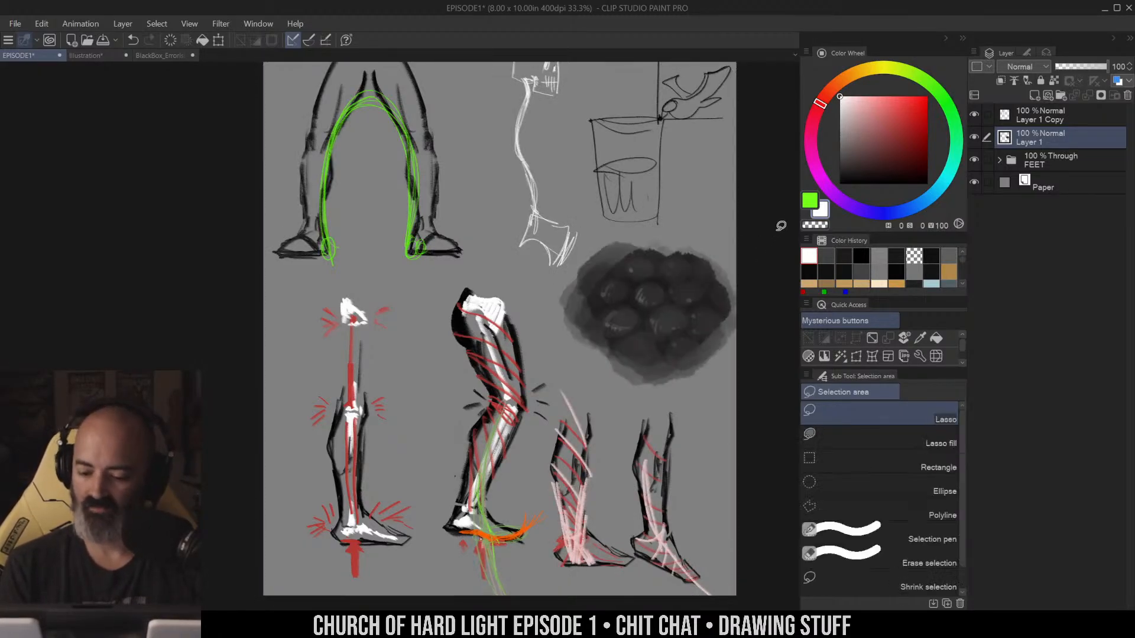
Create a new 8 x 10 in illustration document at 400 dpi
mouse_move(602, 202)
left_mouse_down()
mouse_move(663, 263)
mouse_move(680, 242)
left_mouse_up()
left_click(15, 23)
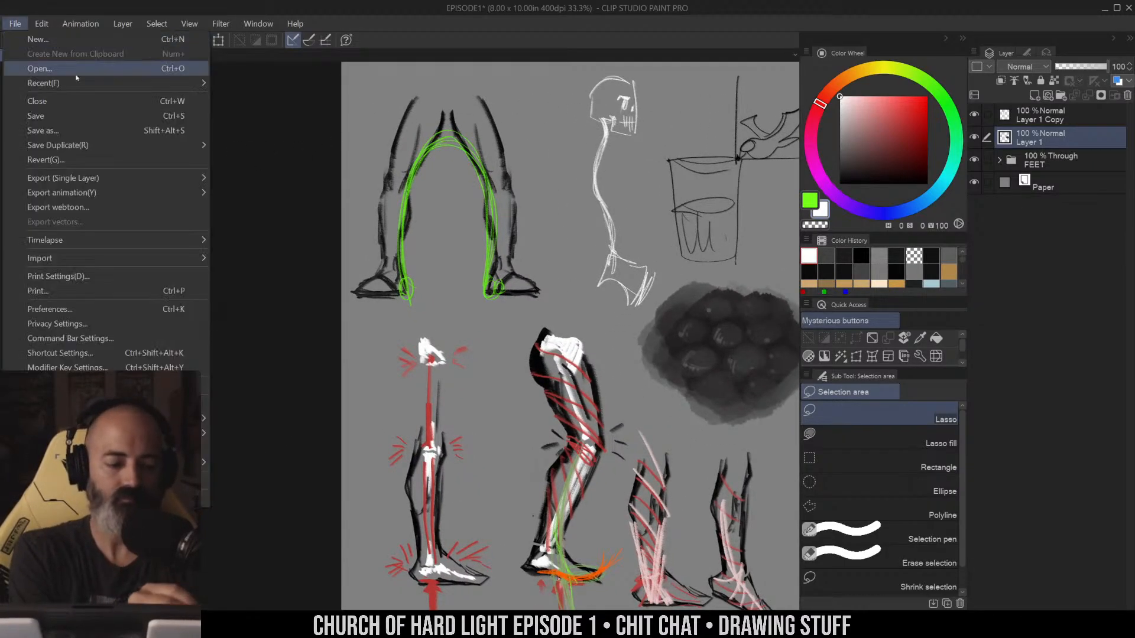
left_click(127, 37)
left_click(896, 85)
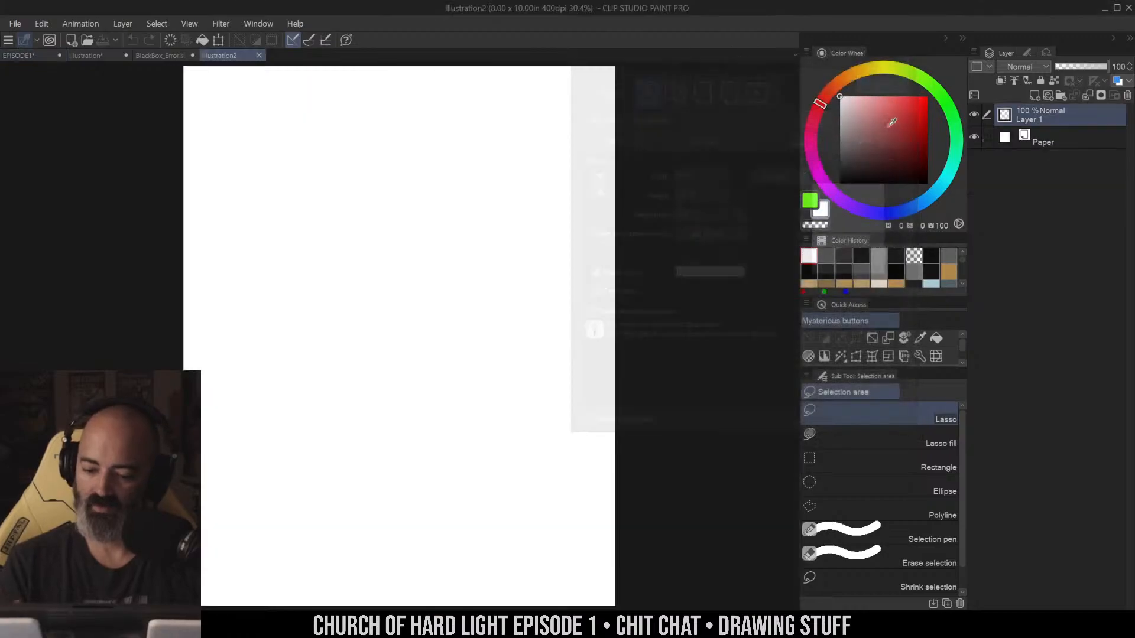
Set the paper colour to mid grey with a brightness value of 50 and make Layer 1 active
left_click(1005, 138)
double_click(1005, 141)
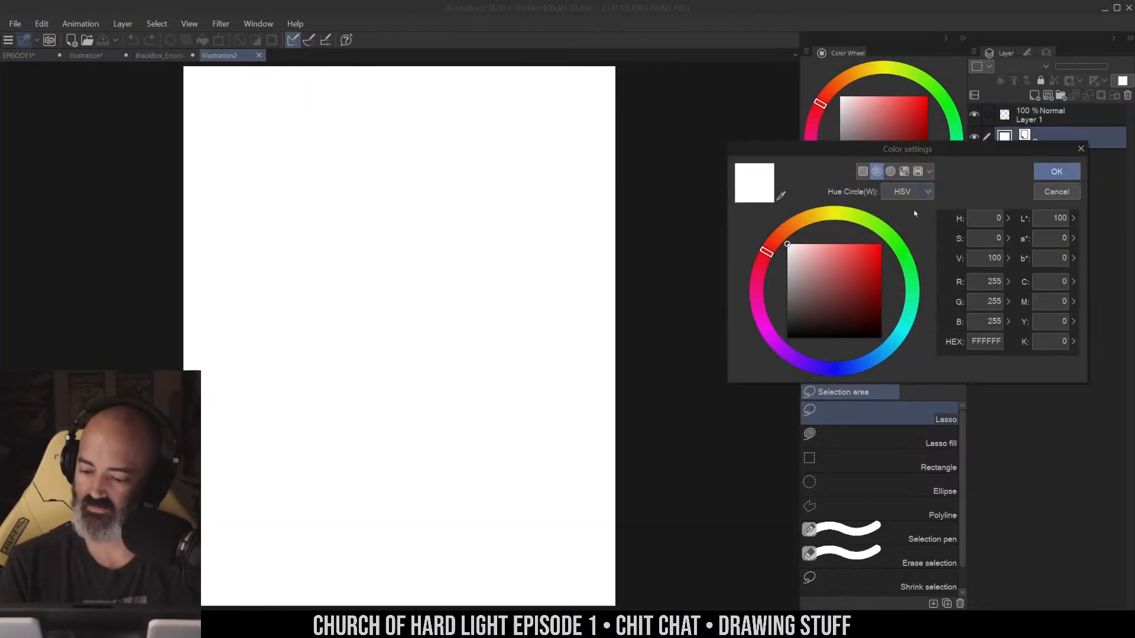
type("50")
key("Return")
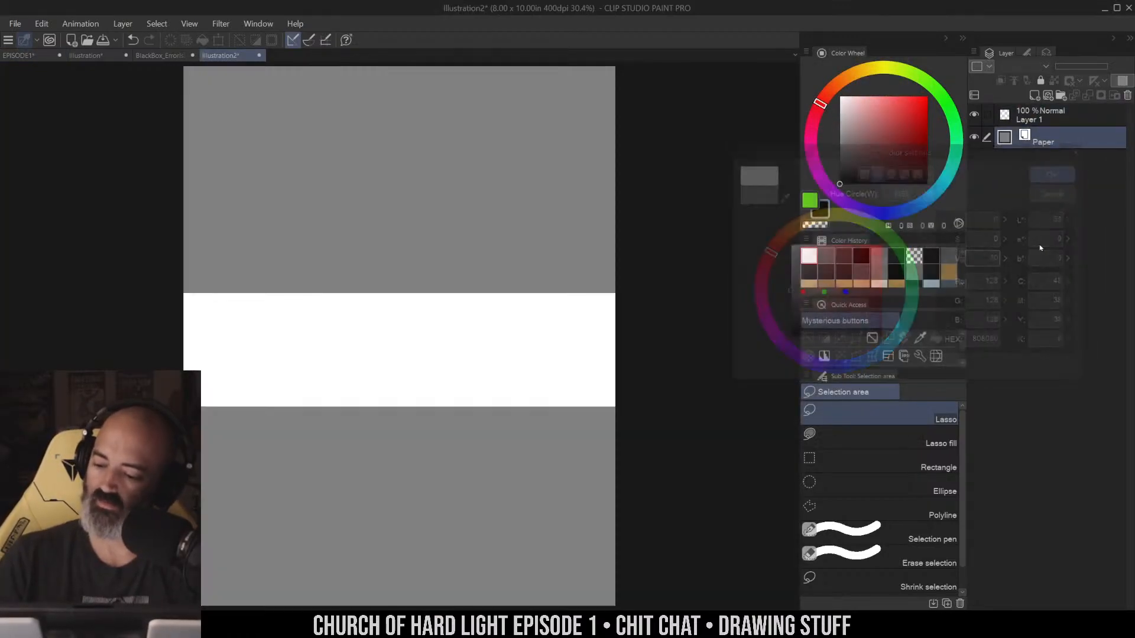
left_click(1040, 115)
Sketch the rounded top form of an arm-like figure in black with Krupuk Wash 4 on the canvas's upper half
left_click_drag(475, 264, 625, 267)
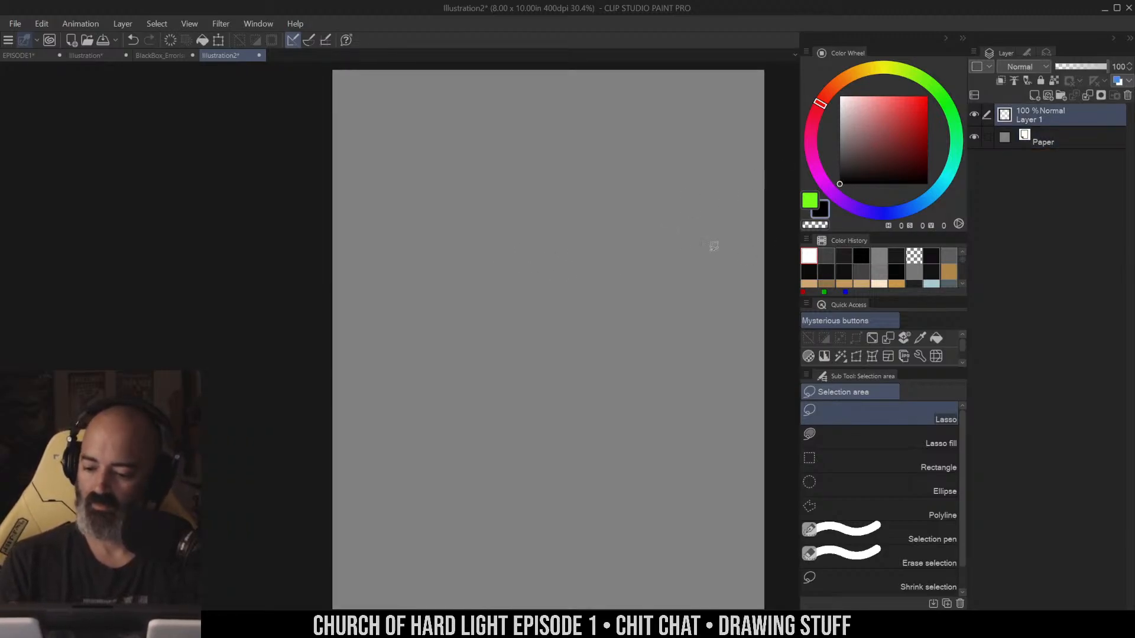
key("b")
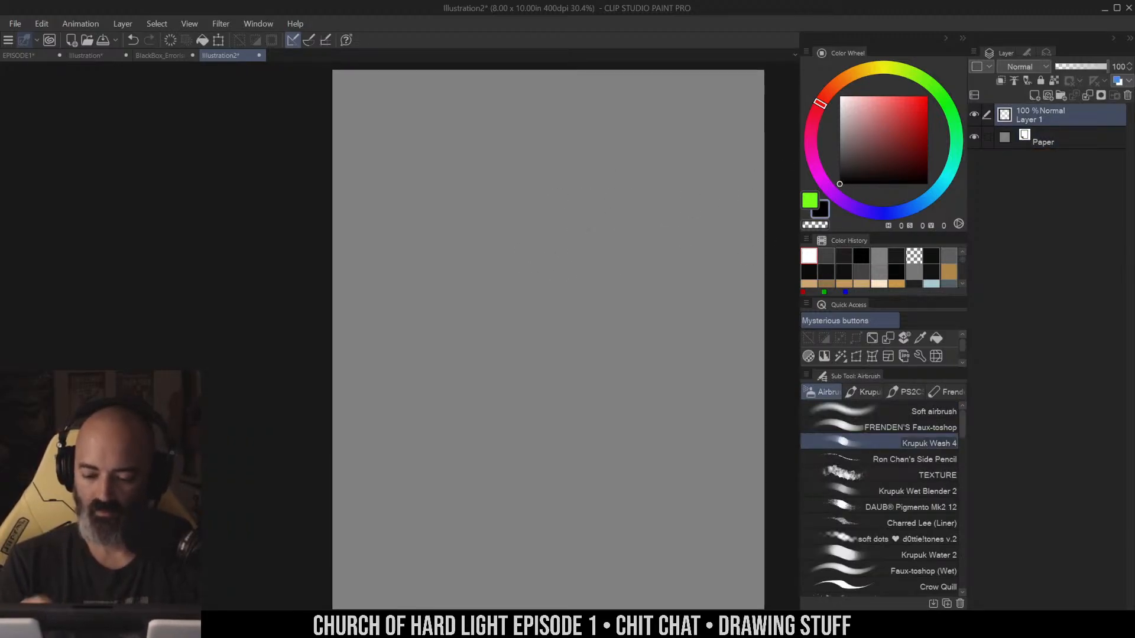
left_click_drag(545, 208, 563, 269)
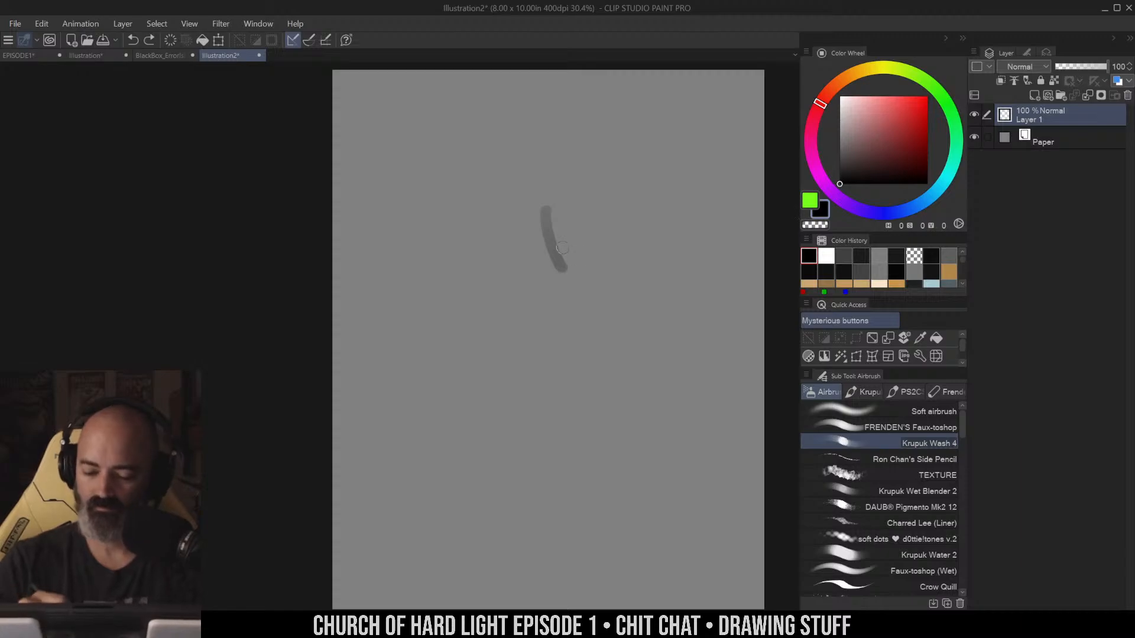
mouse_move(531, 227)
left_mouse_down()
mouse_move(572, 277)
mouse_move(589, 273)
left_mouse_up()
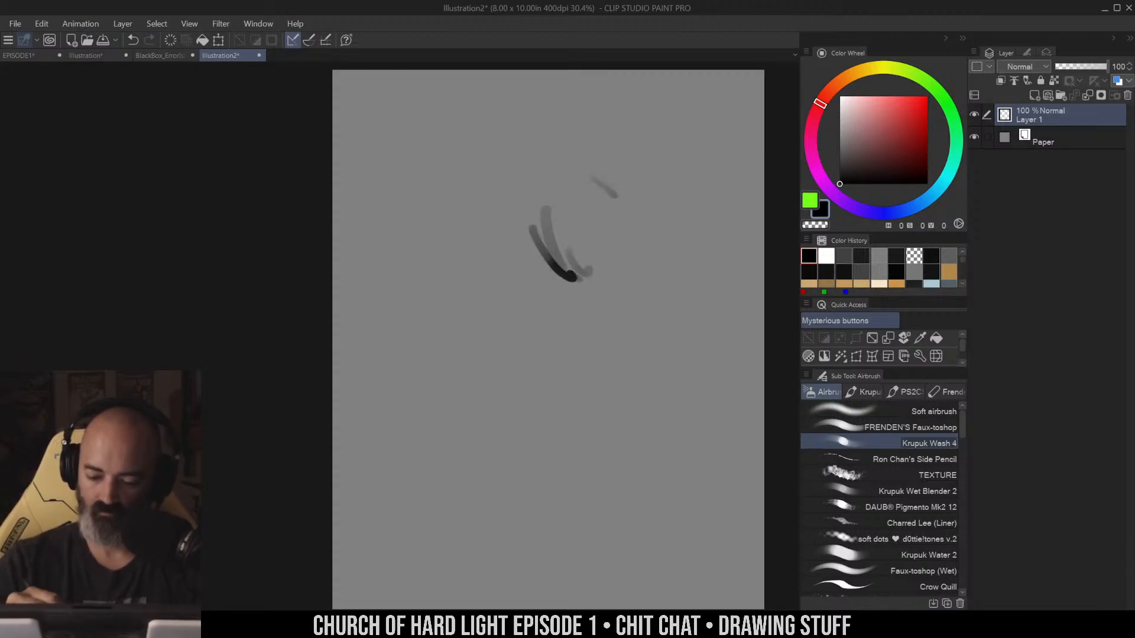
left_click_drag(615, 195, 633, 256)
left_click_drag(621, 178, 641, 248)
mouse_move(569, 280)
left_mouse_down()
mouse_move(583, 348)
mouse_move(616, 366)
mouse_move(627, 359)
mouse_move(603, 280)
left_mouse_up()
mouse_move(568, 207)
left_mouse_down()
mouse_move(577, 235)
mouse_move(615, 267)
mouse_move(594, 276)
left_mouse_up()
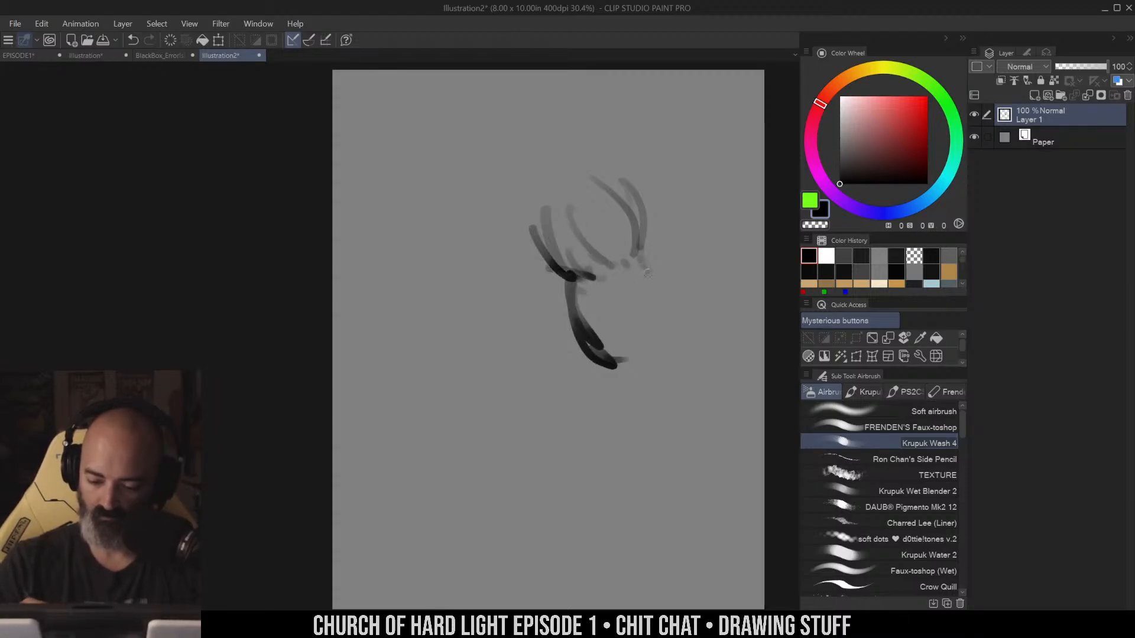
Extend the arm-like figure downward with black contour strokes for both outer sides and an inner arch shape
mouse_move(638, 242)
left_mouse_down()
mouse_move(668, 266)
mouse_move(663, 307)
mouse_move(677, 322)
left_mouse_up()
mouse_move(642, 362)
left_mouse_down()
mouse_move(674, 347)
mouse_move(689, 372)
mouse_move(622, 377)
mouse_move(634, 519)
left_mouse_up()
mouse_move(668, 308)
left_mouse_down()
mouse_move(696, 331)
mouse_move(690, 320)
mouse_move(704, 383)
mouse_move(685, 529)
left_mouse_up()
mouse_move(613, 284)
left_mouse_down()
mouse_move(643, 368)
mouse_move(655, 362)
mouse_move(649, 409)
left_mouse_up()
left_click_drag(687, 360, 673, 462)
left_click_drag(690, 412, 687, 420)
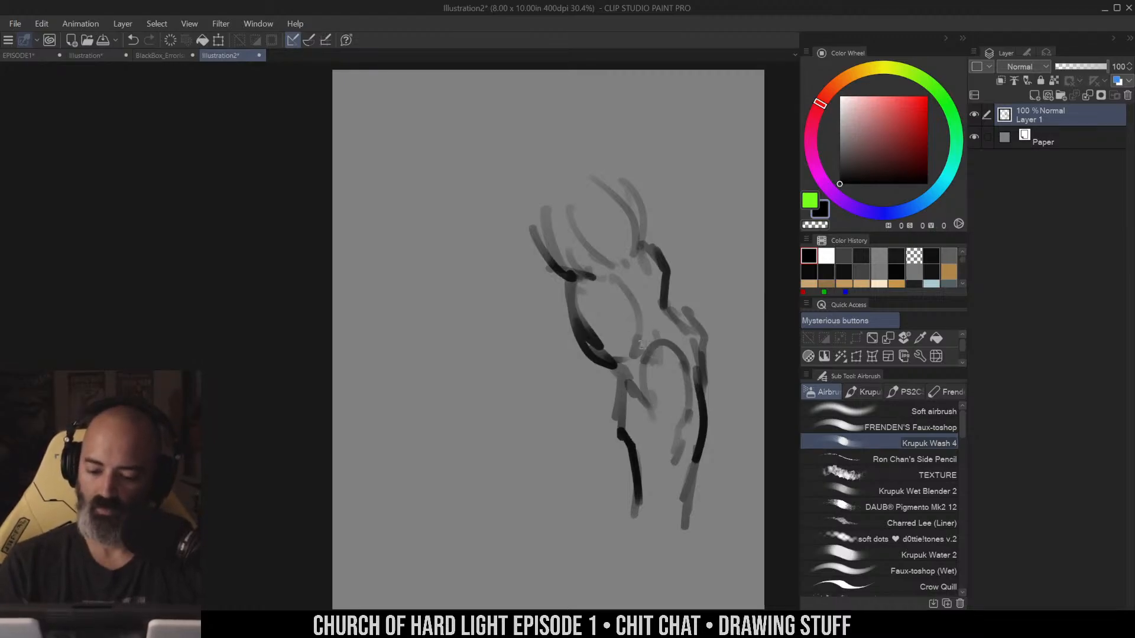
mouse_move(624, 386)
left_mouse_down()
mouse_move(618, 436)
mouse_move(648, 407)
left_mouse_up()
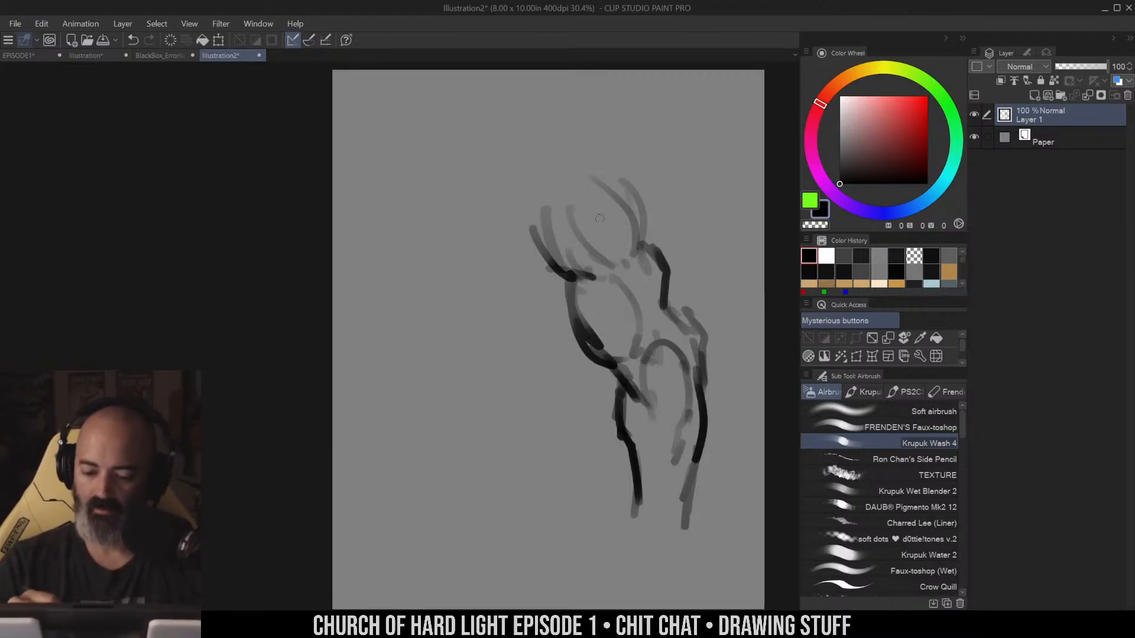
Add a new layer beneath the line work, wash dark tone inside the figure, and undo the last two wash strokes
key("ctrl+shift+n")
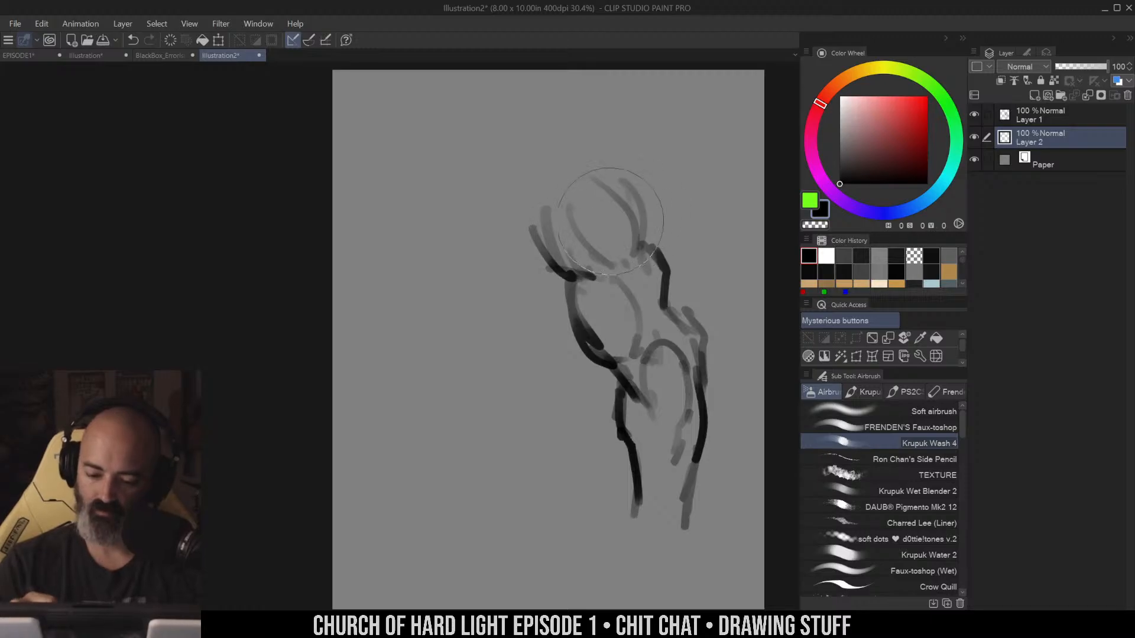
mouse_move(594, 228)
left_mouse_down()
mouse_move(608, 325)
mouse_move(620, 291)
mouse_move(659, 371)
mouse_move(659, 493)
left_mouse_up()
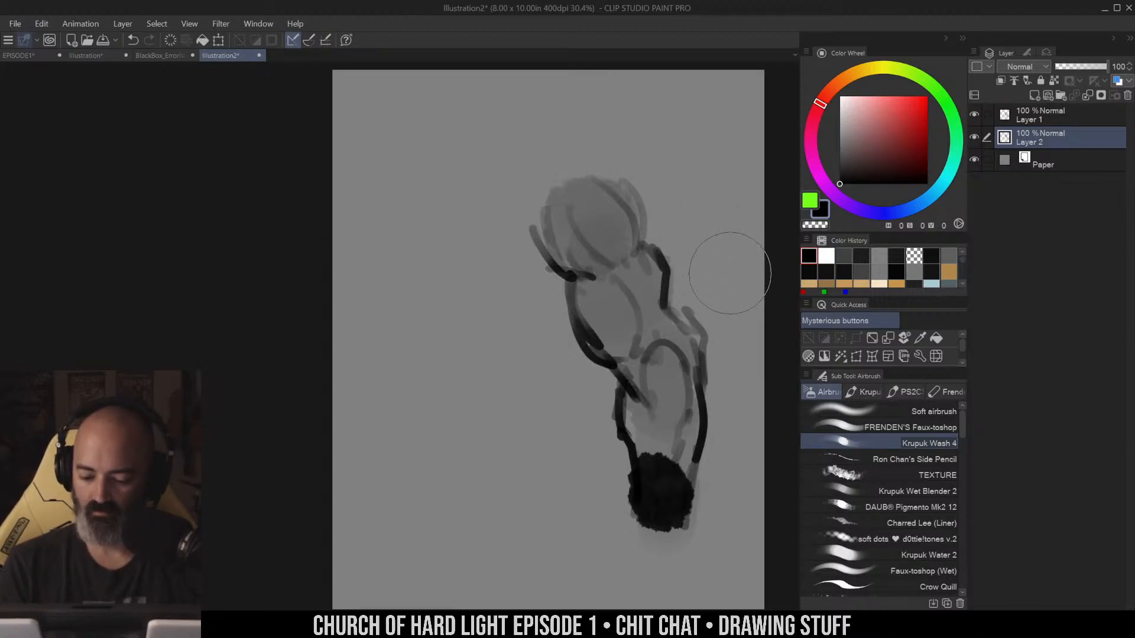
key("ctrl+z")
key("ctrl+z")
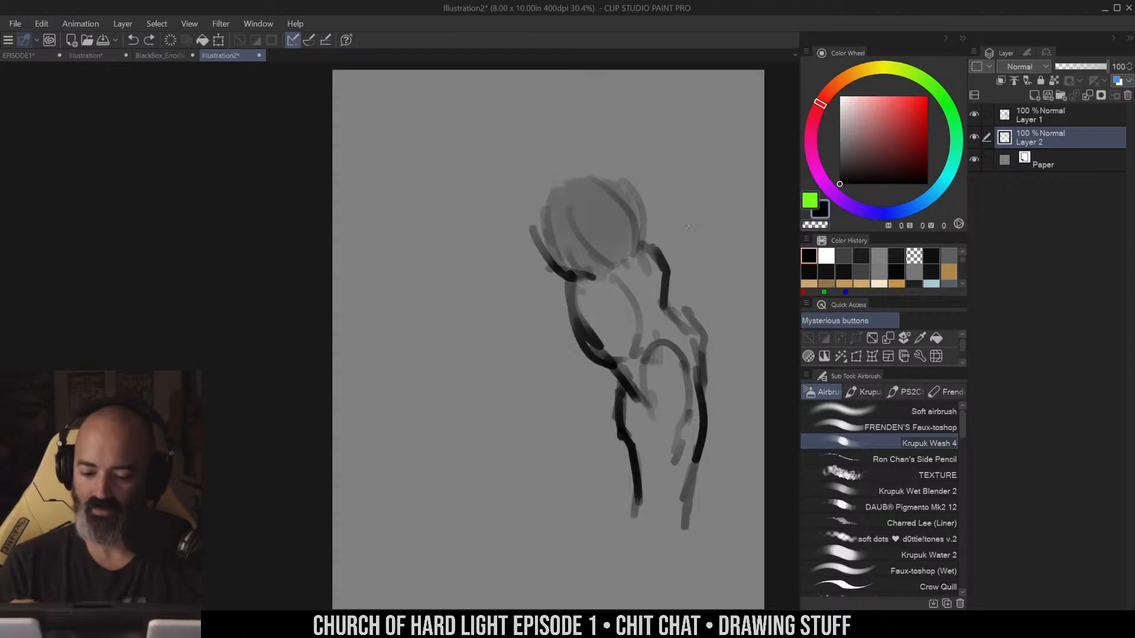
Paint white highlights on the rounded forms of the arm-like figure on Layer 2, with brighter spots on the upper two forms
key("ctrl+z")
left_click(840, 97)
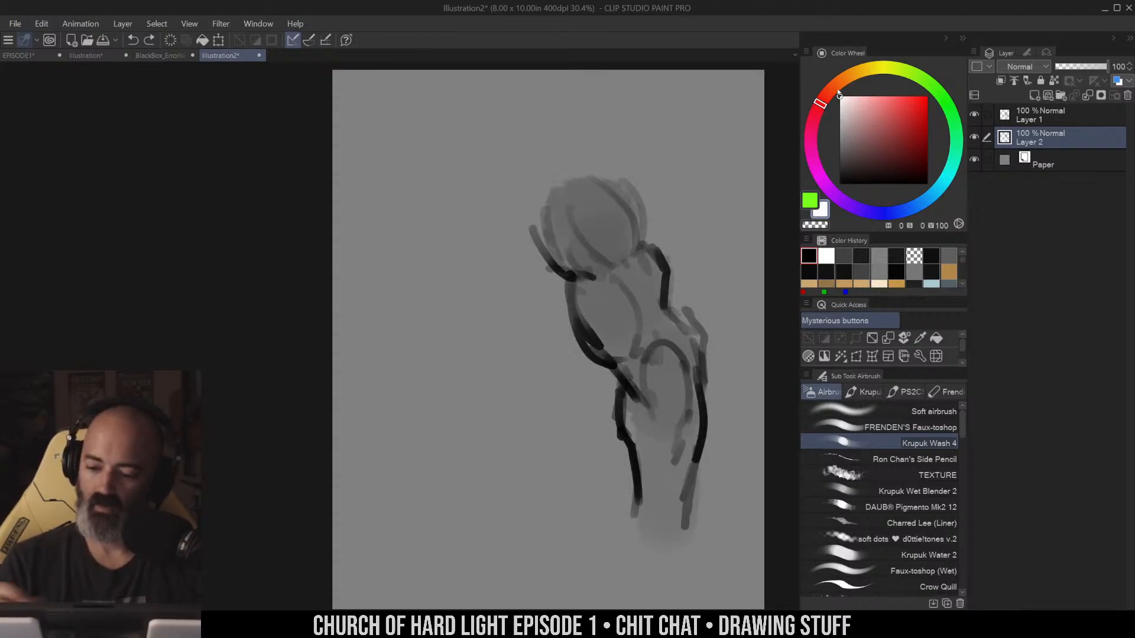
mouse_move(622, 228)
left_mouse_down()
mouse_move(603, 204)
mouse_move(615, 235)
mouse_move(588, 203)
mouse_move(615, 229)
mouse_move(605, 291)
mouse_move(644, 270)
mouse_move(685, 344)
mouse_move(674, 397)
mouse_move(679, 329)
mouse_move(648, 310)
mouse_move(691, 372)
mouse_move(610, 295)
mouse_move(685, 377)
mouse_move(639, 432)
mouse_move(676, 526)
mouse_move(609, 195)
mouse_move(624, 189)
mouse_move(609, 259)
mouse_move(615, 228)
mouse_move(601, 204)
mouse_move(609, 208)
mouse_move(592, 223)
mouse_move(613, 198)
left_mouse_up()
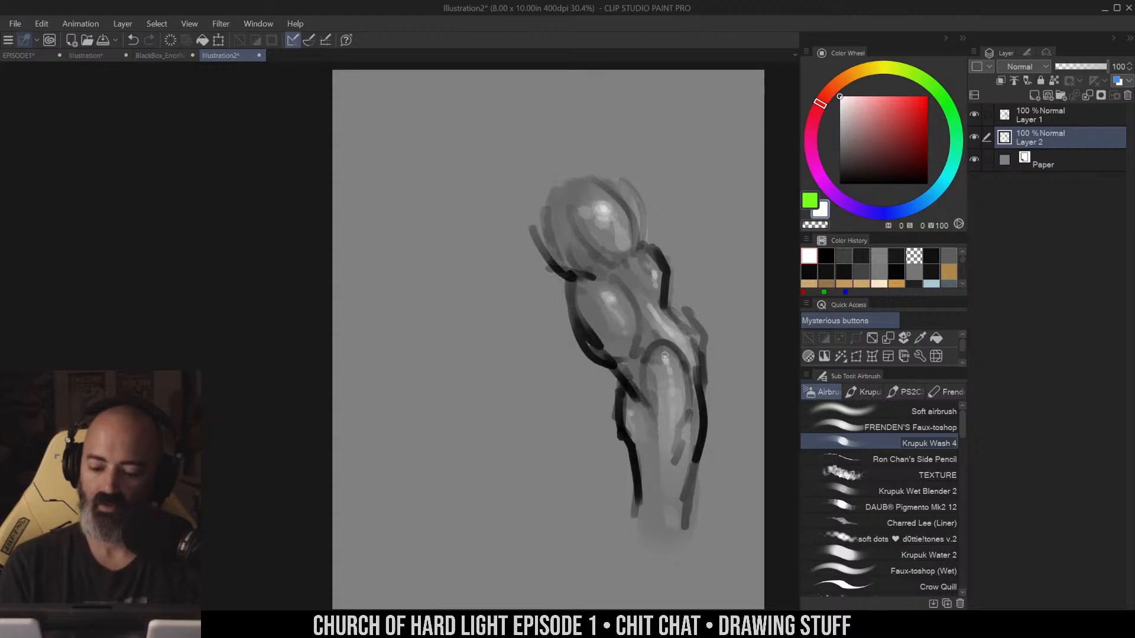
key("ctrl+space")
left_click(686, 362, "alt")
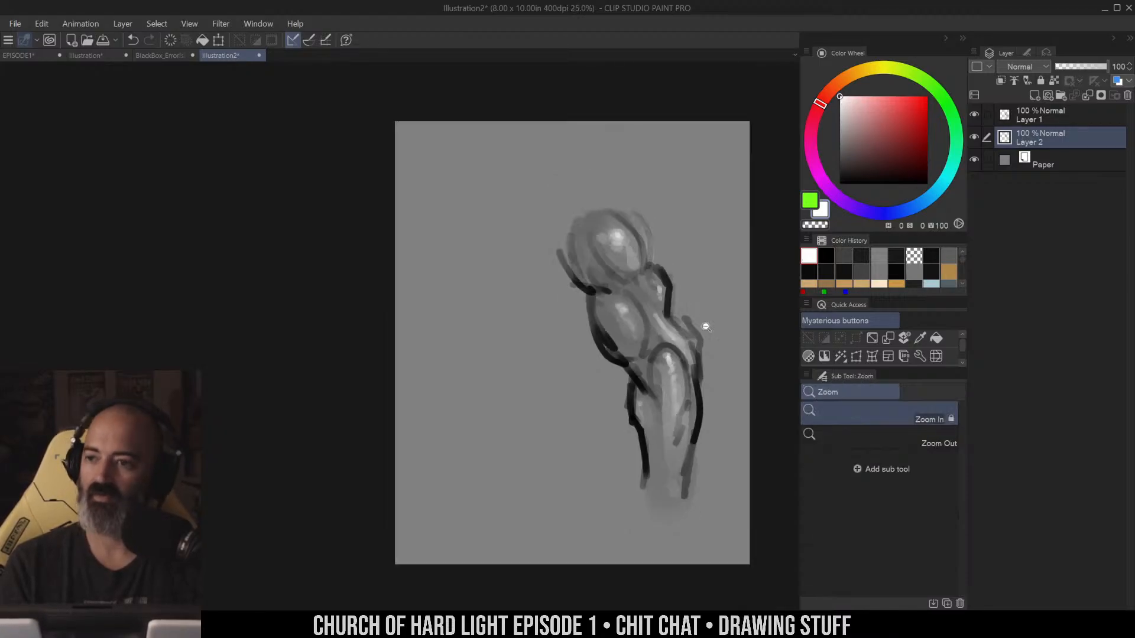
left_click(692, 345)
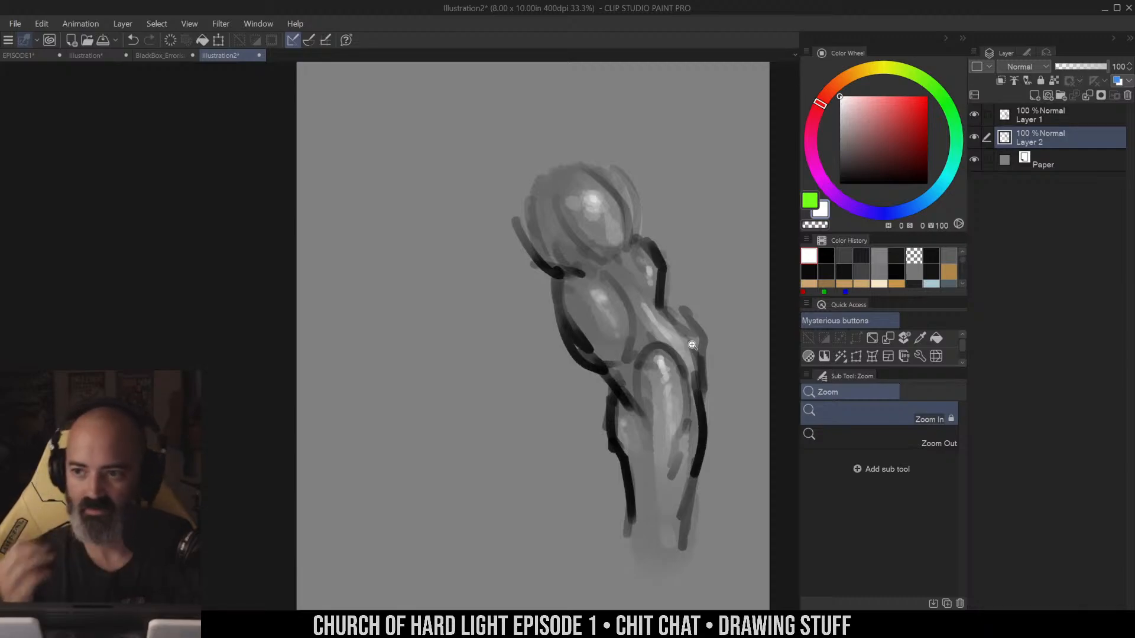
left_click(606, 295)
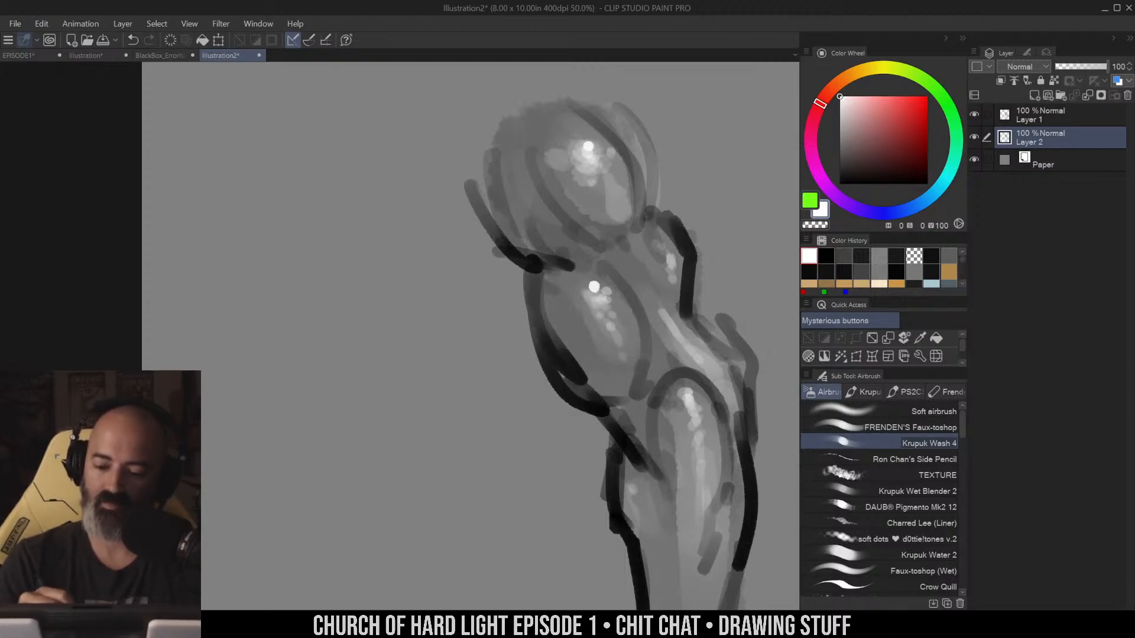
Brush a white rim light along the left contour of the figure's top form on Layer 2
scroll(712, 281, "down", 4)
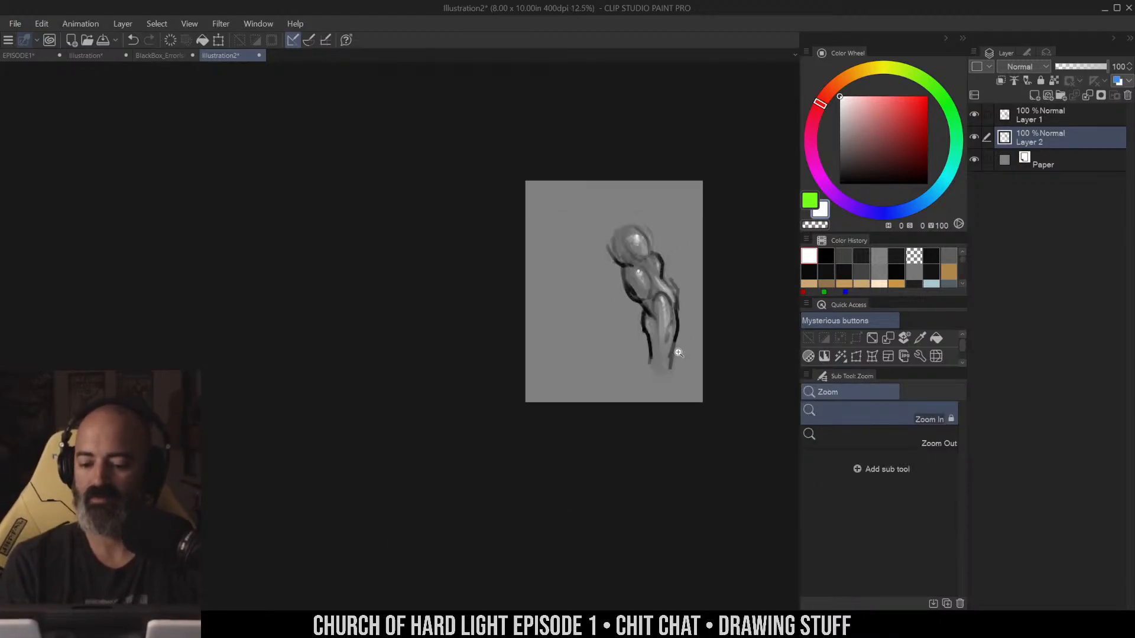
scroll(663, 299, "up", 2)
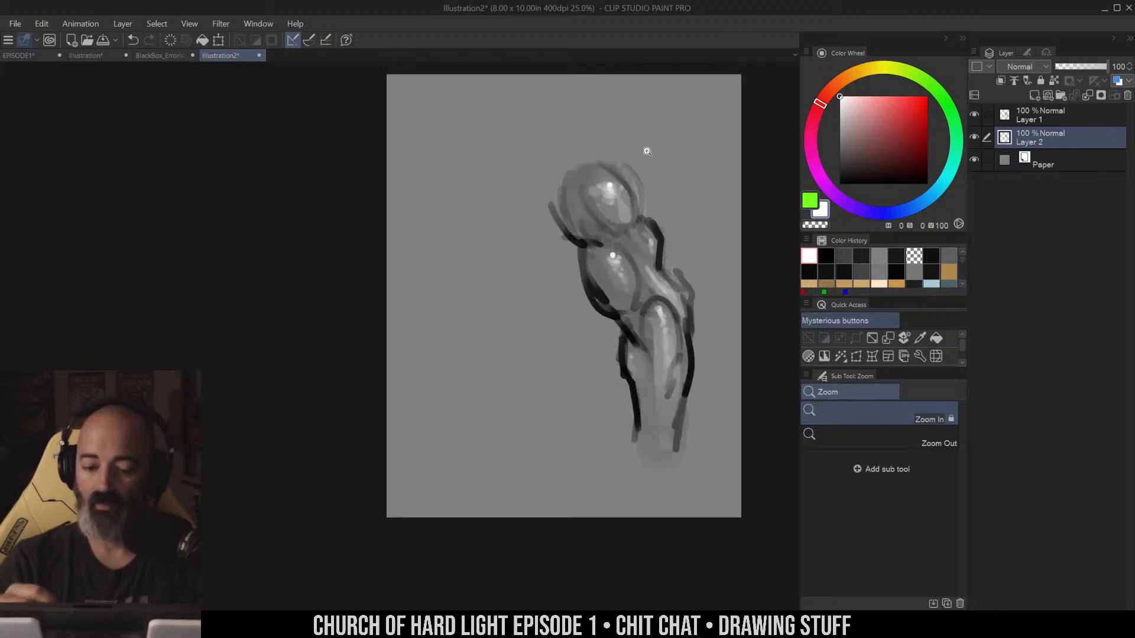
scroll(647, 151, "up", 1)
left_click_drag(521, 213, 582, 273)
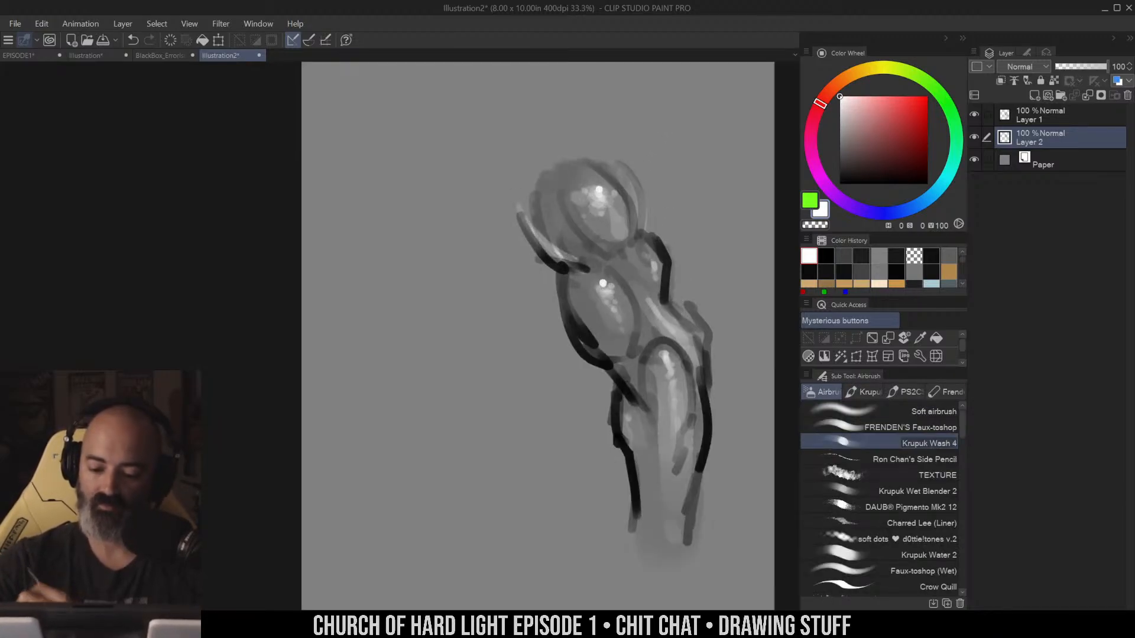
Add white rim-light strokes on Layer 1 along both outer contours of the figure's middle and lower forms
key("m")
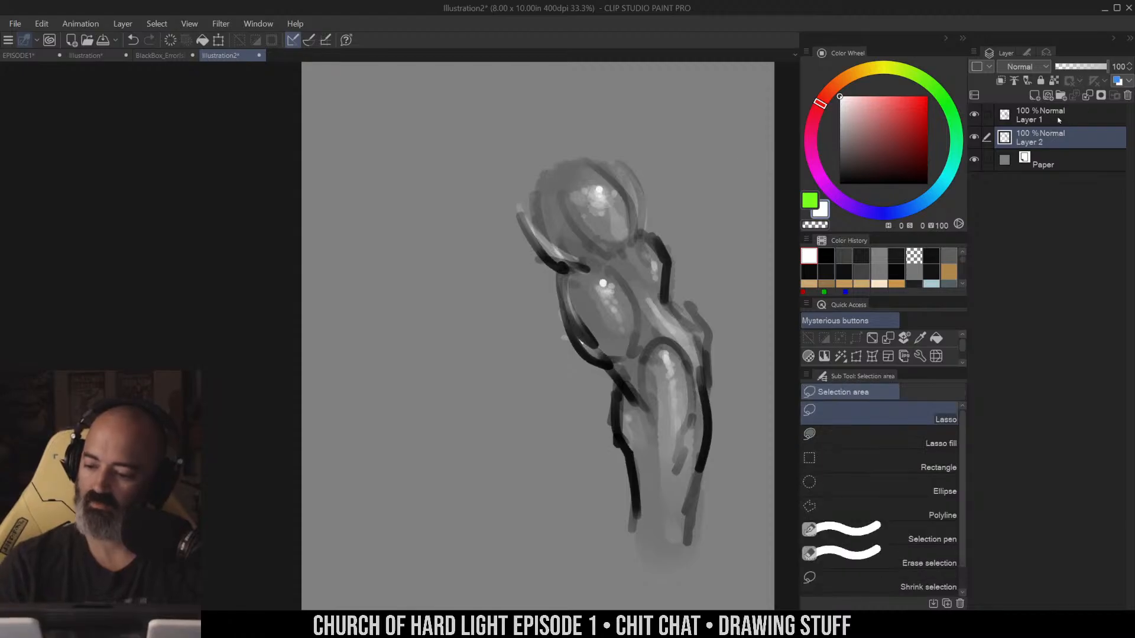
left_click(1058, 120)
key("b")
mouse_move(561, 279)
left_mouse_down()
mouse_move(585, 337)
mouse_move(615, 367)
left_mouse_up()
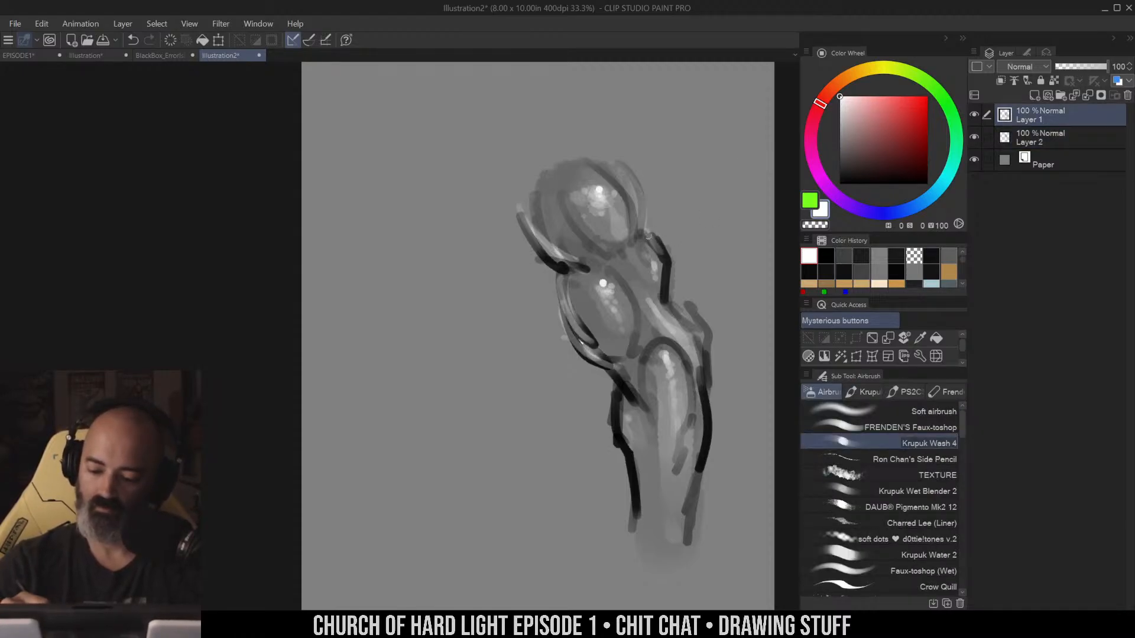
left_click_drag(648, 236, 686, 305)
left_click_drag(620, 395, 644, 514)
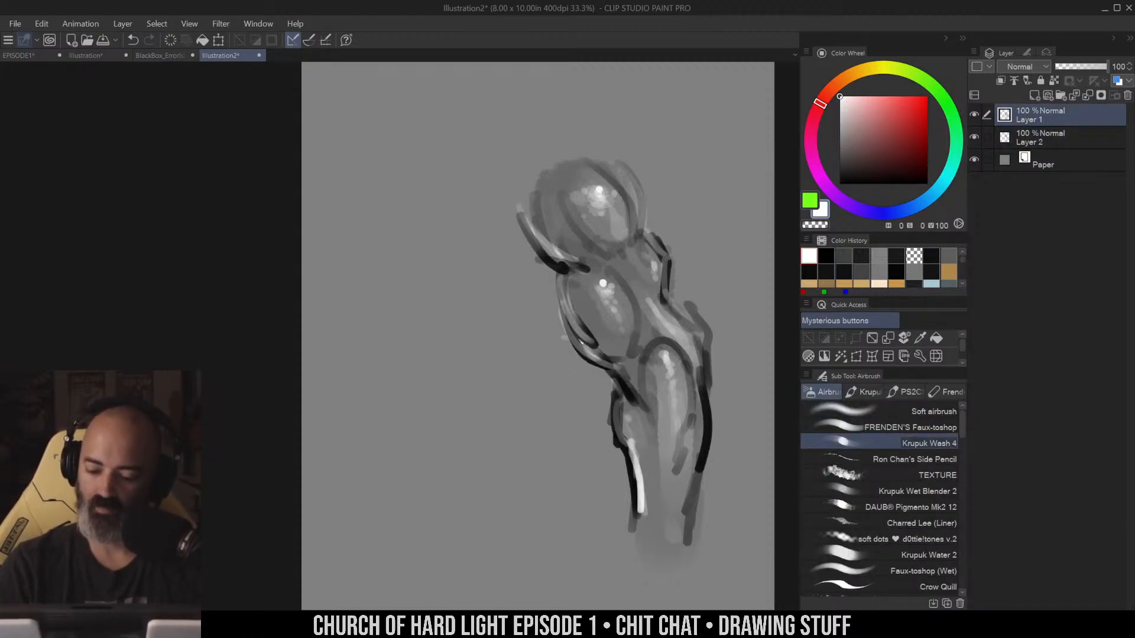
left_click_drag(701, 373, 686, 508)
key("/")
left_click(693, 455, "alt")
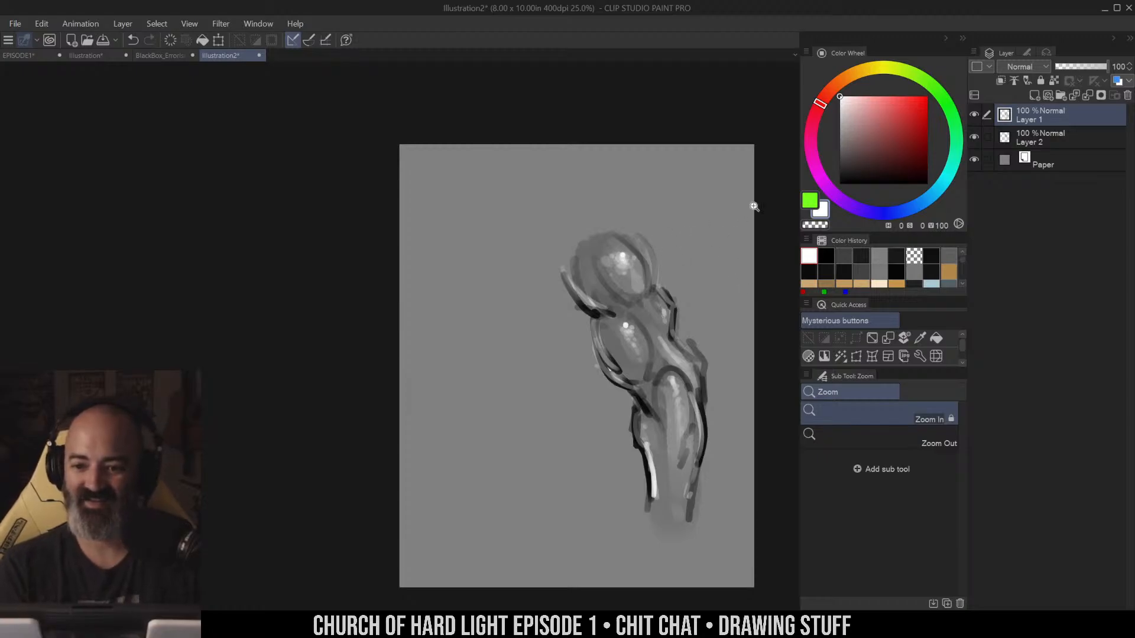
Clear the line work, delete Layer 1 and Layer 2 so only the Paper layer is left, and remove the selection
key("ctrl+a")
key("Delete")
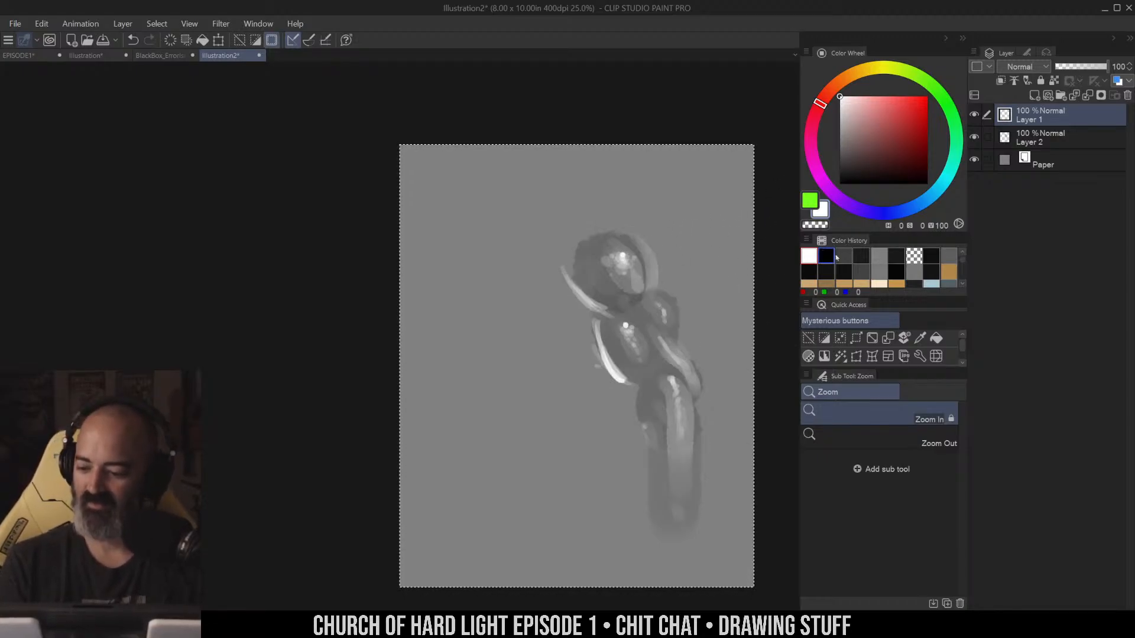
right_click(1040, 115)
left_click(1029, 212)
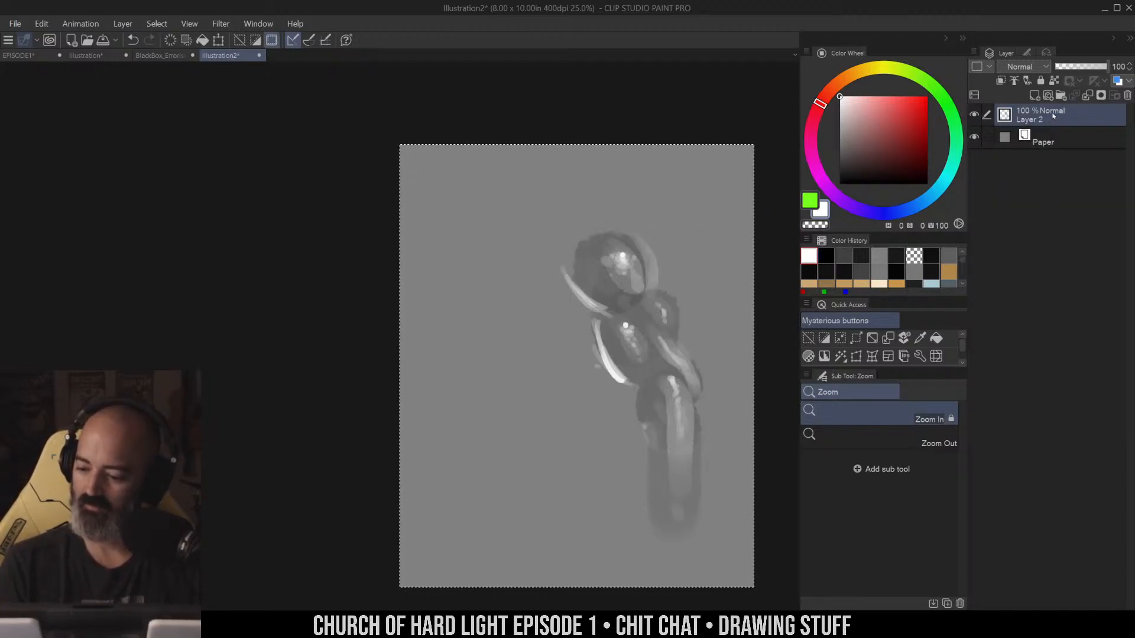
right_click(1053, 116)
left_click(1028, 209)
key("ctrl+d")
key("m")
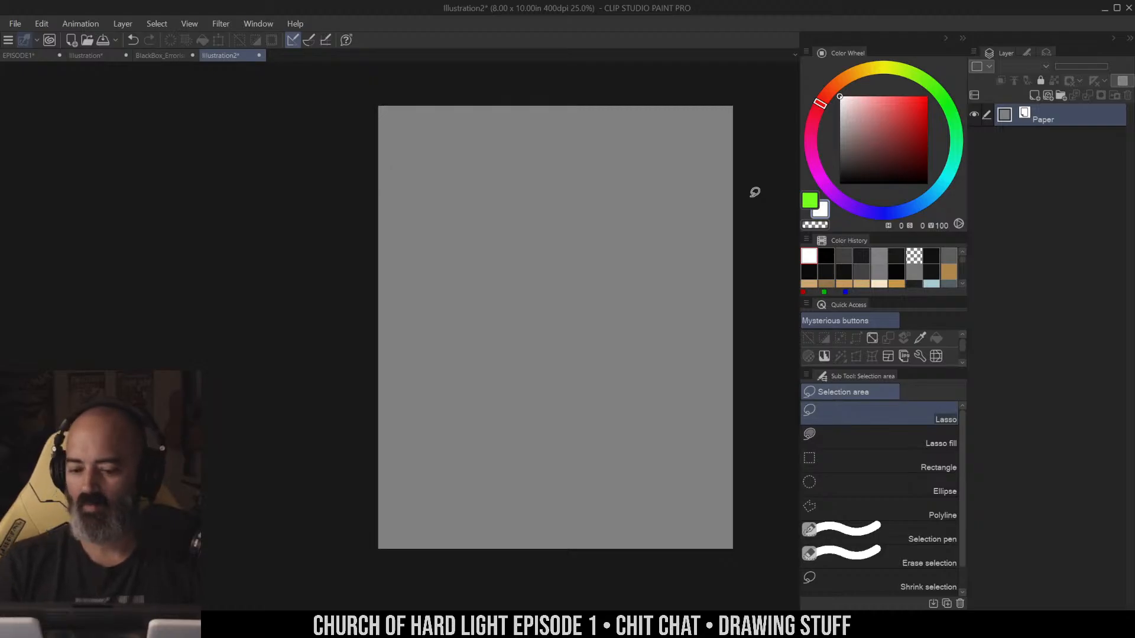
Switch to the first Illustration document and undo its most recent changes
left_click(158, 56)
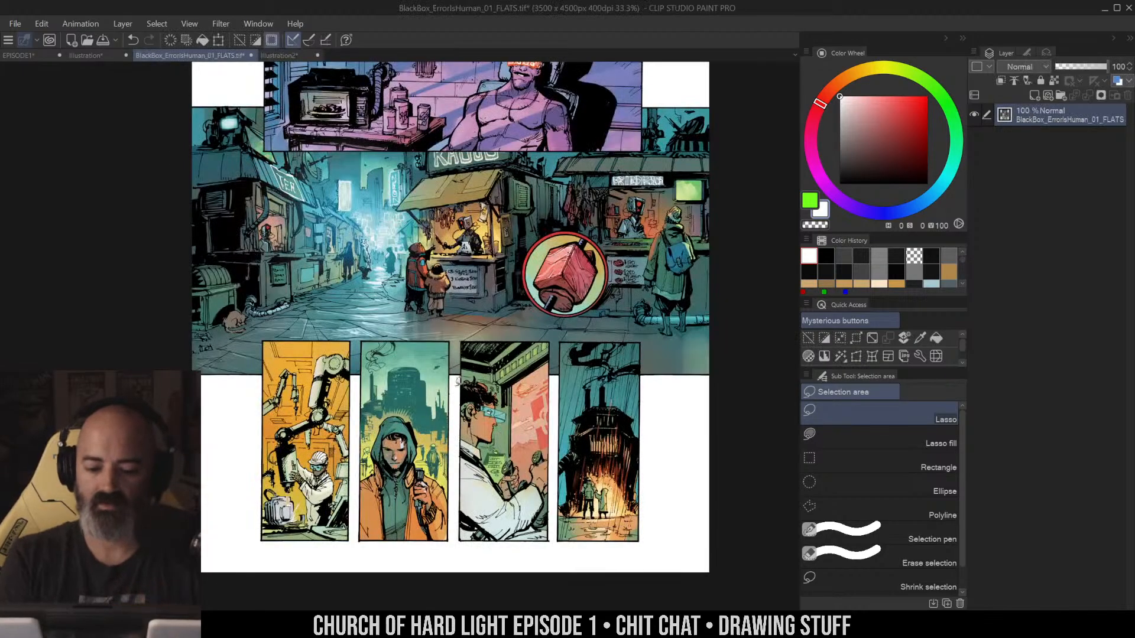
left_click(87, 56)
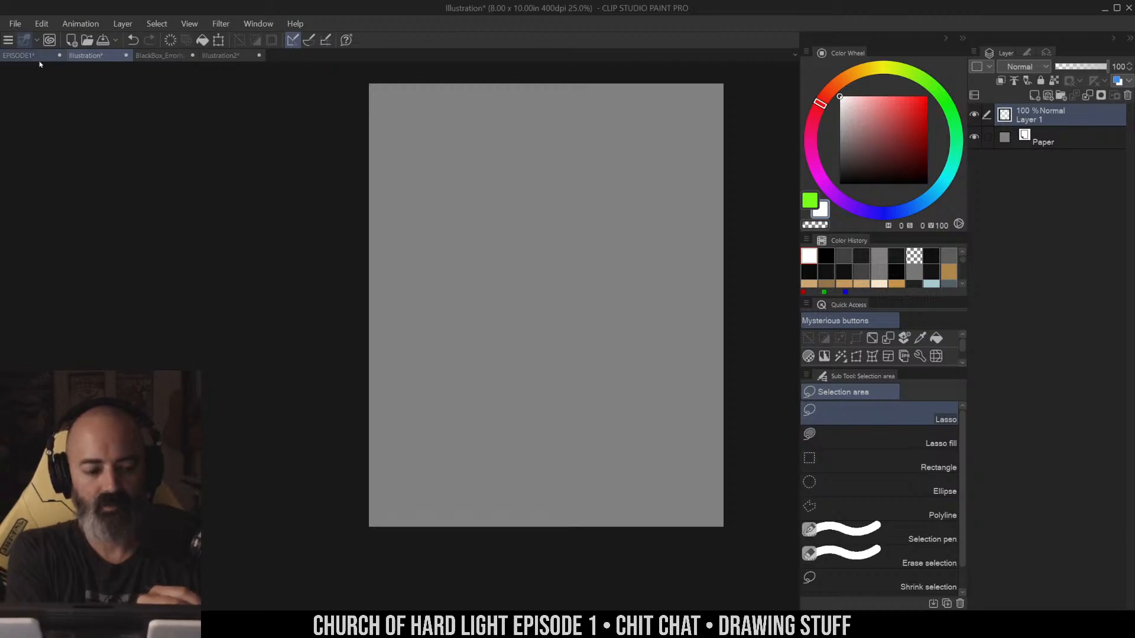
key("ctrl+z")
key("ctrl+z")
key("ctrl+z")
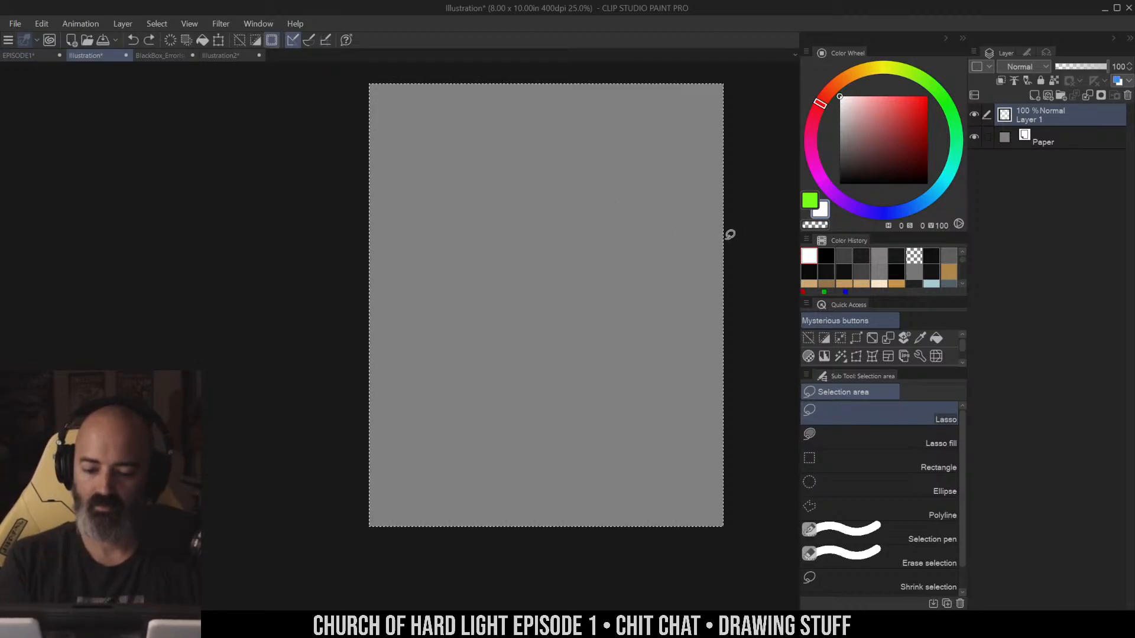
left_click_drag(696, 141, 693, 173)
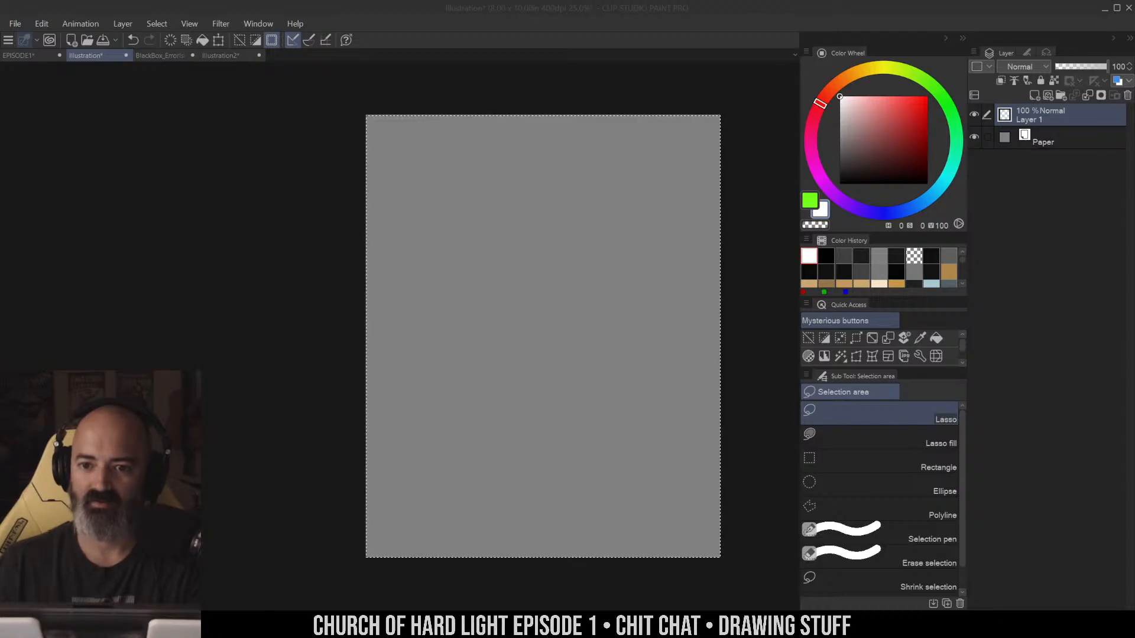
Create a new document from the landscape painting on the clipboard and view it at 25% size
left_click(14, 23)
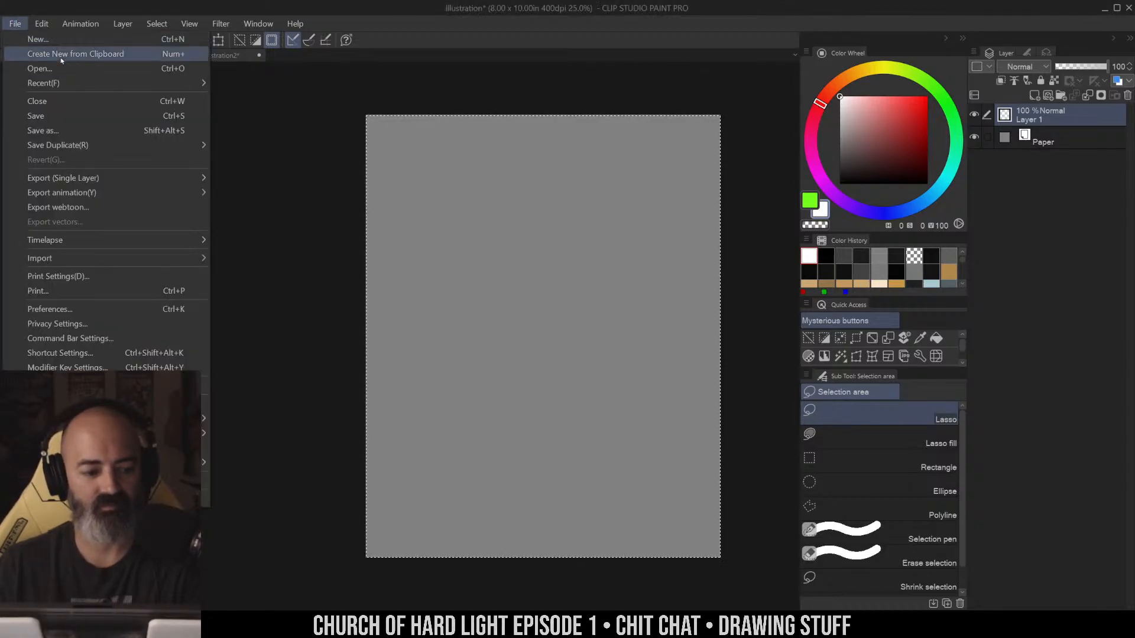
left_click(80, 55)
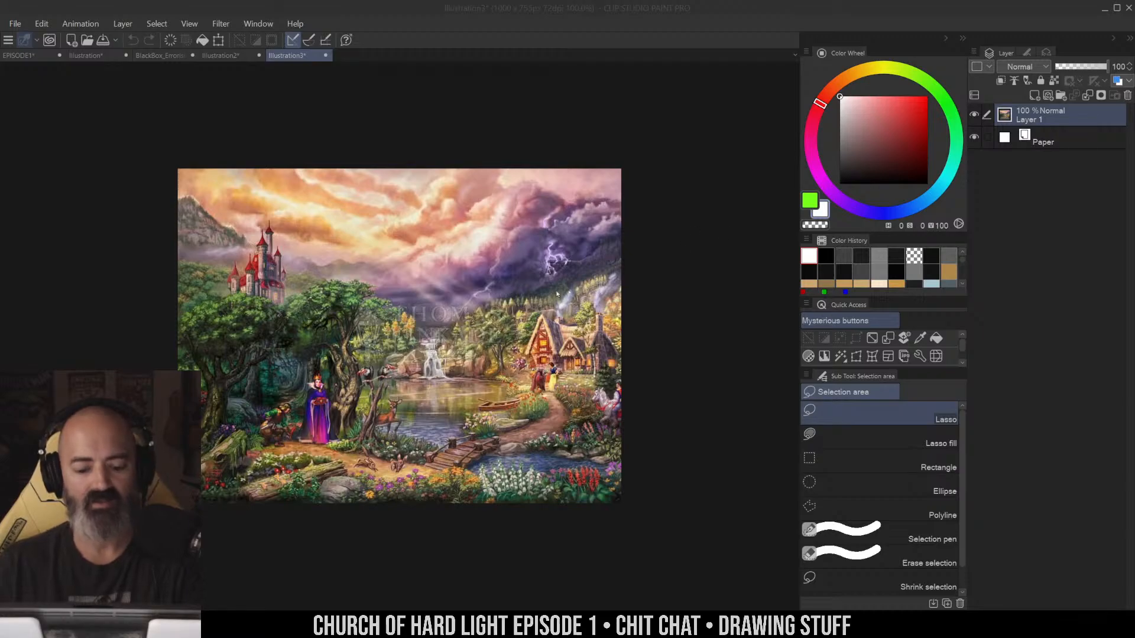
left_click(626, 231)
key("/")
scroll(483, 259, "down", 3)
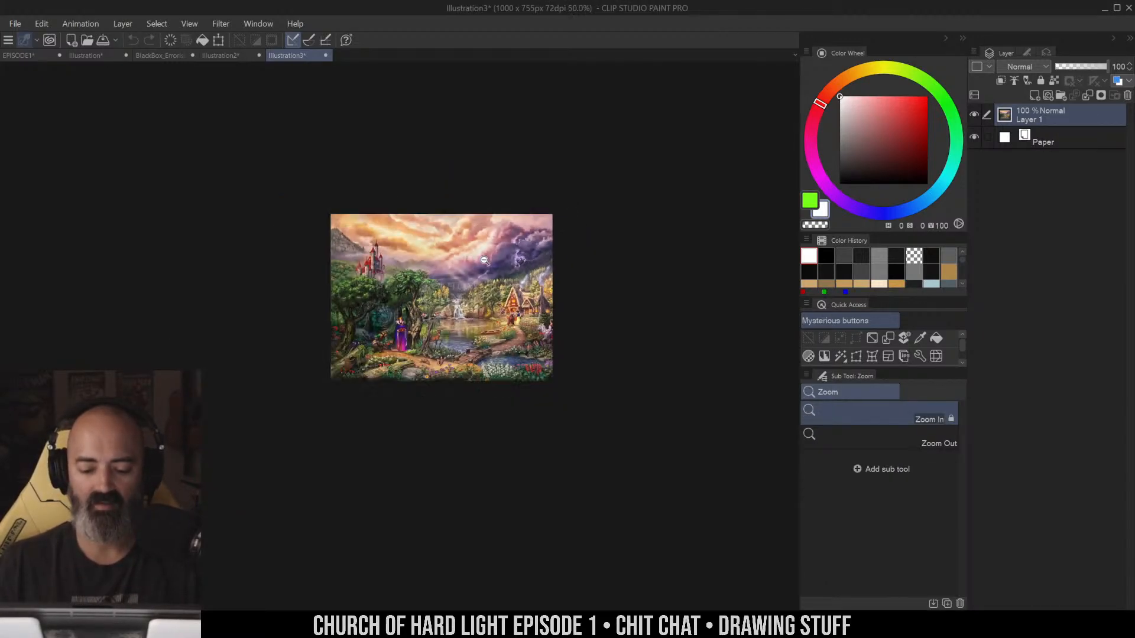
scroll(477, 271, "down", 1)
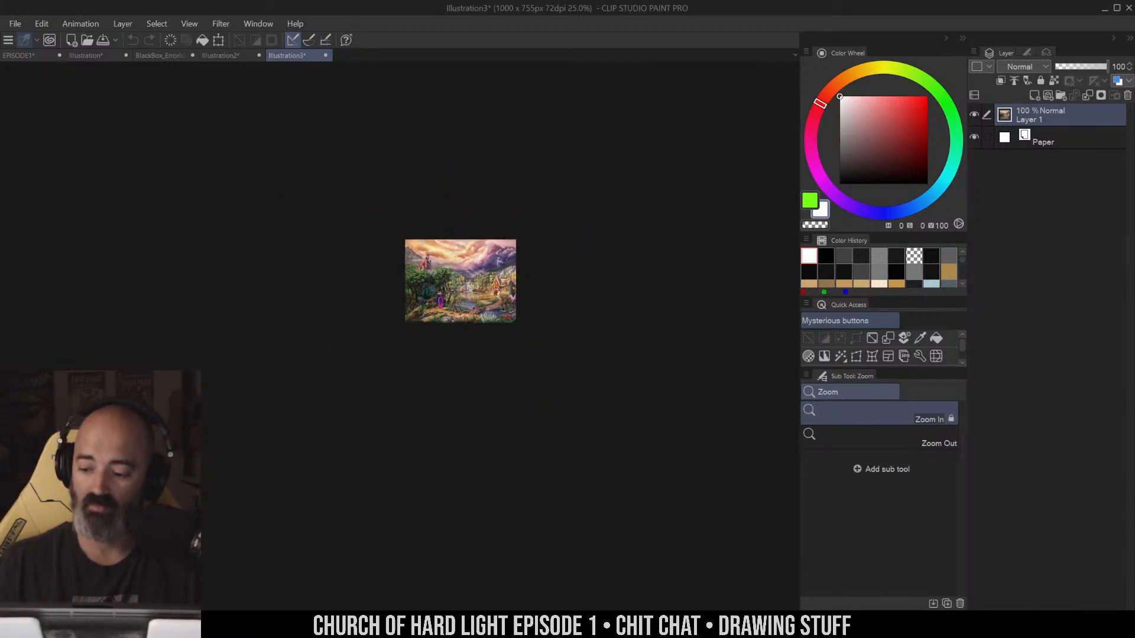
Add a layer above the painting, fill it with grey at brightness 46, and set its blending mode to Color
left_click(1034, 96)
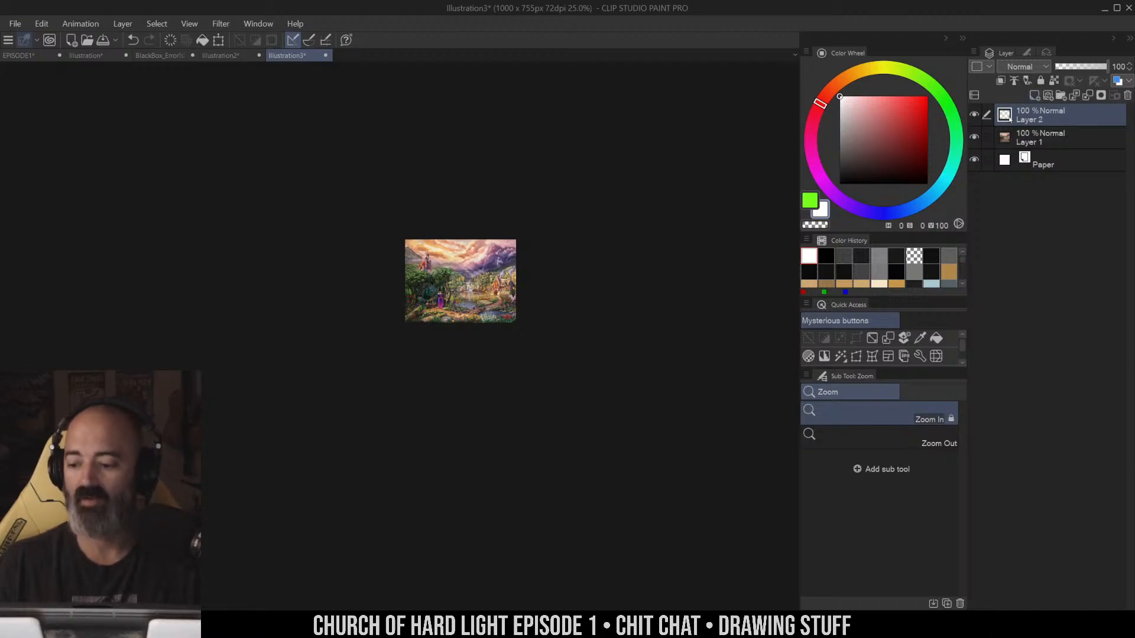
left_click(839, 144)
key("m")
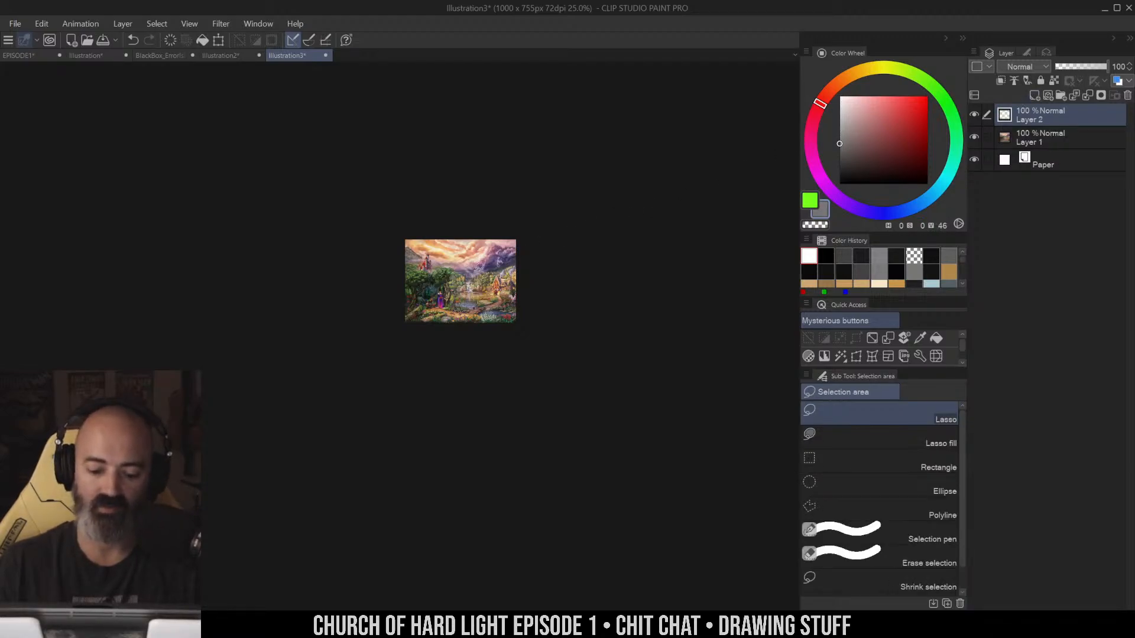
key("g")
left_click(480, 267)
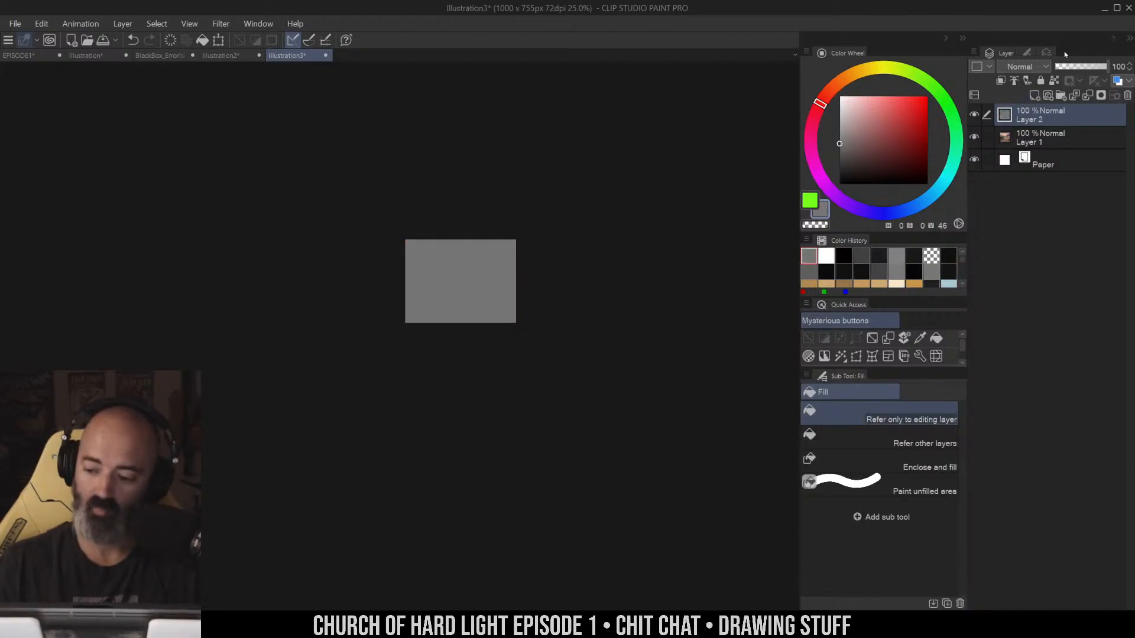
left_click(1034, 67)
left_click(1027, 451)
key("/")
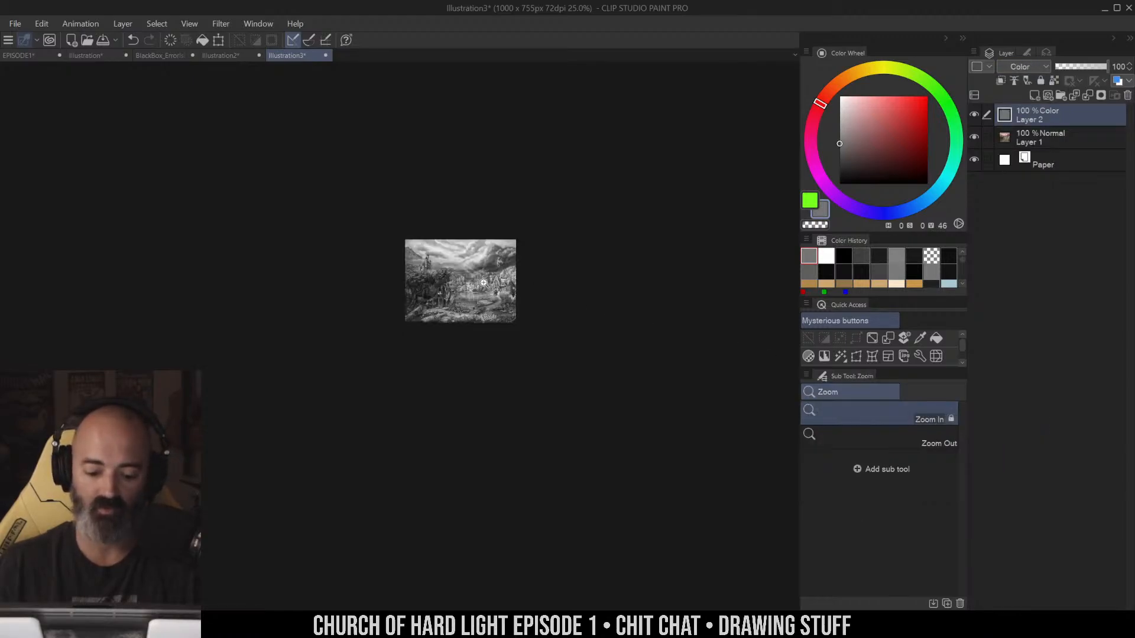
left_click(482, 282)
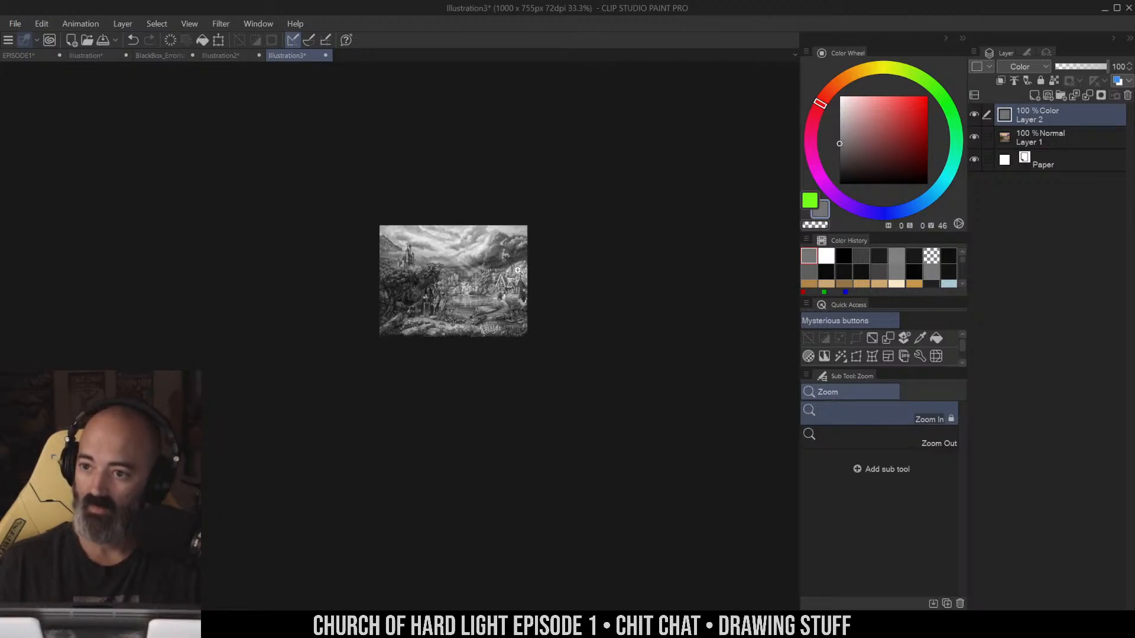
Examine the light and dark values of the greyscale painting up close and across the whole scene
key("m")
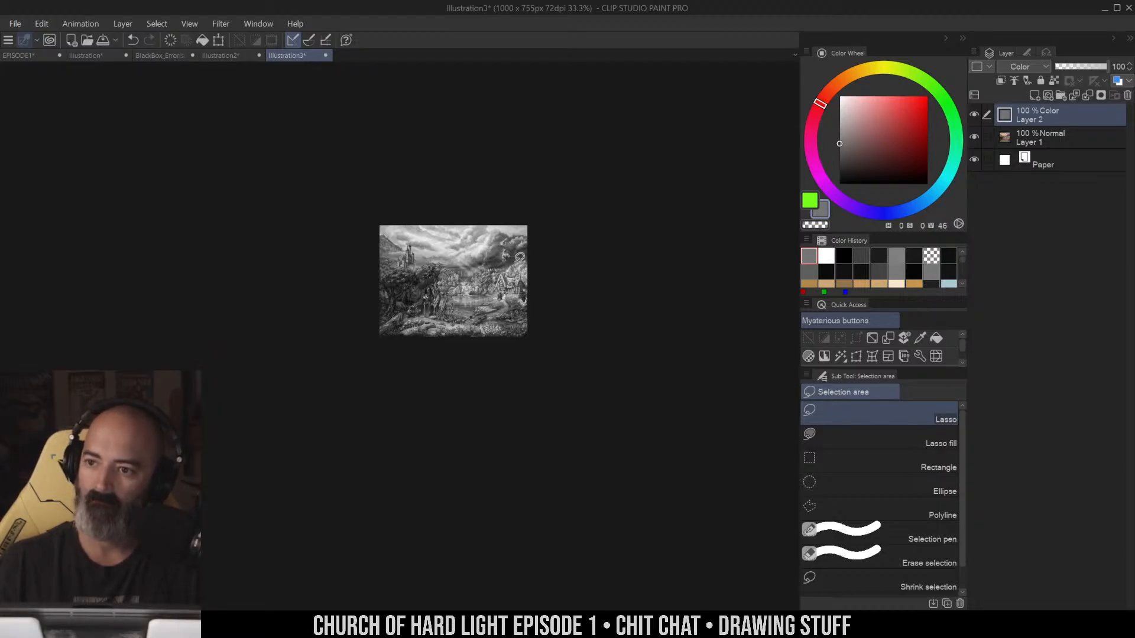
key("ctrl+space")
left_click(448, 303)
left_click(448, 302)
left_click_drag(448, 303, 458, 299)
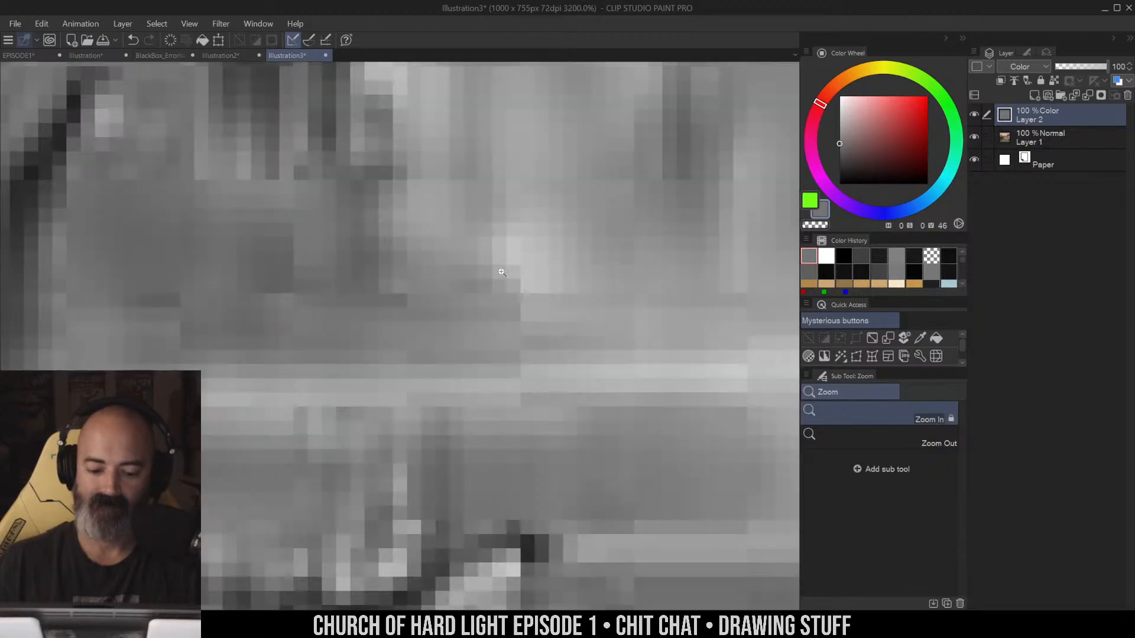
scroll(535, 275, "down", 8)
left_click_drag(540, 275, 476, 367)
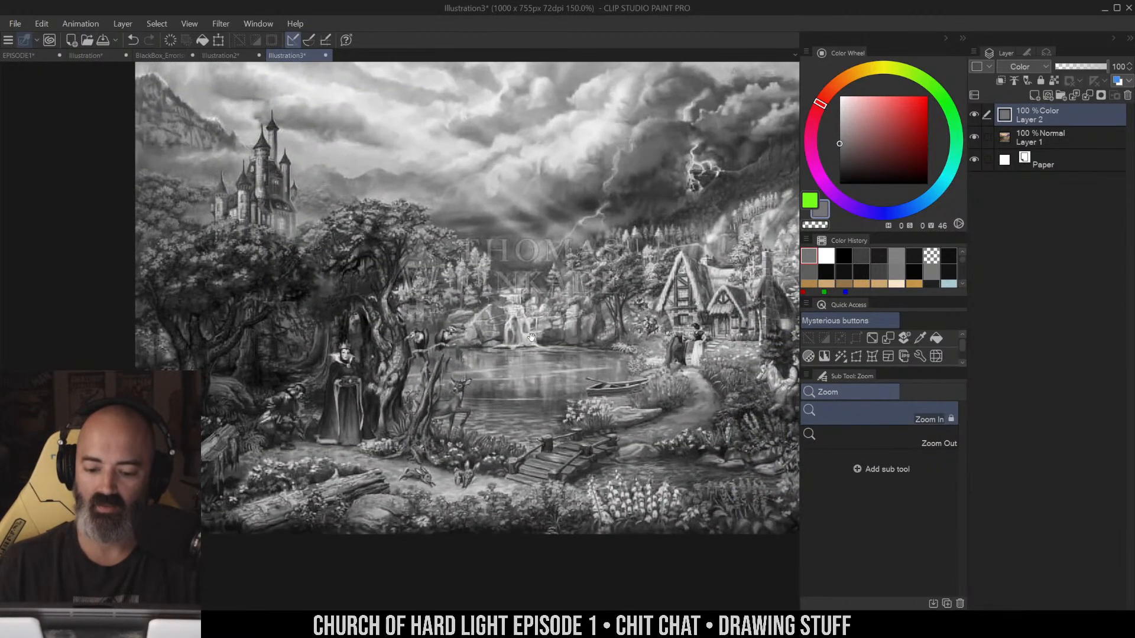
left_click_drag(532, 338, 530, 367)
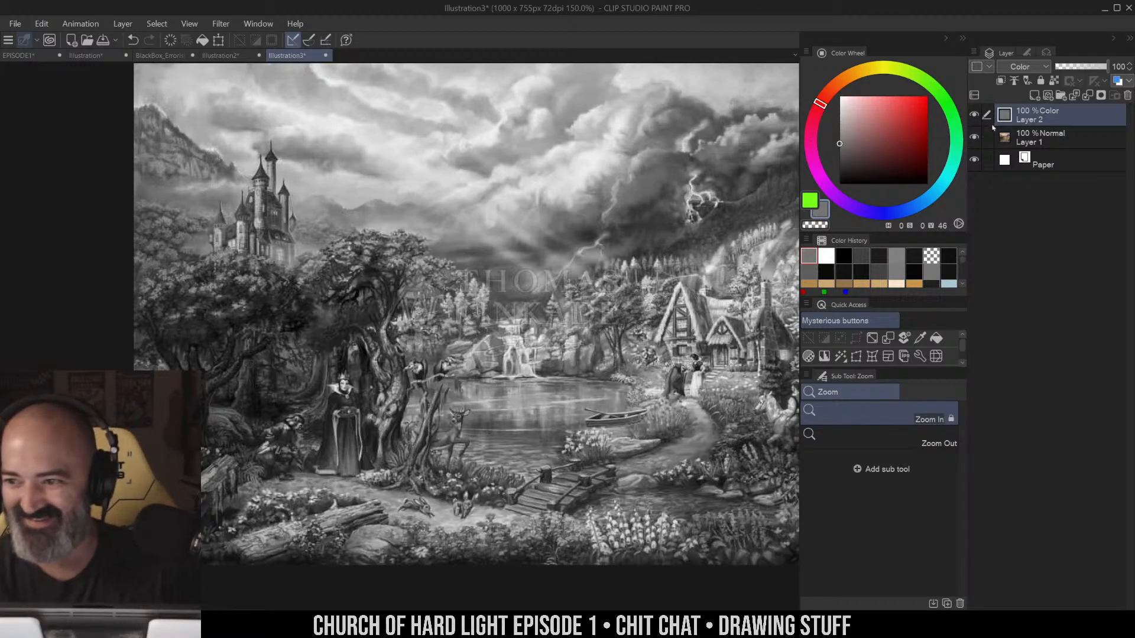
Hide the grey Color layer to show the painting in its original colours
left_click(974, 114)
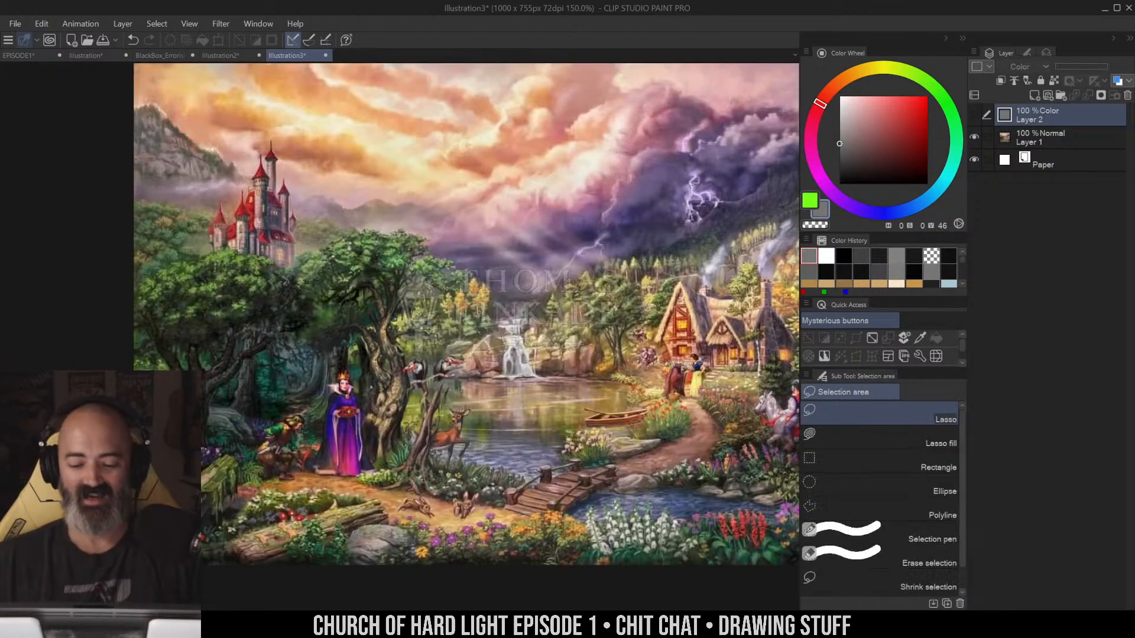
scroll(655, 192, "down", 1)
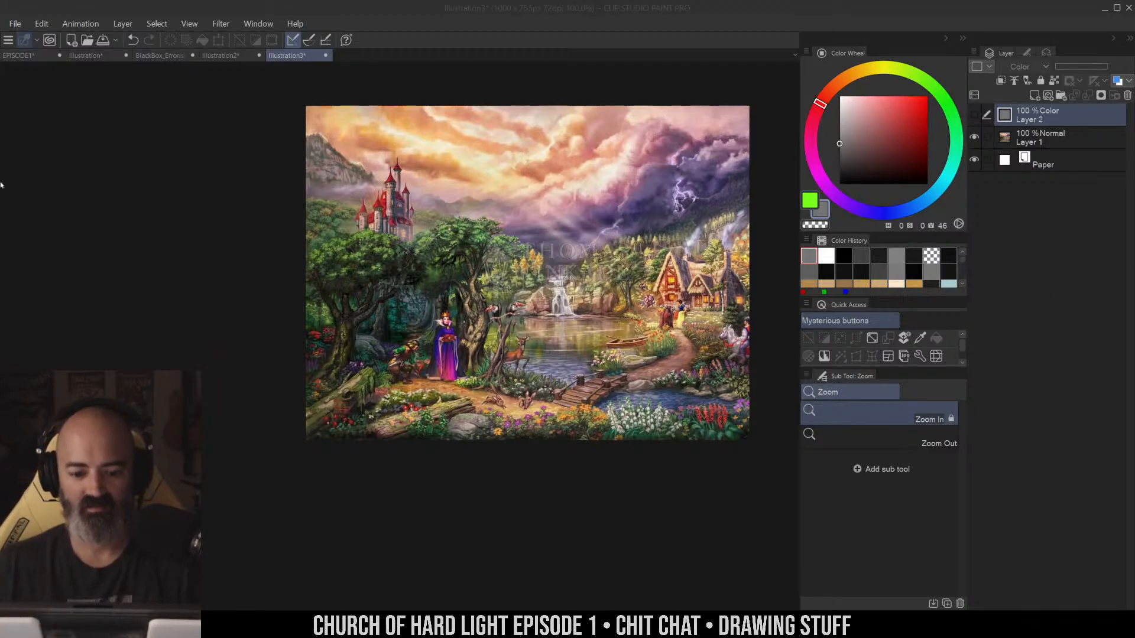
Create a new document from the cottage painting on the clipboard and examine its stone steps and grass up close
left_click(41, 23)
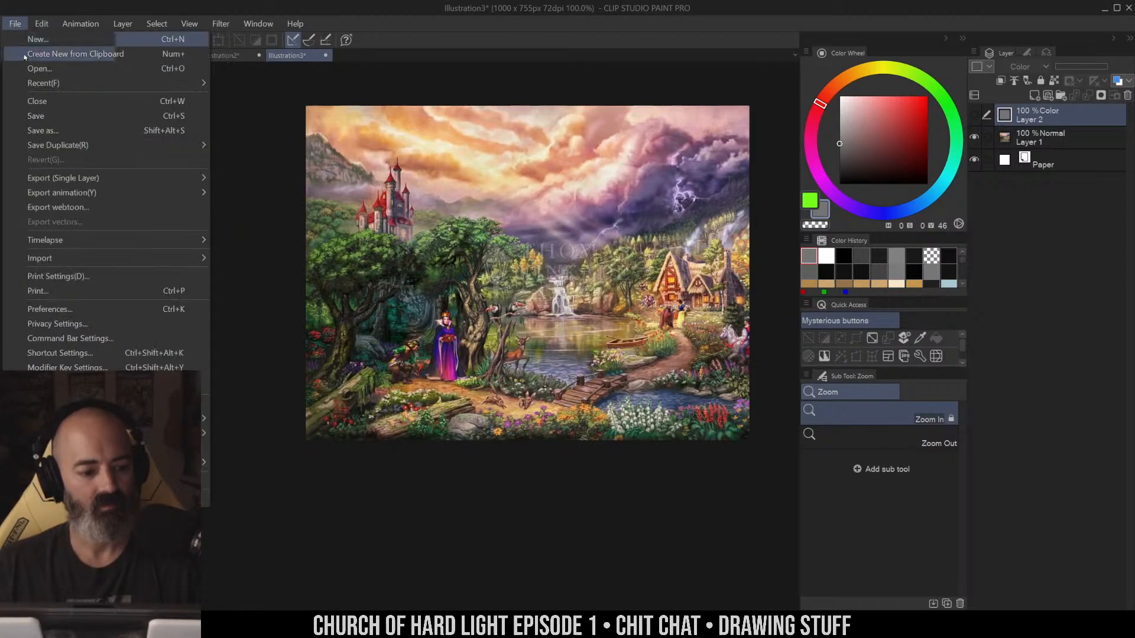
left_click(42, 47)
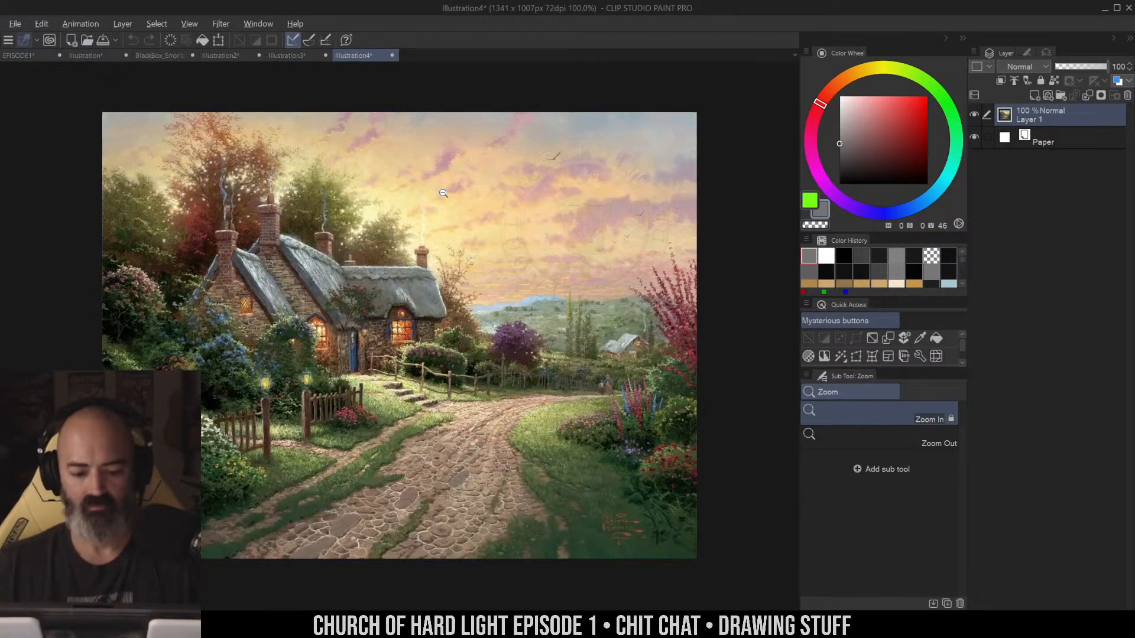
scroll(496, 164, "down", 3)
scroll(456, 203, "up", 3)
scroll(457, 208, "up", 3)
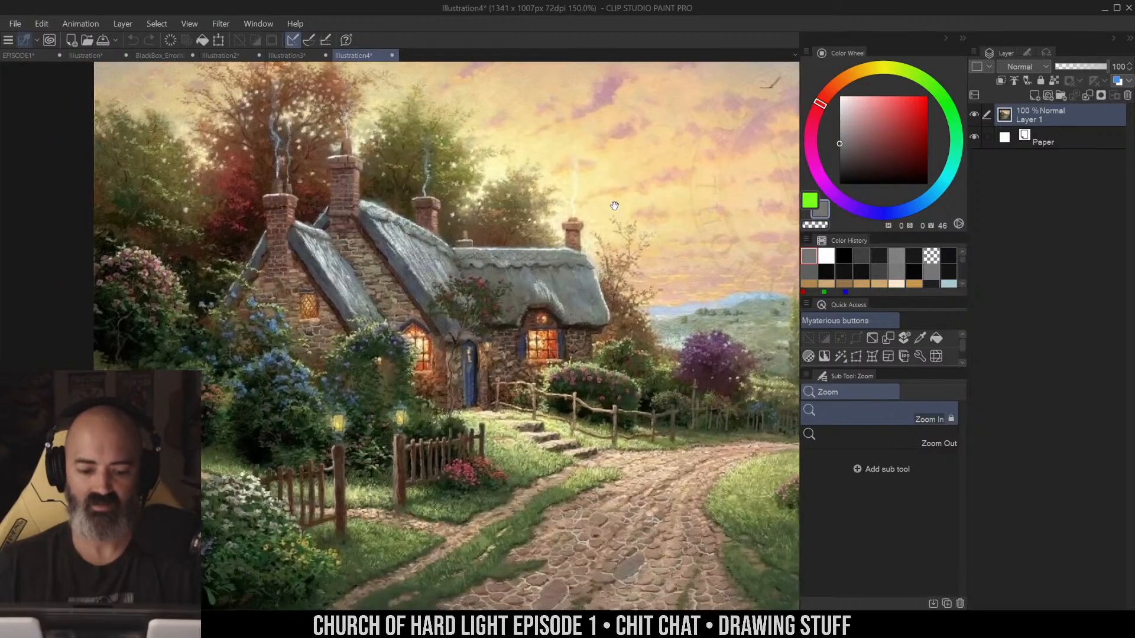
scroll(743, 199, "down", 3)
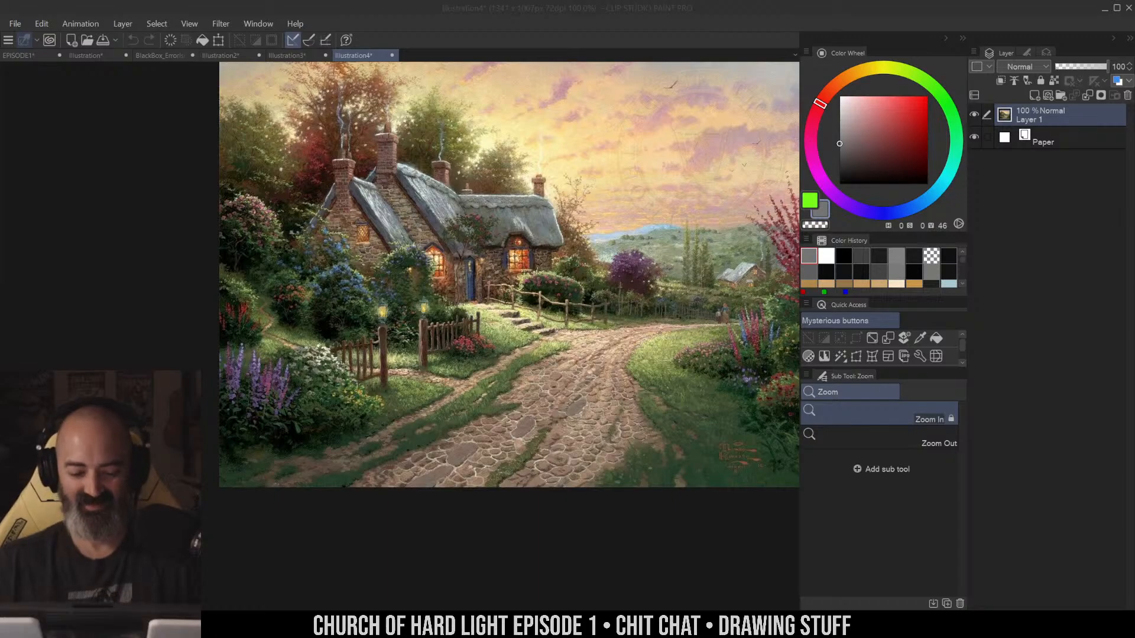
left_click_drag(526, 336, 578, 317)
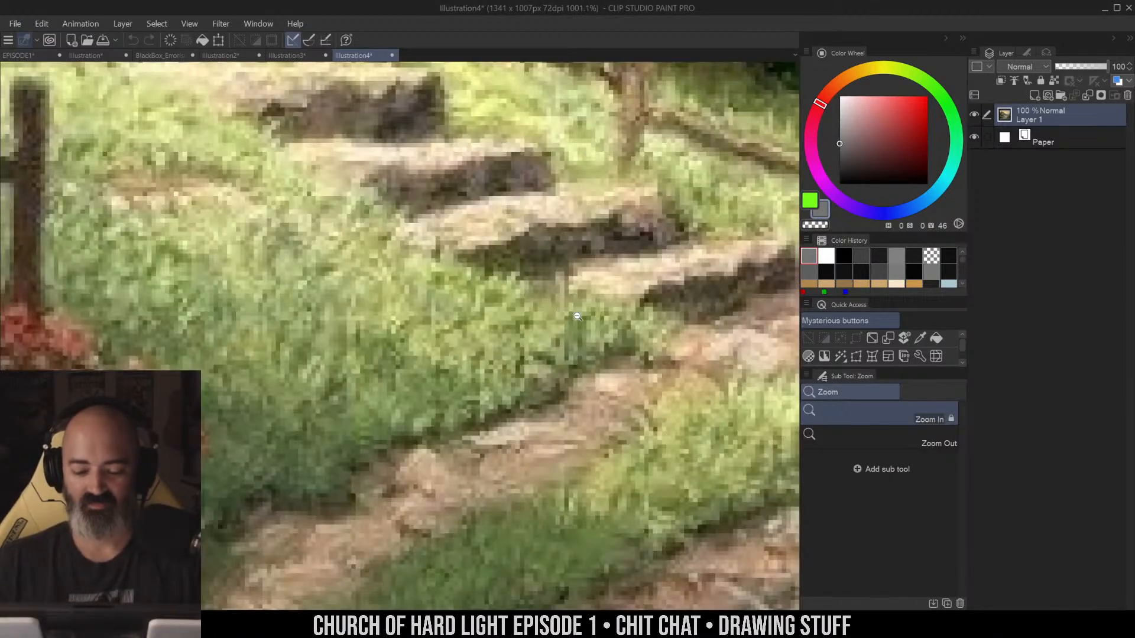
scroll(578, 316, "down", 8)
left_click_drag(645, 304, 566, 357)
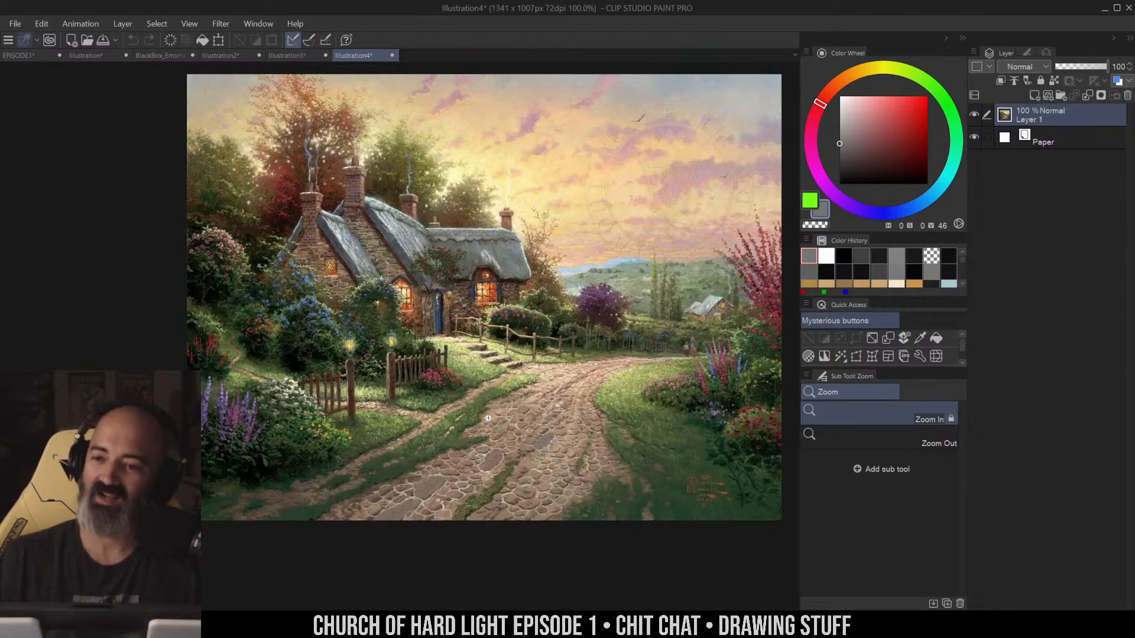
Close the cottage painting and the castle landscape documents without saving either one
left_click(392, 55)
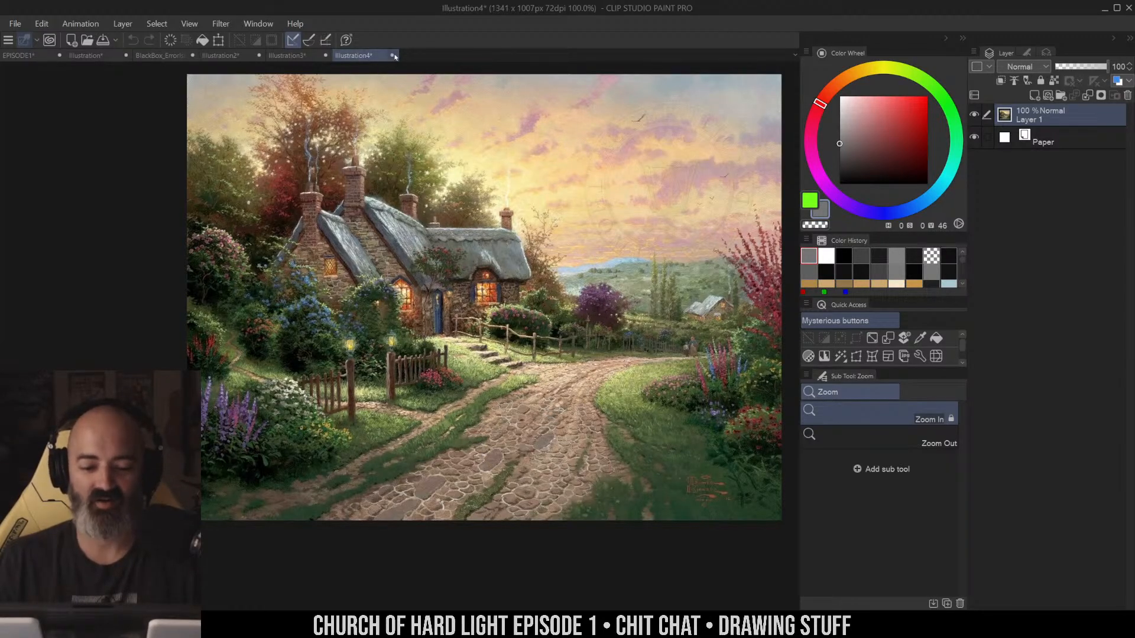
left_click(583, 241)
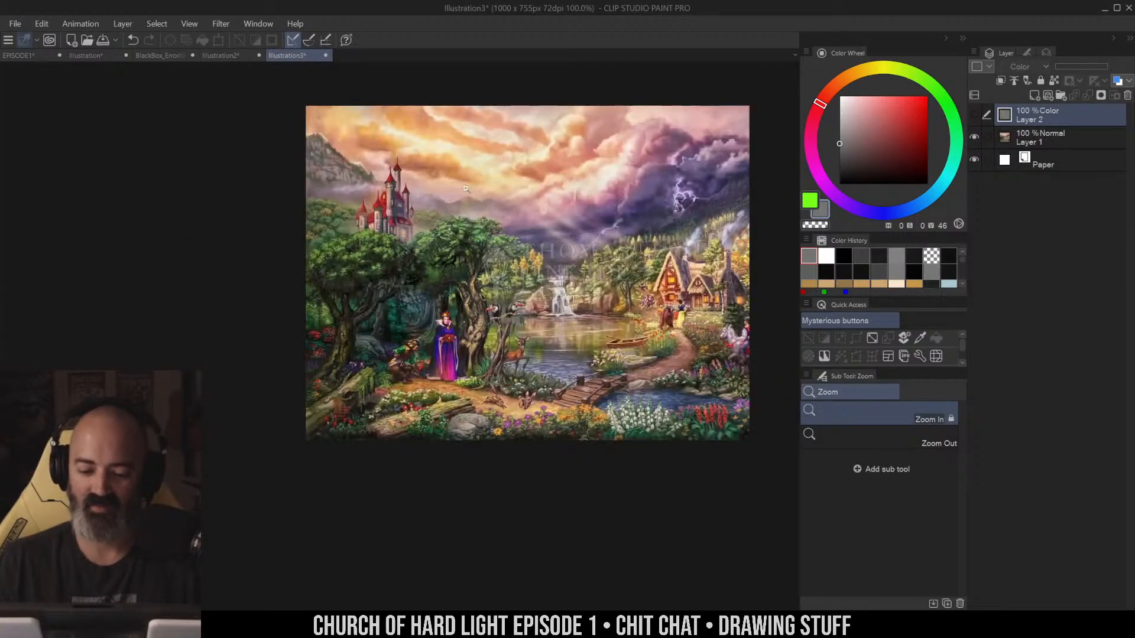
left_click(325, 55)
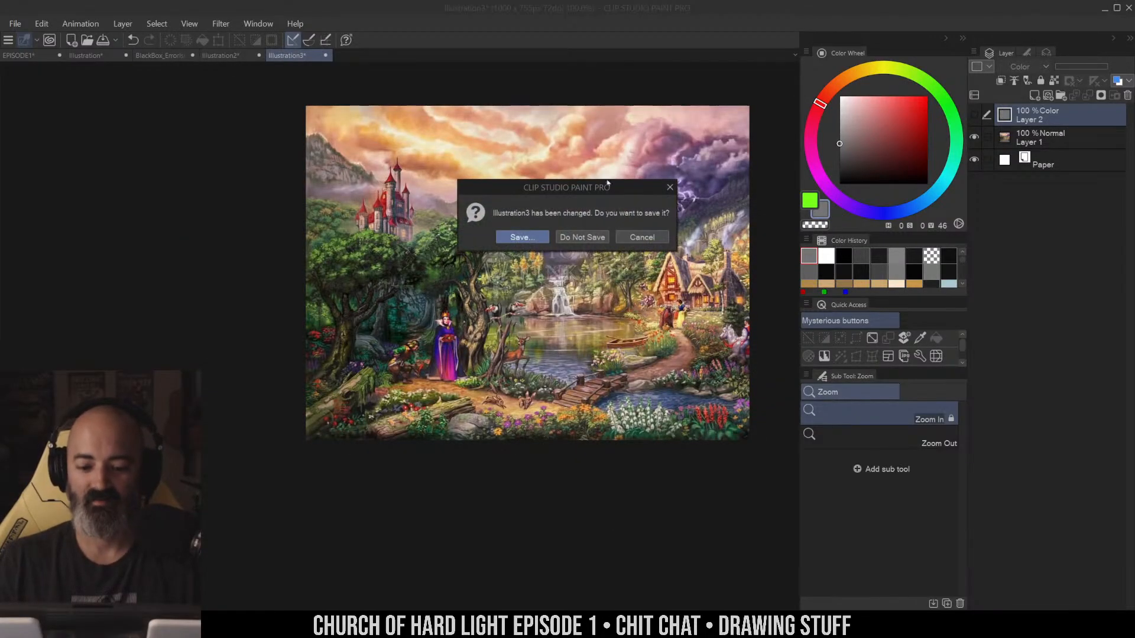
left_click(586, 238)
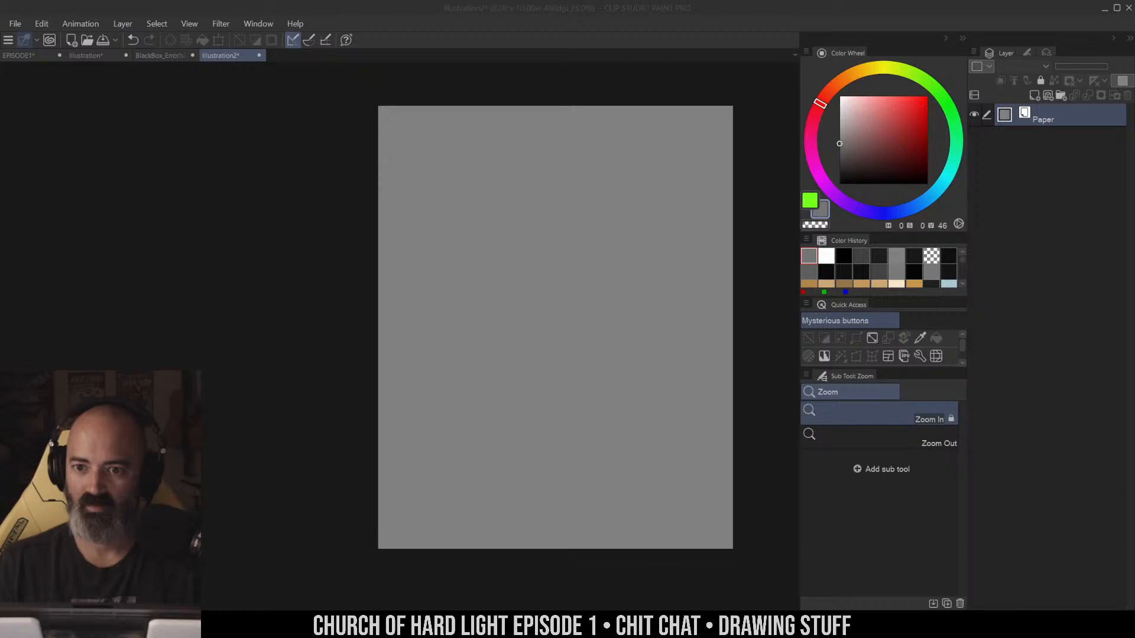
Create a new document from the winter village painting on the clipboard and view the whole scene at 100% size
left_click(15, 23)
left_click(59, 55)
key("m")
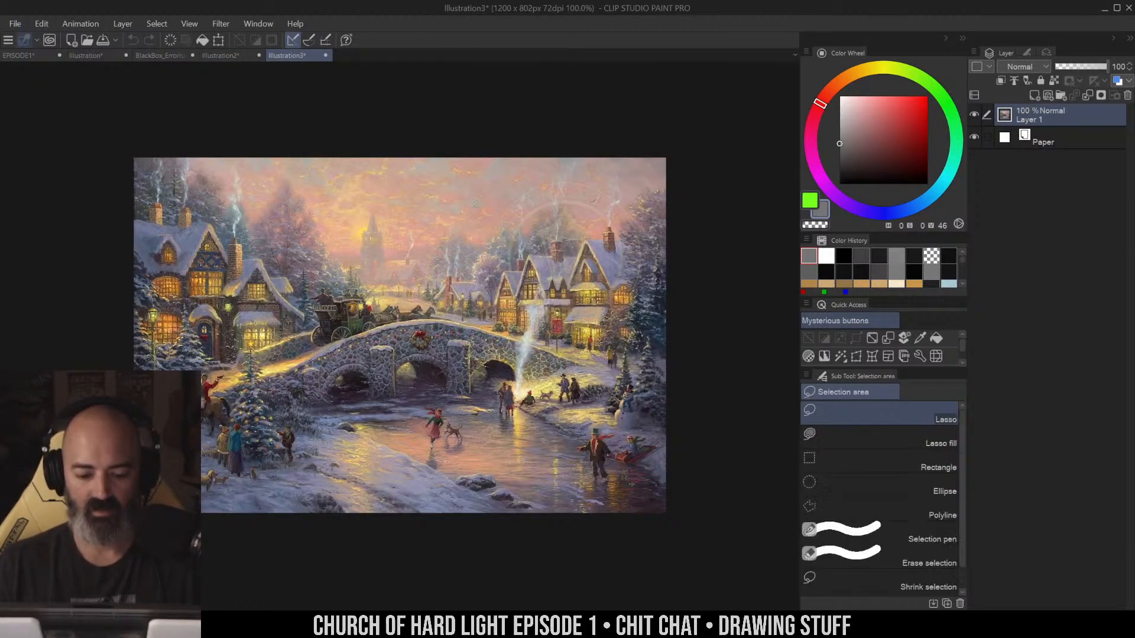
left_click_drag(463, 210, 567, 162)
key("/")
left_click(542, 220, "alt")
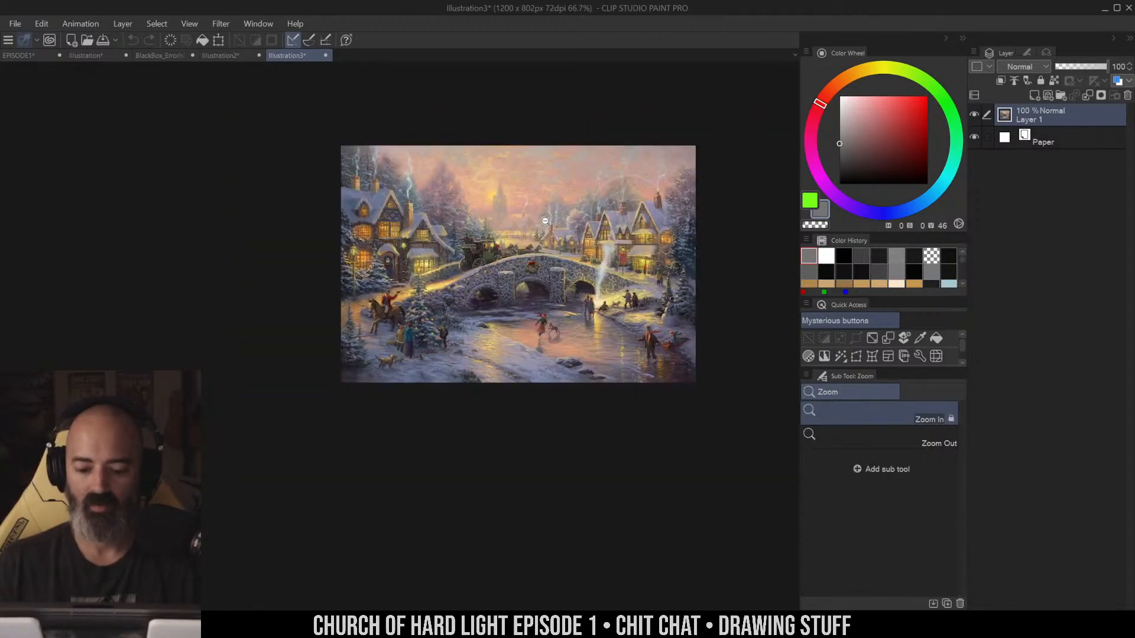
left_click(591, 222, "alt")
left_click(590, 223, "alt")
left_click(563, 231)
left_click(563, 232)
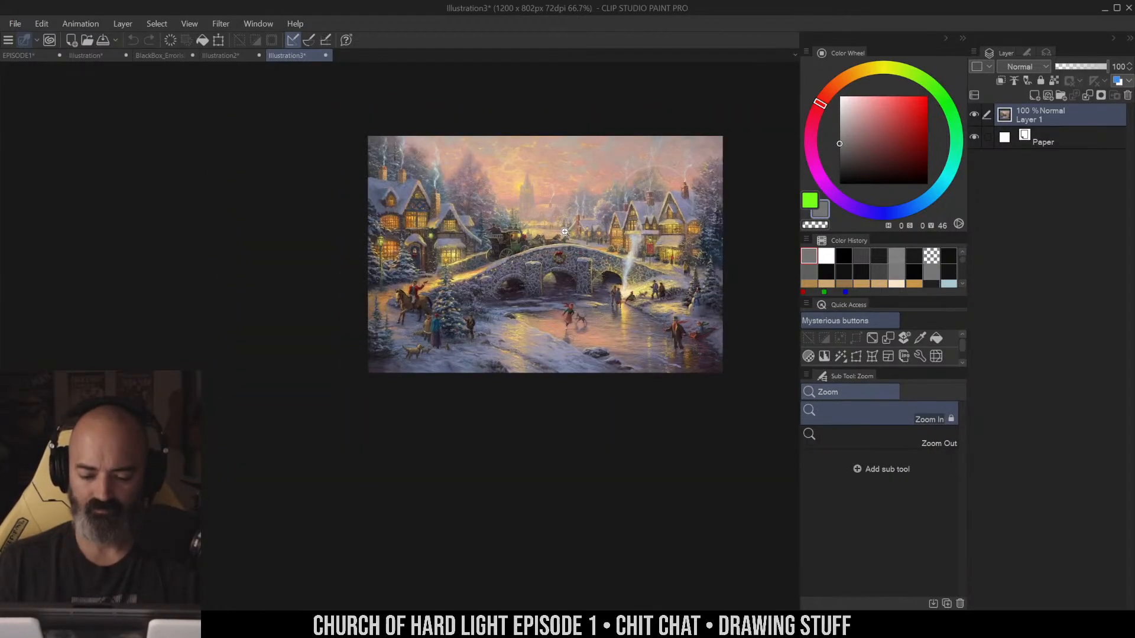
left_click(563, 232)
Circle the lit houses on each side of the bridge in grey with the Krupuk Wash 4 brush and undo both strokes
key("b")
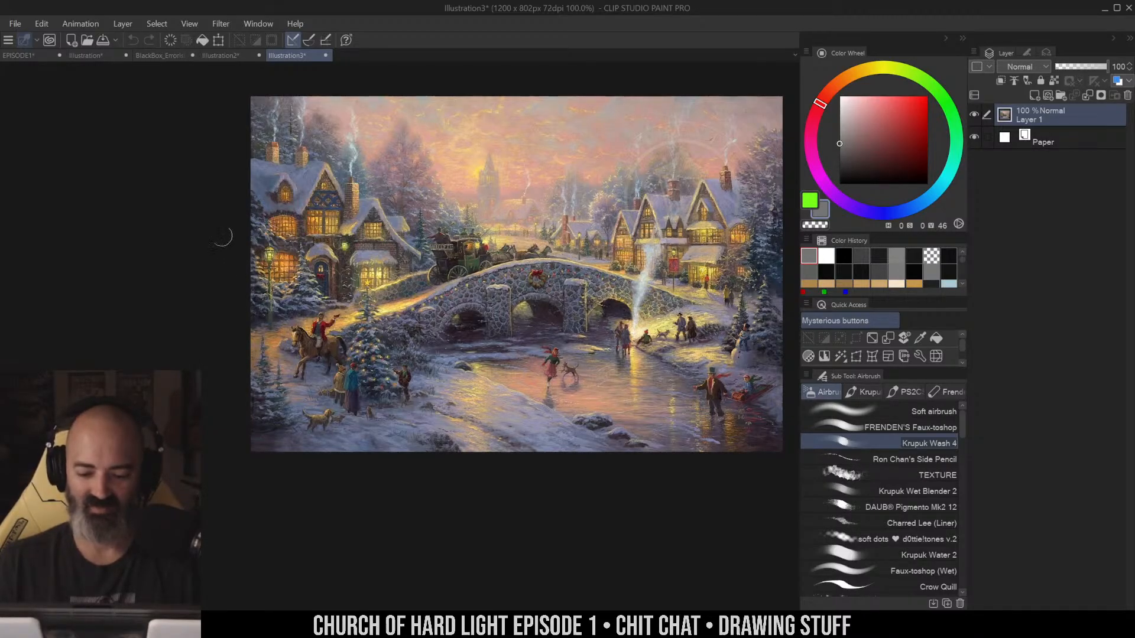
mouse_move(385, 207)
left_mouse_down()
mouse_move(269, 261)
mouse_move(437, 227)
left_mouse_up()
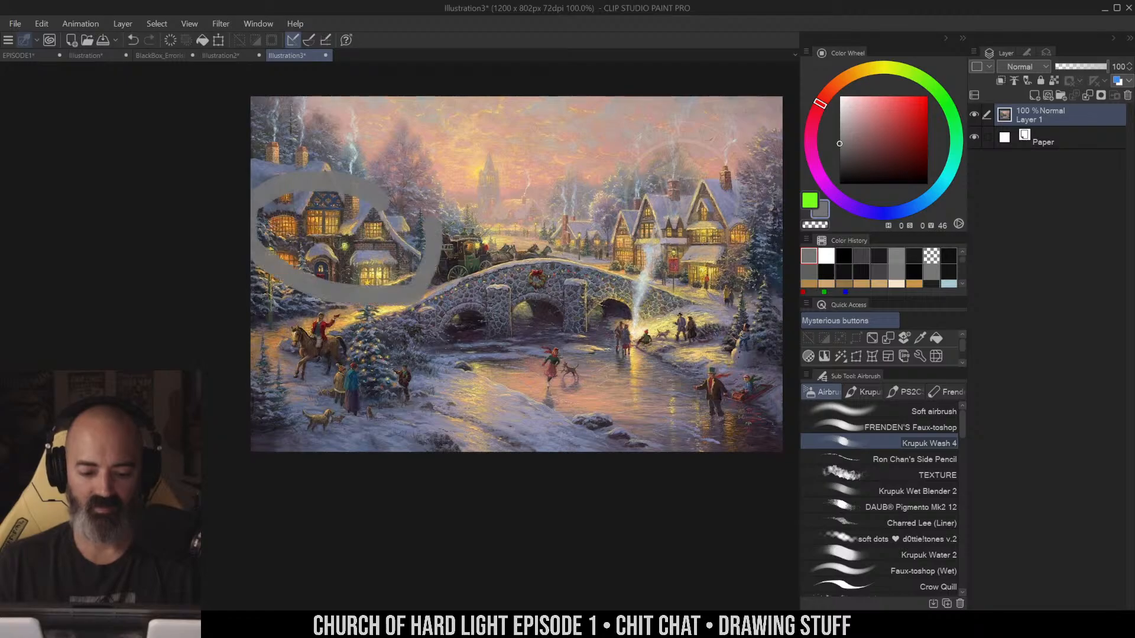
mouse_move(727, 177)
left_mouse_down()
mouse_move(674, 342)
mouse_move(680, 190)
left_mouse_up()
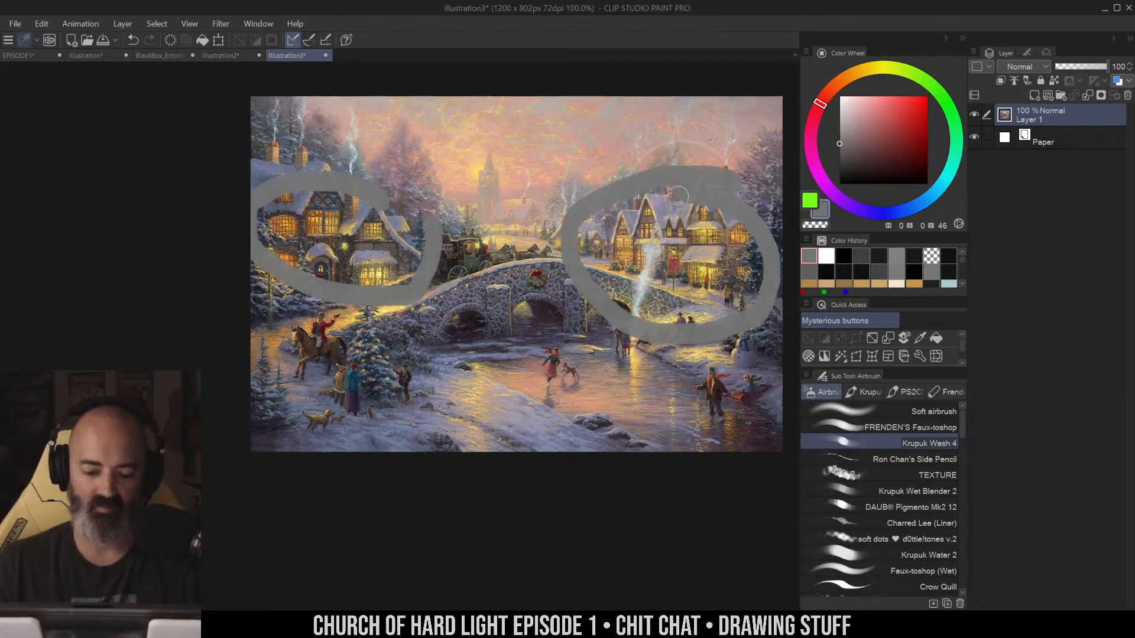
key("ctrl+z")
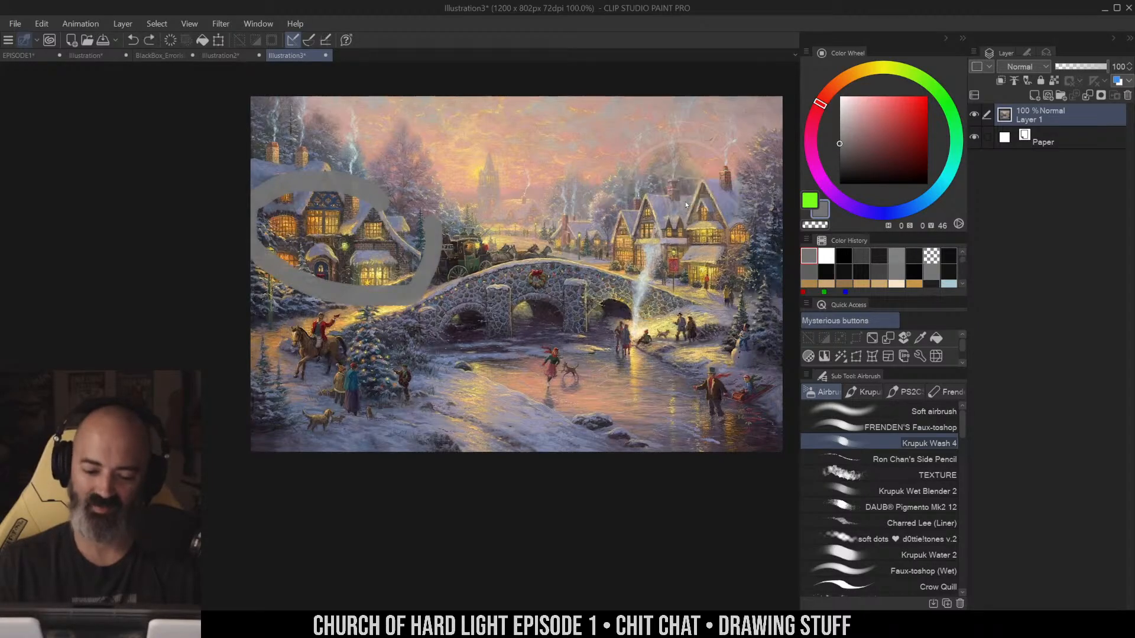
key("ctrl+z")
Close the winter village document without saving and switch to the EPISODE1 document
key("/")
left_click(566, 227, "alt")
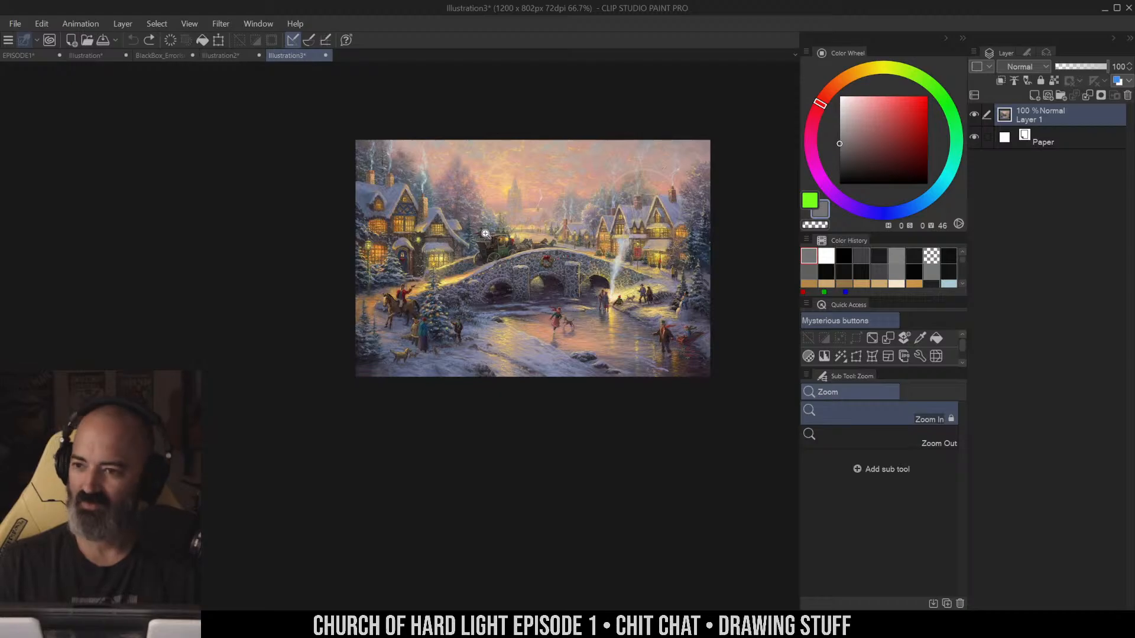
left_click(512, 231)
left_click_drag(553, 229, 461, 237)
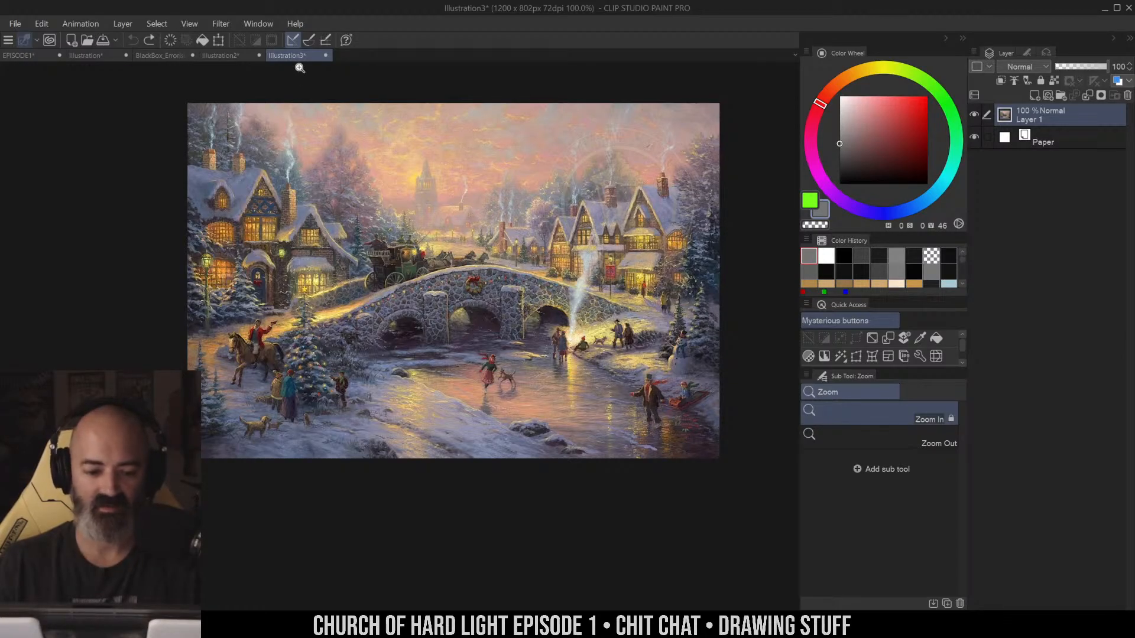
left_click(326, 56)
left_click(583, 238)
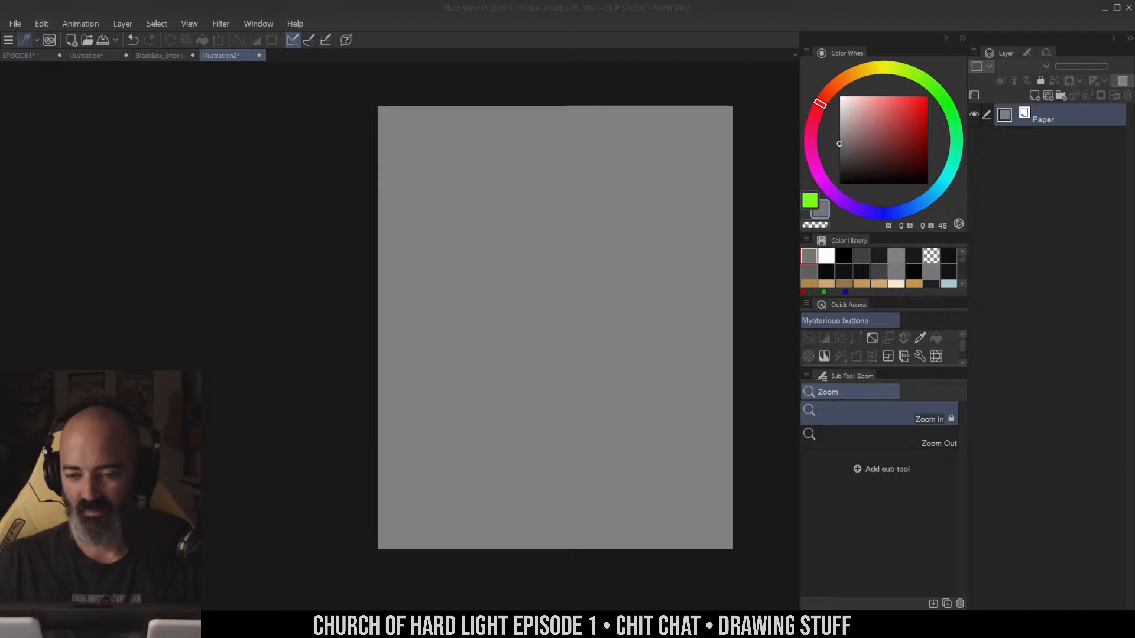
left_click(44, 58)
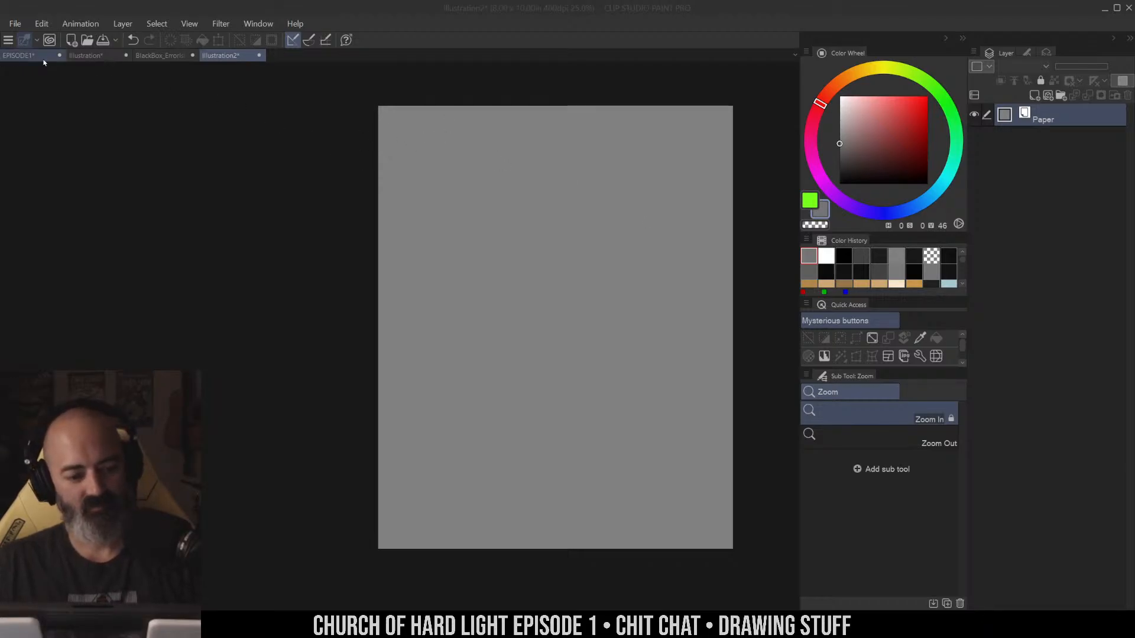